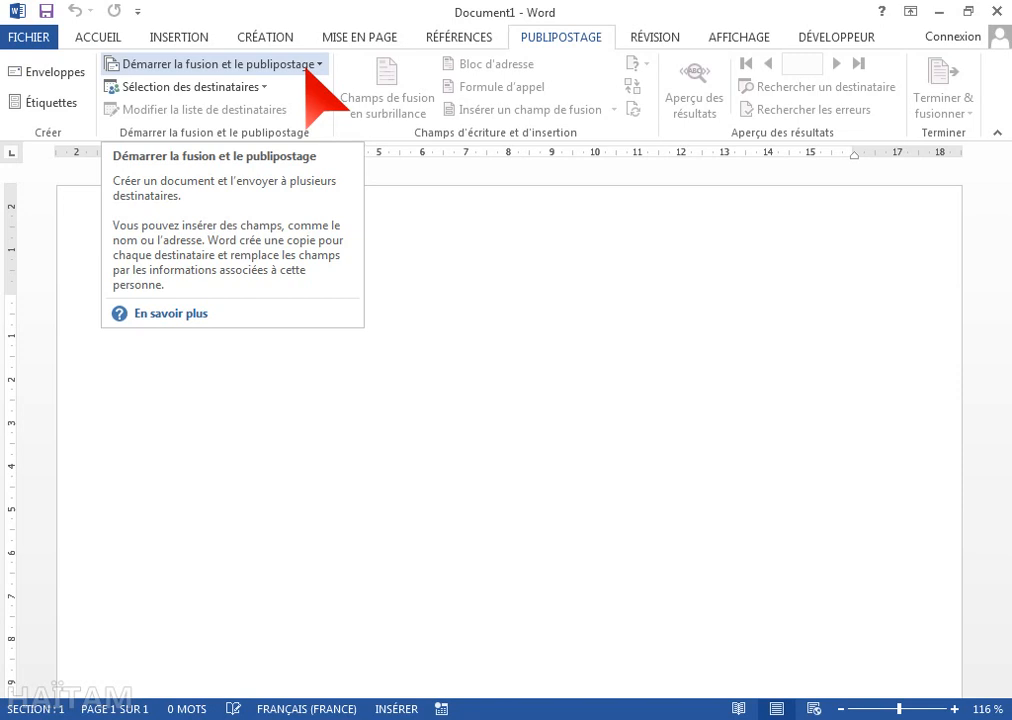
- Start a labels mail merge in the blank document
{"action": "left_click", "coordinate": [307, 66]}
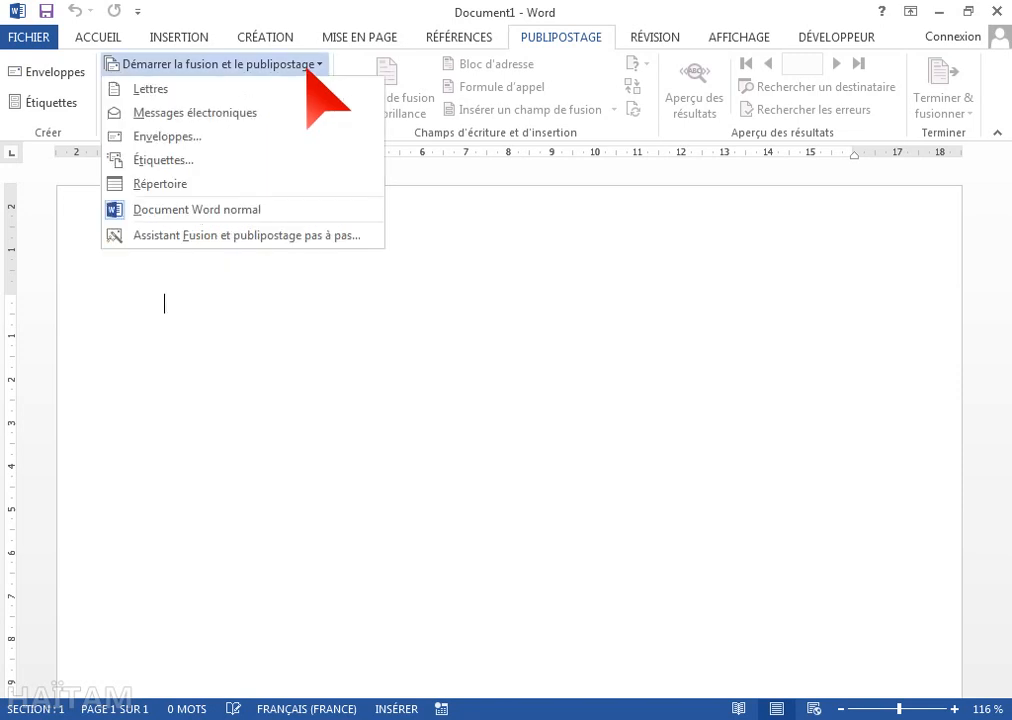
{"action": "left_click", "coordinate": [216, 158]}
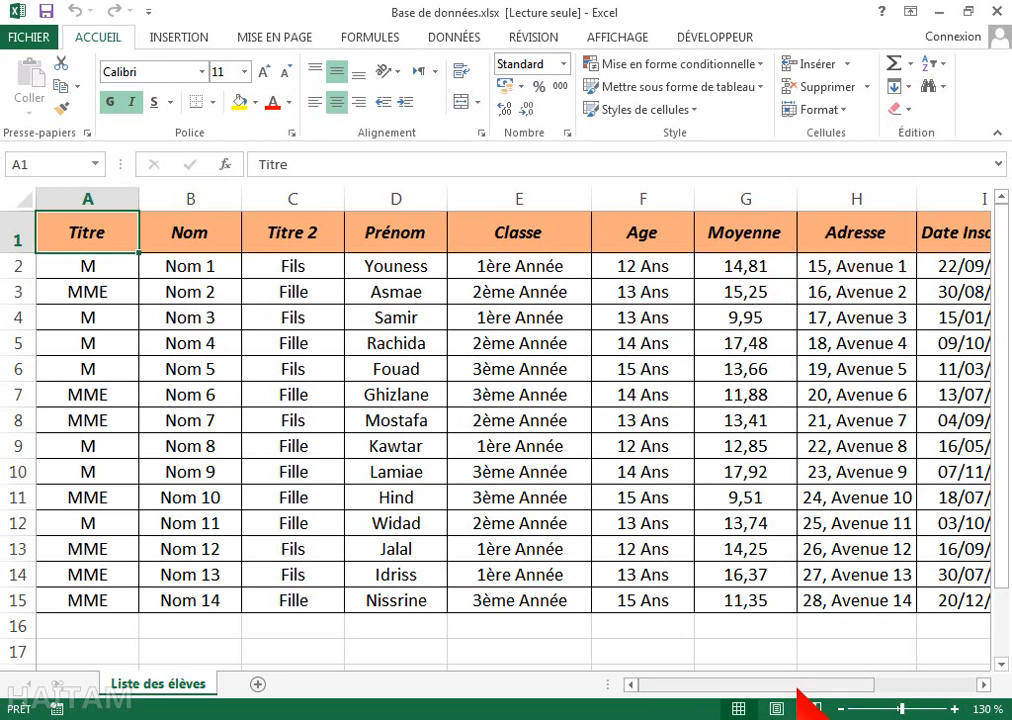
- Examine all columns of the student list in the Base de données.xlsx Excel workbook, then return to the label options in Word
{"action": "left_click_drag", "start_coordinate": [795, 685], "coordinate": [831, 685]}
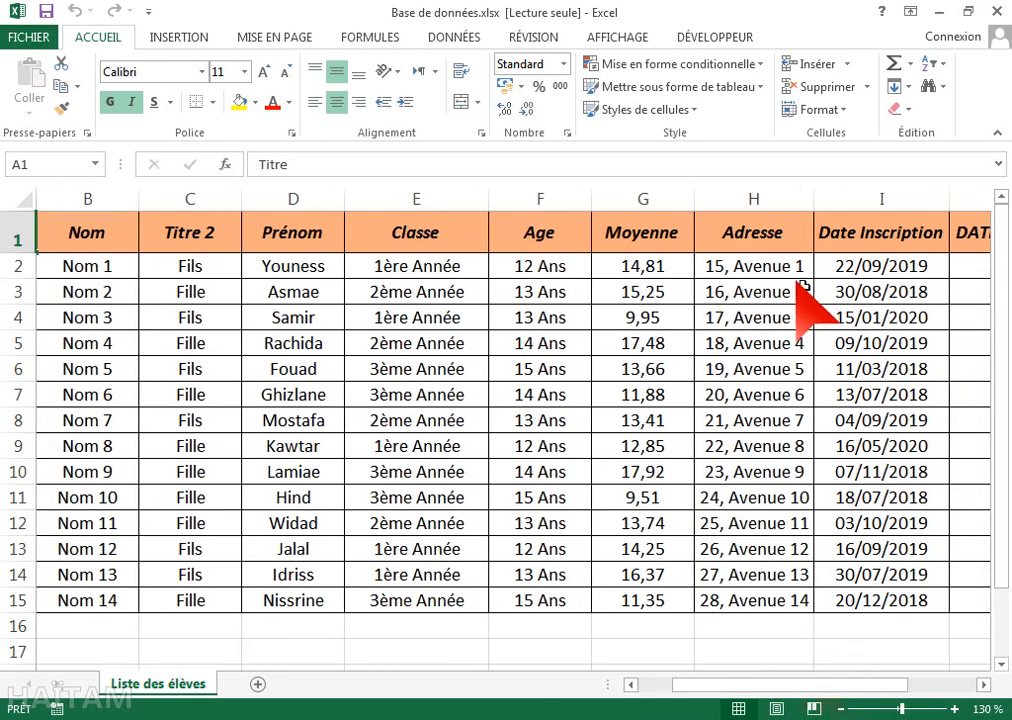
{"action": "left_click_drag", "start_coordinate": [752, 688], "coordinate": [820, 688]}
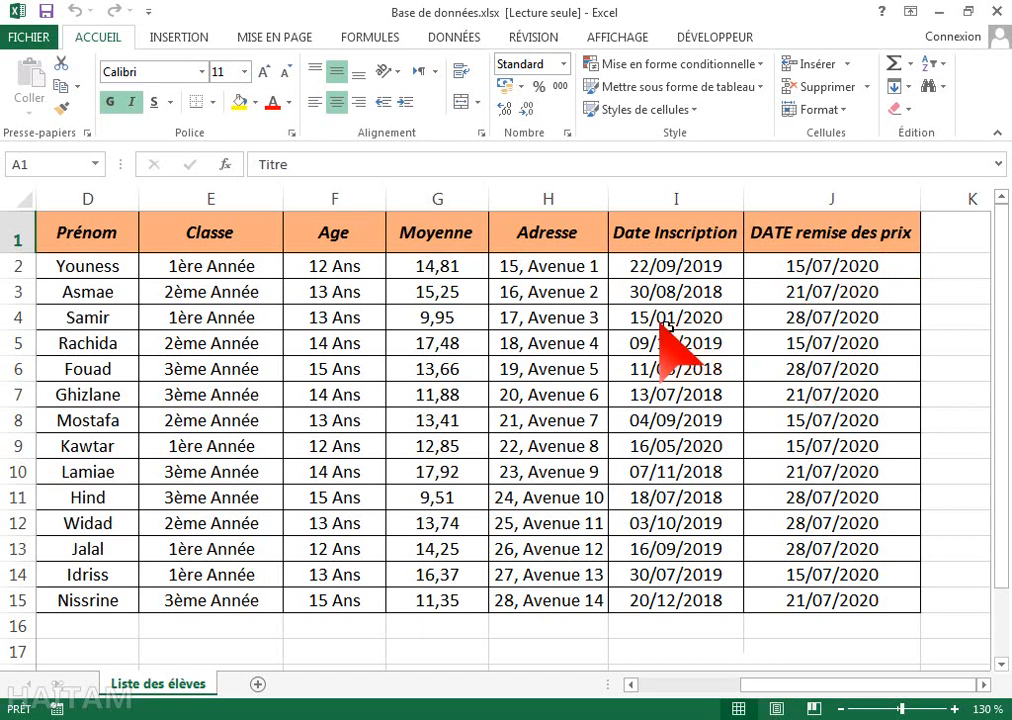
{"action": "left_click_drag", "start_coordinate": [745, 686], "coordinate": [644, 686]}
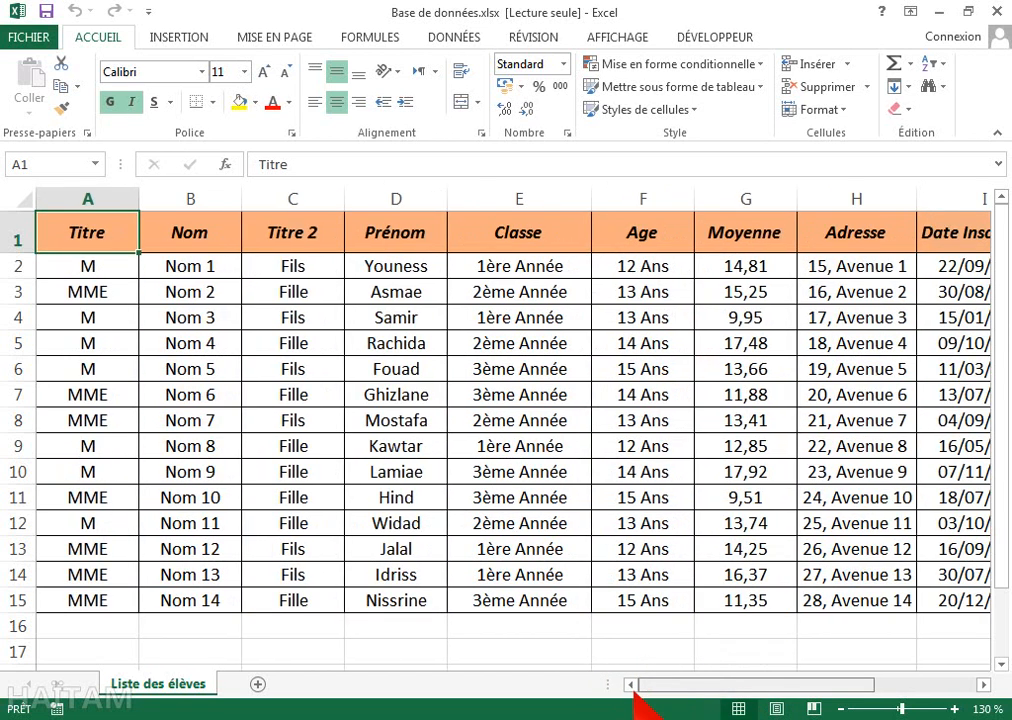
{"action": "left_click", "coordinate": [280, 700]}
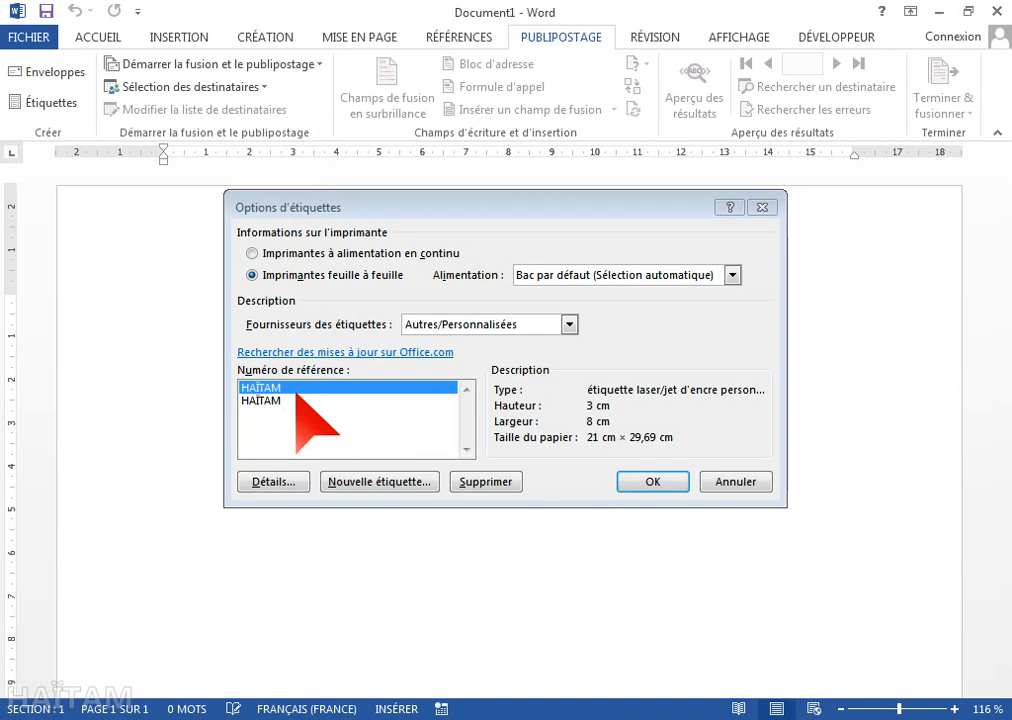
- Choose A-ONE as the label vendor and A-ONE 28171 as the product reference
{"action": "left_click", "coordinate": [566, 326]}
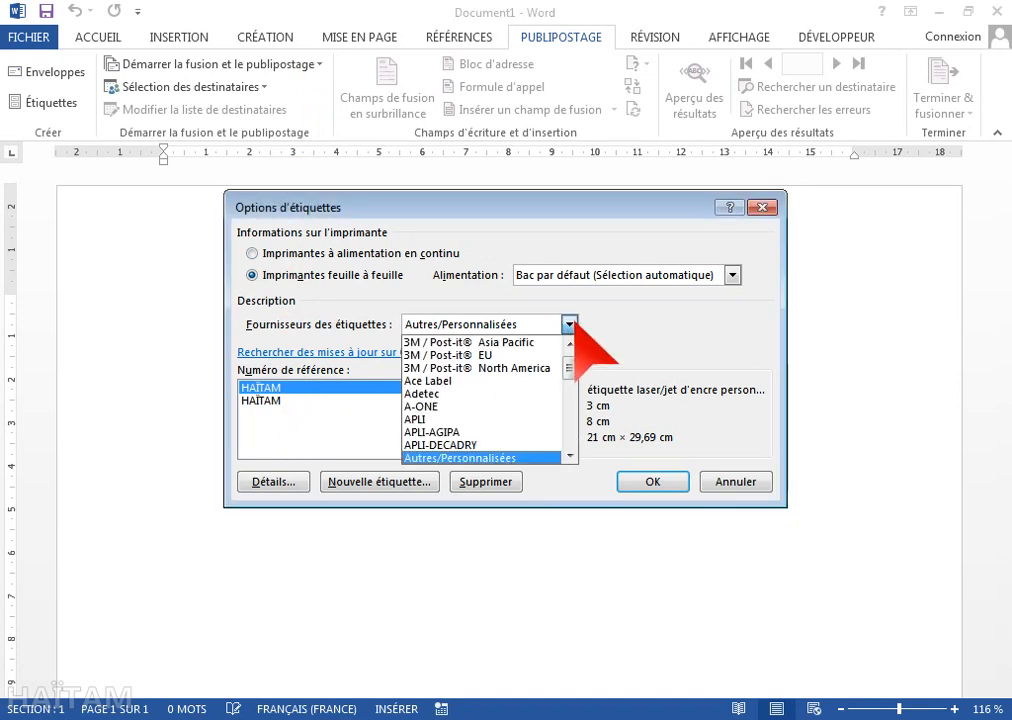
{"action": "left_click", "coordinate": [481, 406]}
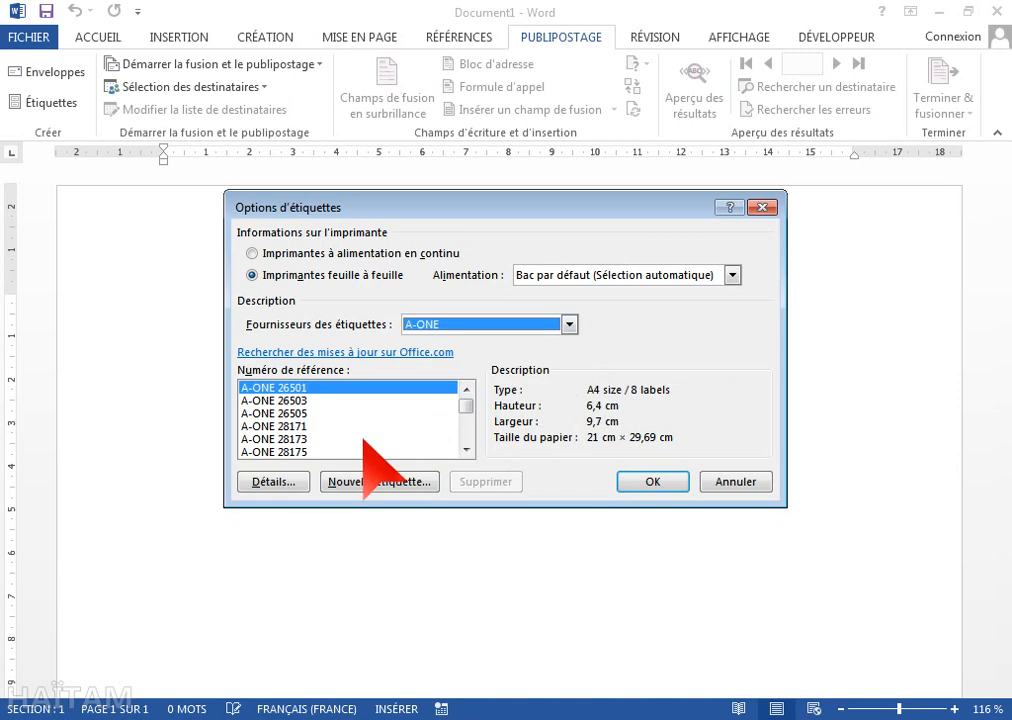
{"action": "left_click", "coordinate": [299, 427]}
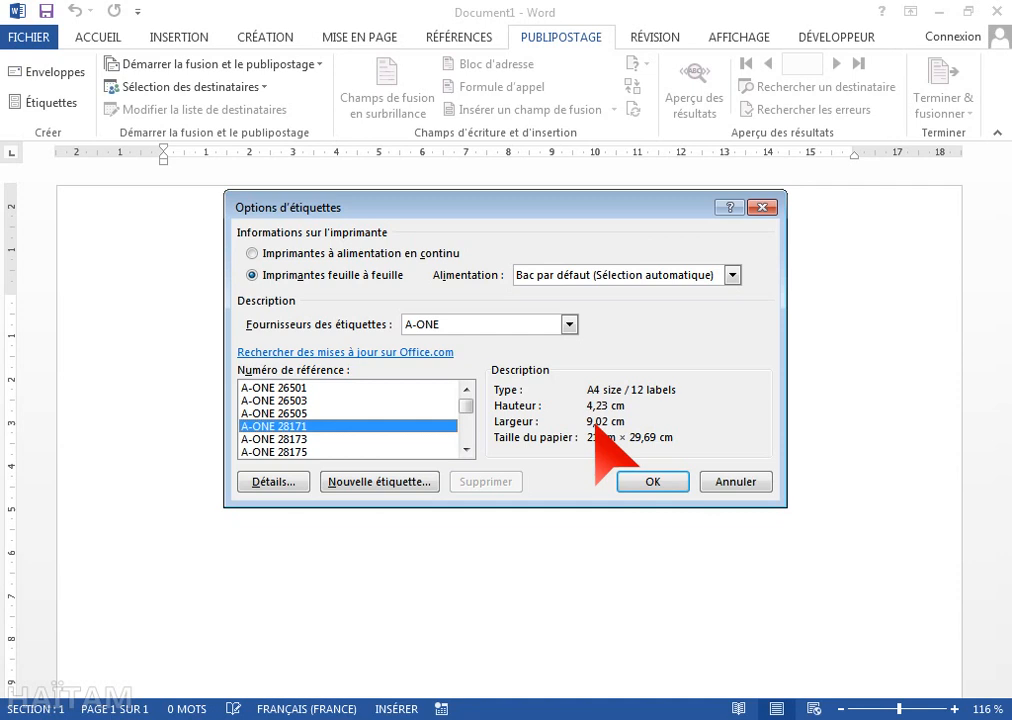
- Start a new custom label based on A-ONE 28171 and name it HAITAM 3
{"action": "left_click", "coordinate": [375, 483]}
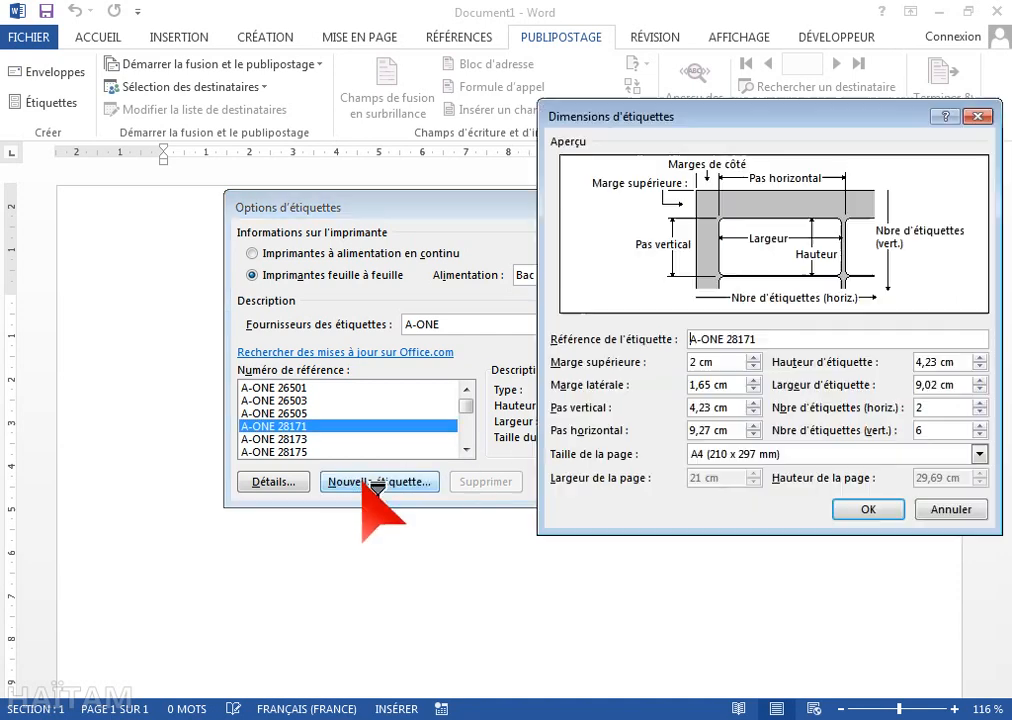
{"action": "left_click_drag", "start_coordinate": [711, 127], "coordinate": [446, 131]}
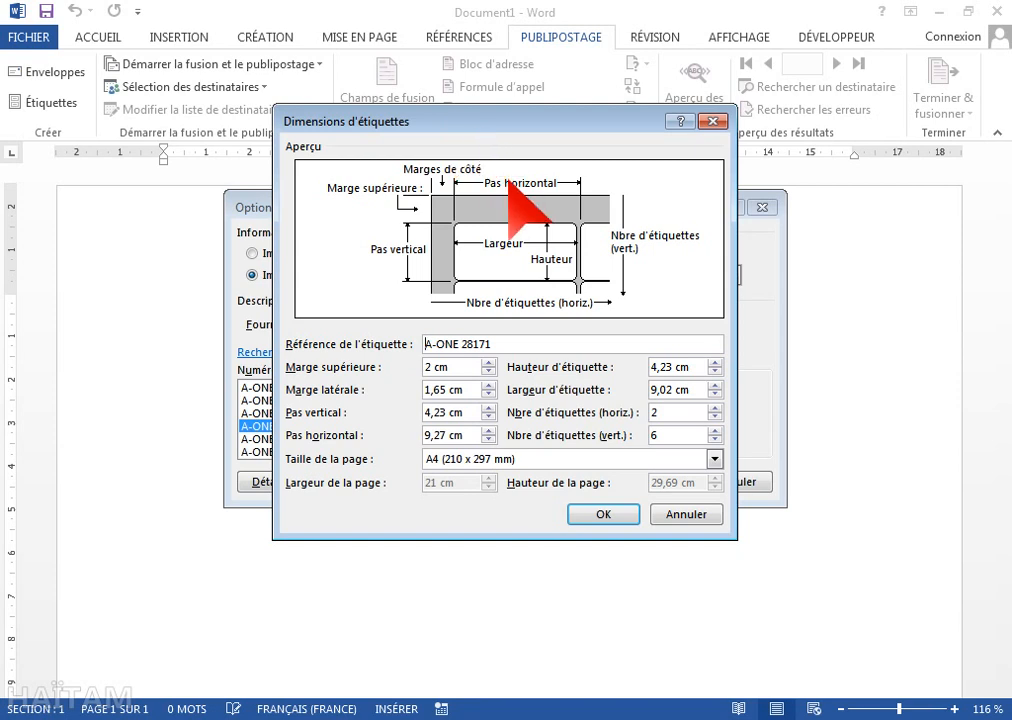
{"action": "left_click_drag", "start_coordinate": [497, 343], "coordinate": [390, 333]}
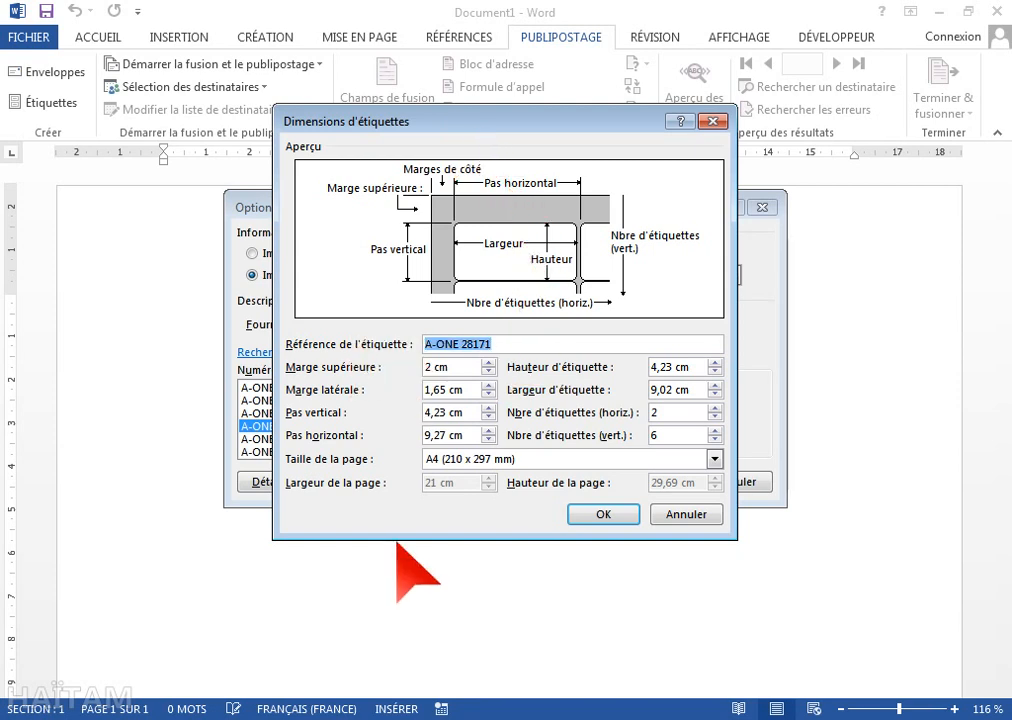
{"action": "type", "text": "h"}
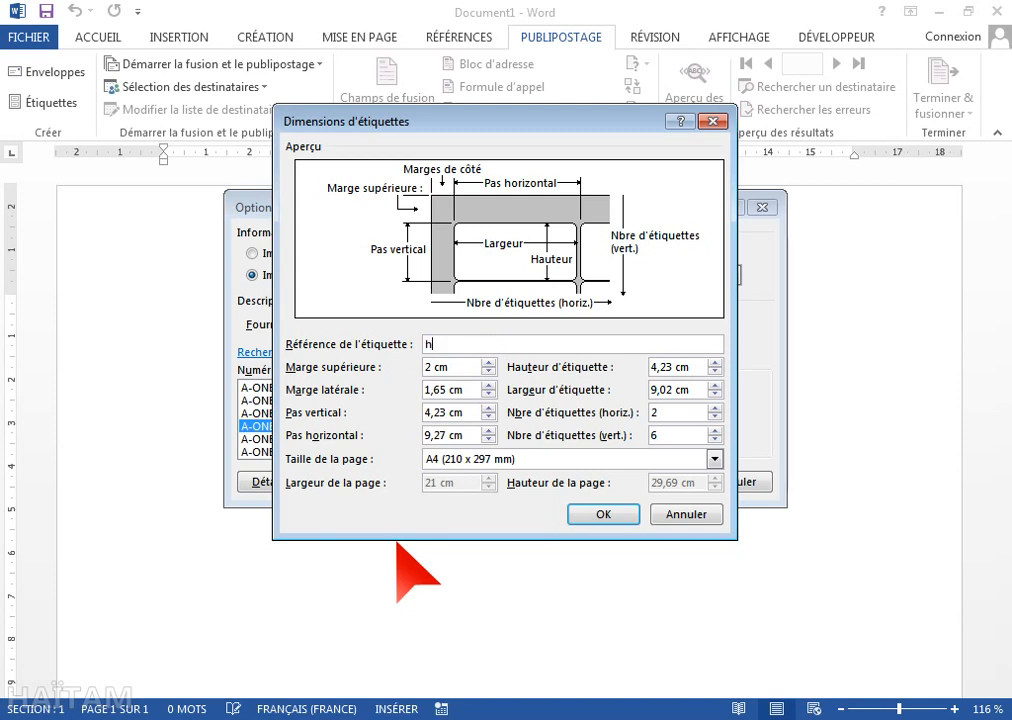
{"action": "key", "text": "BackSpace"}
{"action": "type", "text": "HAITAM3"}
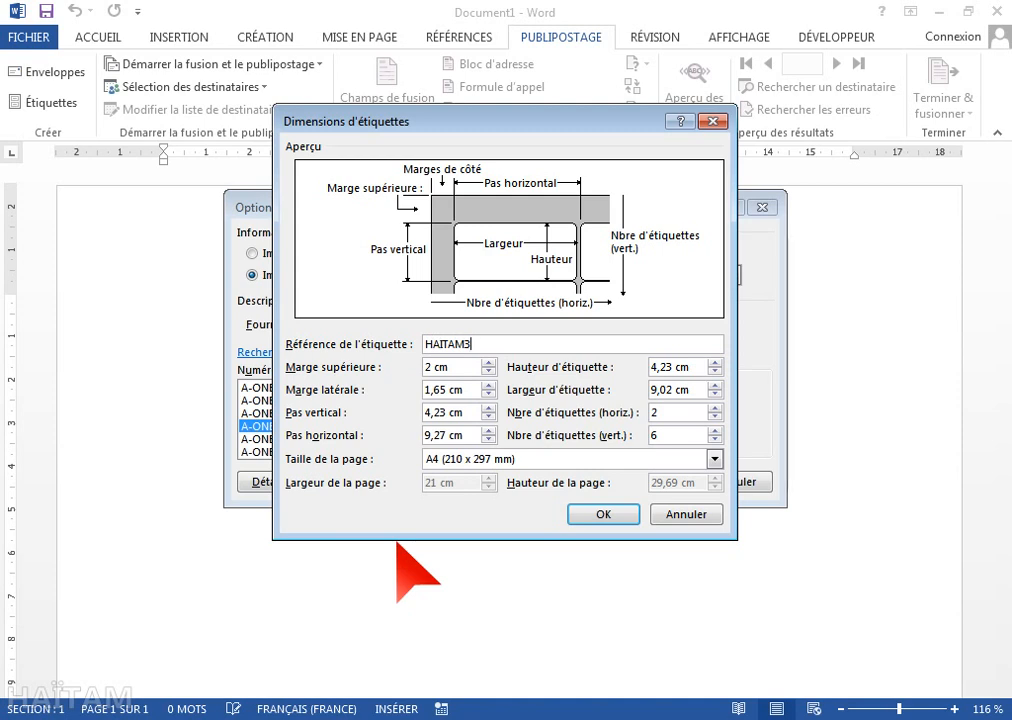
{"action": "key", "text": "Left"}
- Set the label height to 3 cm
{"action": "left_click", "coordinate": [714, 371]}
{"action": "left_click", "coordinate": [714, 364]}
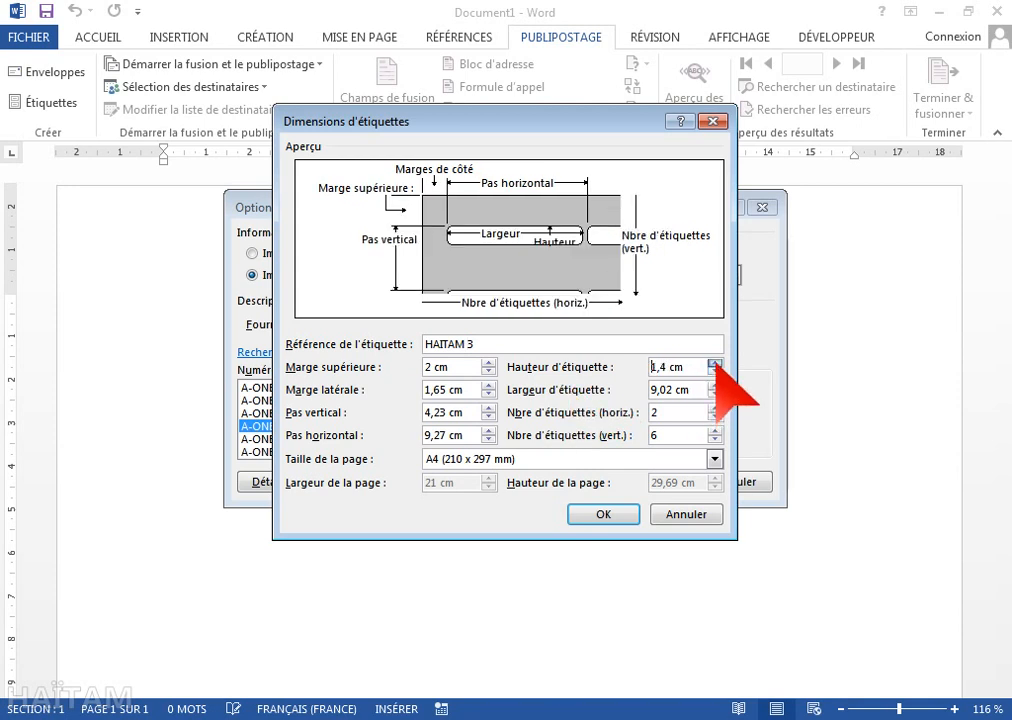
{"action": "left_click", "coordinate": [714, 364]}
{"action": "left_click", "coordinate": [714, 364]}
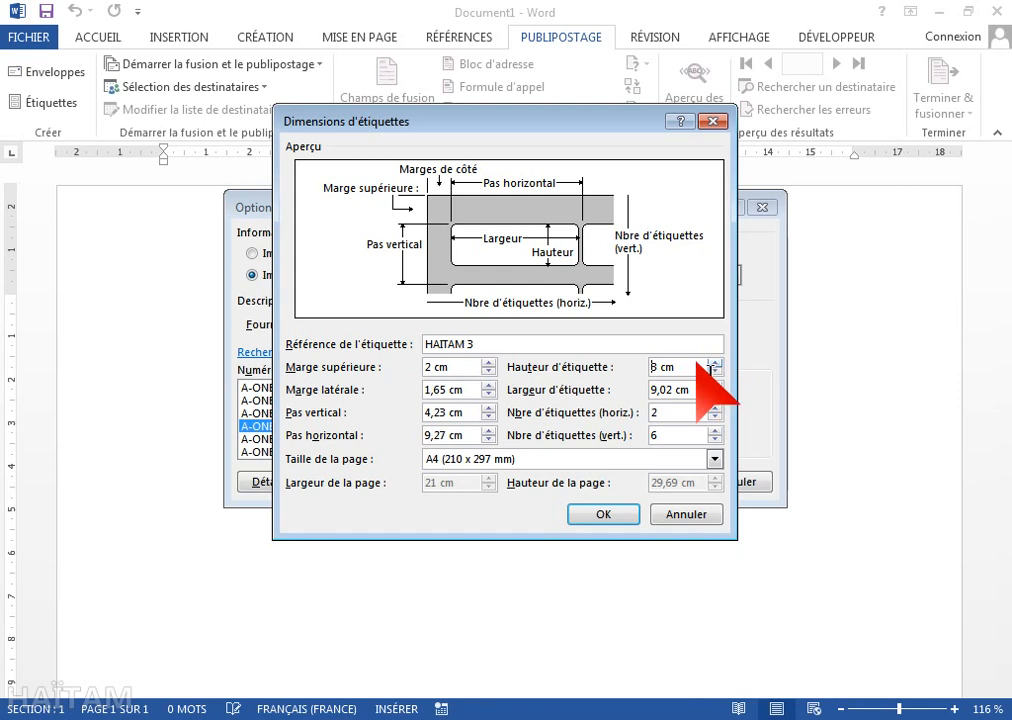
- Set the label width to 7 cm
{"action": "left_click", "coordinate": [714, 394]}
{"action": "left_click", "coordinate": [714, 394]}
{"action": "left_click", "coordinate": [714, 394]}
{"action": "left_click", "coordinate": [714, 394]}
{"action": "left_click", "coordinate": [714, 394]}
{"action": "left_click", "coordinate": [714, 394]}
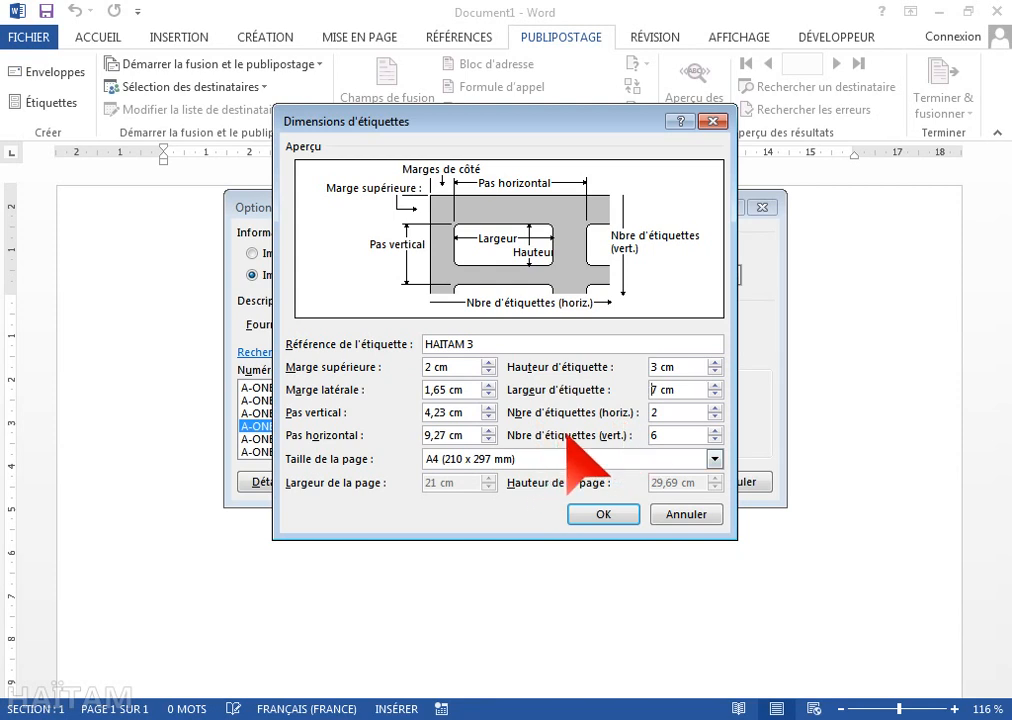
- Check the student list in the Excel workbook again, then return to the label dimensions of Document1 in Word
{"action": "mouse_move", "coordinate": [360, 718]}
{"action": "left_click", "coordinate": [360, 695]}
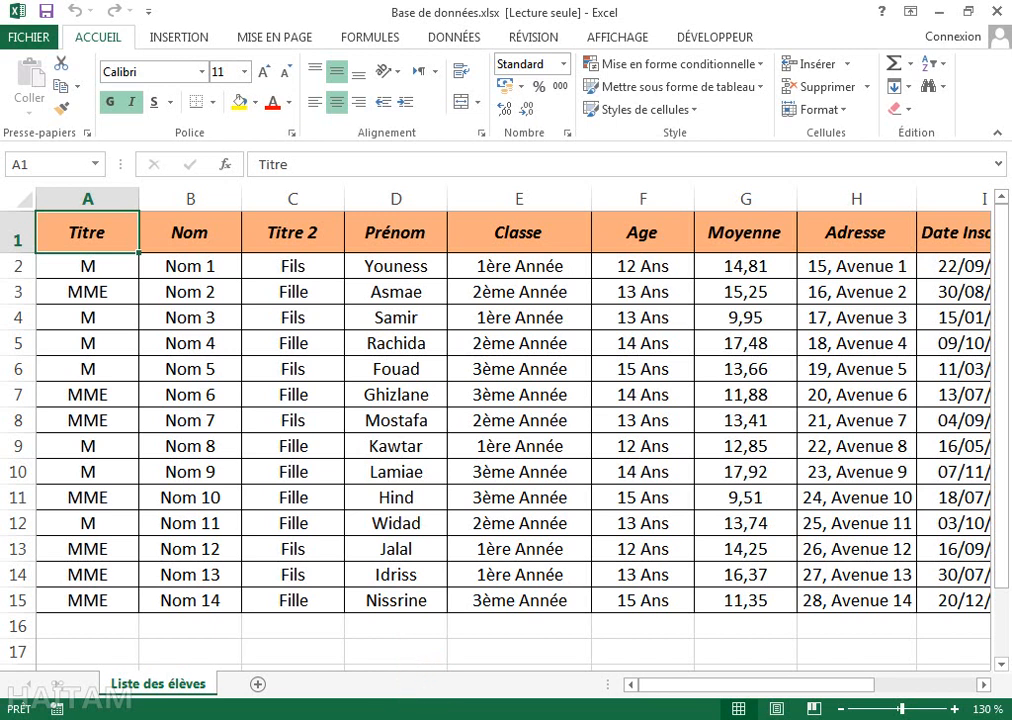
{"action": "left_click", "coordinate": [305, 719]}
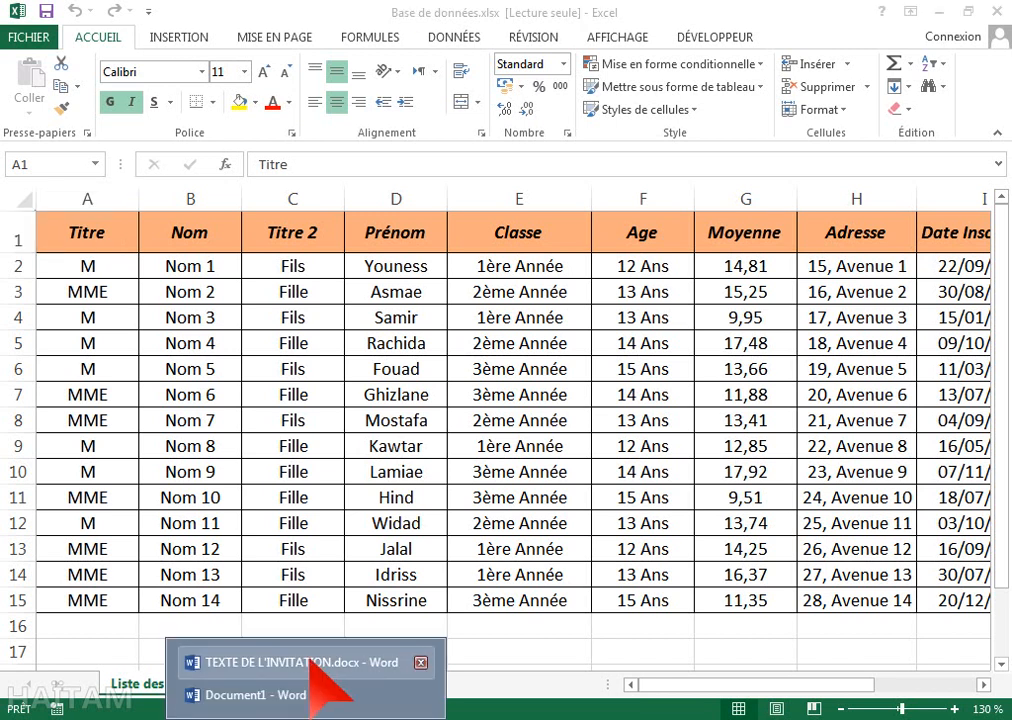
{"action": "left_click", "coordinate": [312, 694]}
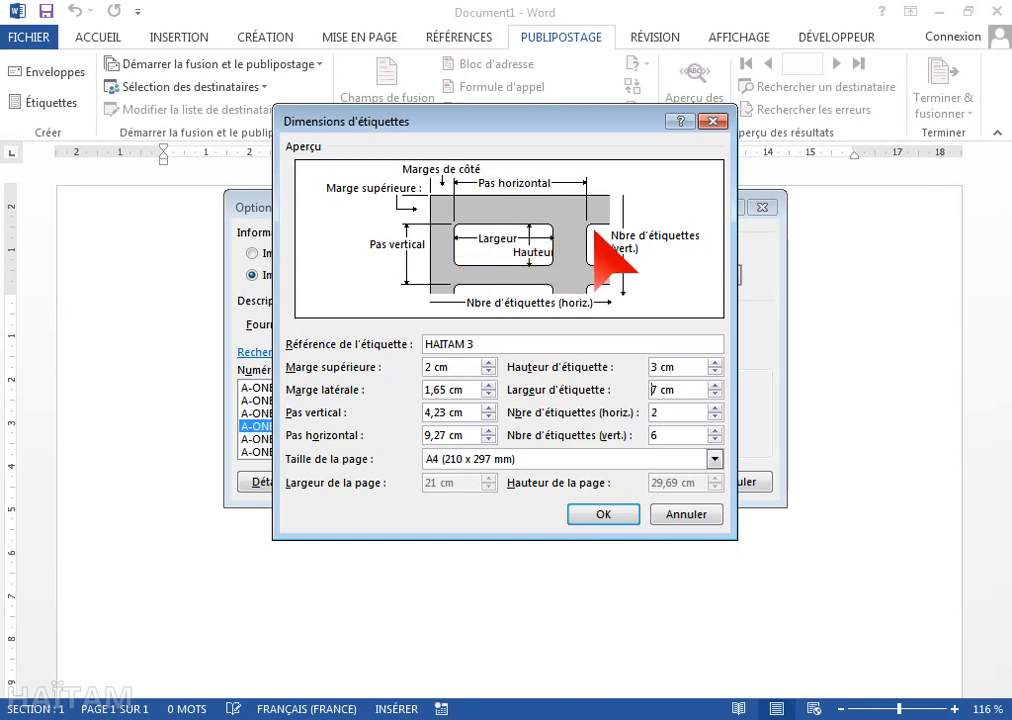
- Set the horizontal pitch between labels to 7.3 cm
{"action": "left_click", "coordinate": [488, 440]}
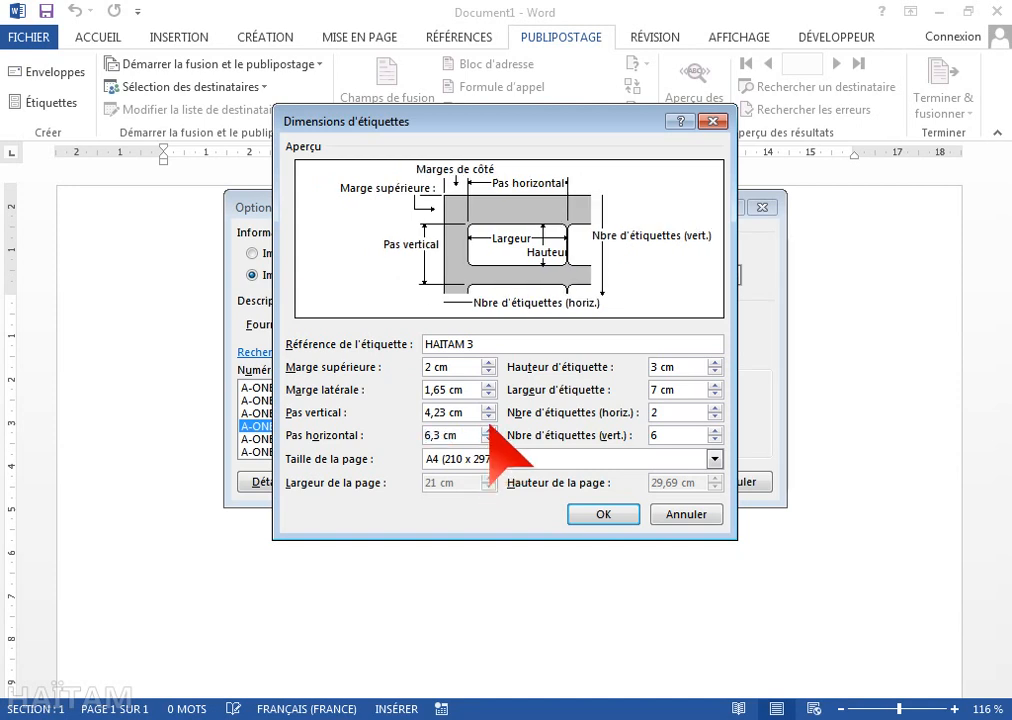
{"action": "left_click", "coordinate": [489, 431]}
{"action": "left_click", "coordinate": [489, 431]}
{"action": "left_click", "coordinate": [489, 431]}
{"action": "left_click", "coordinate": [489, 431]}
{"action": "left_click", "coordinate": [489, 431]}
{"action": "left_click", "coordinate": [489, 431]}
{"action": "left_click", "coordinate": [489, 431]}
{"action": "left_click", "coordinate": [489, 431]}
{"action": "left_click", "coordinate": [489, 440]}
{"action": "left_click", "coordinate": [489, 440]}
{"action": "left_click", "coordinate": [489, 440]}
{"action": "left_click", "coordinate": [489, 440]}
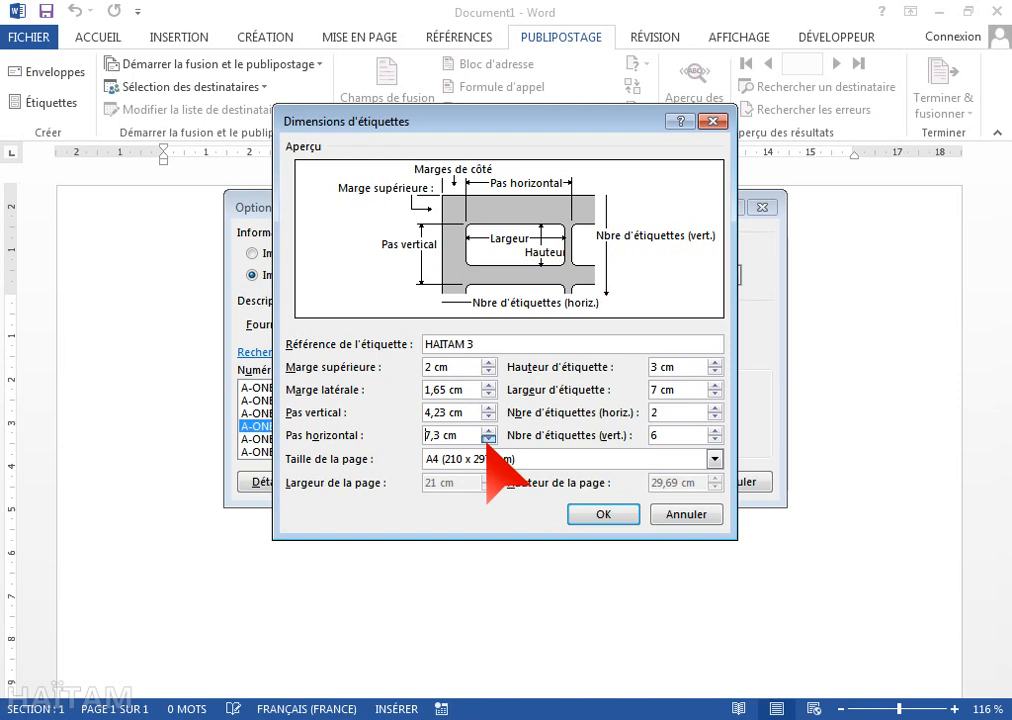
{"action": "left_click", "coordinate": [489, 440]}
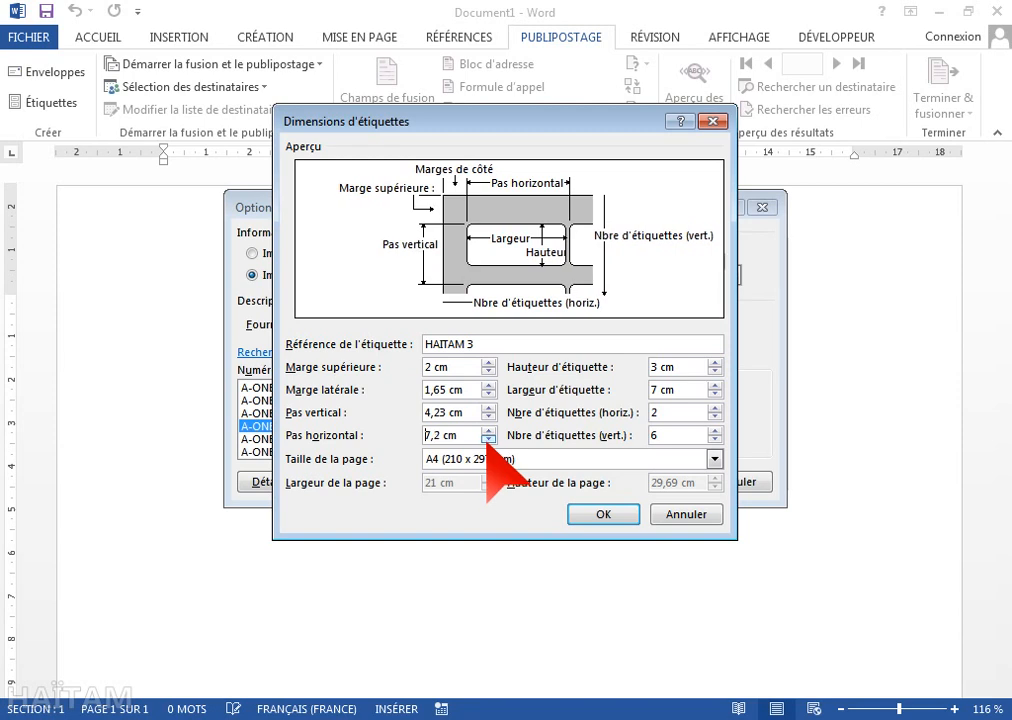
{"action": "left_click", "coordinate": [488, 428]}
- Set the vertical pitch between labels to 3.3 cm
{"action": "left_click", "coordinate": [488, 417]}
{"action": "left_click", "coordinate": [488, 417]}
{"action": "left_click", "coordinate": [488, 417]}
{"action": "left_click", "coordinate": [488, 416]}
{"action": "left_click", "coordinate": [488, 416]}
{"action": "left_click", "coordinate": [488, 416]}
{"action": "left_click", "coordinate": [488, 416]}
{"action": "left_click", "coordinate": [488, 416]}
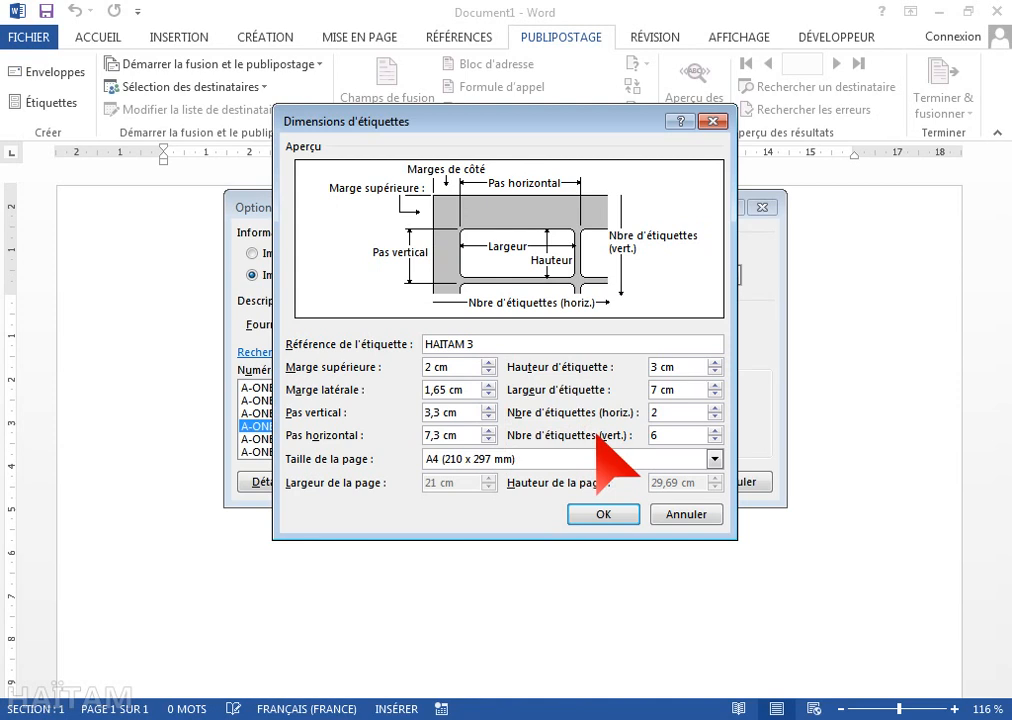
- Set the number of labels down to 7 and the side margin to 0.7 cm, and save the custom label
{"action": "left_click", "coordinate": [714, 431]}
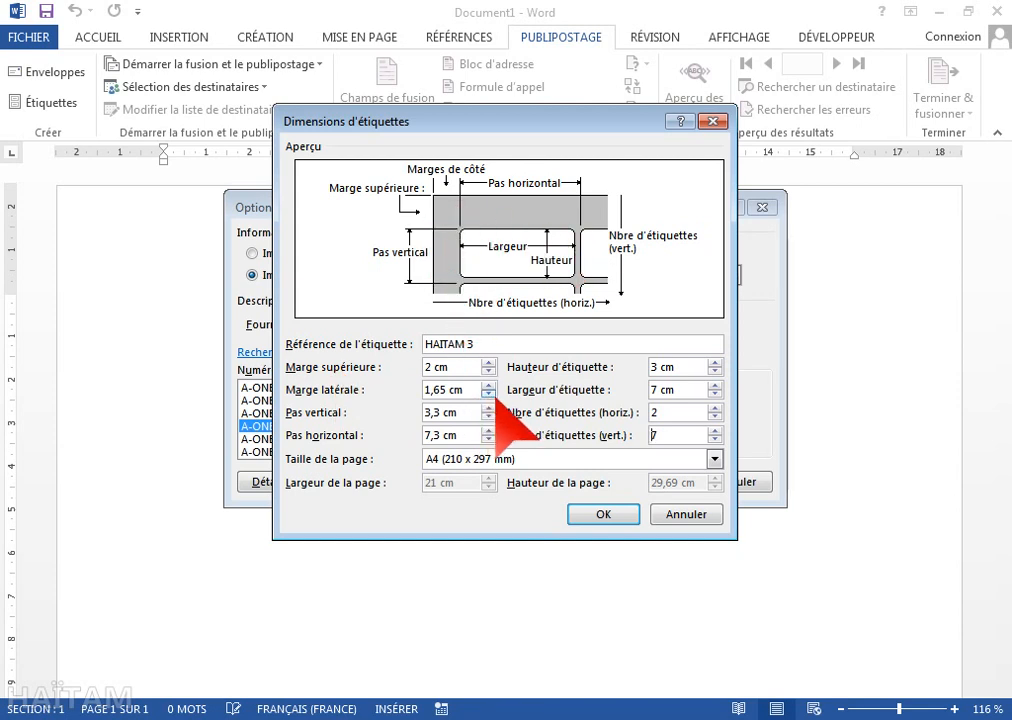
{"action": "left_click", "coordinate": [488, 394]}
{"action": "left_click", "coordinate": [488, 394]}
{"action": "left_click", "coordinate": [488, 394]}
{"action": "left_click", "coordinate": [488, 394]}
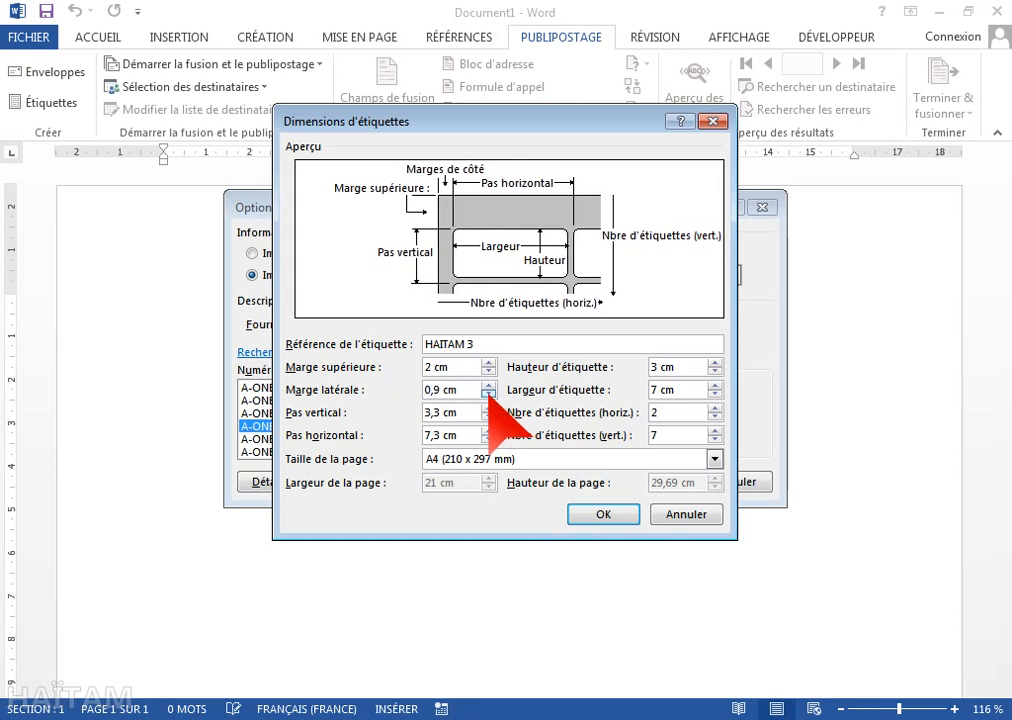
{"action": "left_click", "coordinate": [488, 394]}
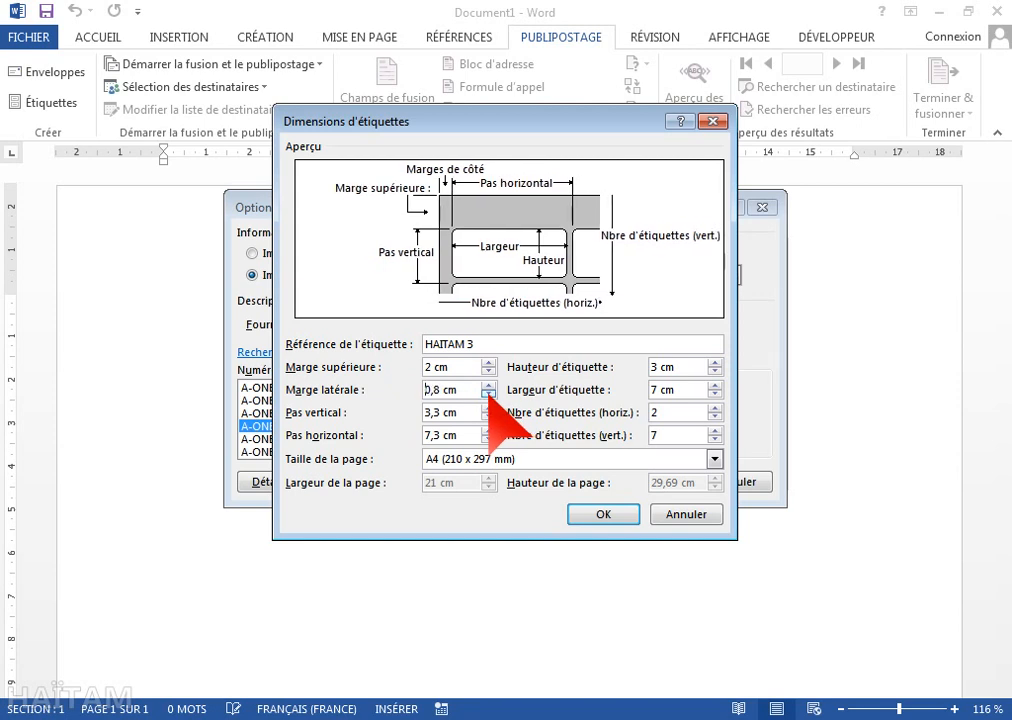
{"action": "left_click", "coordinate": [488, 394]}
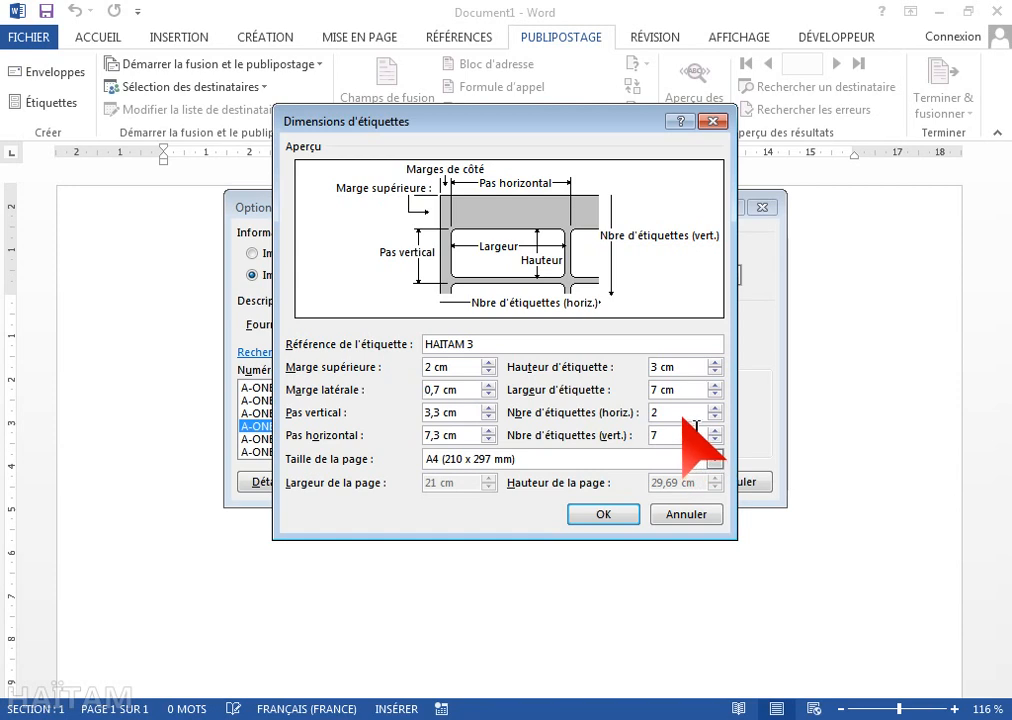
{"action": "left_click", "coordinate": [603, 514]}
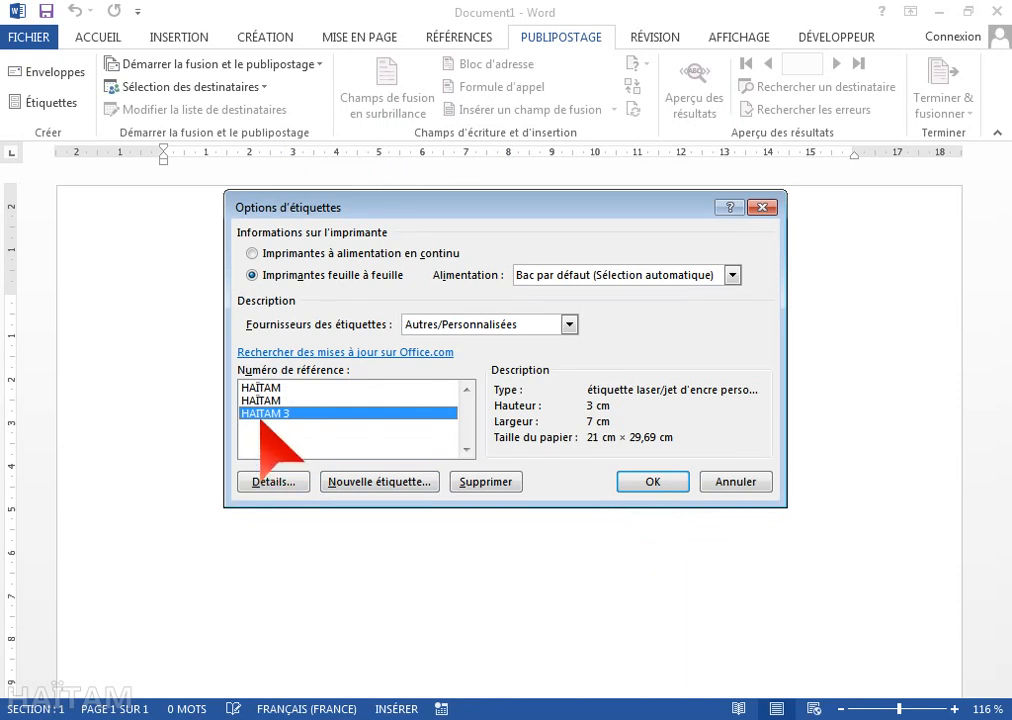
- Insert the HAITAM 3 label layout into the document and apply all borders to the whole label table
{"action": "left_click", "coordinate": [630, 487]}
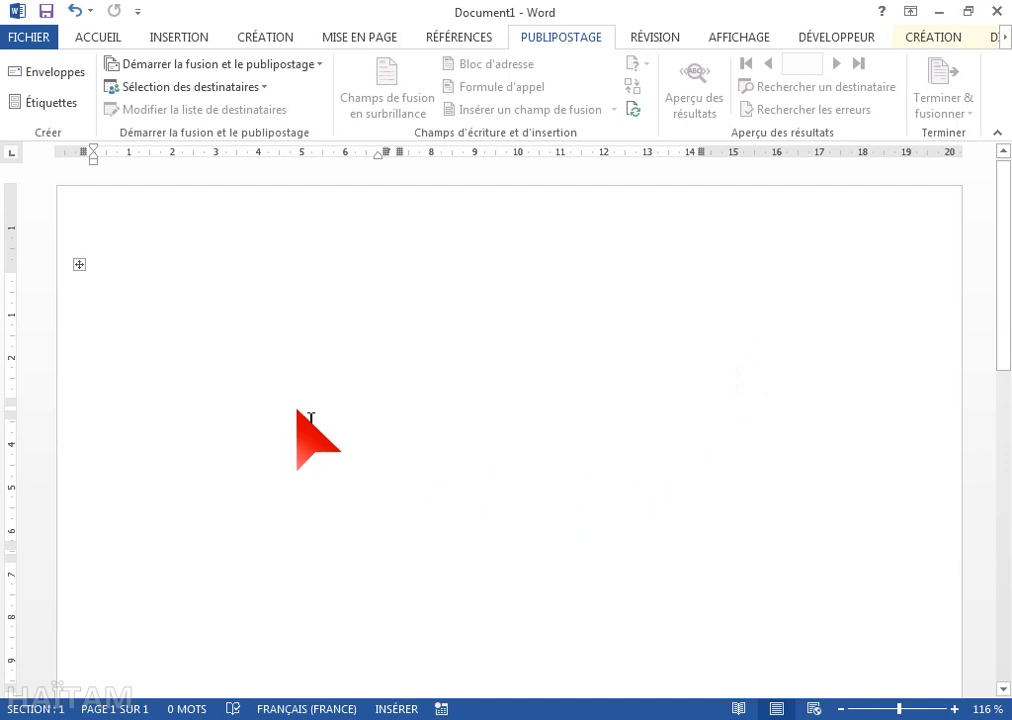
{"action": "left_click", "coordinate": [79, 264]}
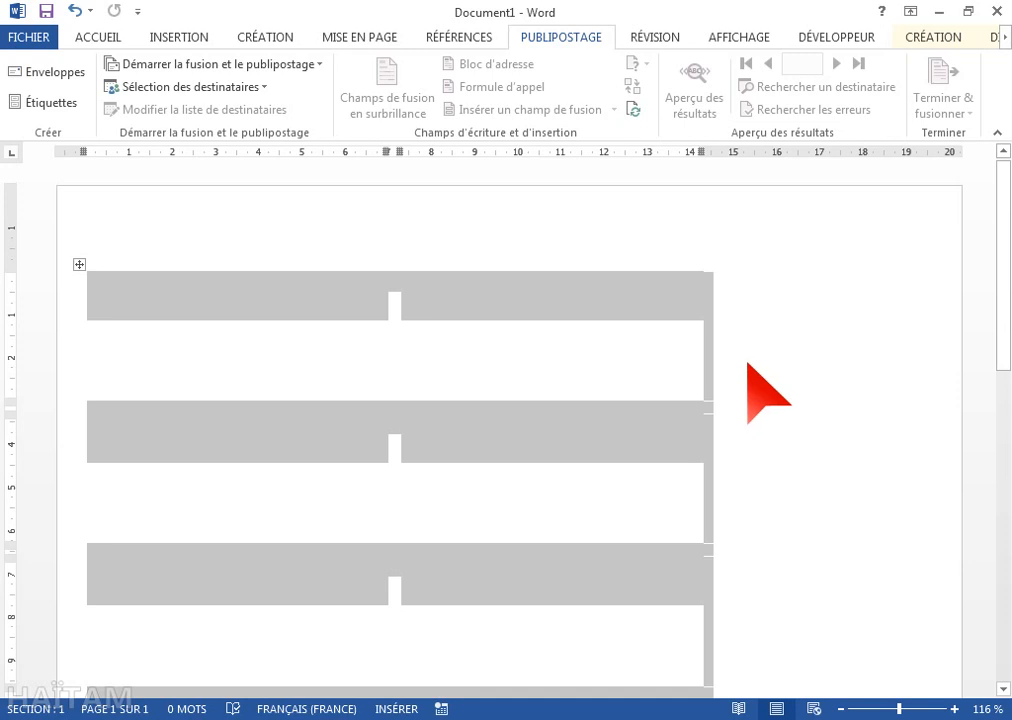
{"action": "left_click", "coordinate": [928, 42]}
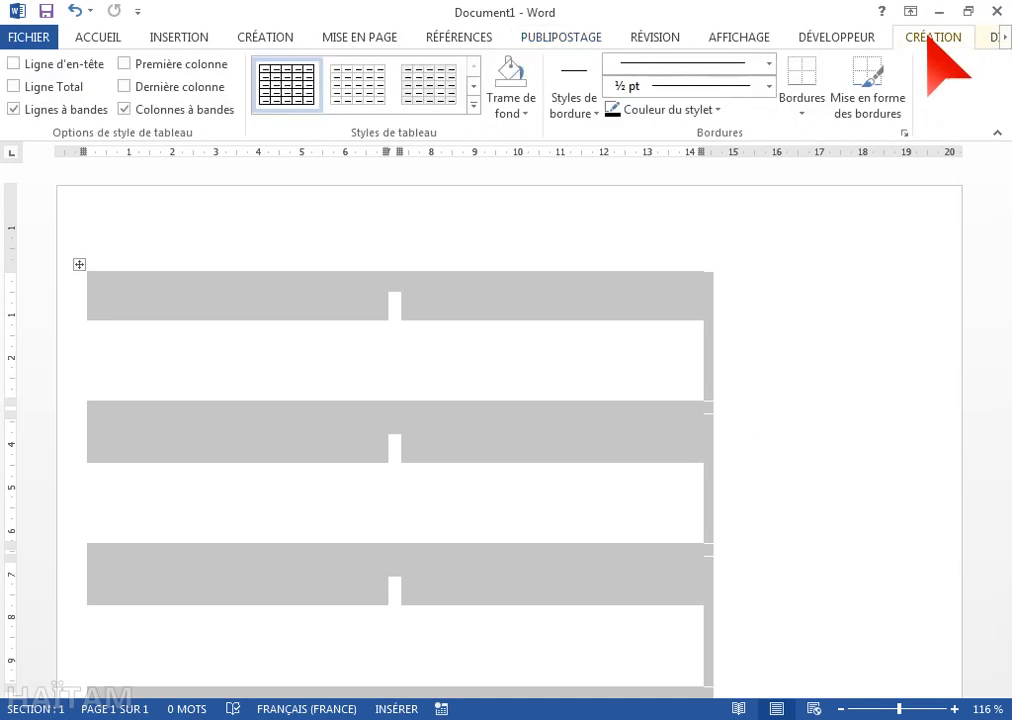
{"action": "left_click", "coordinate": [800, 104]}
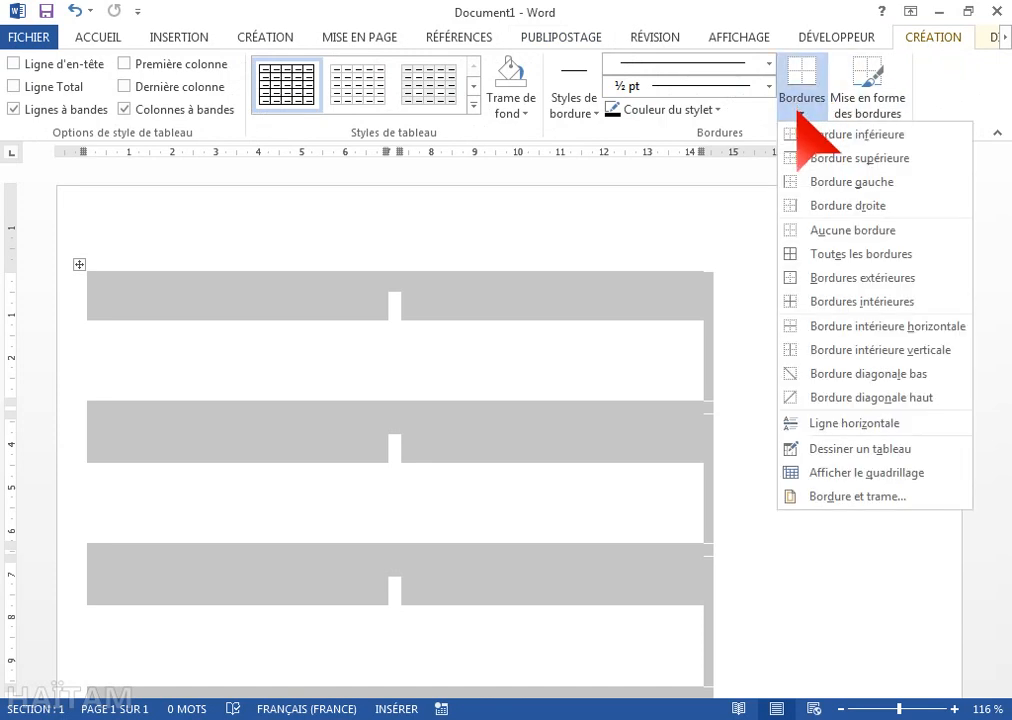
{"action": "left_click", "coordinate": [826, 258]}
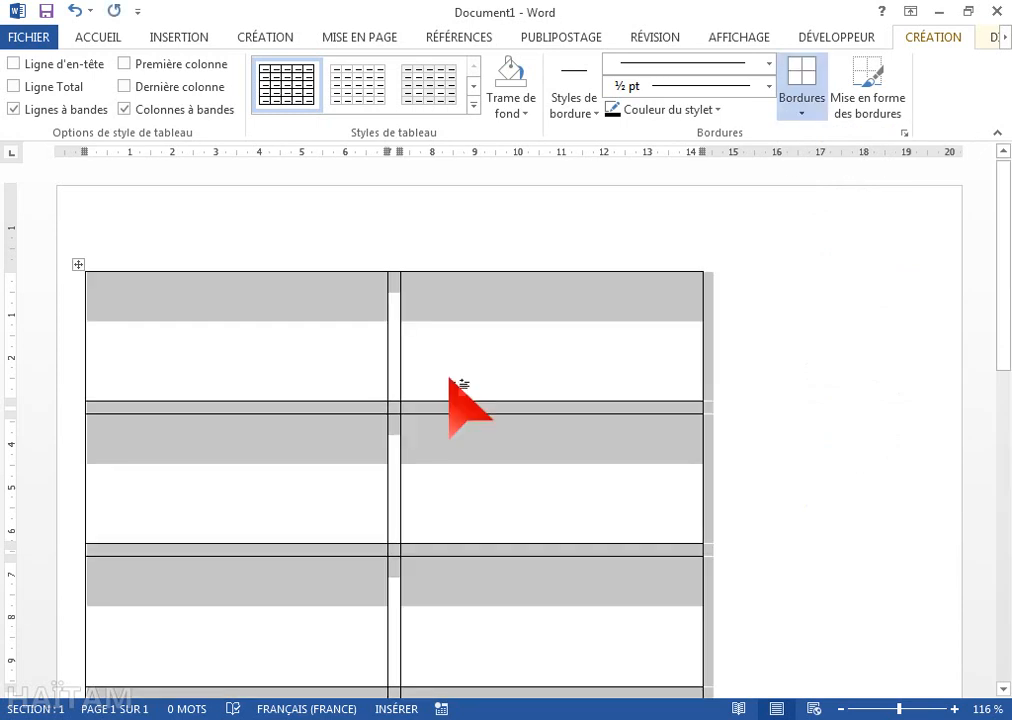
{"action": "left_click", "coordinate": [298, 377]}
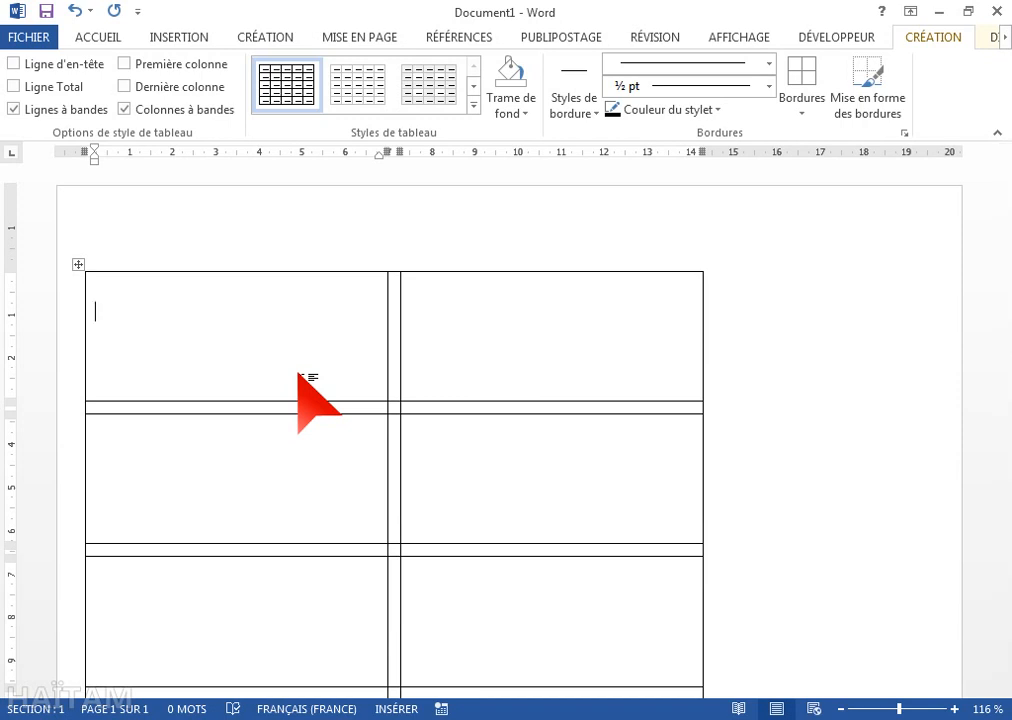
- Enter the heading "Collège Mes Enfants" in the first label
{"action": "type", "text": "CV"}
{"action": "type", "text": "C"}
{"action": "type", "text": "ollèg"}
{"action": "type", "text": "e "}
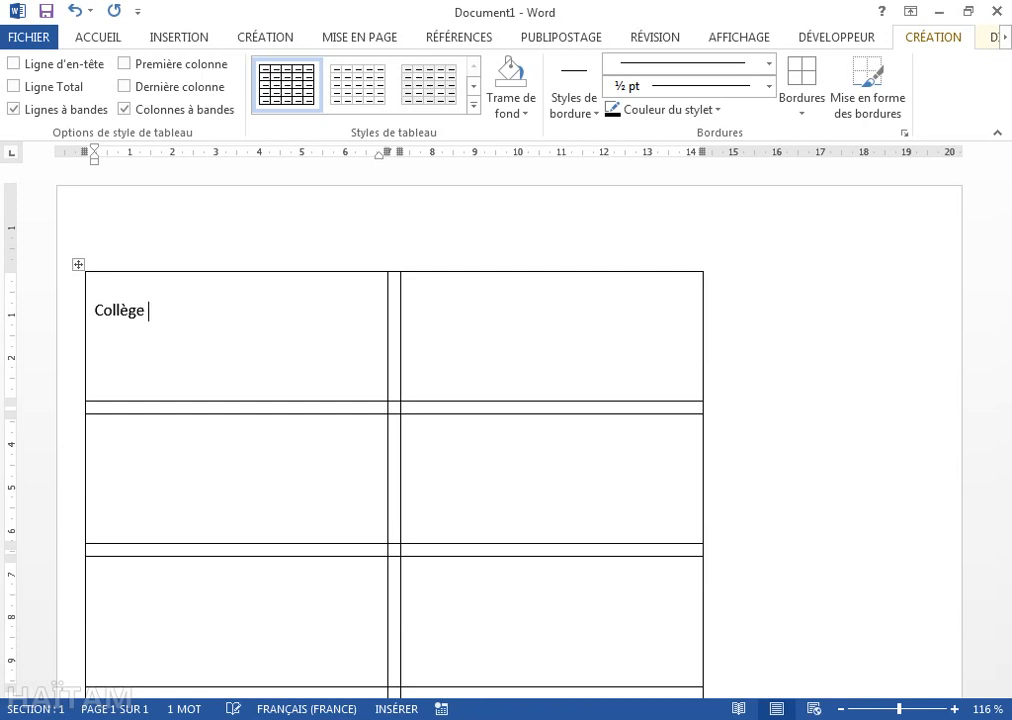
{"action": "type", "text": "Mes Enfants"}
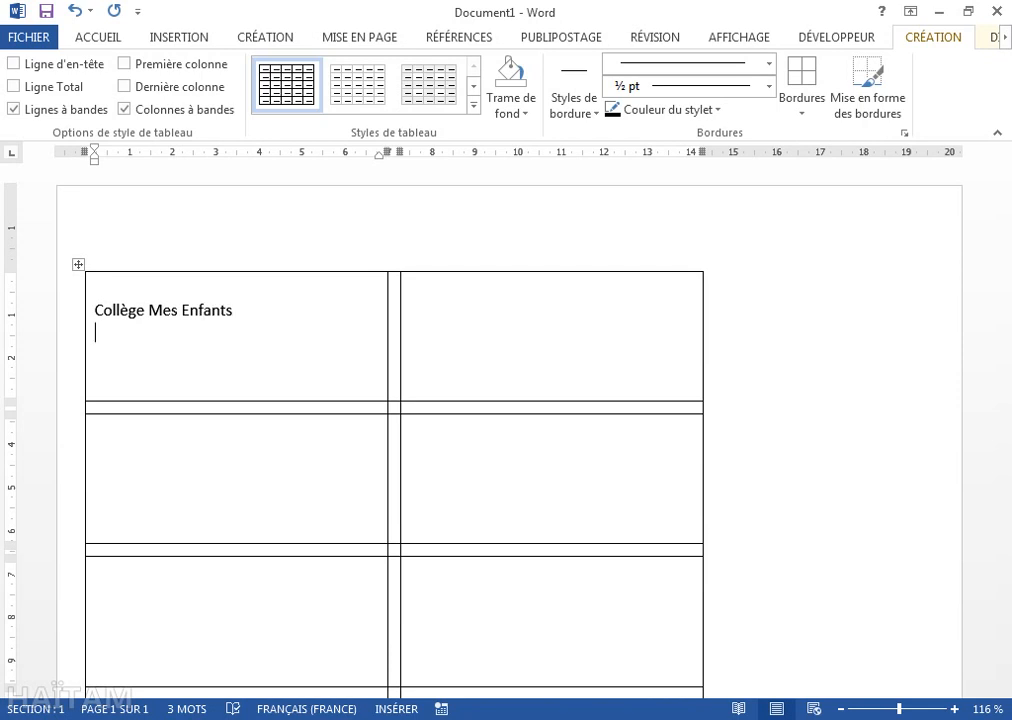
- Add the lines "Prénom :", "Classe :" and "Age :" below the heading in the first label
{"action": "key", "text": "Return"}
{"action": "type", "text": "Prénom :"}
{"action": "key", "text": "Return"}
{"action": "type", "text": "Classe"}
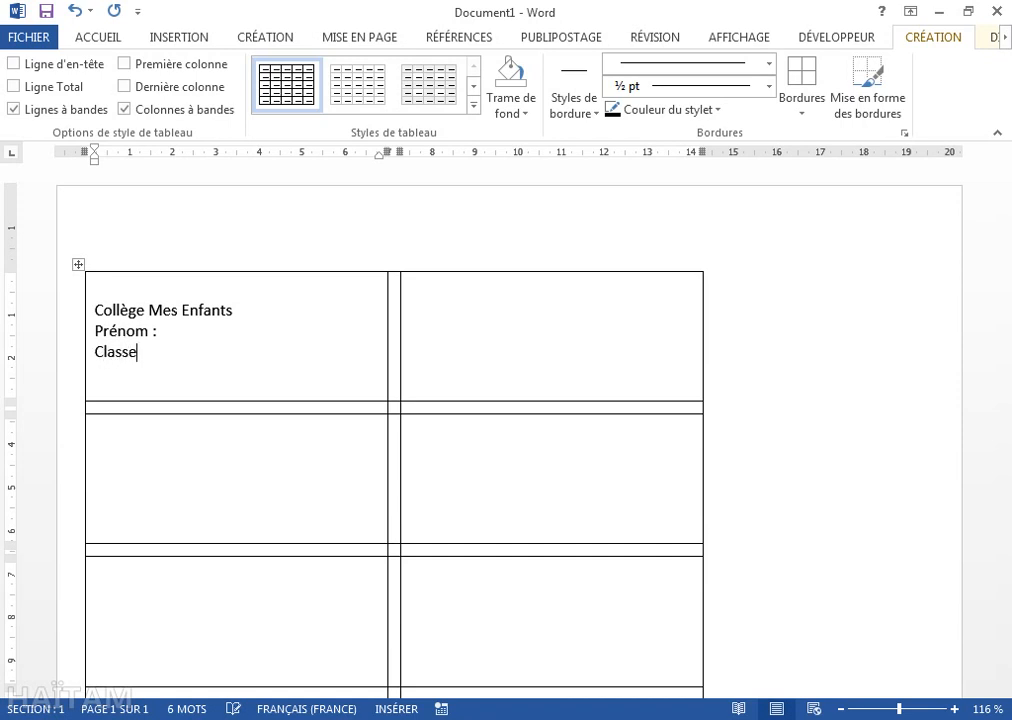
{"action": "type", "text": " :"}
{"action": "key", "text": "Return"}
{"action": "type", "text": "Age"}
{"action": "type", "text": ":"}
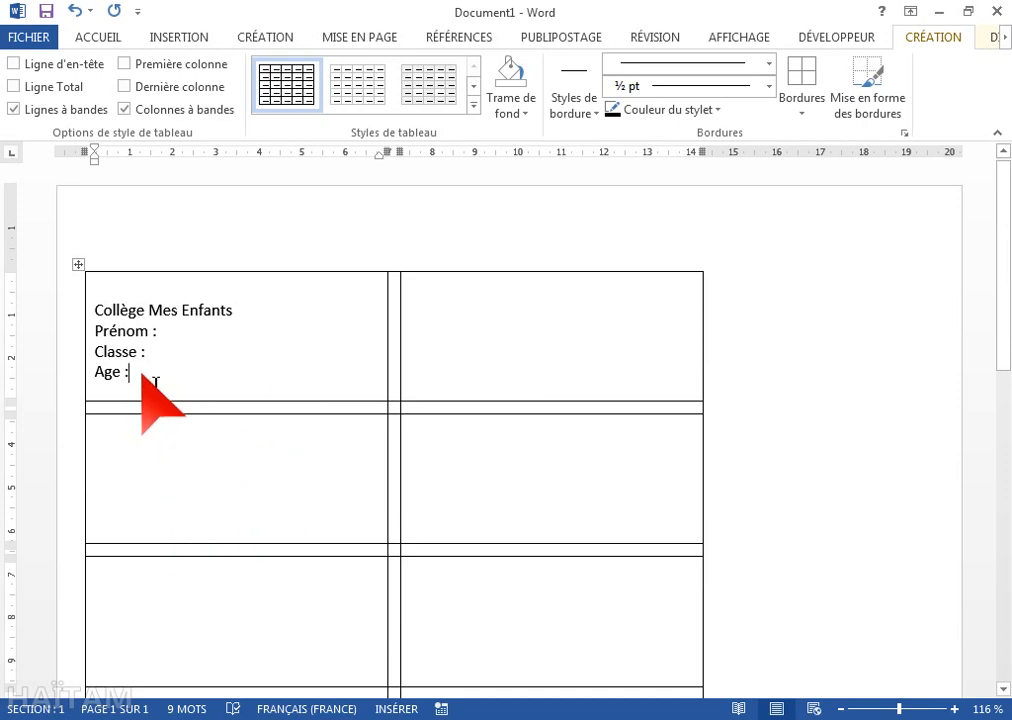
- Set left tab stops at about 2, 2.5 and 3 cm for the Prénom, Classe and Age lines
{"action": "left_click_drag", "start_coordinate": [150, 390], "coordinate": [85, 345]}
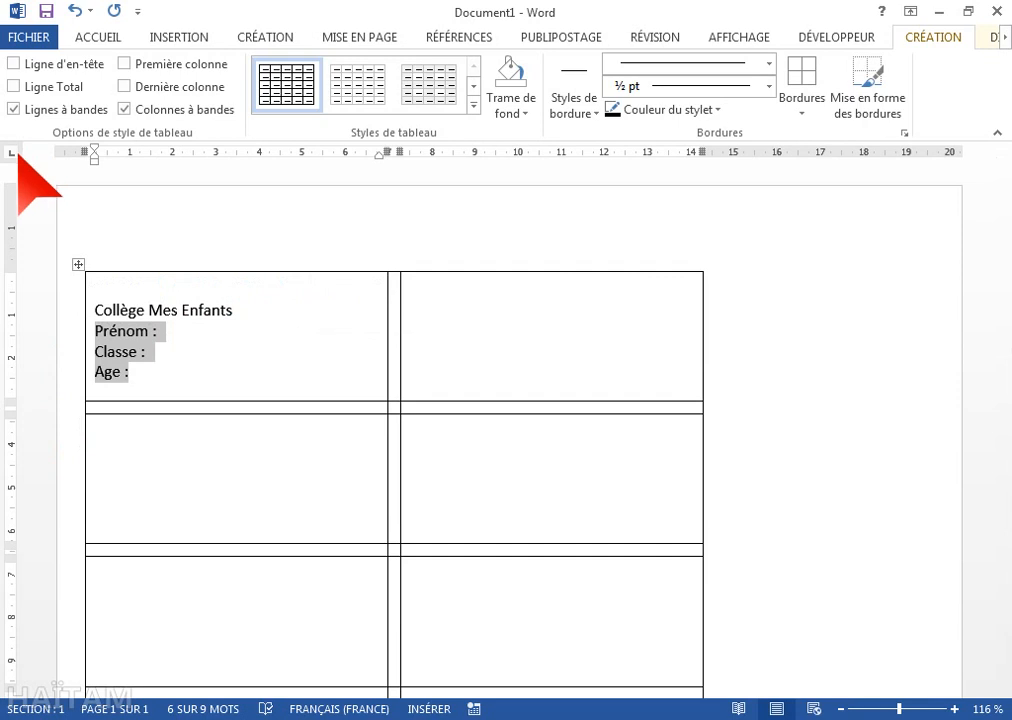
{"action": "left_click", "coordinate": [172, 154]}
{"action": "left_click", "coordinate": [193, 154]}
{"action": "left_click_drag", "start_coordinate": [193, 156], "coordinate": [196, 158]}
- Align the colon of the Prénom line to the first tab stop and add tabs after it
{"action": "left_click", "coordinate": [152, 331]}
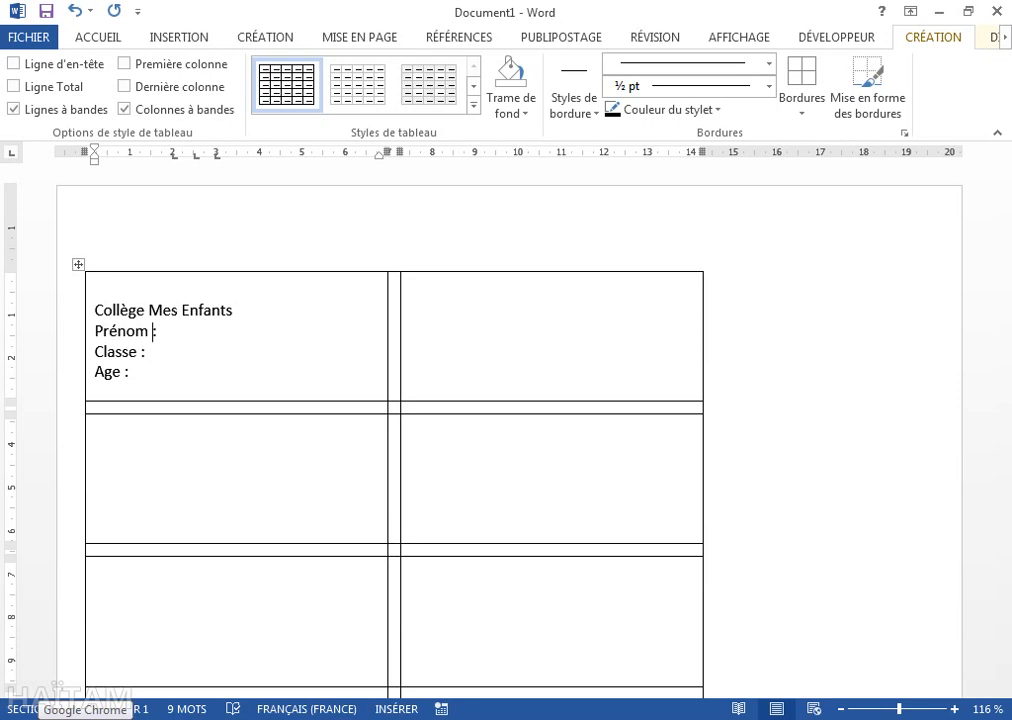
{"action": "left_click", "coordinate": [398, 283]}
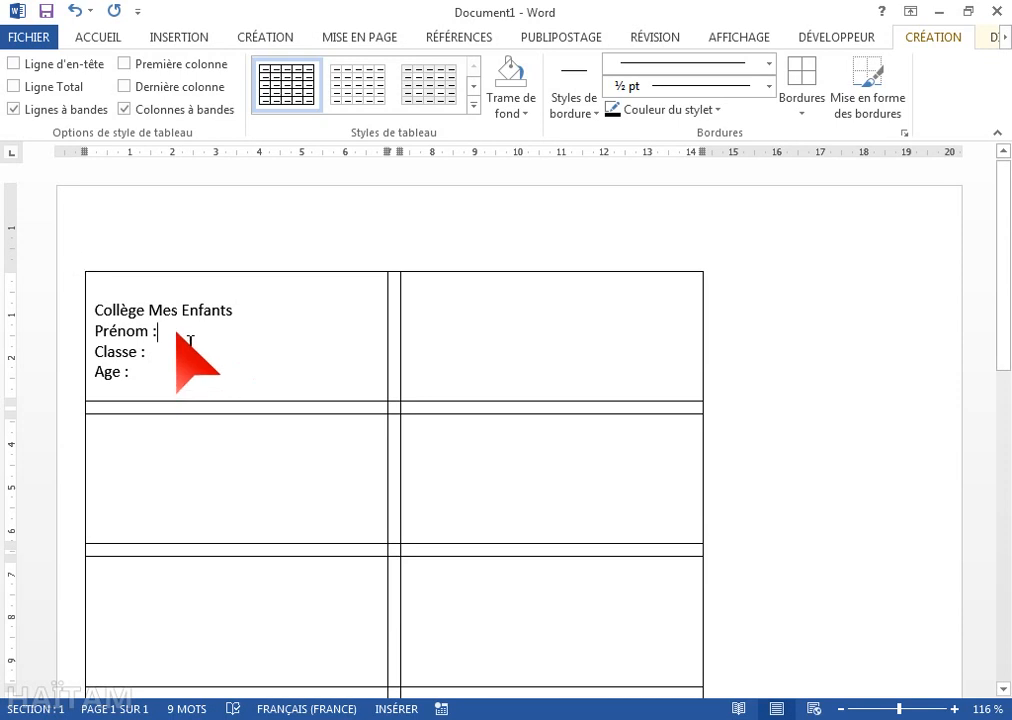
{"action": "left_click", "coordinate": [536, 325]}
{"action": "left_click", "coordinate": [163, 332]}
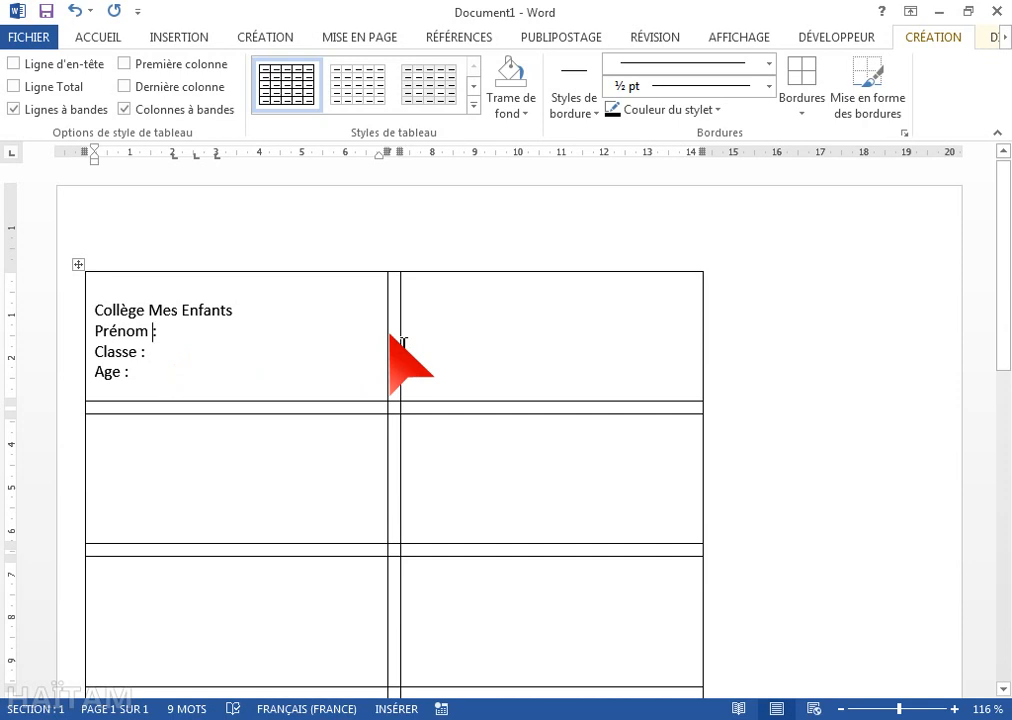
{"action": "key", "text": "BackSpace"}
{"action": "type", "text": ":"}
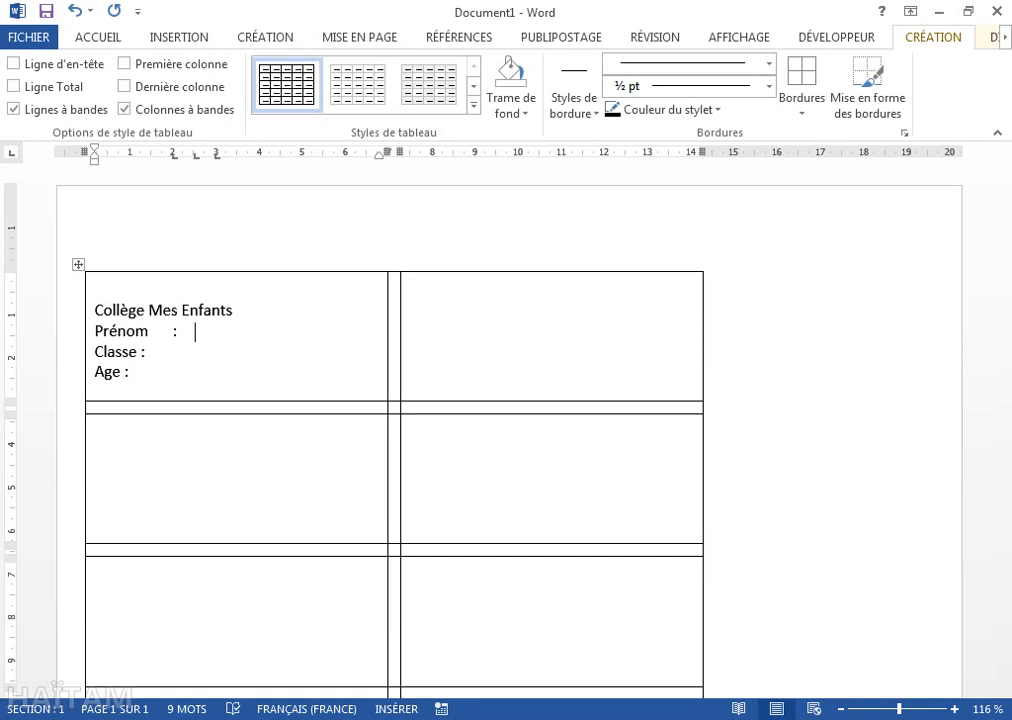
- Align the colons of the Classe and Age lines to the first tab stop, with tabs after them
{"action": "key", "text": "Down"}
{"action": "key", "text": "Tab"}
{"action": "key", "text": "Tab"}
{"action": "key", "text": "Down"}
{"action": "key", "text": "Tab"}
{"action": "key", "text": "Tab"}
{"action": "left_click", "coordinate": [243, 338]}
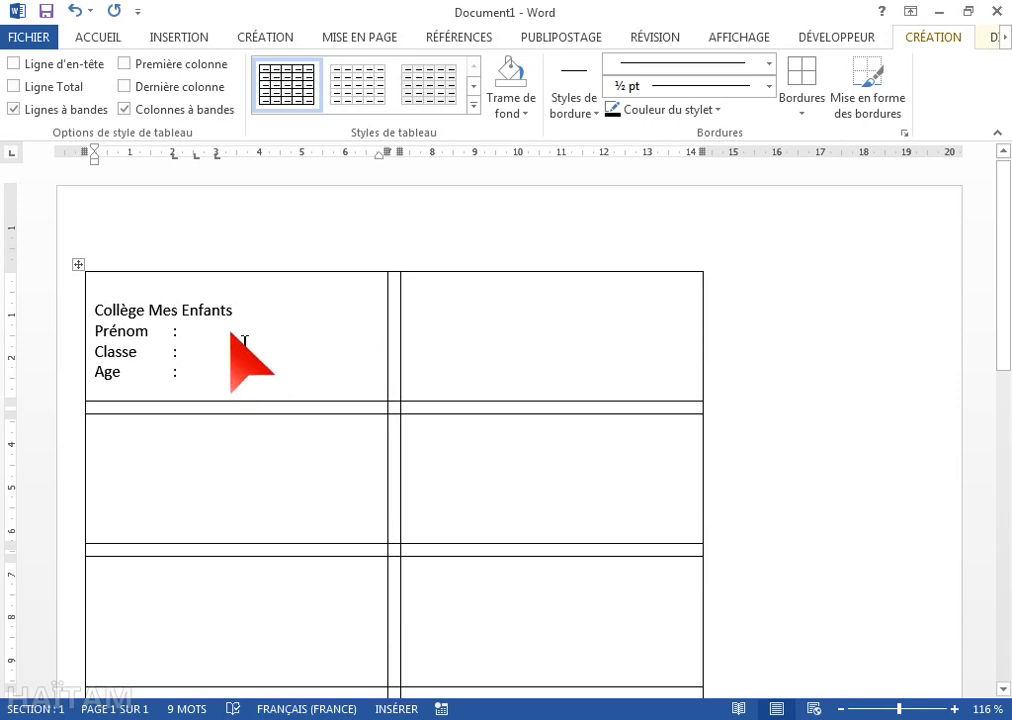
{"action": "left_click", "coordinate": [236, 355]}
{"action": "left_click", "coordinate": [236, 369]}
- Center the "Collège Mes Enfants" heading and apply the blue reflected text effect to it
{"action": "left_click_drag", "start_coordinate": [236, 311], "coordinate": [113, 310]}
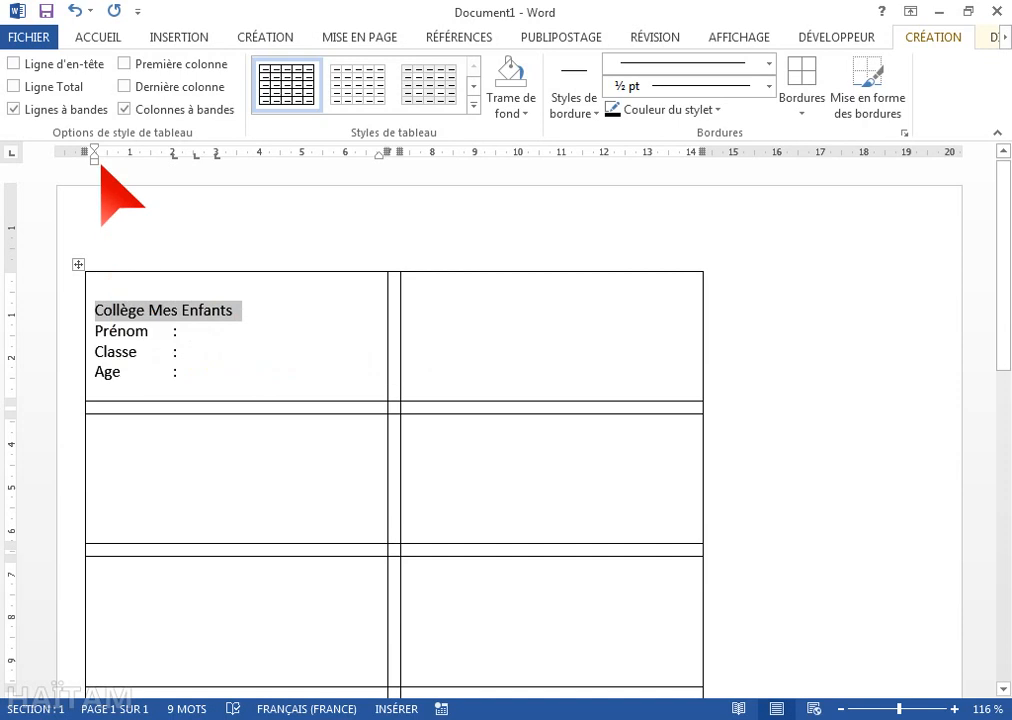
{"action": "left_click", "coordinate": [98, 38]}
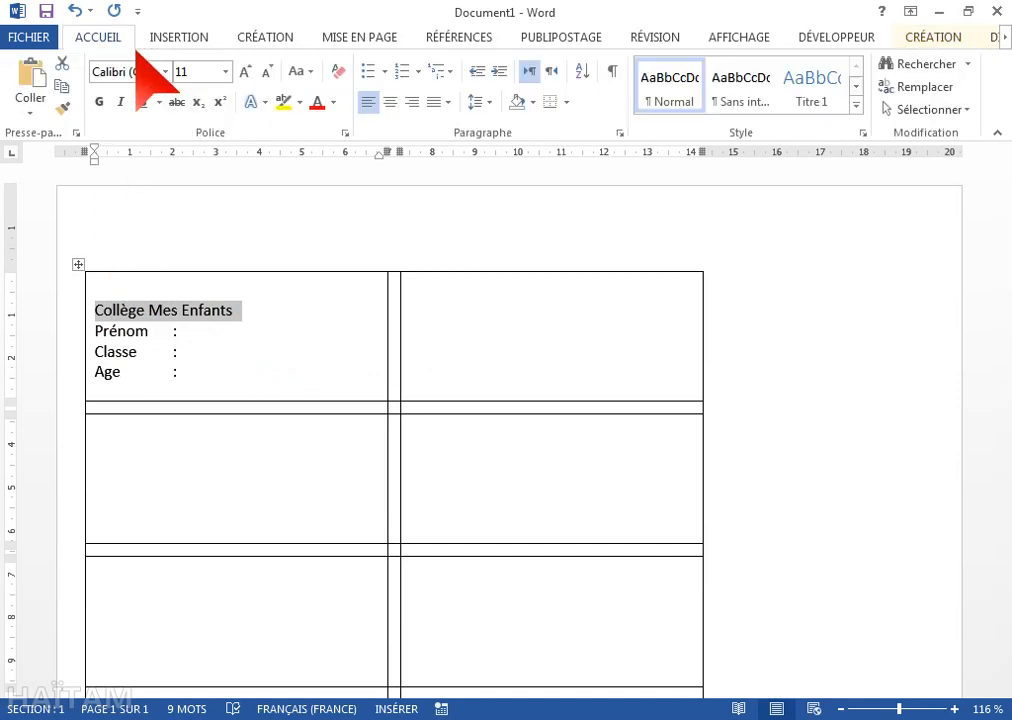
{"action": "left_click", "coordinate": [390, 102]}
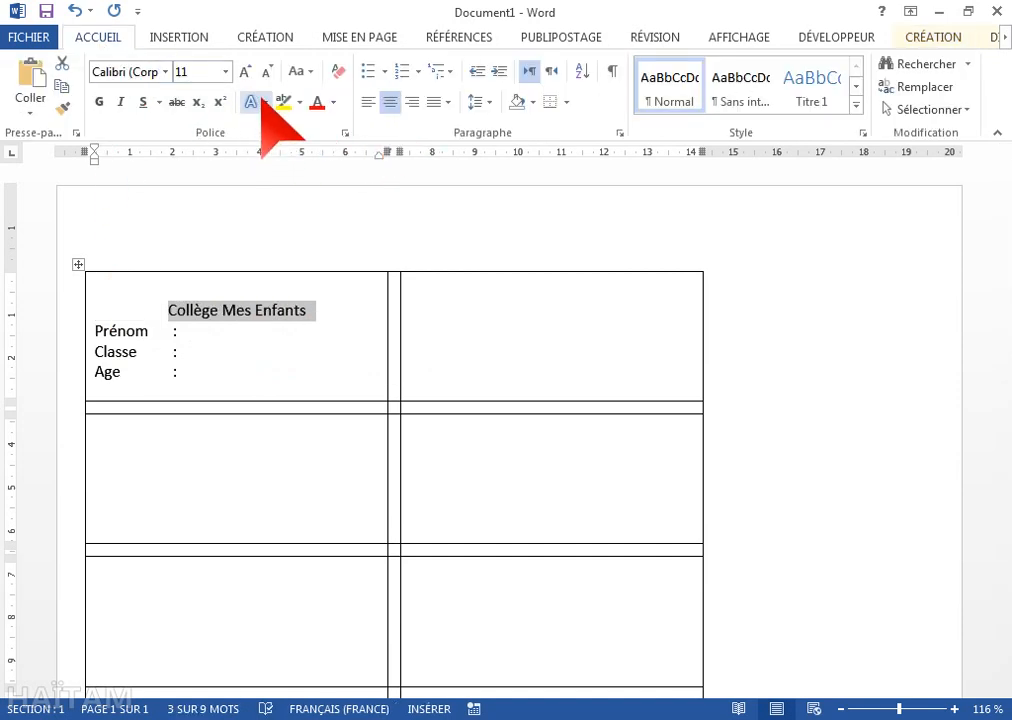
{"action": "left_click", "coordinate": [258, 102]}
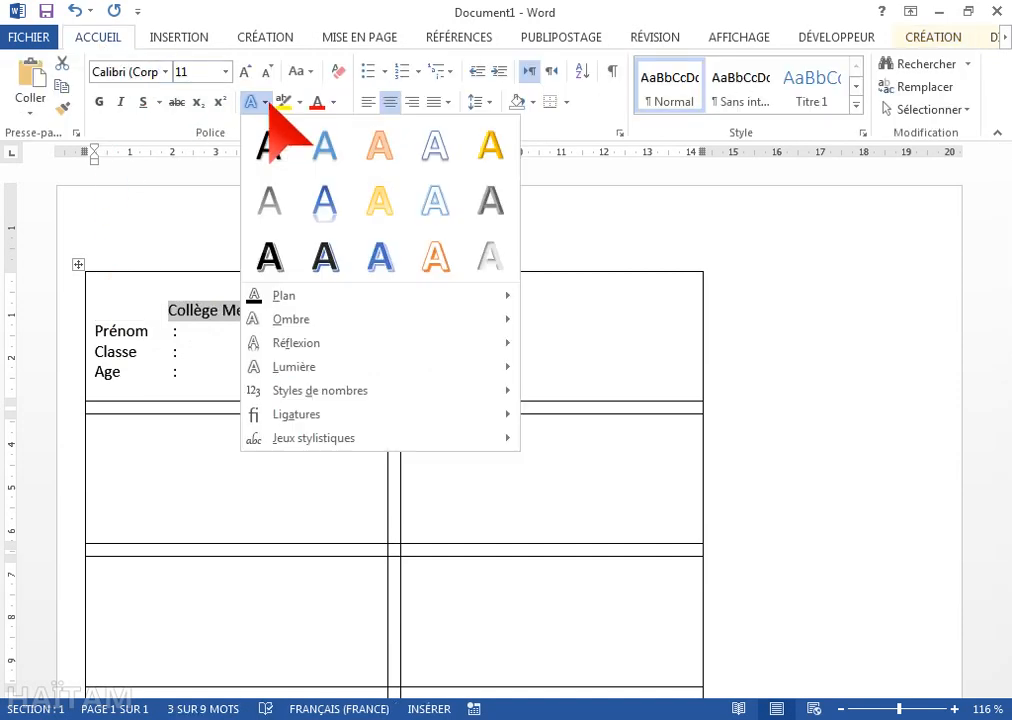
{"action": "left_click", "coordinate": [340, 212]}
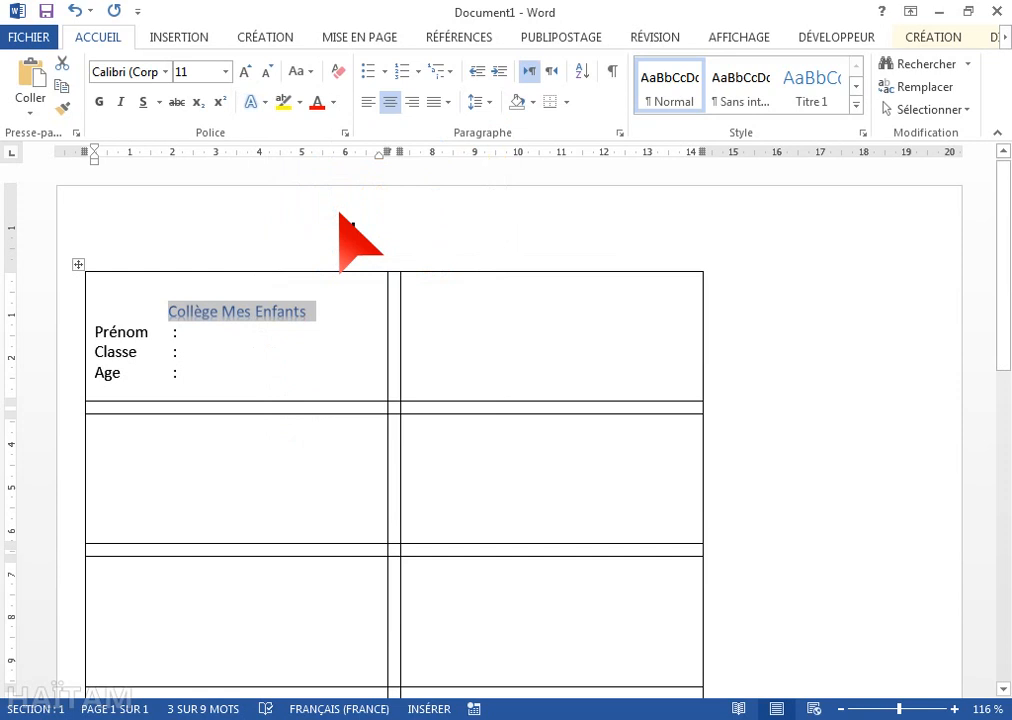
- Make the heading bold at 12 pt and add a bottom border beneath it
{"action": "left_click", "coordinate": [97, 101]}
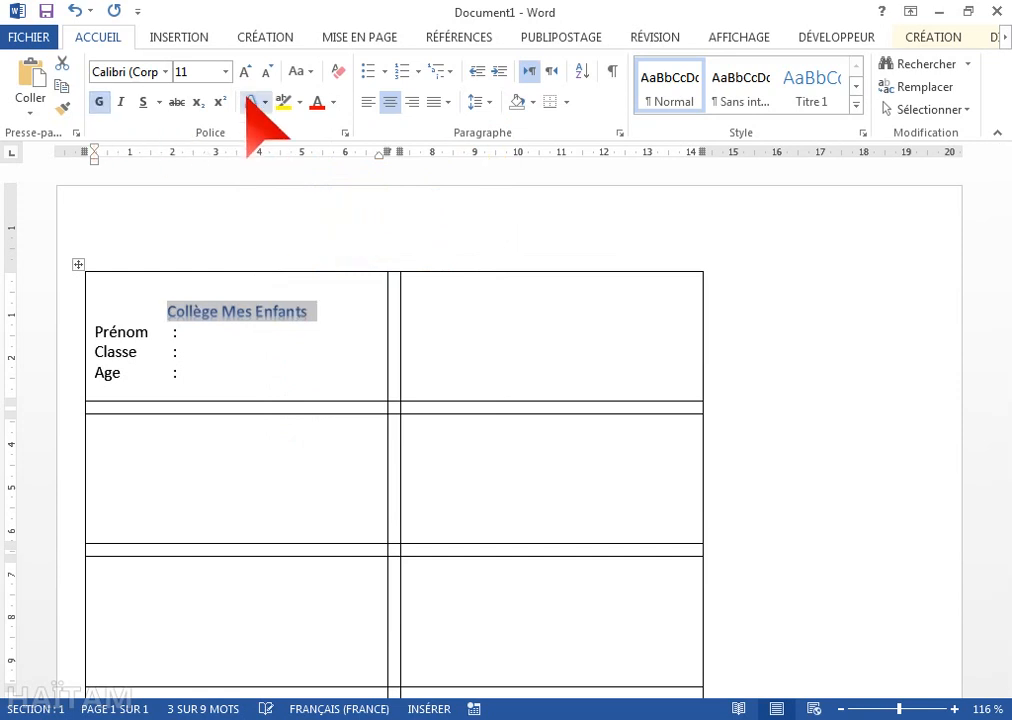
{"action": "left_click", "coordinate": [245, 72]}
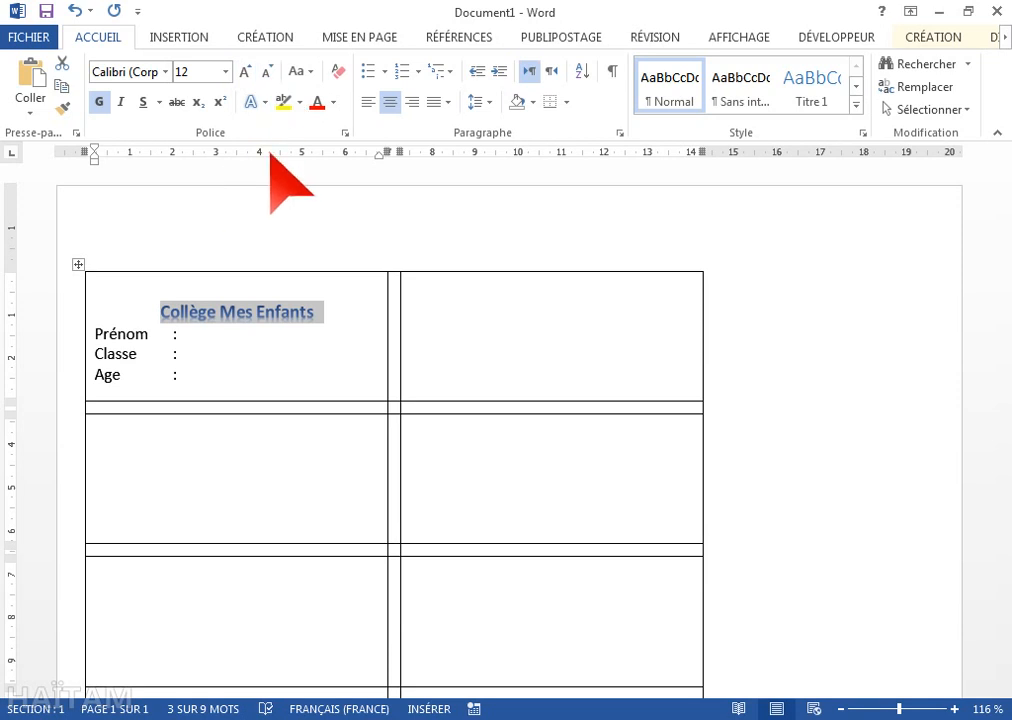
{"action": "left_click", "coordinate": [567, 102]}
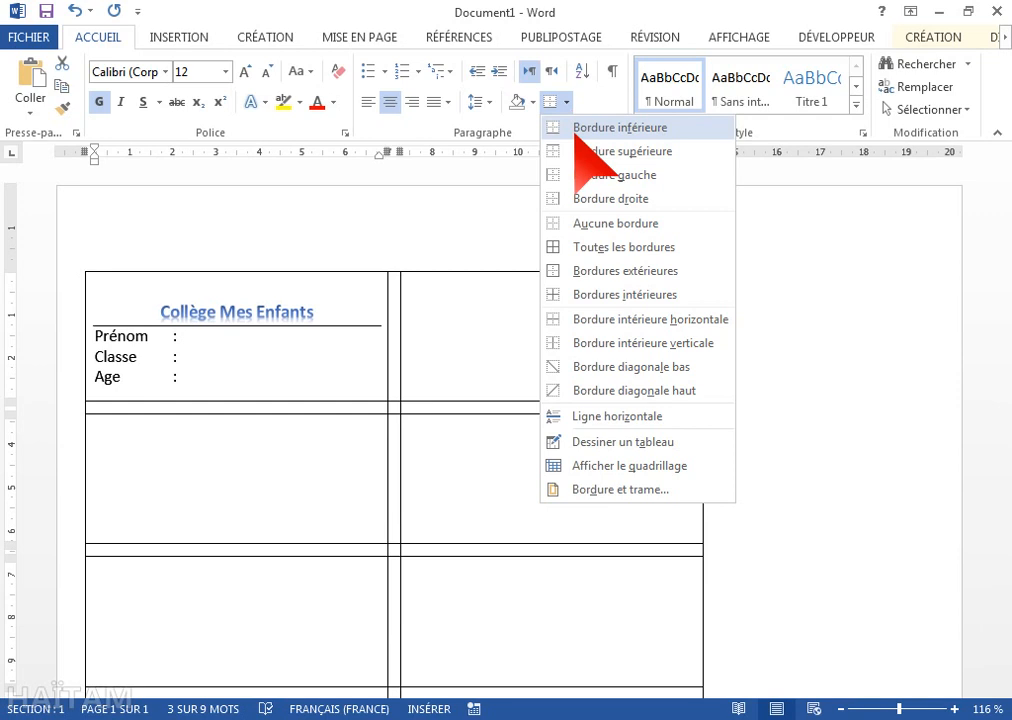
{"action": "left_click", "coordinate": [575, 130]}
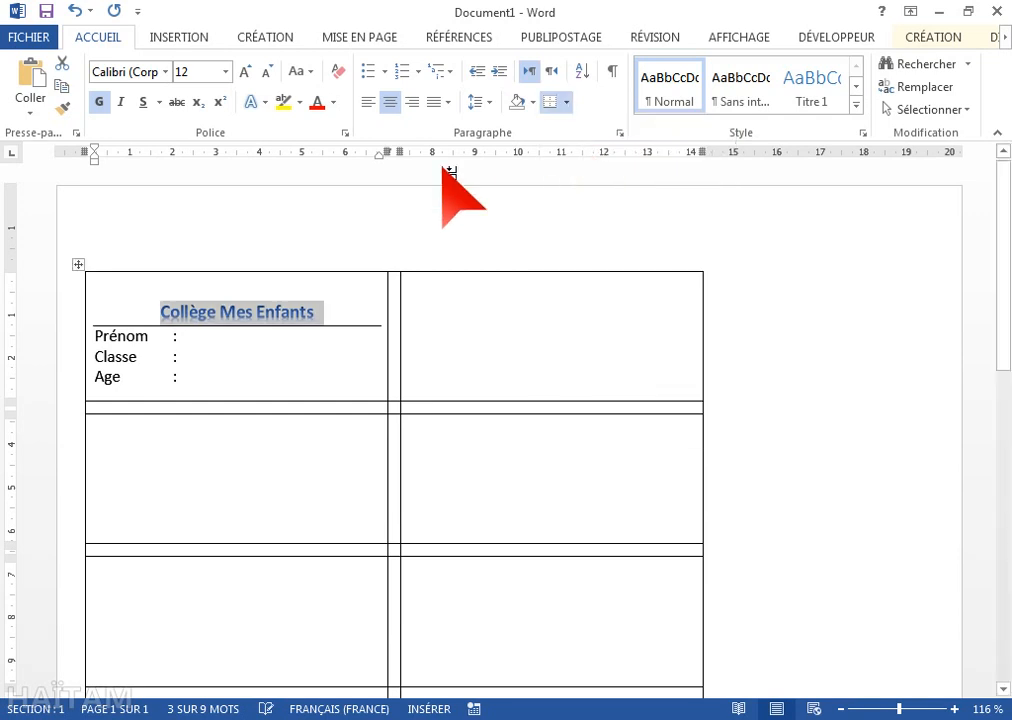
{"action": "left_click", "coordinate": [377, 37]}
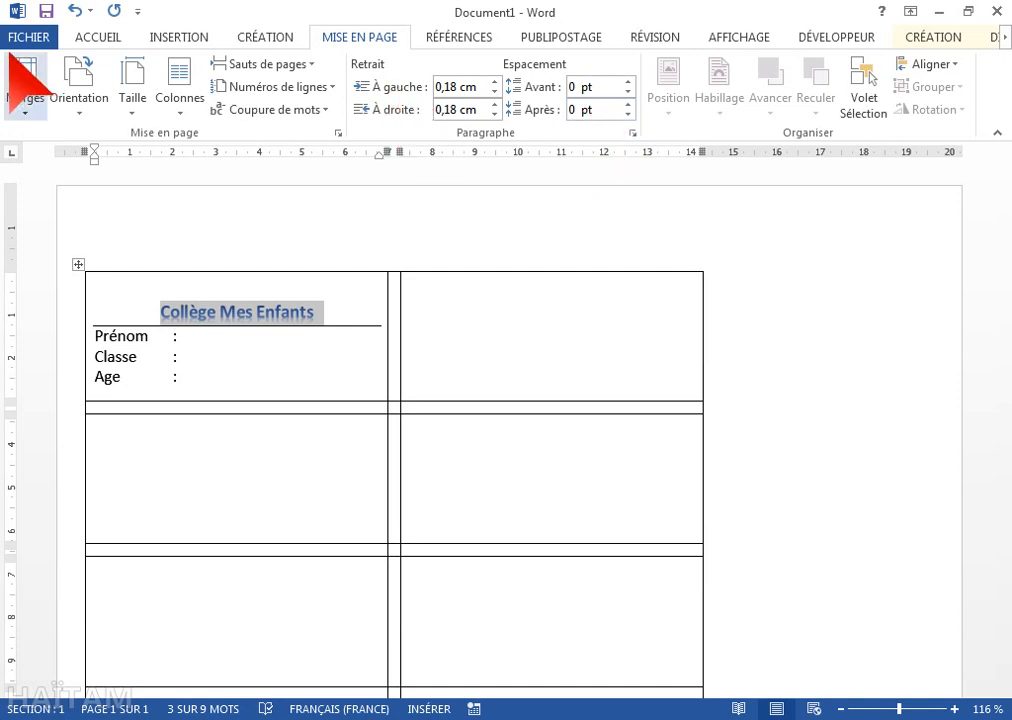
{"action": "left_click", "coordinate": [104, 40]}
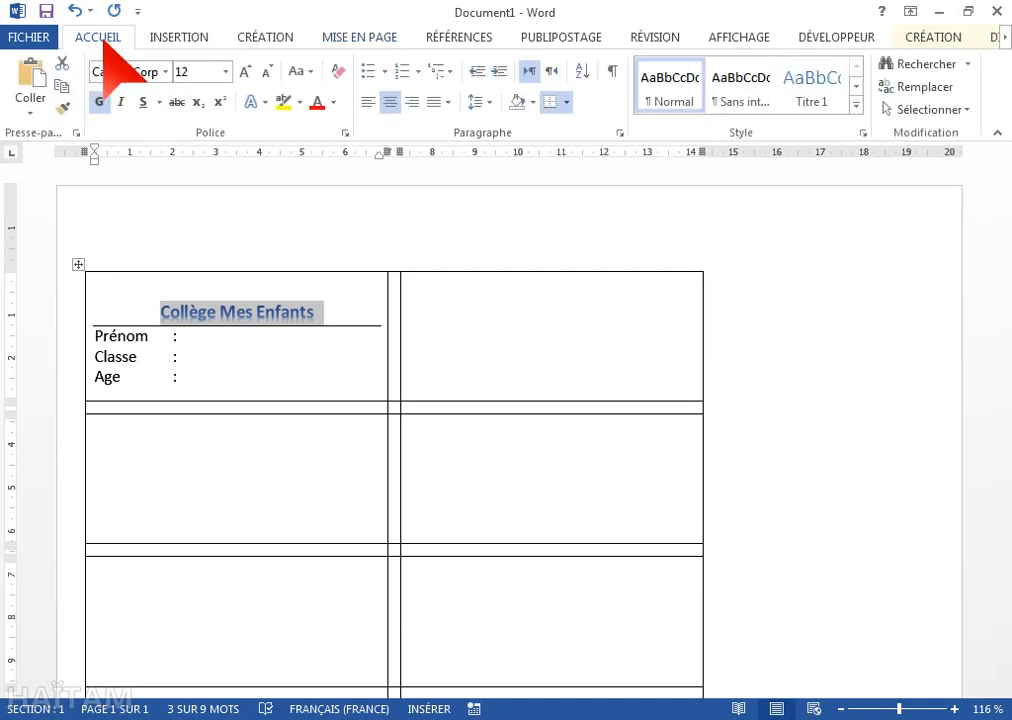
- Draw a rounded rectangle about 2.91 cm high and 6.89 cm wide over the first label and apply a gold gradient shape style
{"action": "left_click", "coordinate": [208, 336]}
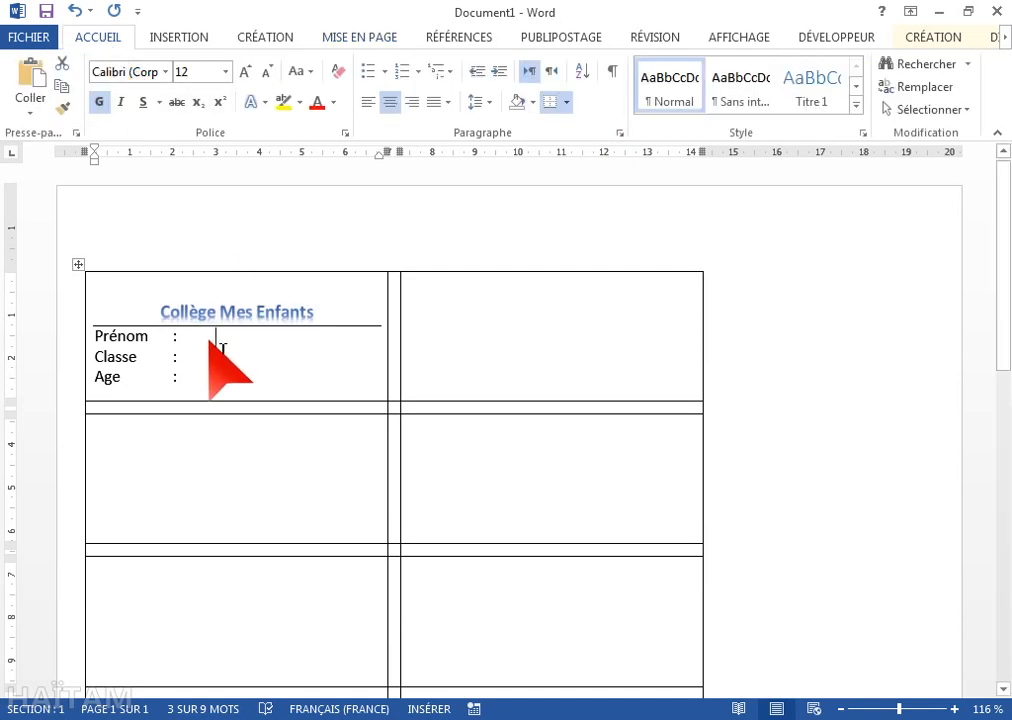
{"action": "left_click", "coordinate": [184, 36]}
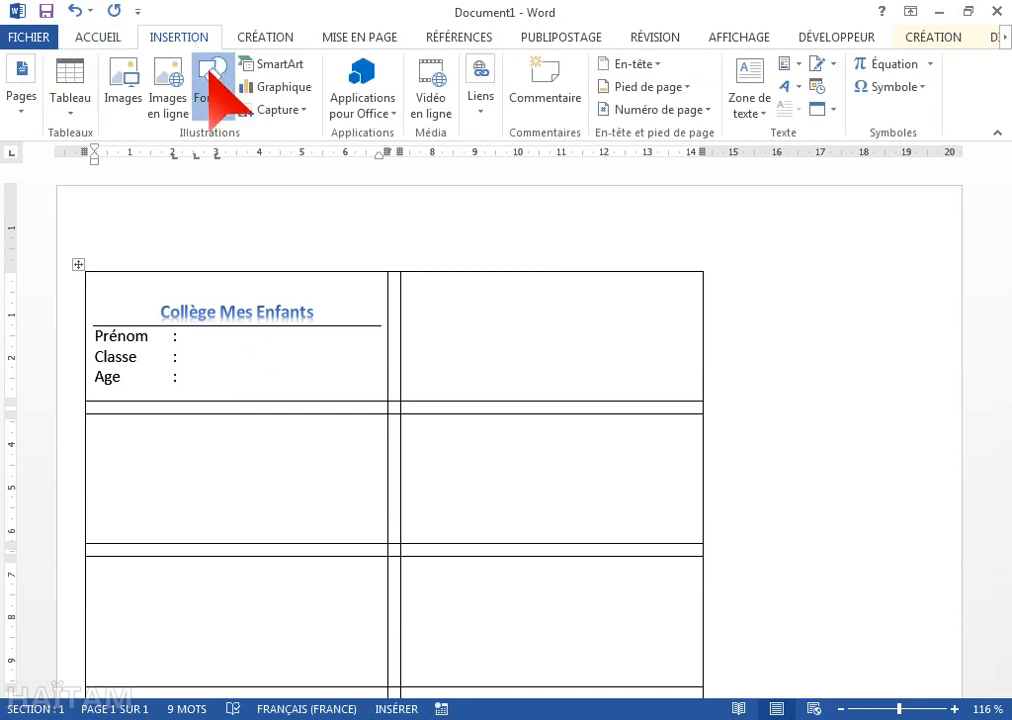
{"action": "left_click", "coordinate": [211, 78]}
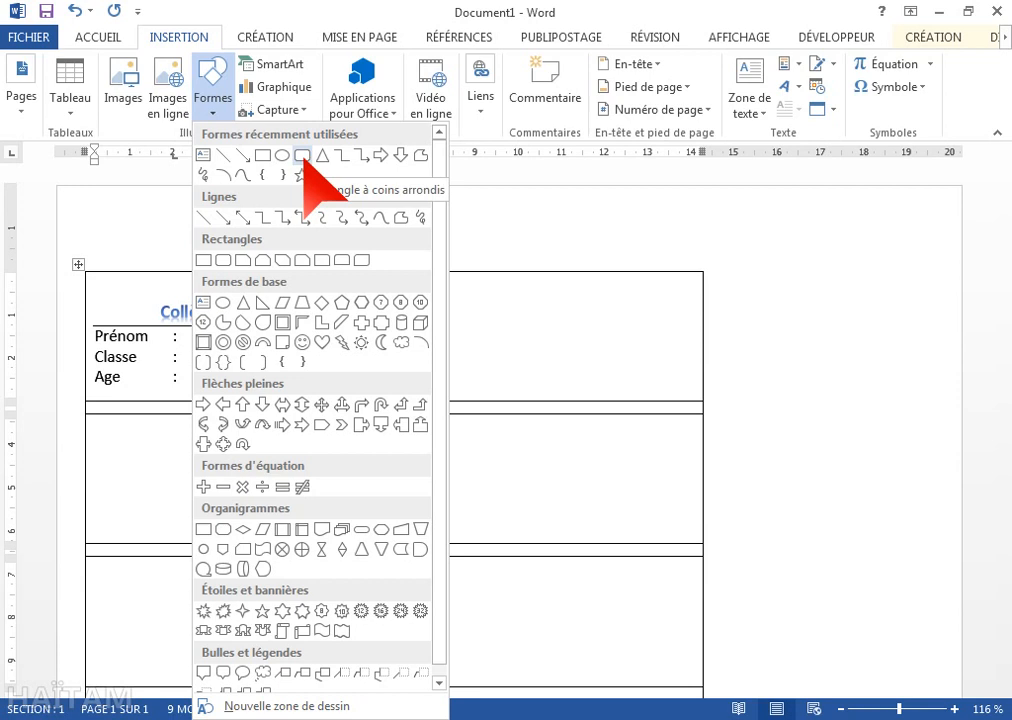
{"action": "left_click", "coordinate": [302, 156]}
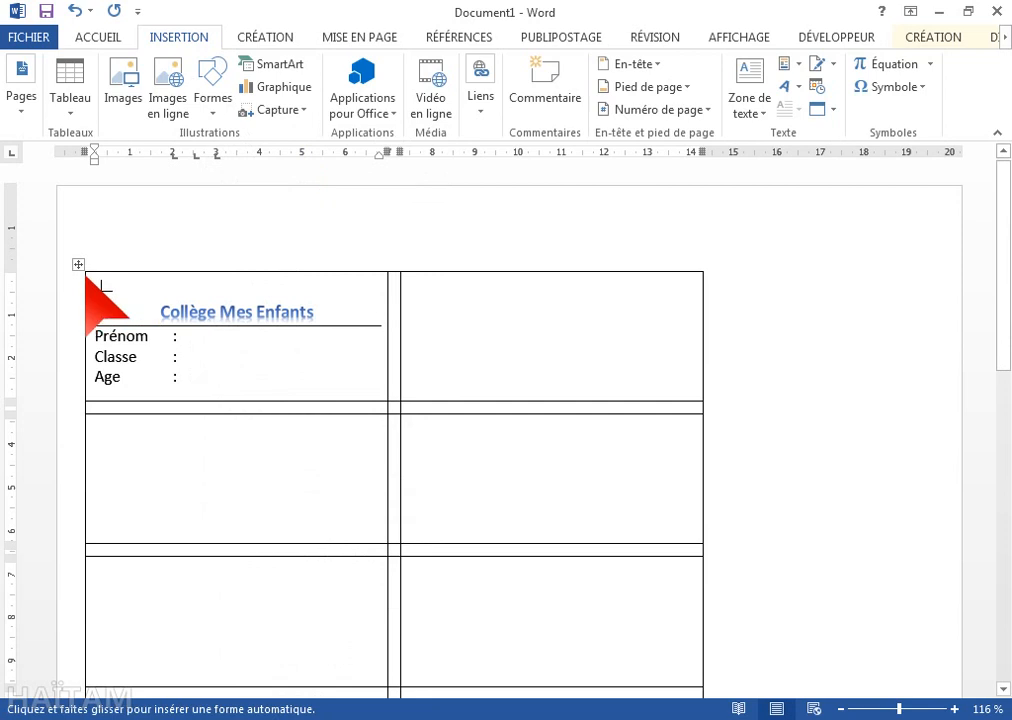
{"action": "left_click_drag", "start_coordinate": [89, 274], "coordinate": [389, 404]}
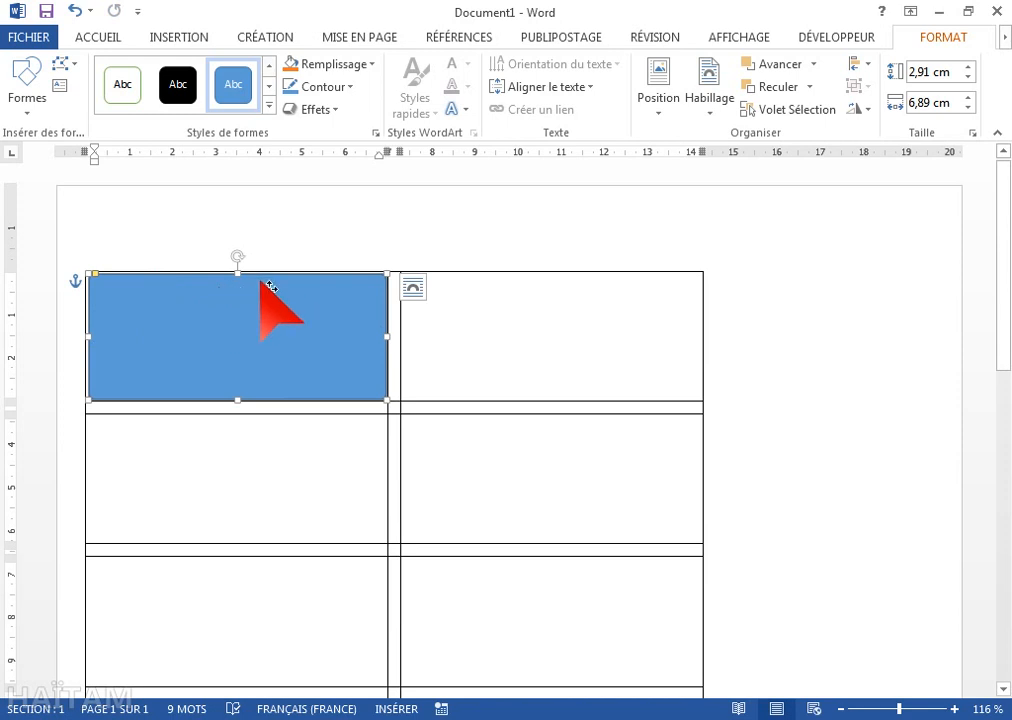
{"action": "left_click", "coordinate": [268, 105]}
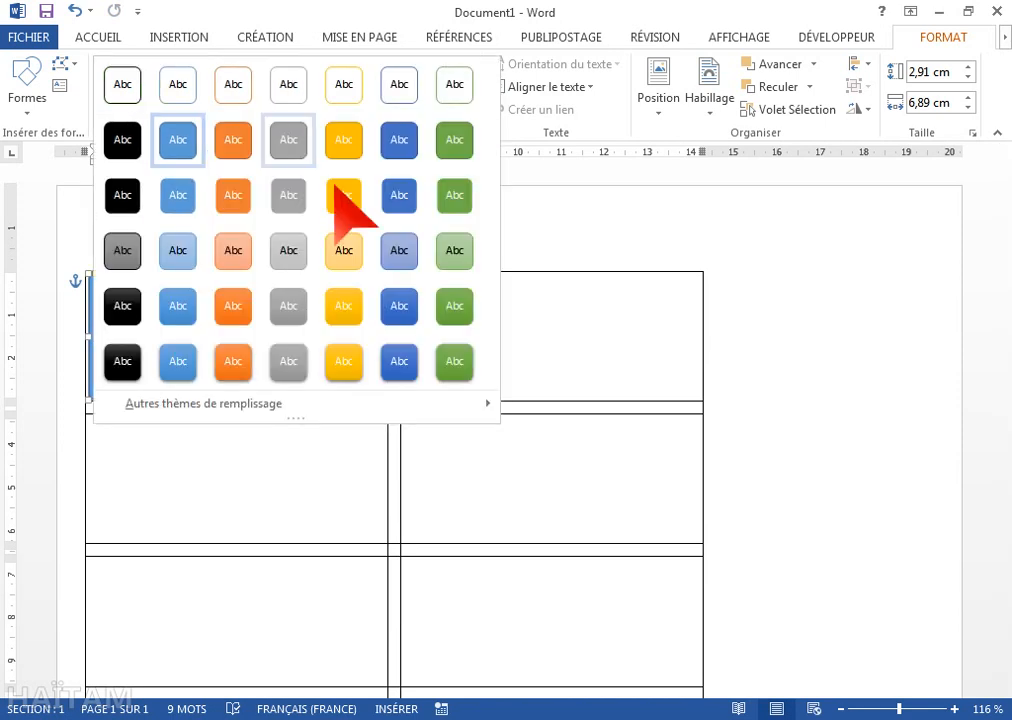
{"action": "left_click", "coordinate": [350, 310]}
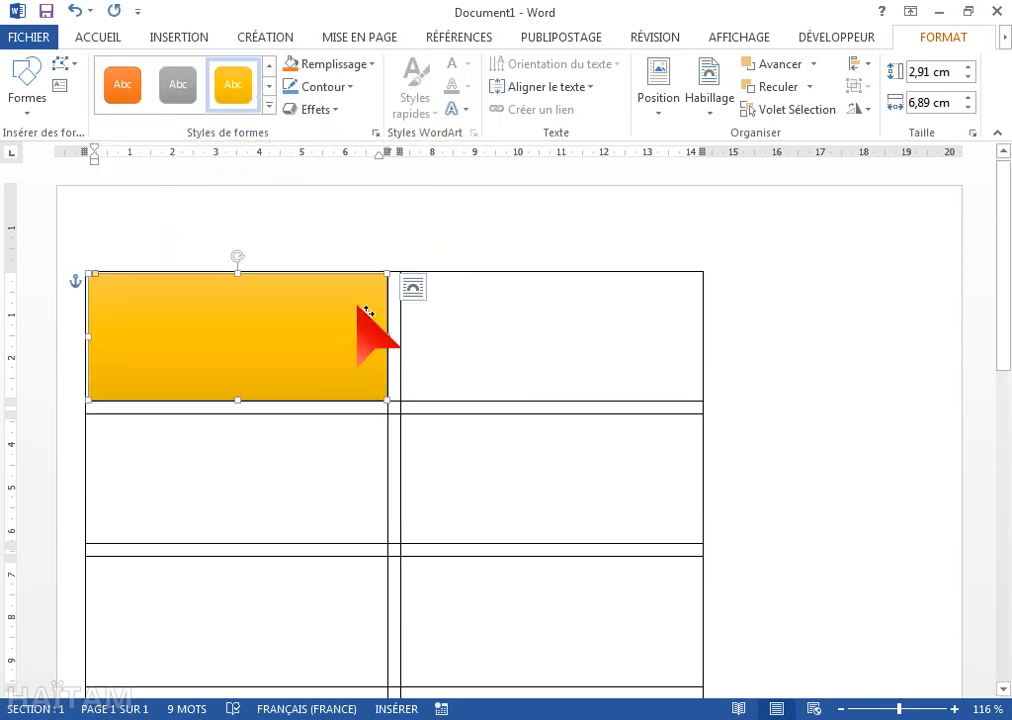
- Remove the rounded rectangle's outline and send the shape behind the label text
{"action": "left_click", "coordinate": [322, 89]}
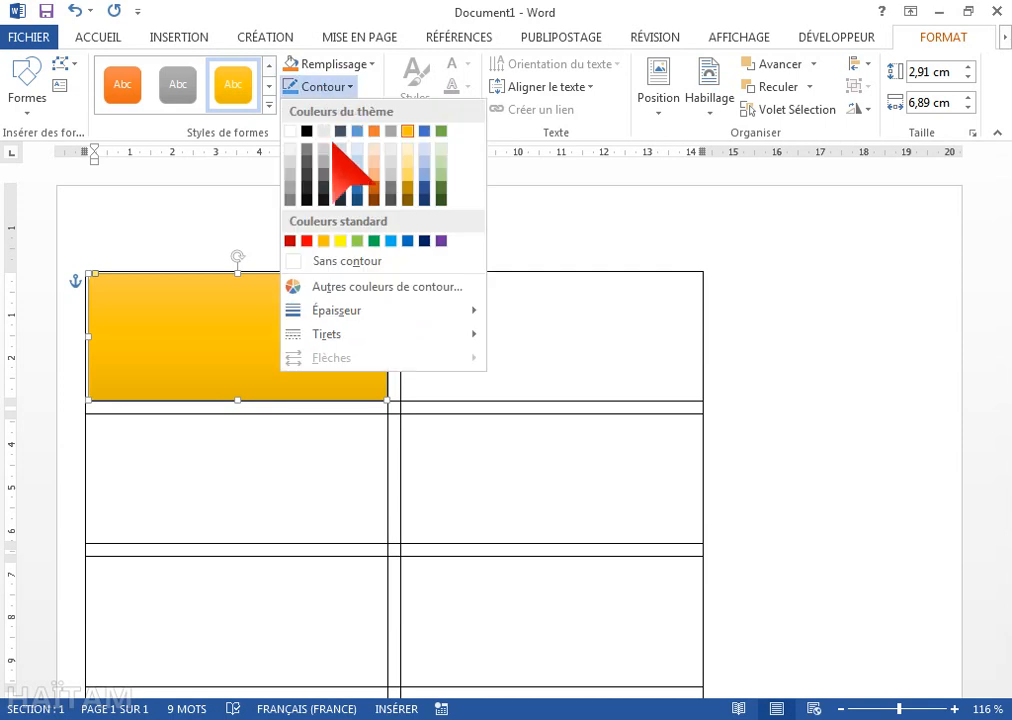
{"action": "left_click", "coordinate": [345, 261]}
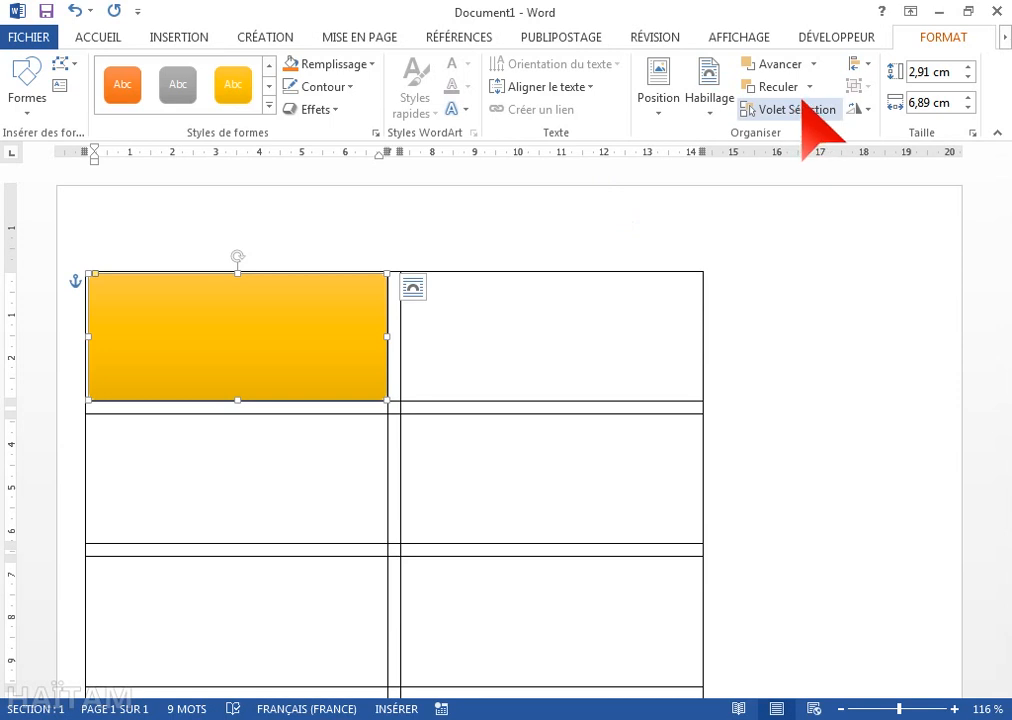
{"action": "left_click", "coordinate": [811, 88]}
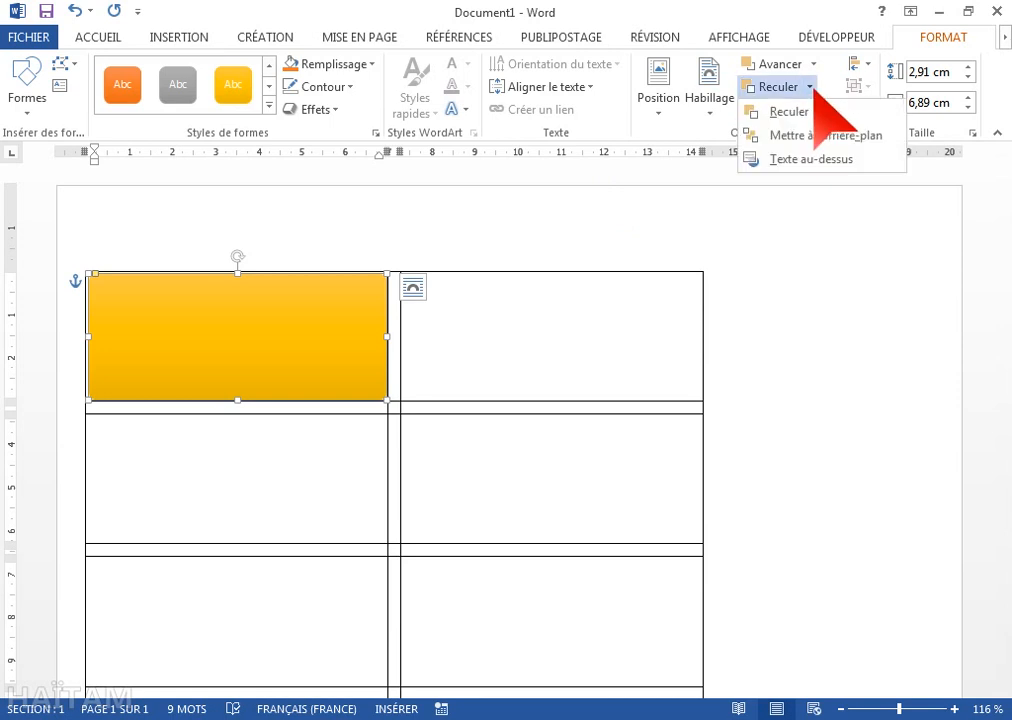
{"action": "left_click", "coordinate": [803, 160]}
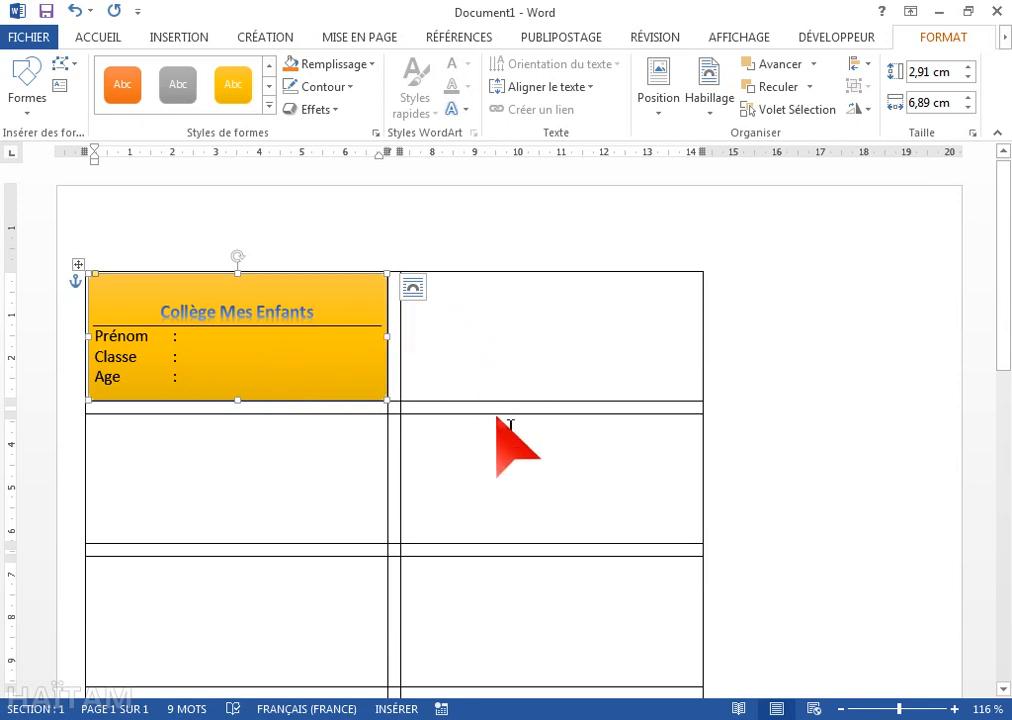
- Look at the student list in Base de données.xlsx in Excel, and return to Word at the end of the Prénom line
{"action": "left_click", "coordinate": [384, 704]}
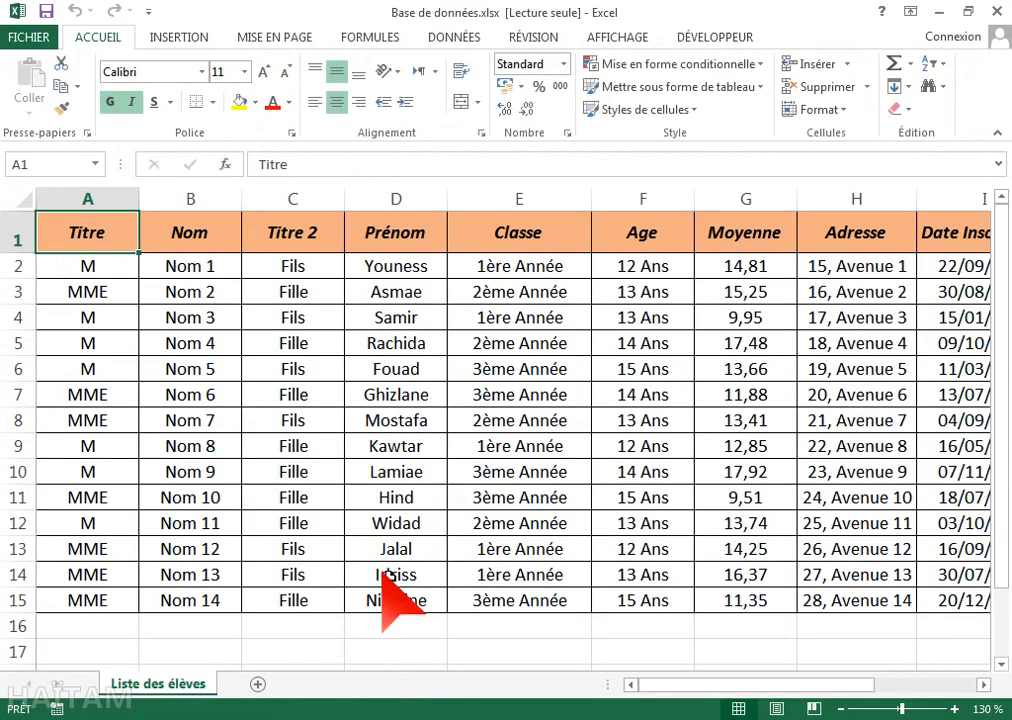
{"action": "key", "text": "alt+Tab"}
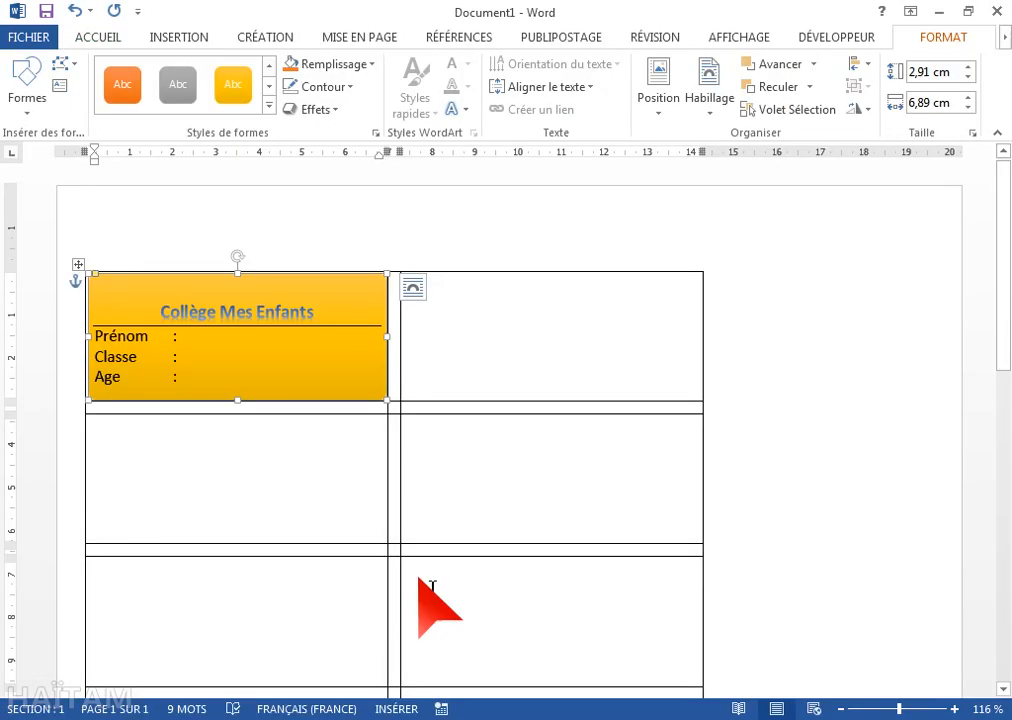
{"action": "left_click", "coordinate": [234, 350]}
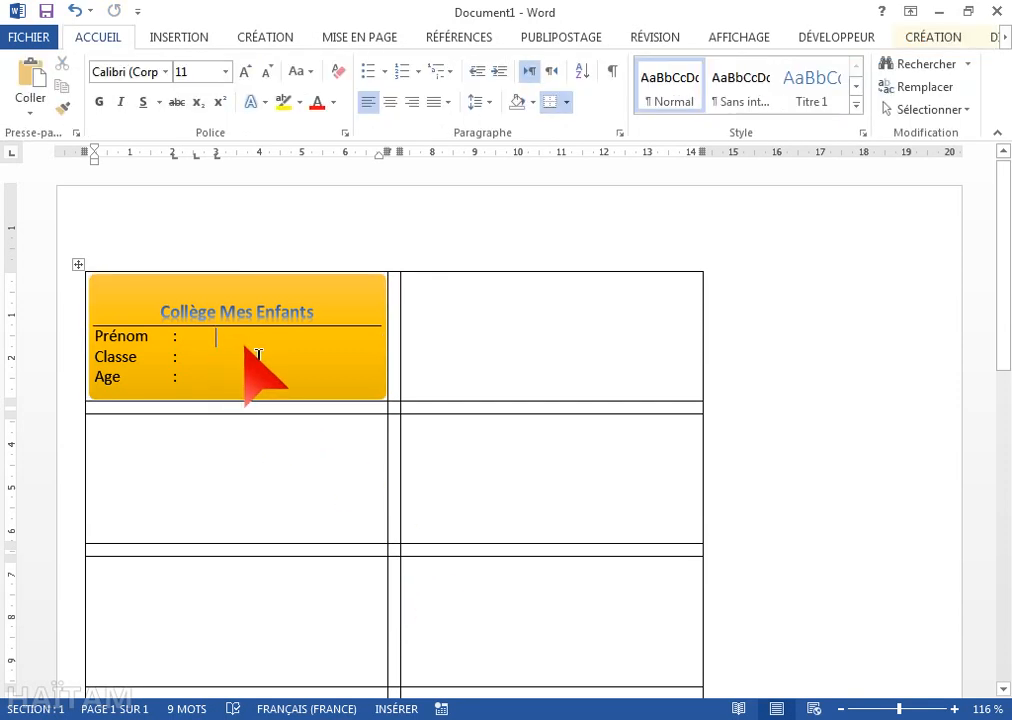
- Attach the existing list Base de données.xlsx from the Cours 4 - Enveloppes et étiquettes folder as recipients, using the table 'Liste des élèves$' with header row
{"action": "left_click", "coordinate": [559, 40]}
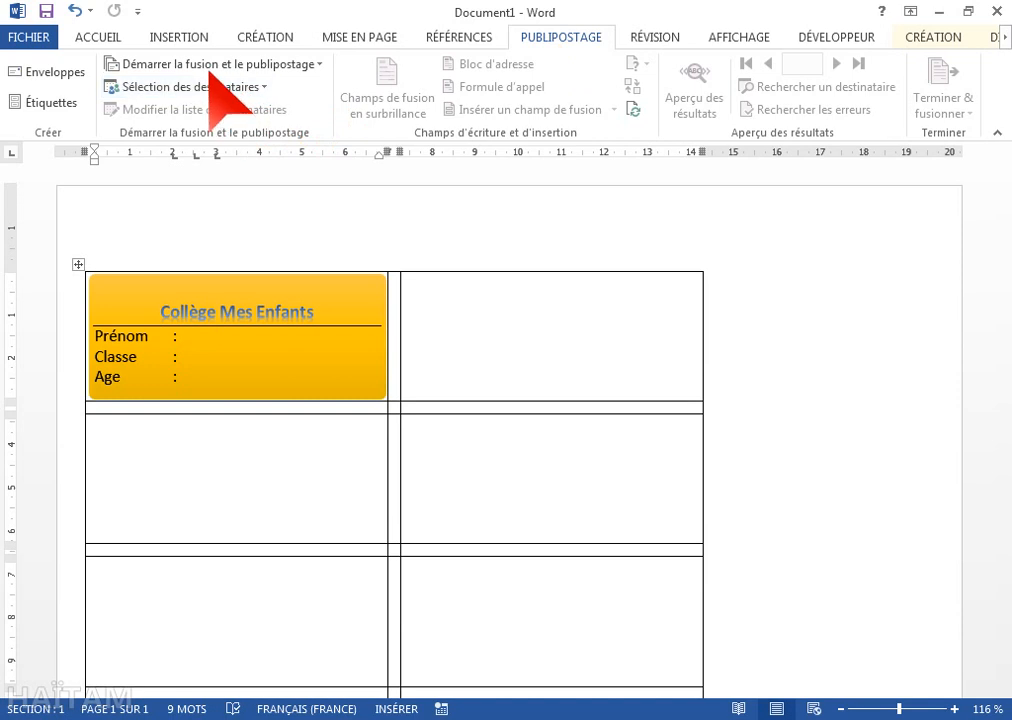
{"action": "left_click", "coordinate": [295, 64]}
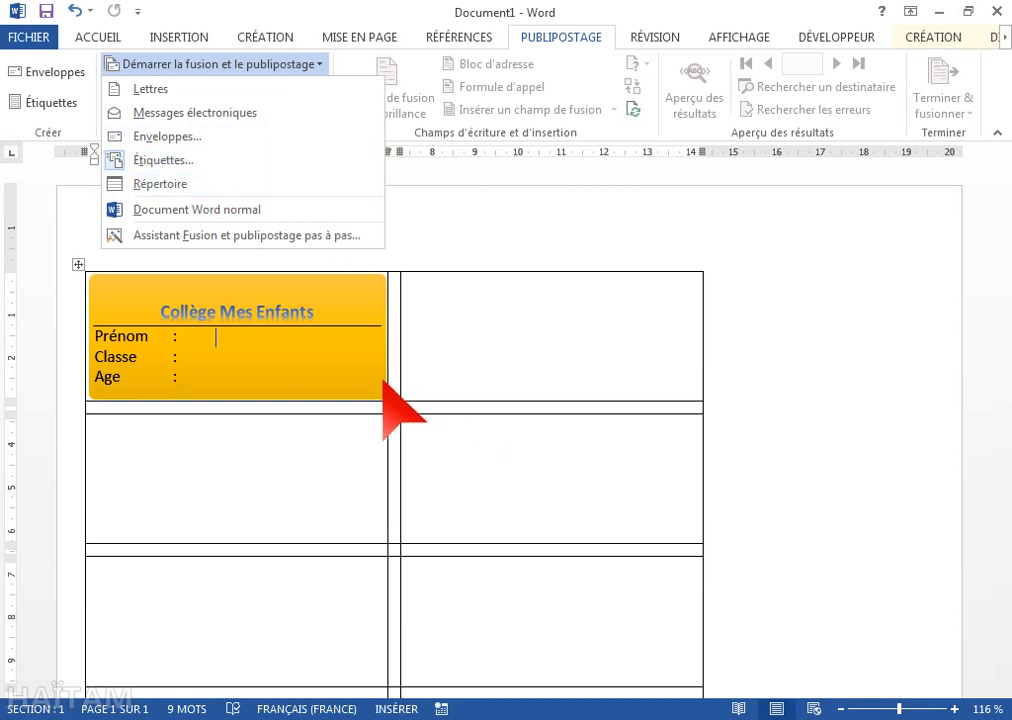
{"action": "left_click", "coordinate": [400, 345]}
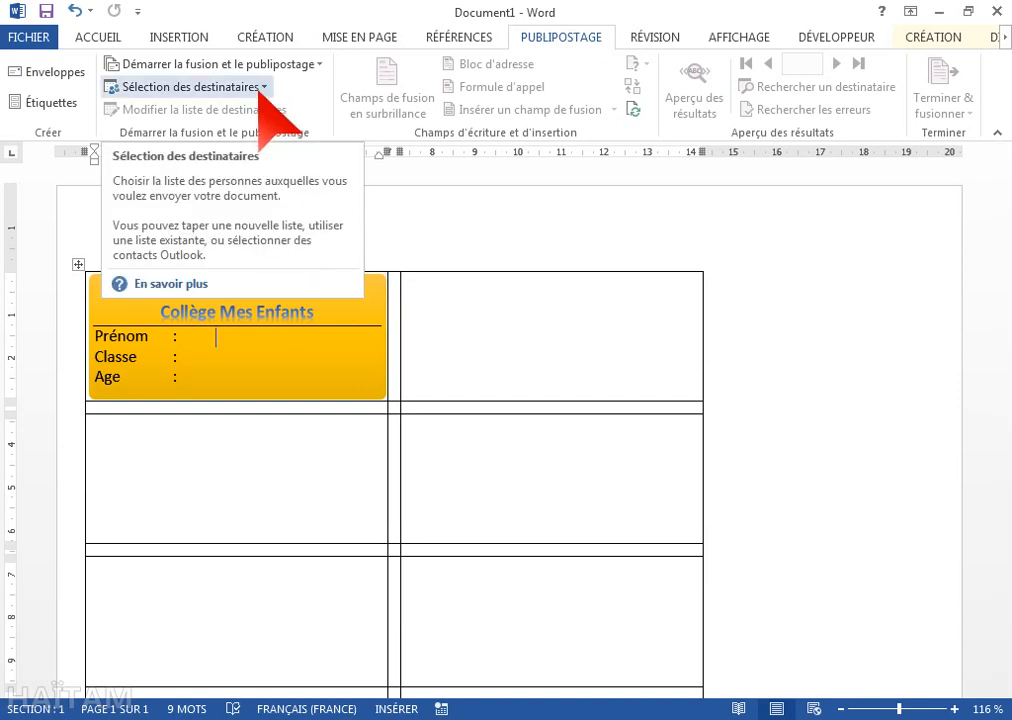
{"action": "left_click", "coordinate": [260, 90]}
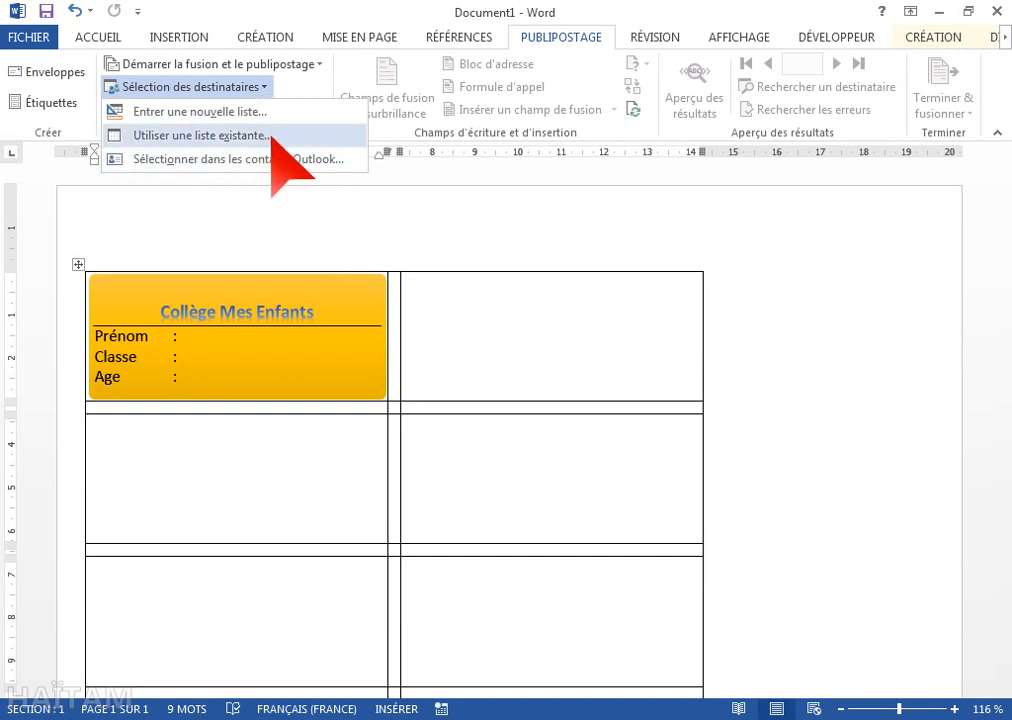
{"action": "left_click", "coordinate": [281, 134]}
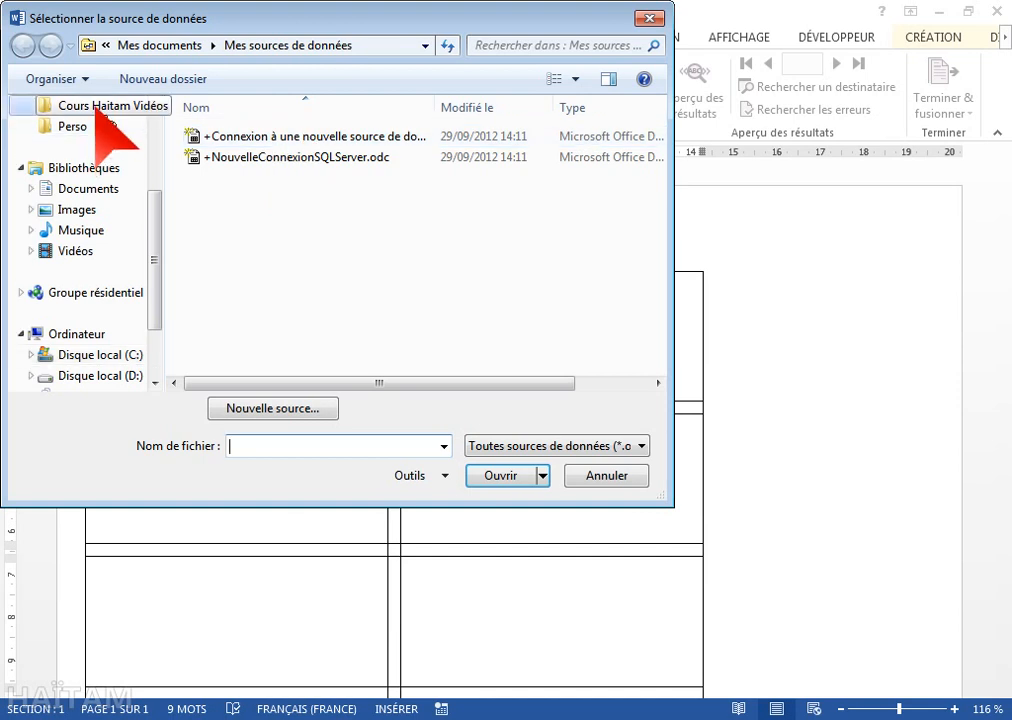
{"action": "left_click", "coordinate": [95, 108]}
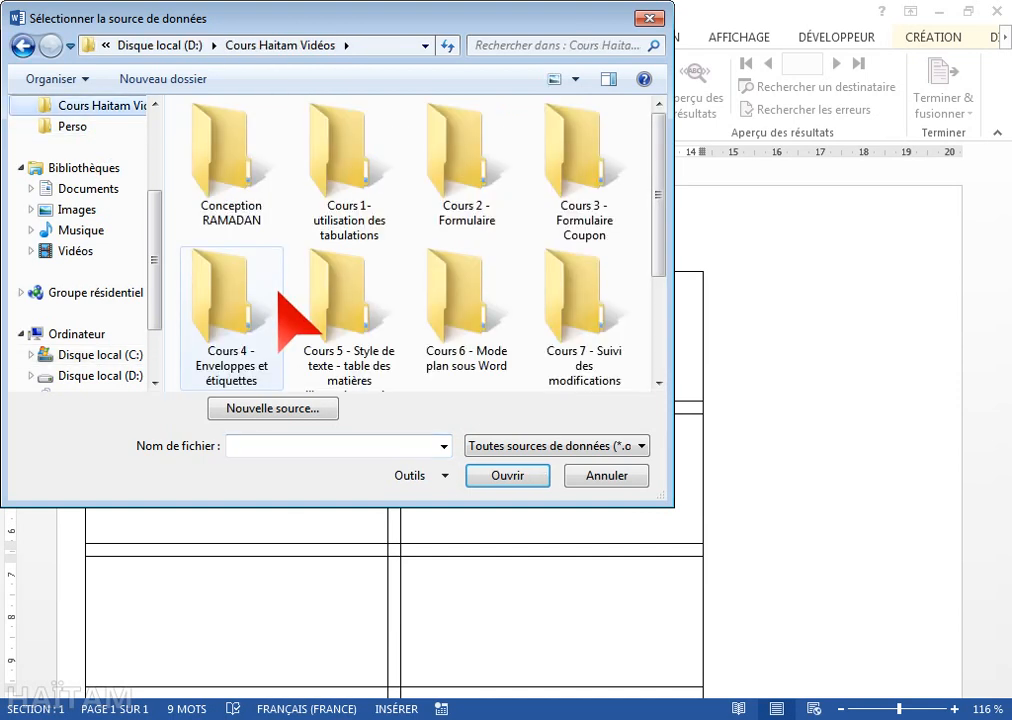
{"action": "double_click", "coordinate": [207, 298]}
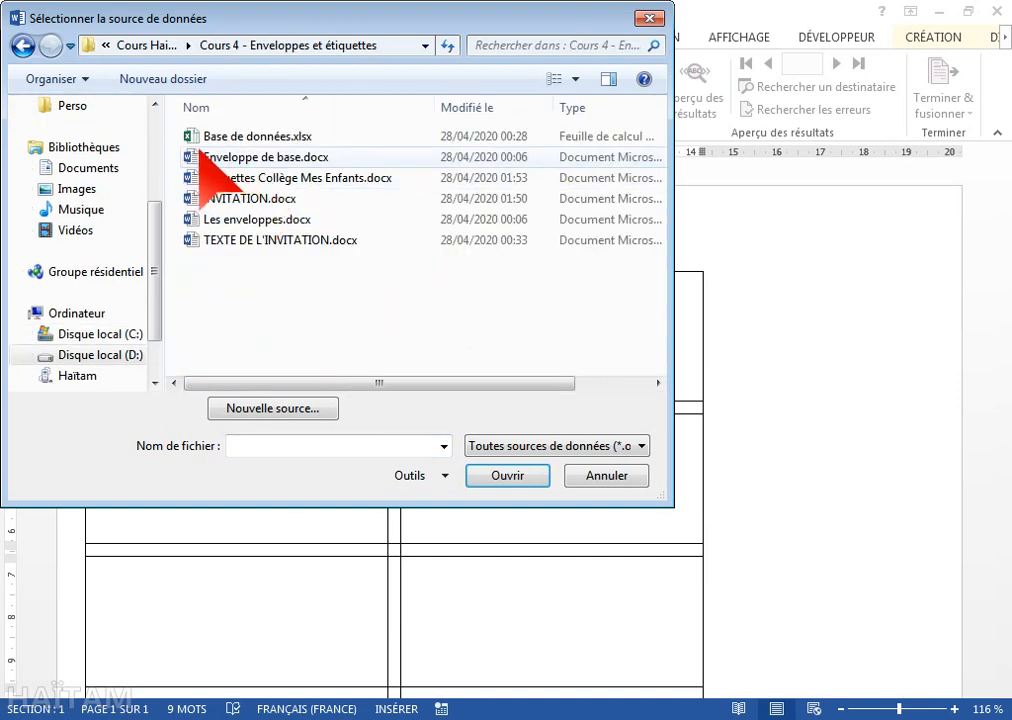
{"action": "double_click", "coordinate": [314, 135]}
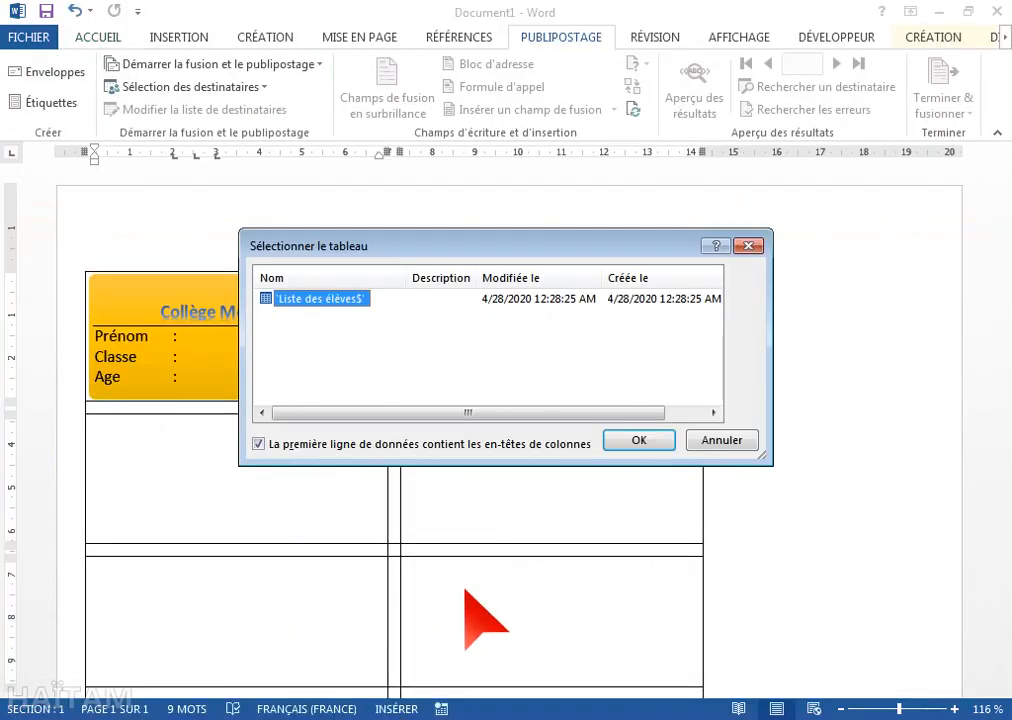
{"action": "left_click", "coordinate": [634, 441]}
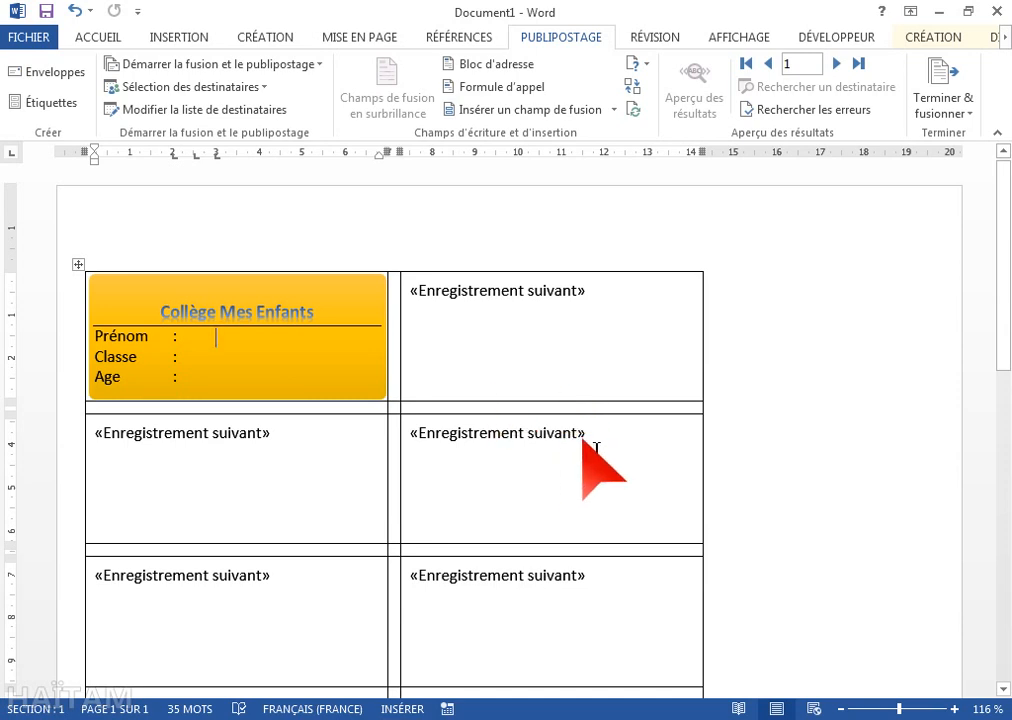
- Look through the mail-merge recipient list and open its source, Base de données.xlsx, for editing
{"action": "left_click", "coordinate": [205, 109]}
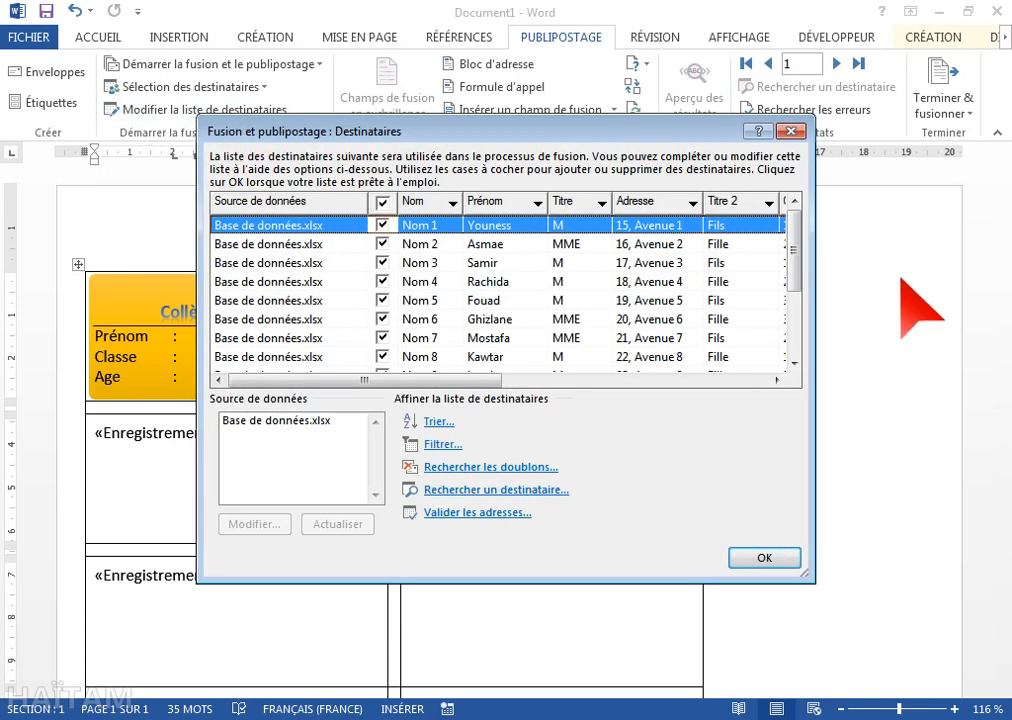
{"action": "scroll", "coordinate": [797, 283], "scroll_direction": "down", "scroll_amount": 1}
{"action": "left_click_drag", "start_coordinate": [797, 285], "coordinate": [799, 250]}
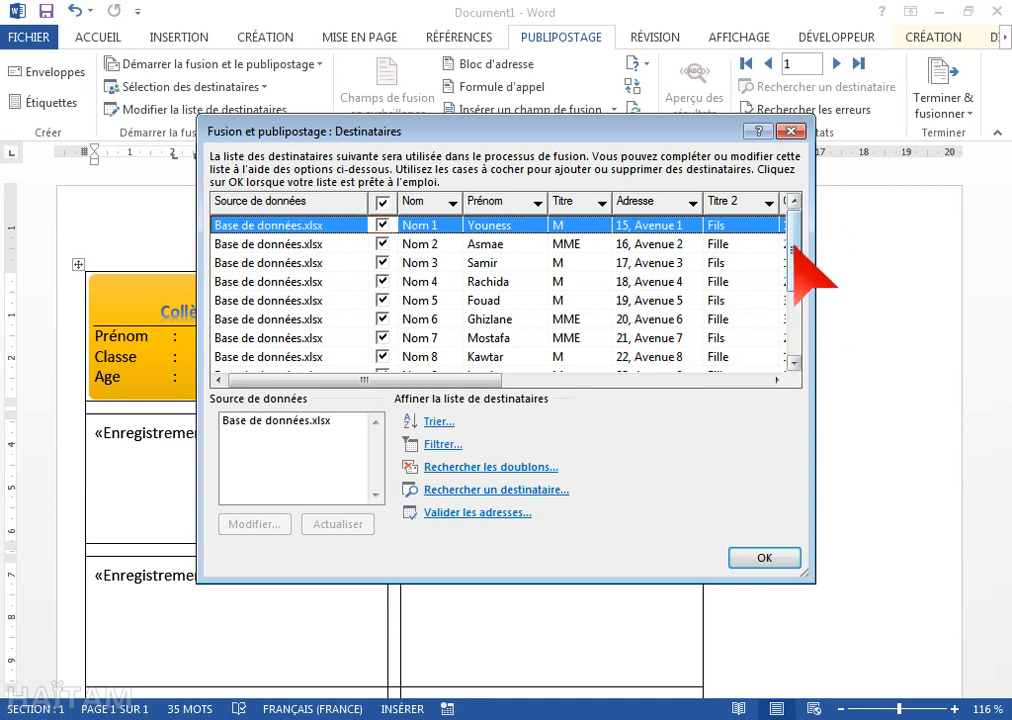
{"action": "left_click_drag", "start_coordinate": [794, 250], "coordinate": [788, 320]}
{"action": "left_click", "coordinate": [488, 246]}
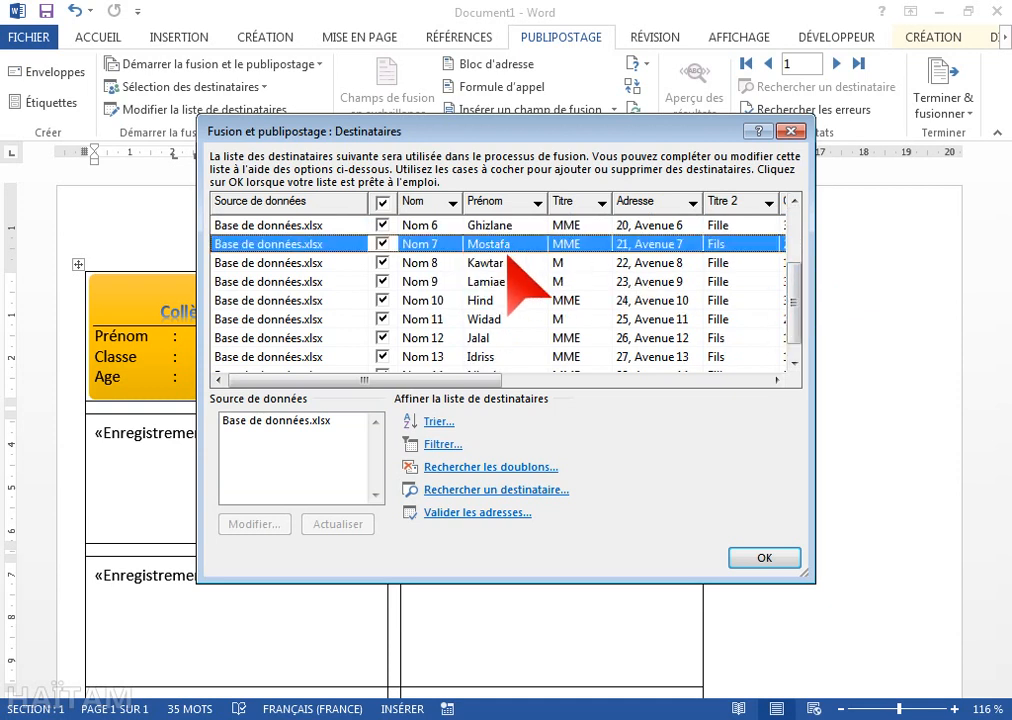
{"action": "left_click", "coordinate": [268, 421]}
{"action": "left_click", "coordinate": [254, 524]}
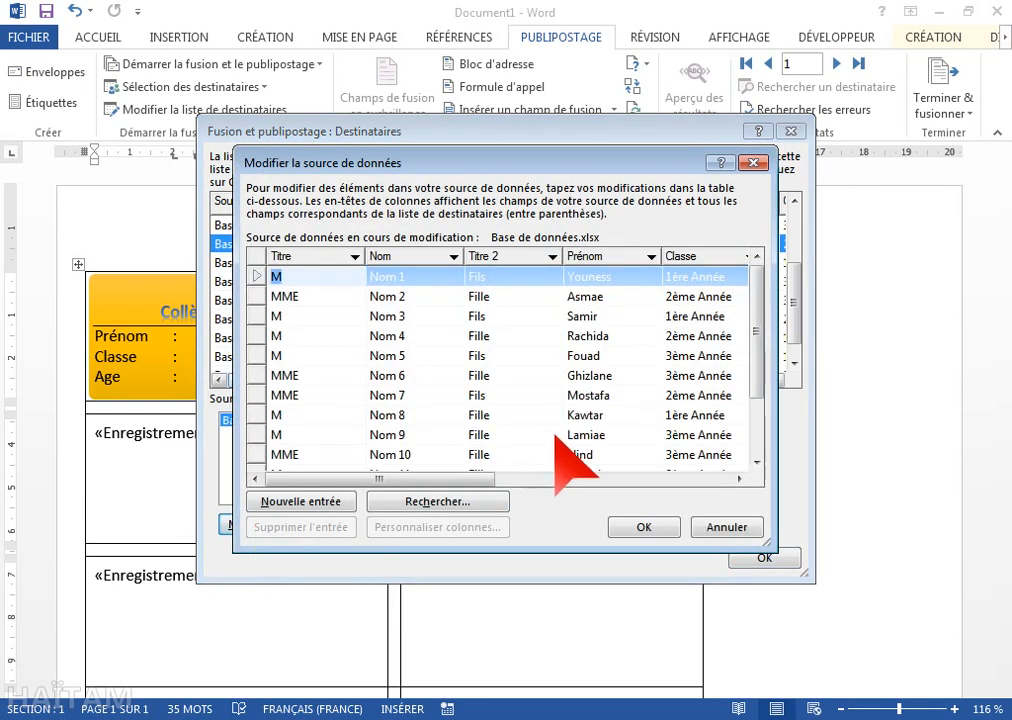
- Change the ending of the first name in the Nom 7 record to "pha" and save the change to Base de données.xlsx
{"action": "left_click", "coordinate": [614, 398]}
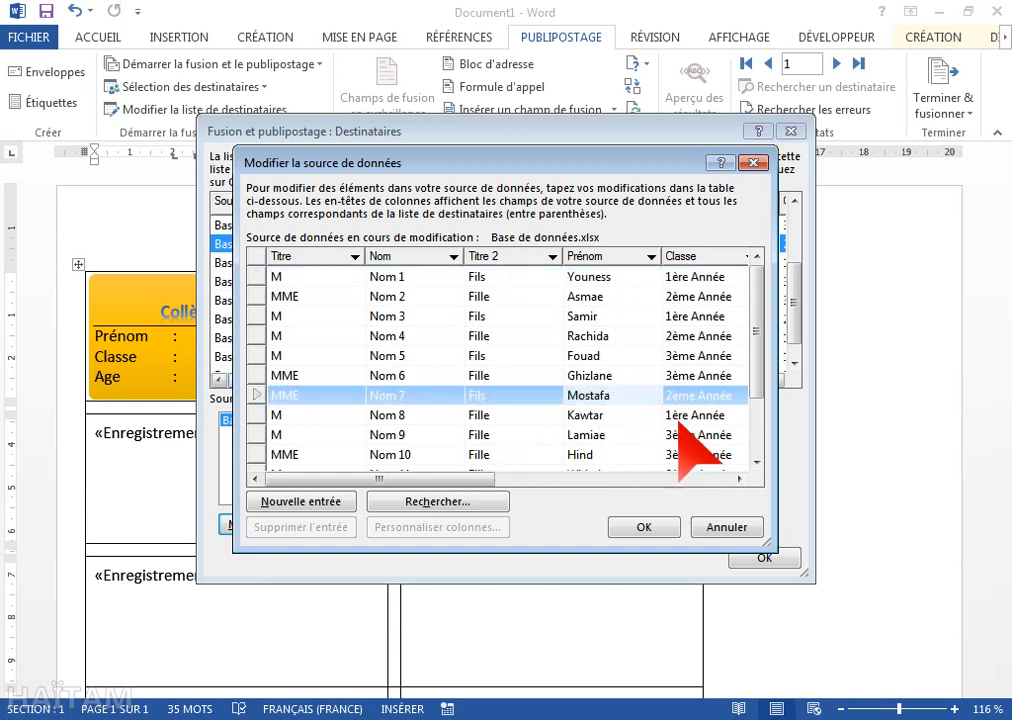
{"action": "key", "text": "BackSpace"}
{"action": "key", "text": "BackSpace"}
{"action": "type", "text": "pha"}
{"action": "left_click", "coordinate": [628, 415]}
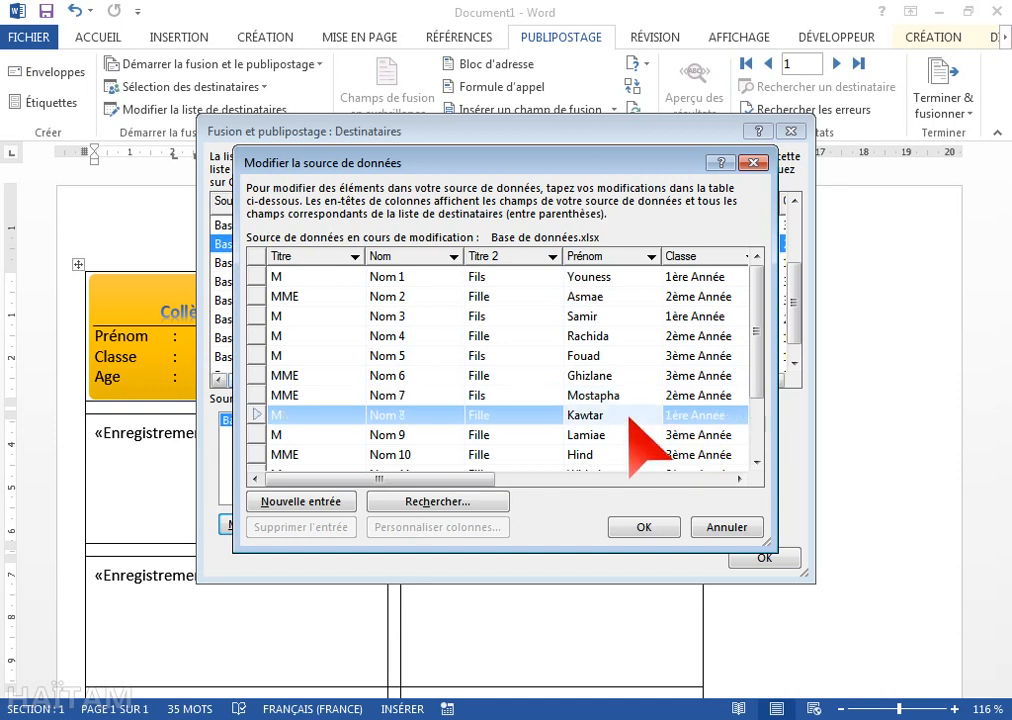
{"action": "left_click", "coordinate": [645, 526]}
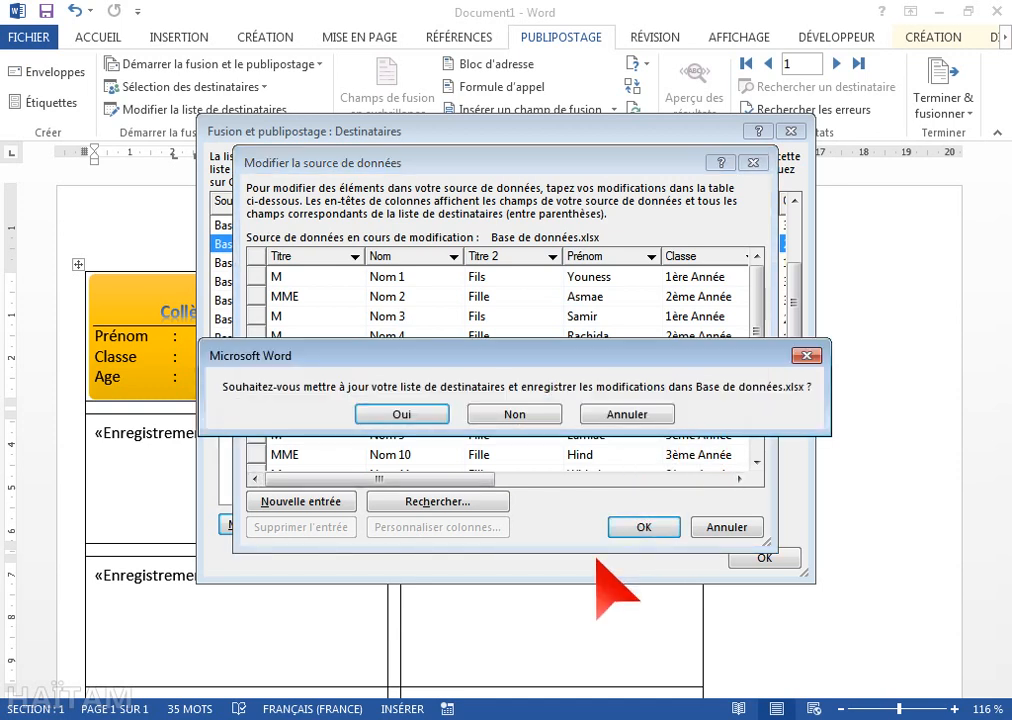
{"action": "left_click", "coordinate": [428, 412]}
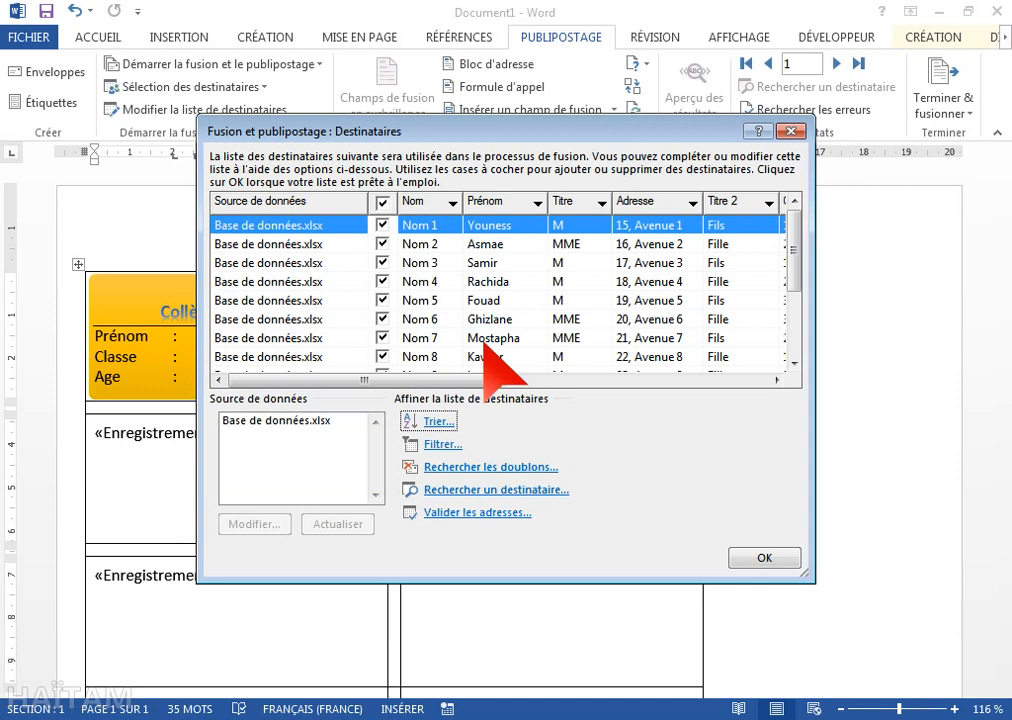
- Filter the recipients to those whose Moyenne is Supérieur à 10 and check the Moyenne column of the filtered list
{"action": "left_click", "coordinate": [450, 449]}
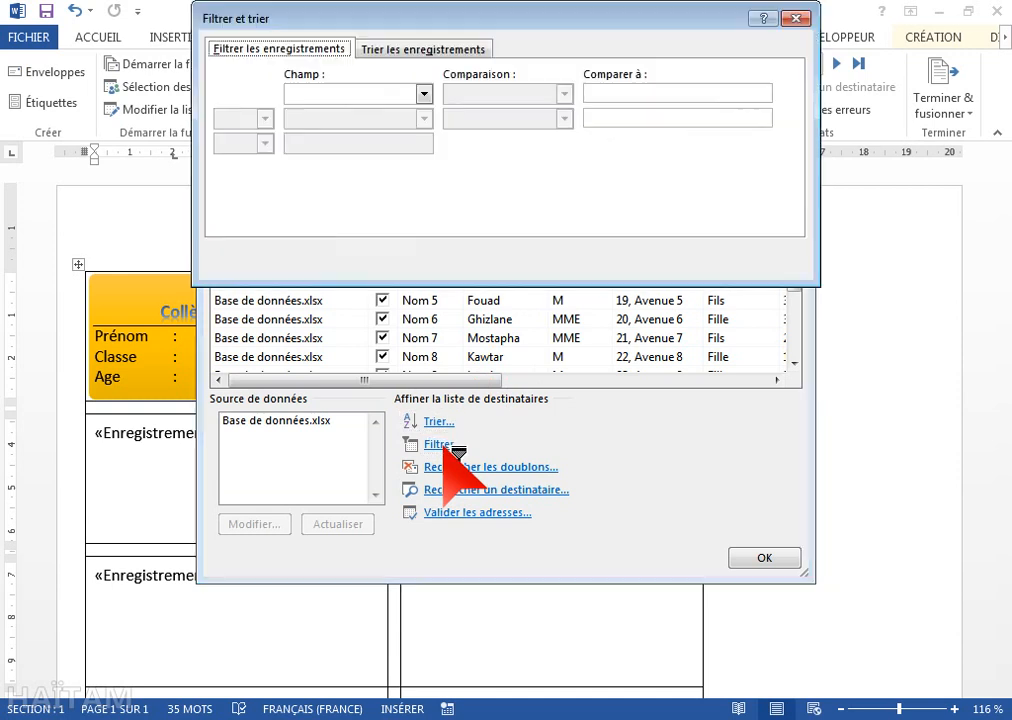
{"action": "left_click", "coordinate": [424, 93]}
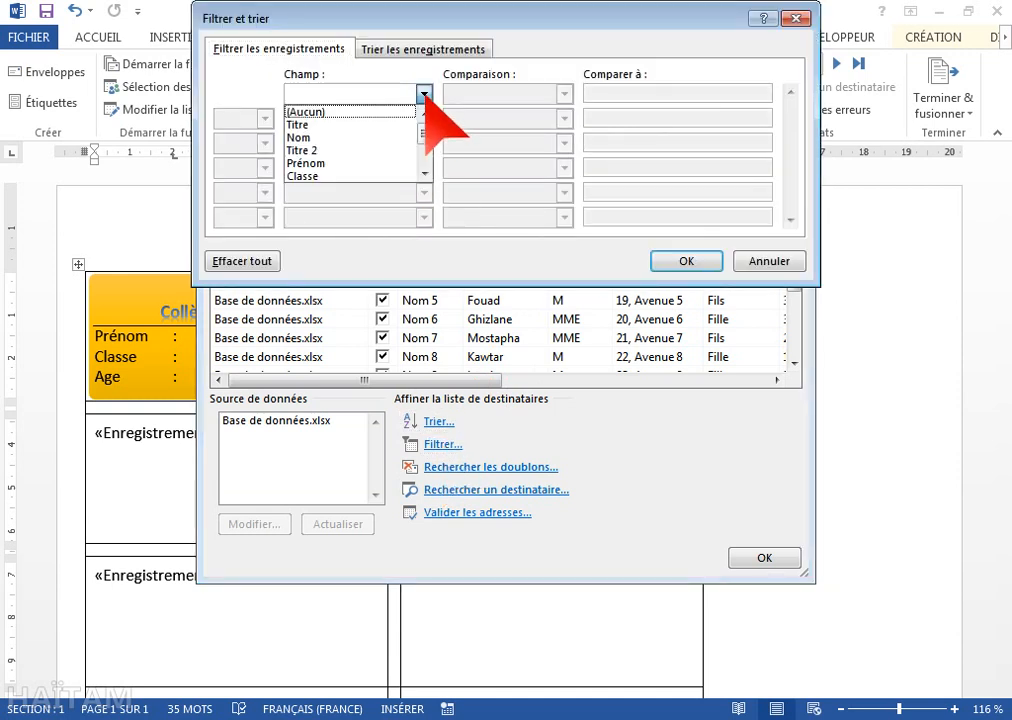
{"action": "left_click", "coordinate": [424, 172]}
{"action": "scroll", "coordinate": [422, 176], "scroll_direction": "down", "scroll_amount": 1}
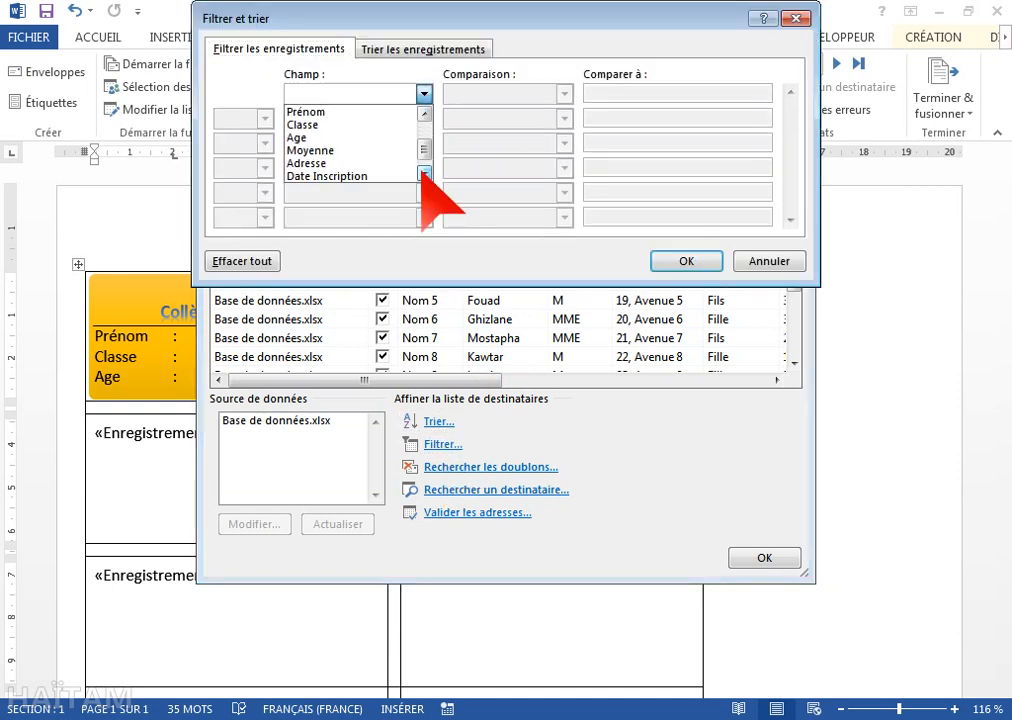
{"action": "left_click", "coordinate": [345, 151]}
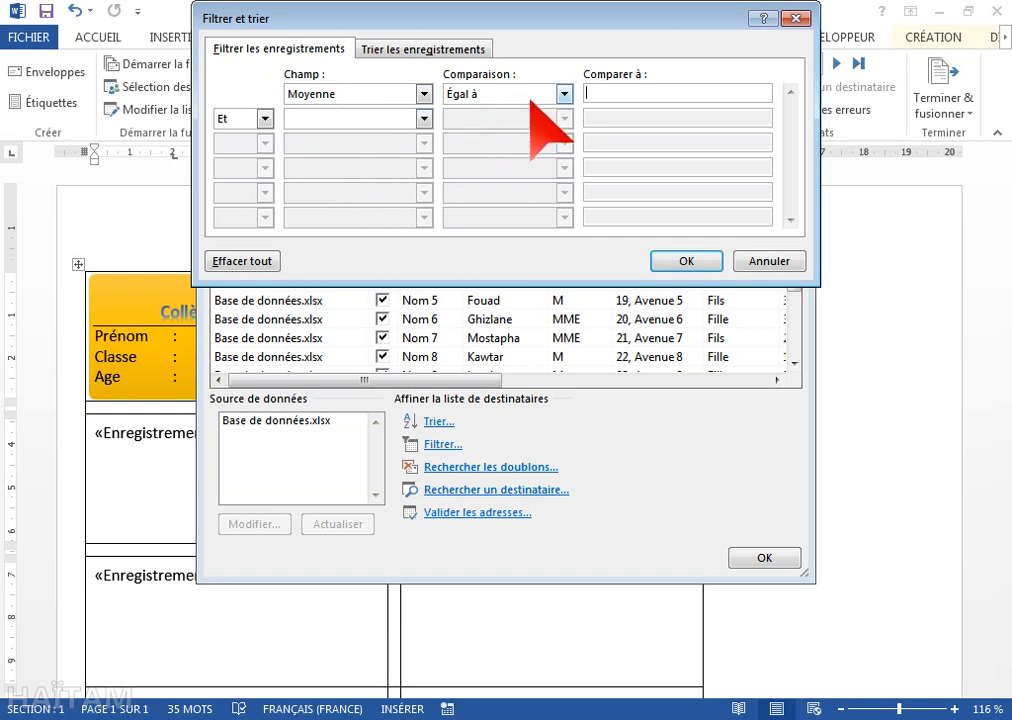
{"action": "left_click", "coordinate": [563, 94]}
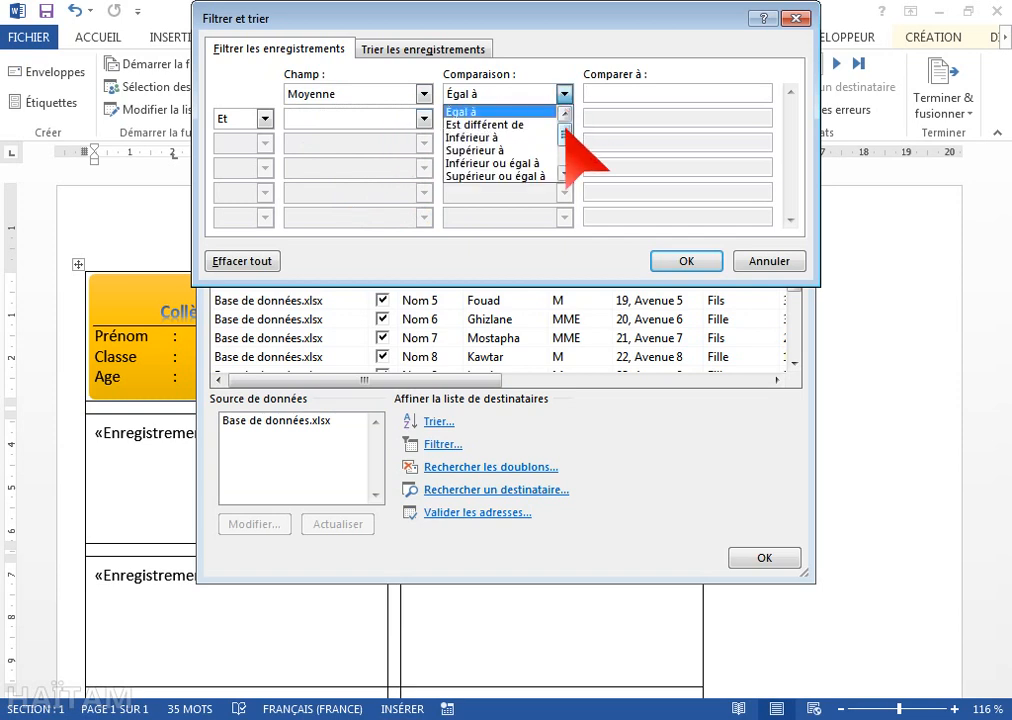
{"action": "left_click", "coordinate": [500, 150]}
{"action": "left_click", "coordinate": [621, 94]}
{"action": "type", "text": "&"}
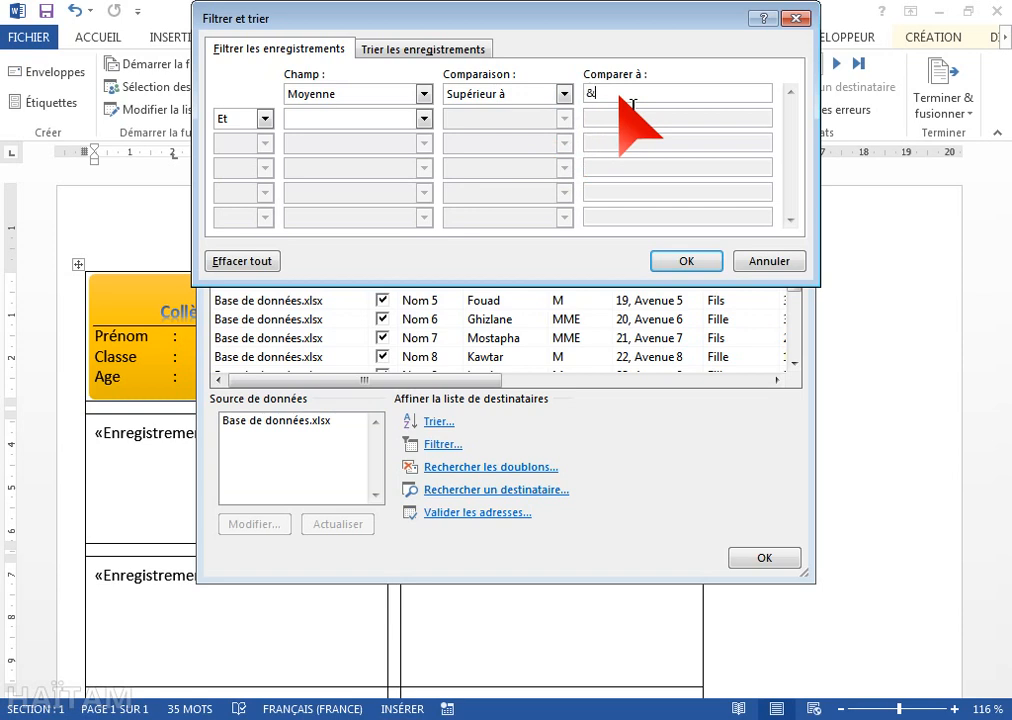
{"action": "key", "text": "BackSpace"}
{"action": "type", "text": "10"}
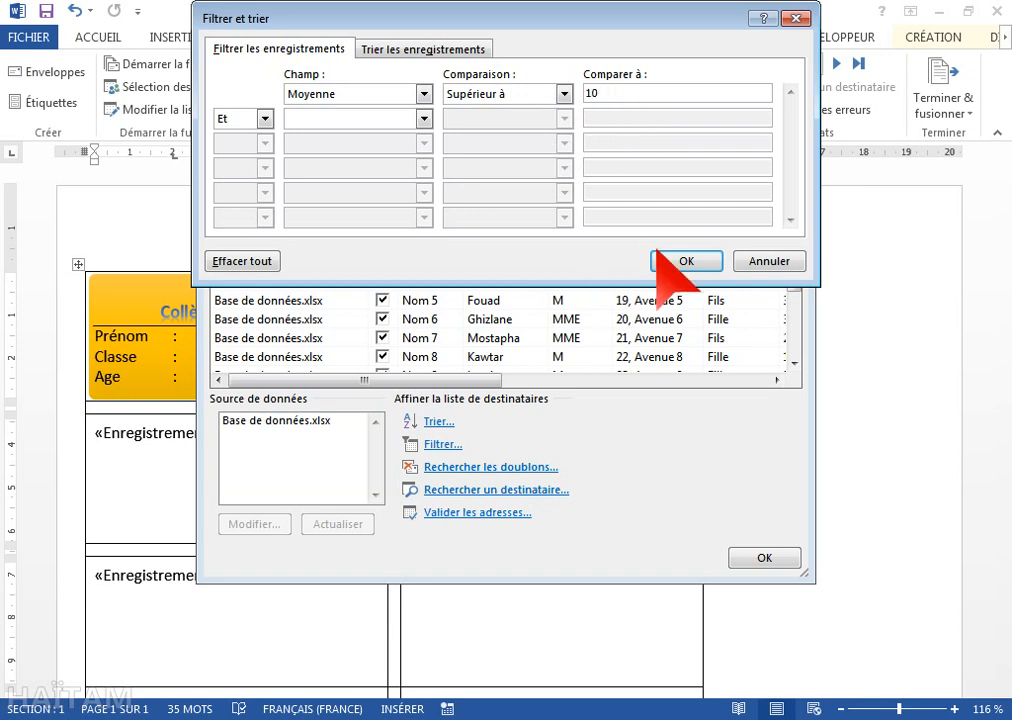
{"action": "left_click", "coordinate": [688, 260]}
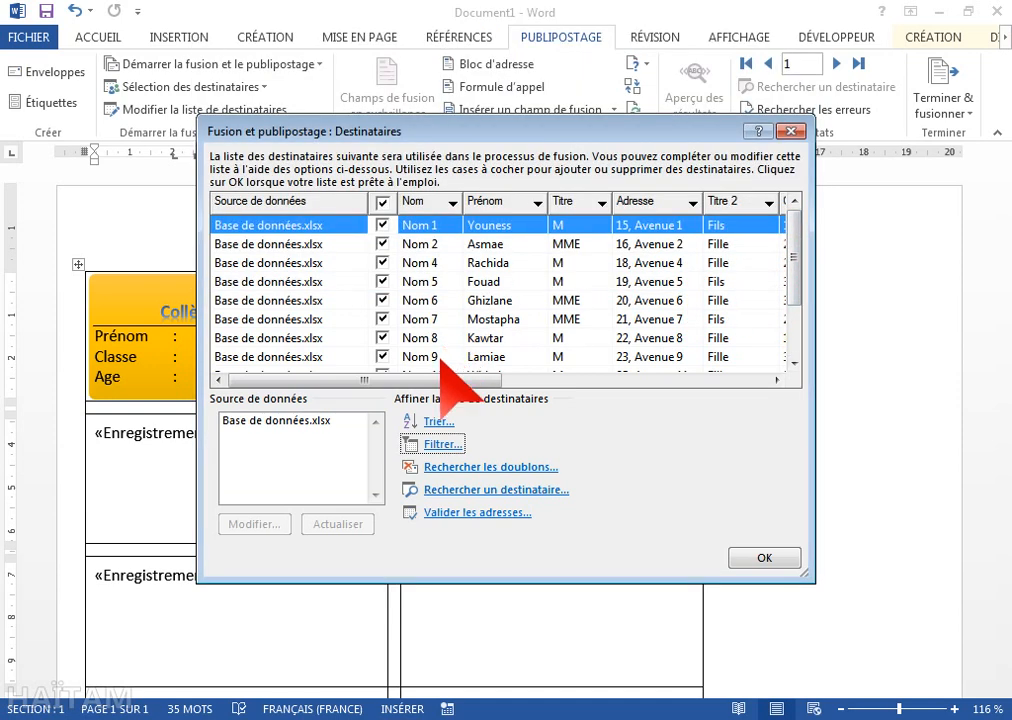
{"action": "left_click_drag", "start_coordinate": [468, 380], "coordinate": [689, 357]}
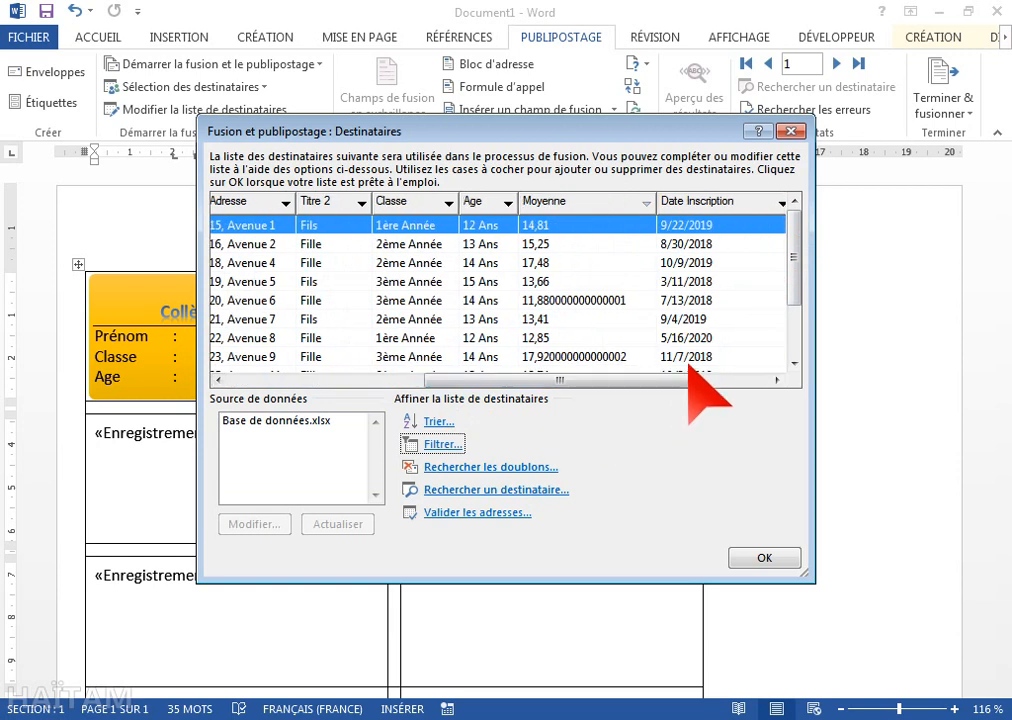
{"action": "scroll", "coordinate": [505, 290], "scroll_direction": "down", "scroll_amount": 2}
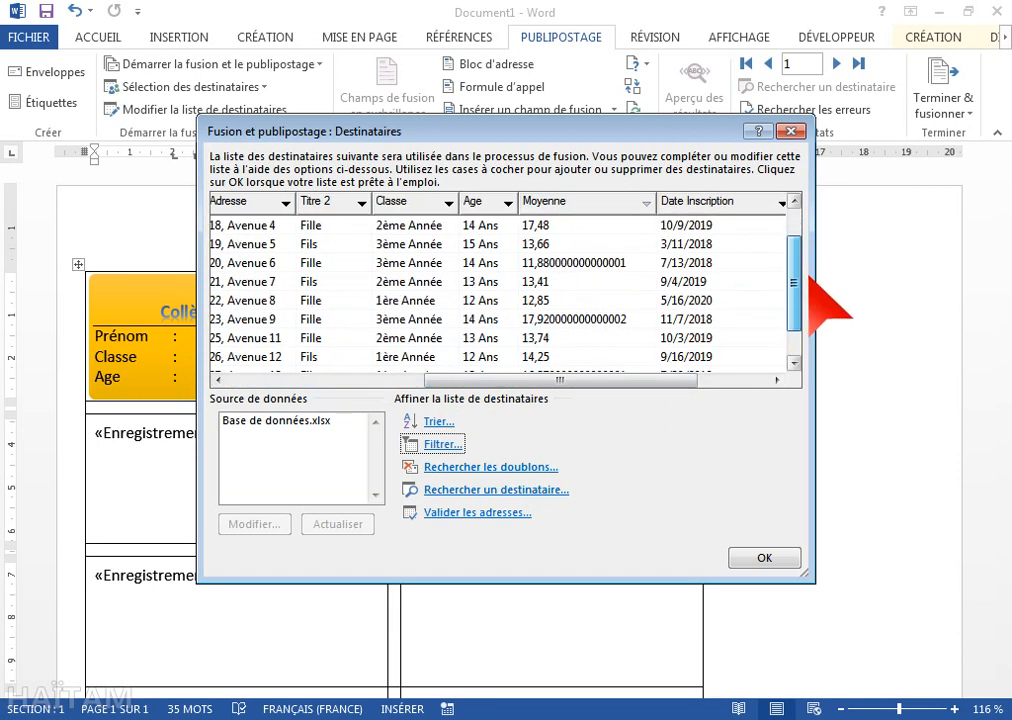
{"action": "scroll", "coordinate": [505, 290], "scroll_direction": "up", "scroll_amount": 2}
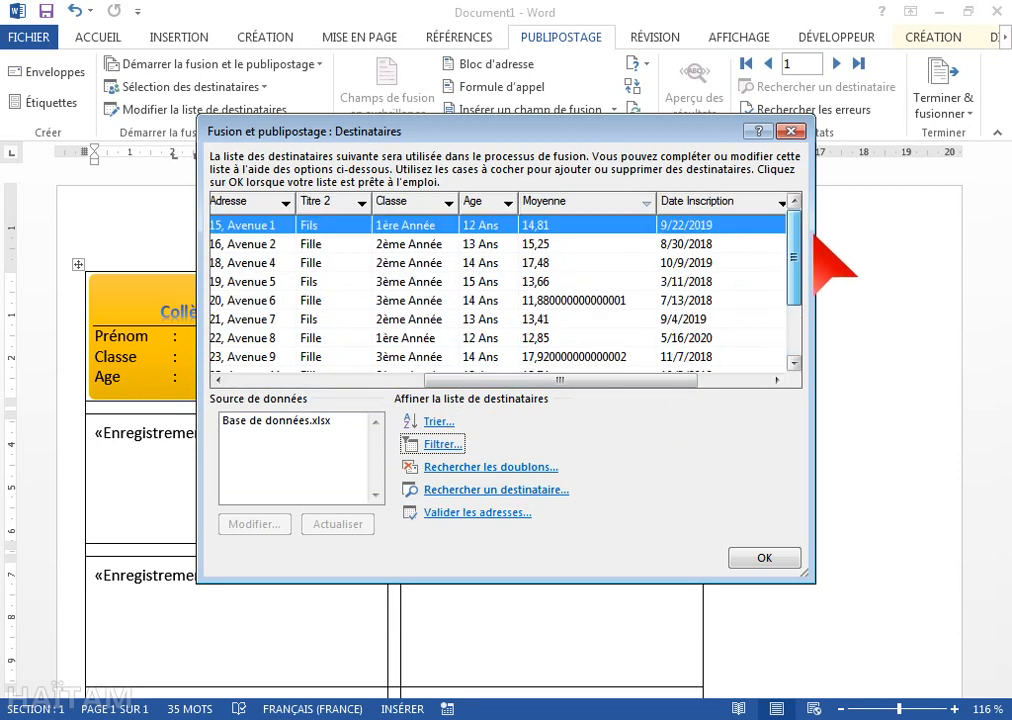
- Clear all recipient filter criteria and check the Moyenne column of the full list
{"action": "left_click", "coordinate": [443, 444]}
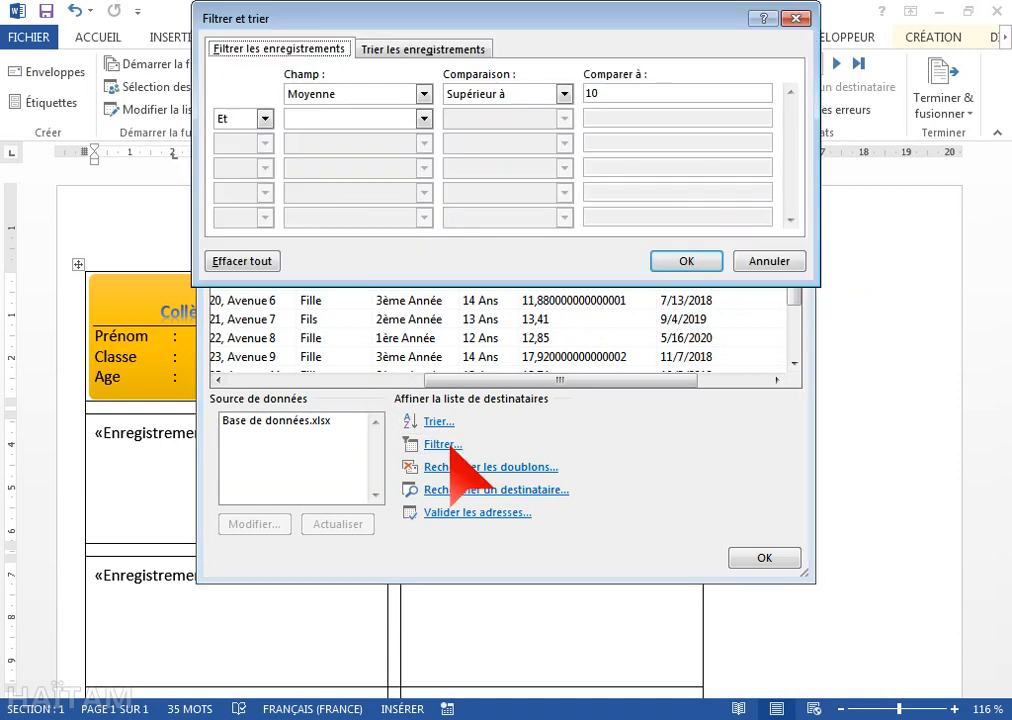
{"action": "left_click", "coordinate": [249, 262]}
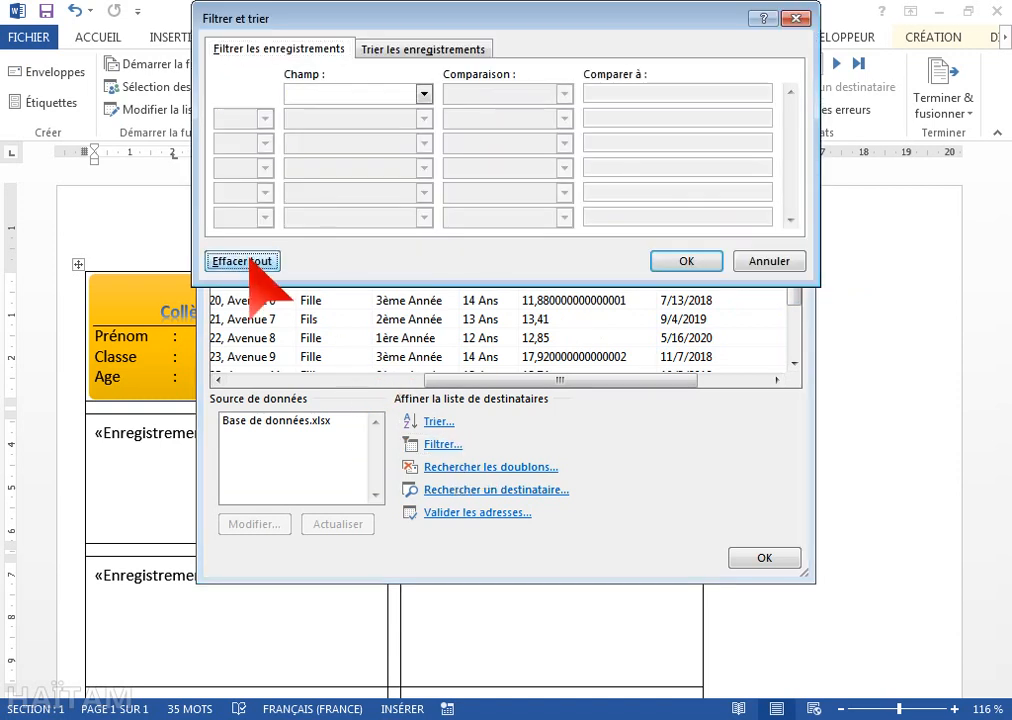
{"action": "left_click", "coordinate": [687, 261]}
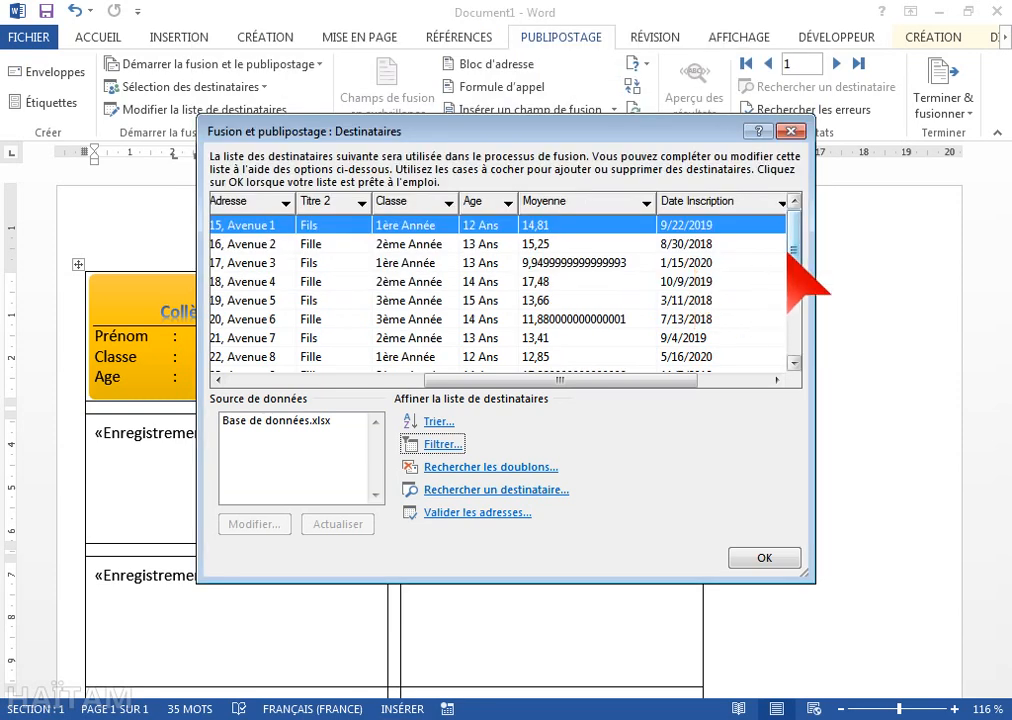
{"action": "left_click_drag", "start_coordinate": [793, 250], "coordinate": [793, 312]}
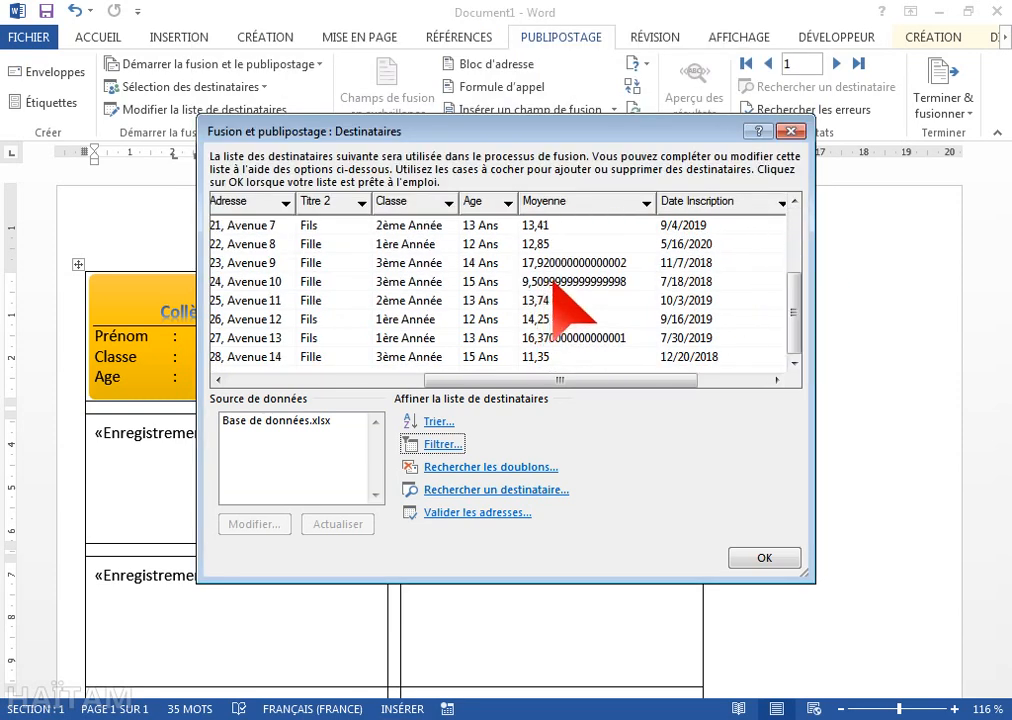
{"action": "left_click_drag", "start_coordinate": [792, 312], "coordinate": [794, 258]}
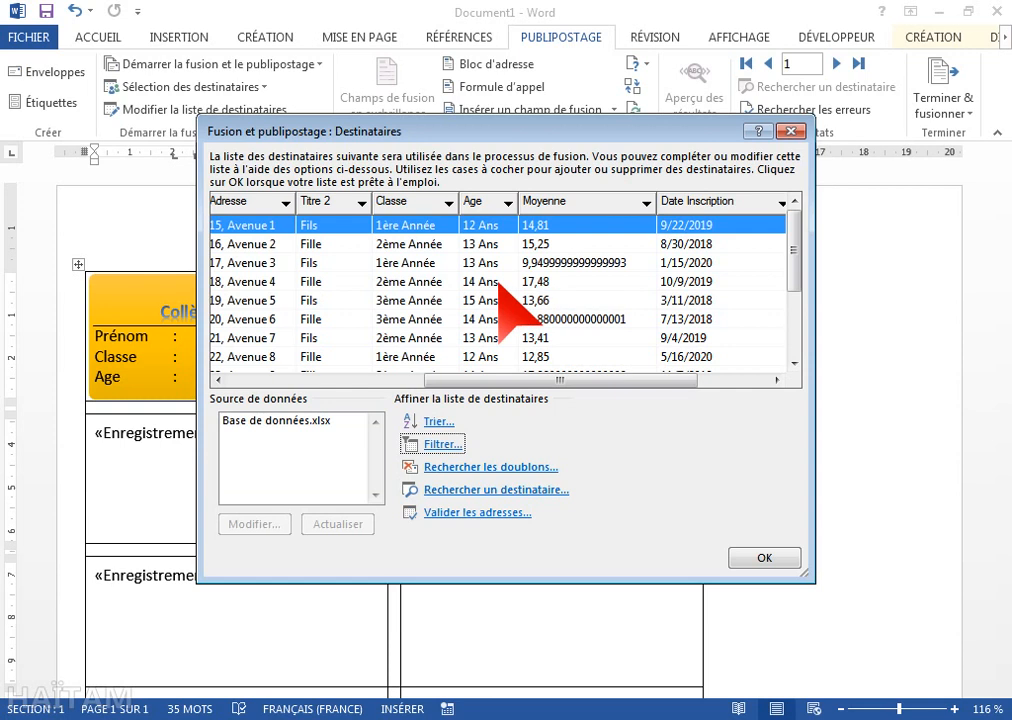
- Accept the recipient list and insert the merge fields Prénom, Classe and Age on their matching lines in the first label
{"action": "left_click", "coordinate": [780, 558]}
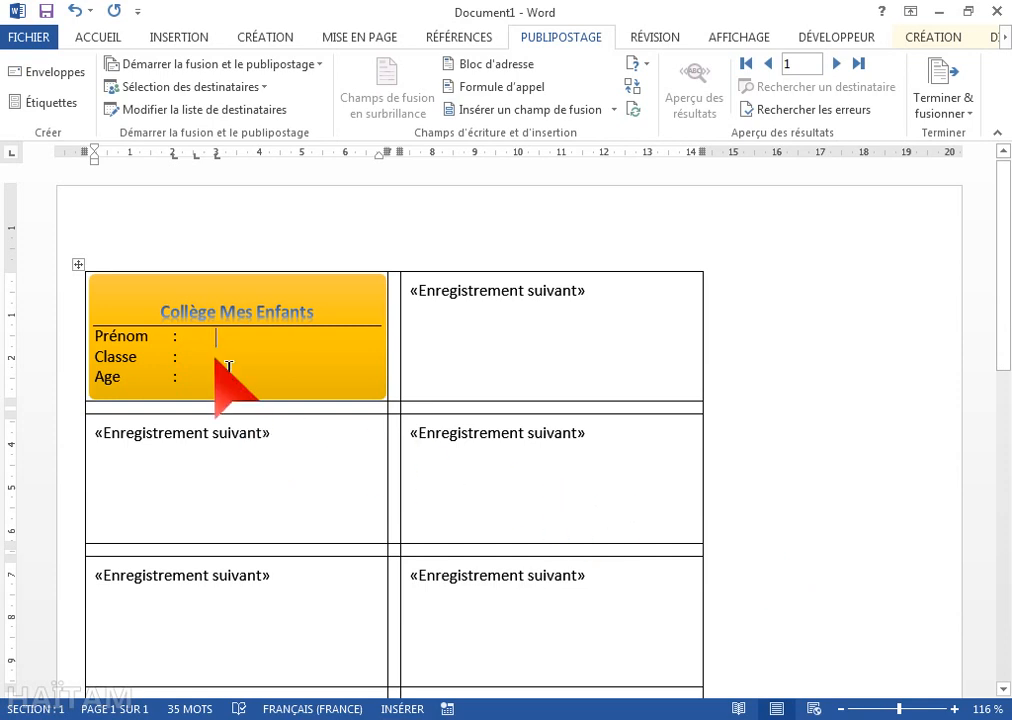
{"action": "left_click", "coordinate": [614, 110]}
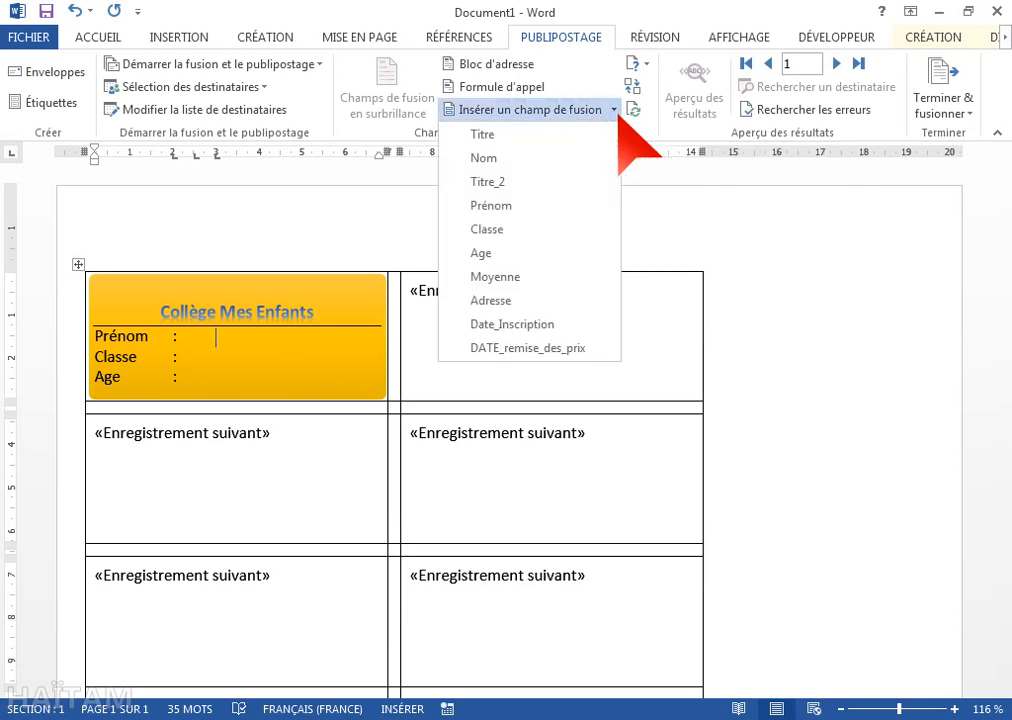
{"action": "left_click", "coordinate": [509, 206]}
{"action": "key", "text": "Down"}
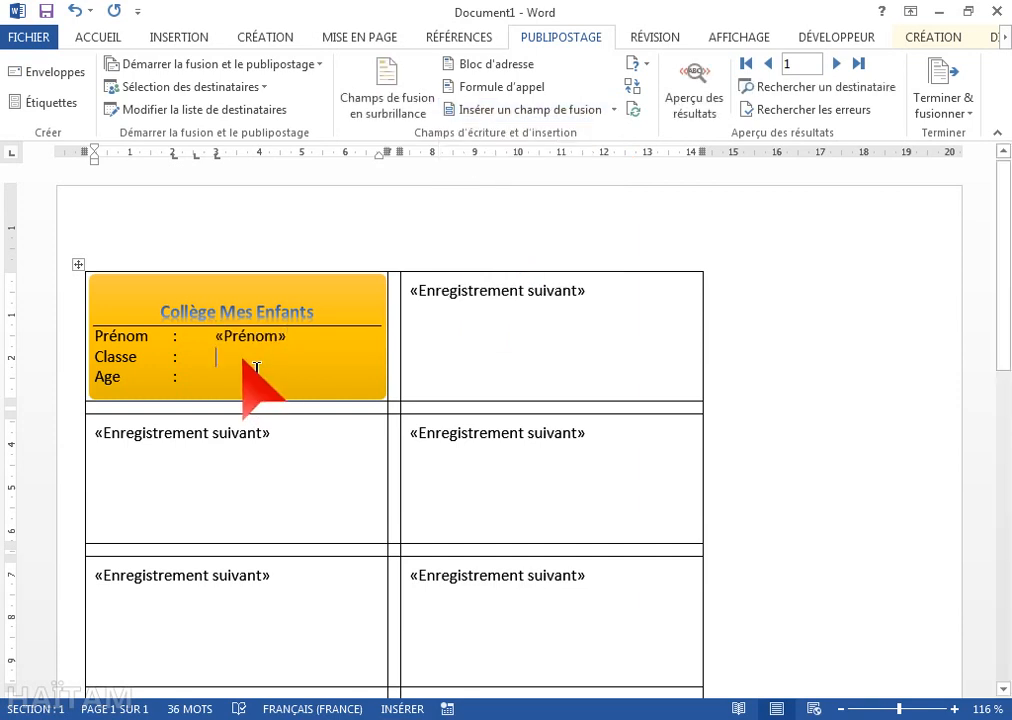
{"action": "left_click", "coordinate": [614, 110]}
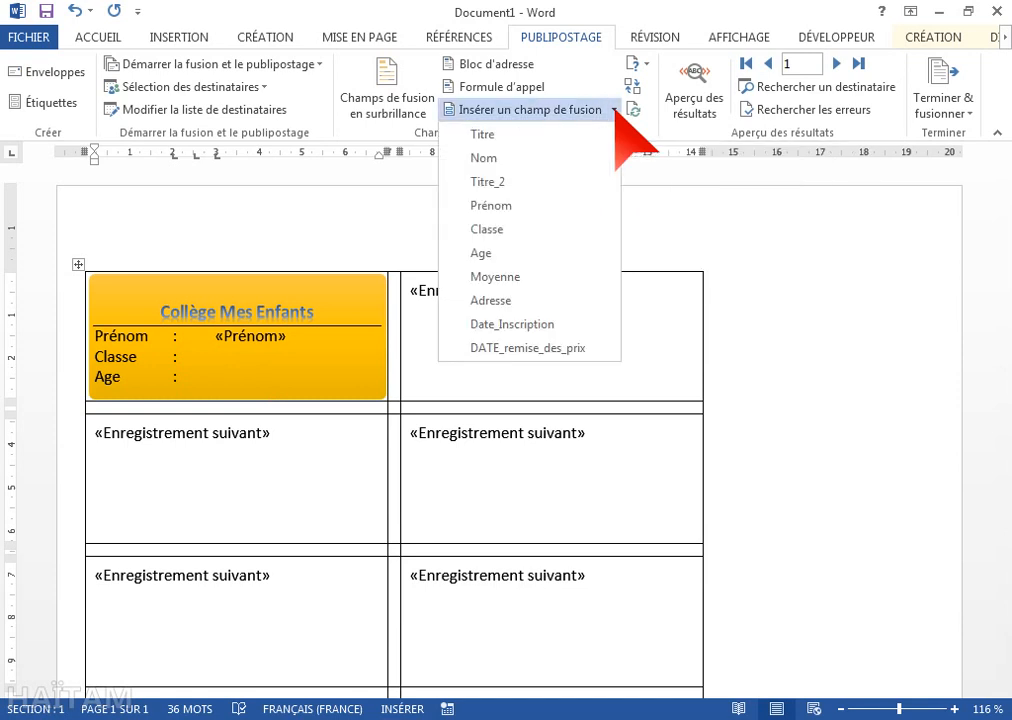
{"action": "left_click", "coordinate": [509, 233]}
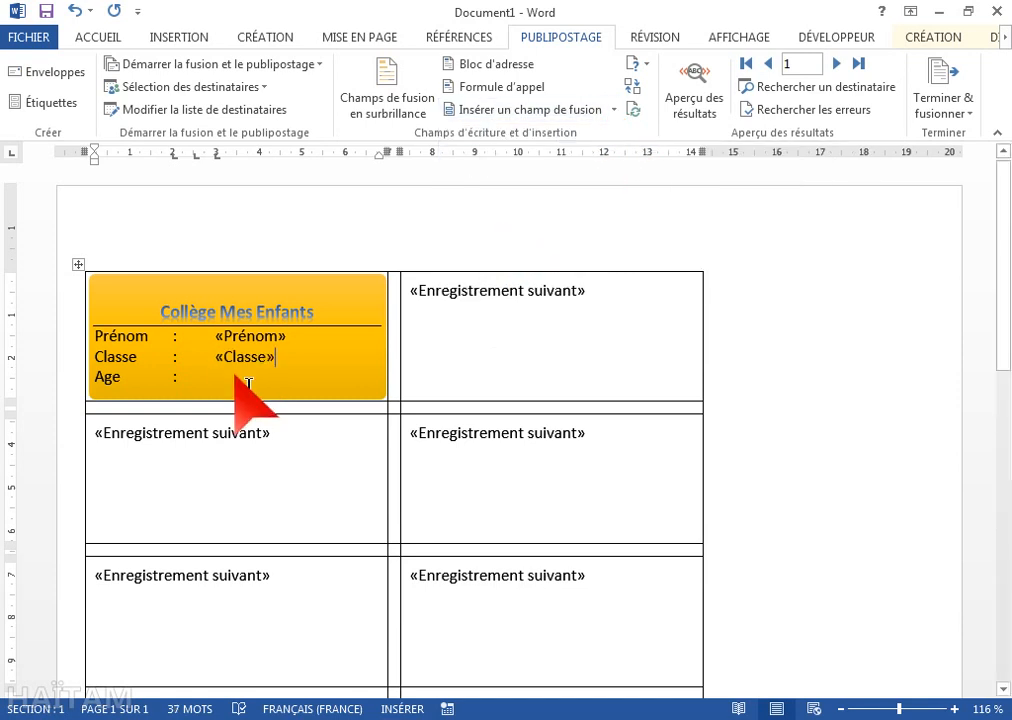
{"action": "left_click", "coordinate": [248, 383]}
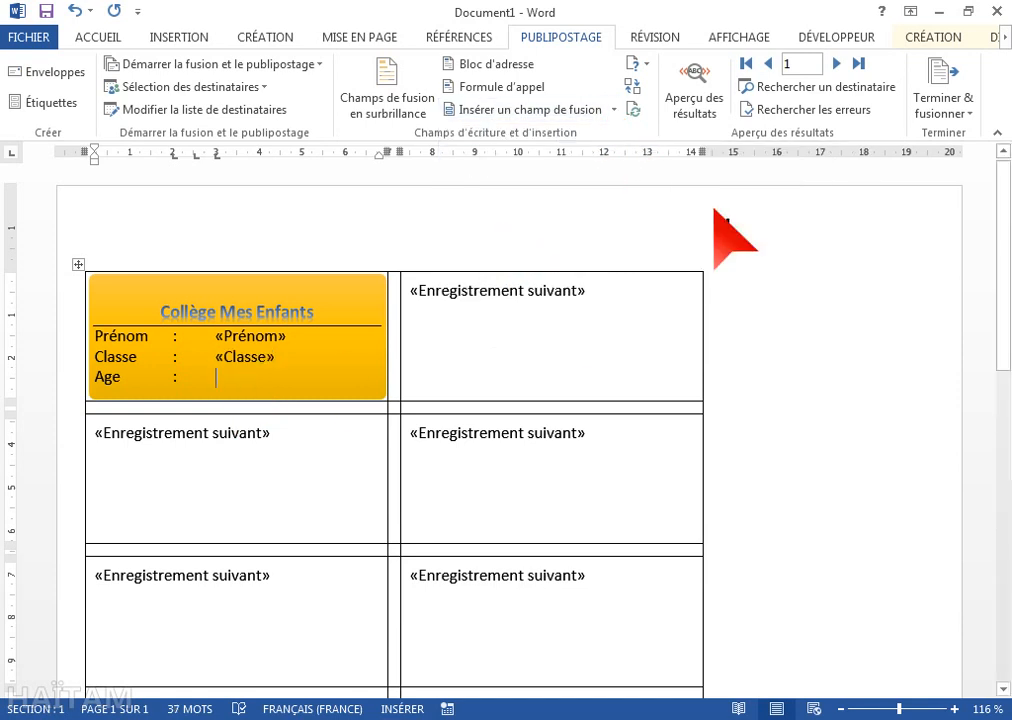
{"action": "left_click", "coordinate": [614, 110]}
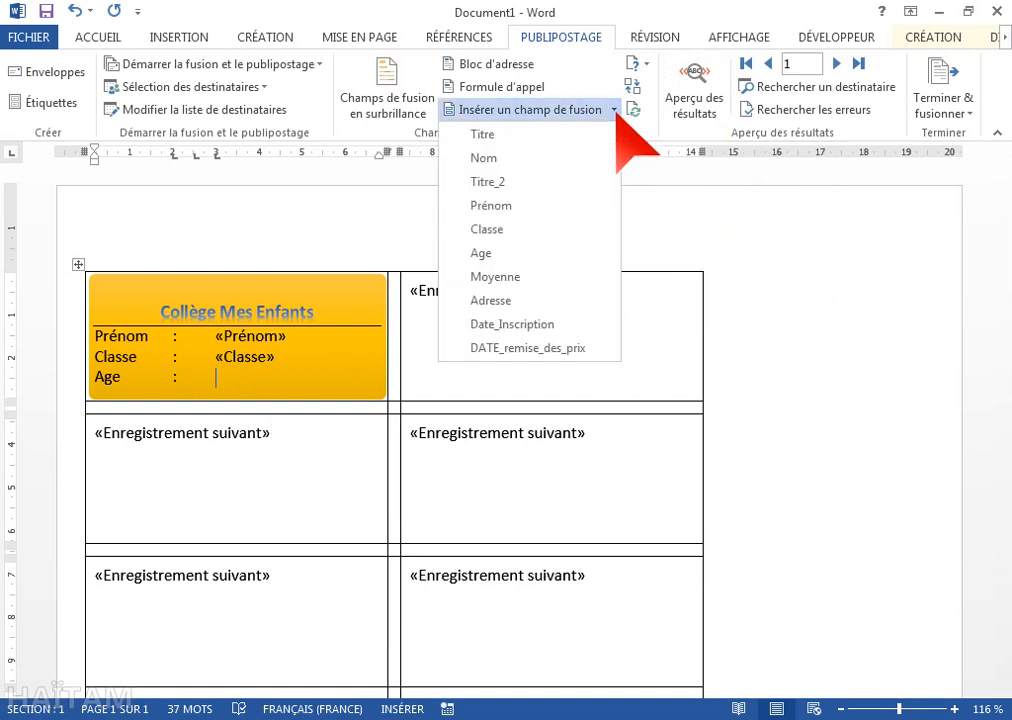
{"action": "left_click", "coordinate": [509, 254]}
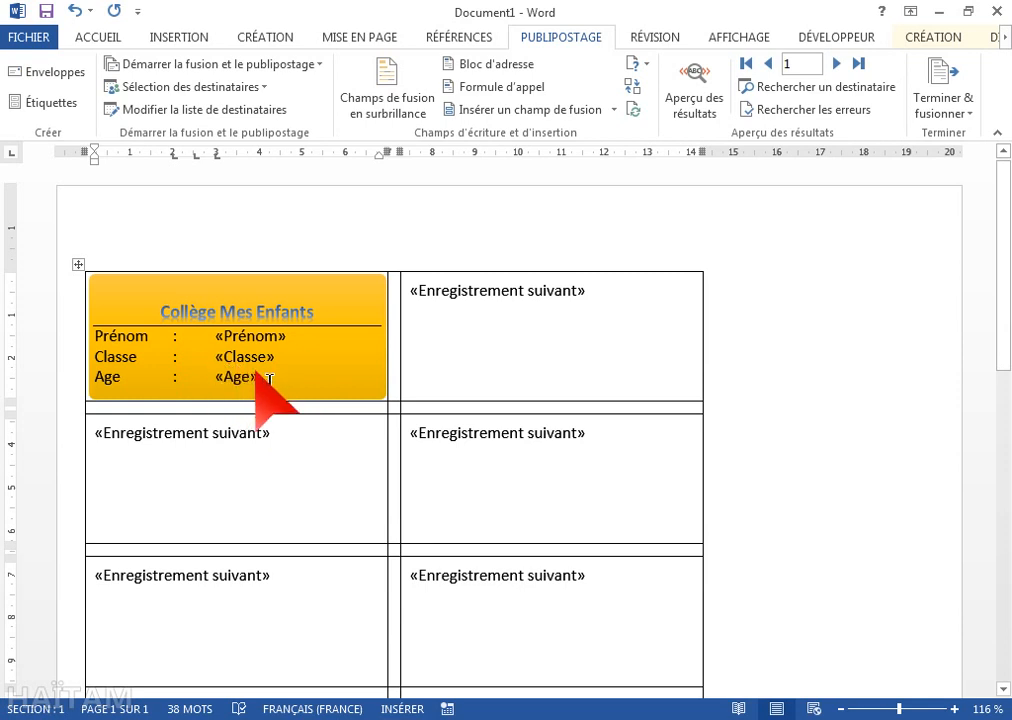
{"action": "left_click_drag", "start_coordinate": [257, 377], "coordinate": [228, 343]}
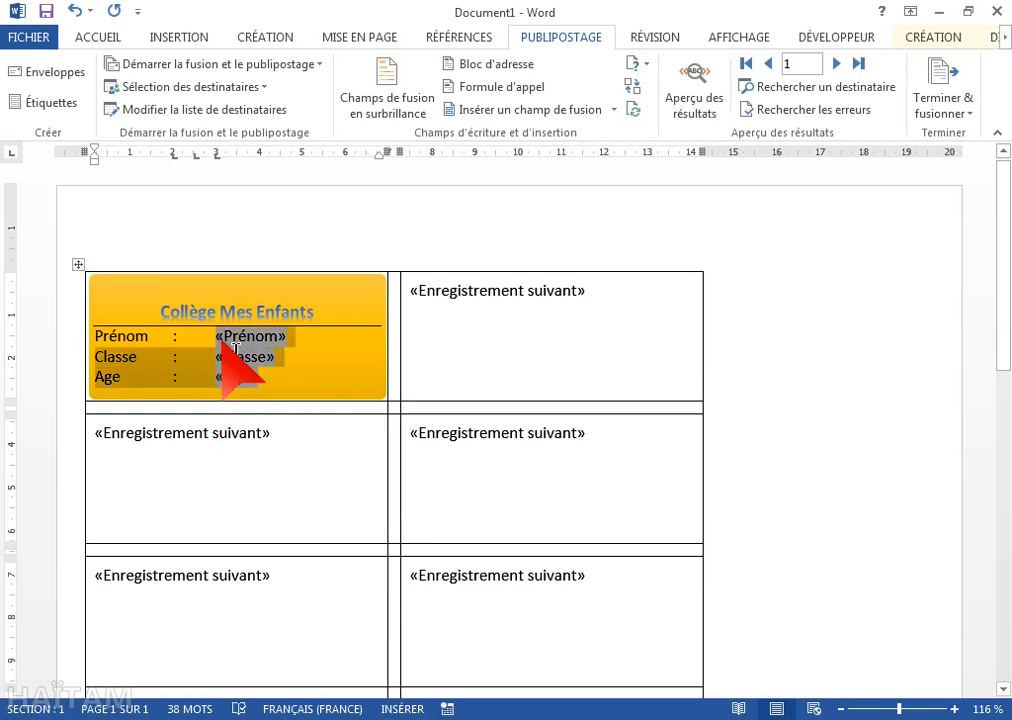
{"action": "left_click", "coordinate": [232, 374]}
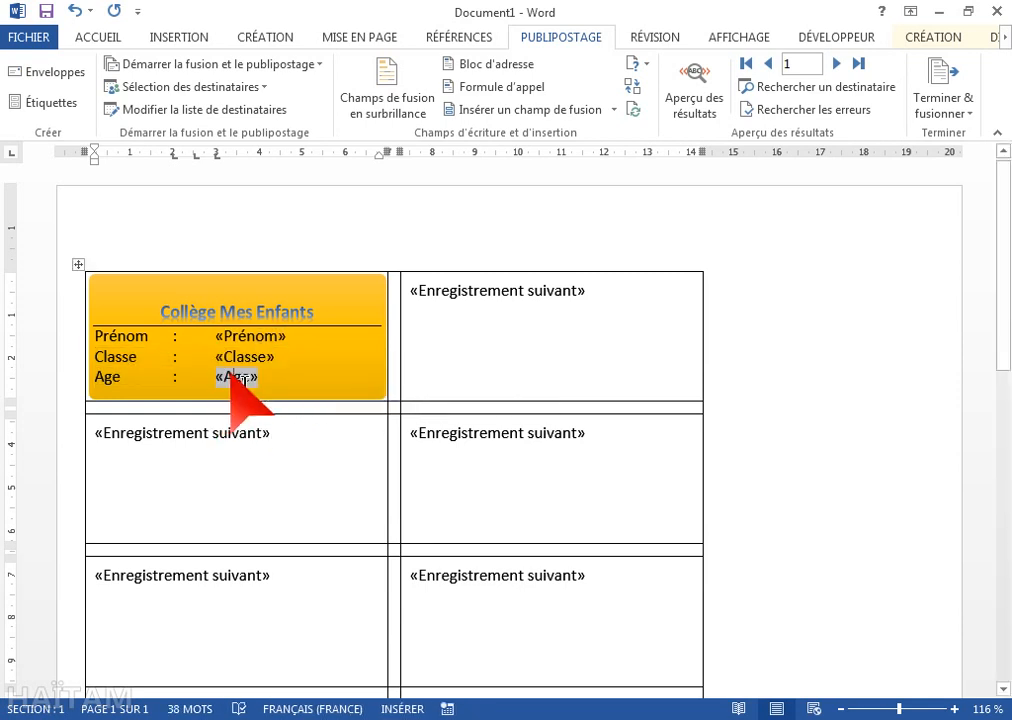
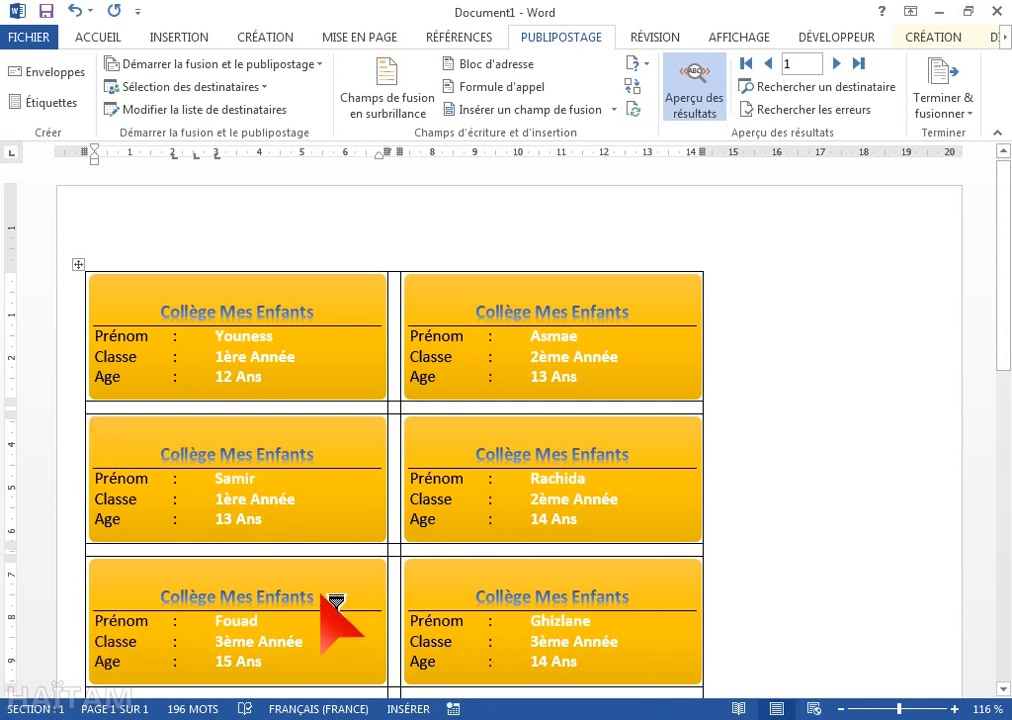
- Look through the merged label preview from the first row to the last and check each card's Prénom, Classe and Age
{"action": "scroll", "coordinate": [368, 505], "scroll_direction": "down", "scroll_amount": 4}
{"action": "scroll", "coordinate": [372, 487], "scroll_direction": "down", "scroll_amount": 2}
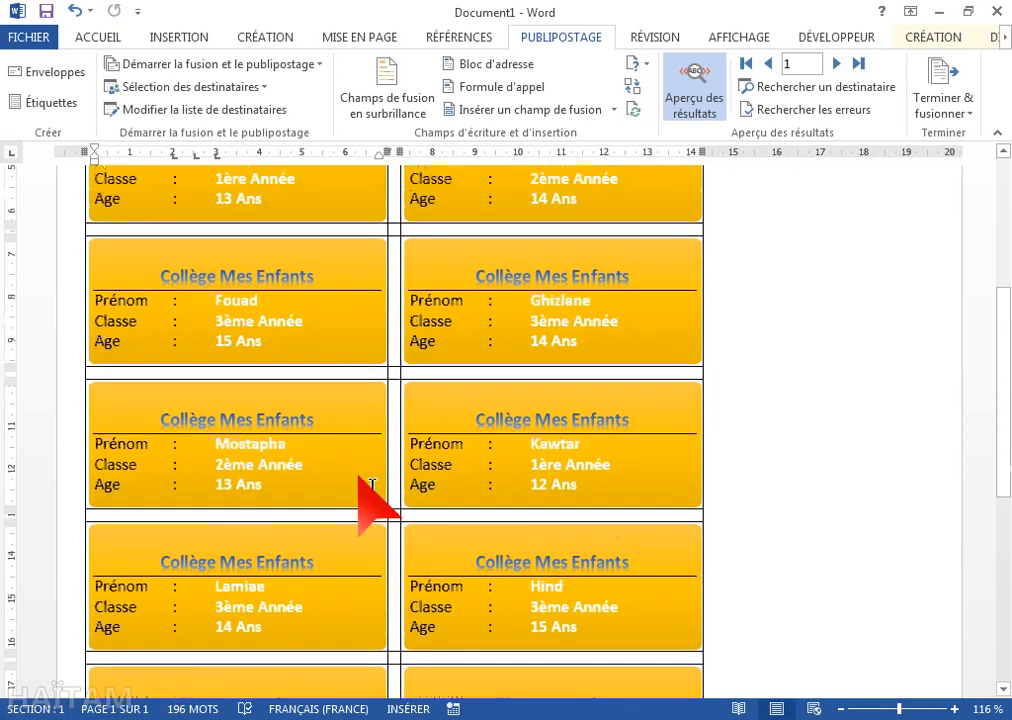
{"action": "scroll", "coordinate": [372, 487], "scroll_direction": "down", "scroll_amount": 5}
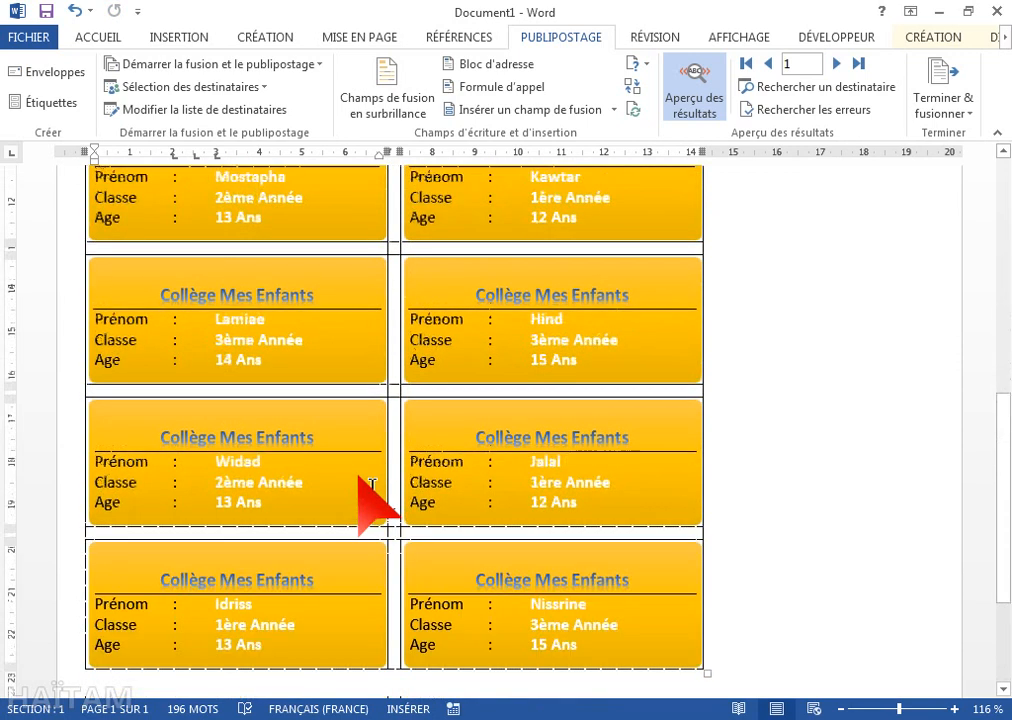
{"action": "scroll", "coordinate": [371, 485], "scroll_direction": "up", "scroll_amount": 11}
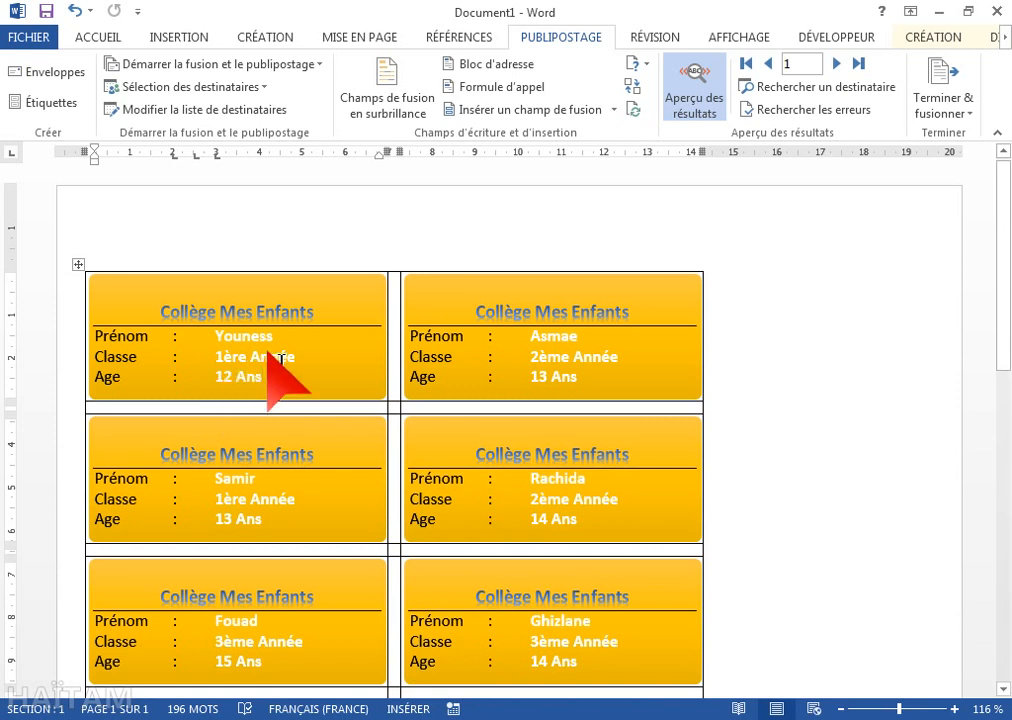
{"action": "scroll", "coordinate": [375, 410], "scroll_direction": "down", "scroll_amount": 1}
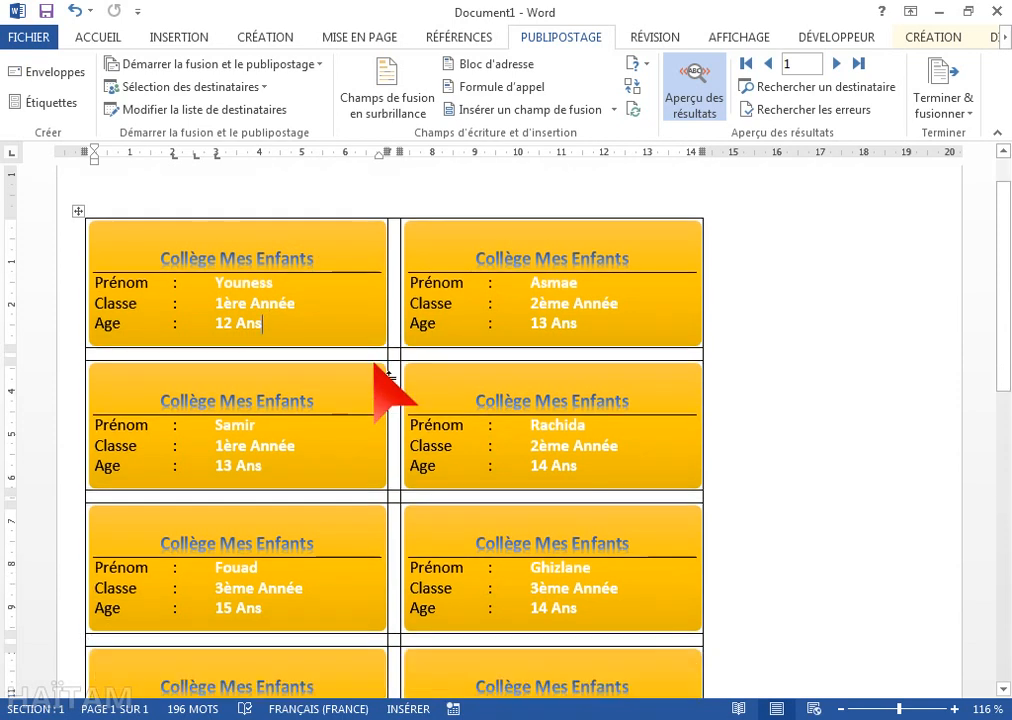
{"action": "scroll", "coordinate": [388, 376], "scroll_direction": "down", "scroll_amount": 10}
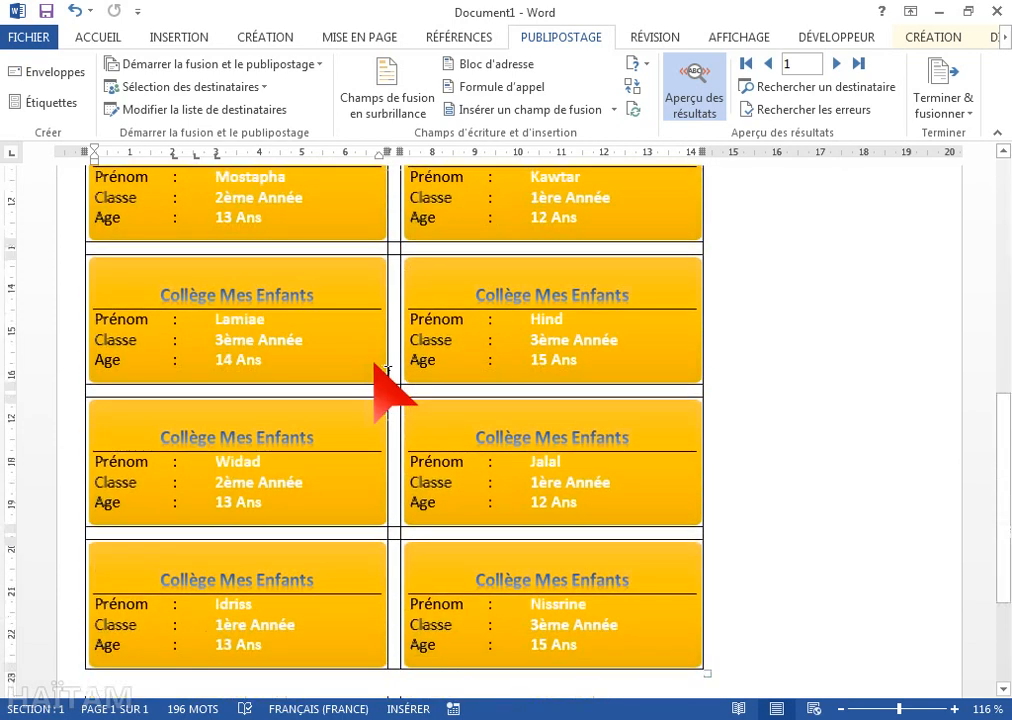
{"action": "scroll", "coordinate": [388, 371], "scroll_direction": "down", "scroll_amount": 4}
{"action": "scroll", "coordinate": [388, 371], "scroll_direction": "up", "scroll_amount": 15}
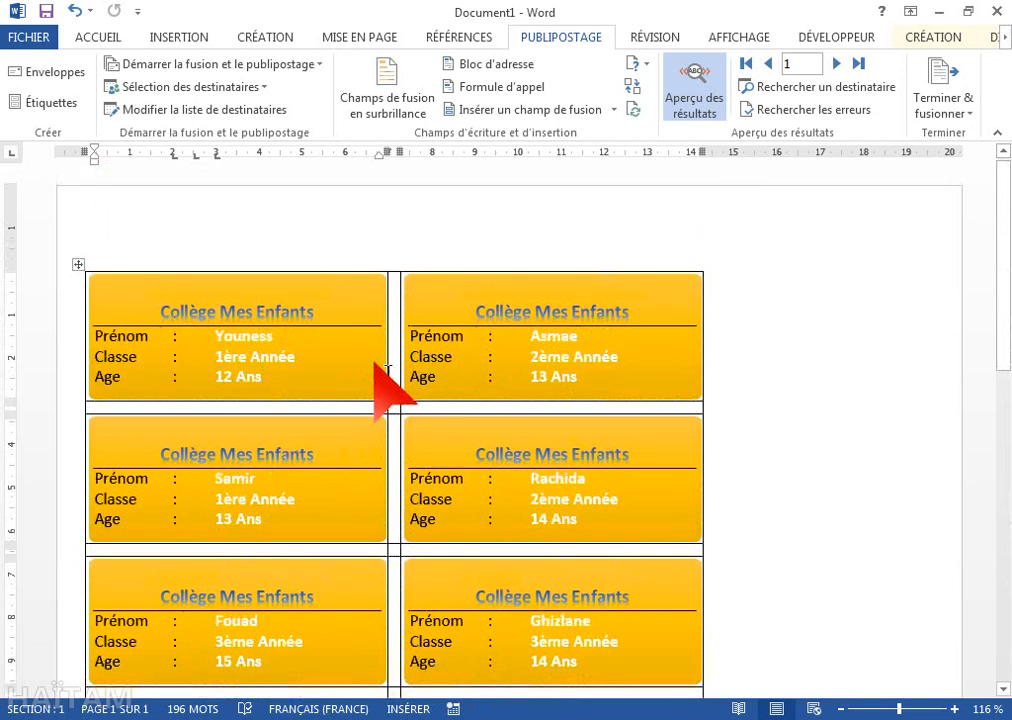
- Remove all borders from the whole label table and check the borderless labels down the page
{"action": "left_click", "coordinate": [79, 265]}
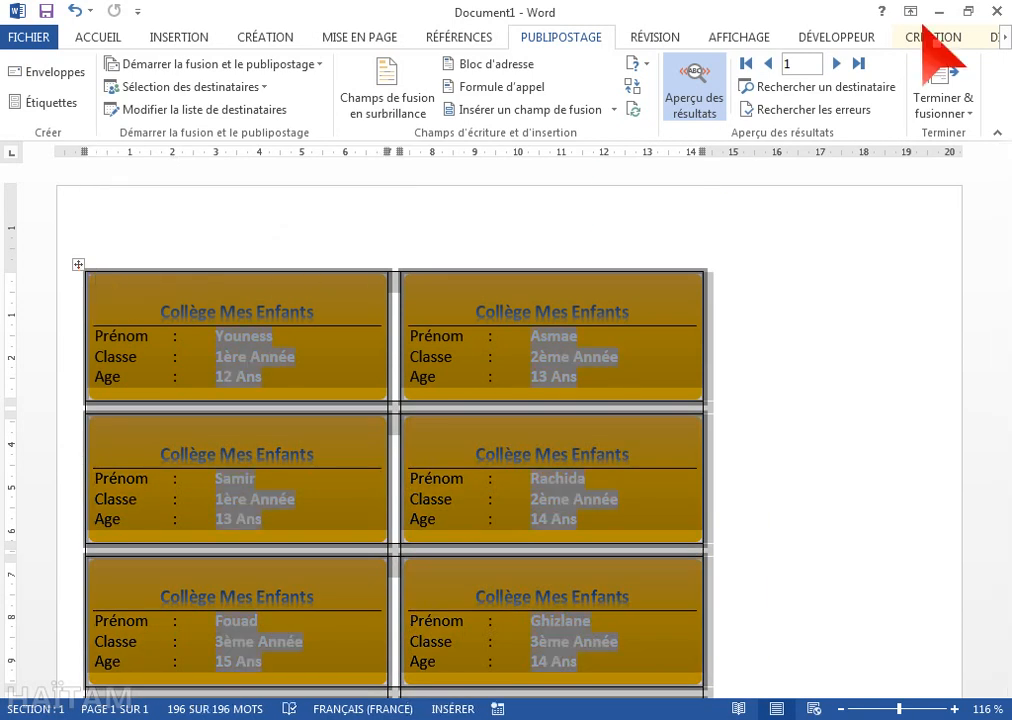
{"action": "left_click", "coordinate": [930, 36]}
{"action": "left_click", "coordinate": [806, 112]}
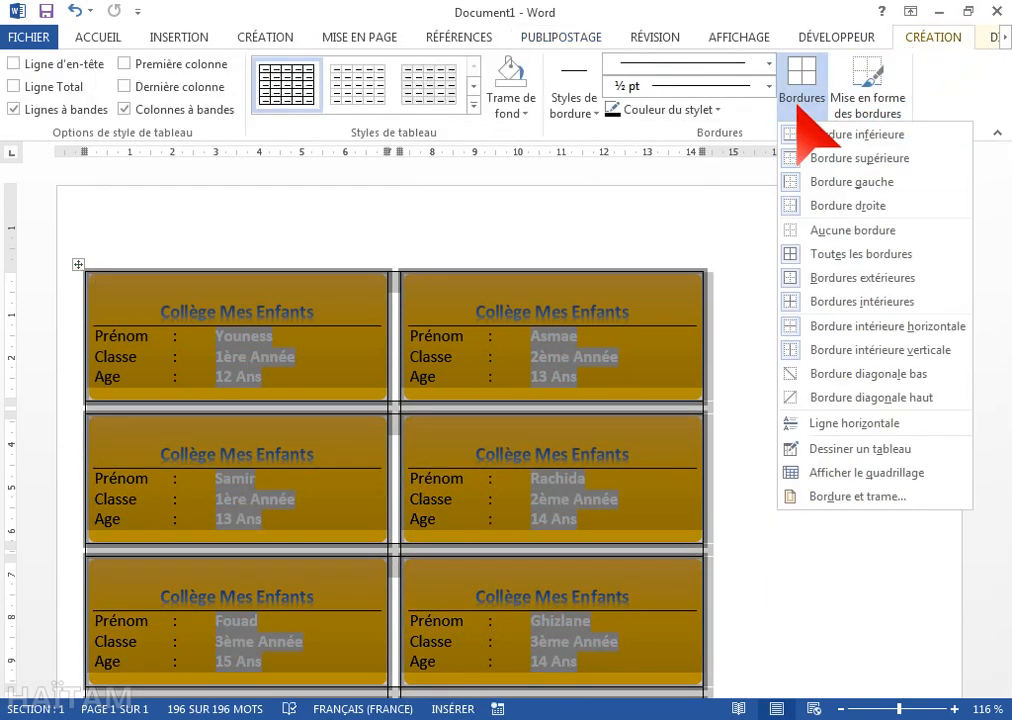
{"action": "left_click", "coordinate": [833, 230]}
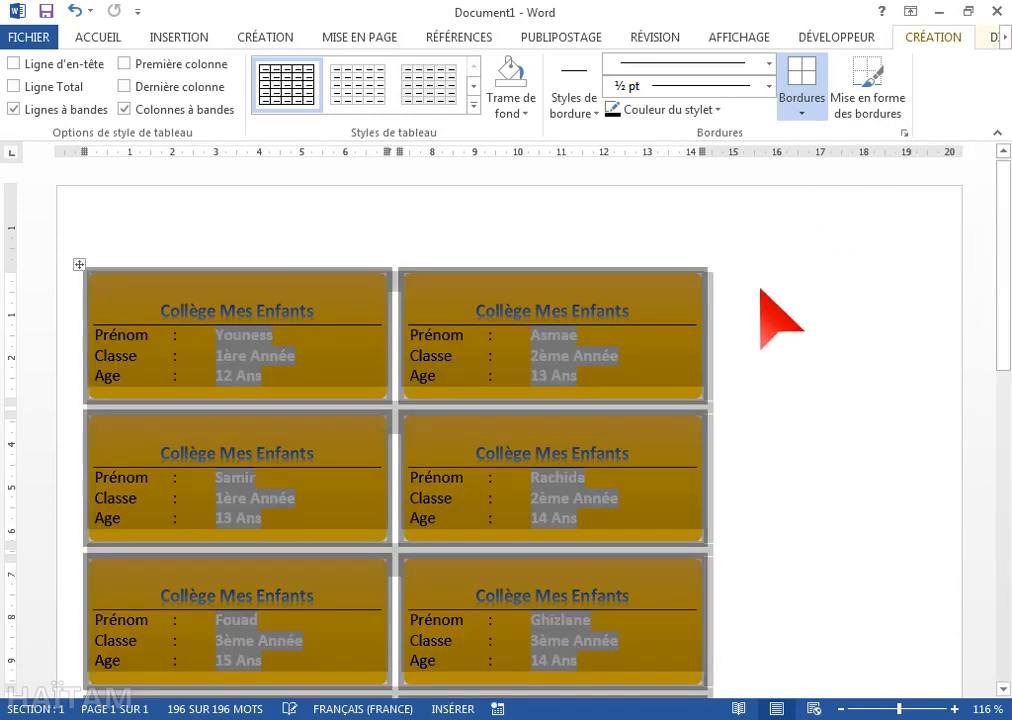
{"action": "left_click", "coordinate": [777, 299]}
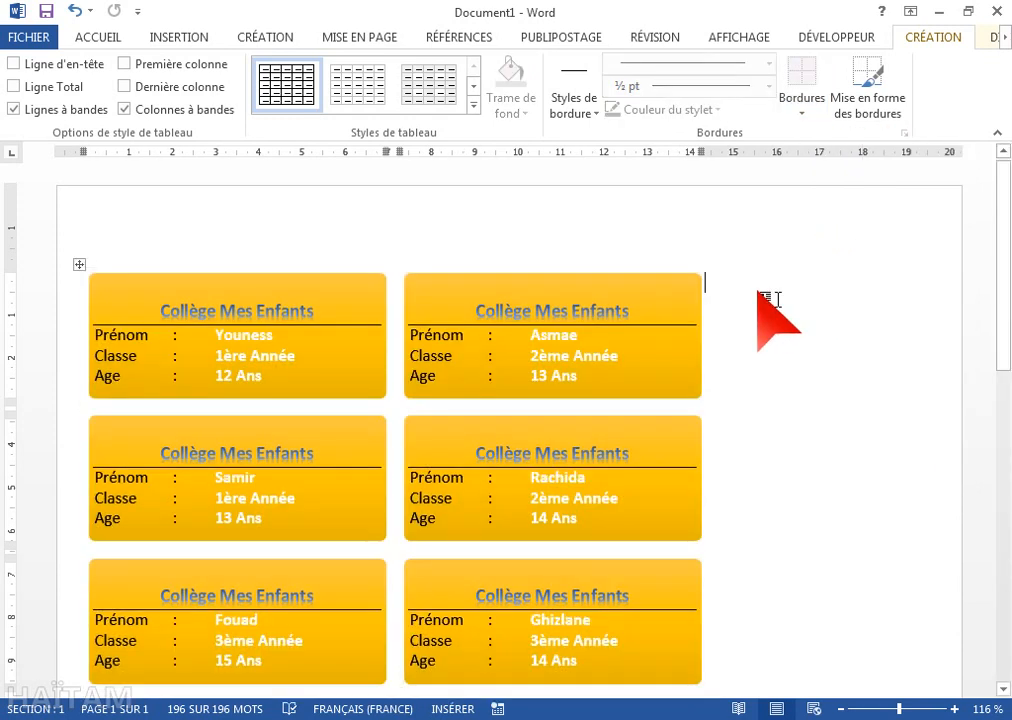
{"action": "scroll", "coordinate": [845, 280], "scroll_direction": "down", "scroll_amount": 10}
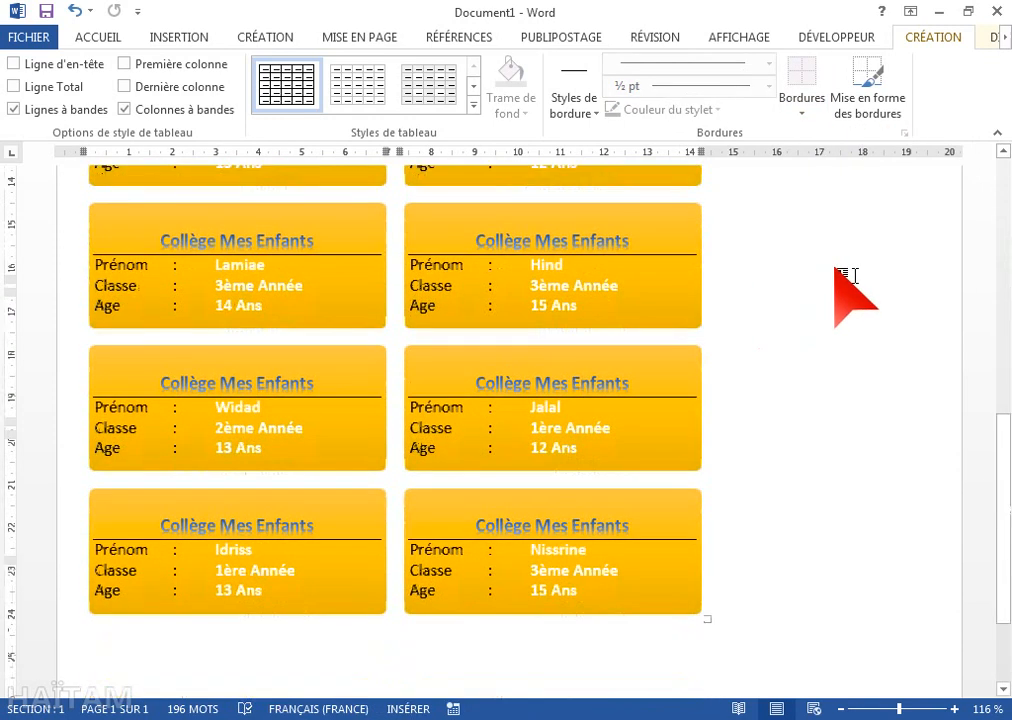
{"action": "scroll", "coordinate": [845, 275], "scroll_direction": "up", "scroll_amount": 10}
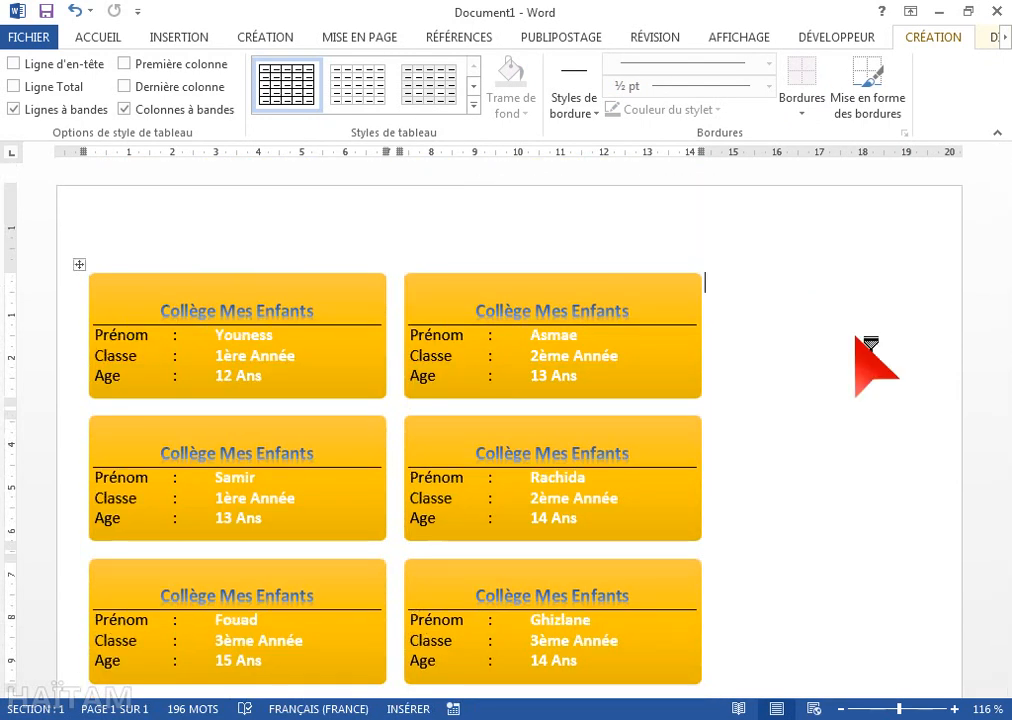
- Start saving the document under a new name, and create and open a new folder named PUBLIPOSTAGE in Documents
{"action": "key", "text": "F12"}
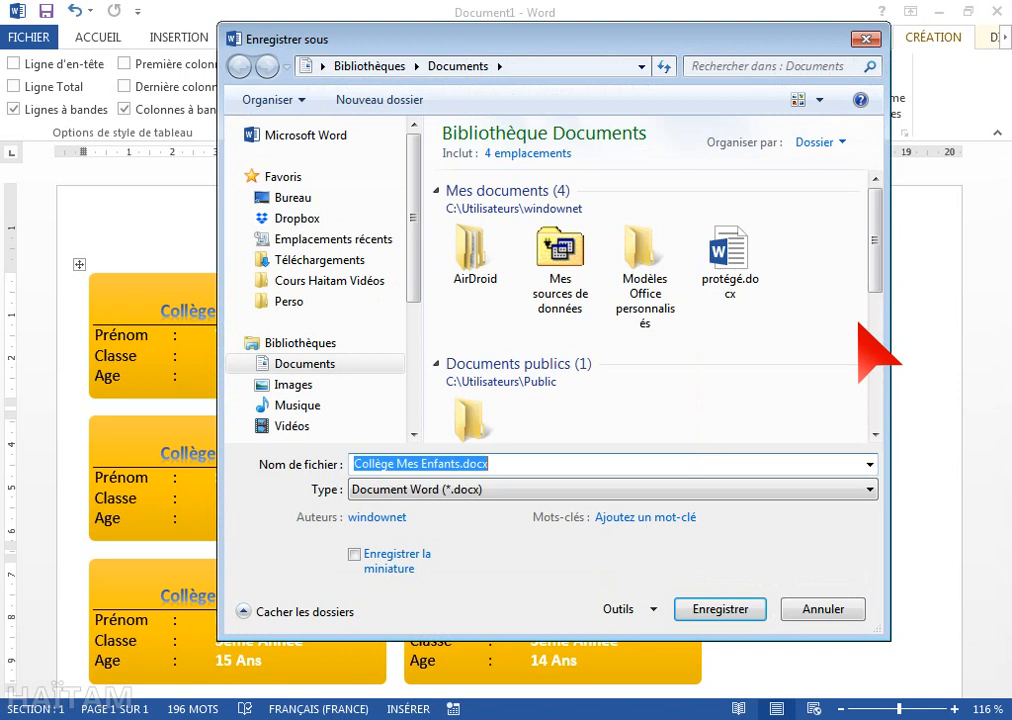
{"action": "left_click", "coordinate": [332, 363]}
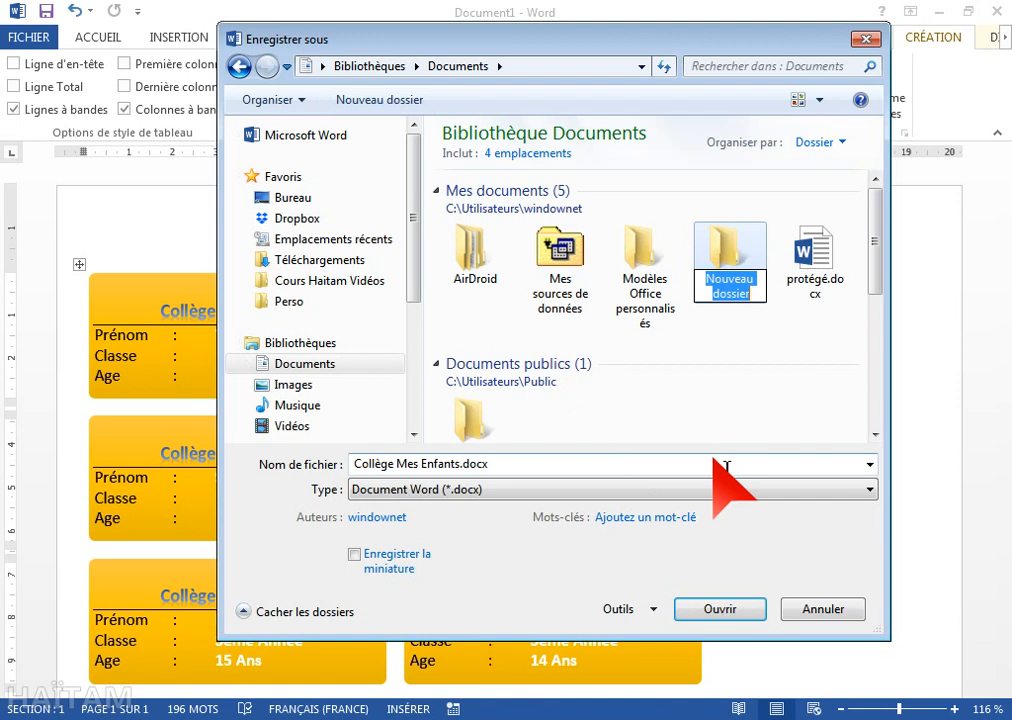
{"action": "type", "text": "PUB"}
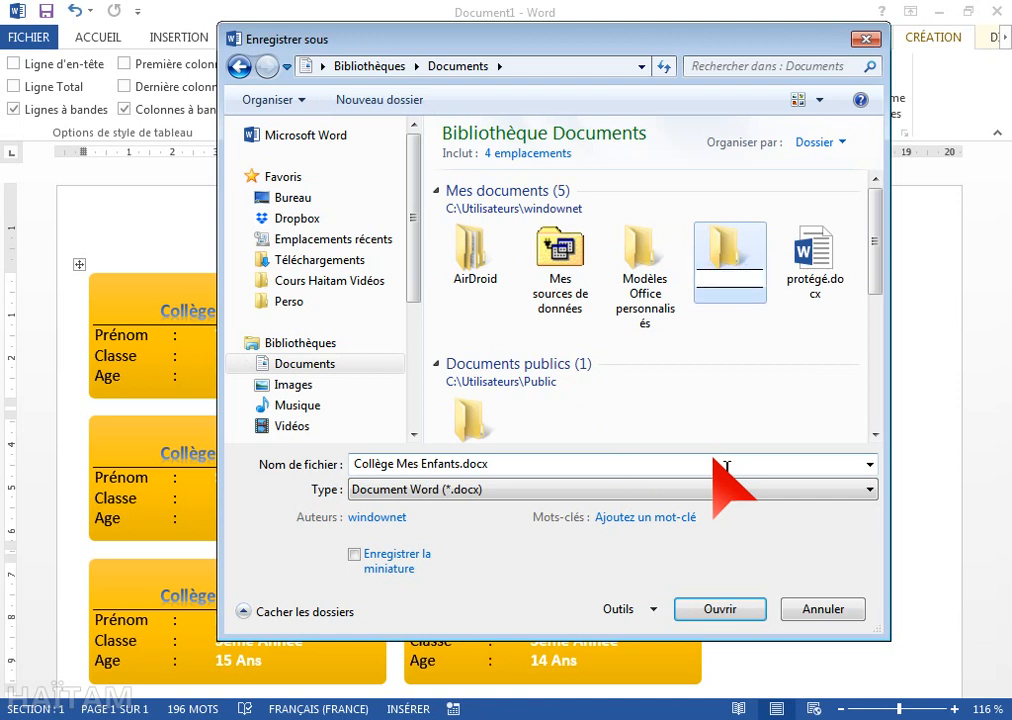
{"action": "type", "text": "LIPOSTAG"}
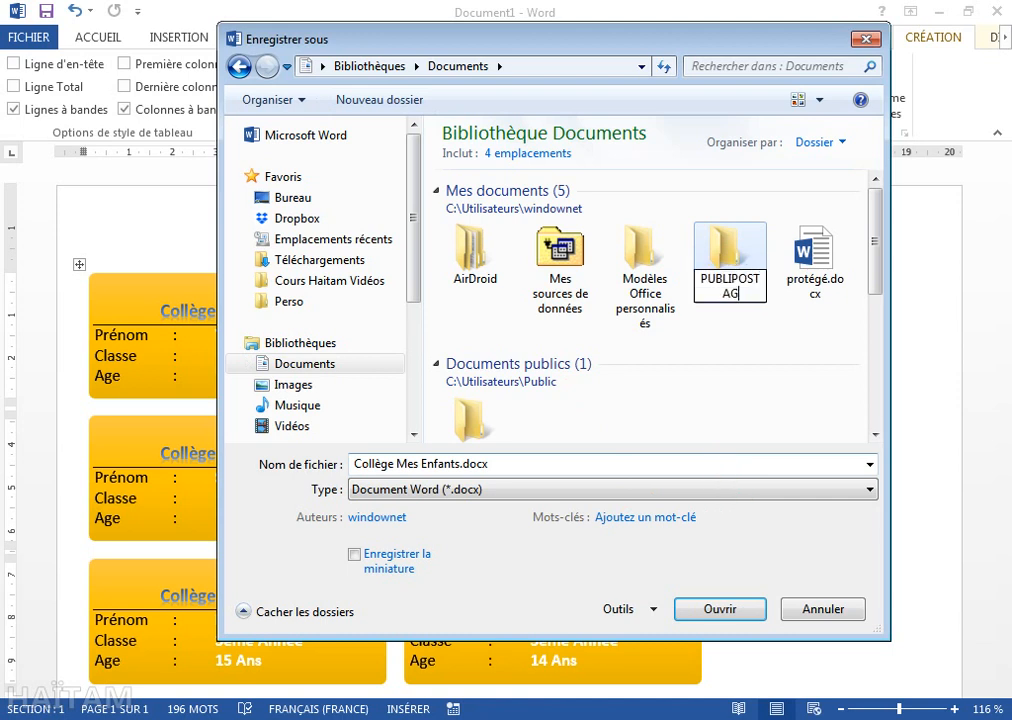
{"action": "type", "text": "E"}
{"action": "key", "text": "Return"}
{"action": "key", "text": "Return"}
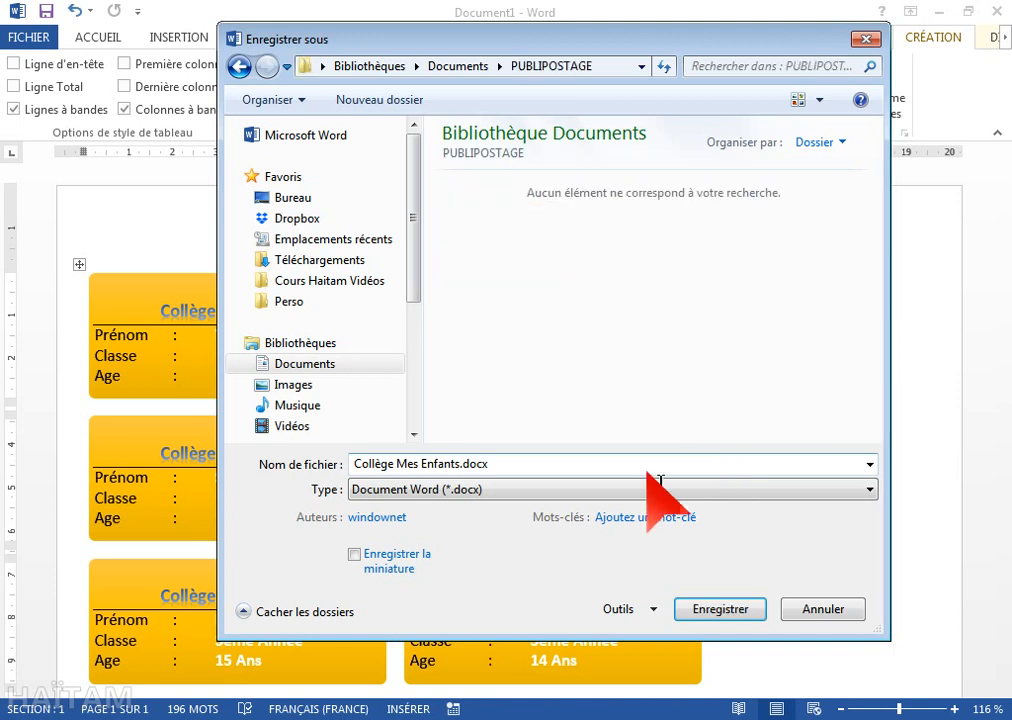
- Save the label document in the PUBLIPOSTAGE folder as "1 Etiquettes" in Word document format
{"action": "type", "text": "1"}
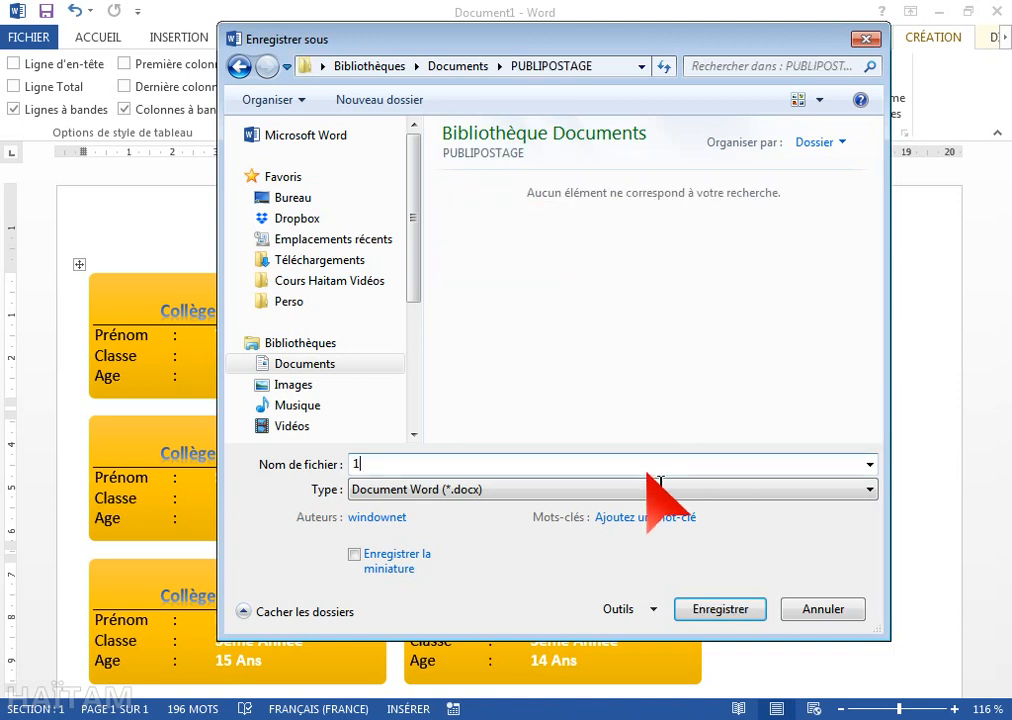
{"action": "type", "text": " Etiquettes"}
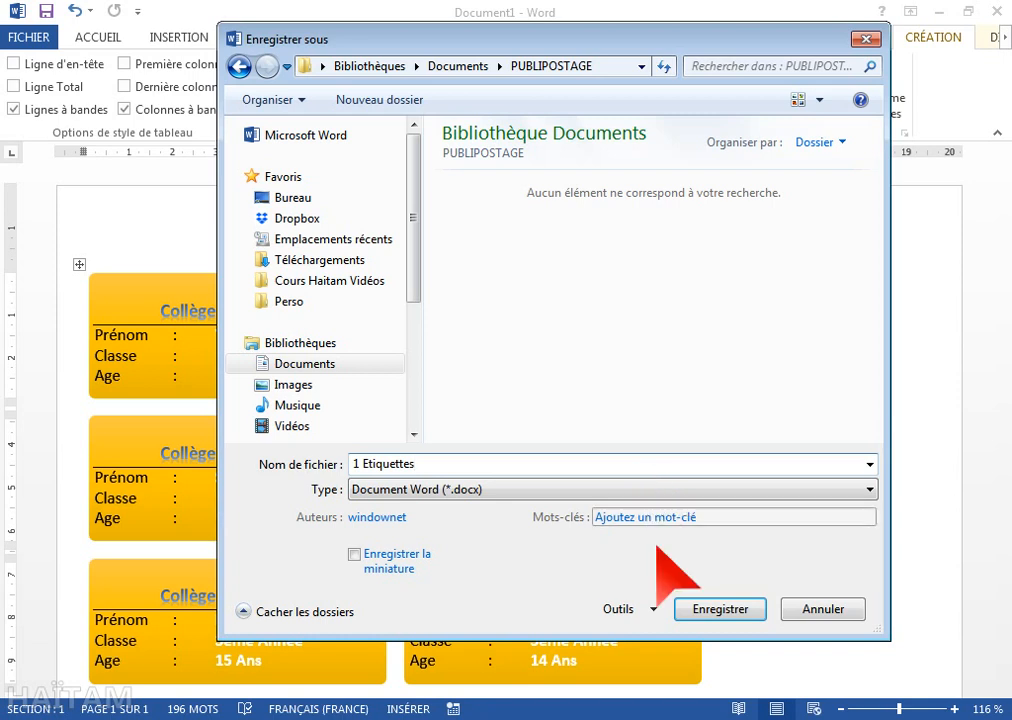
{"action": "left_click", "coordinate": [722, 610]}
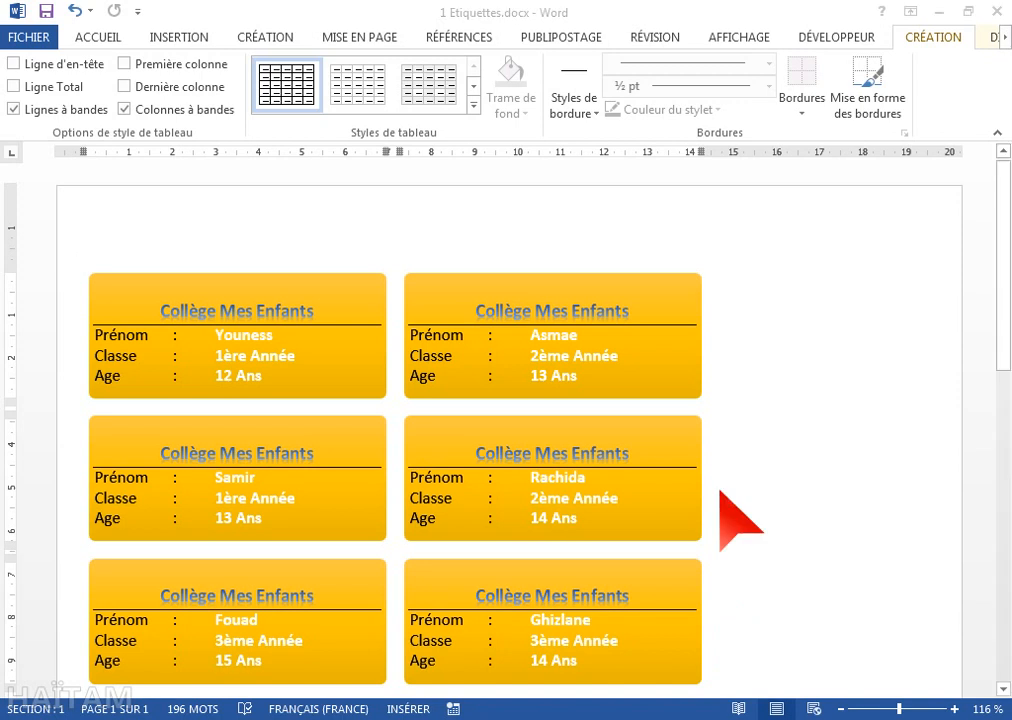
- Create a new blank document and start an envelope mail merge with the DL (110 x 220 mm) envelope size
{"action": "key", "text": "ctrl+n"}
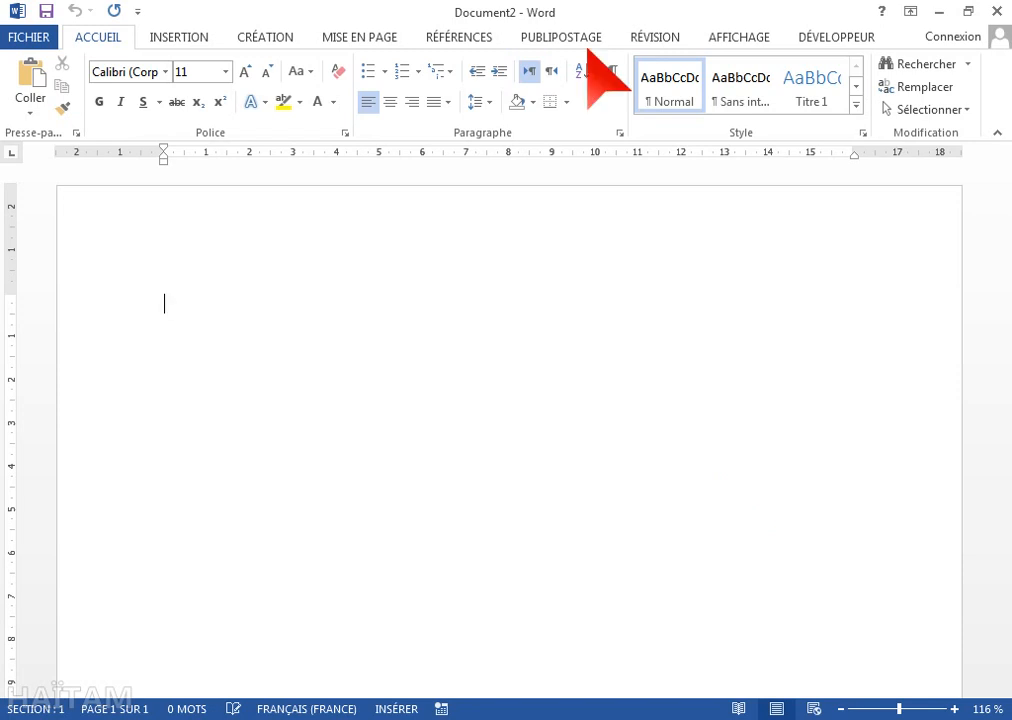
{"action": "left_click", "coordinate": [584, 35]}
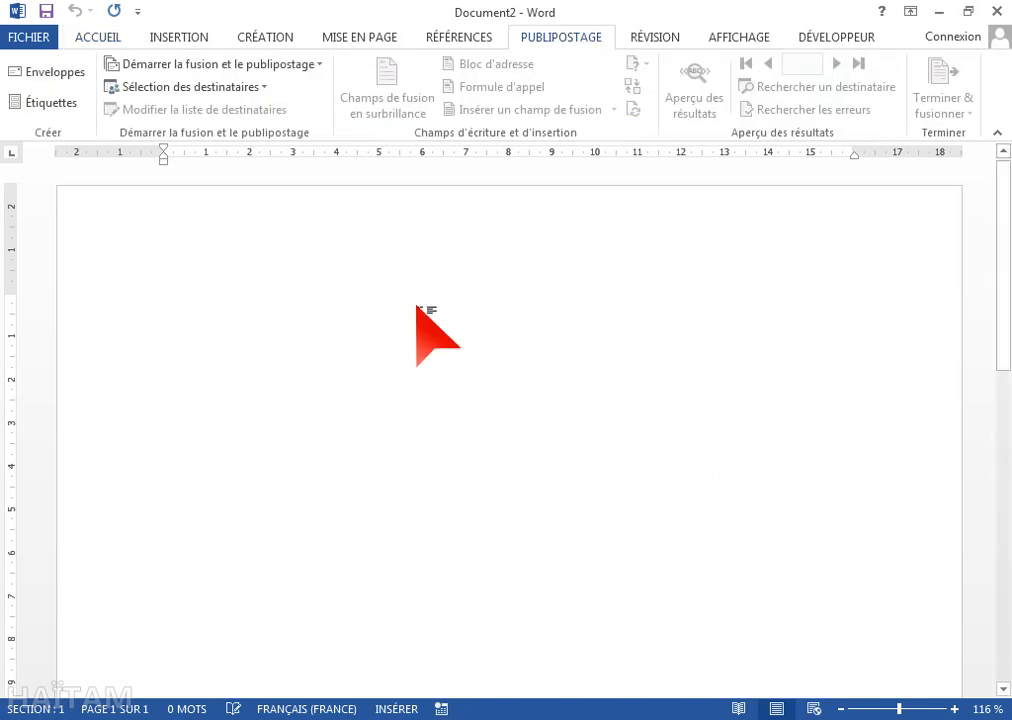
{"action": "left_click", "coordinate": [290, 64]}
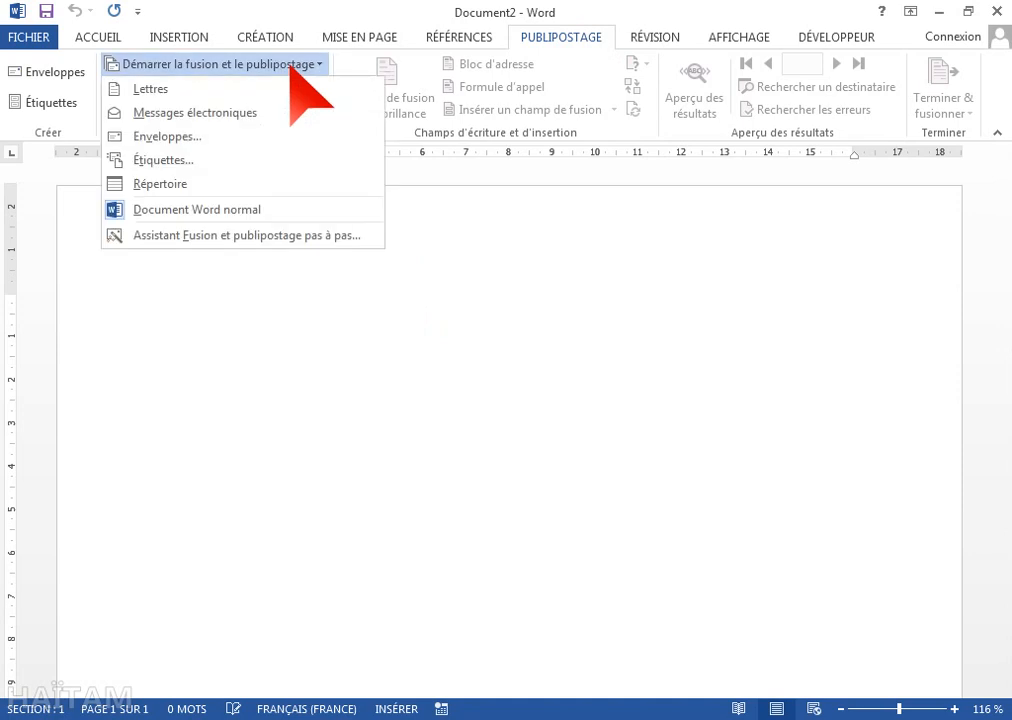
{"action": "left_click", "coordinate": [213, 138]}
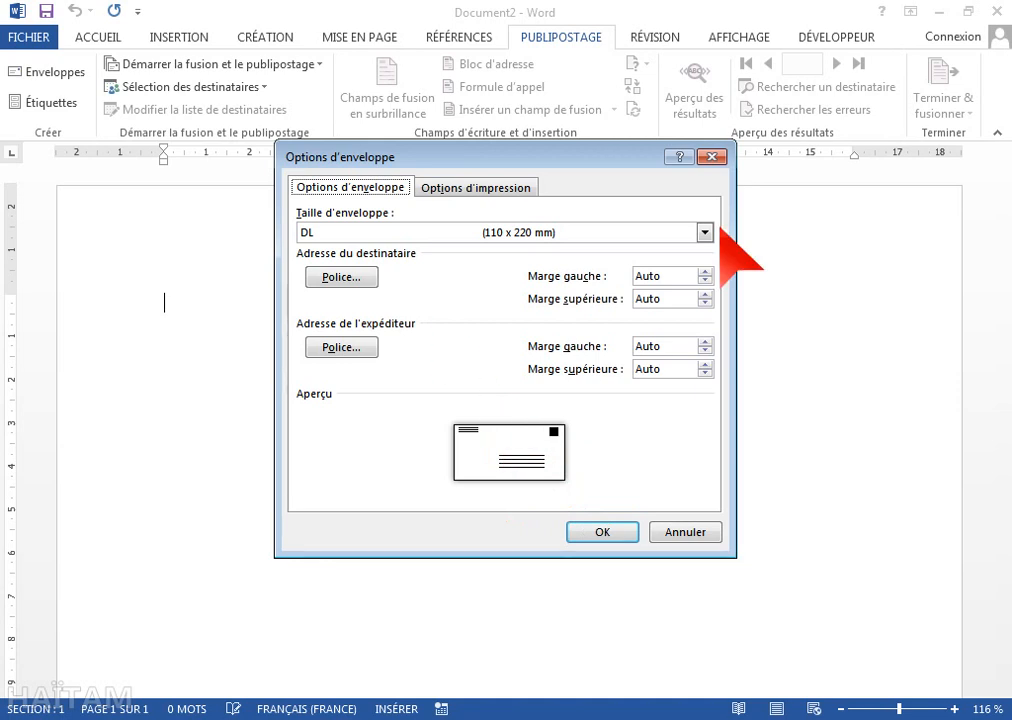
{"action": "key", "text": "alt+Down"}
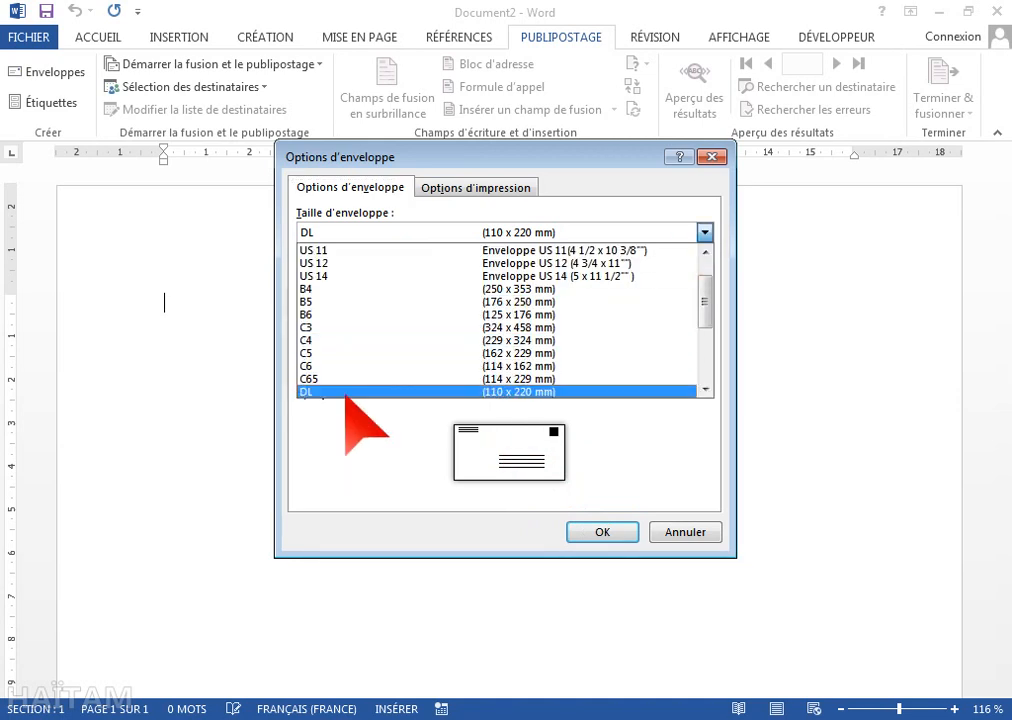
{"action": "key", "text": "Return"}
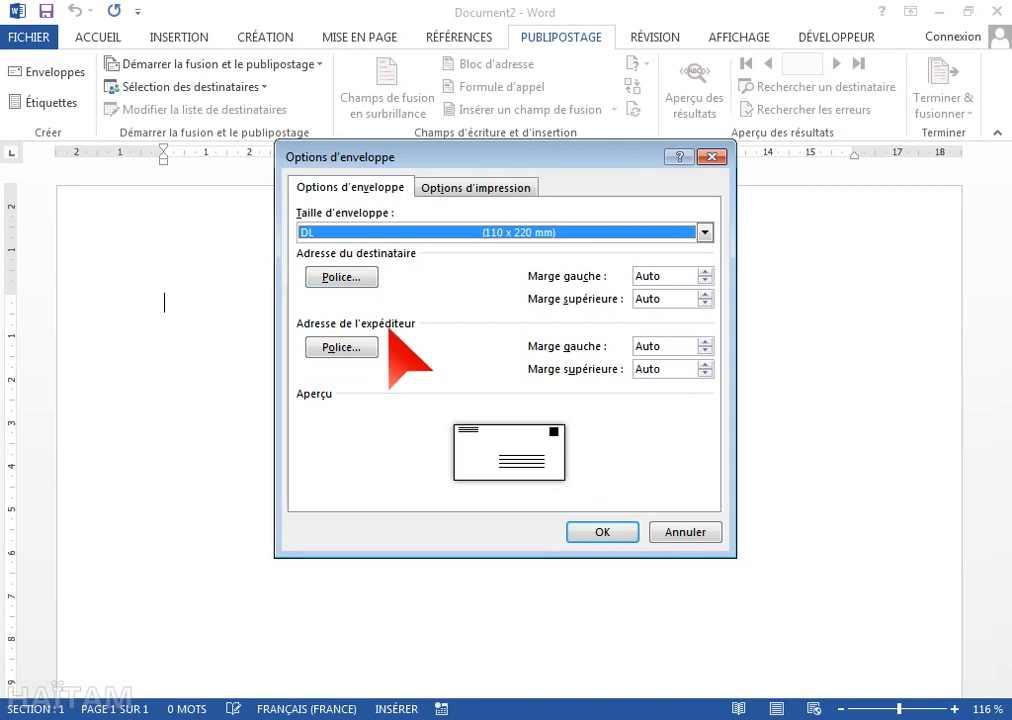
- Set the recipient address's Latin font to Gras (bold) at size 14
{"action": "left_click", "coordinate": [366, 278]}
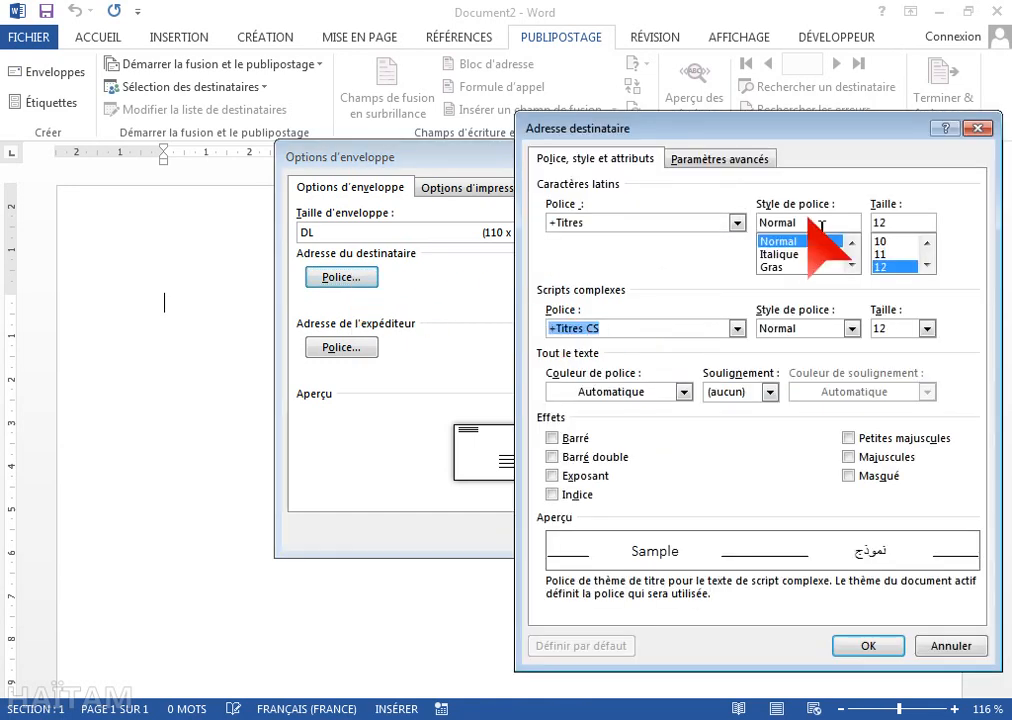
{"action": "left_click_drag", "start_coordinate": [818, 130], "coordinate": [648, 113]}
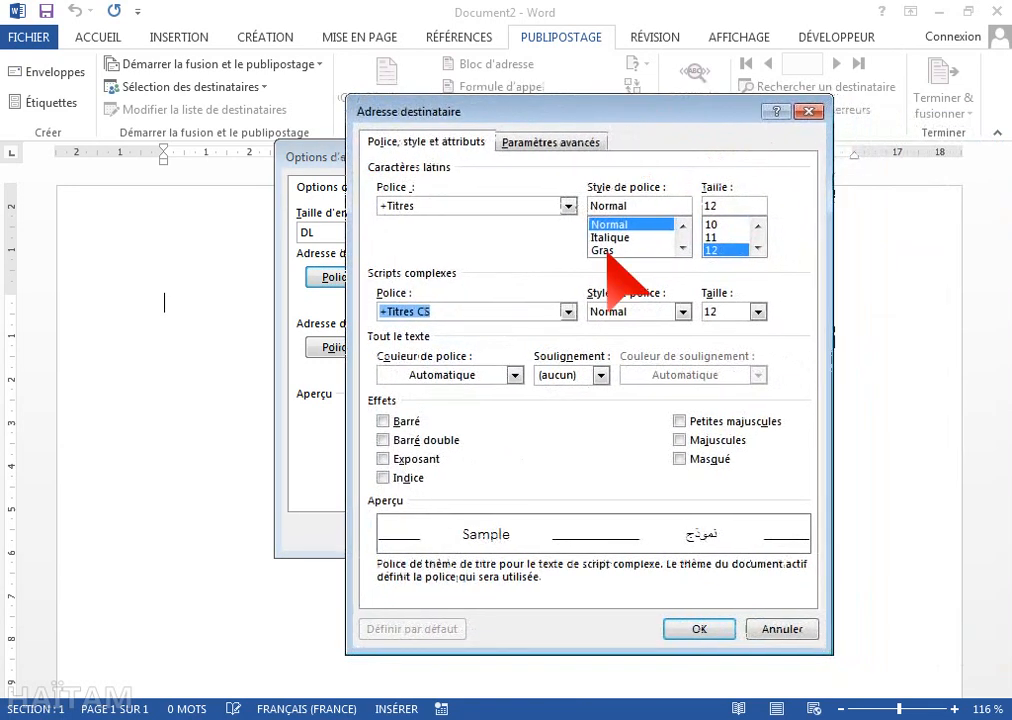
{"action": "left_click", "coordinate": [604, 250]}
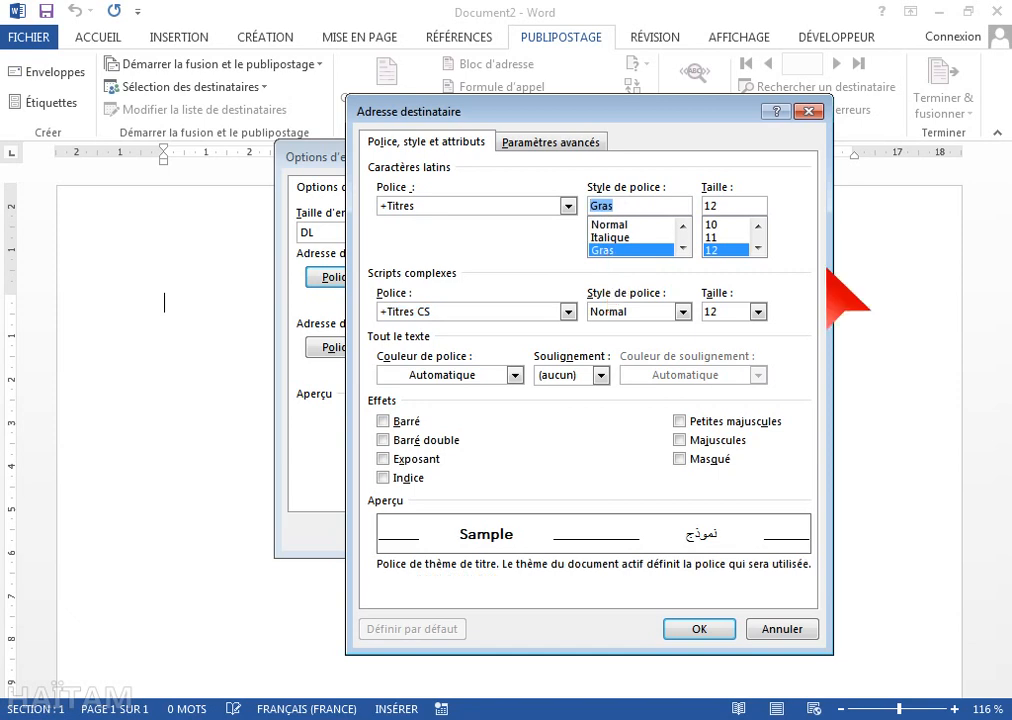
{"action": "left_click", "coordinate": [759, 249]}
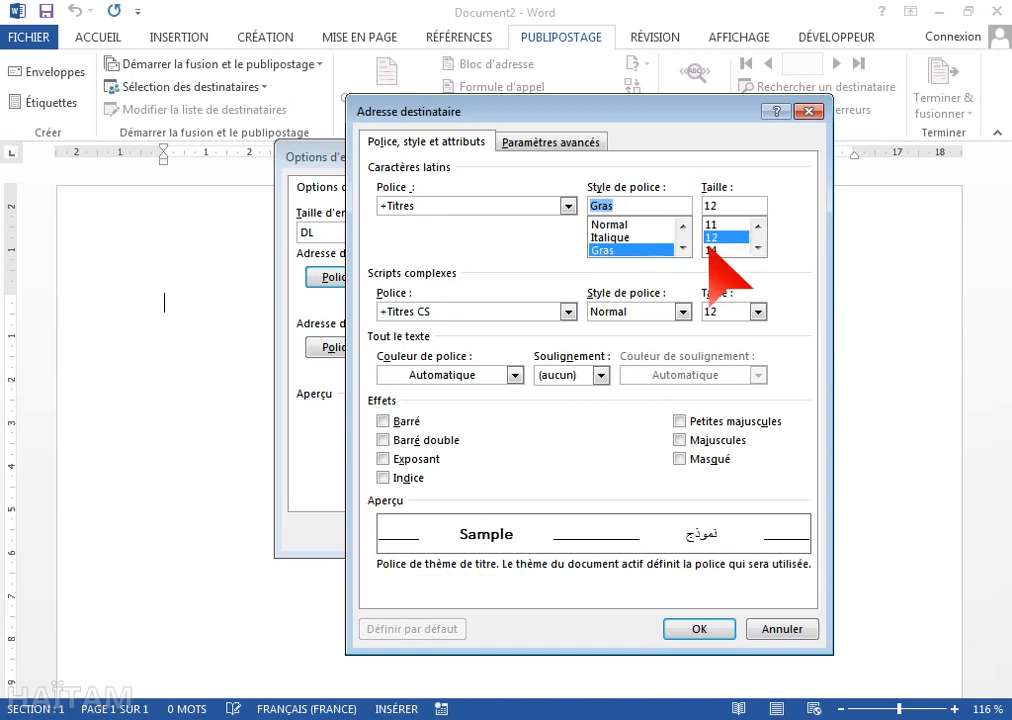
{"action": "left_click", "coordinate": [727, 251]}
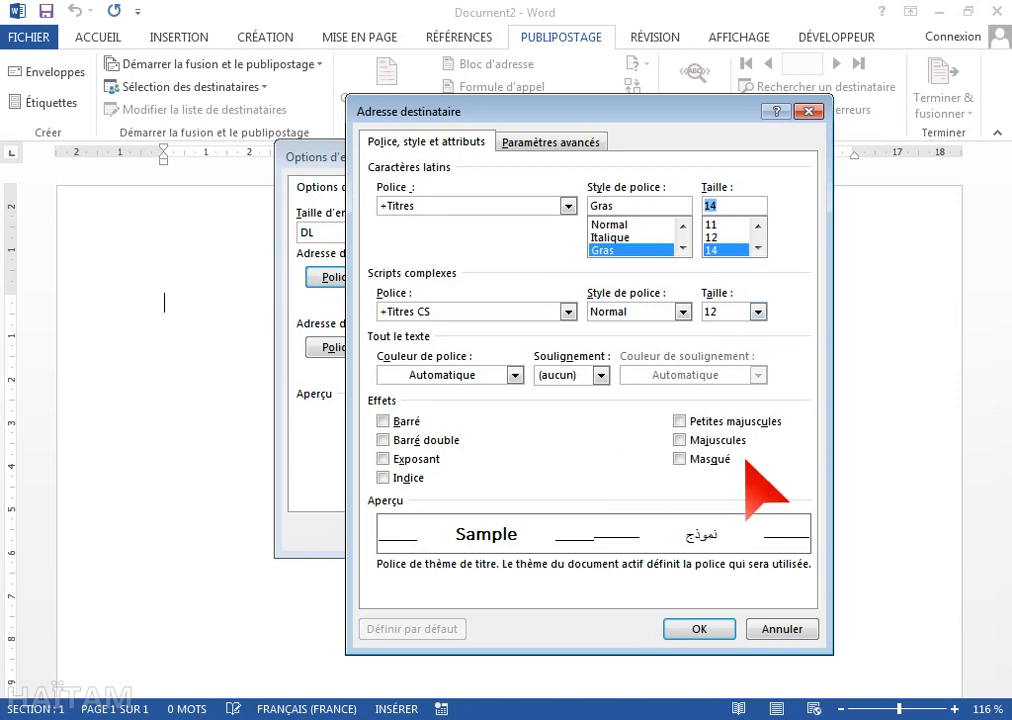
- Set the recipient address's character spacing to Étendu by 0,5 pt and apply the font settings
{"action": "left_click", "coordinate": [551, 145]}
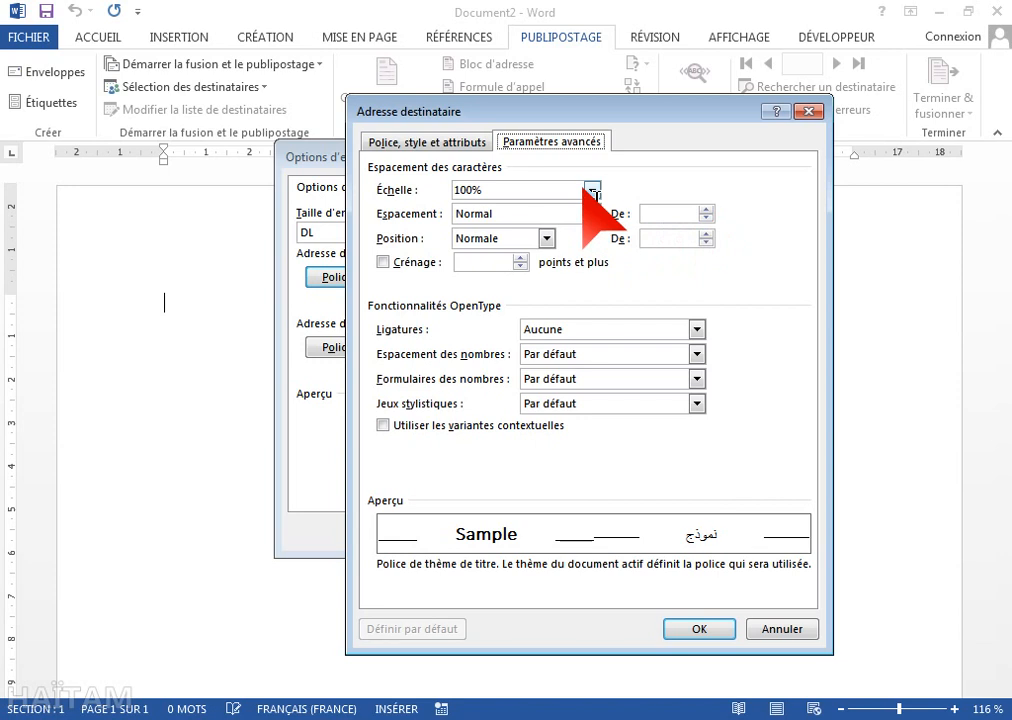
{"action": "left_click", "coordinate": [706, 210]}
{"action": "left_click", "coordinate": [706, 210]}
{"action": "left_click", "coordinate": [706, 210]}
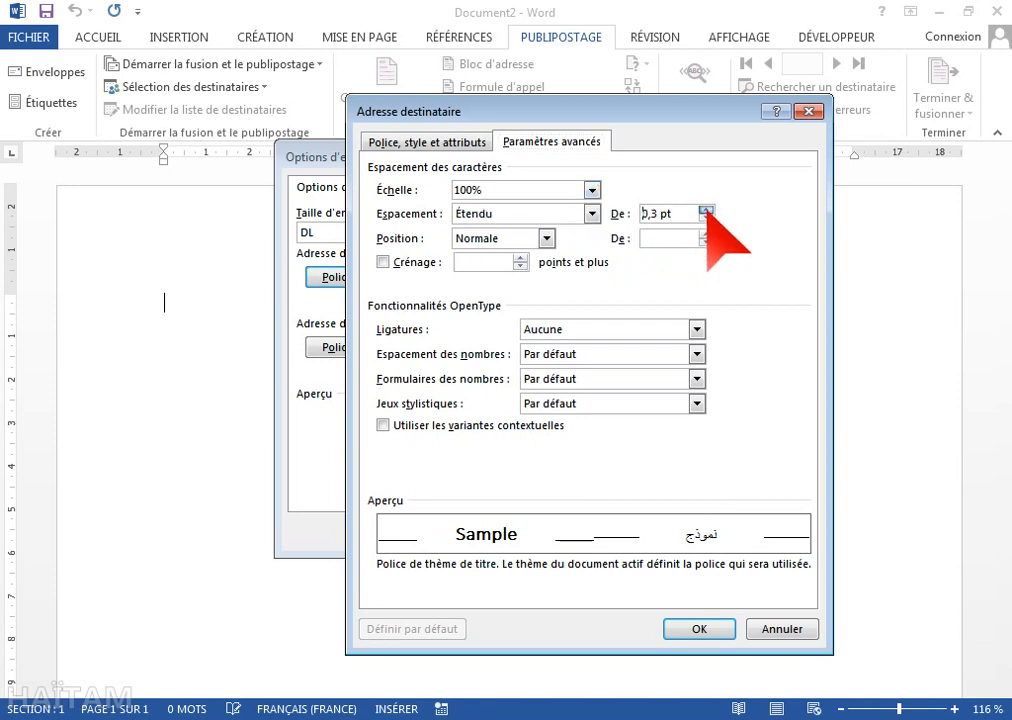
{"action": "left_click", "coordinate": [706, 210]}
{"action": "left_click", "coordinate": [706, 210]}
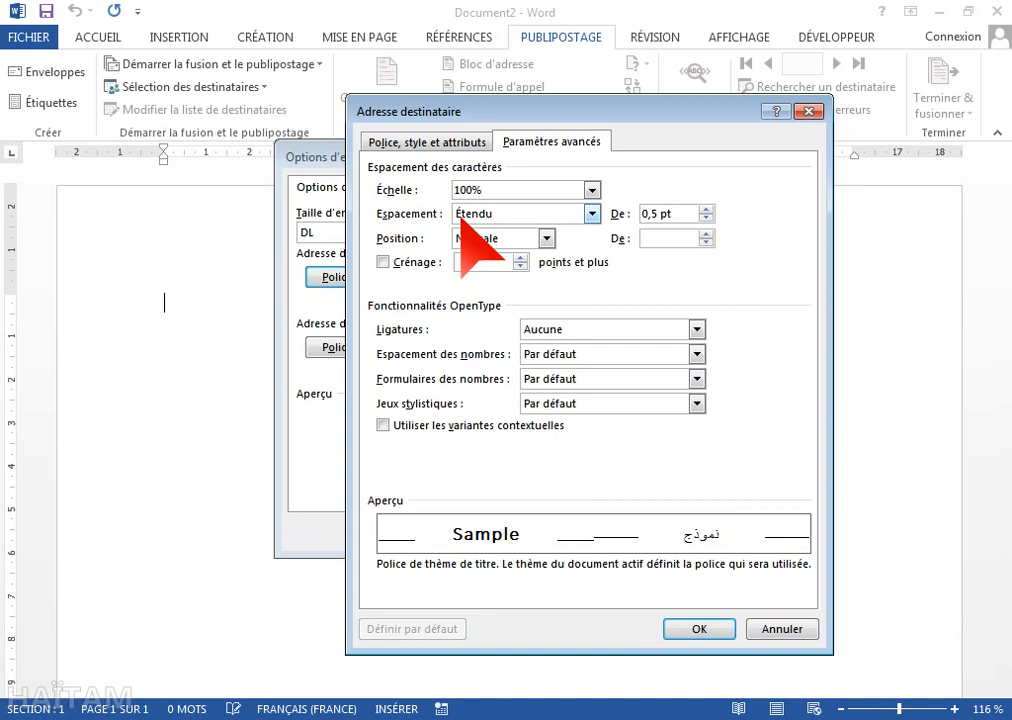
{"action": "left_click", "coordinate": [699, 629]}
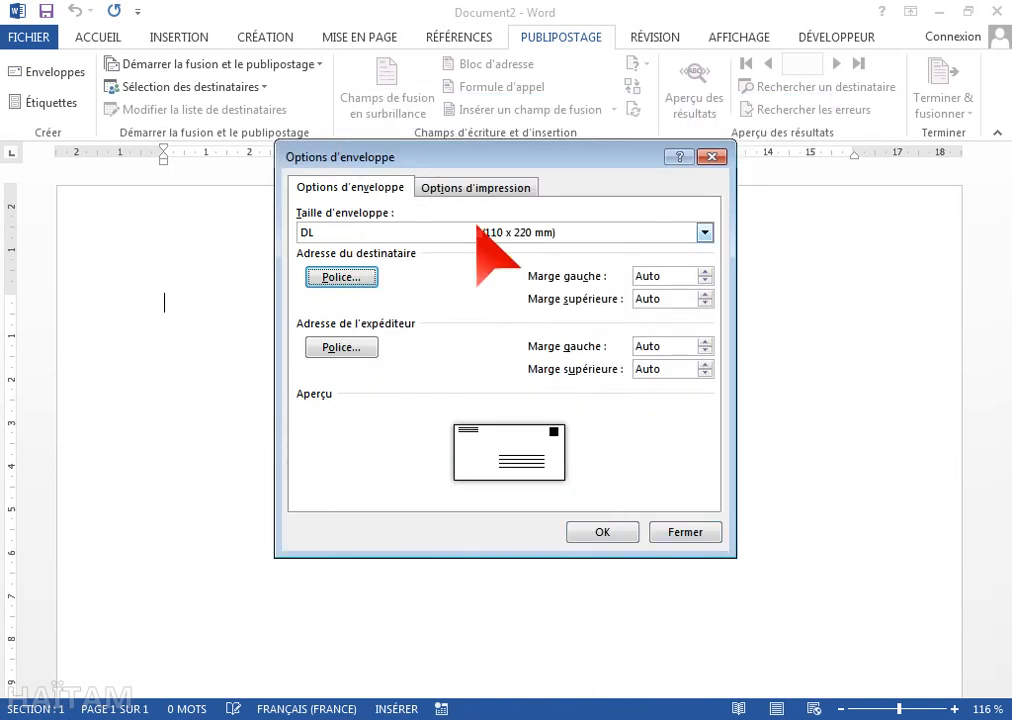
- Choose the centred lengthwise feed method with the envelope face up, and create the envelope layout
{"action": "left_click", "coordinate": [472, 185]}
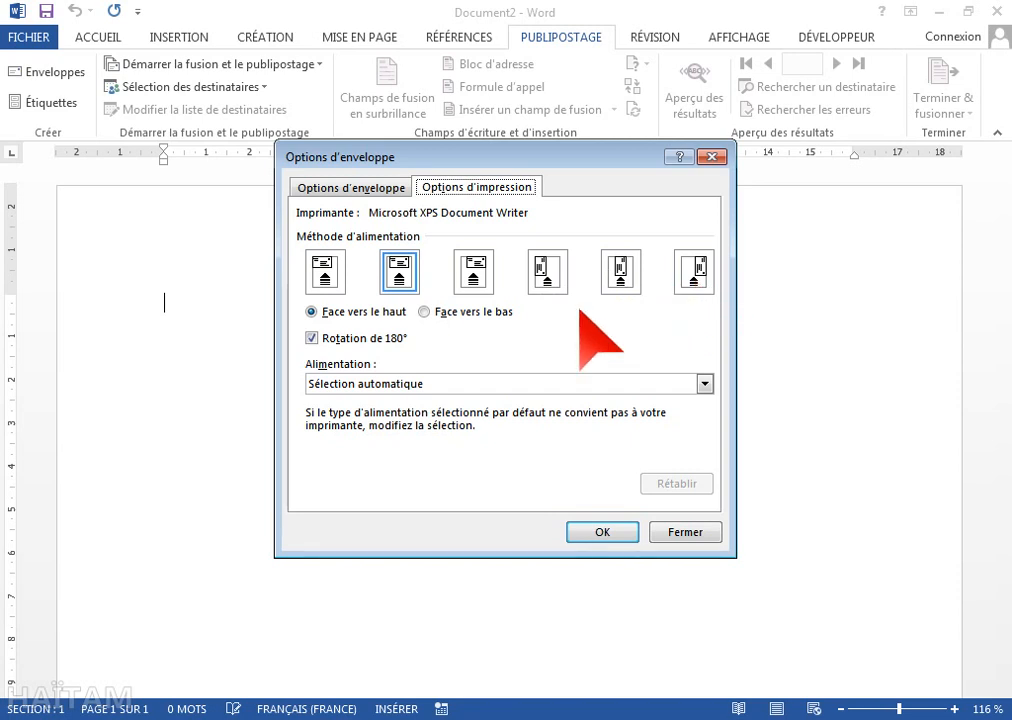
{"action": "left_click", "coordinate": [621, 276]}
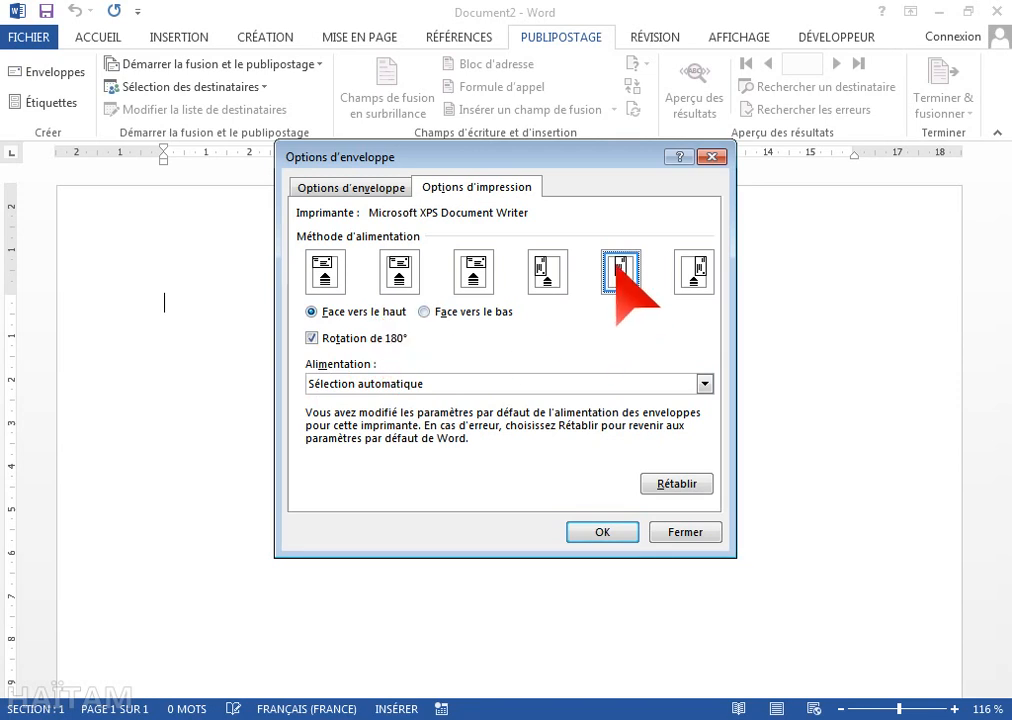
{"action": "left_click", "coordinate": [462, 312]}
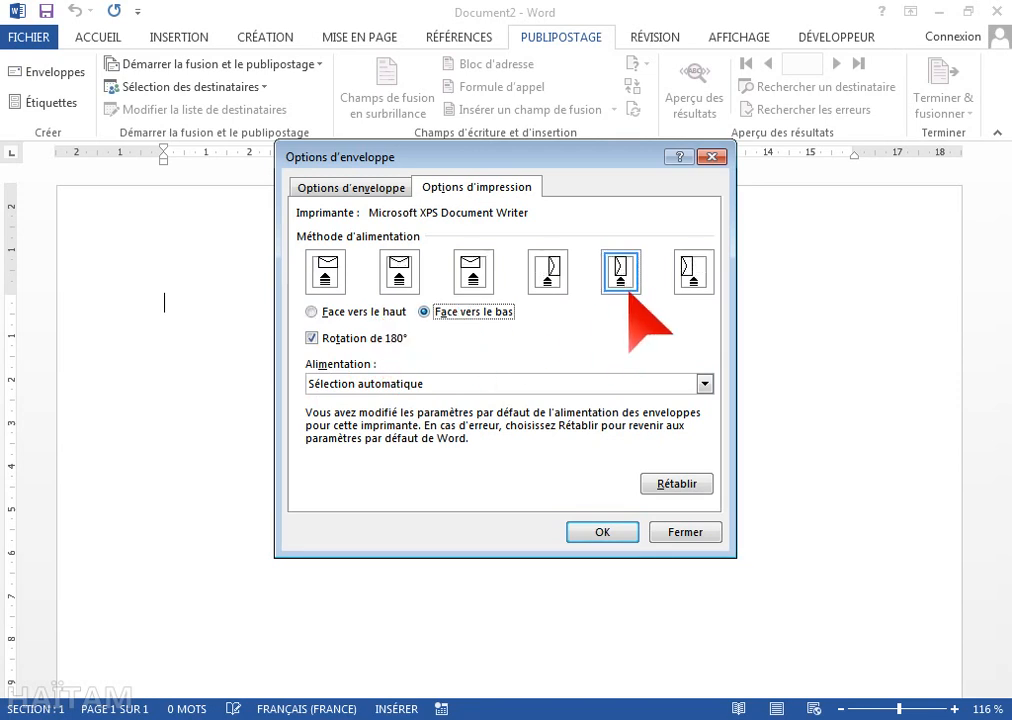
{"action": "left_click", "coordinate": [374, 314]}
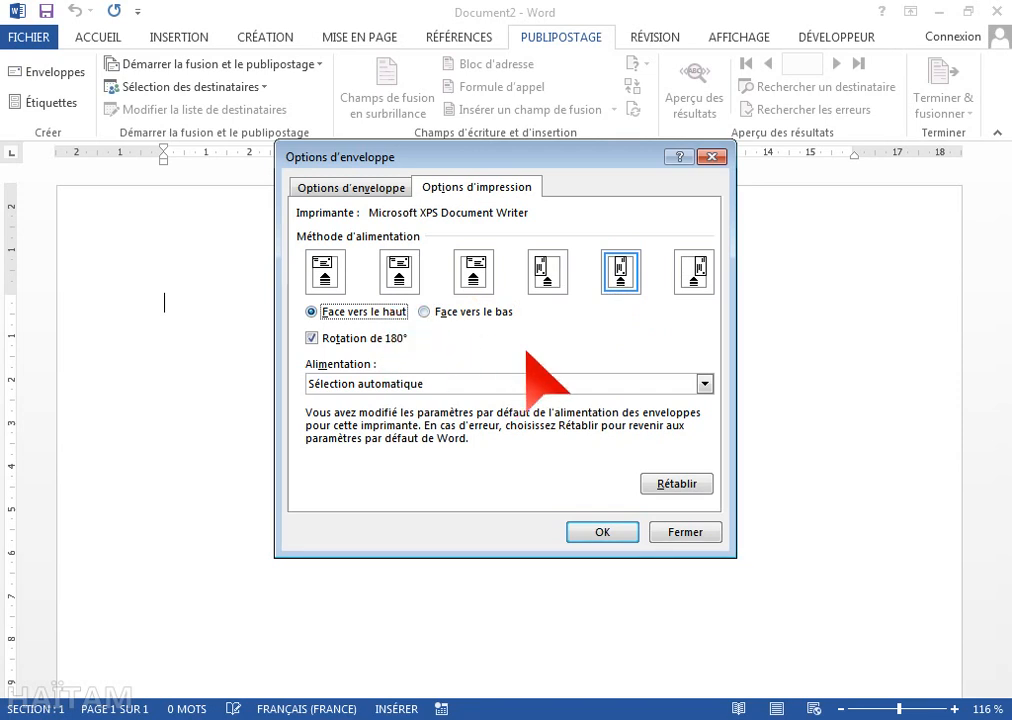
{"action": "left_click", "coordinate": [603, 531]}
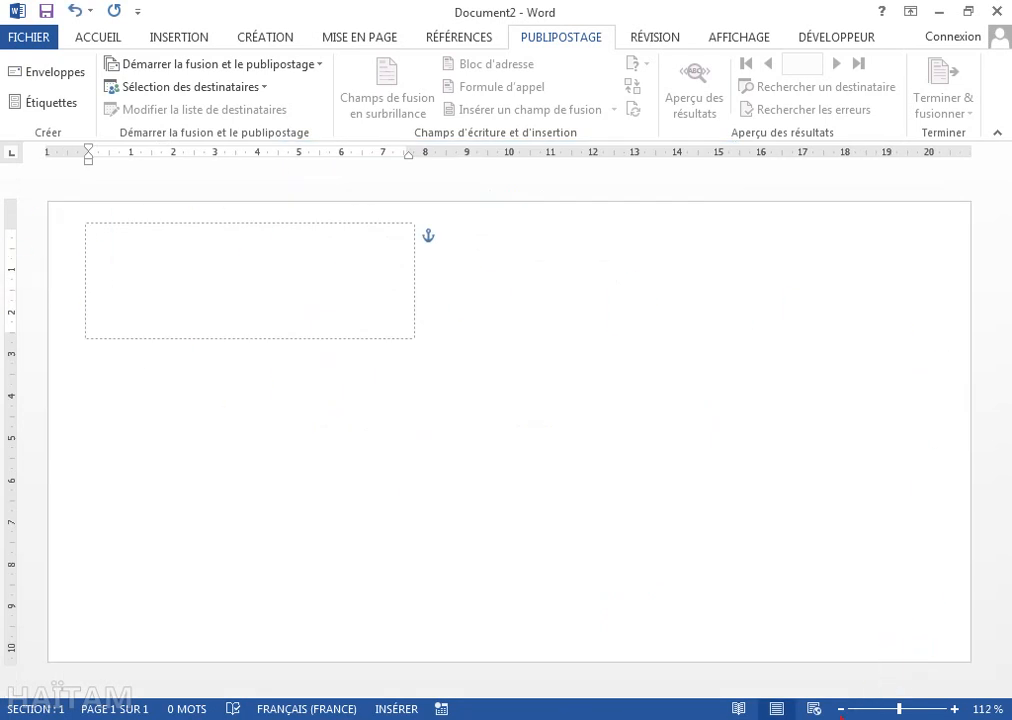
- Enter "Collège Mes Enfants" as the first line of the envelope's sender address block
{"action": "left_click", "coordinate": [840, 709]}
{"action": "left_click", "coordinate": [840, 709]}
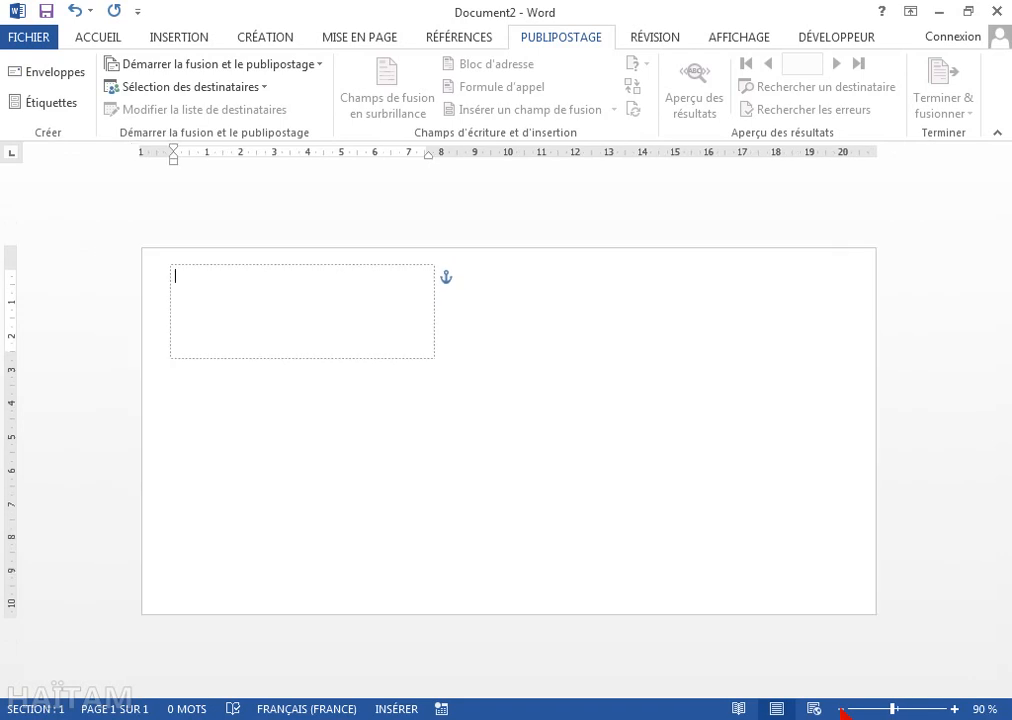
{"action": "left_click", "coordinate": [955, 709]}
{"action": "left_click", "coordinate": [955, 709]}
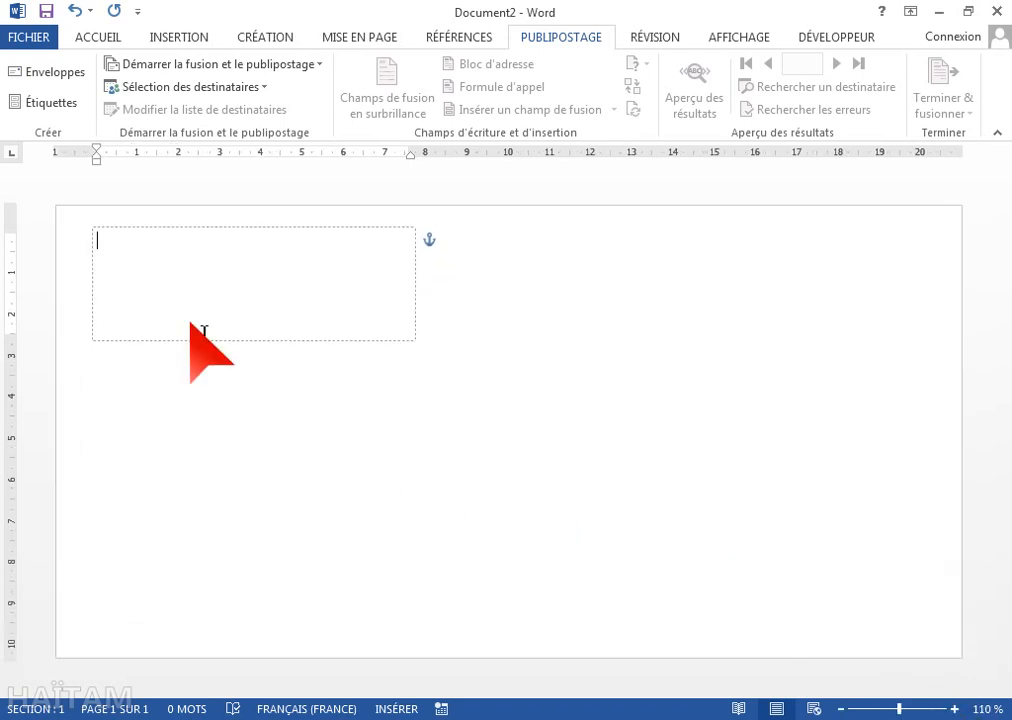
{"action": "left_click", "coordinate": [207, 320]}
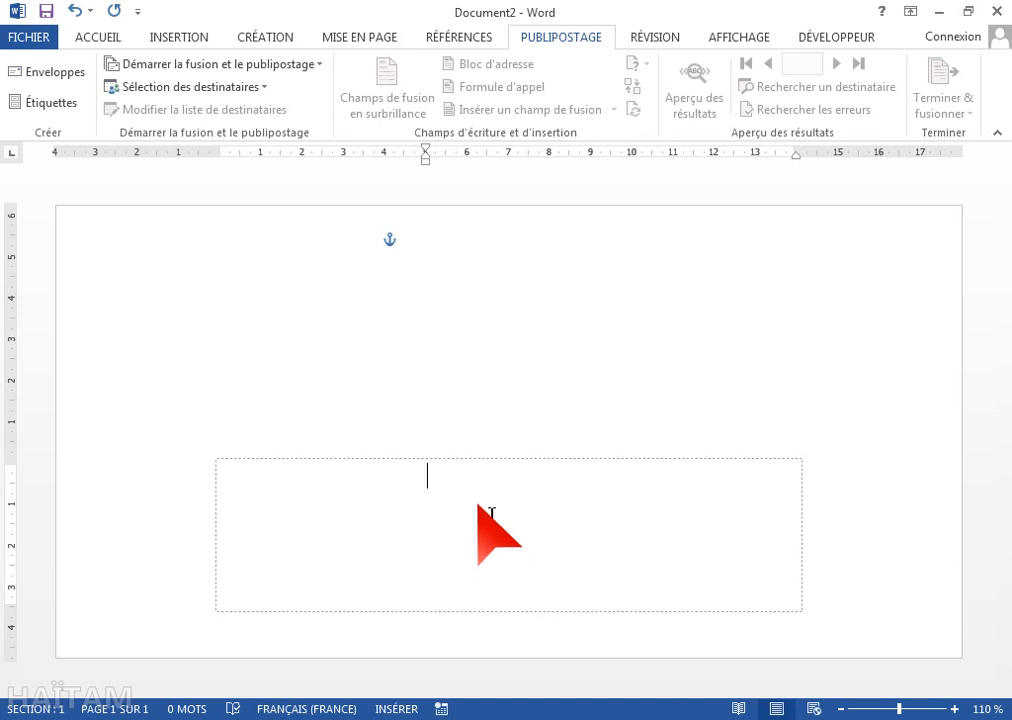
{"action": "left_click", "coordinate": [235, 266]}
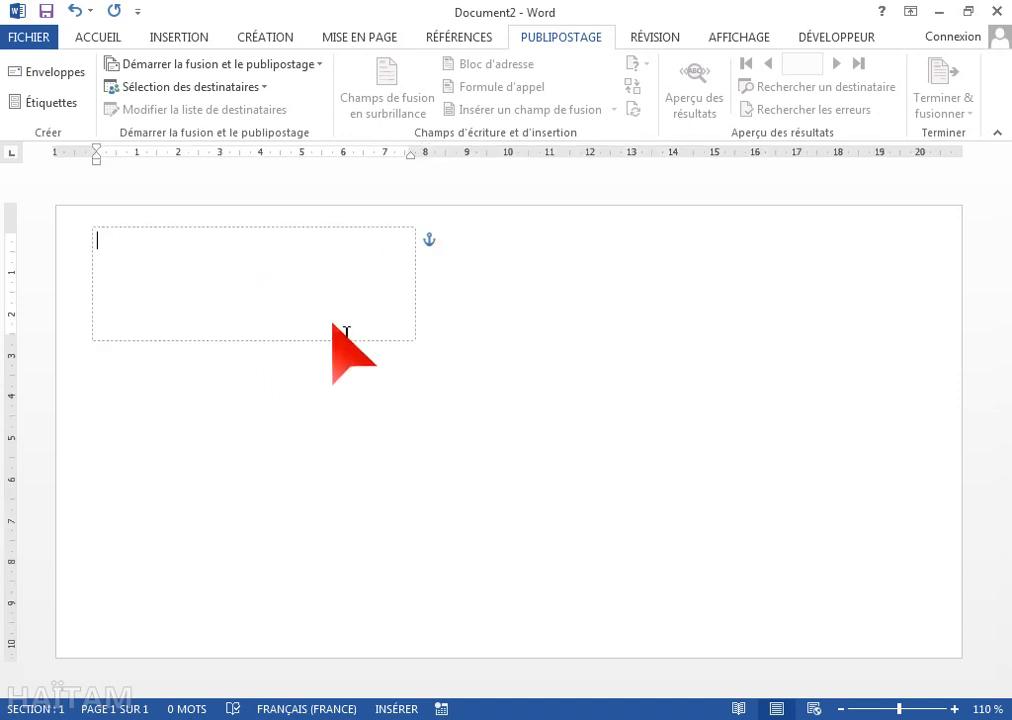
{"action": "type", "text": "C"}
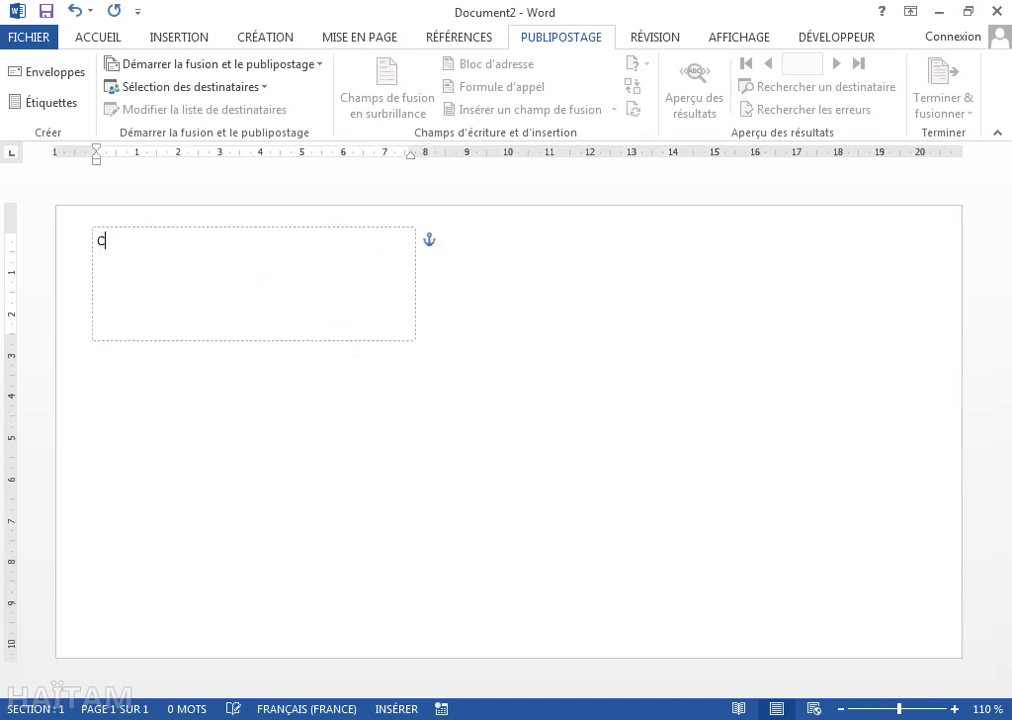
{"action": "type", "text": "ollège"}
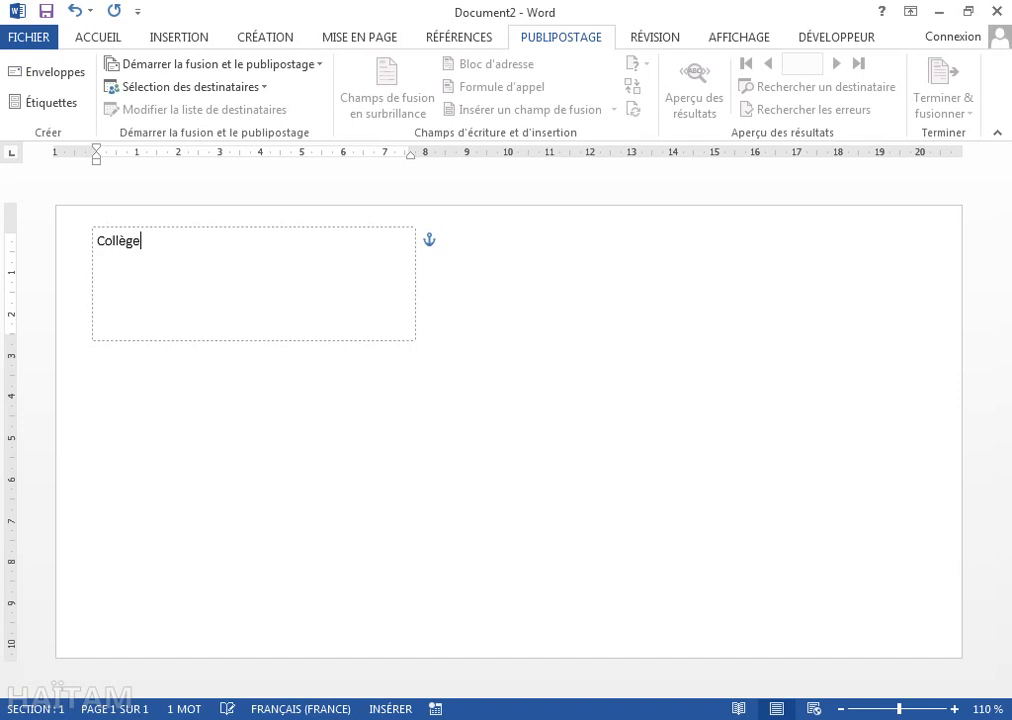
{"action": "type", "text": " Mes "}
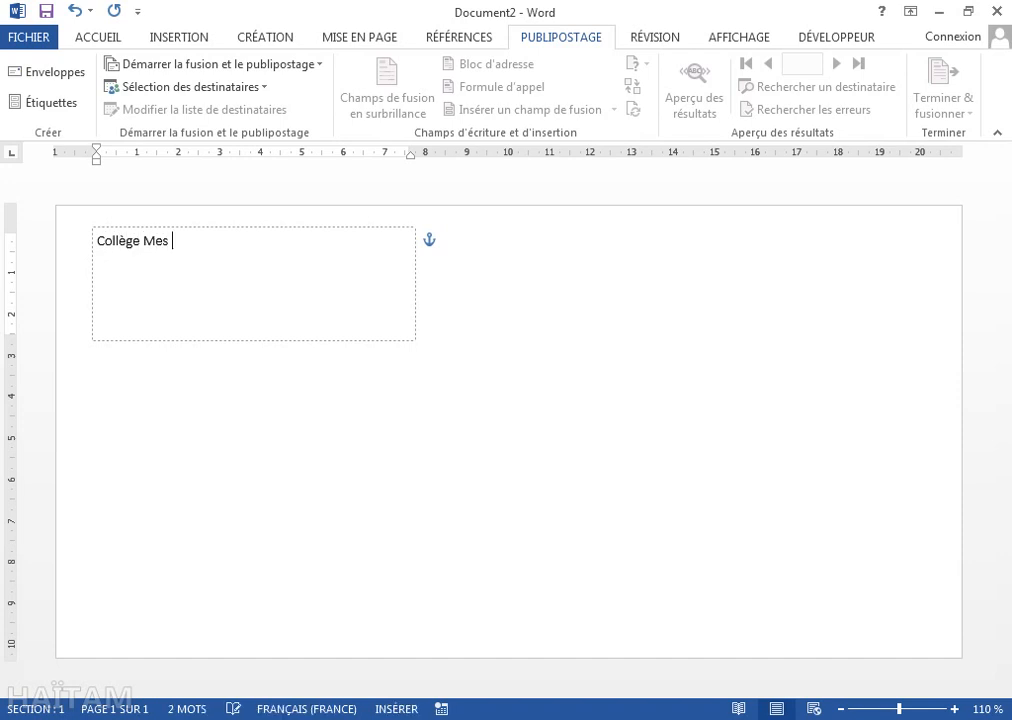
{"action": "type", "text": "Enfants"}
{"action": "key", "text": "Return"}
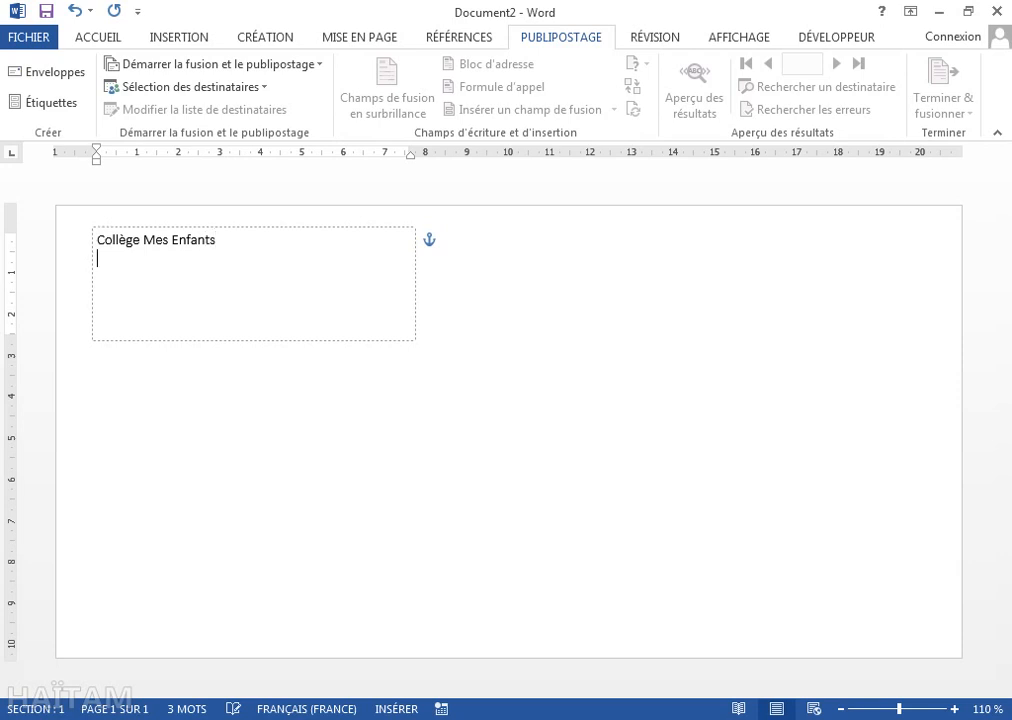
- Add the lines "Adresse du collège" and "Téléphone du collège" below the school name in the sender block
{"action": "type", "text": "Adresse du coll"}
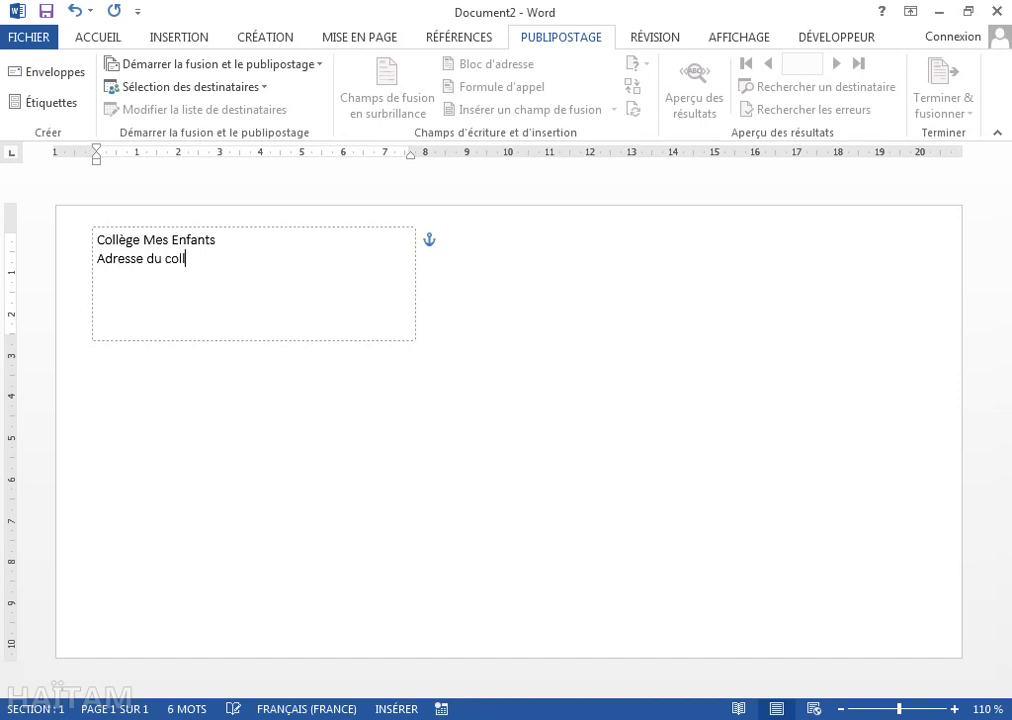
{"action": "type", "text": "ège"}
{"action": "key", "text": "Return"}
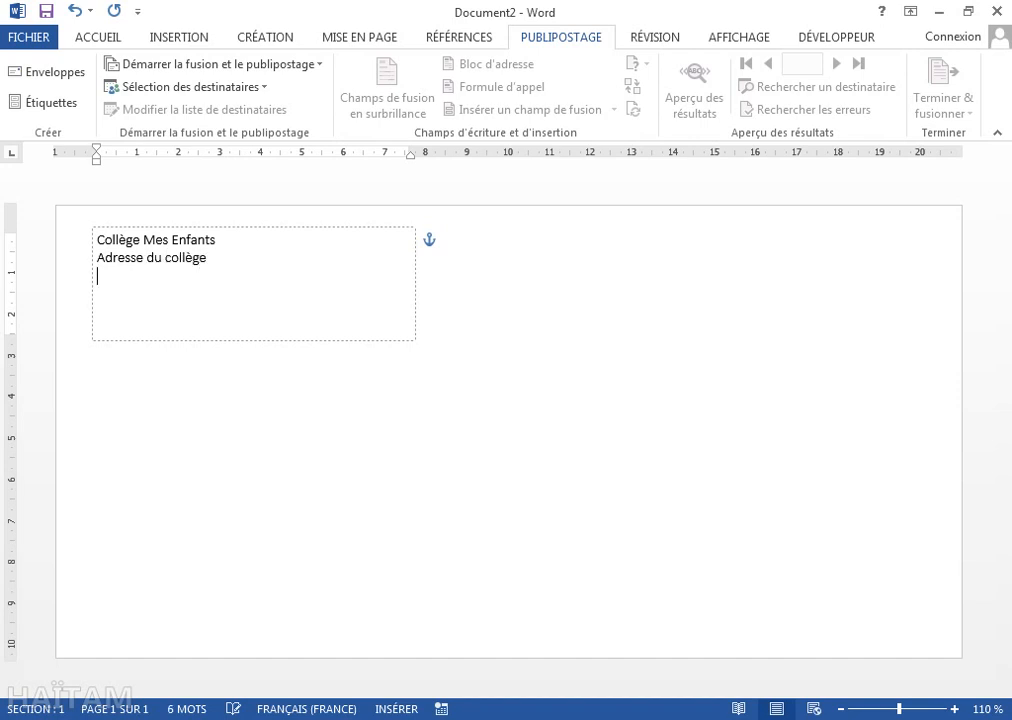
{"action": "type", "text": "Téléphone du c"}
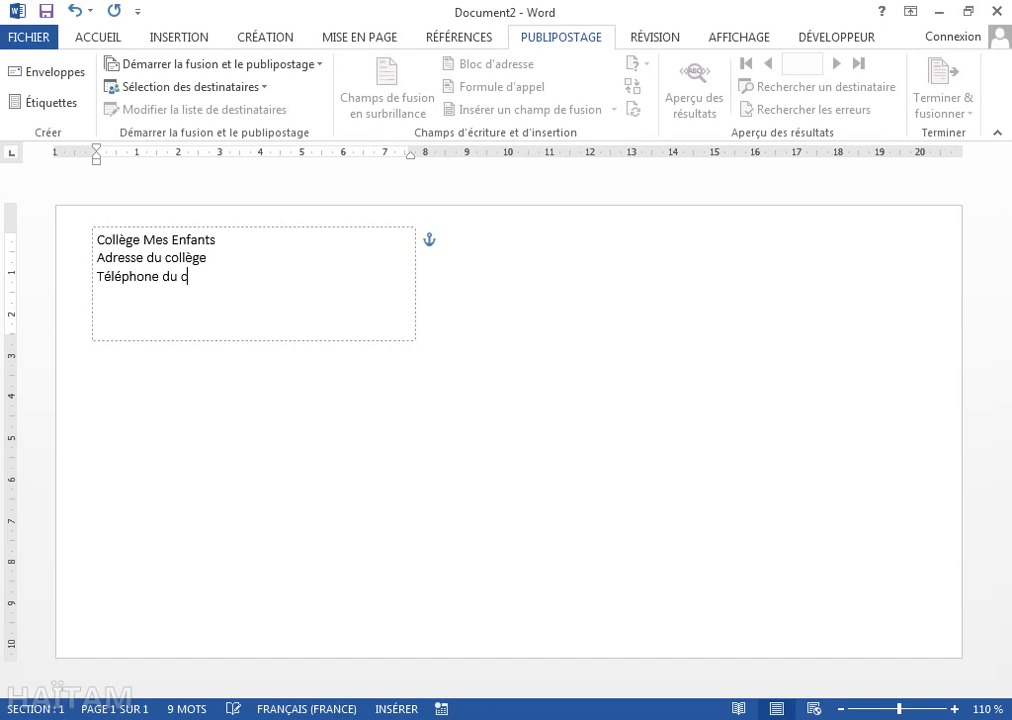
{"action": "type", "text": "ollège"}
- Make the three sender address lines bold at size 11, and place the cursor in the recipient address block
{"action": "left_click_drag", "start_coordinate": [226, 279], "coordinate": [90, 135]}
{"action": "left_click", "coordinate": [108, 38]}
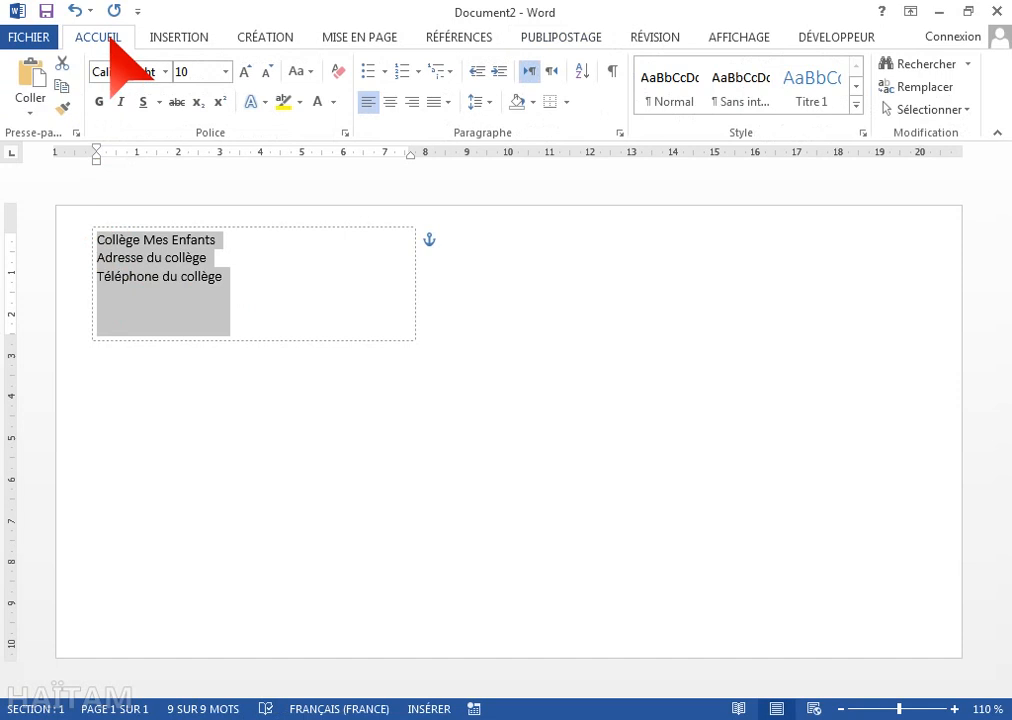
{"action": "left_click", "coordinate": [99, 101]}
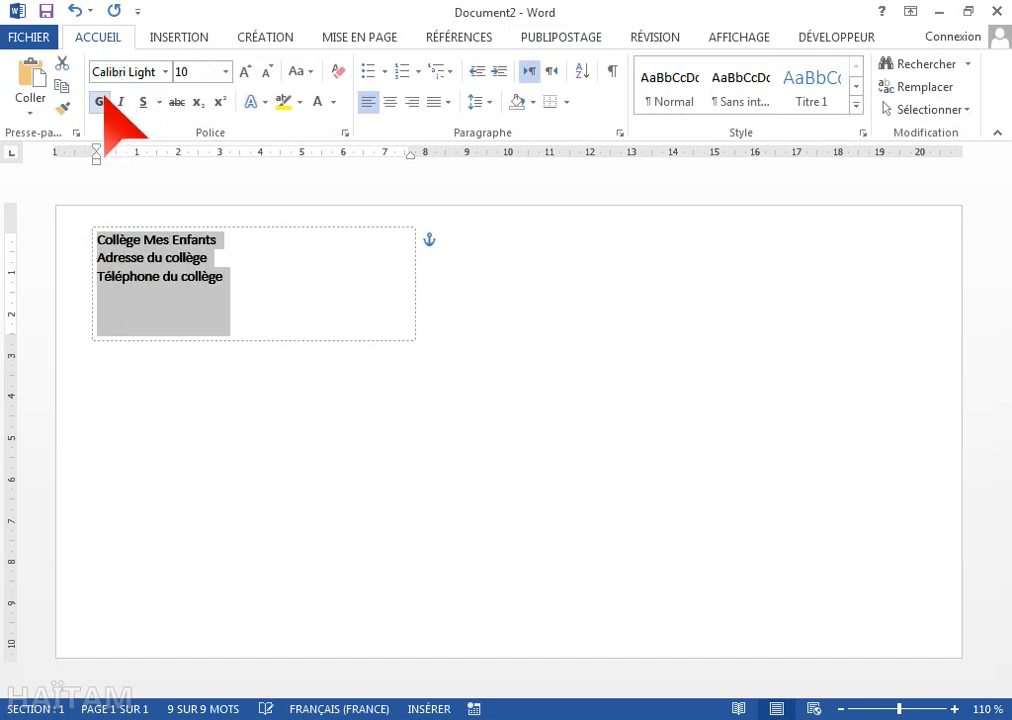
{"action": "left_click", "coordinate": [245, 71]}
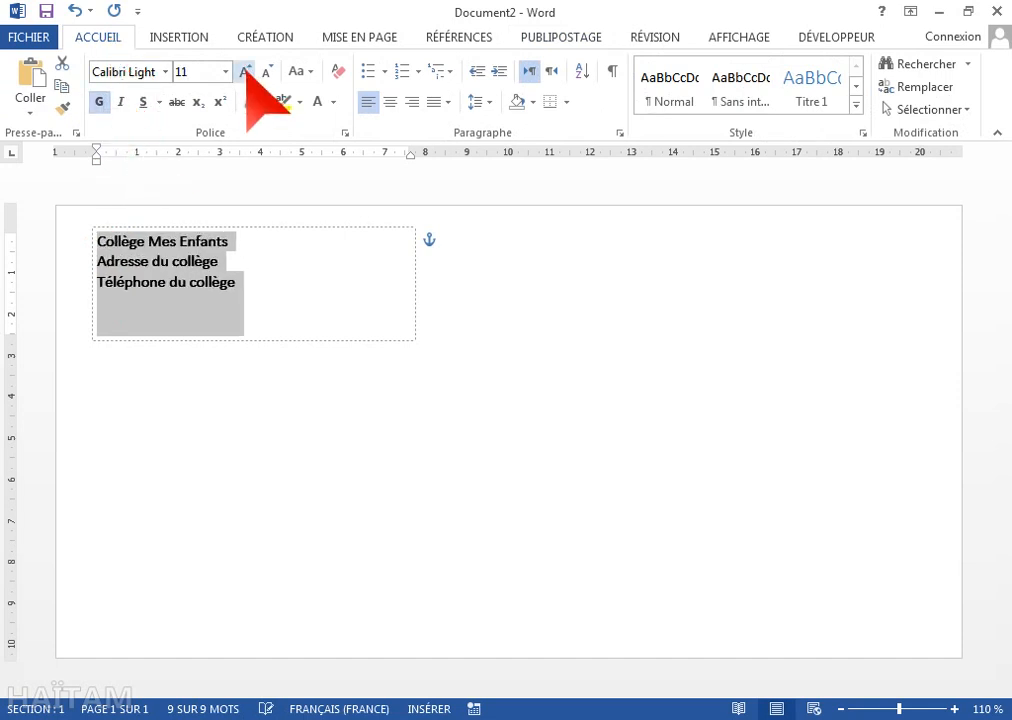
{"action": "left_click", "coordinate": [483, 510]}
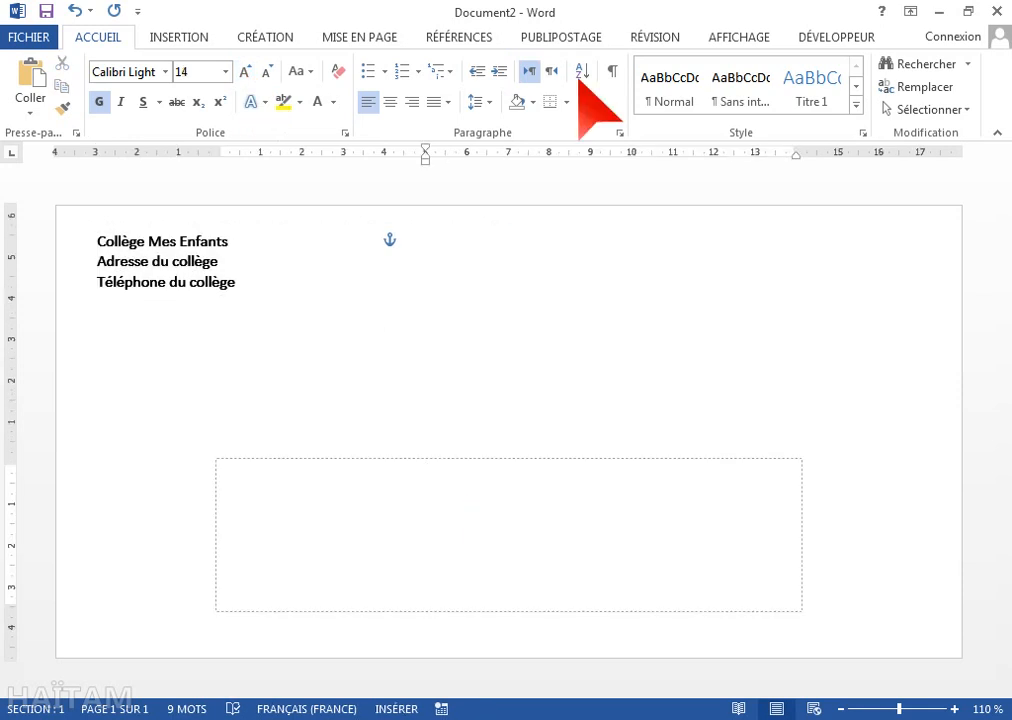
- Attach the sheet Liste des élèves$ from Base de données.xlsx in the folder Cours 4 - Enveloppes et étiquettes as the envelope's recipient list
{"action": "left_click", "coordinate": [574, 40]}
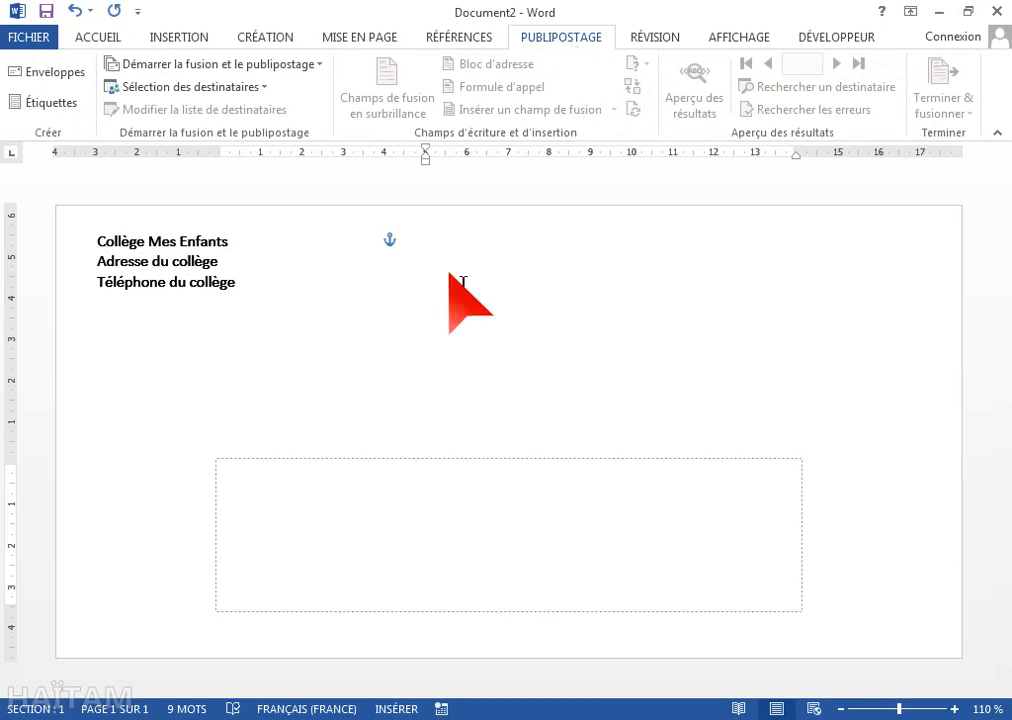
{"action": "left_click", "coordinate": [255, 64]}
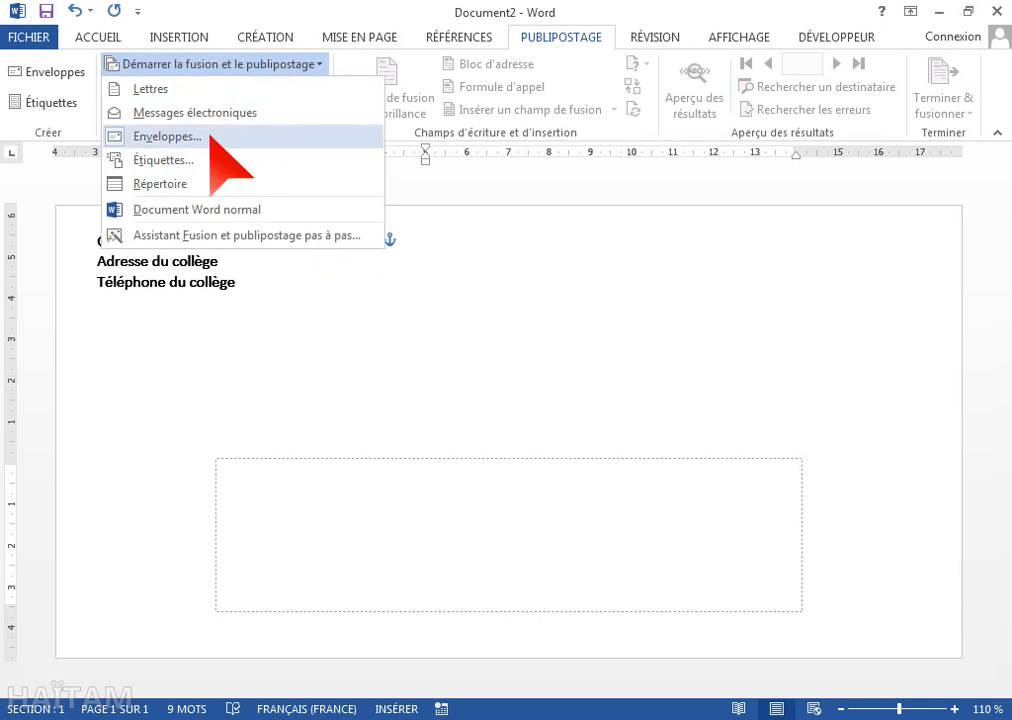
{"action": "left_click", "coordinate": [275, 66]}
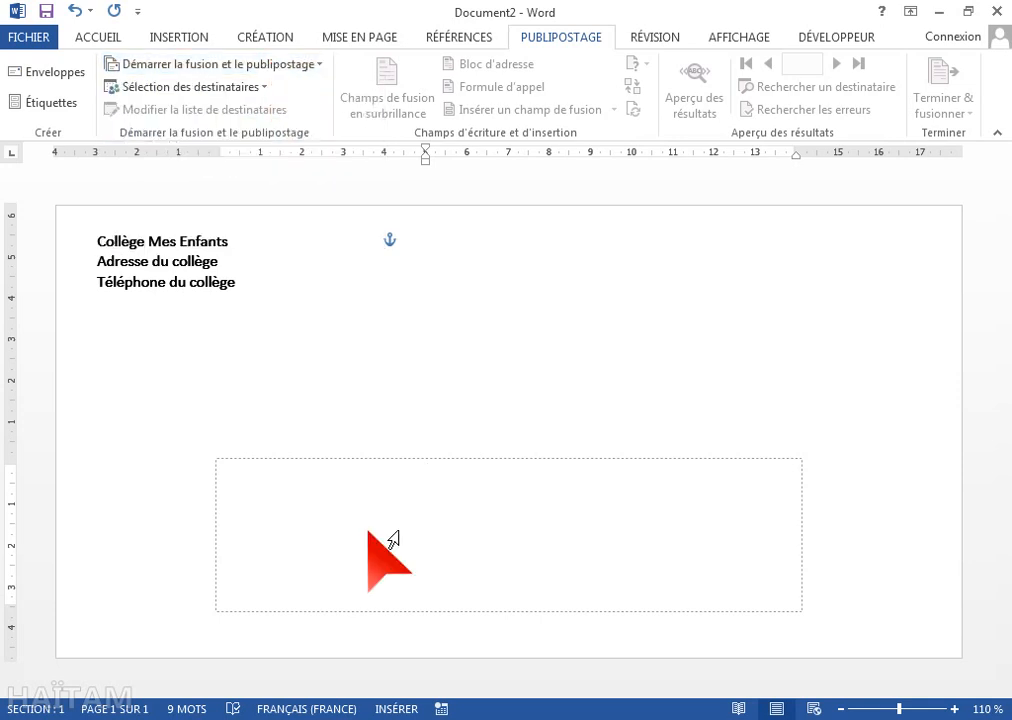
{"action": "left_click", "coordinate": [243, 89]}
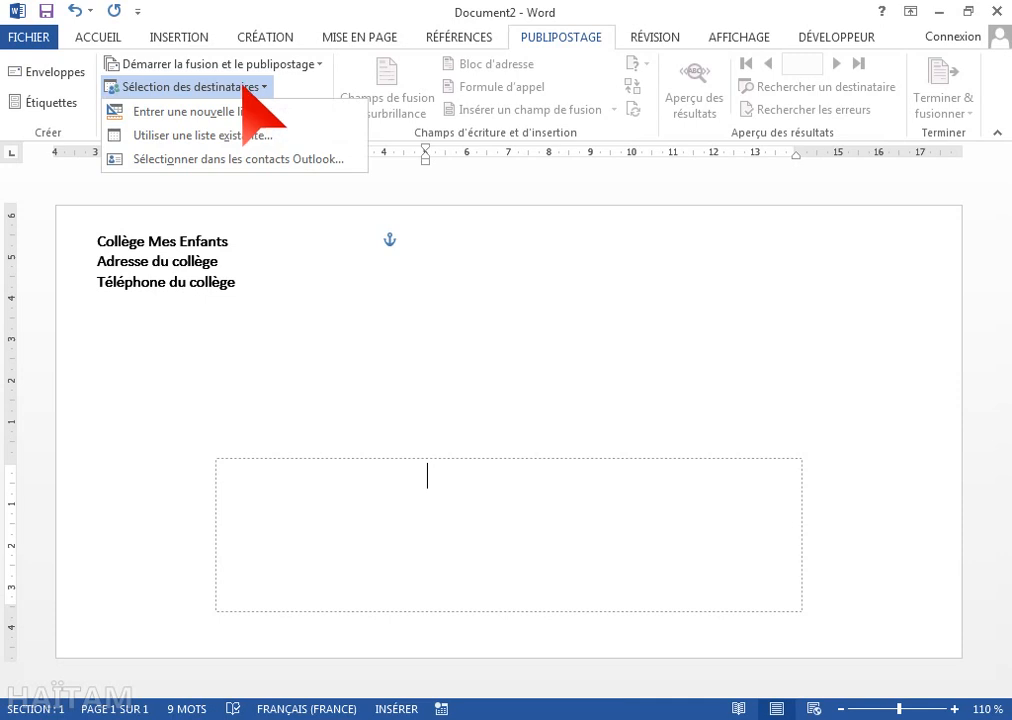
{"action": "left_click", "coordinate": [289, 134]}
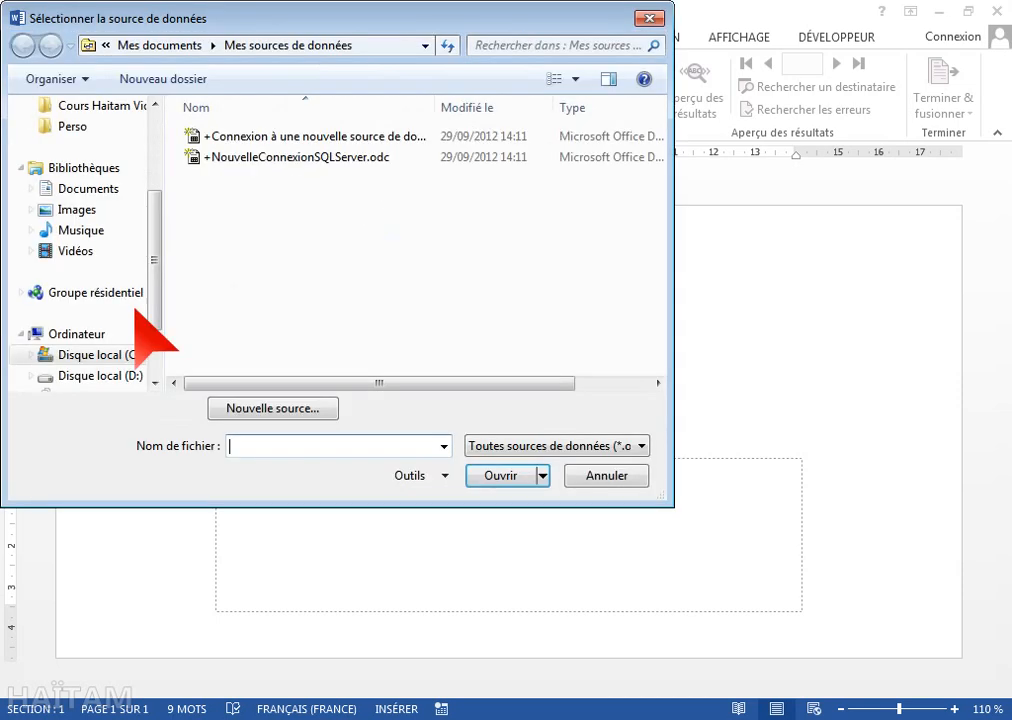
{"action": "left_click", "coordinate": [120, 106]}
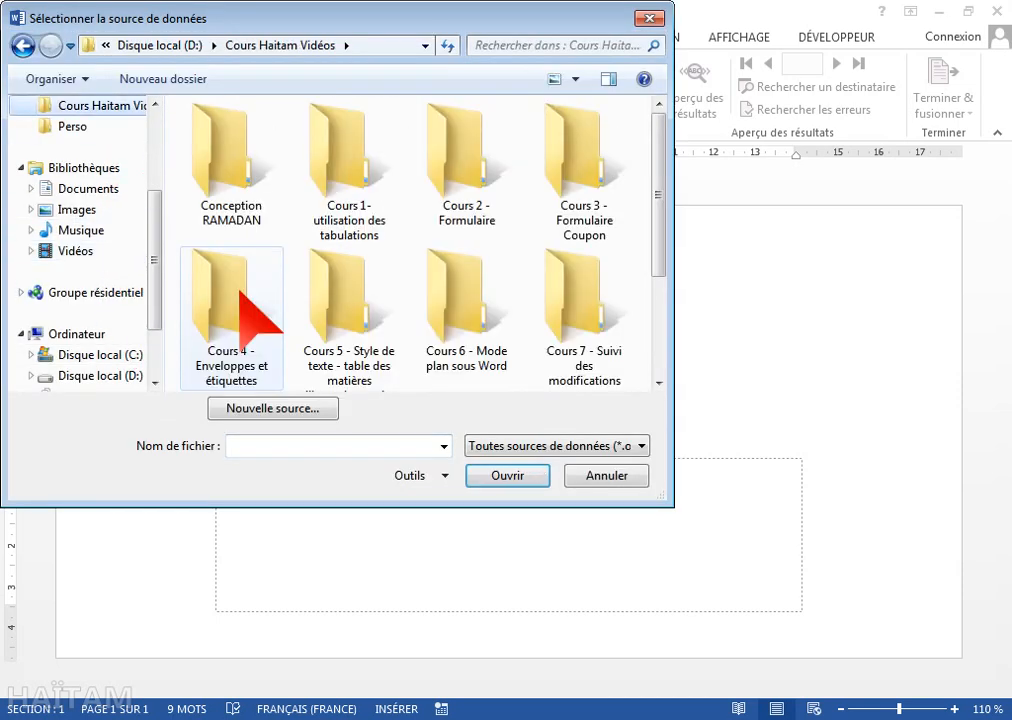
{"action": "double_click", "coordinate": [240, 291]}
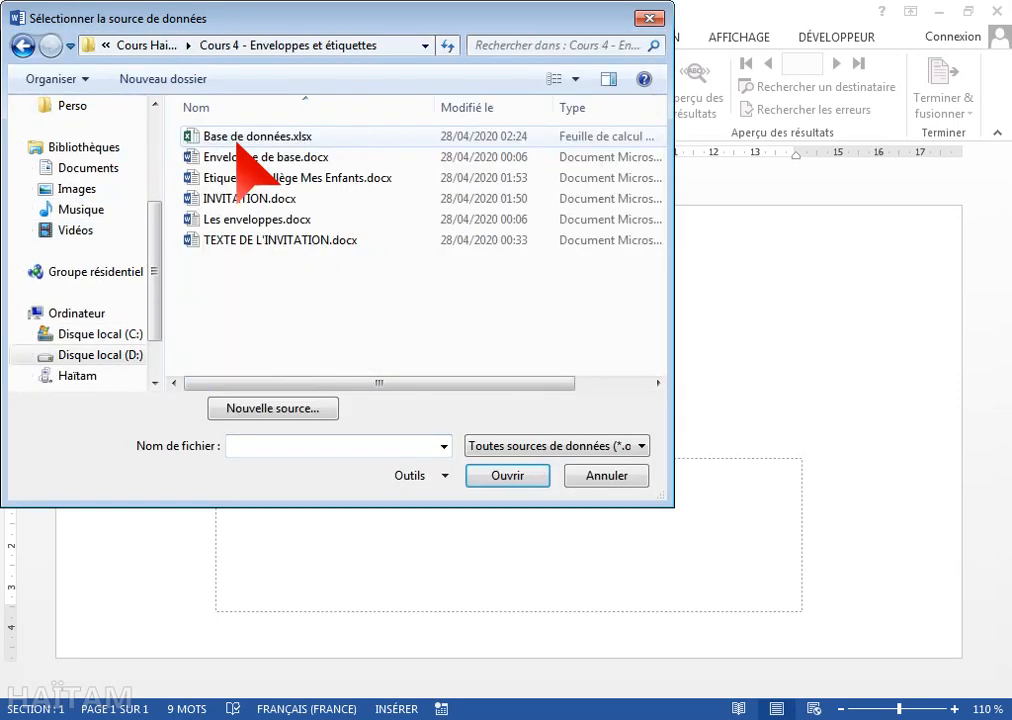
{"action": "double_click", "coordinate": [312, 135]}
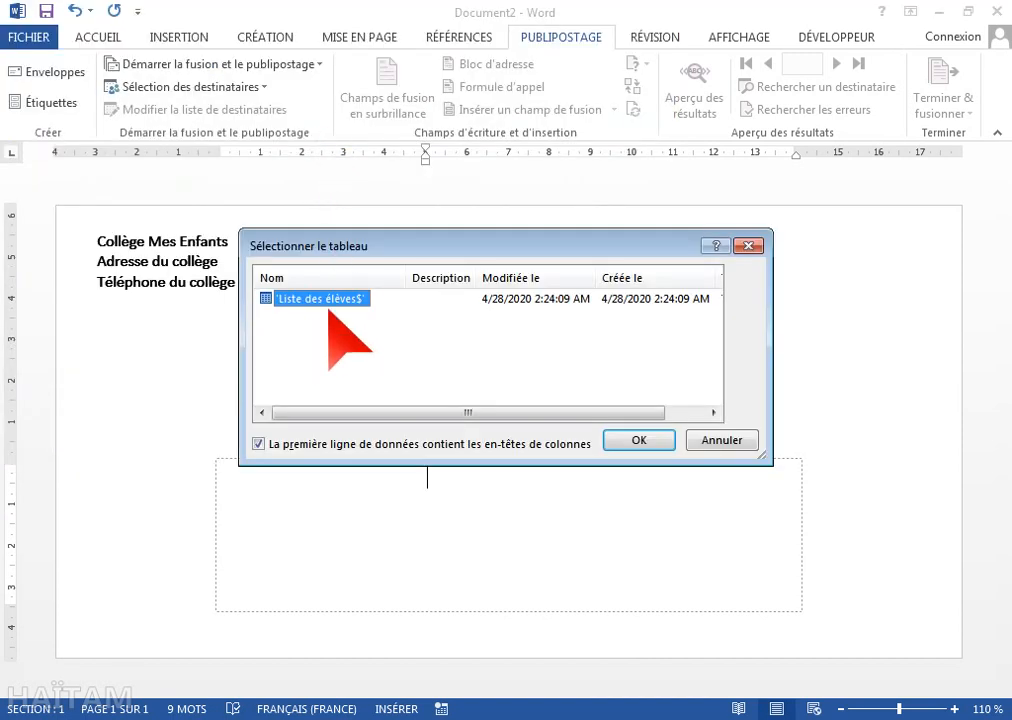
{"action": "left_click", "coordinate": [640, 441]}
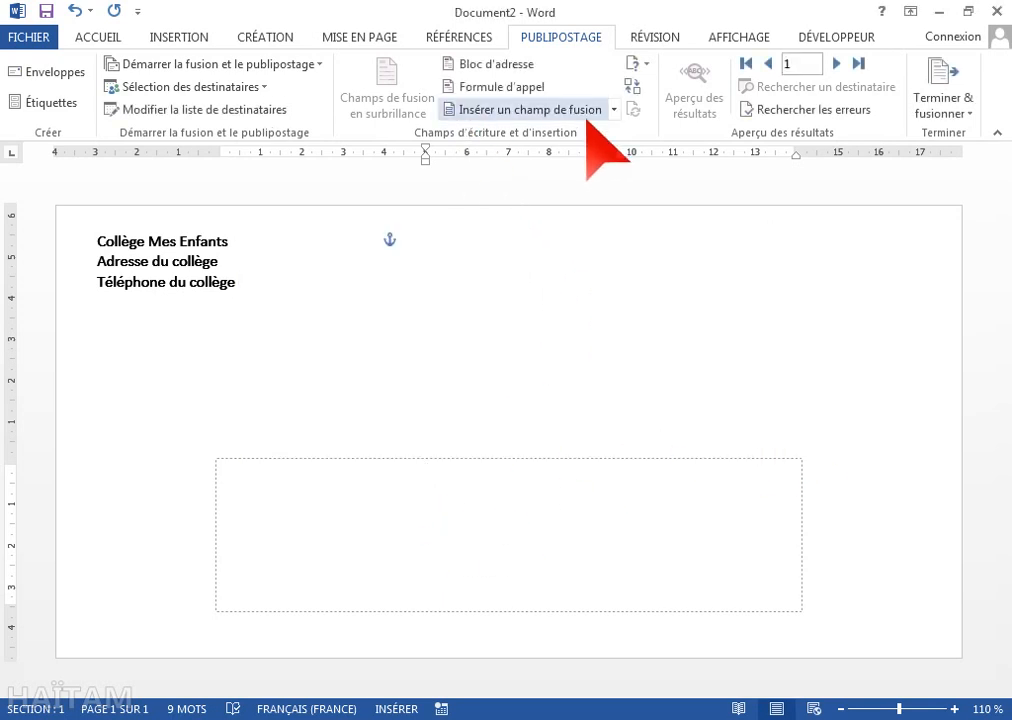
- Insert the merge fields Nom and Prénom, separated by a space, on the first line of the recipient block
{"action": "left_click", "coordinate": [613, 110]}
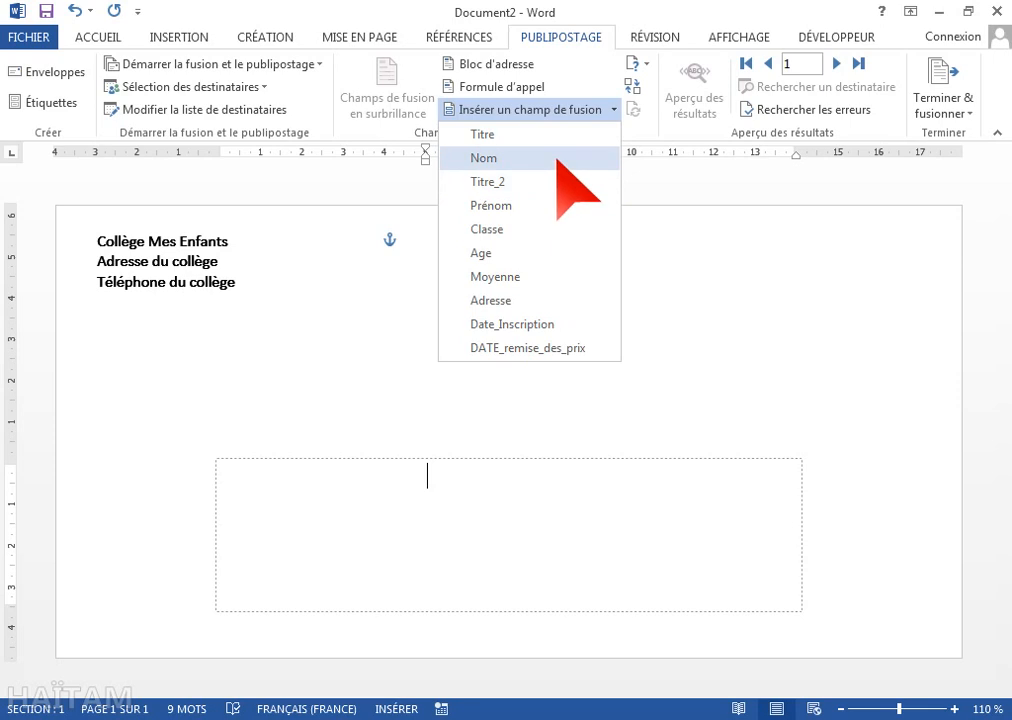
{"action": "left_click", "coordinate": [558, 160]}
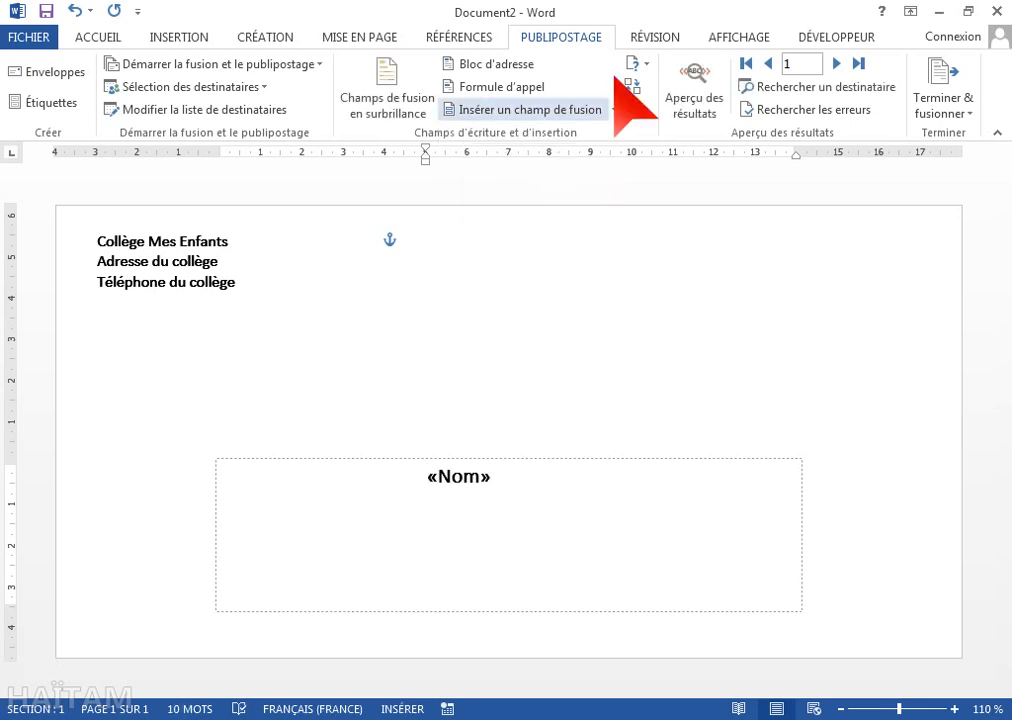
{"action": "type", "text": "n"}
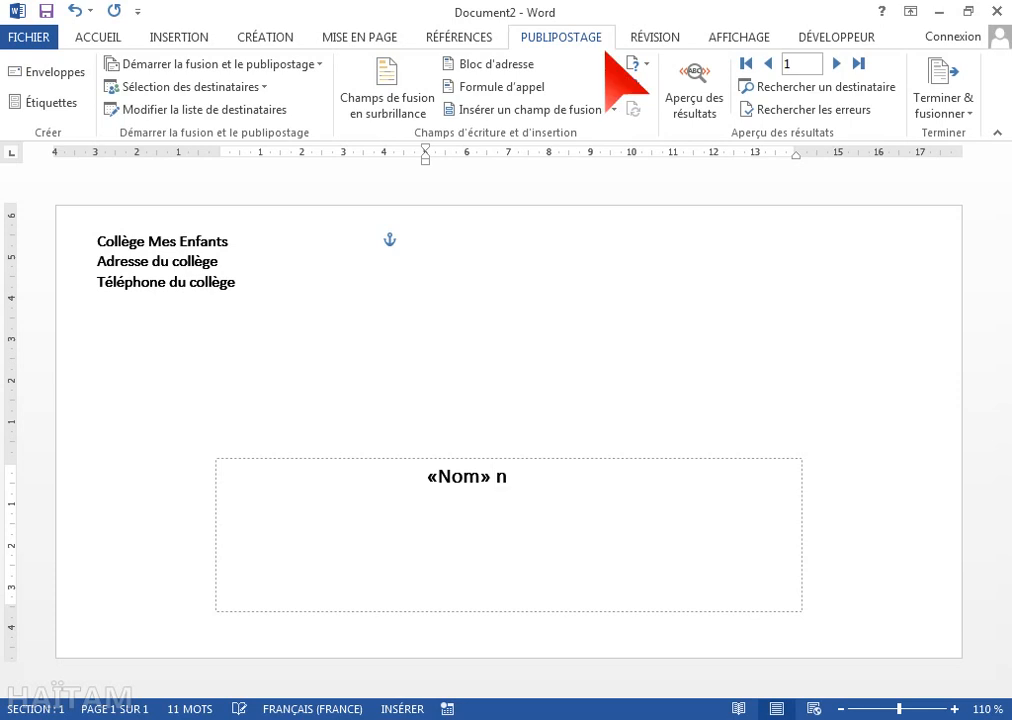
{"action": "key", "text": "BackSpace"}
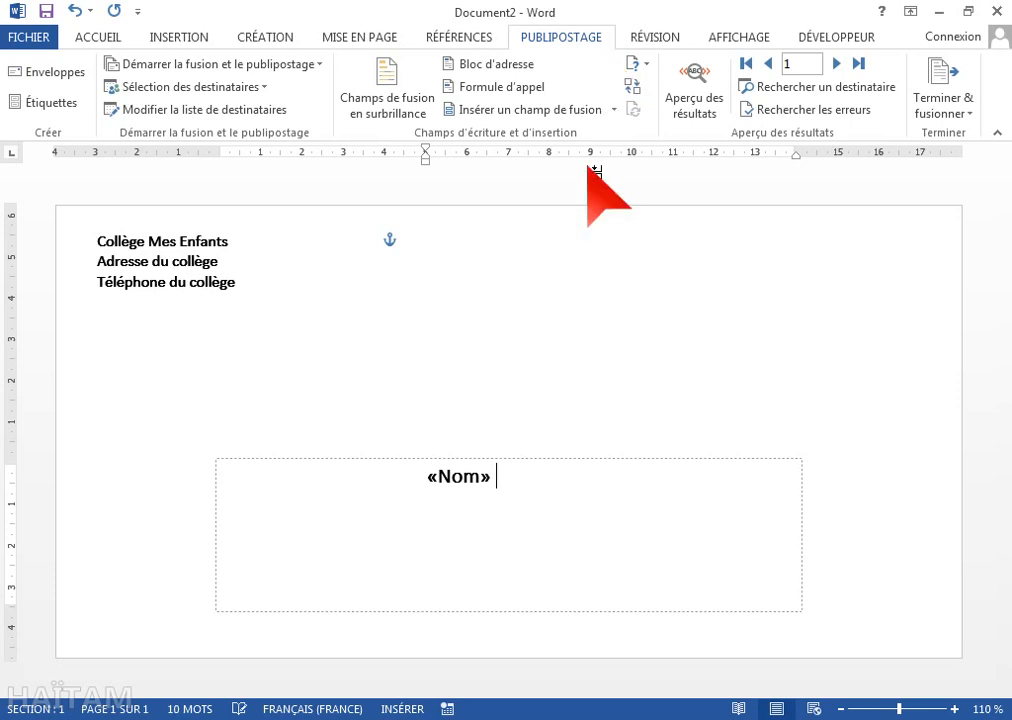
{"action": "left_click", "coordinate": [615, 108]}
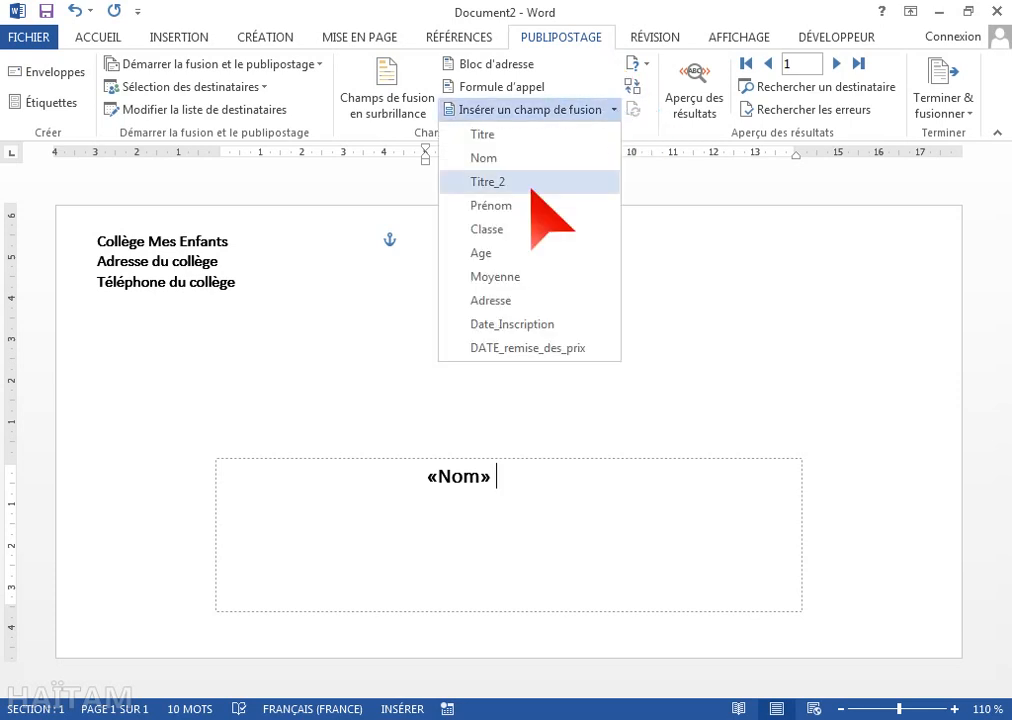
{"action": "left_click", "coordinate": [533, 205]}
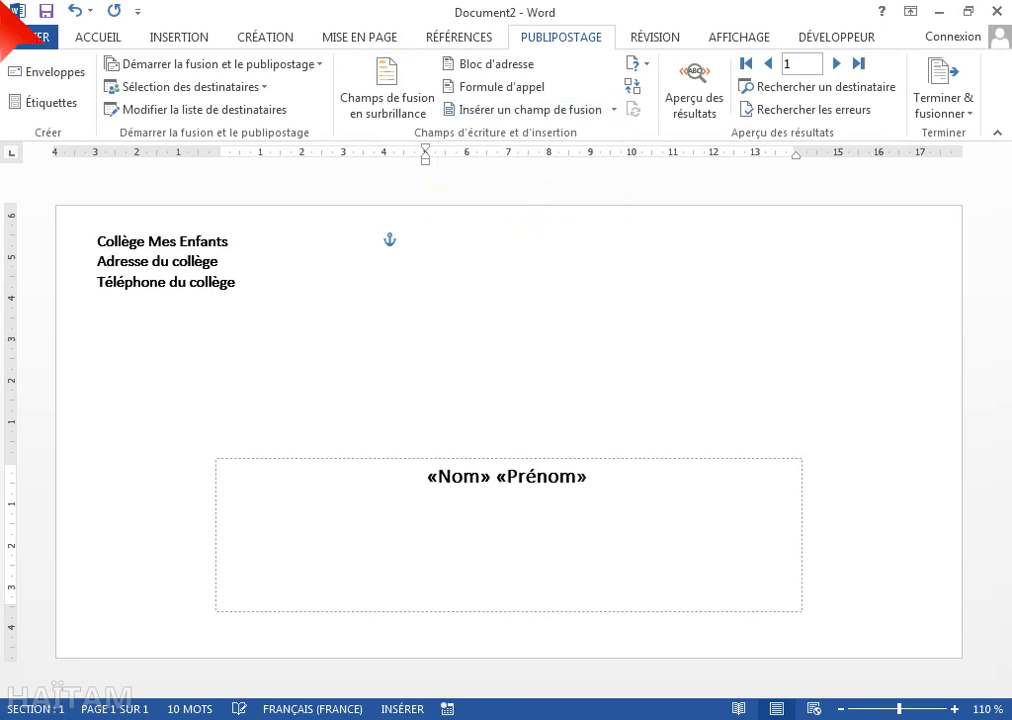
- Add the Adresse merge field on a new line below the name fields in the recipient block
{"action": "key", "text": "Return"}
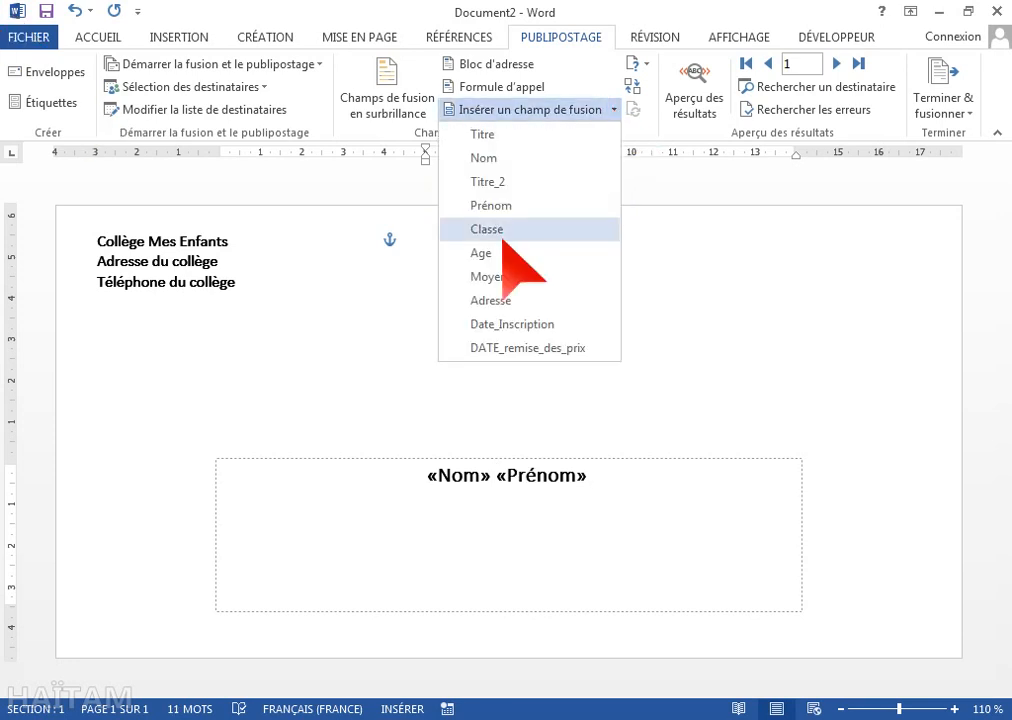
{"action": "left_click", "coordinate": [573, 300]}
{"action": "left_click", "coordinate": [470, 503]}
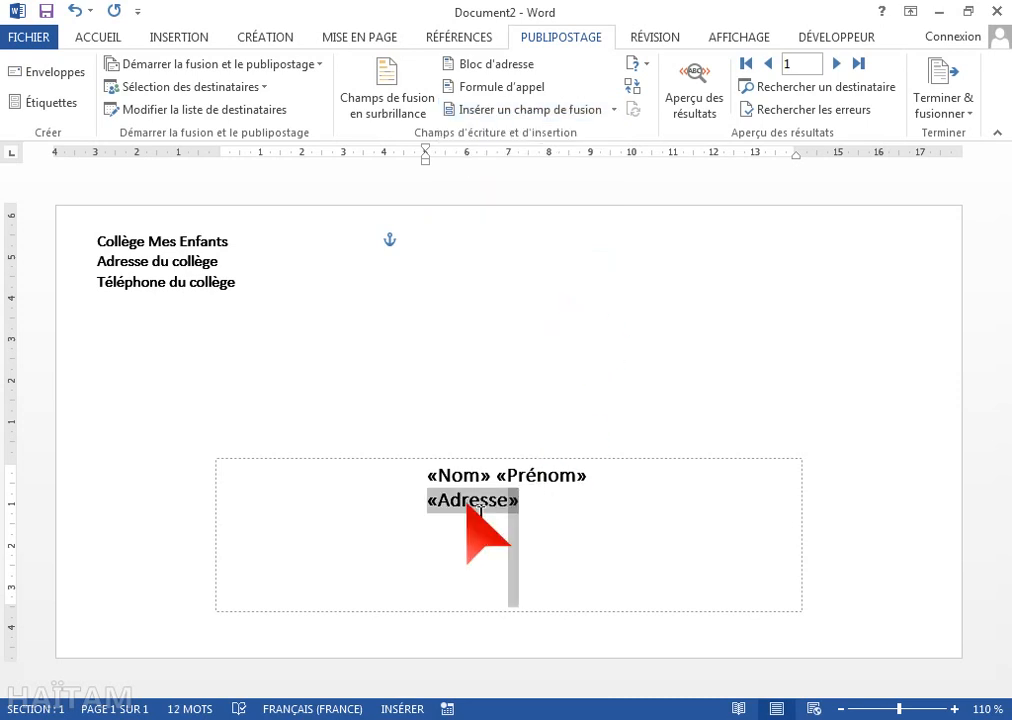
{"action": "triple_click", "coordinate": [418, 500]}
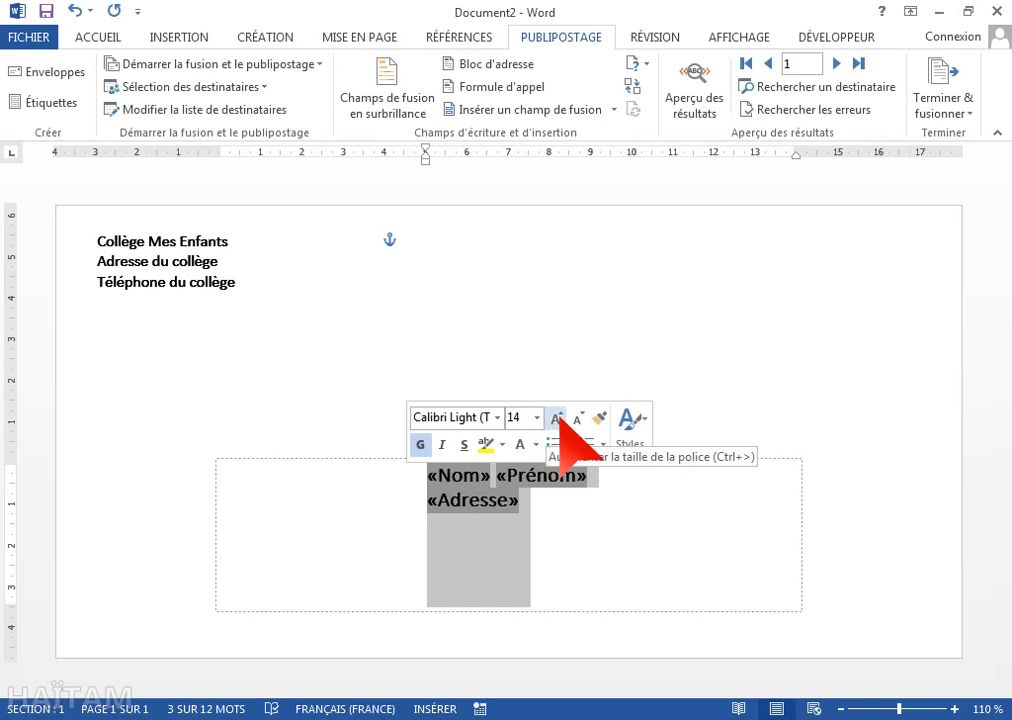
{"action": "left_click", "coordinate": [447, 415]}
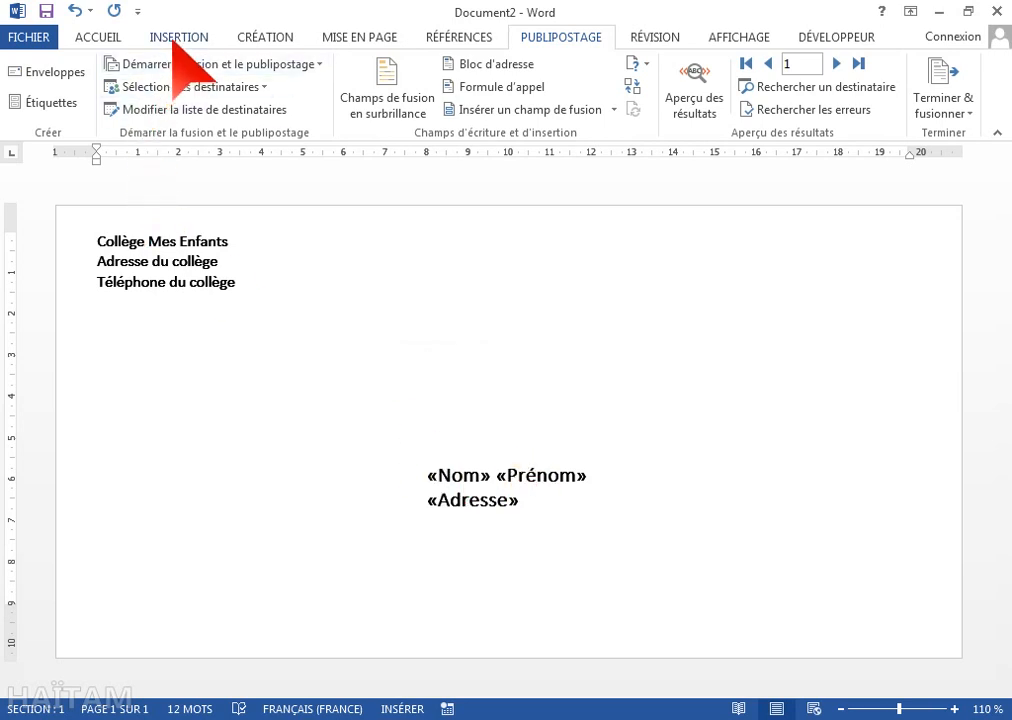
{"action": "left_click", "coordinate": [175, 38]}
{"action": "left_click", "coordinate": [210, 86]}
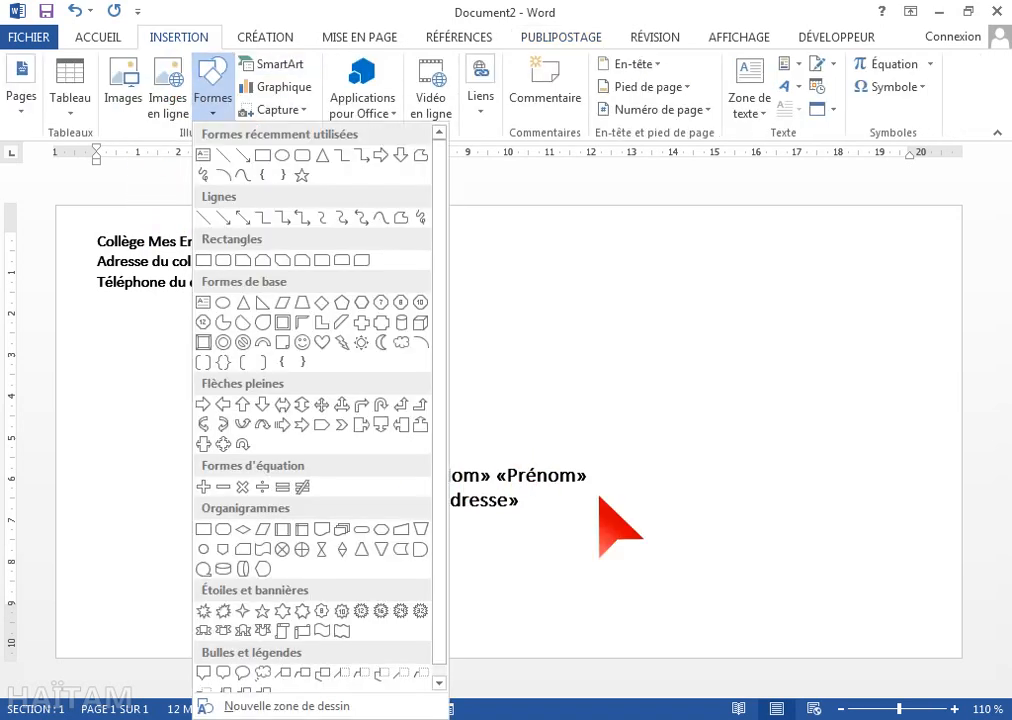
{"action": "left_click", "coordinate": [606, 412]}
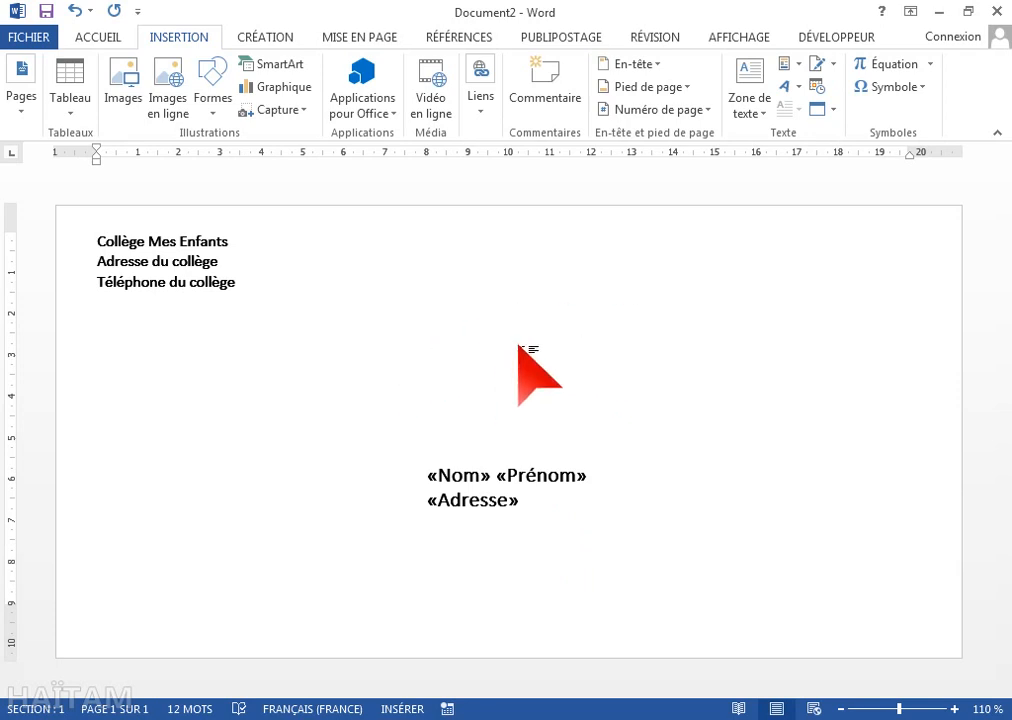
- Preview the merged envelopes and go through the recipient records one by one up to record 10
{"action": "left_click", "coordinate": [583, 30]}
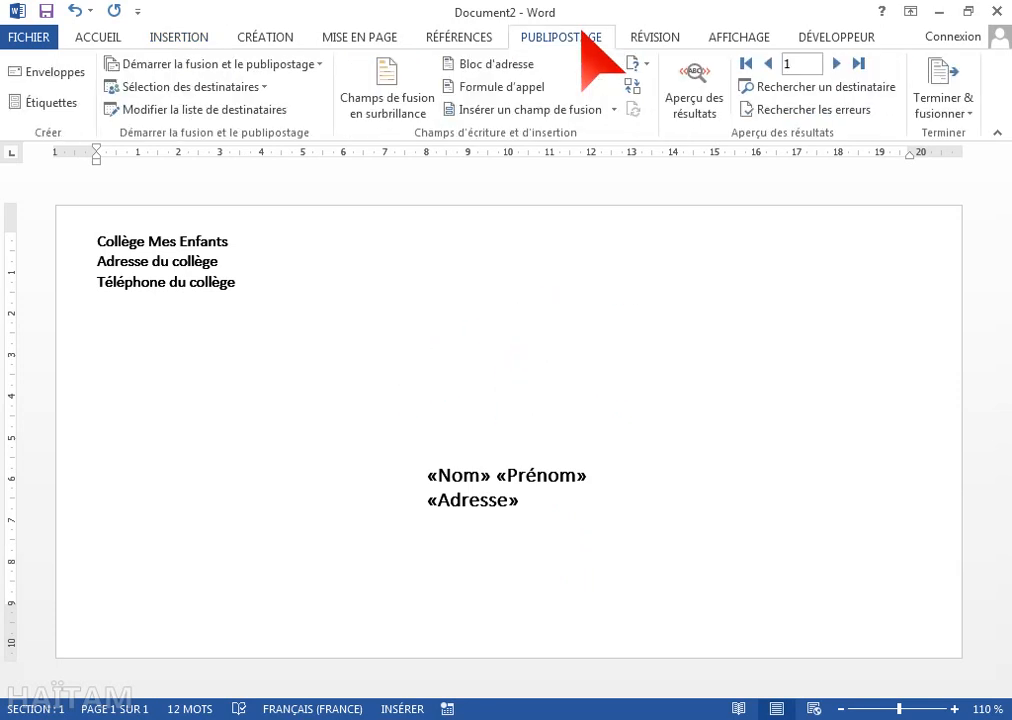
{"action": "left_click", "coordinate": [694, 108]}
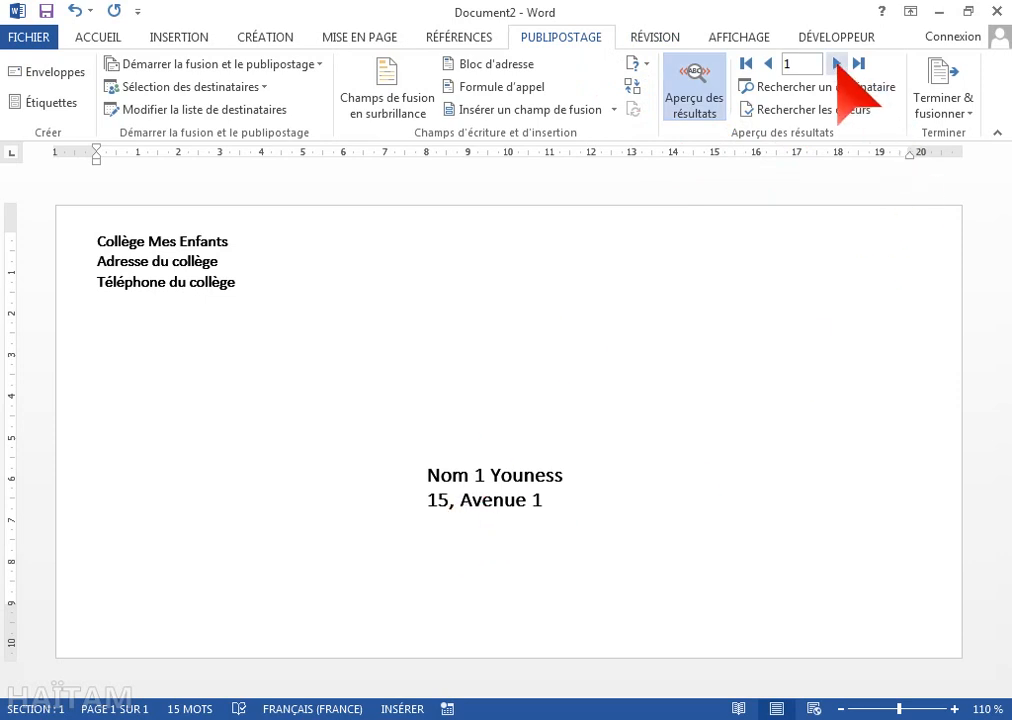
{"action": "left_click", "coordinate": [837, 62]}
{"action": "left_click", "coordinate": [837, 62]}
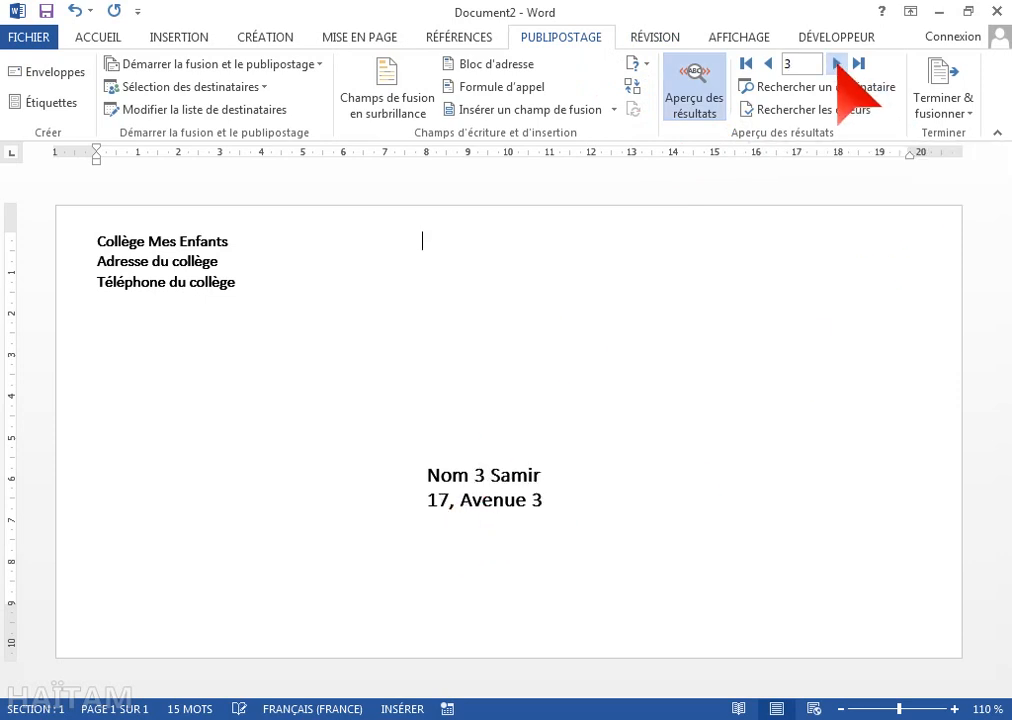
{"action": "left_click", "coordinate": [837, 62]}
{"action": "left_click", "coordinate": [837, 62]}
{"action": "left_click", "coordinate": [837, 62]}
{"action": "left_click", "coordinate": [837, 62]}
{"action": "left_click", "coordinate": [837, 62]}
{"action": "left_click", "coordinate": [837, 62]}
{"action": "left_click", "coordinate": [837, 62]}
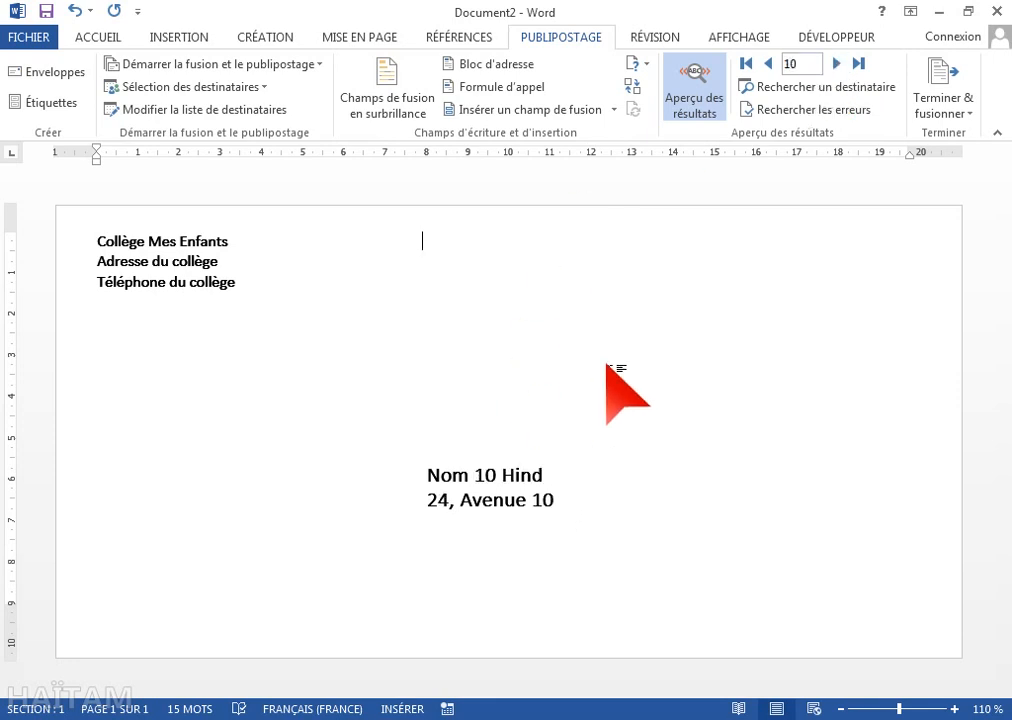
- Save the envelope document as Enveloppes.docx in the PUBLIPOSTAGE folder
{"action": "key", "text": "F12"}
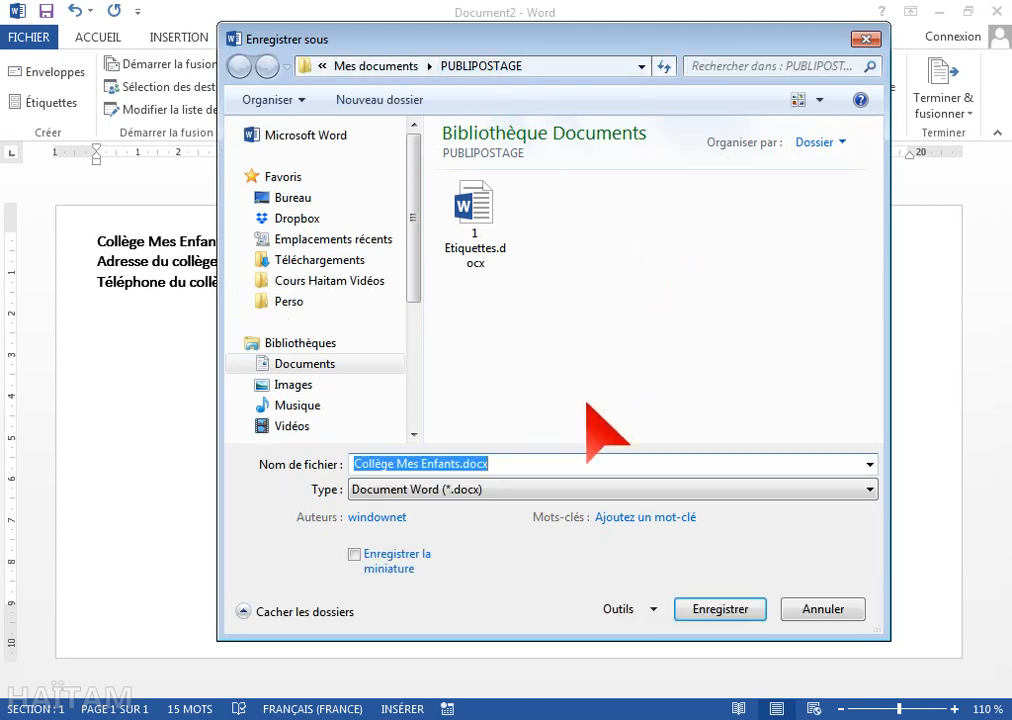
{"action": "type", "text": "Envel"}
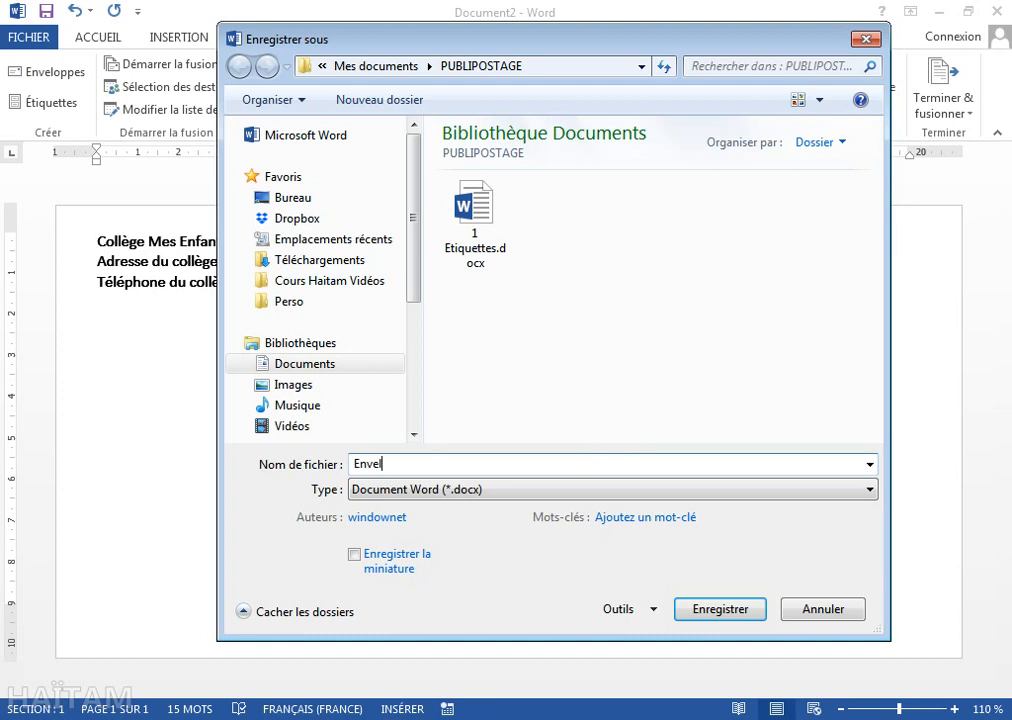
{"action": "type", "text": "oppes"}
{"action": "left_click", "coordinate": [717, 611]}
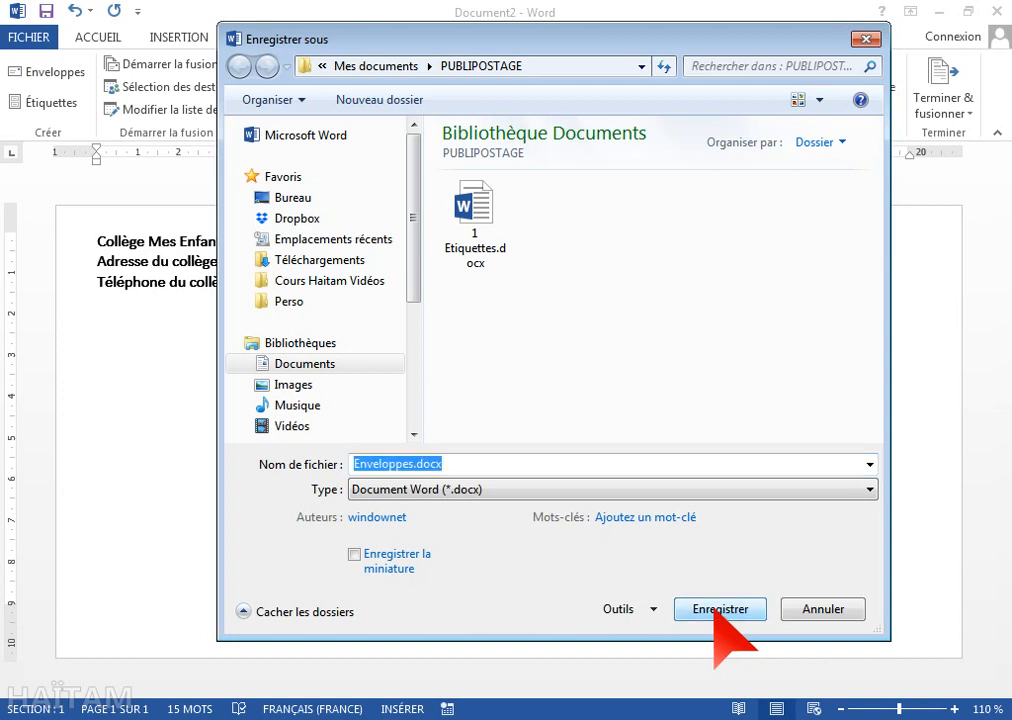
{"action": "left_click", "coordinate": [716, 609]}
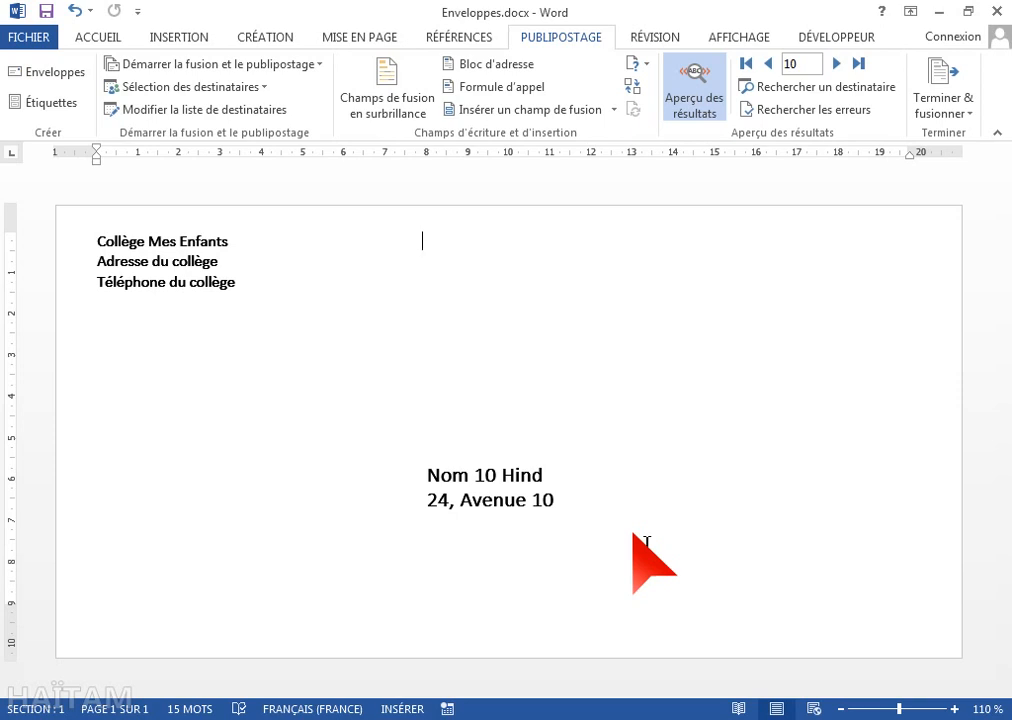
- Start merging the envelopes to the printer and set the range of records to print from 5 to 10
{"action": "left_click", "coordinate": [955, 92]}
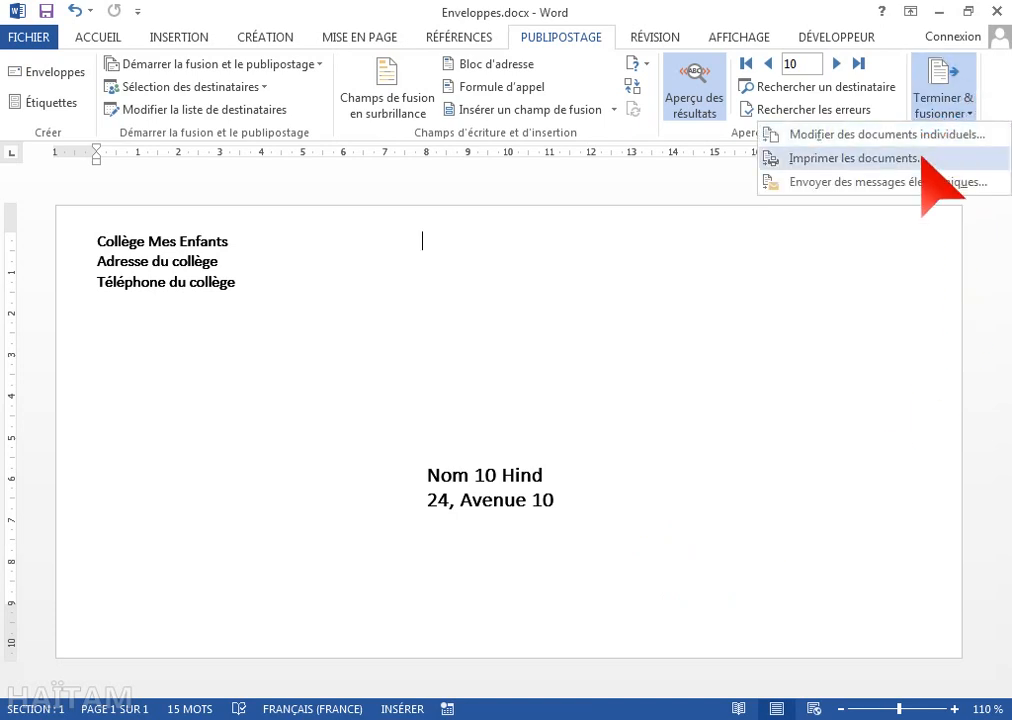
{"action": "left_click", "coordinate": [922, 158]}
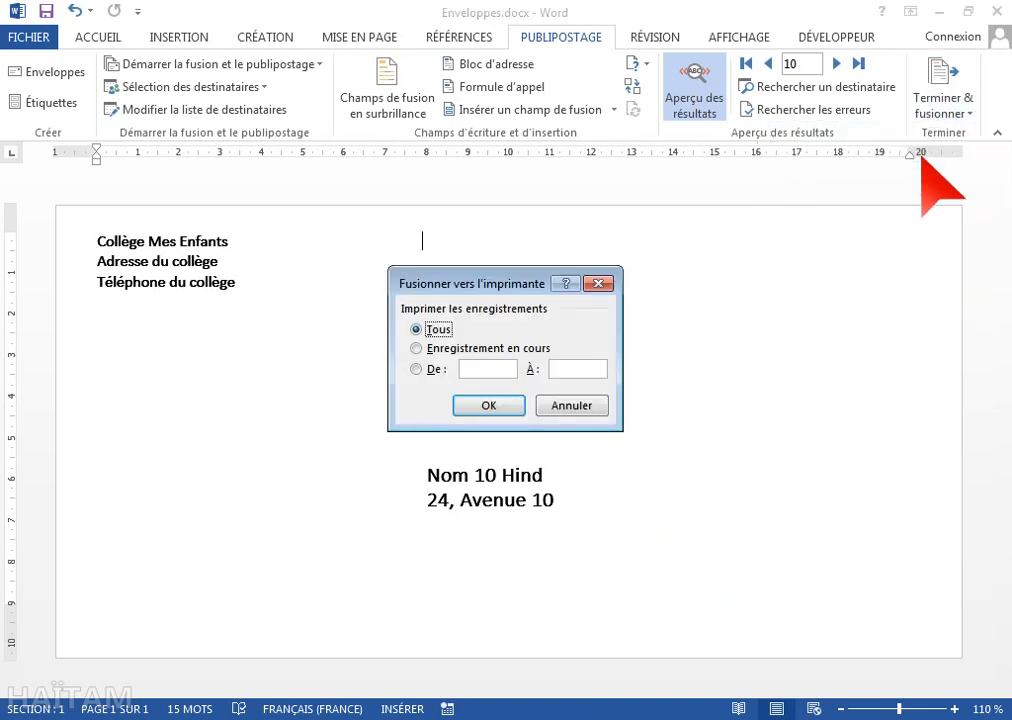
{"action": "left_click", "coordinate": [436, 348]}
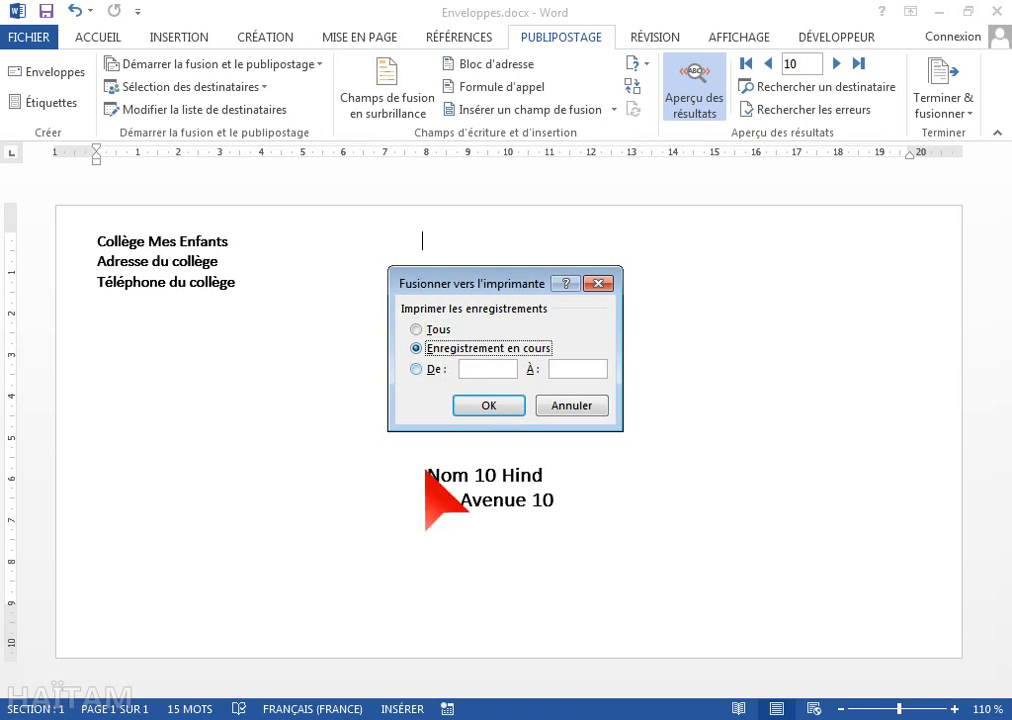
{"action": "left_click", "coordinate": [418, 369]}
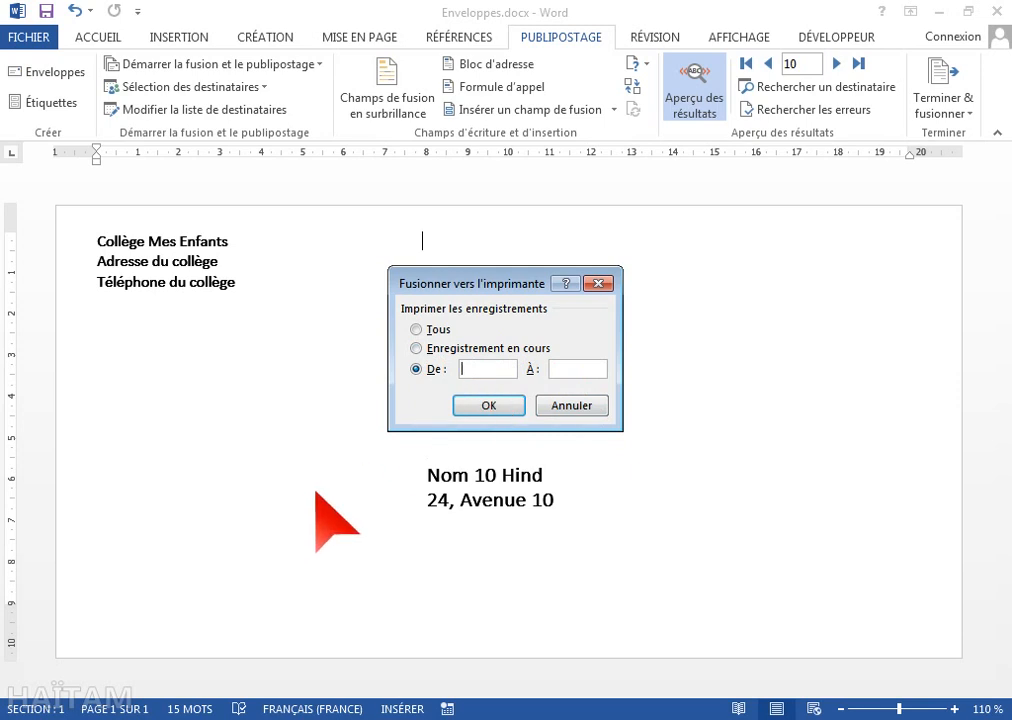
{"action": "type", "text": "5"}
{"action": "key", "text": "Tab"}
{"action": "type", "text": "10"}
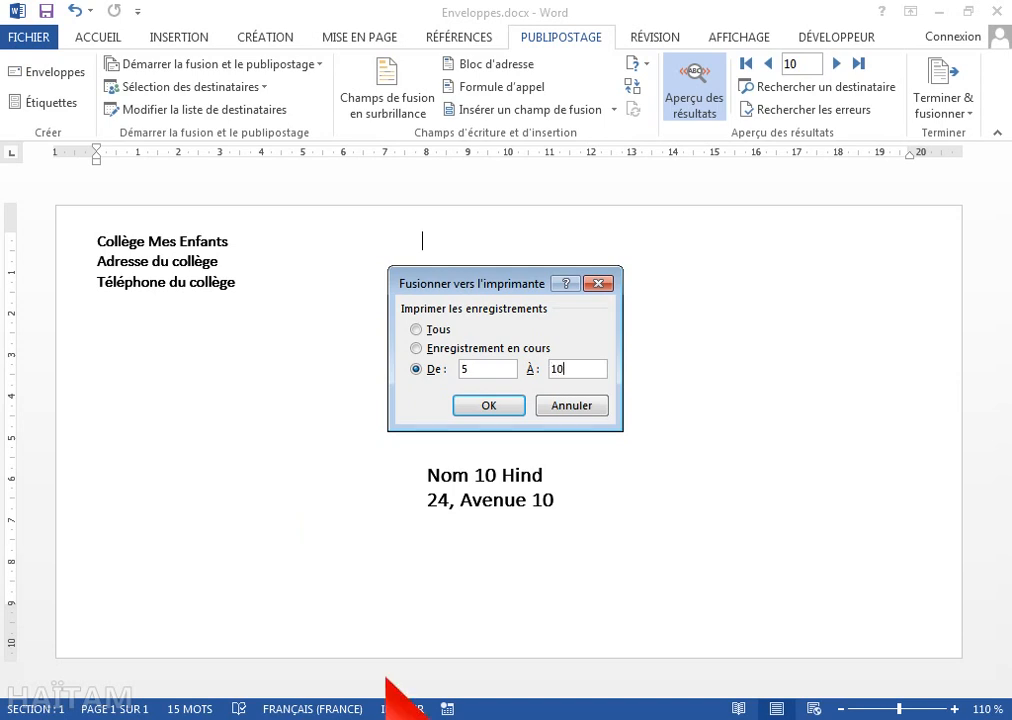
- Switch to Base de données.xlsx in Excel and highlight the rows holding records 5 to 10
{"action": "left_click", "coordinate": [390, 719]}
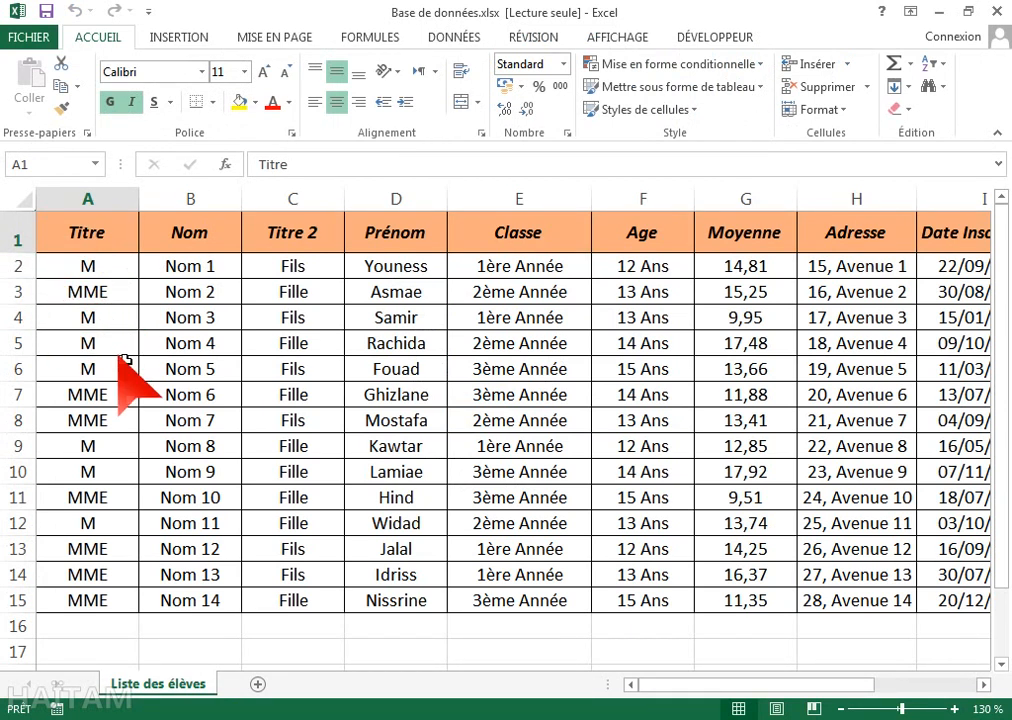
{"action": "left_click", "coordinate": [20, 369]}
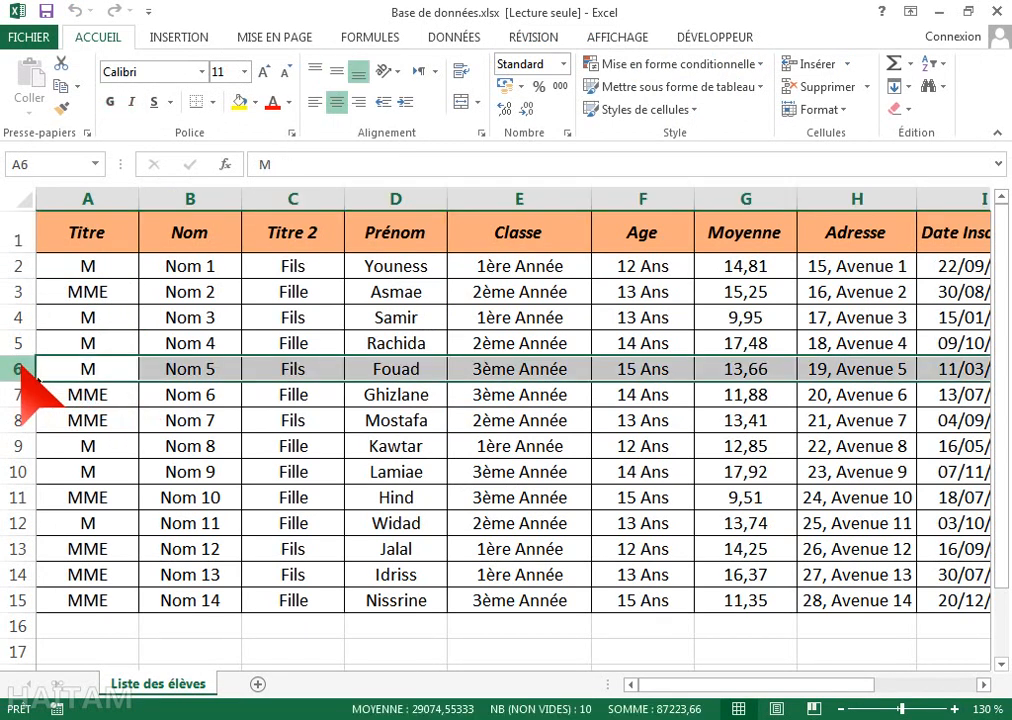
{"action": "left_click_drag", "start_coordinate": [20, 369], "coordinate": [44, 513]}
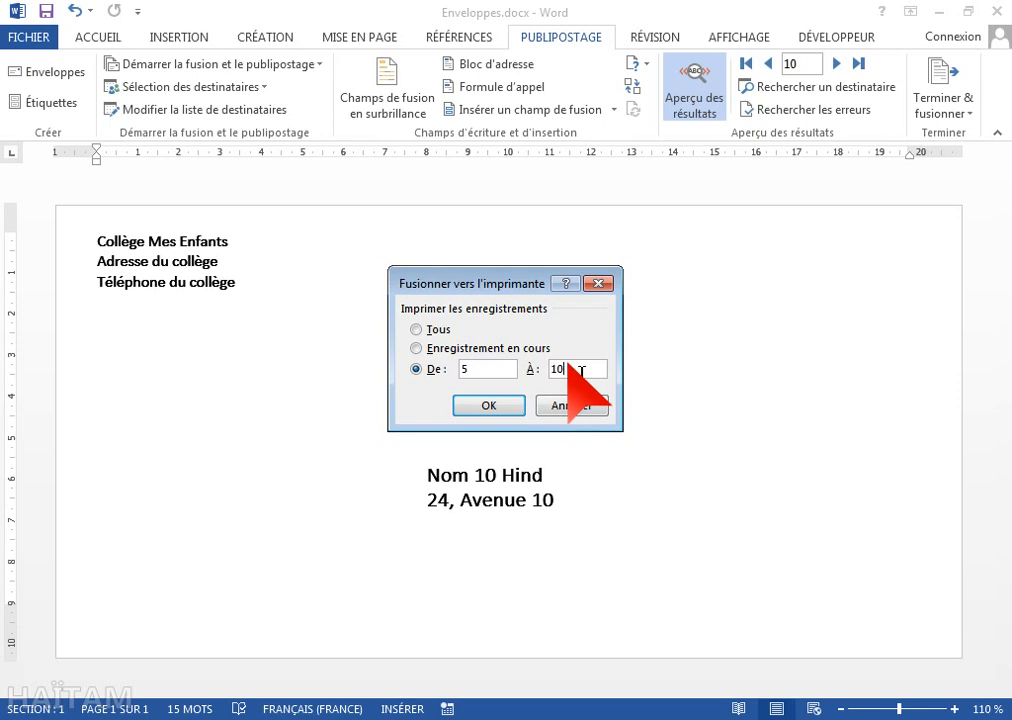
- Back in Word, try limiting the printer merge to the current record and cancel the merge
{"action": "left_click", "coordinate": [428, 349]}
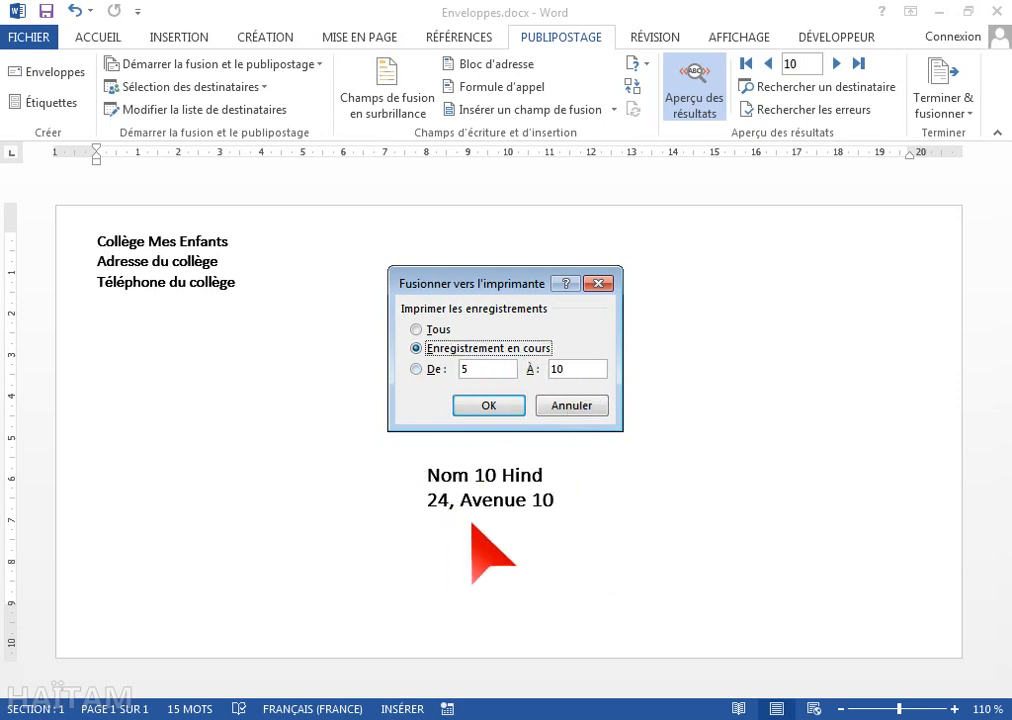
{"action": "left_click", "coordinate": [598, 284]}
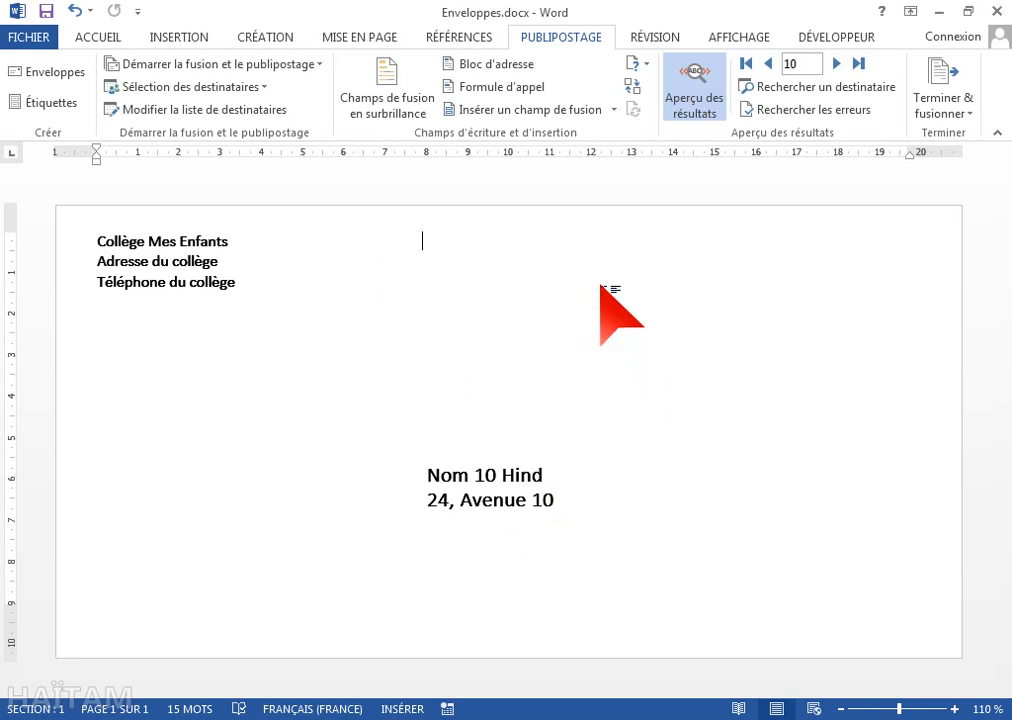
- Merge all envelope records into a new document of individual envelopes and look through its first pages
{"action": "left_click", "coordinate": [944, 100]}
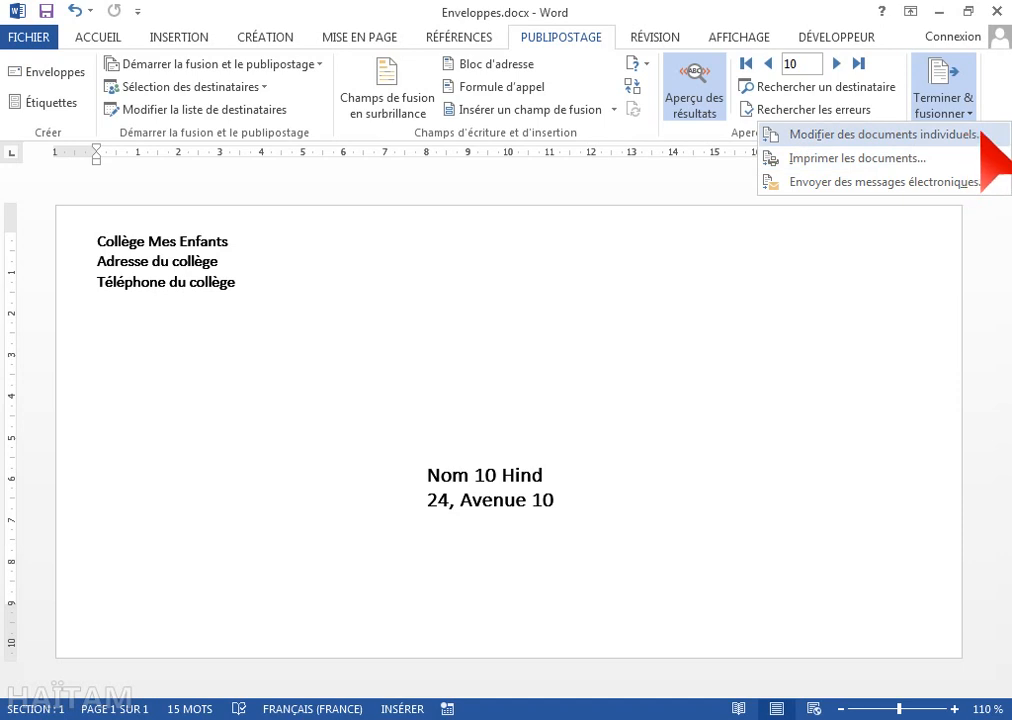
{"action": "left_click", "coordinate": [990, 134]}
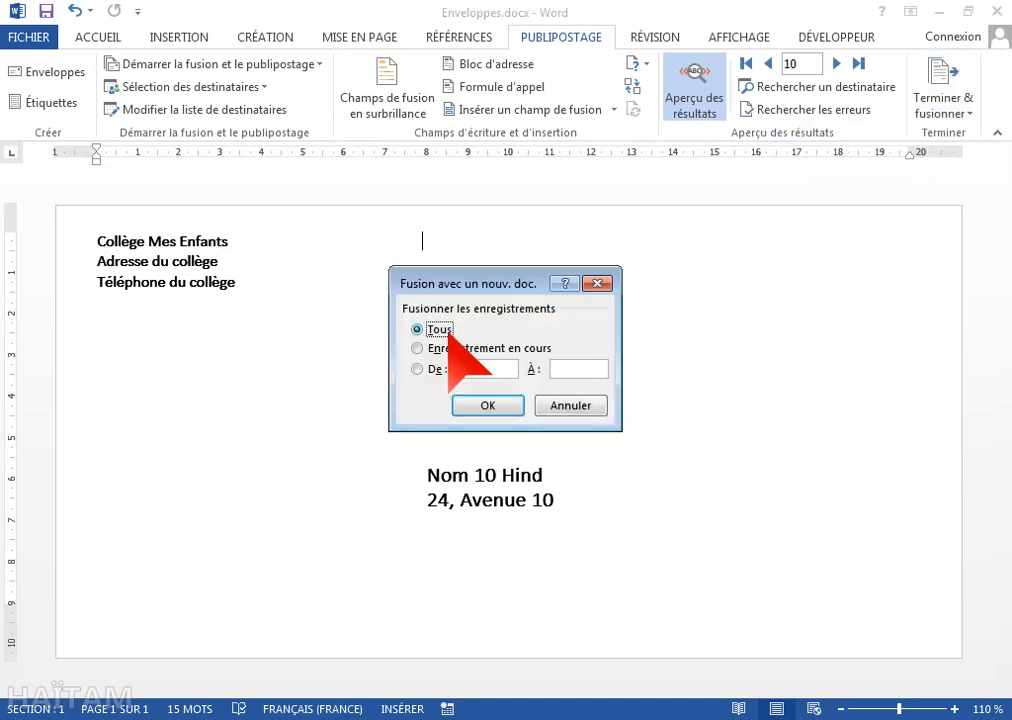
{"action": "left_click", "coordinate": [487, 406]}
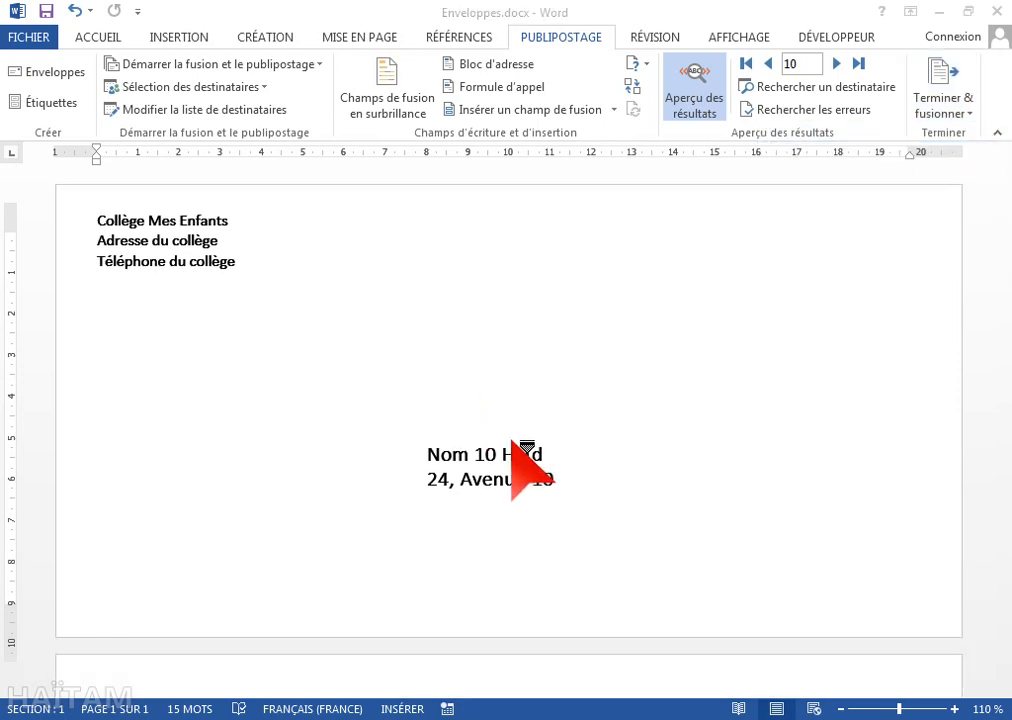
{"action": "scroll", "coordinate": [535, 447], "scroll_direction": "down", "scroll_amount": 5}
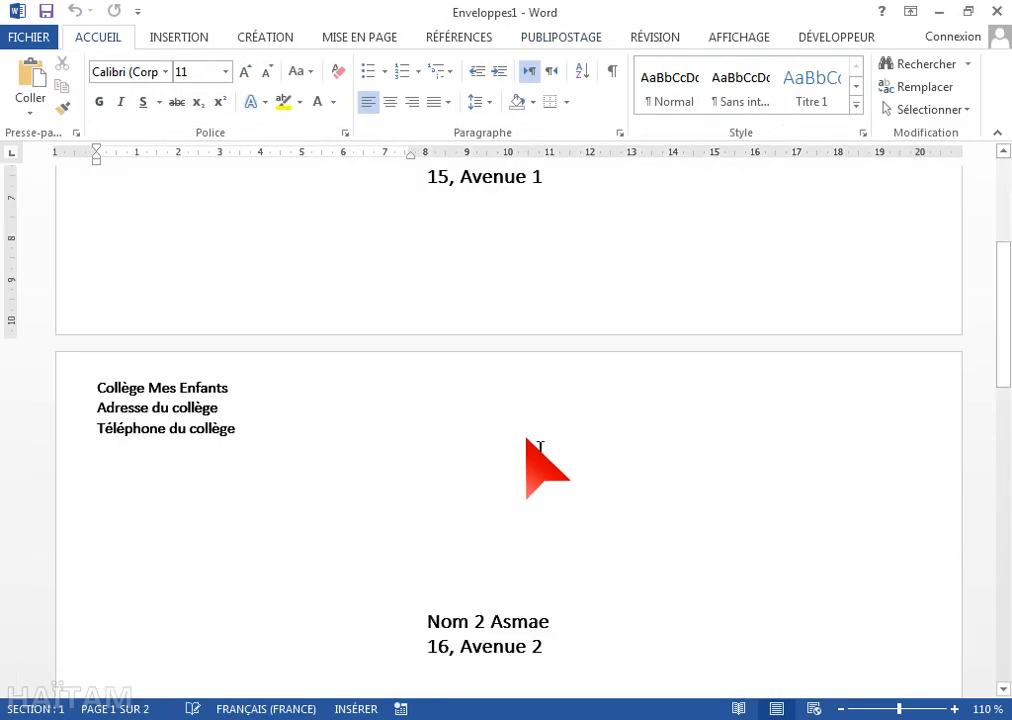
{"action": "scroll", "coordinate": [540, 447], "scroll_direction": "down", "scroll_amount": 5}
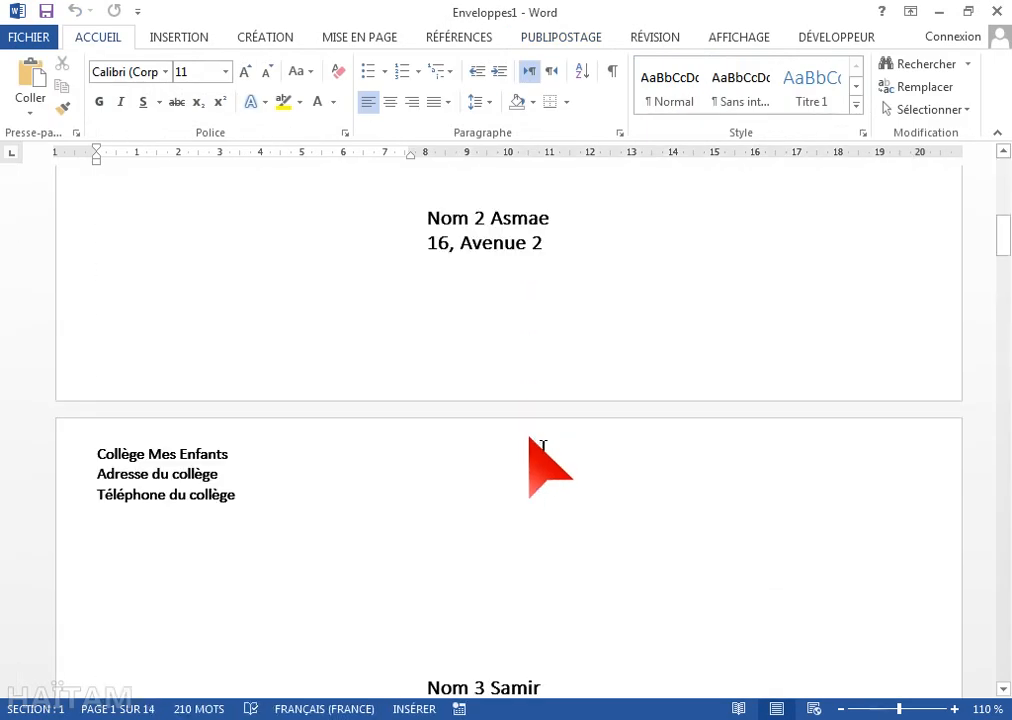
{"action": "scroll", "coordinate": [540, 447], "scroll_direction": "down", "scroll_amount": 8}
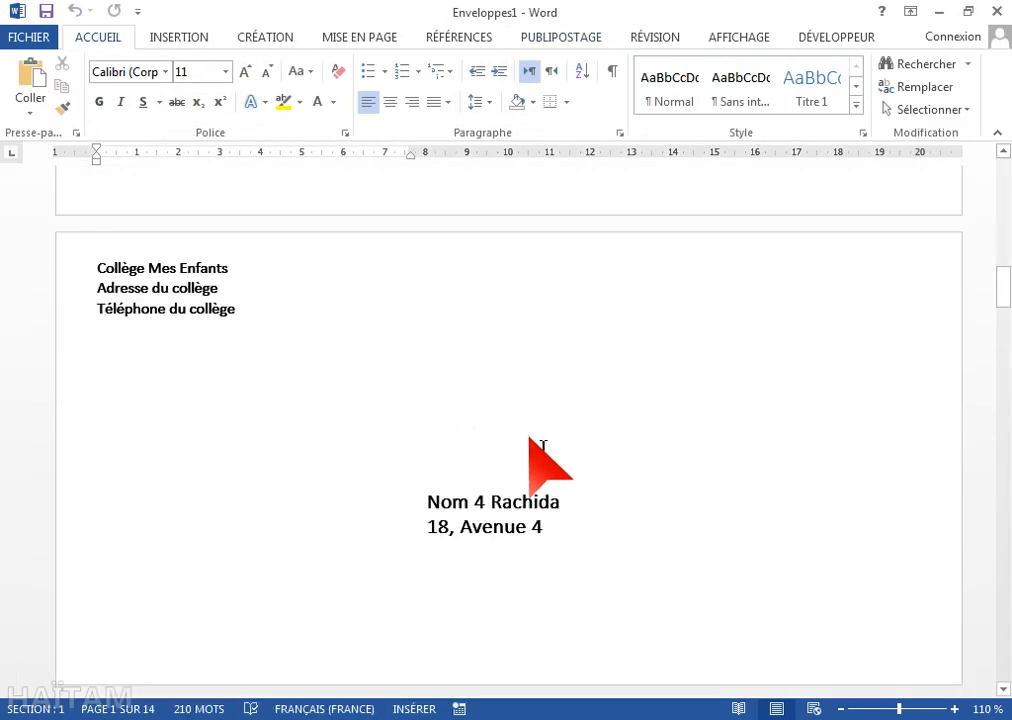
{"action": "scroll", "coordinate": [540, 447], "scroll_direction": "down", "scroll_amount": 3}
{"action": "scroll", "coordinate": [540, 447], "scroll_direction": "down", "scroll_amount": 3}
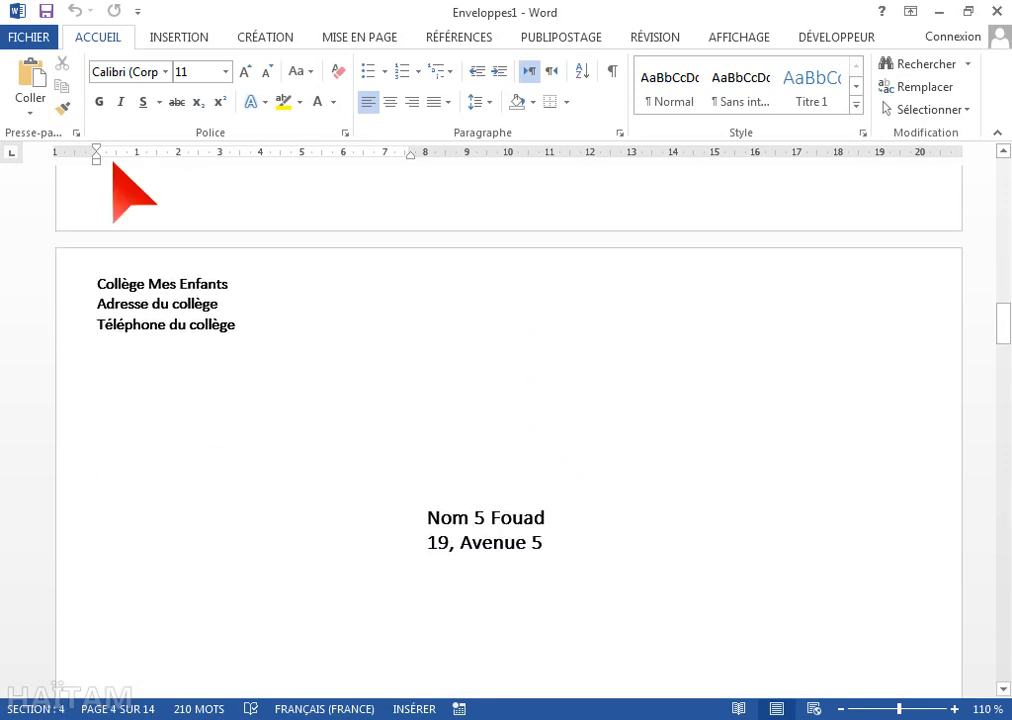
- Review the merged envelopes page by page in the print preview up to page 14, and return to the document
{"action": "left_click", "coordinate": [30, 38]}
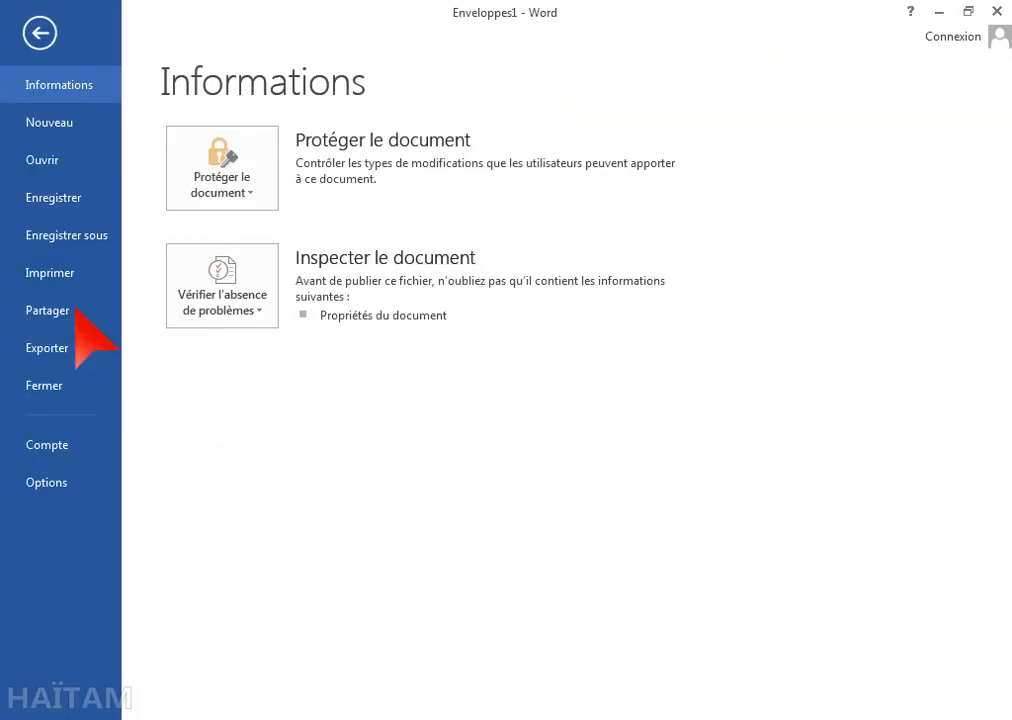
{"action": "left_click", "coordinate": [84, 272]}
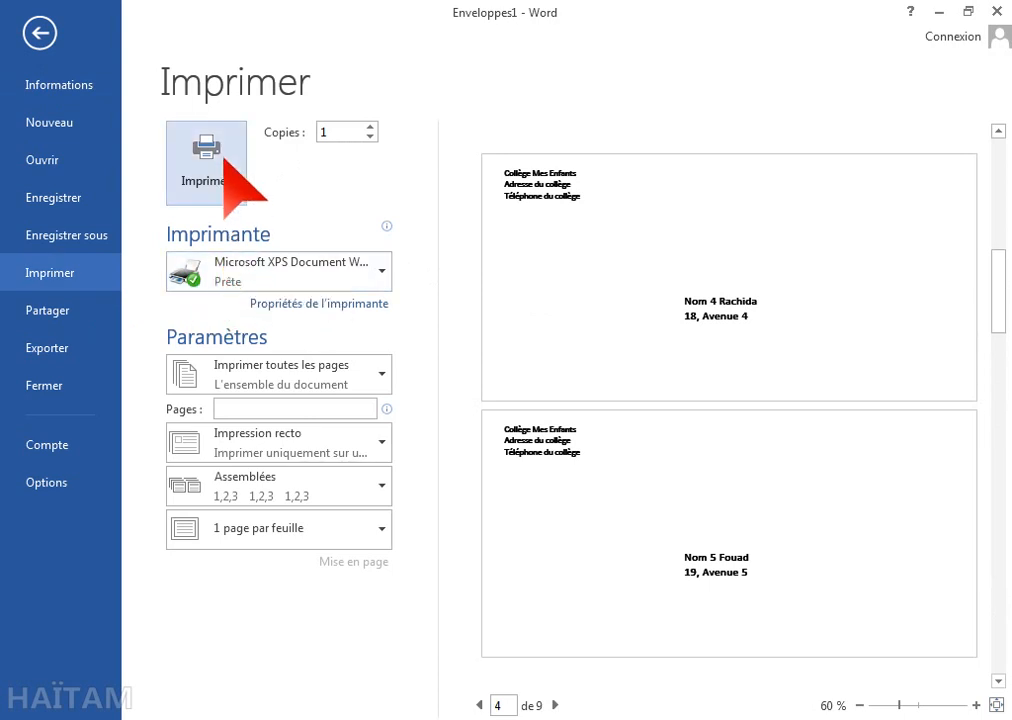
{"action": "left_click", "coordinate": [479, 705]}
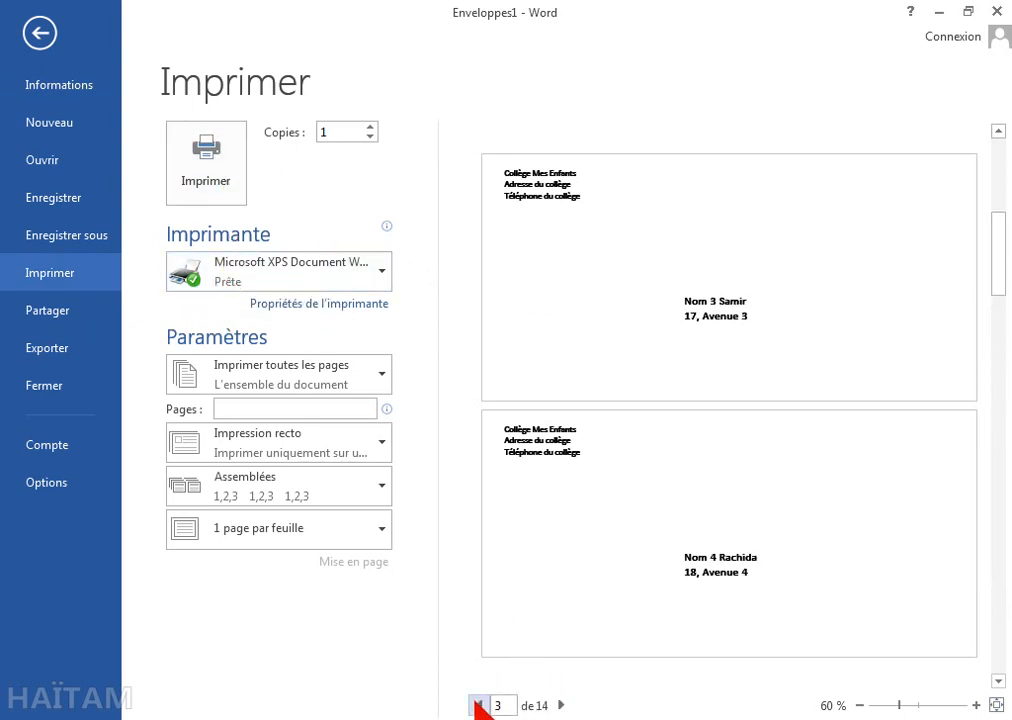
{"action": "left_click", "coordinate": [479, 705]}
{"action": "left_click", "coordinate": [479, 705]}
{"action": "left_click", "coordinate": [560, 705]}
{"action": "left_click", "coordinate": [560, 705]}
{"action": "left_click", "coordinate": [560, 705]}
{"action": "left_click", "coordinate": [560, 705]}
{"action": "left_click", "coordinate": [560, 705]}
{"action": "left_click", "coordinate": [560, 705]}
{"action": "left_click", "coordinate": [560, 705]}
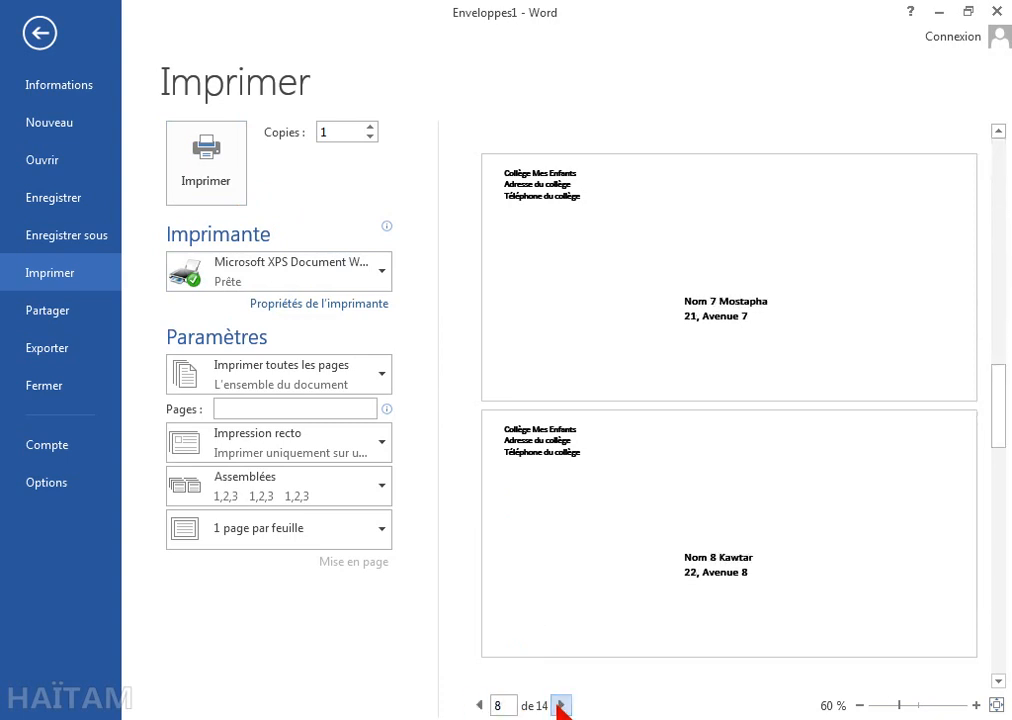
{"action": "left_click", "coordinate": [560, 705]}
{"action": "left_click", "coordinate": [560, 705]}
{"action": "left_click", "coordinate": [560, 705]}
{"action": "left_click", "coordinate": [560, 705]}
{"action": "left_click", "coordinate": [560, 705]}
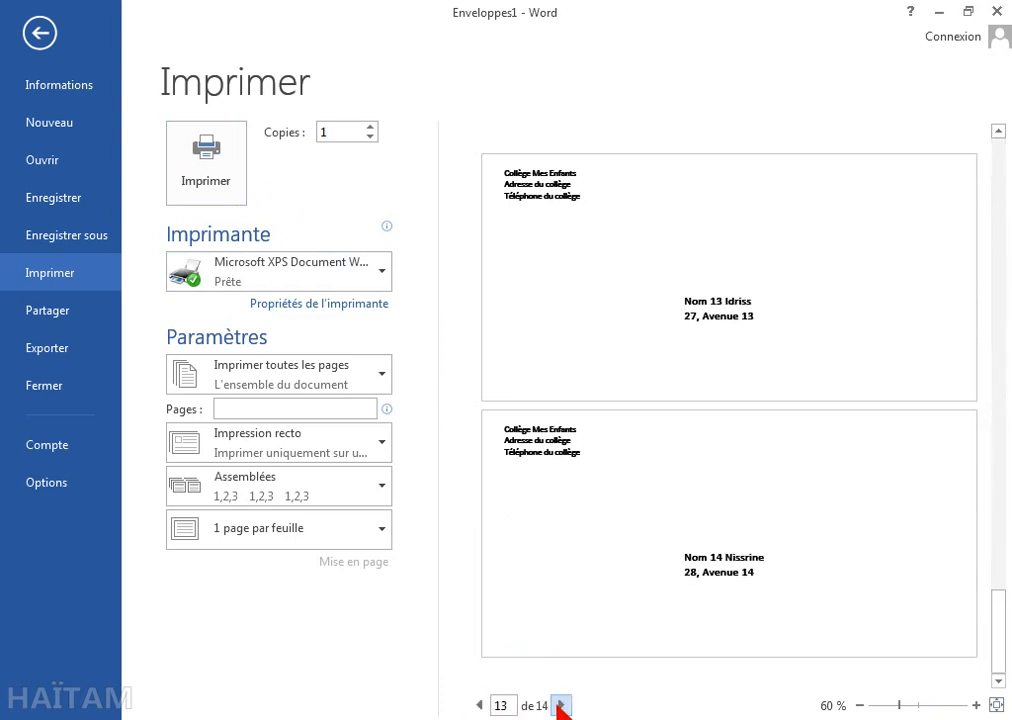
{"action": "left_click", "coordinate": [560, 705]}
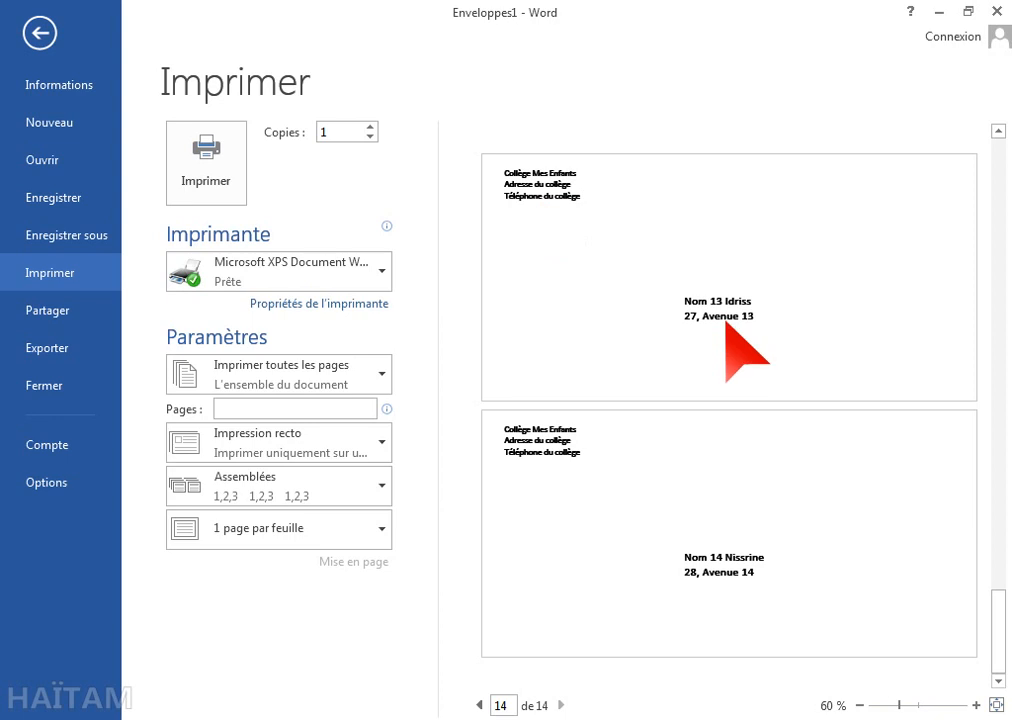
{"action": "left_click", "coordinate": [40, 34]}
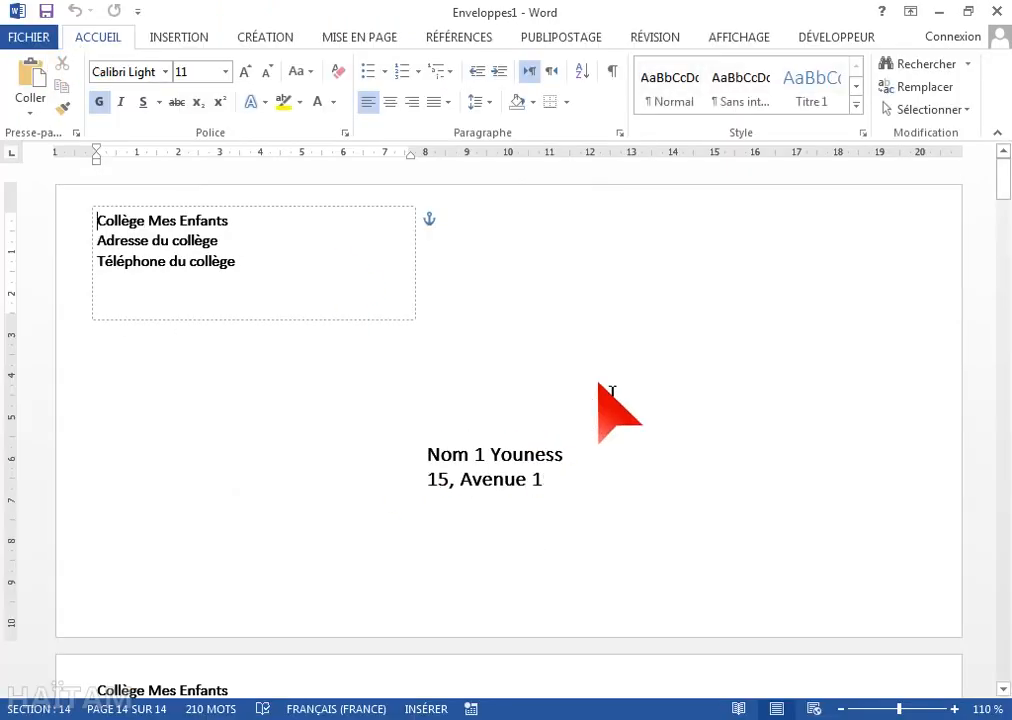
- Save the merged envelopes document as ENVELOPPES A ENVOYER in the PUBLIPOSTAGE folder
{"action": "scroll", "coordinate": [612, 392], "scroll_direction": "down", "scroll_amount": 10}
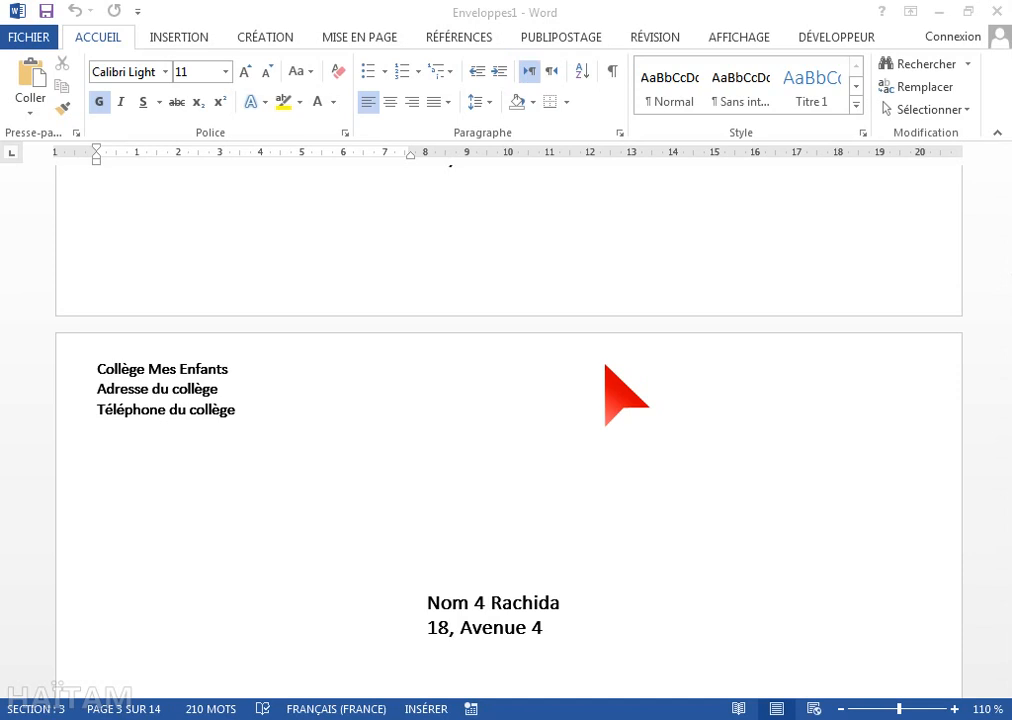
{"action": "key", "text": "F12"}
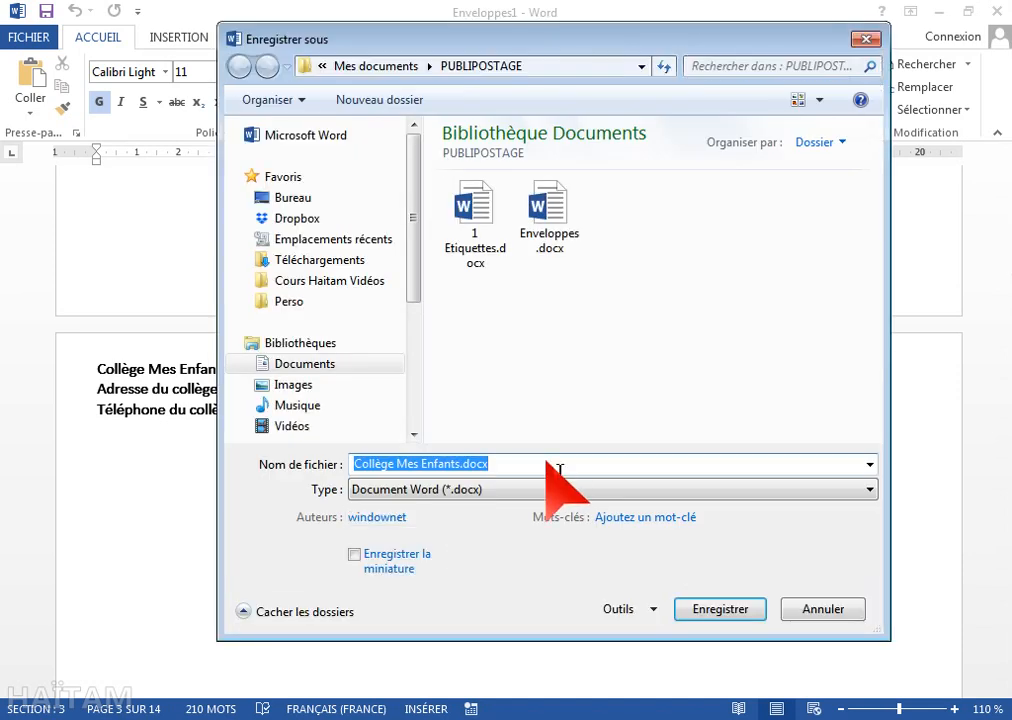
{"action": "type", "text": "e"}
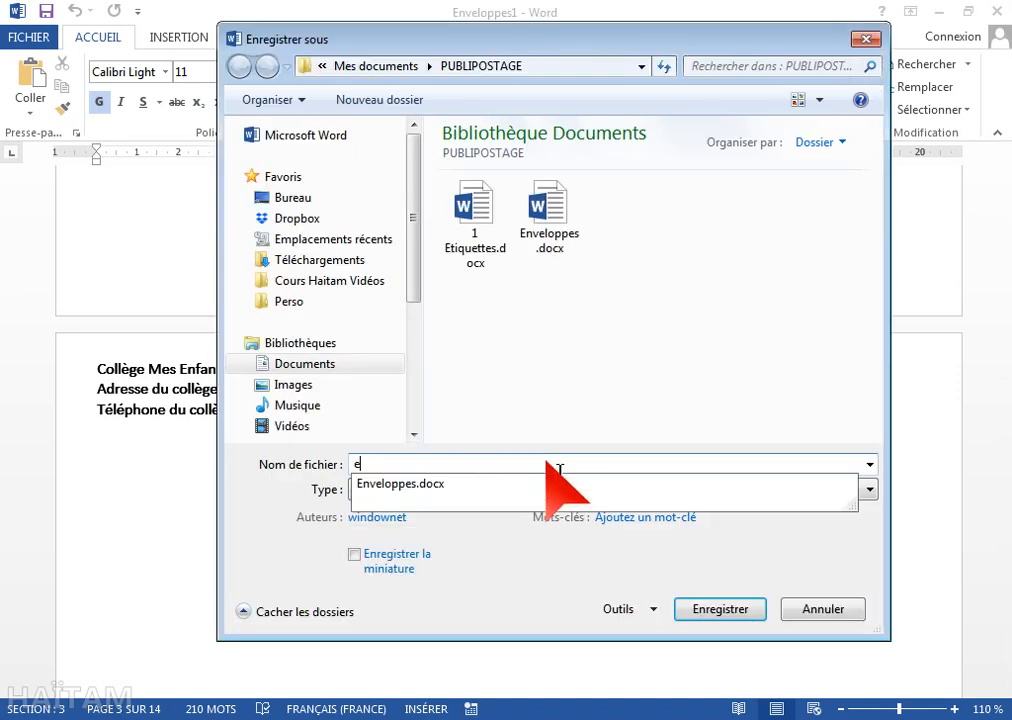
{"action": "type", "text": "NVELOPPES A E"}
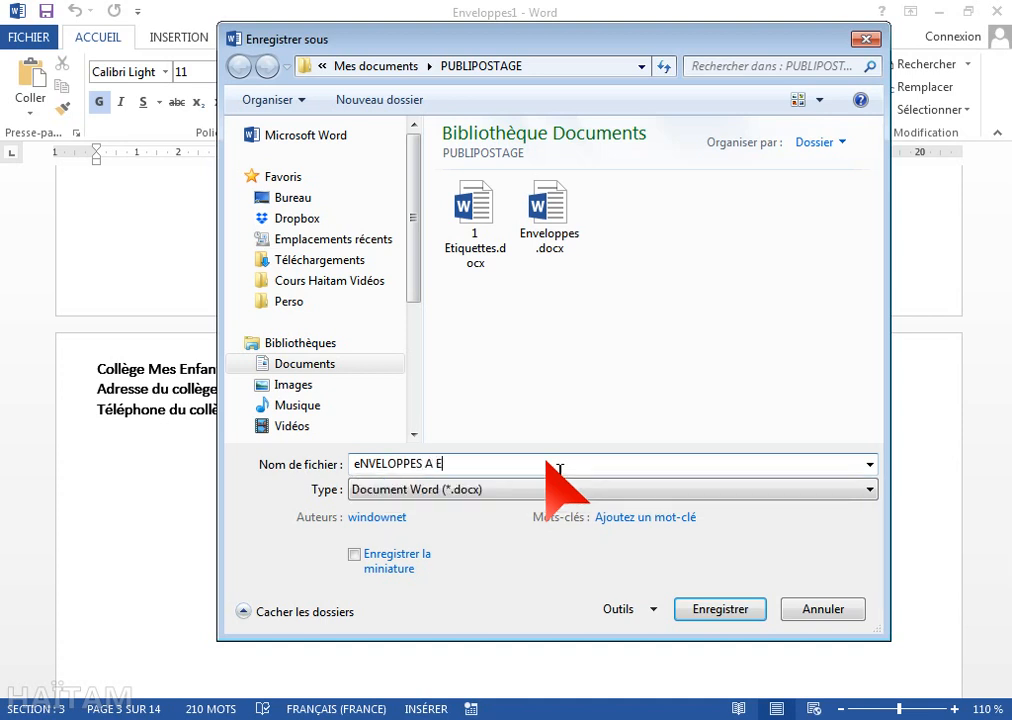
{"action": "type", "text": "NVOYER"}
{"action": "left_click", "coordinate": [360, 465]}
{"action": "key", "text": "BackSpace"}
{"action": "type", "text": "E"}
{"action": "left_click", "coordinate": [722, 607]}
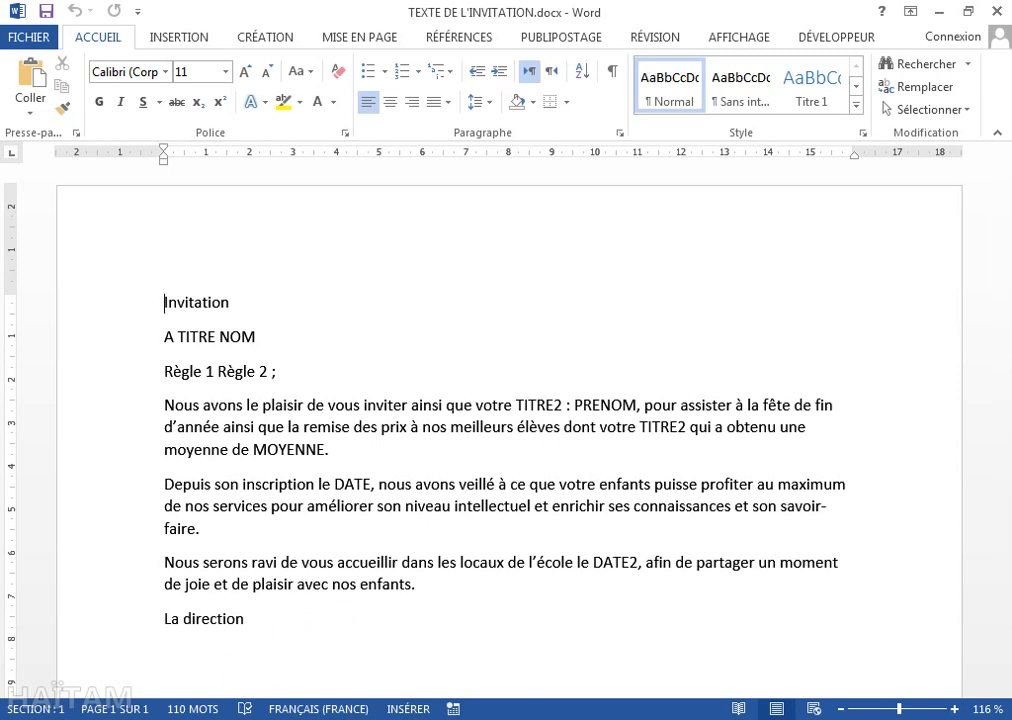
- Open the sample image INVITATION.jpg from the Cours 4 - Enveloppes et étiquettes folder and examine the finished invitation
{"action": "right_click", "coordinate": [118, 719]}
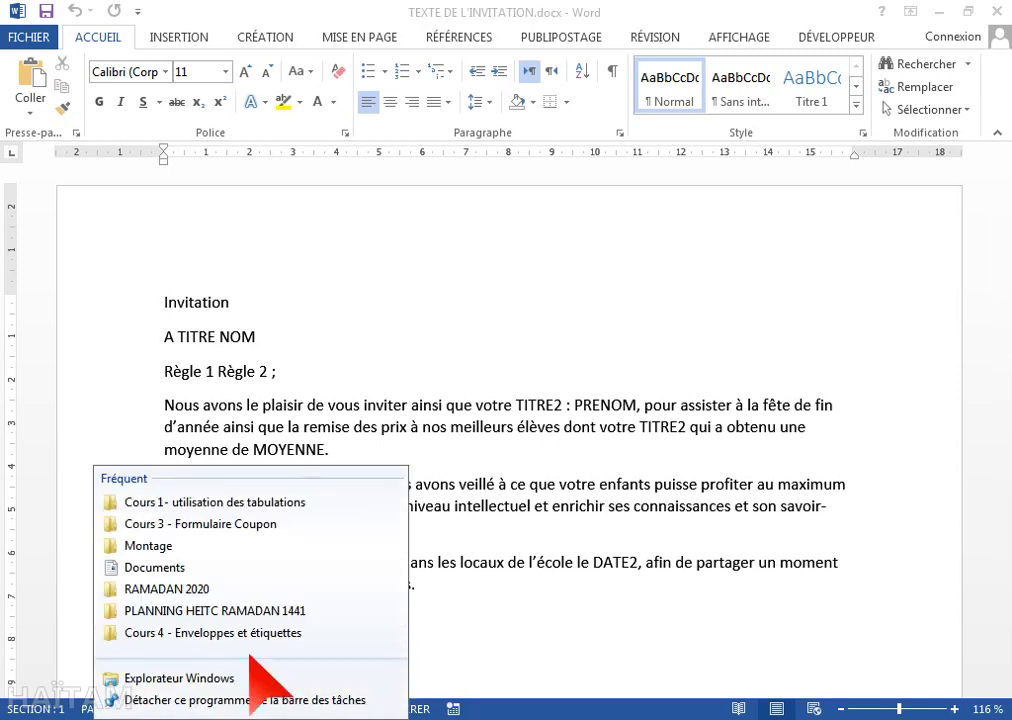
{"action": "key", "text": "Escape"}
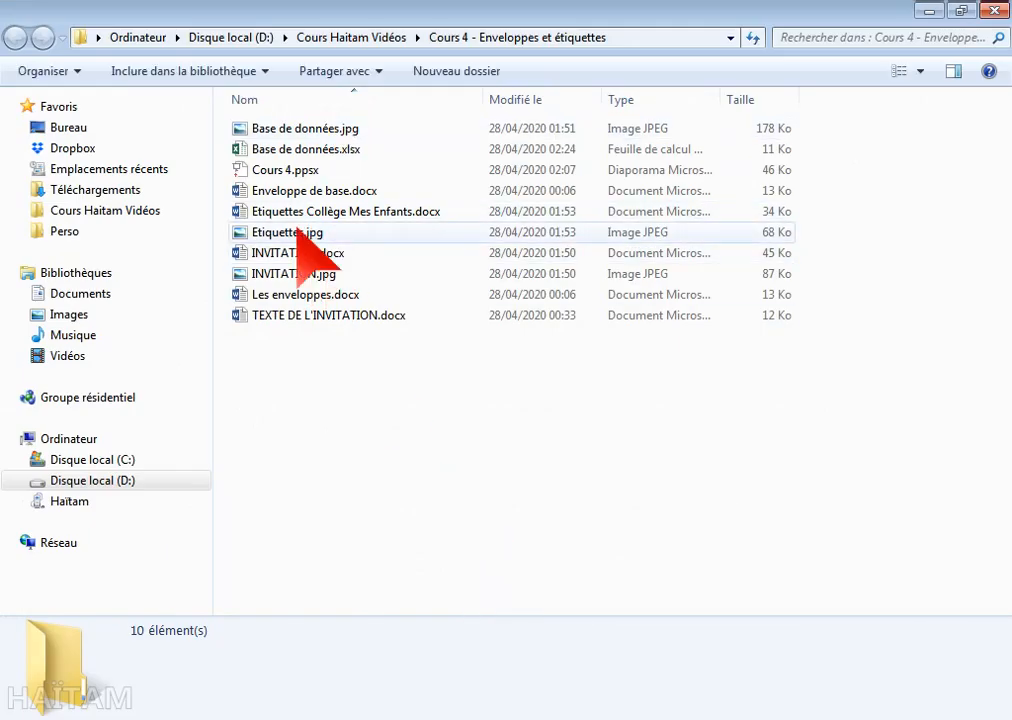
{"action": "left_click", "coordinate": [282, 278]}
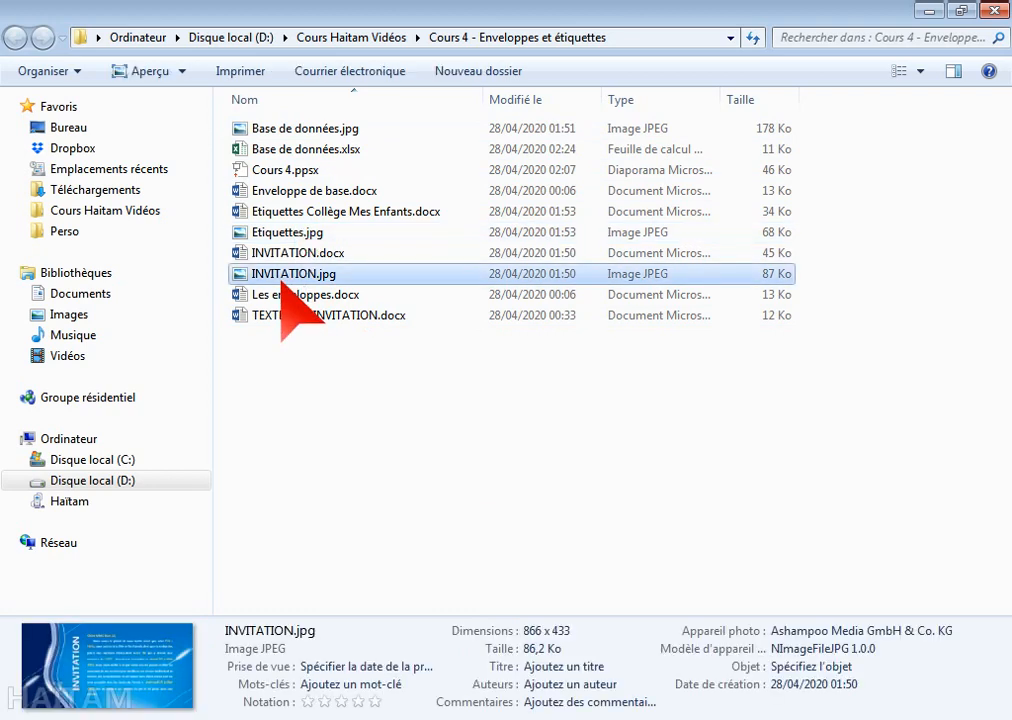
{"action": "double_click", "coordinate": [281, 283]}
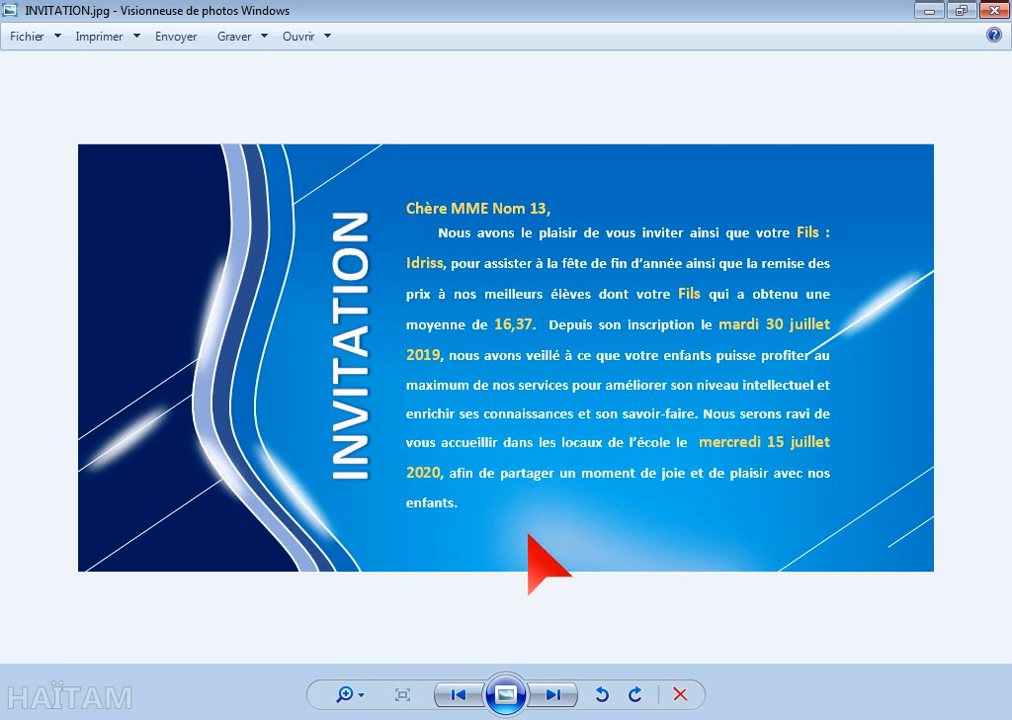
- Switch to the Word document TEXTE DE L'INVITATION.docx and look over the invitation text
{"action": "mouse_move", "coordinate": [339, 718]}
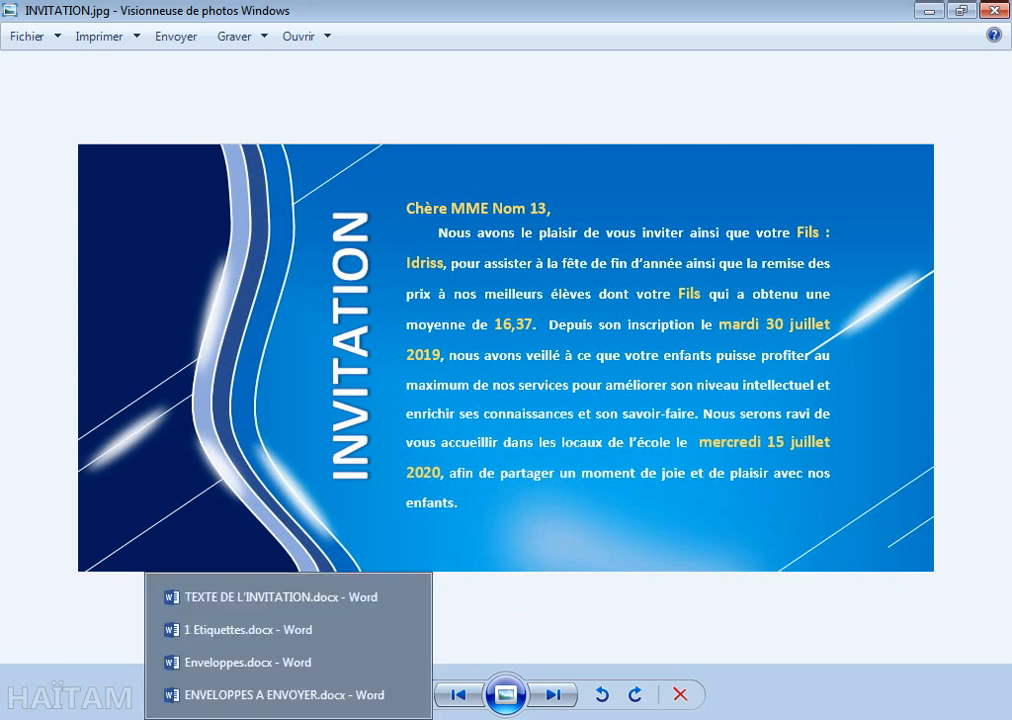
{"action": "left_click", "coordinate": [303, 597]}
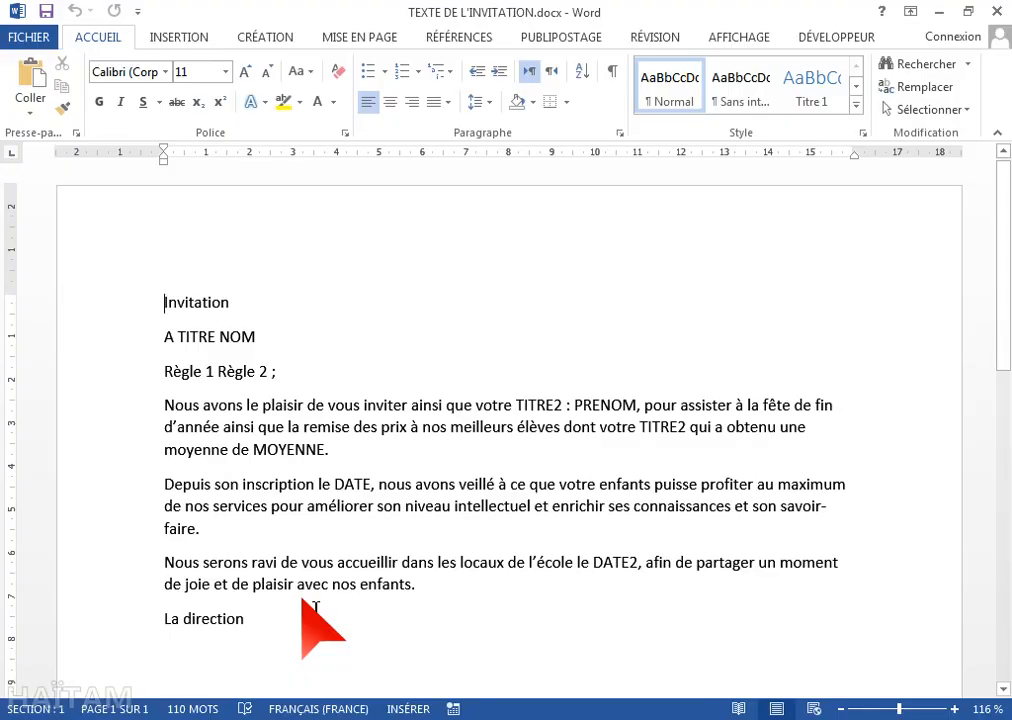
{"action": "scroll", "coordinate": [316, 597], "scroll_direction": "down", "scroll_amount": 10}
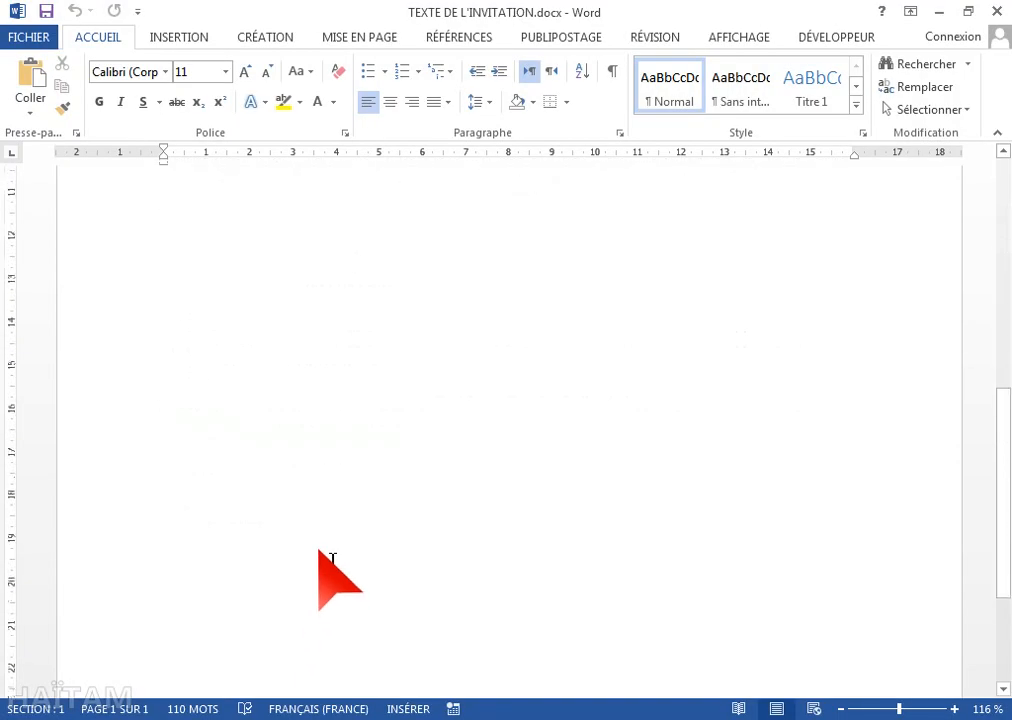
{"action": "scroll", "coordinate": [332, 560], "scroll_direction": "up", "scroll_amount": 10}
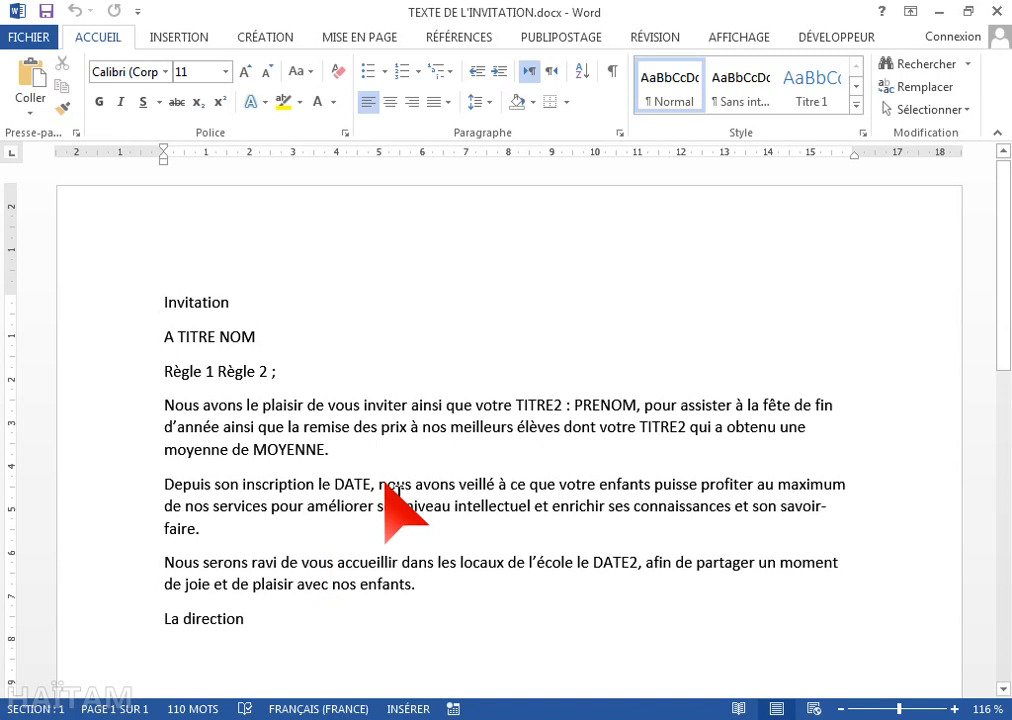
- Set a custom paper size of 20 cm wide by 10 cm high for the whole document
{"action": "left_click", "coordinate": [376, 40]}
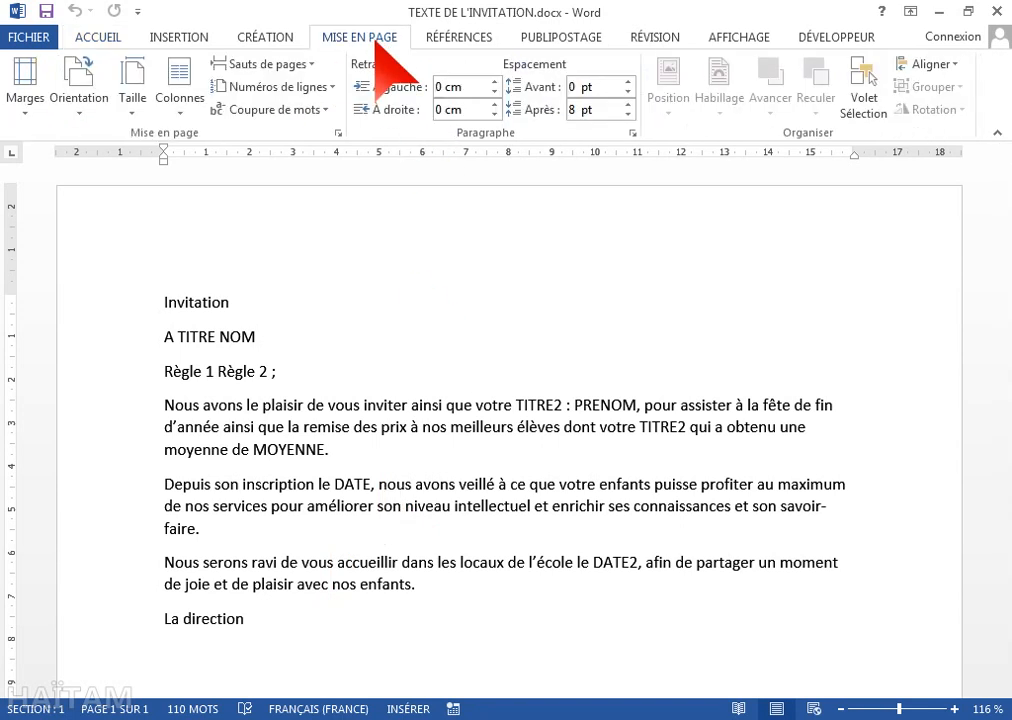
{"action": "left_click", "coordinate": [133, 105]}
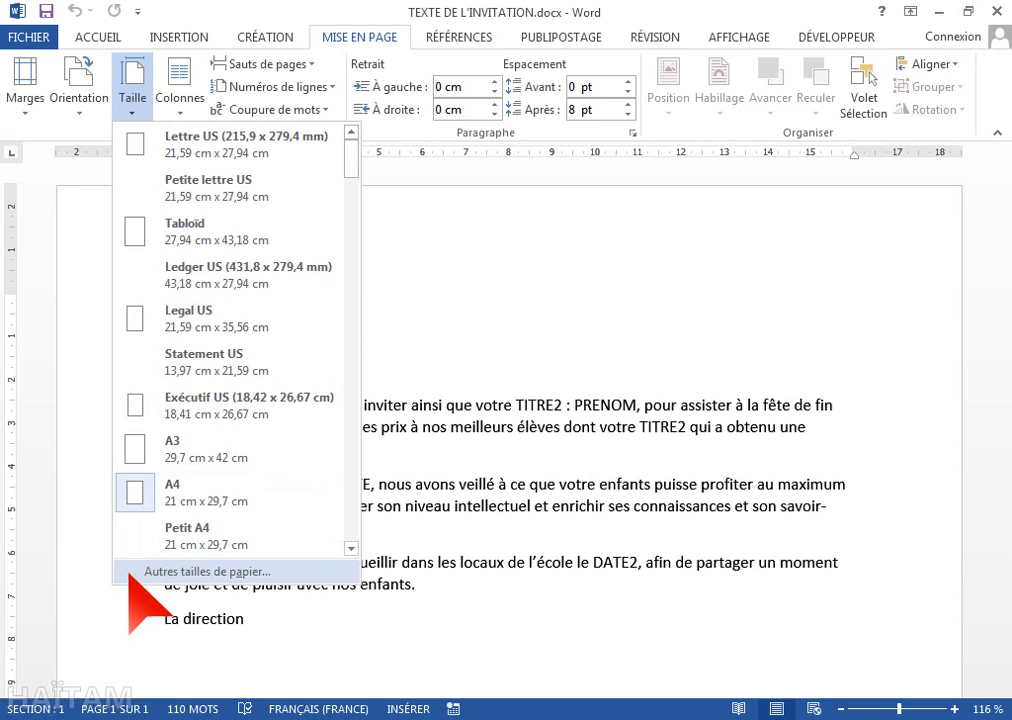
{"action": "left_click", "coordinate": [298, 576]}
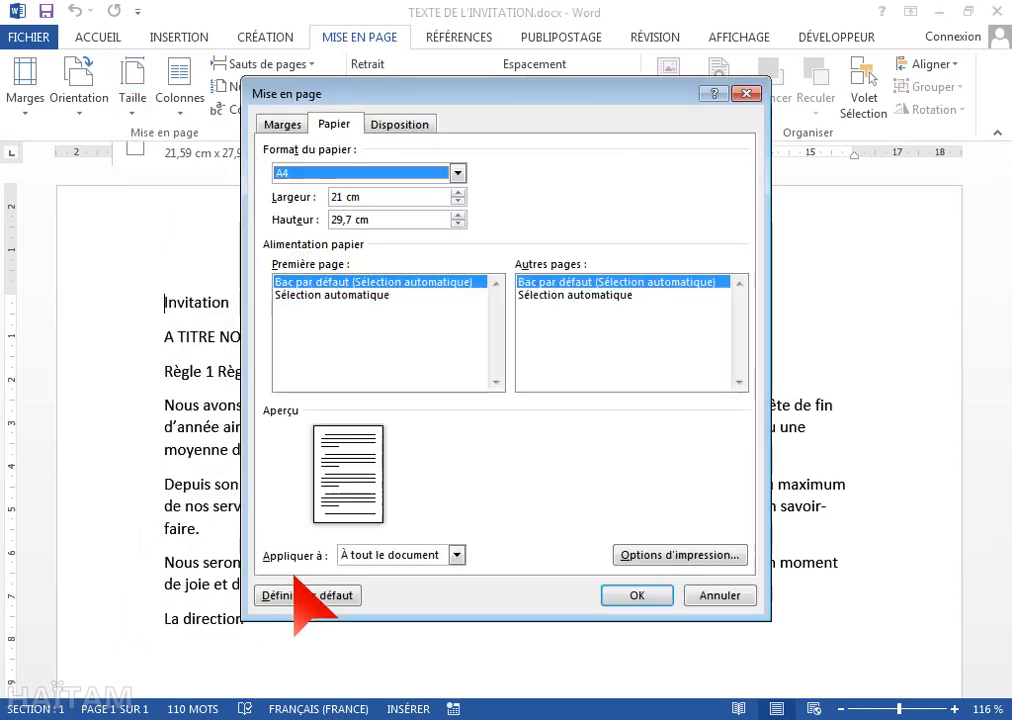
{"action": "left_click", "coordinate": [407, 211]}
{"action": "left_click_drag", "start_coordinate": [407, 197], "coordinate": [275, 199]}
{"action": "type", "text": "2"}
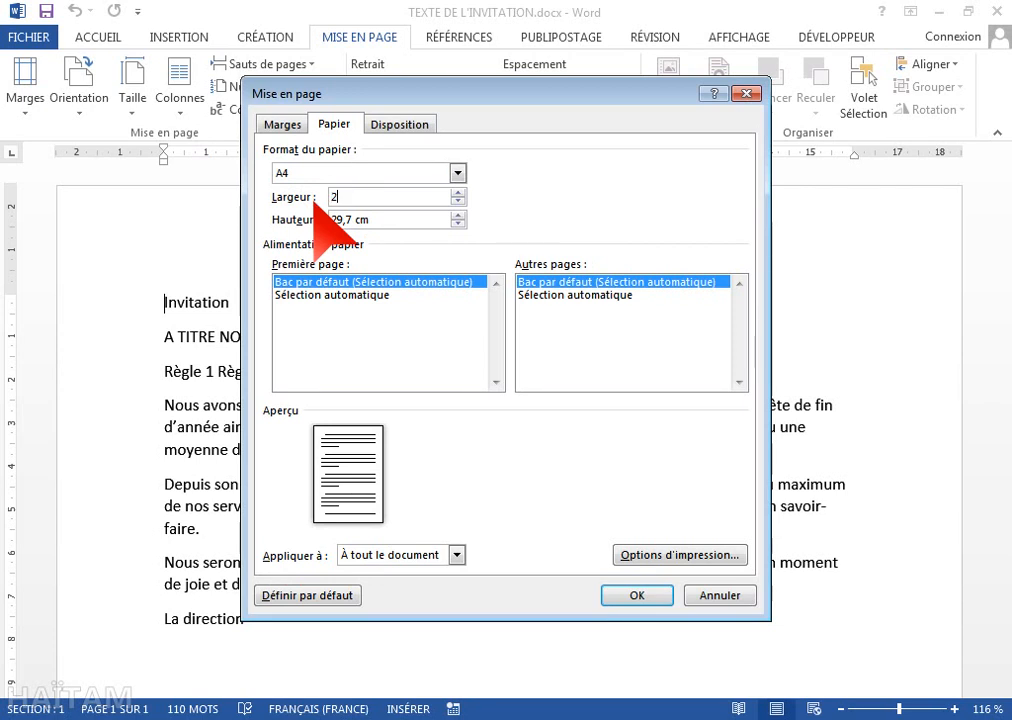
{"action": "type", "text": "0"}
{"action": "key", "text": "Tab"}
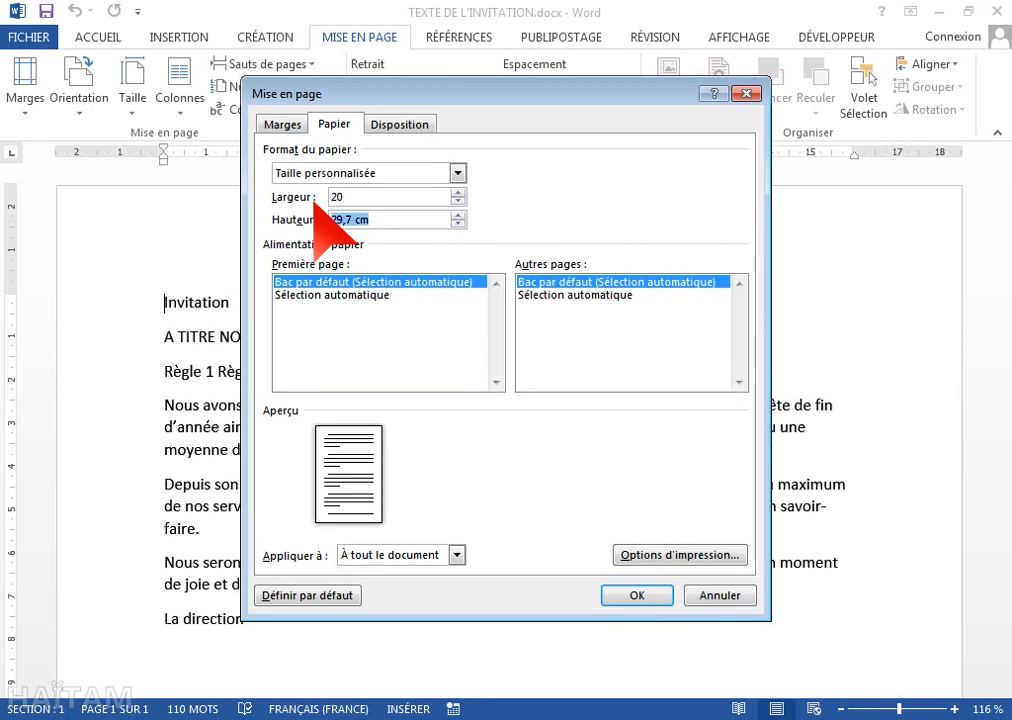
{"action": "type", "text": "10"}
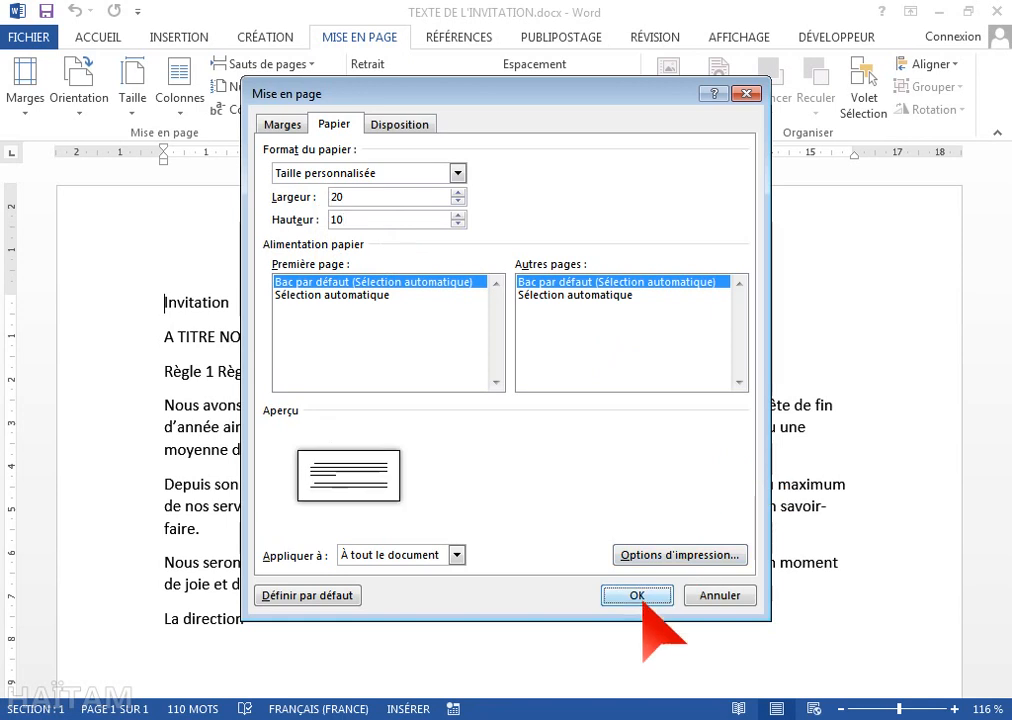
{"action": "left_click", "coordinate": [636, 595]}
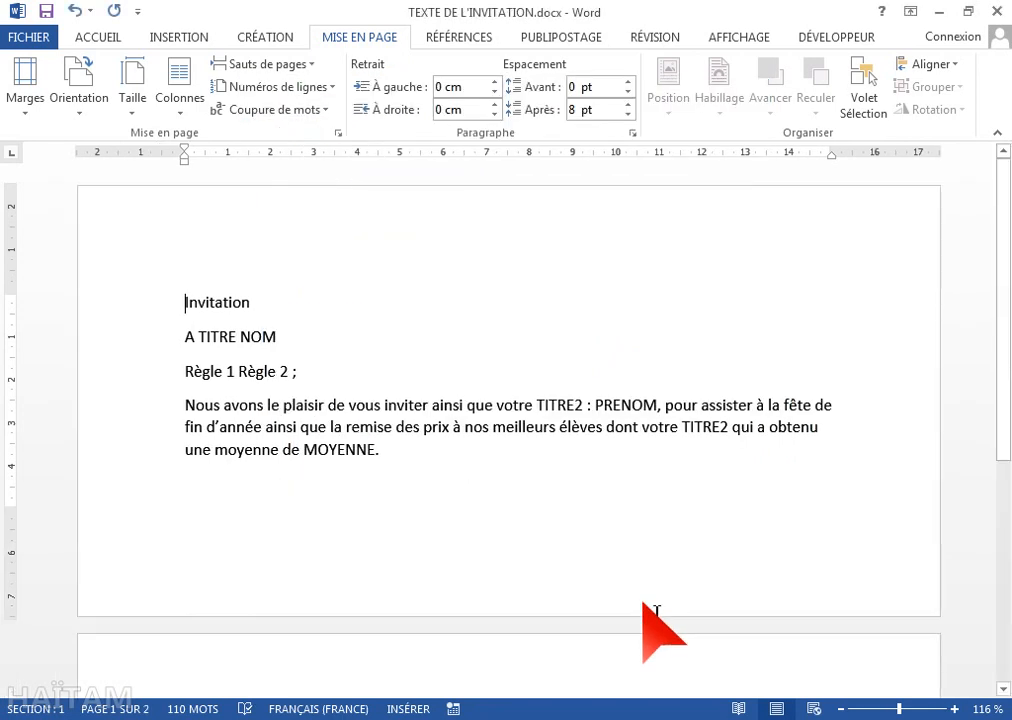
{"action": "scroll", "coordinate": [610, 573], "scroll_direction": "down", "scroll_amount": 5}
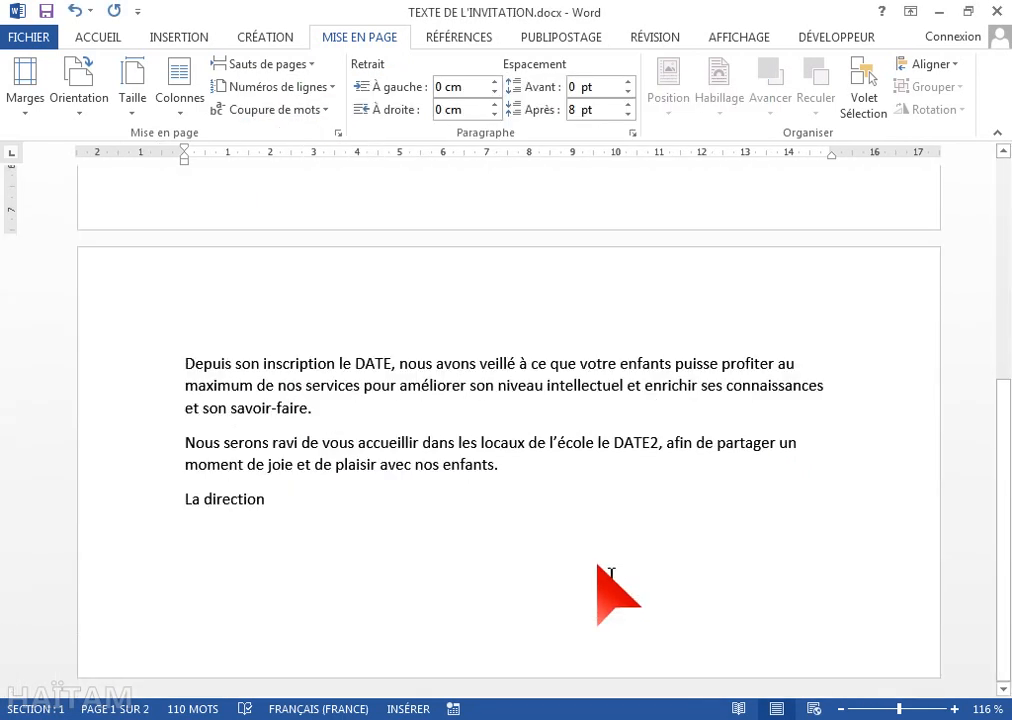
{"action": "scroll", "coordinate": [610, 573], "scroll_direction": "up", "scroll_amount": 5}
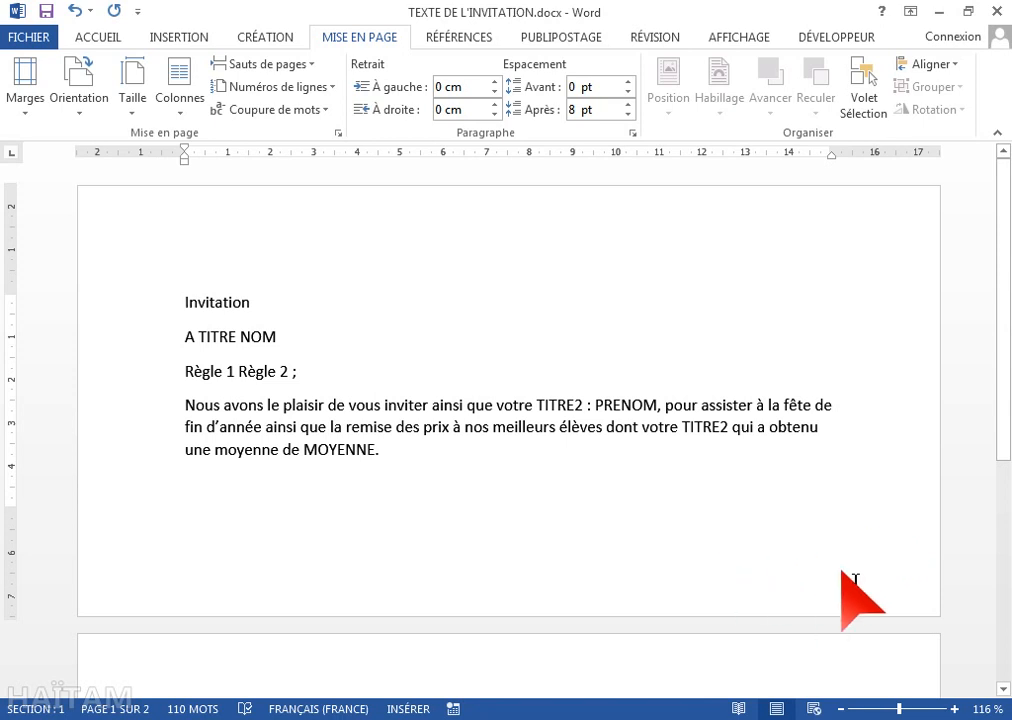
- Set the top, bottom, left and right page margins to 1 cm for the whole document
{"action": "left_click", "coordinate": [133, 98]}
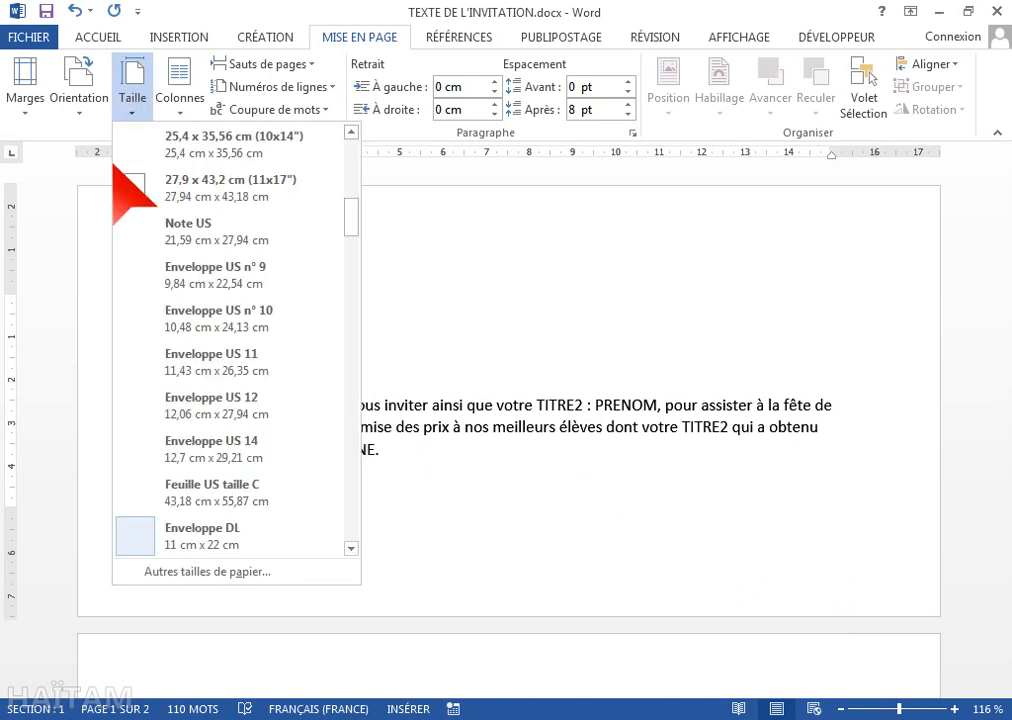
{"action": "left_click", "coordinate": [210, 572]}
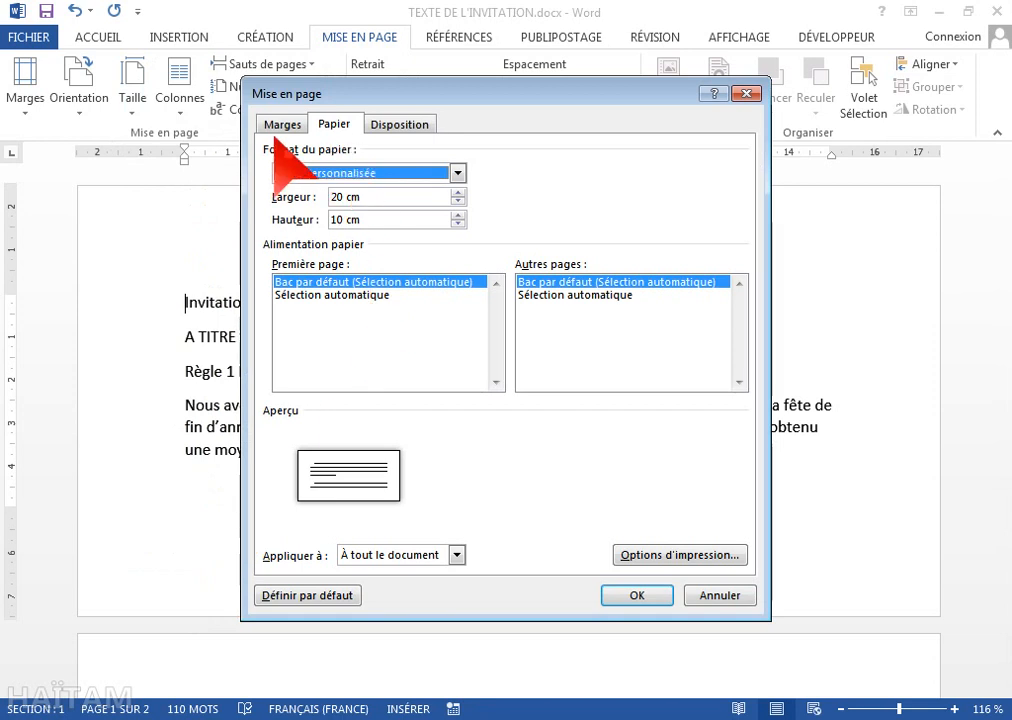
{"action": "left_click", "coordinate": [278, 124]}
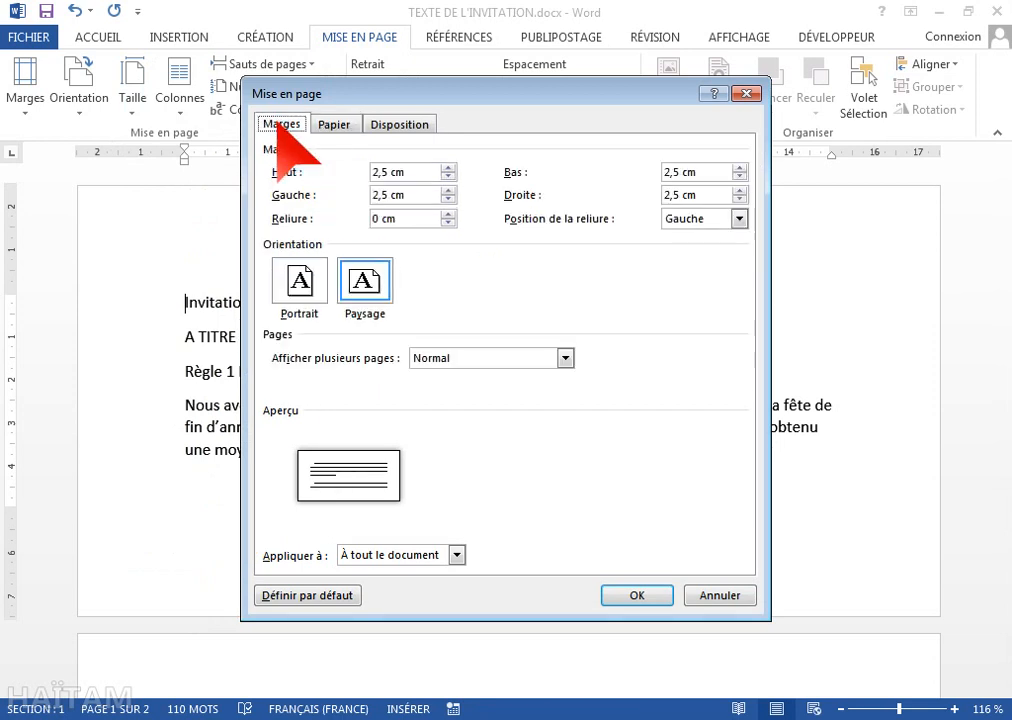
{"action": "left_click", "coordinate": [428, 172]}
{"action": "left_click_drag", "start_coordinate": [428, 172], "coordinate": [360, 172]}
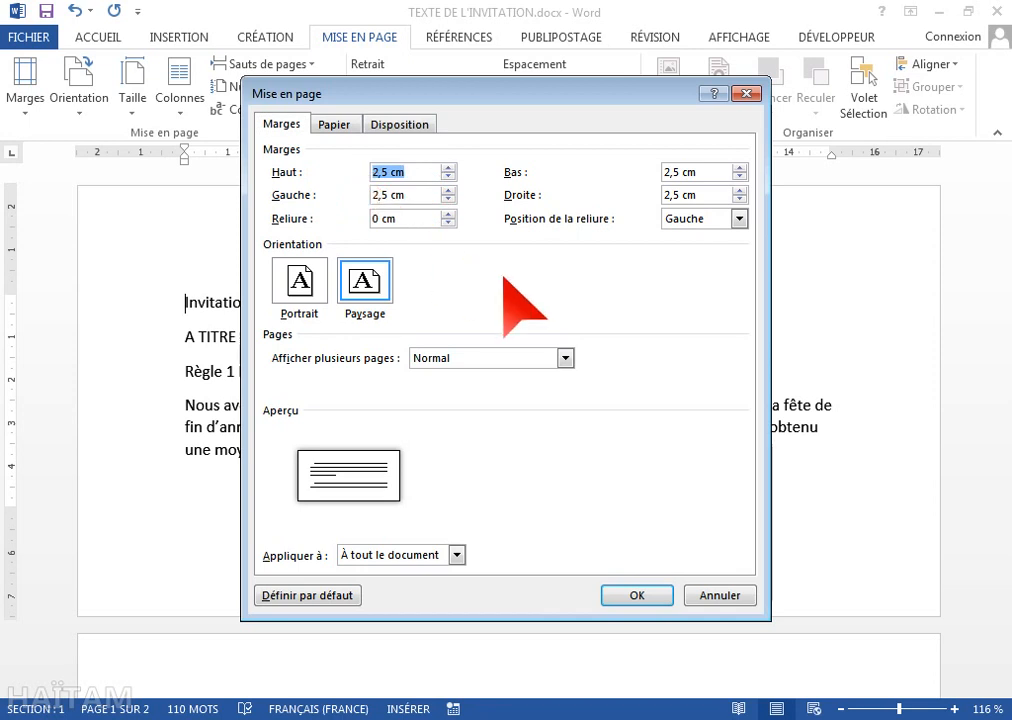
{"action": "type", "text": "1"}
{"action": "key", "text": "Tab"}
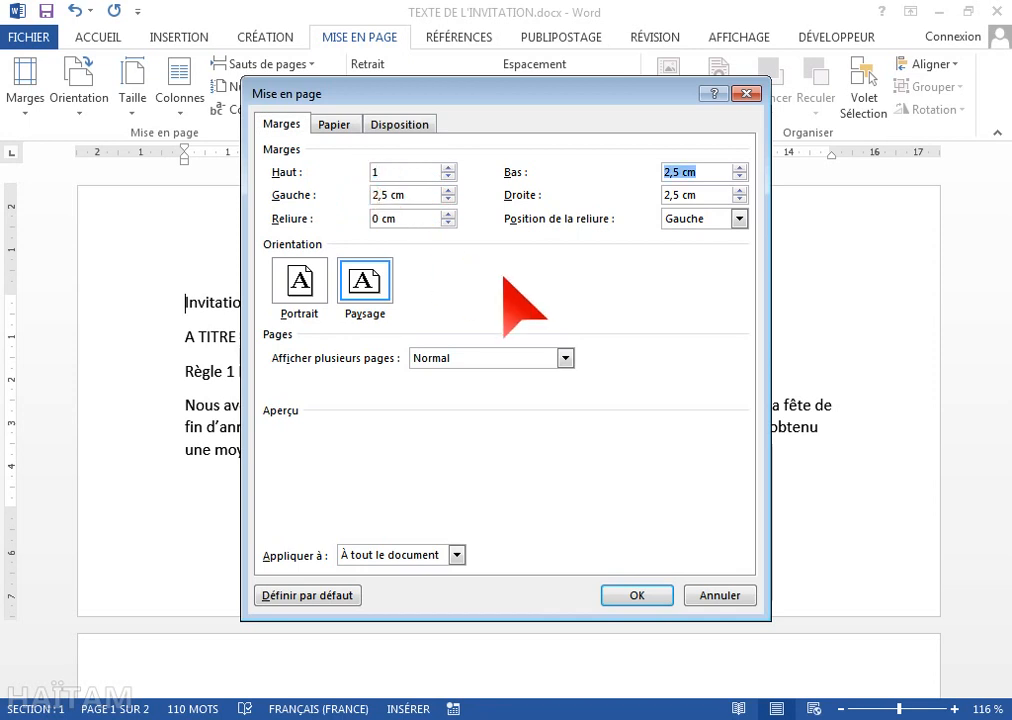
{"action": "type", "text": "1"}
{"action": "key", "text": "Tab"}
{"action": "type", "text": "1"}
{"action": "key", "text": "Tab"}
{"action": "type", "text": "1"}
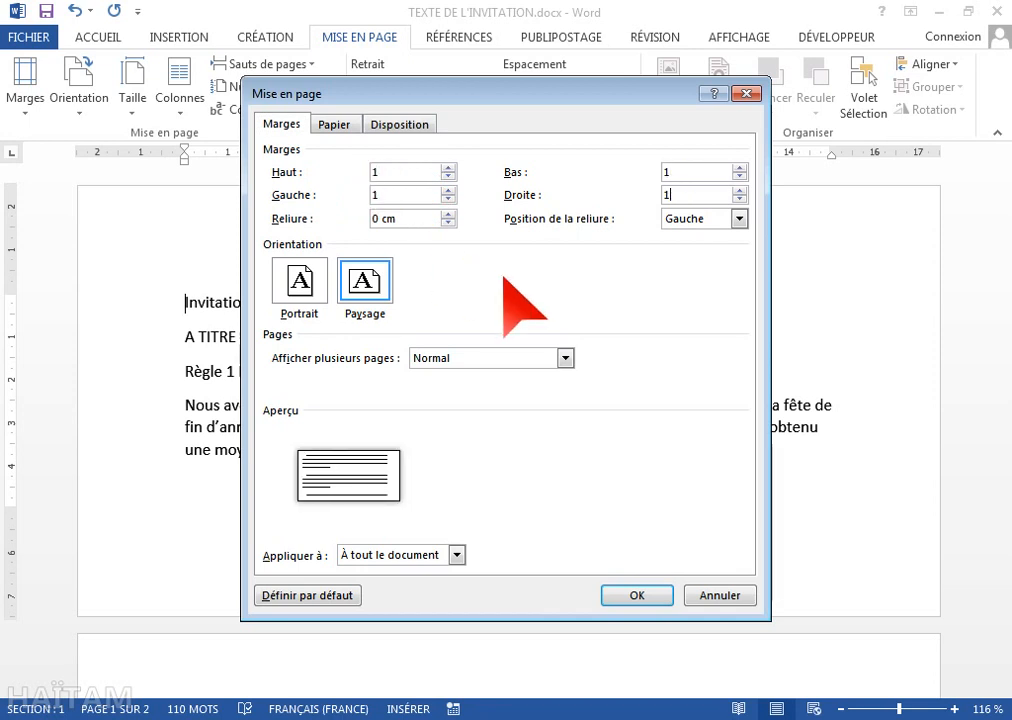
{"action": "left_click", "coordinate": [628, 594]}
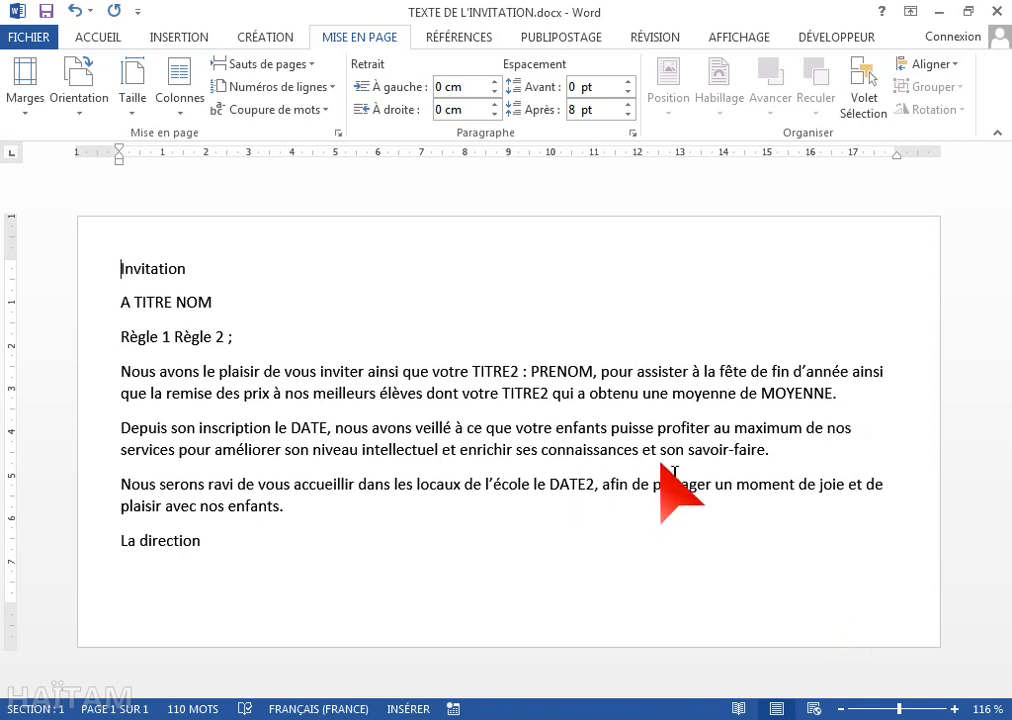
- Cut all the text below the Invitation title, from "A TITRE NOM" to "La direction"
{"action": "left_click", "coordinate": [229, 559]}
{"action": "left_click_drag", "start_coordinate": [229, 559], "coordinate": [115, 312]}
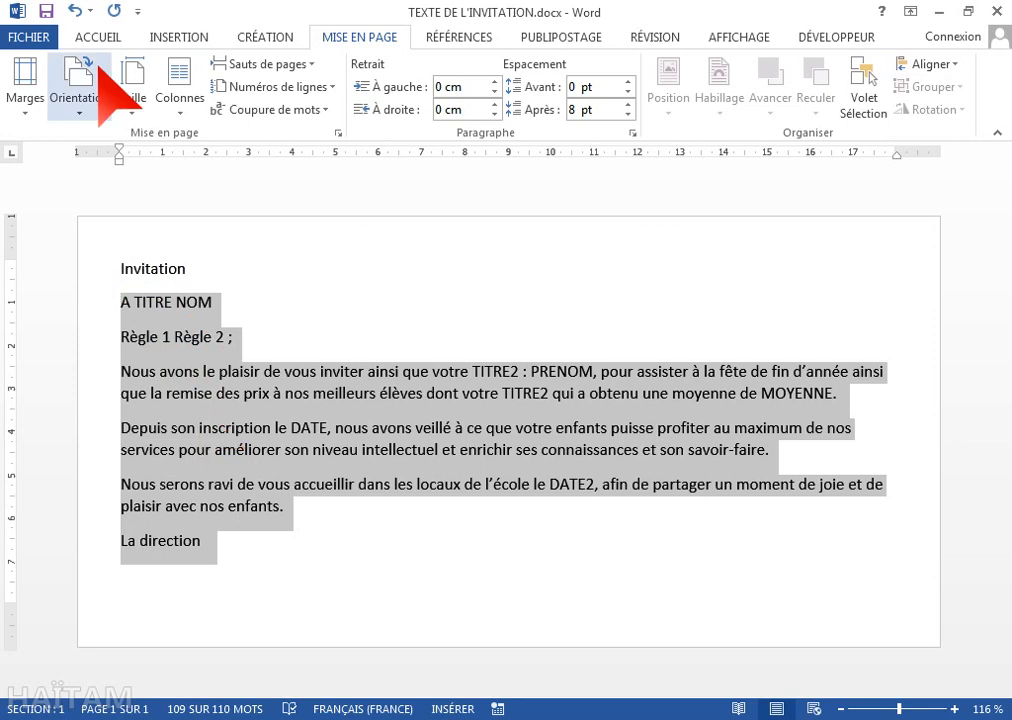
{"action": "left_click", "coordinate": [94, 38]}
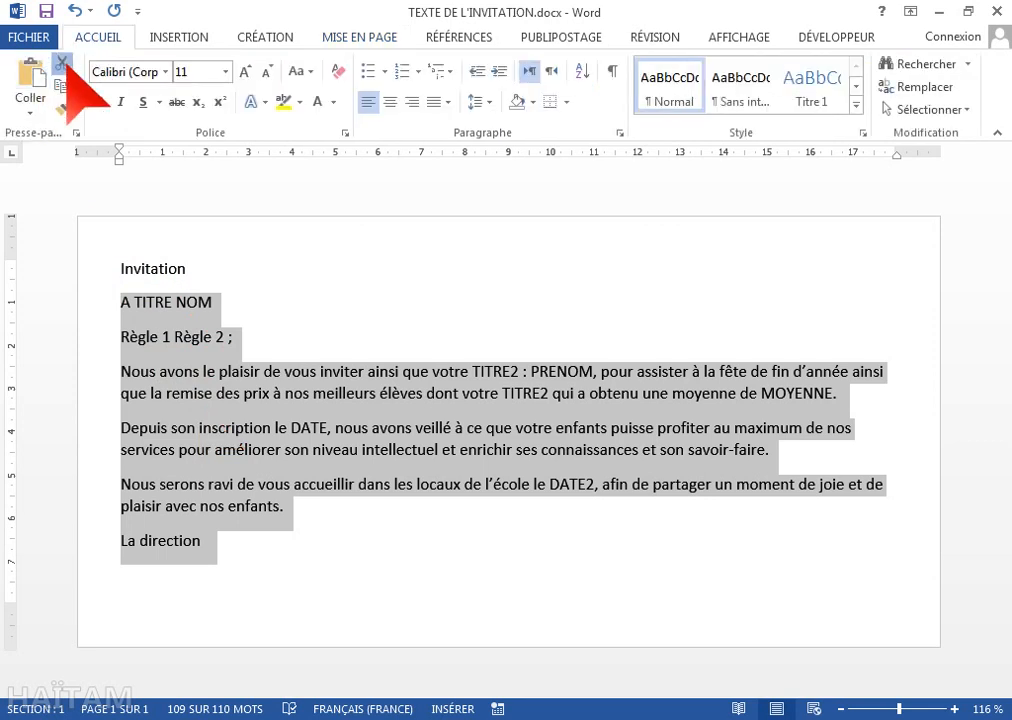
{"action": "left_click", "coordinate": [62, 62]}
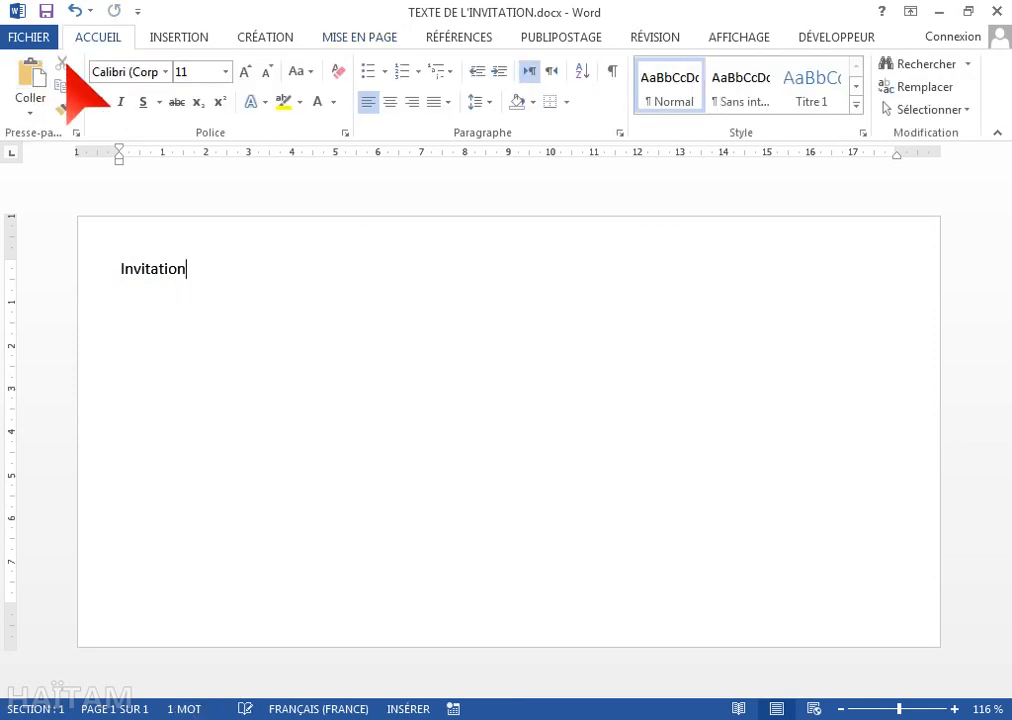
- Draw a text box about 8.5 cm high and 9.9 cm wide on the right half of the page and paste the cut text into it
{"action": "left_click", "coordinate": [180, 37]}
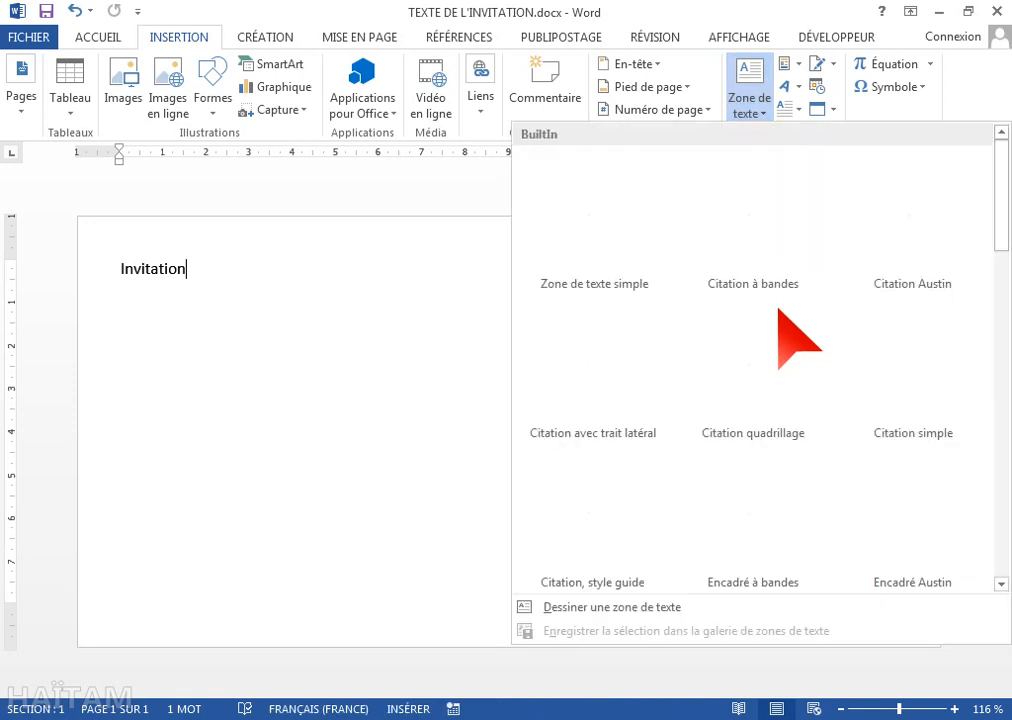
{"action": "left_click", "coordinate": [575, 609]}
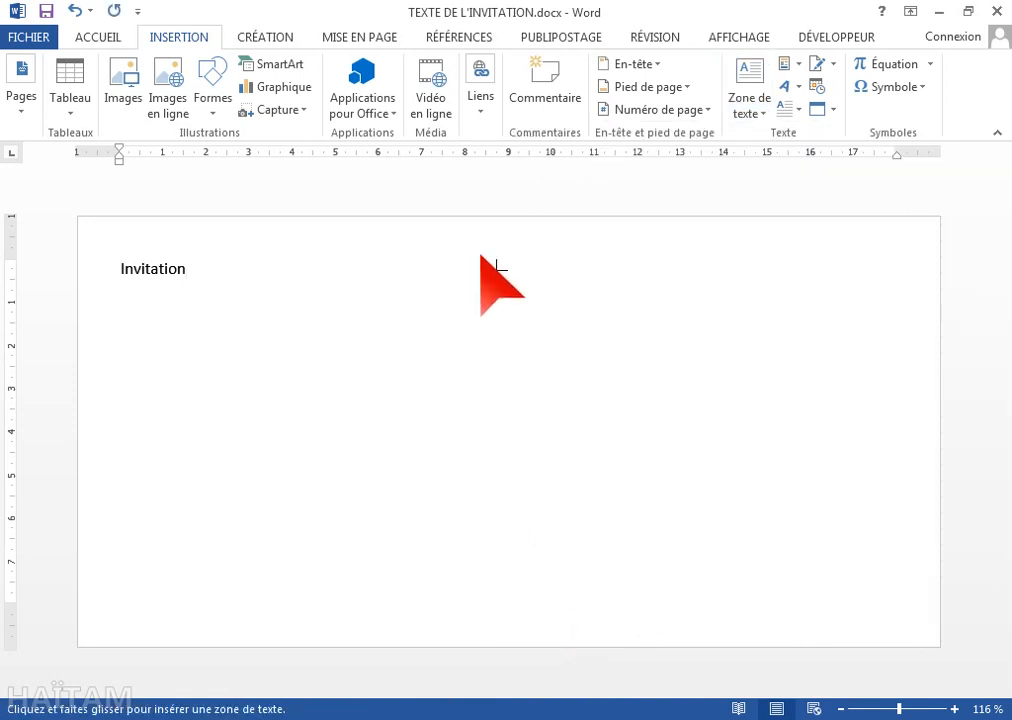
{"action": "left_click_drag", "start_coordinate": [481, 255], "coordinate": [907, 621]}
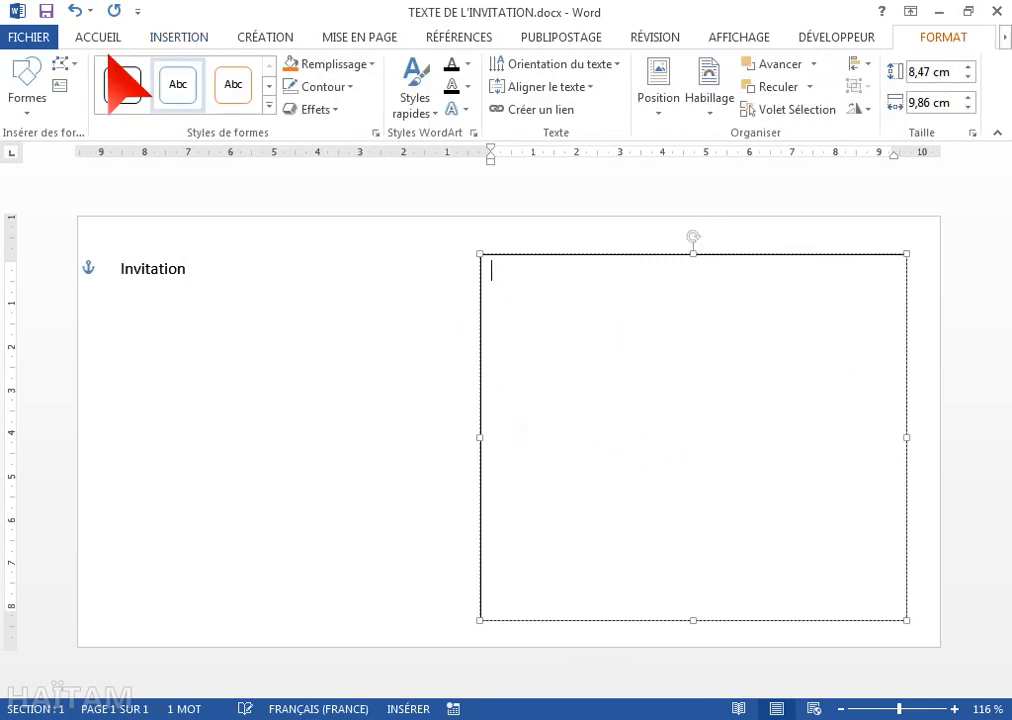
{"action": "left_click", "coordinate": [99, 38]}
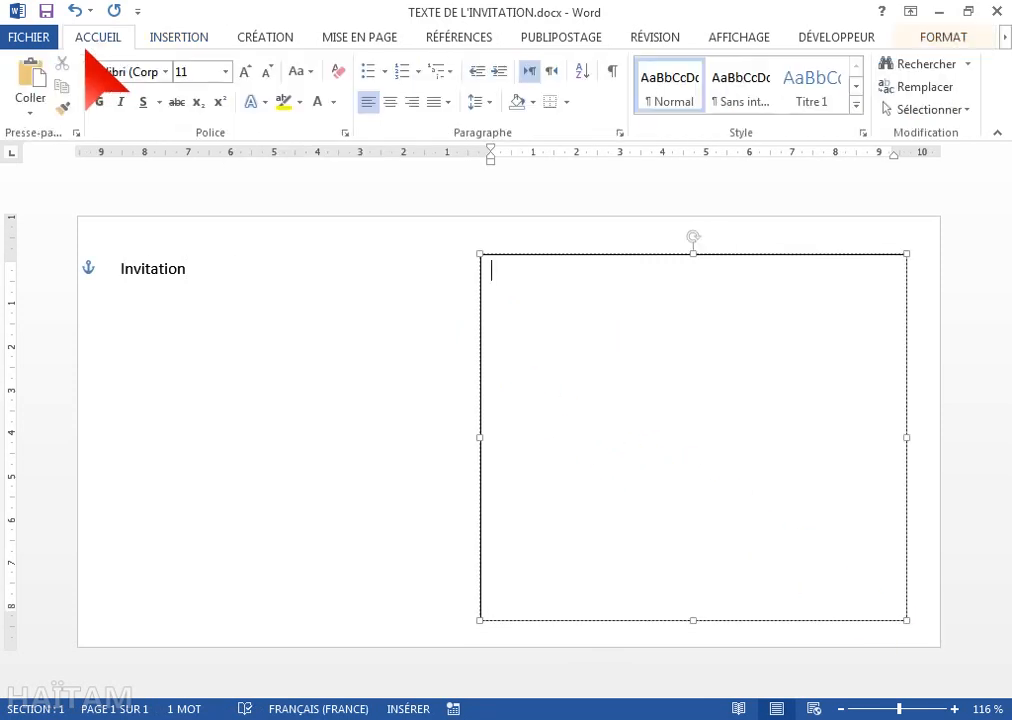
{"action": "left_click", "coordinate": [30, 75]}
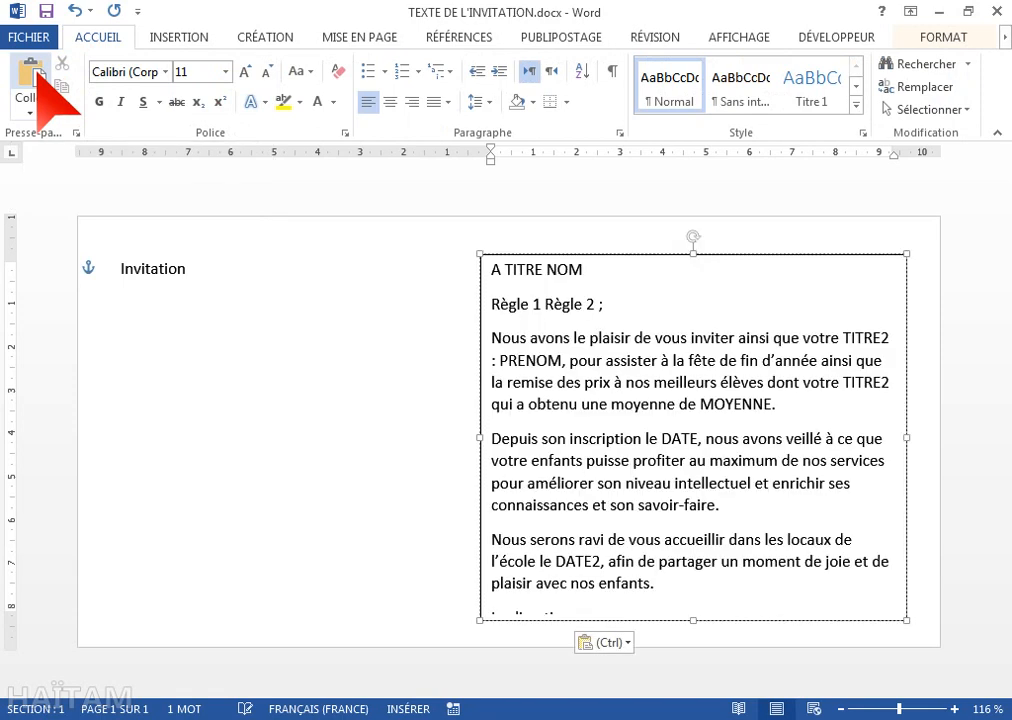
- Shift the body text box slightly up and to the left, and reduce its text to 10 pt
{"action": "left_click_drag", "start_coordinate": [630, 255], "coordinate": [625, 256]}
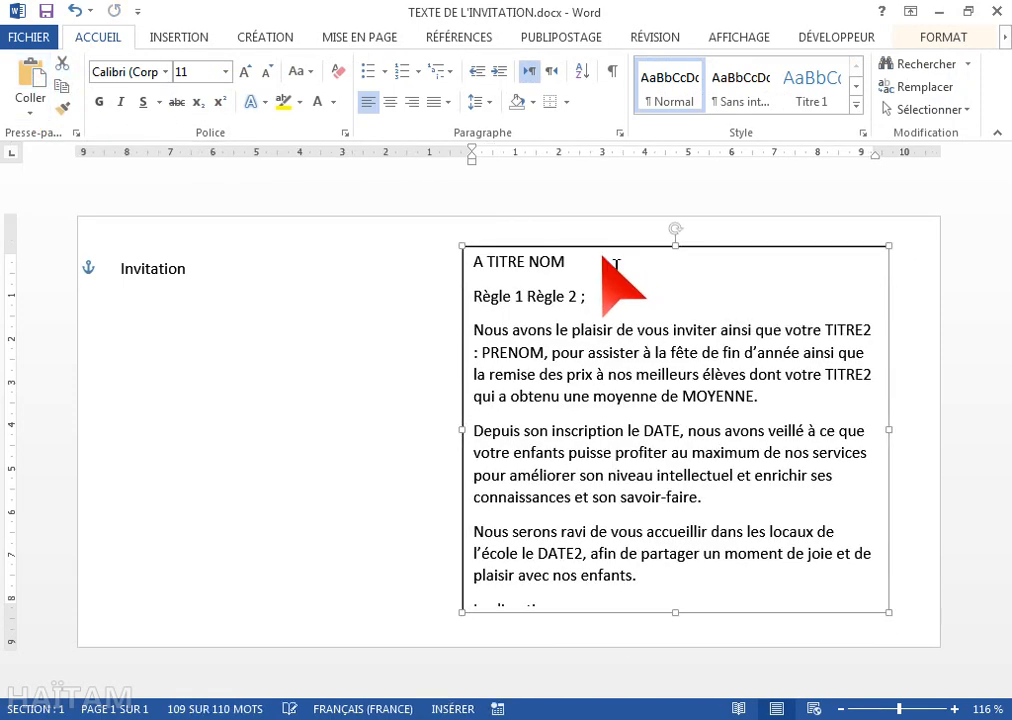
{"action": "left_click", "coordinate": [266, 72]}
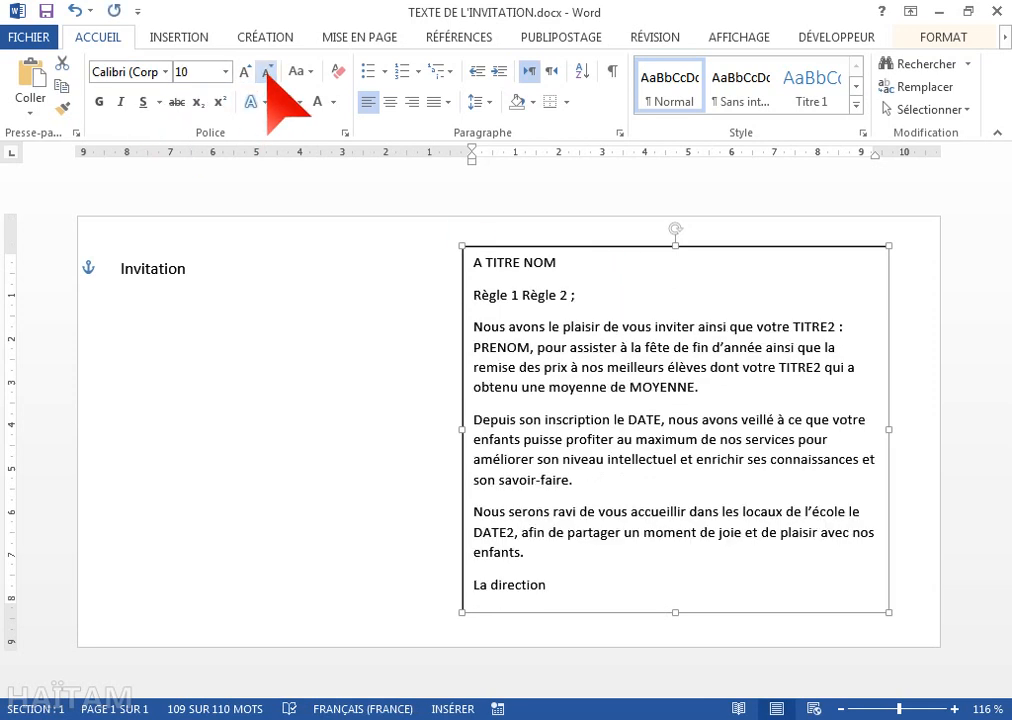
{"action": "left_click_drag", "start_coordinate": [553, 585], "coordinate": [472, 260]}
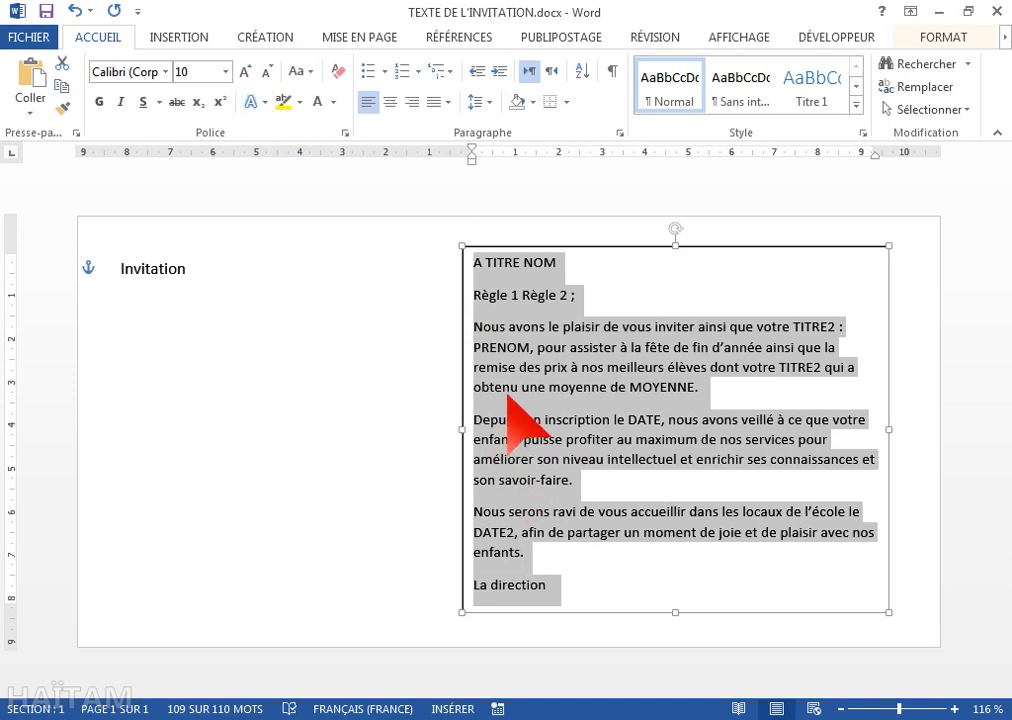
- Put the Invitation title into its own text box and move it to mid-height, just left of the body text box
{"action": "left_click_drag", "start_coordinate": [186, 268], "coordinate": [121, 264]}
{"action": "left_click", "coordinate": [178, 37]}
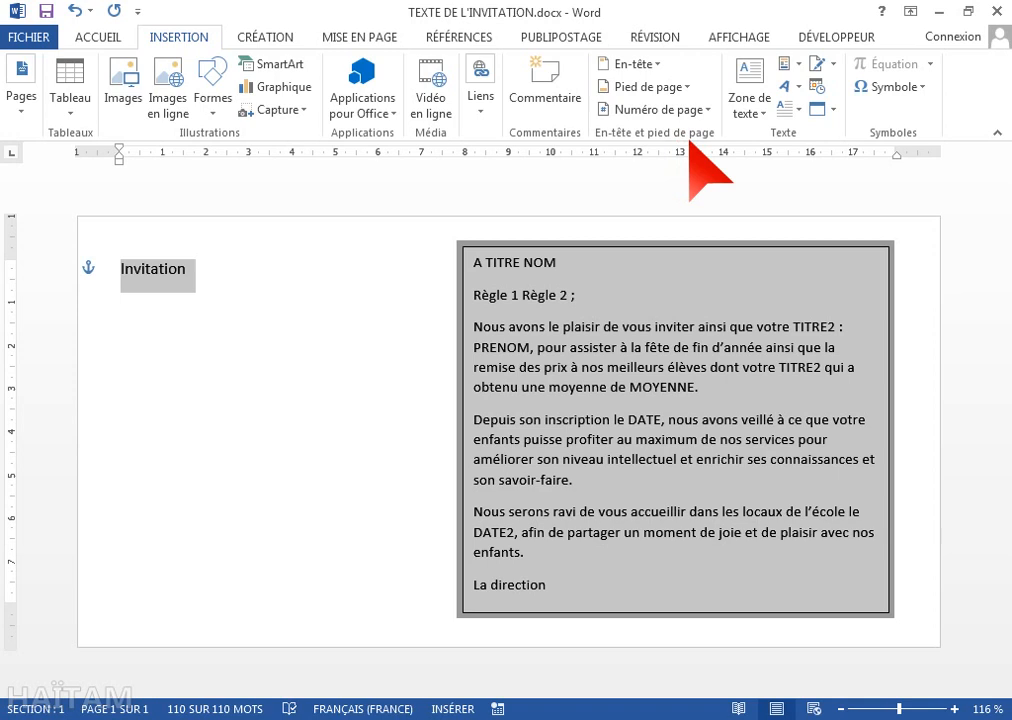
{"action": "left_click", "coordinate": [742, 118]}
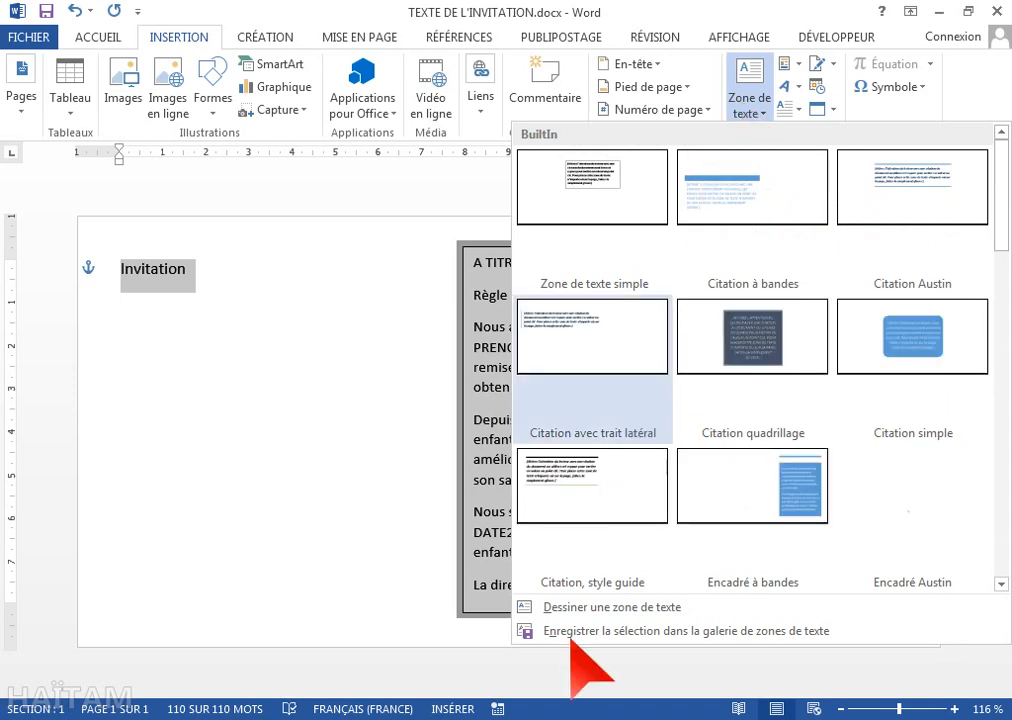
{"action": "left_click", "coordinate": [585, 606]}
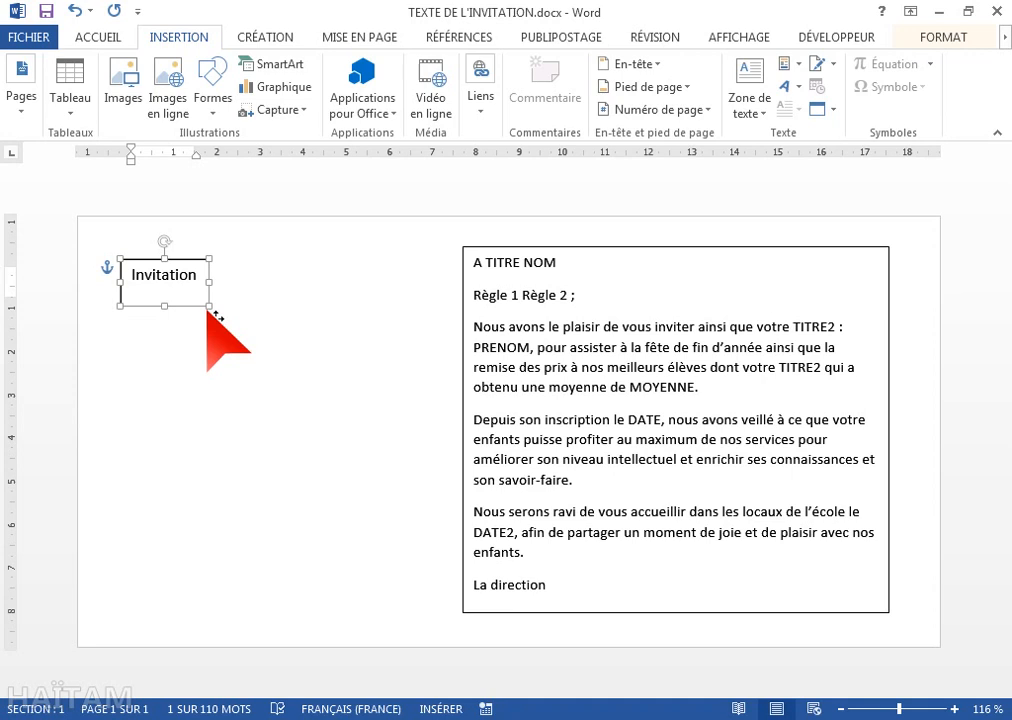
{"action": "left_click_drag", "start_coordinate": [208, 306], "coordinate": [227, 306]}
{"action": "left_click_drag", "start_coordinate": [281, 339], "coordinate": [389, 412]}
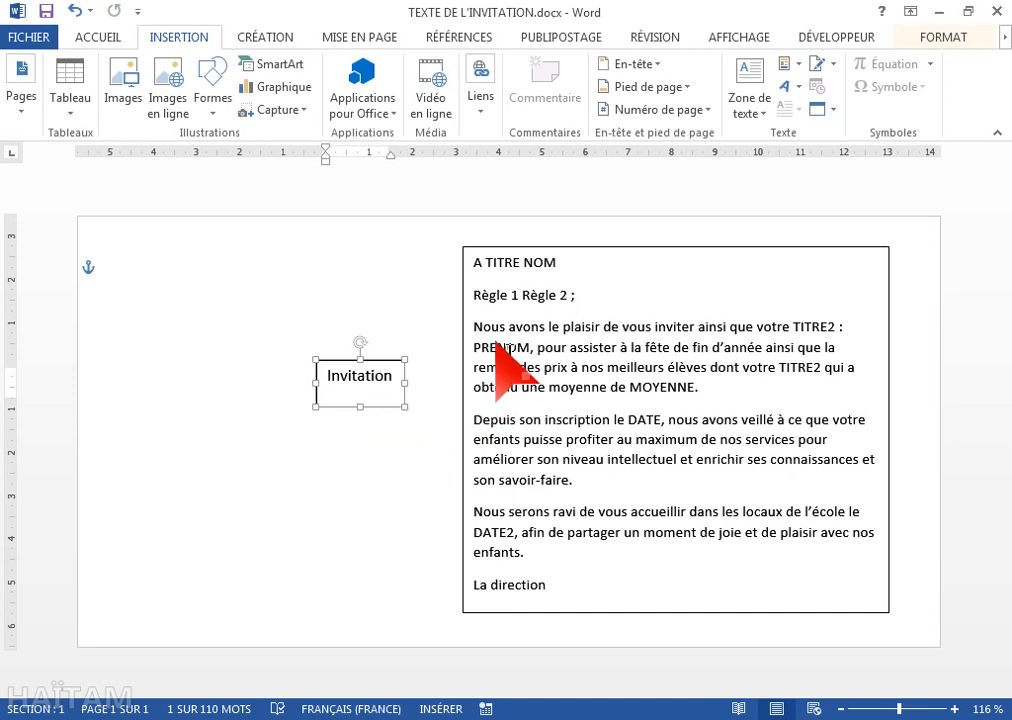
- Rotate the Invitation title's text by 270° and fit its box, stretched to about 5.1 cm high, closer beside the body text box
{"action": "left_click", "coordinate": [948, 42]}
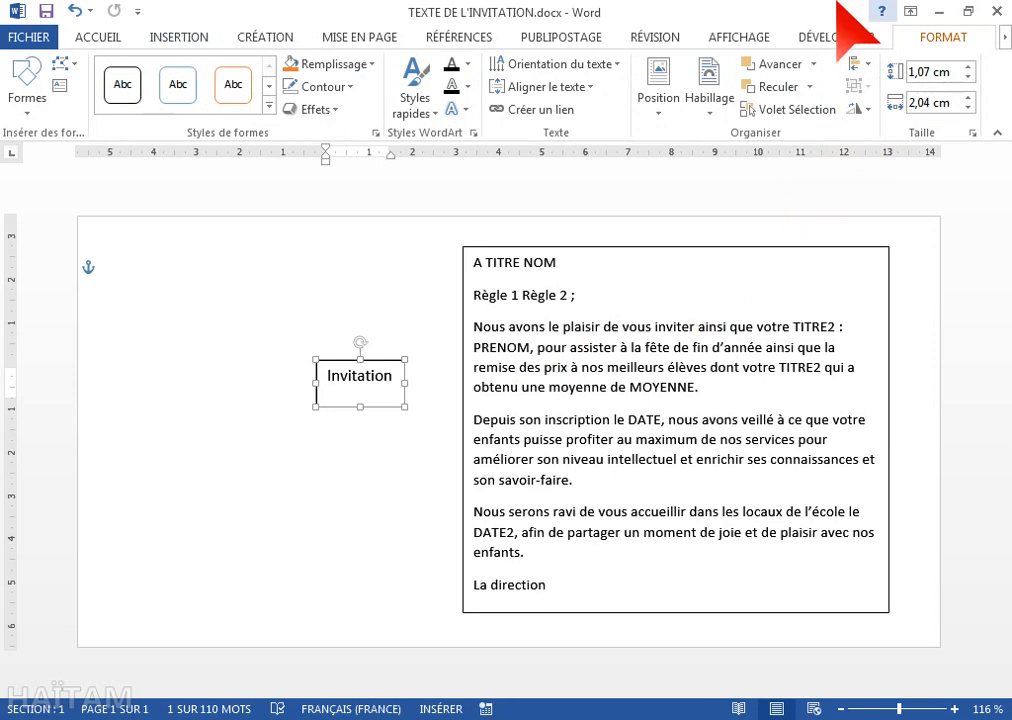
{"action": "left_click", "coordinate": [581, 64]}
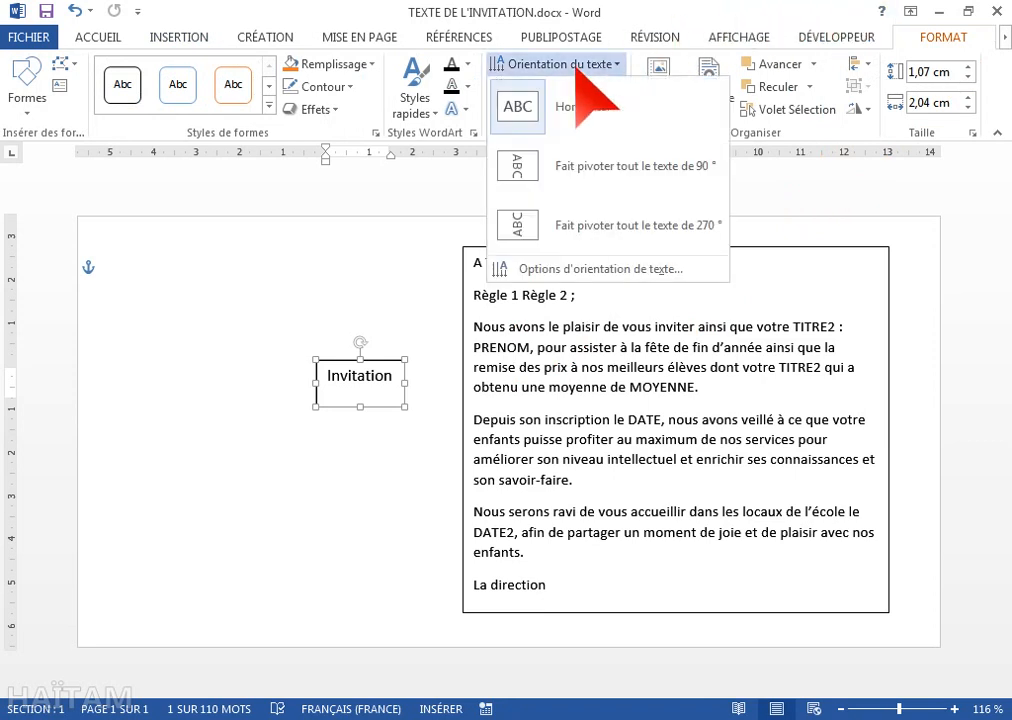
{"action": "left_click", "coordinate": [543, 228]}
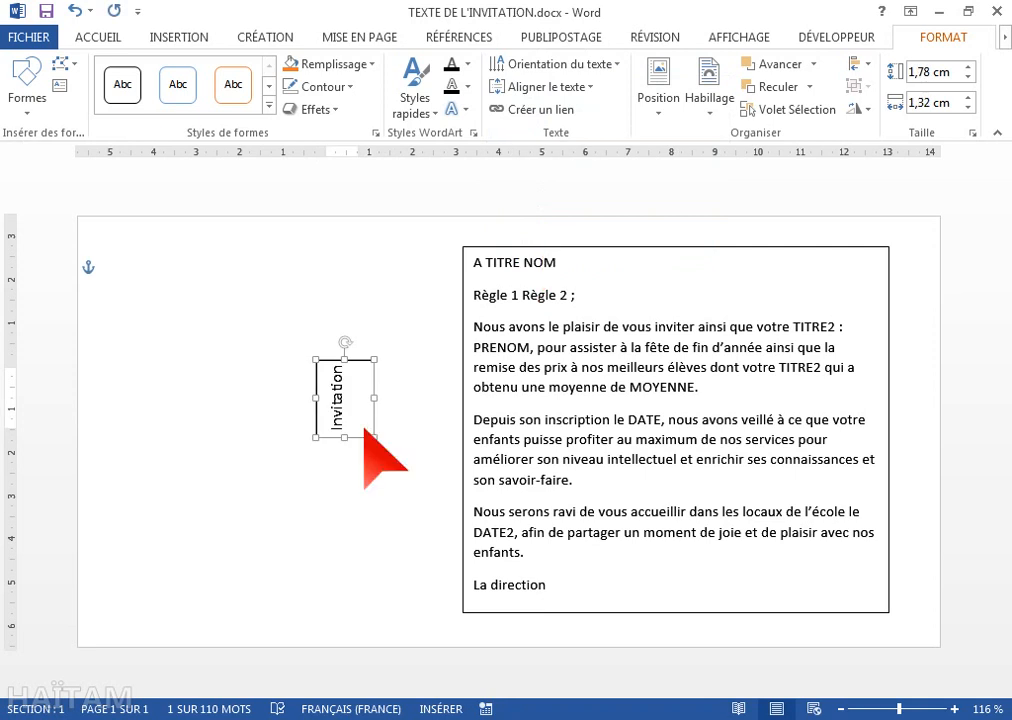
{"action": "left_click_drag", "start_coordinate": [344, 437], "coordinate": [344, 580]}
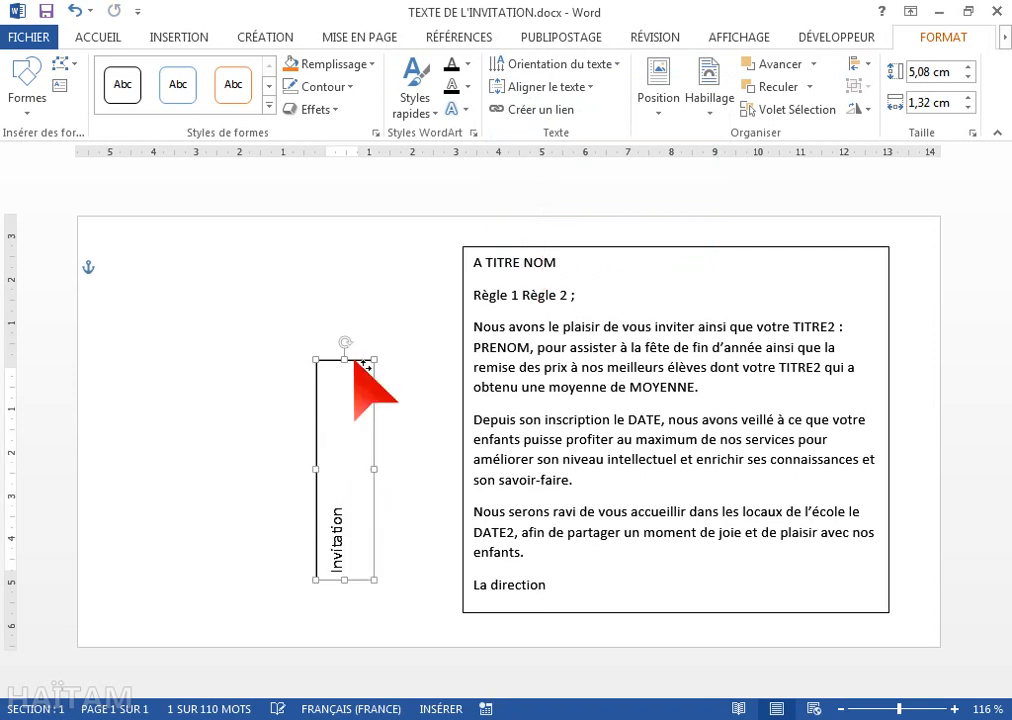
{"action": "left_click_drag", "start_coordinate": [365, 367], "coordinate": [417, 321]}
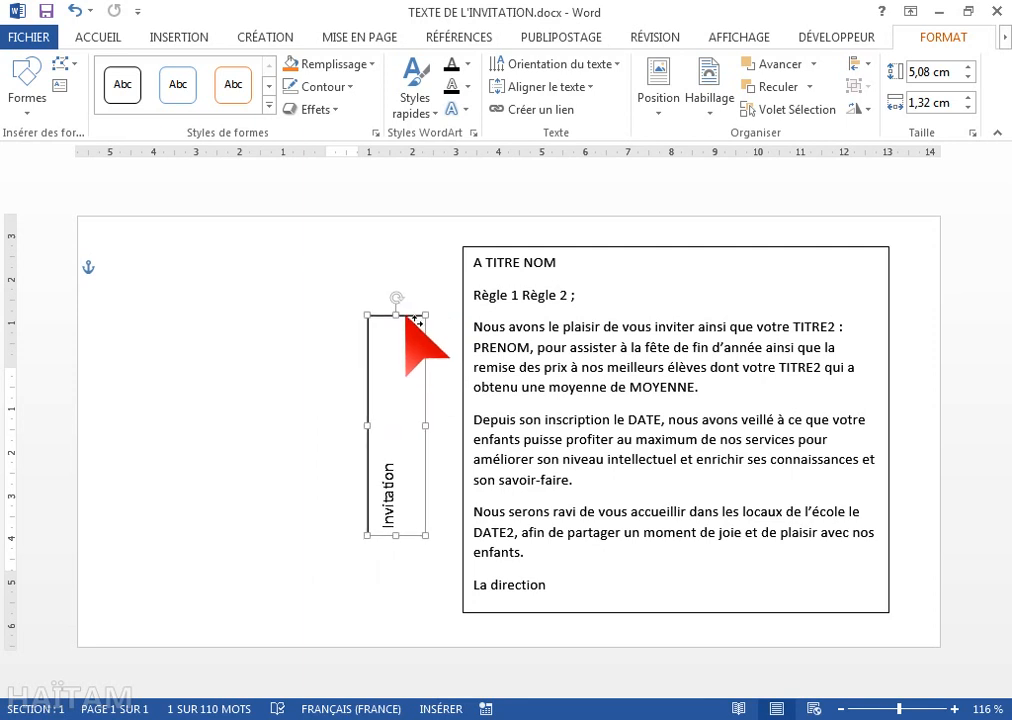
- Try the gold gradient WordArt style on the Invitation title and compare it with the model picture INVITATION.jpg
{"action": "left_click", "coordinate": [418, 108]}
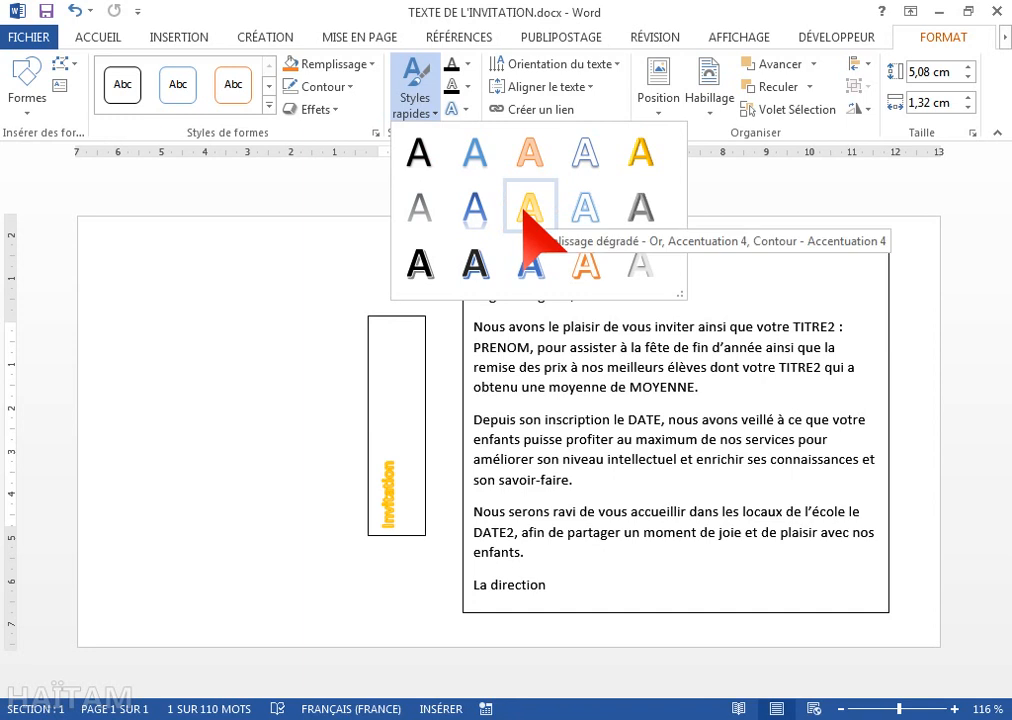
{"action": "left_click", "coordinate": [527, 218]}
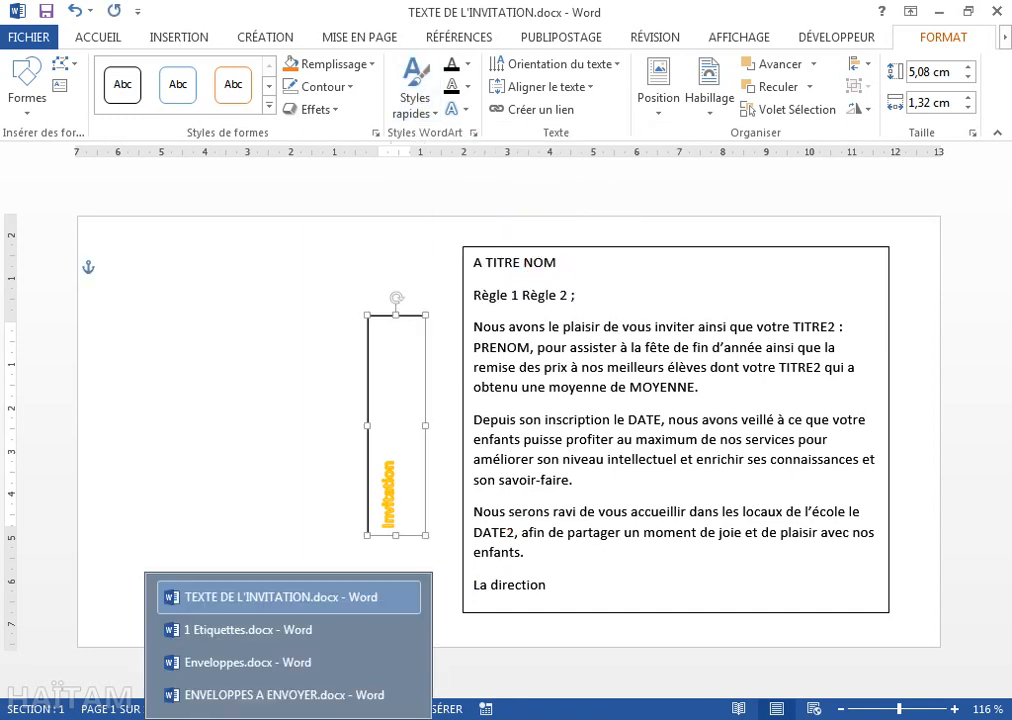
{"action": "key", "text": "alt+Tab"}
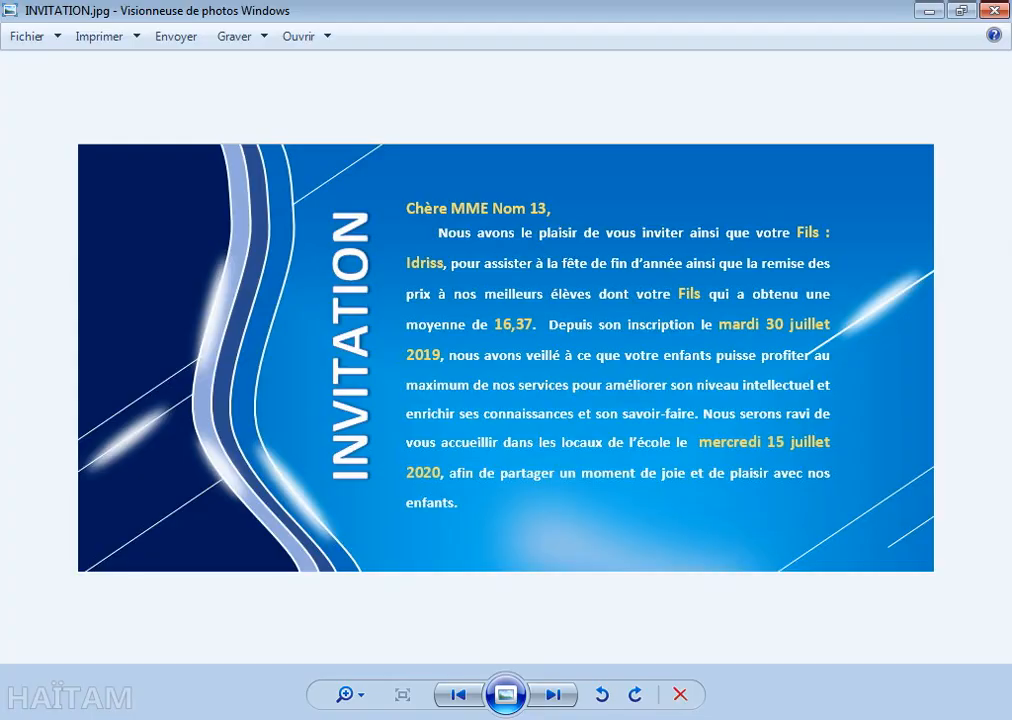
{"action": "key", "text": "alt+Tab"}
- Apply the WordArt quick style with white fill and blue outline to the vertical Invitation title
{"action": "left_click", "coordinate": [415, 100]}
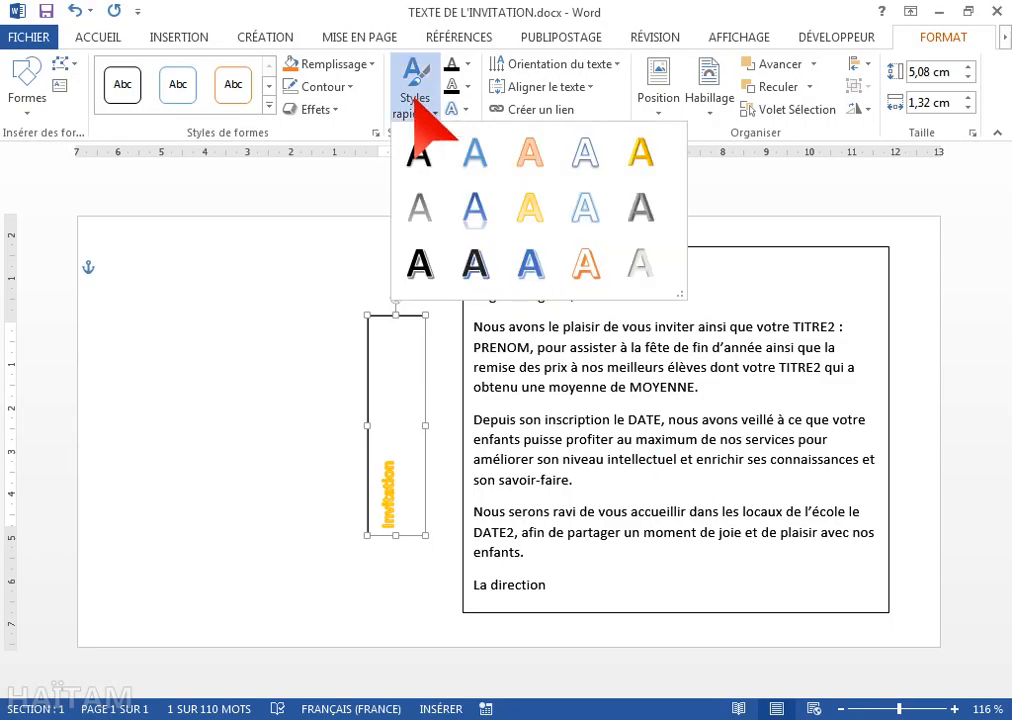
{"action": "left_click", "coordinate": [597, 170]}
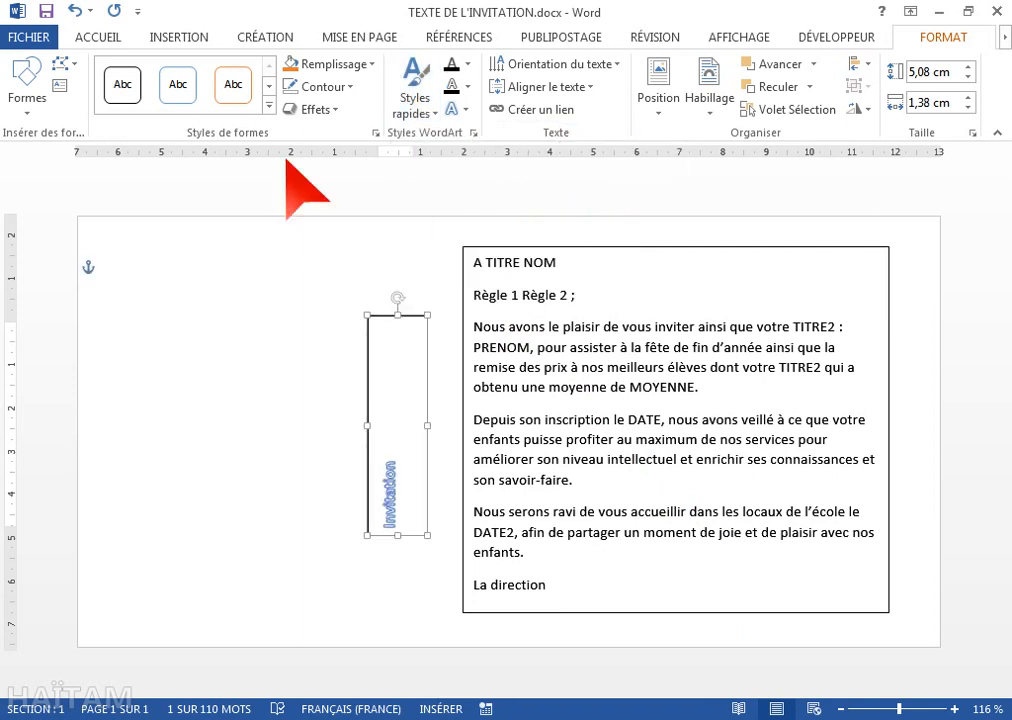
{"action": "left_click", "coordinate": [98, 37]}
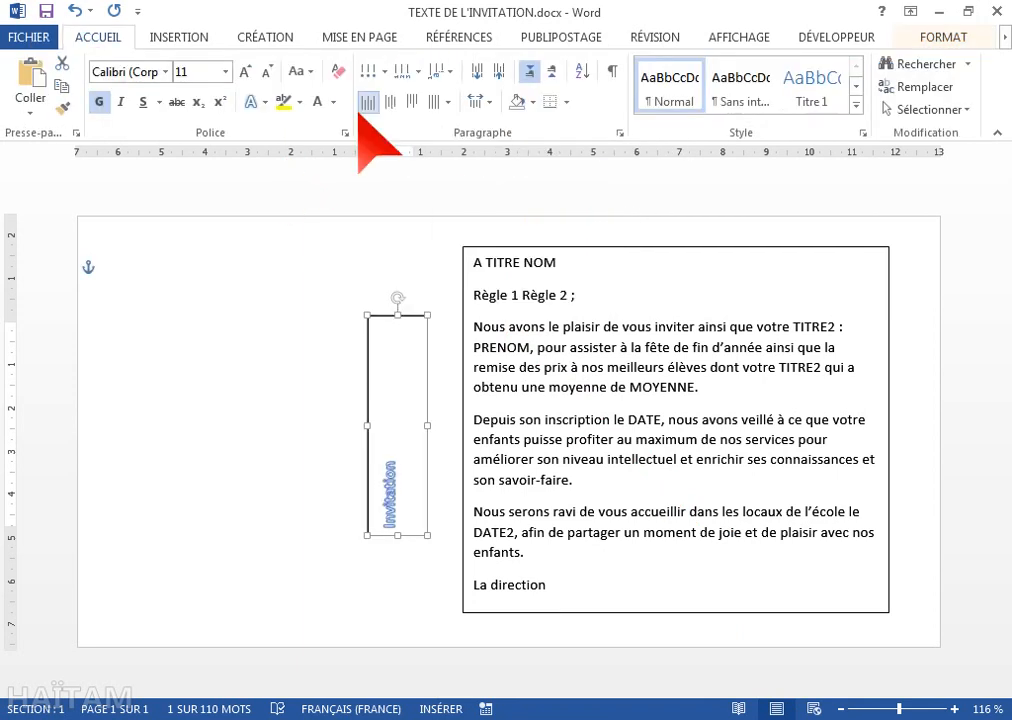
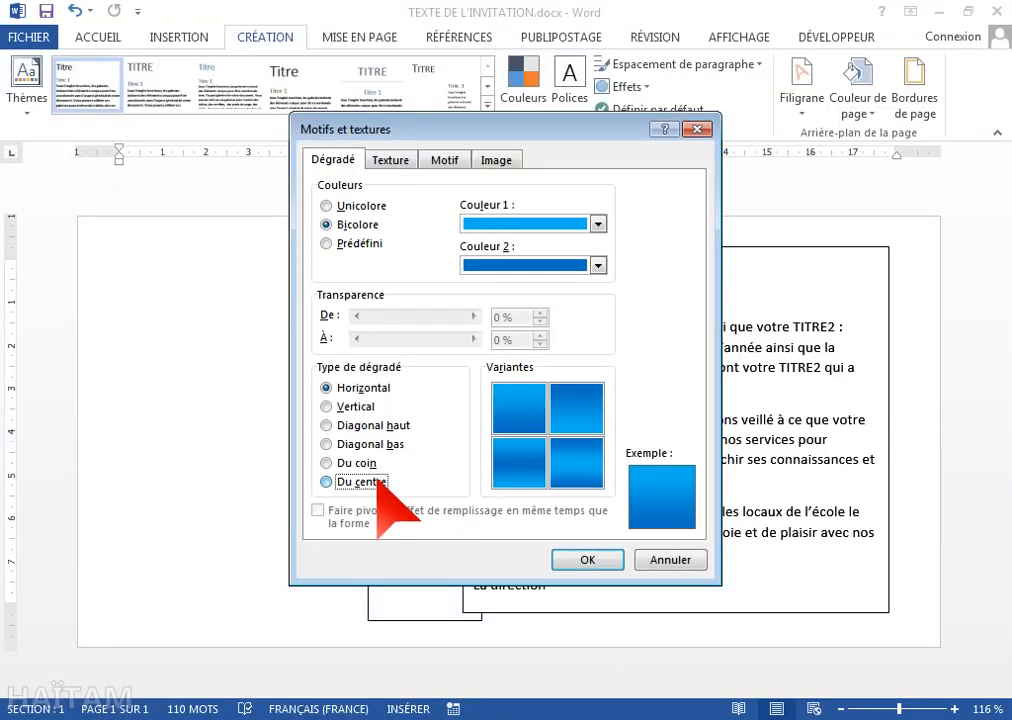
- Apply a two-colour blue page background gradient of type Du centre, using the variant with the lighter centre
{"action": "left_click", "coordinate": [360, 482]}
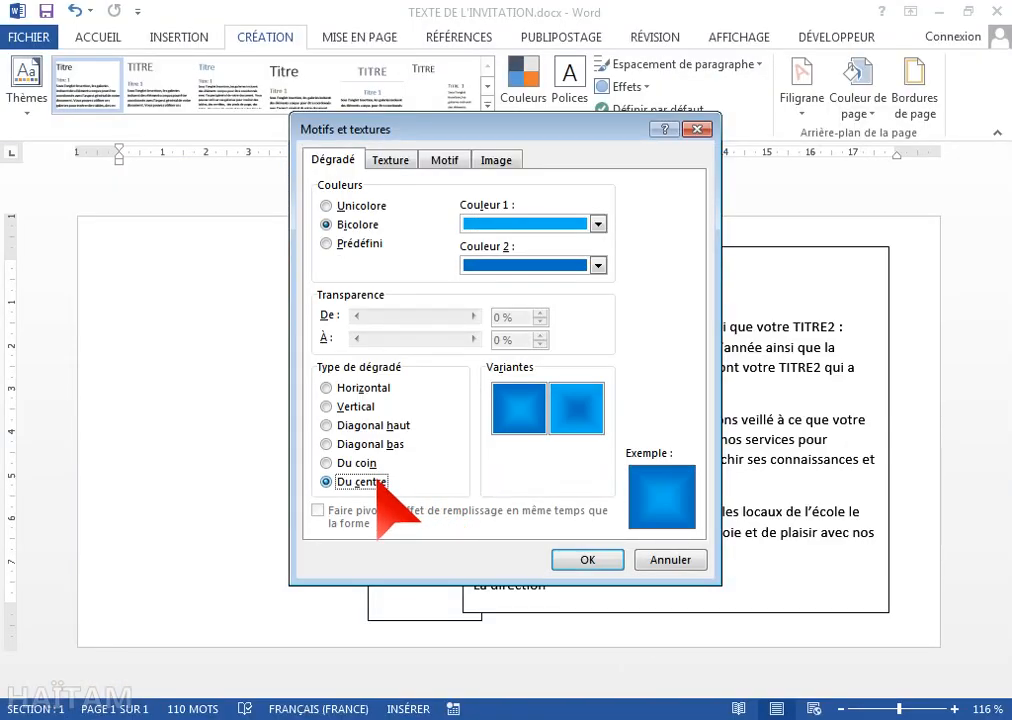
{"action": "left_click", "coordinate": [506, 418]}
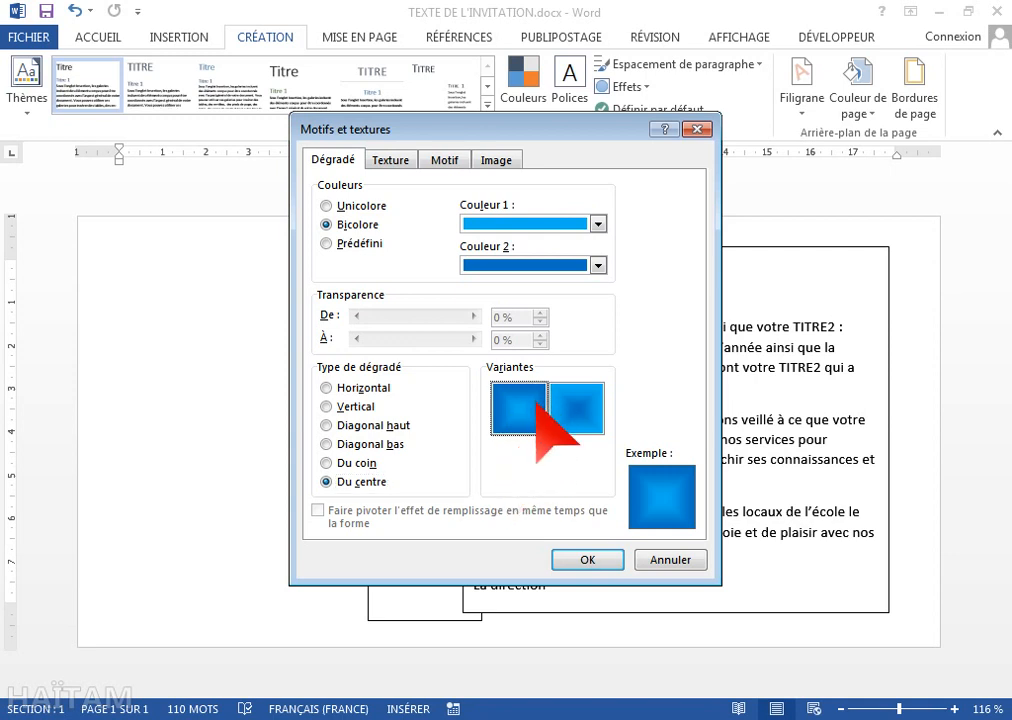
{"action": "left_click", "coordinate": [596, 561]}
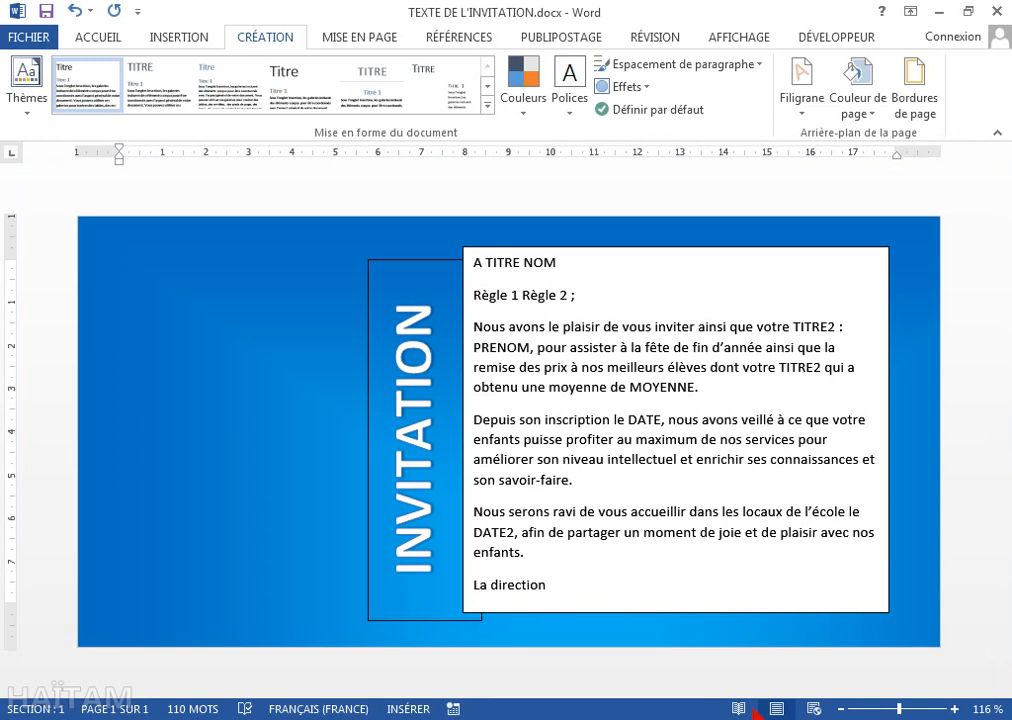
- Remove the outline from the vertical INVITATION text box
{"action": "left_click", "coordinate": [421, 261]}
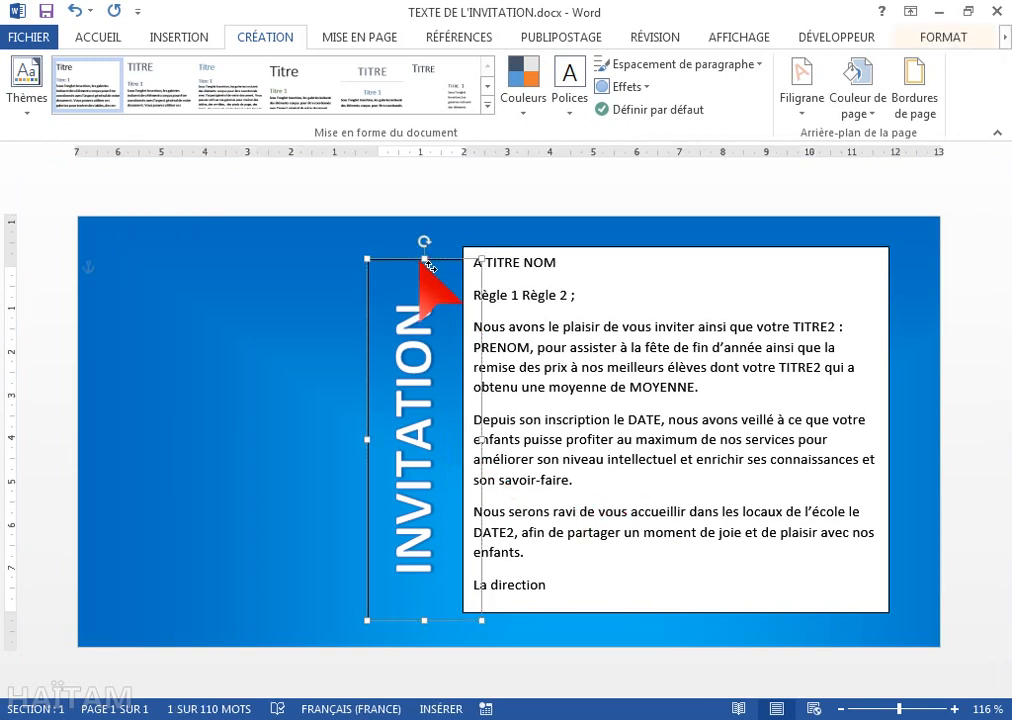
{"action": "left_click", "coordinate": [912, 42]}
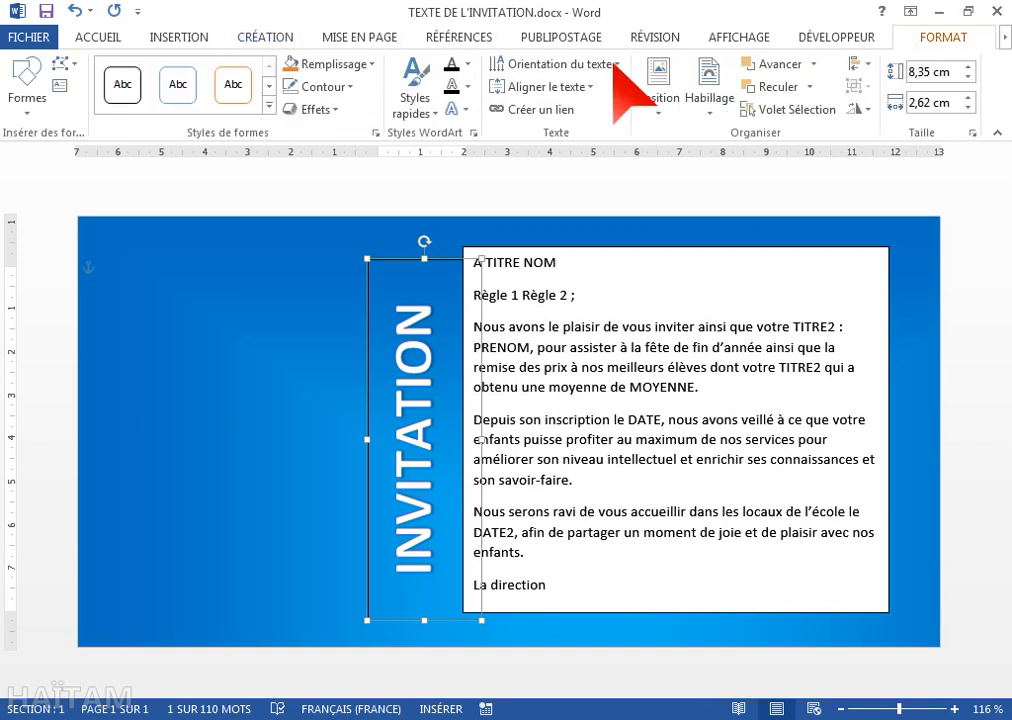
{"action": "left_click", "coordinate": [333, 88]}
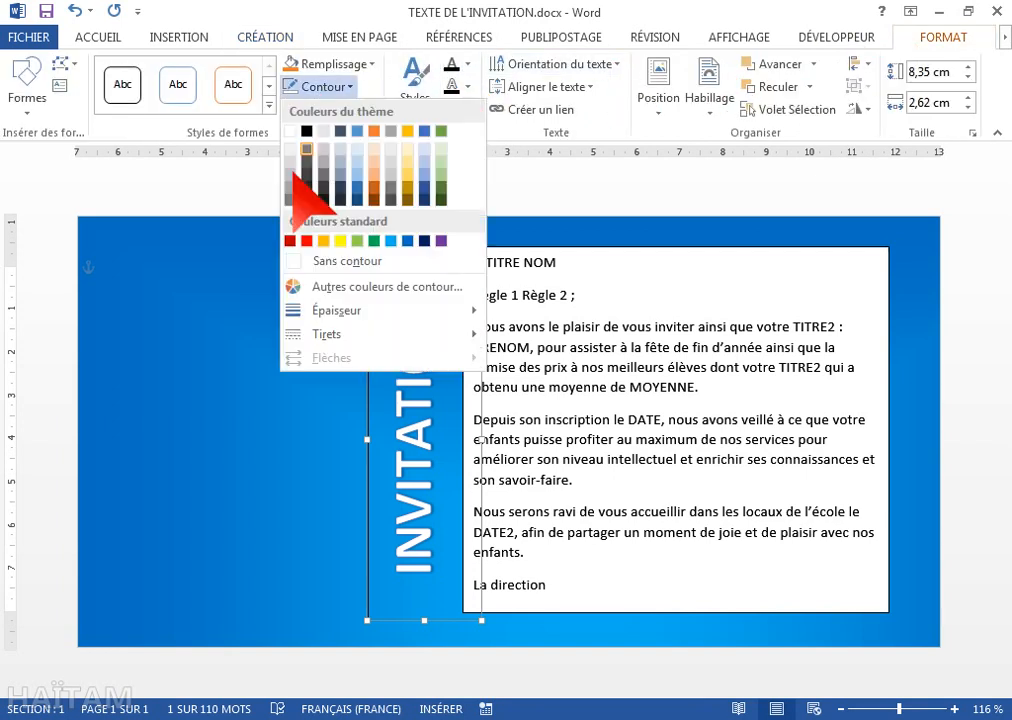
{"action": "left_click", "coordinate": [330, 262]}
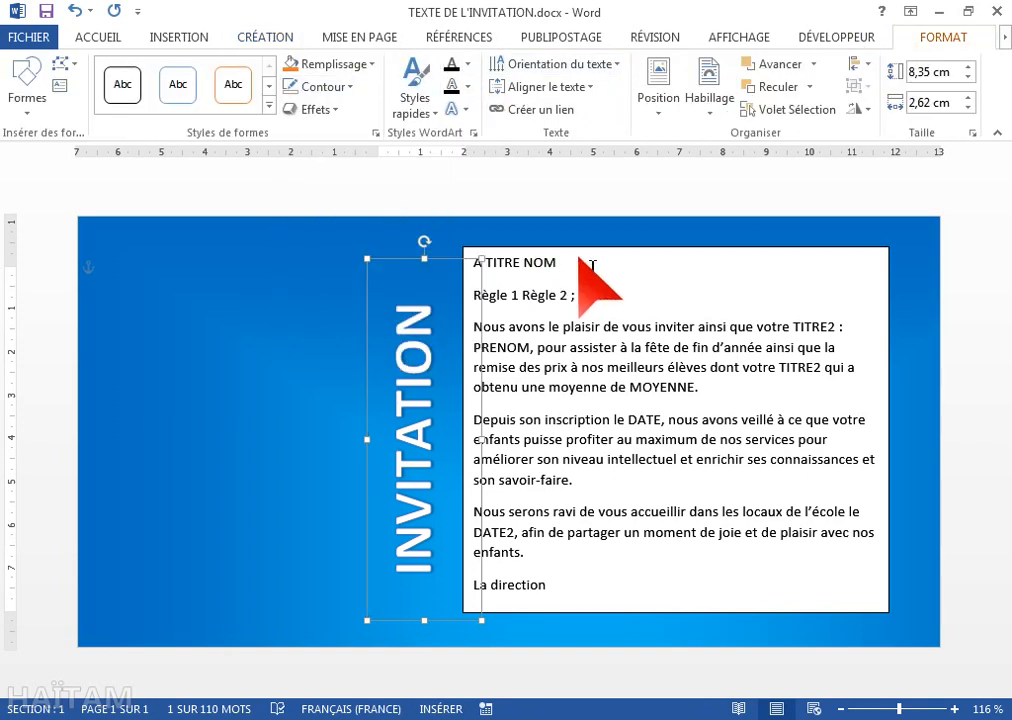
- Remove both the outline and the fill from the text box containing the invitation message
{"action": "left_click", "coordinate": [576, 247]}
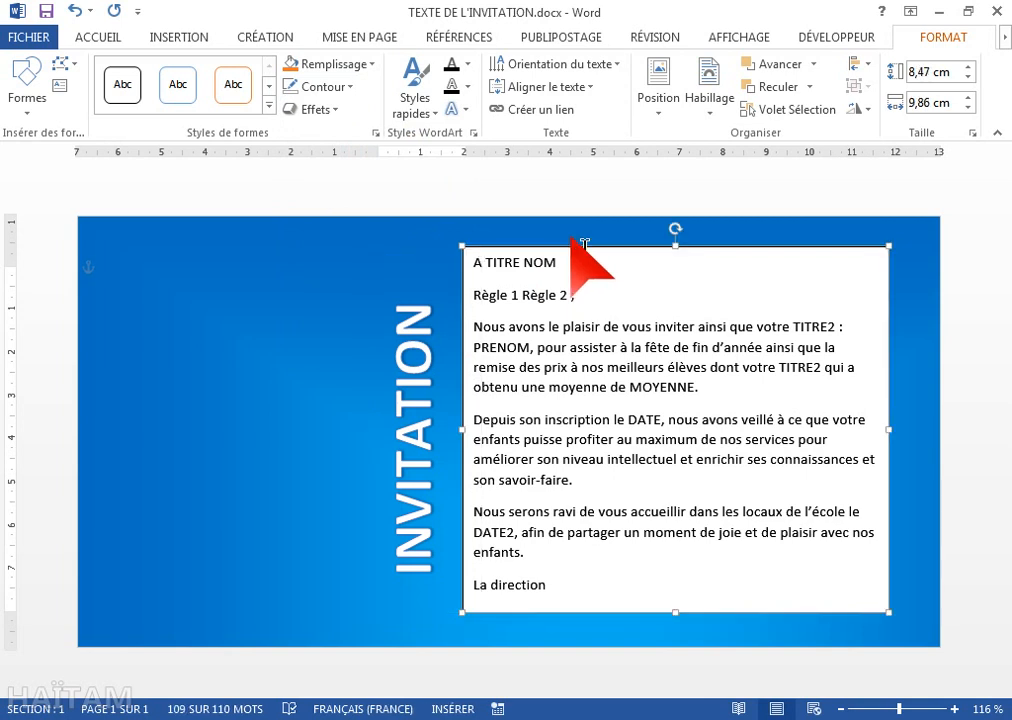
{"action": "left_click", "coordinate": [323, 88]}
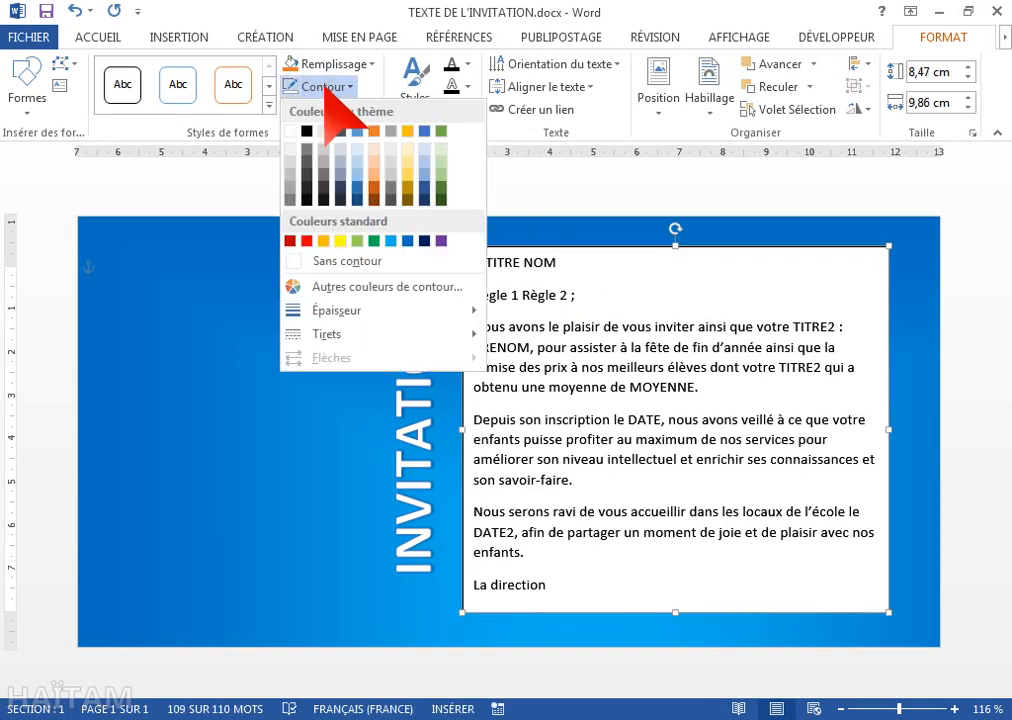
{"action": "left_click", "coordinate": [338, 261]}
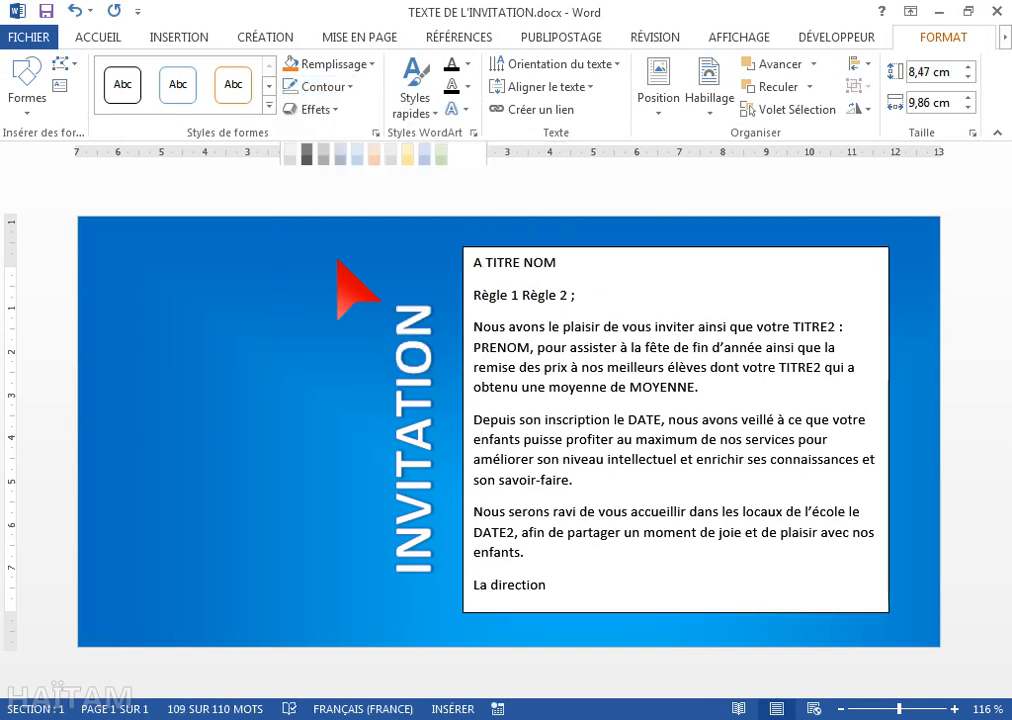
{"action": "left_click", "coordinate": [310, 66]}
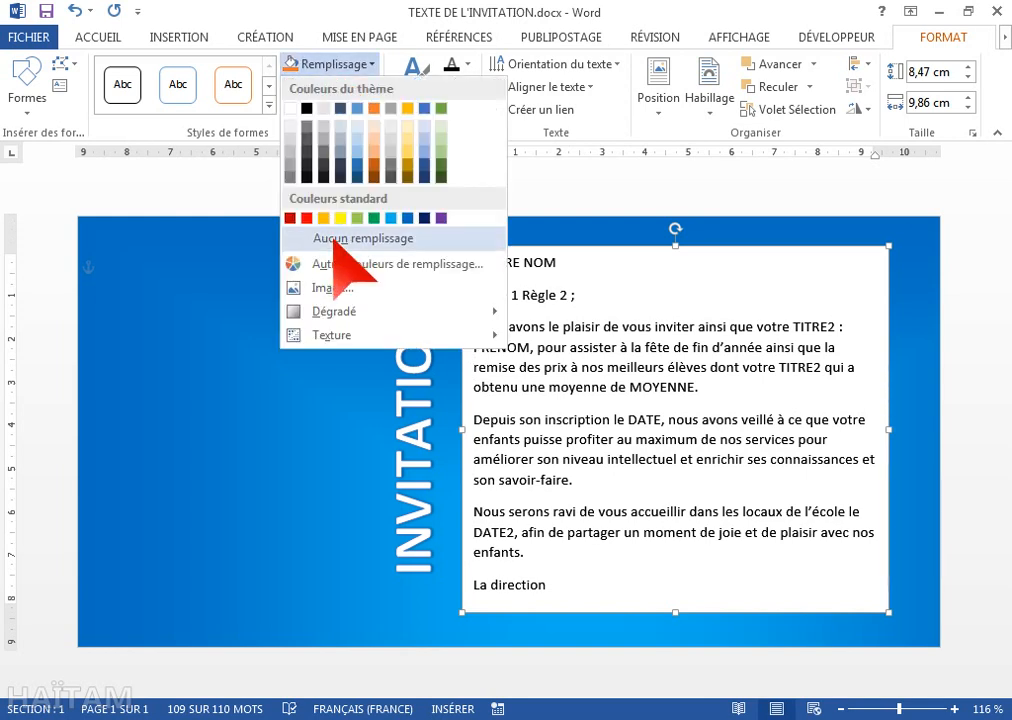
{"action": "left_click", "coordinate": [335, 238]}
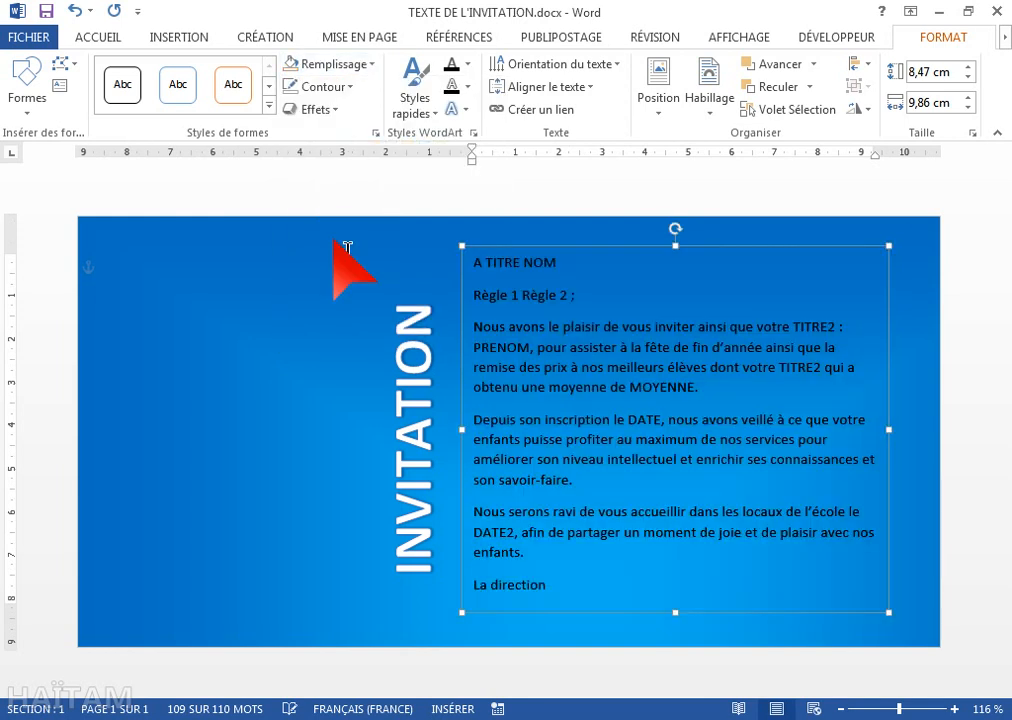
{"action": "left_click", "coordinate": [260, 340]}
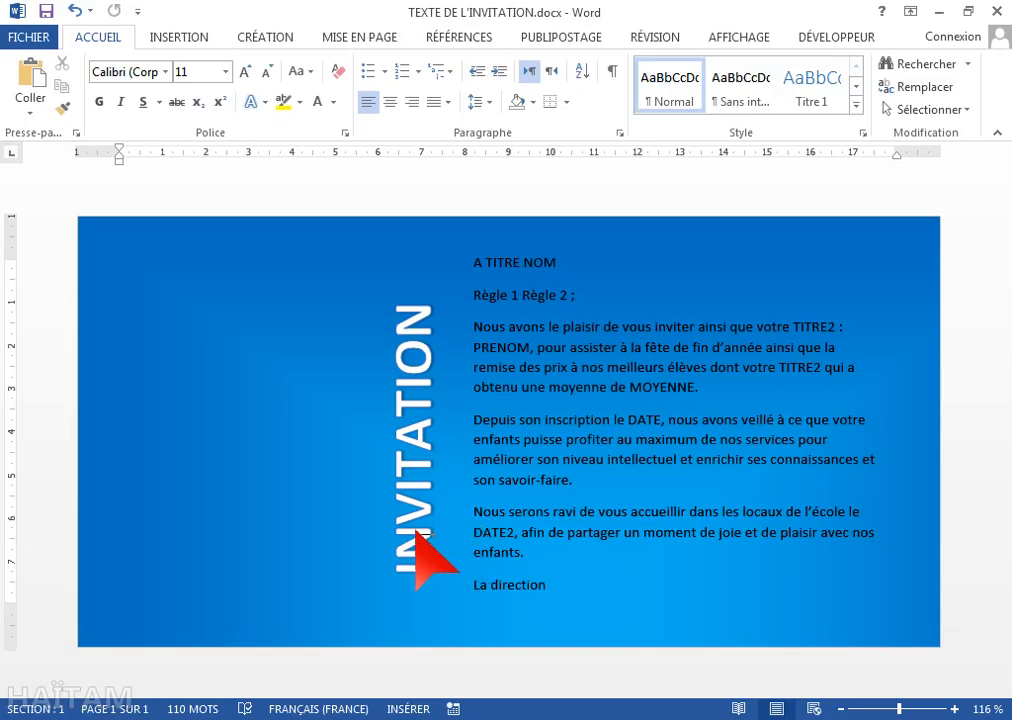
- Draw a closed curve shape with a wavy edge, about 13.91 cm by 9.55 cm, over the card's left part and apply the intense blue shape style
{"action": "left_click", "coordinate": [841, 709]}
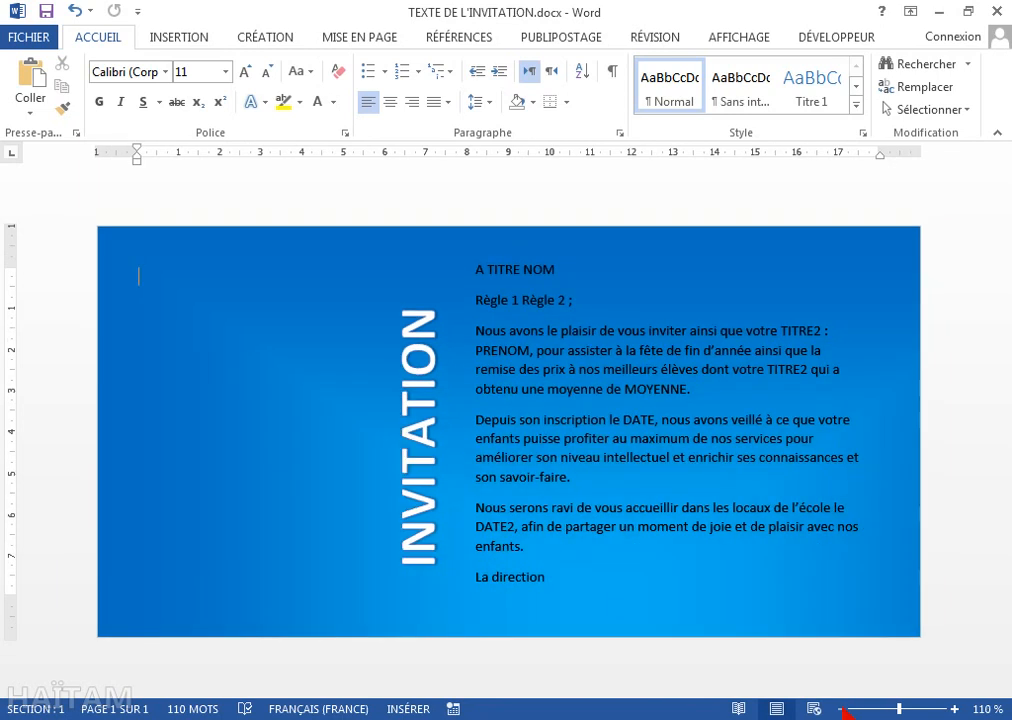
{"action": "left_click", "coordinate": [841, 709]}
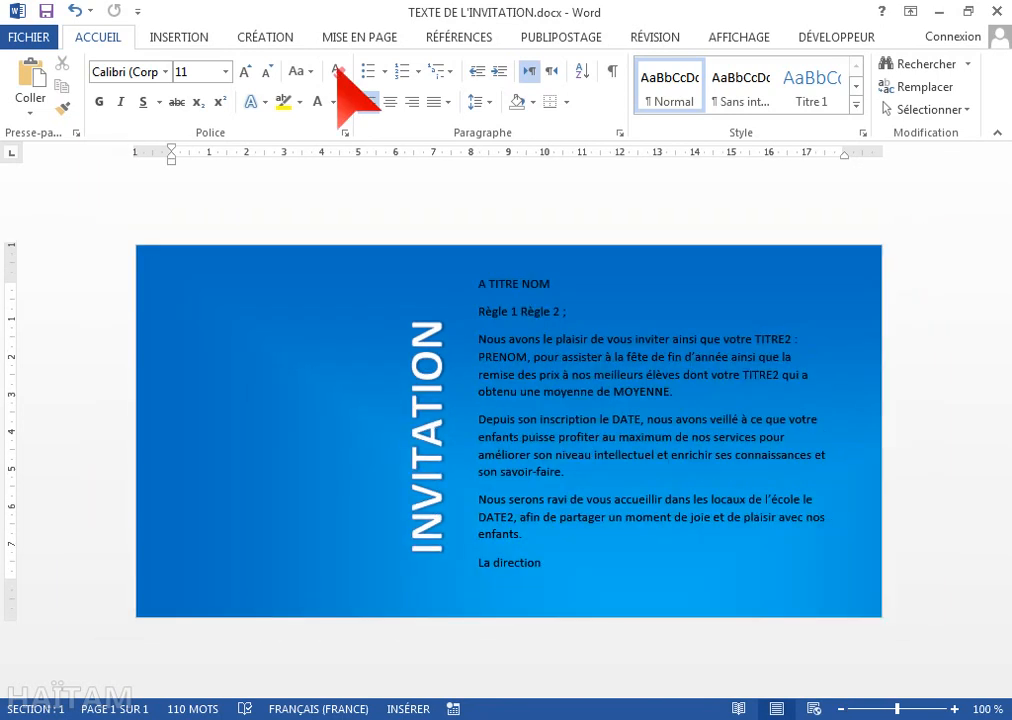
{"action": "left_click", "coordinate": [176, 38]}
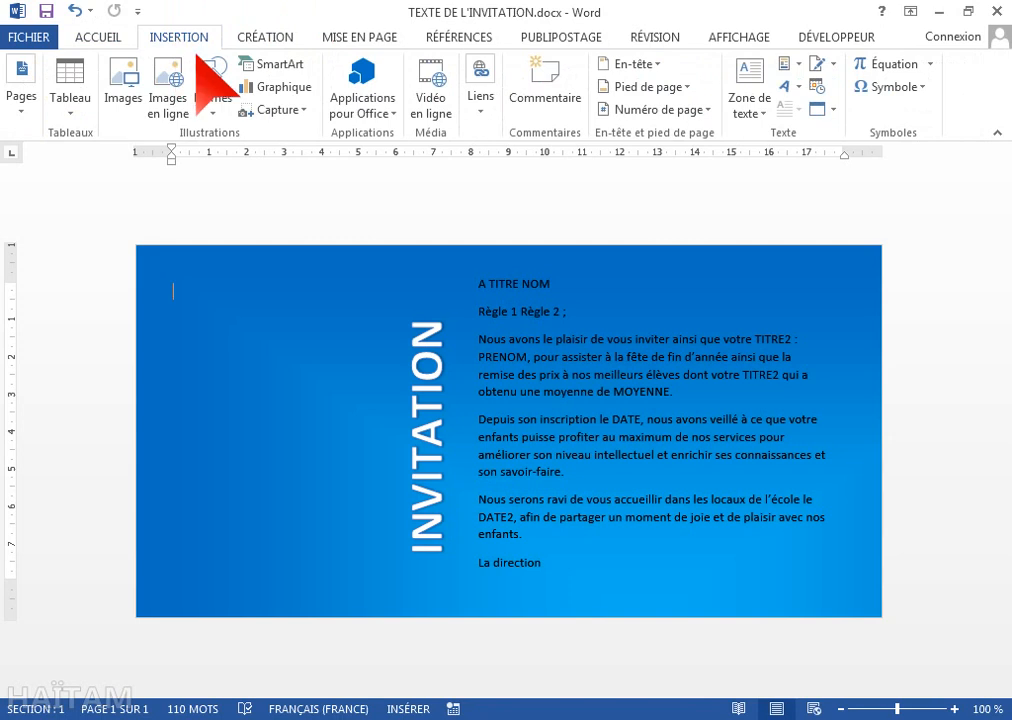
{"action": "left_click", "coordinate": [211, 100]}
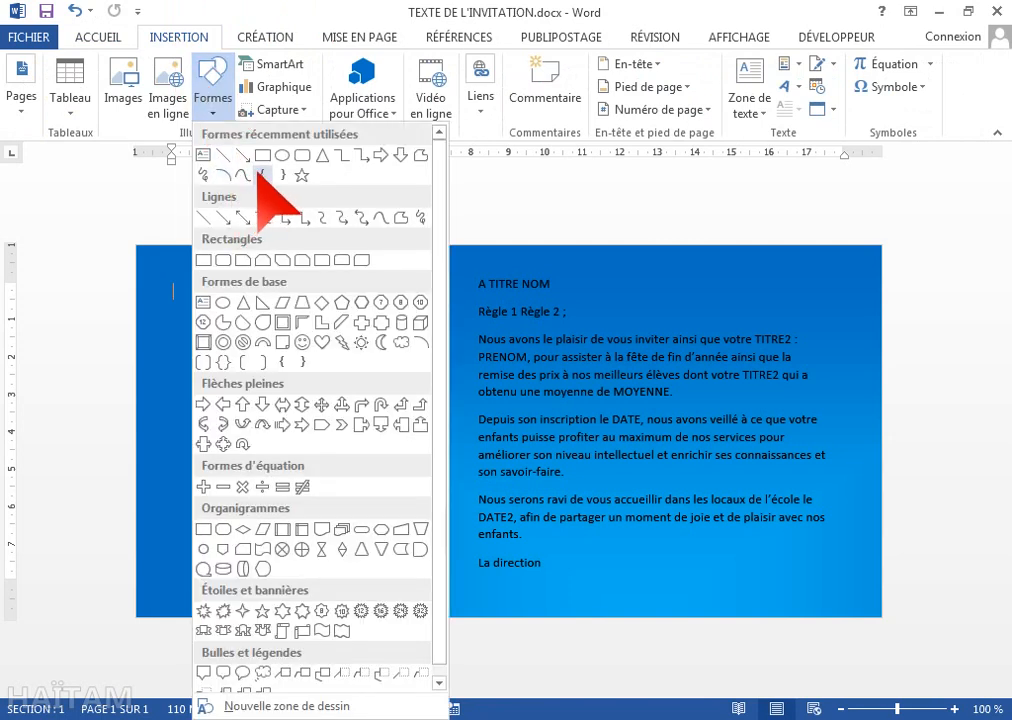
{"action": "left_click", "coordinate": [243, 175]}
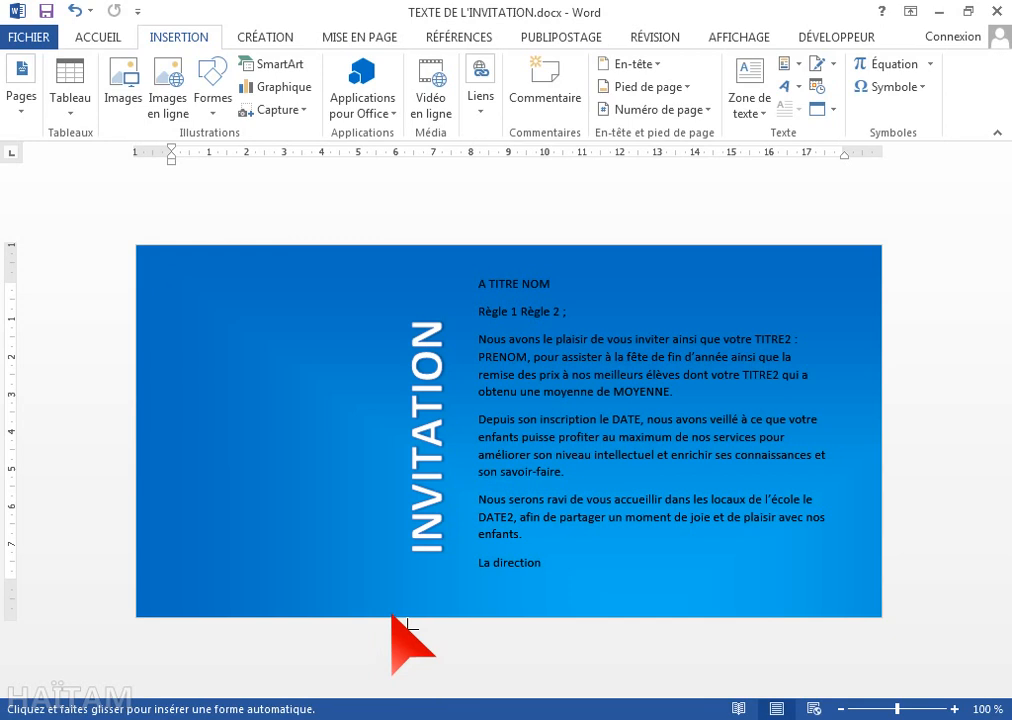
{"action": "key", "text": "Escape"}
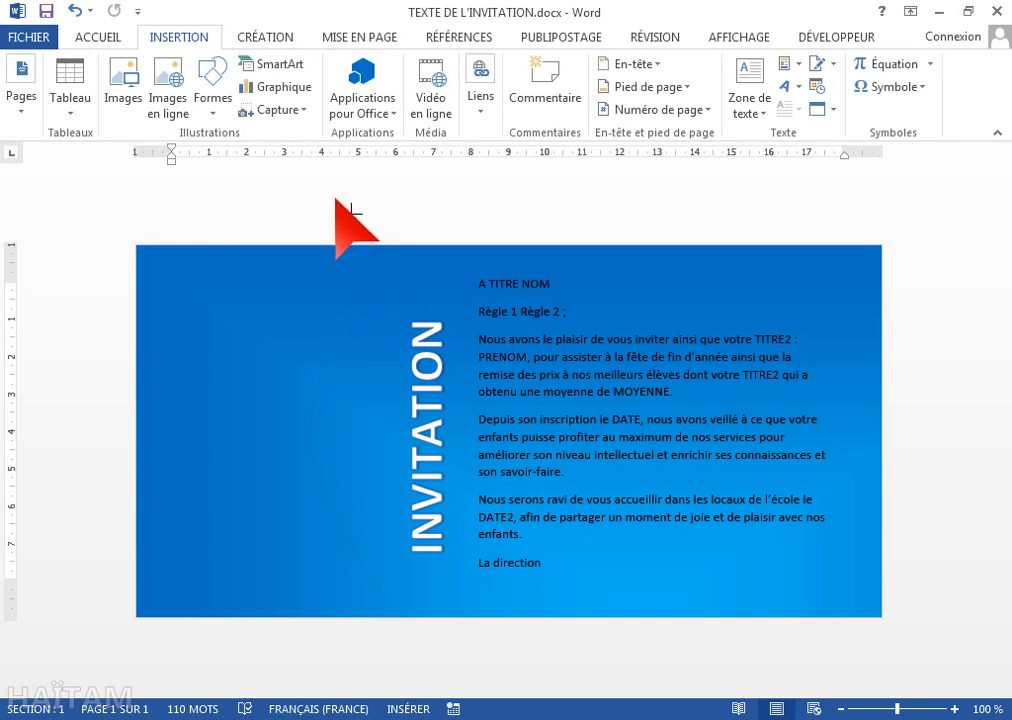
{"action": "mouse_move", "coordinate": [375, 244]}
{"action": "left_mouse_down"}
{"action": "mouse_move", "coordinate": [150, 199]}
{"action": "mouse_move", "coordinate": [118, 182]}
{"action": "mouse_move", "coordinate": [61, 582]}
{"action": "mouse_move", "coordinate": [75, 625]}
{"action": "mouse_move", "coordinate": [135, 688]}
{"action": "mouse_move", "coordinate": [414, 647]}
{"action": "mouse_move", "coordinate": [400, 634]}
{"action": "mouse_move", "coordinate": [410, 627]}
{"action": "left_mouse_up"}
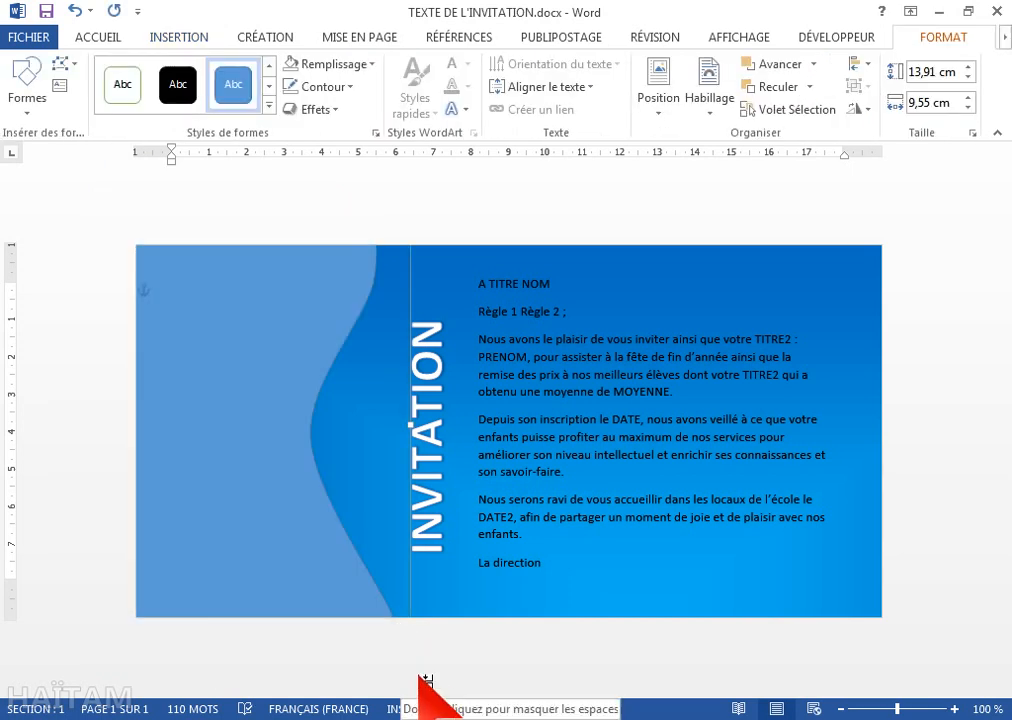
{"action": "left_click", "coordinate": [269, 108]}
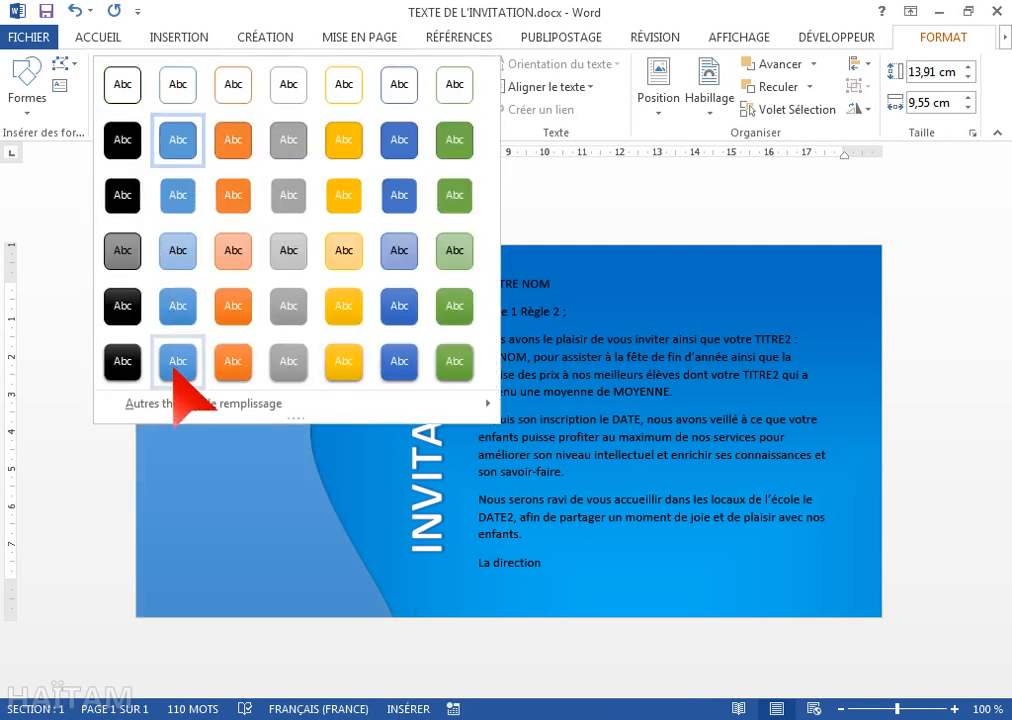
{"action": "left_click", "coordinate": [177, 366]}
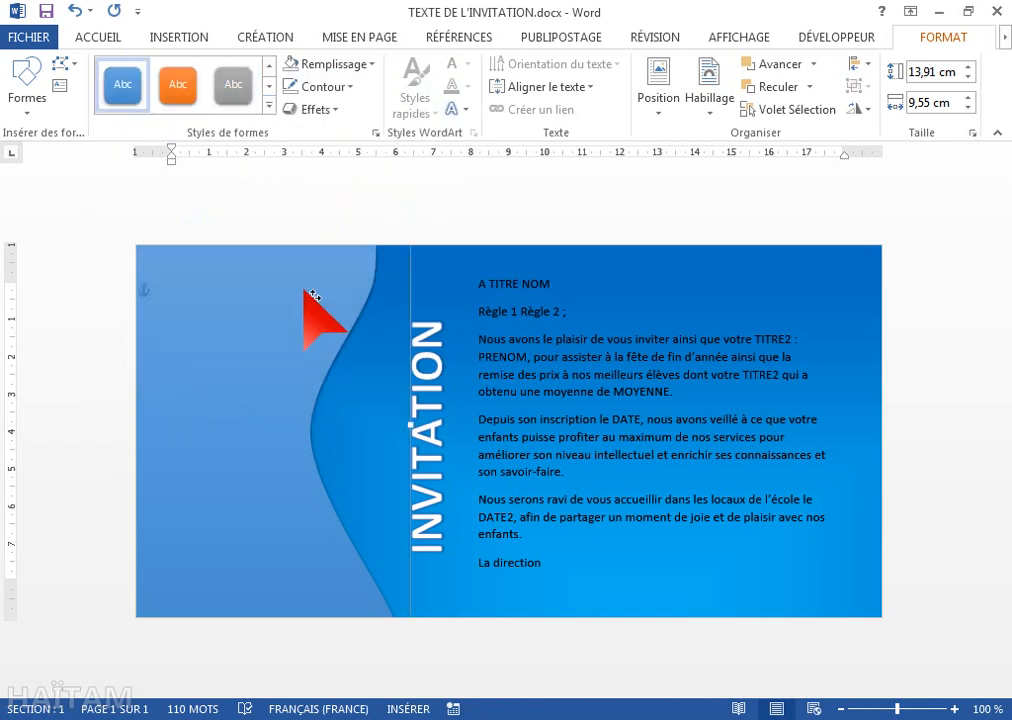
- Paste a copy of the wavy shape, filled with a darker theme blue and offset slightly to the left of the original
{"action": "left_click", "coordinate": [95, 33]}
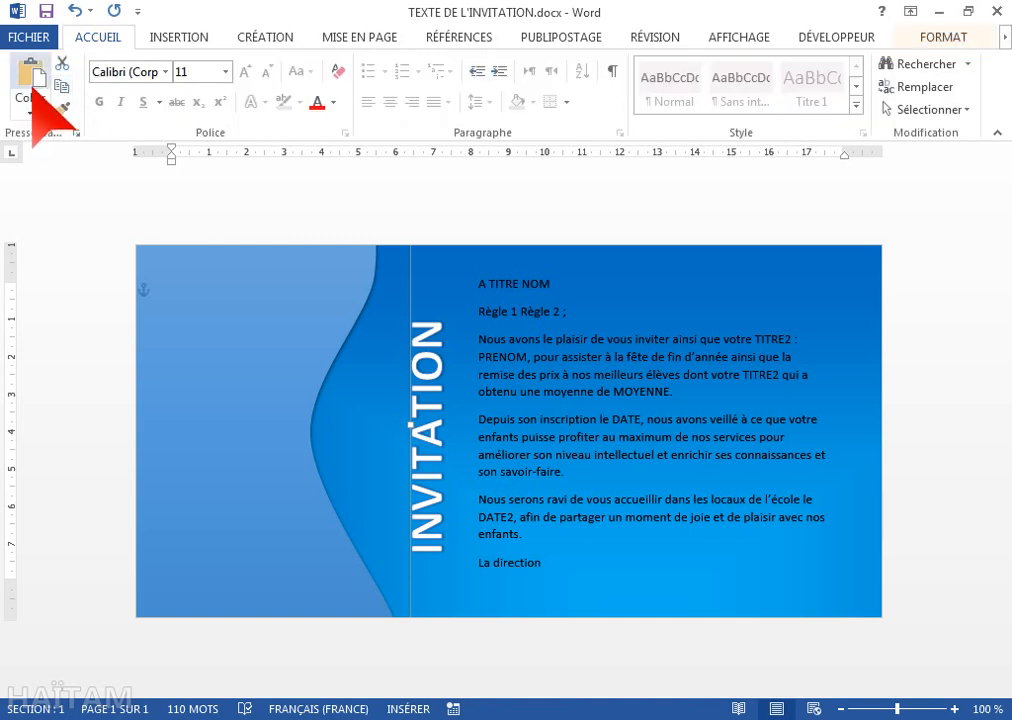
{"action": "left_click", "coordinate": [30, 72]}
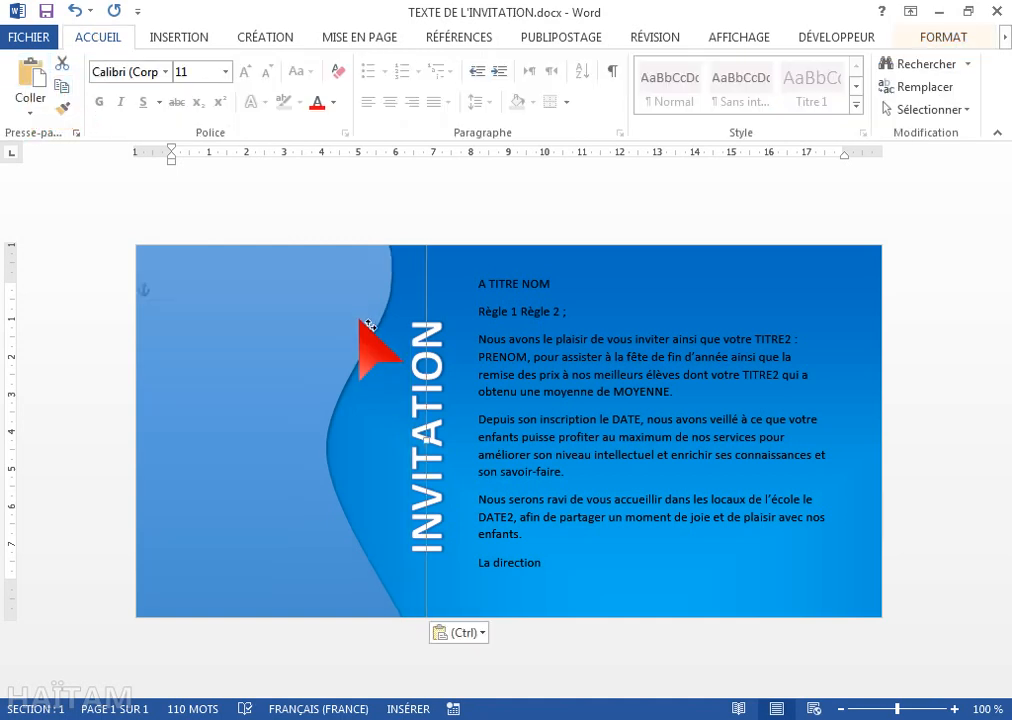
{"action": "left_click", "coordinate": [935, 38]}
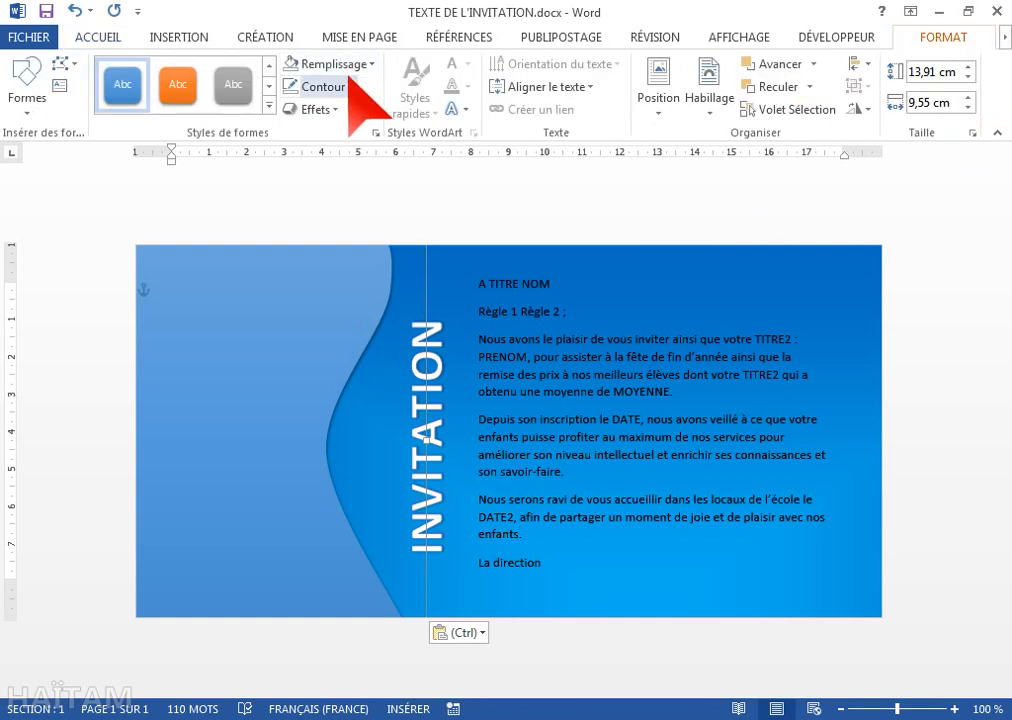
{"action": "left_click", "coordinate": [354, 66]}
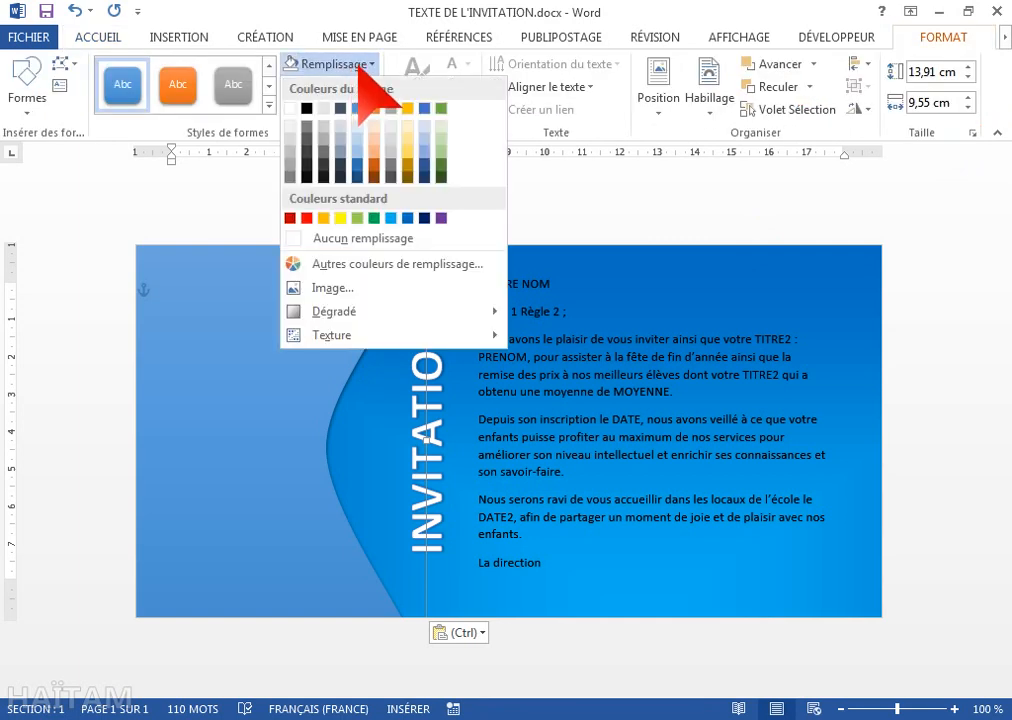
{"action": "left_click", "coordinate": [357, 163]}
{"action": "left_click_drag", "start_coordinate": [358, 307], "coordinate": [317, 300]}
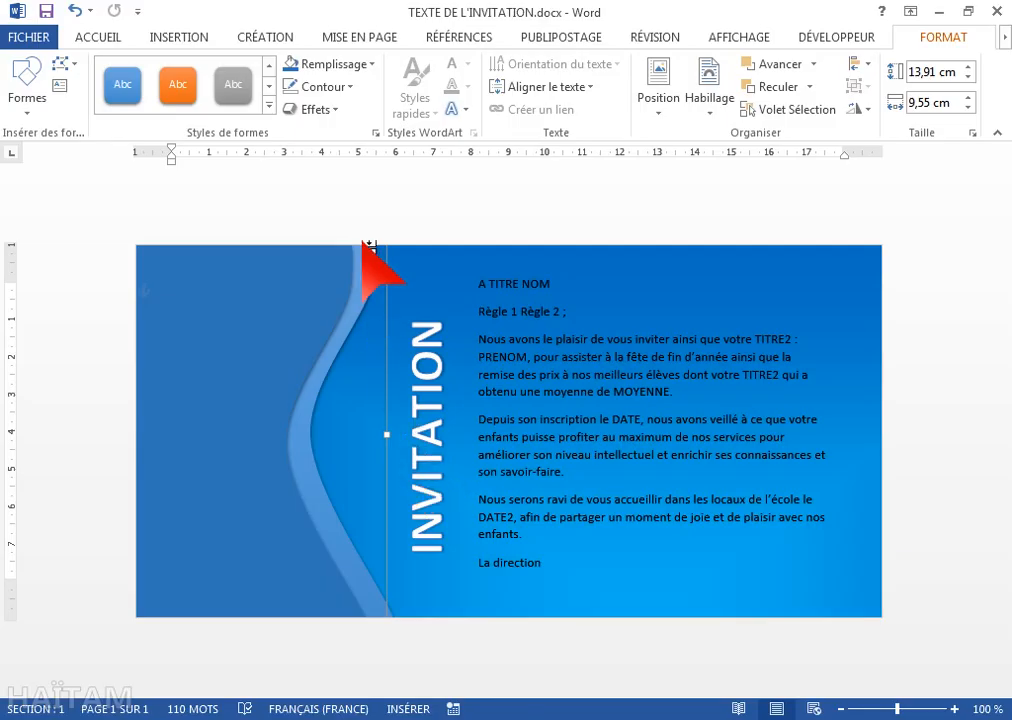
- Fill the rear wavy shape with standard blue and the front copy with standard light blue
{"action": "left_click", "coordinate": [375, 262]}
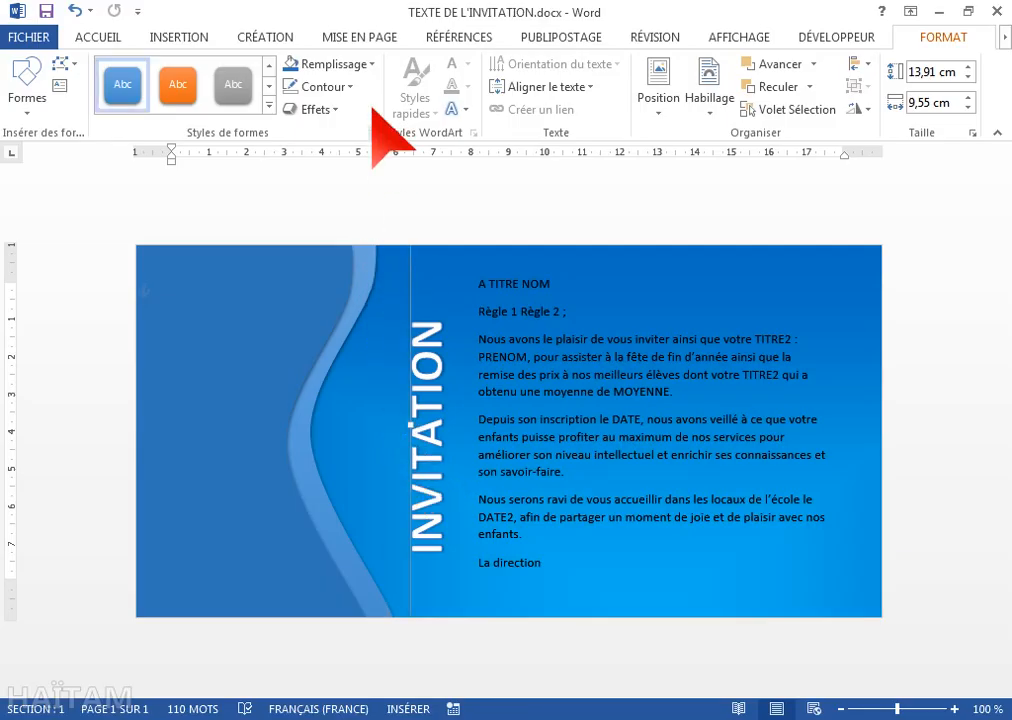
{"action": "left_click", "coordinate": [298, 65]}
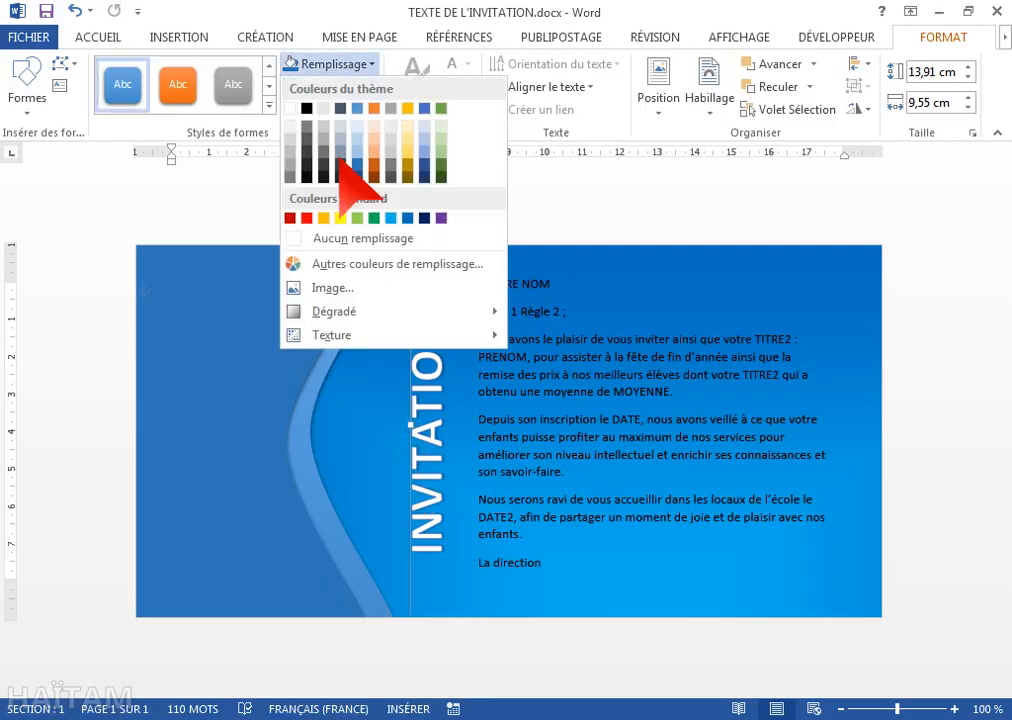
{"action": "left_click", "coordinate": [408, 219]}
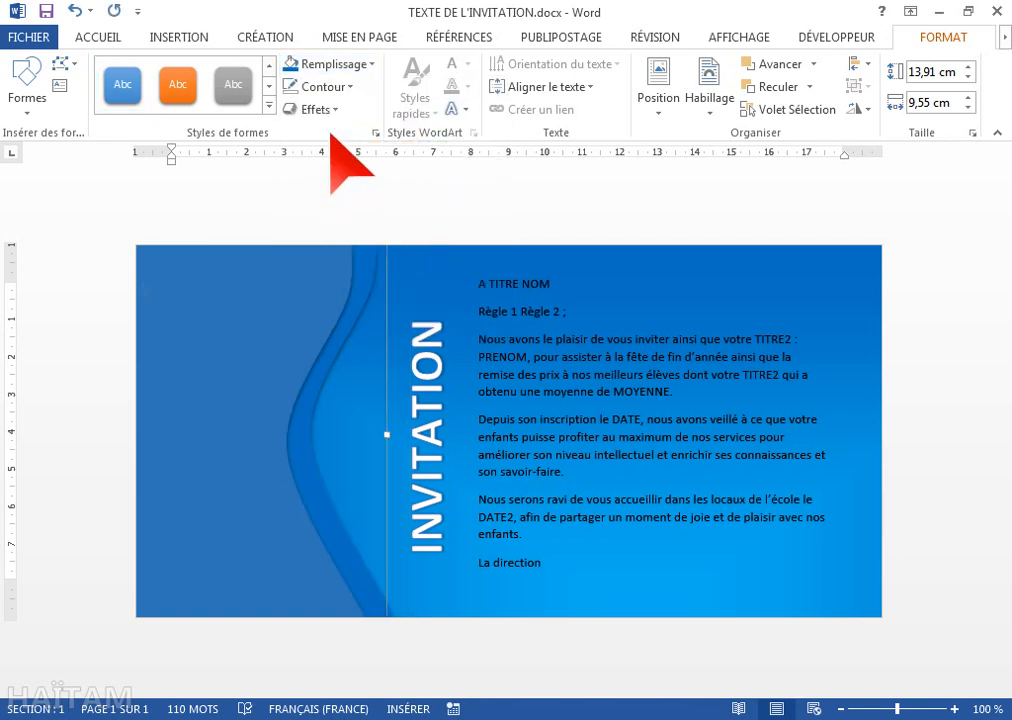
{"action": "left_click", "coordinate": [300, 64]}
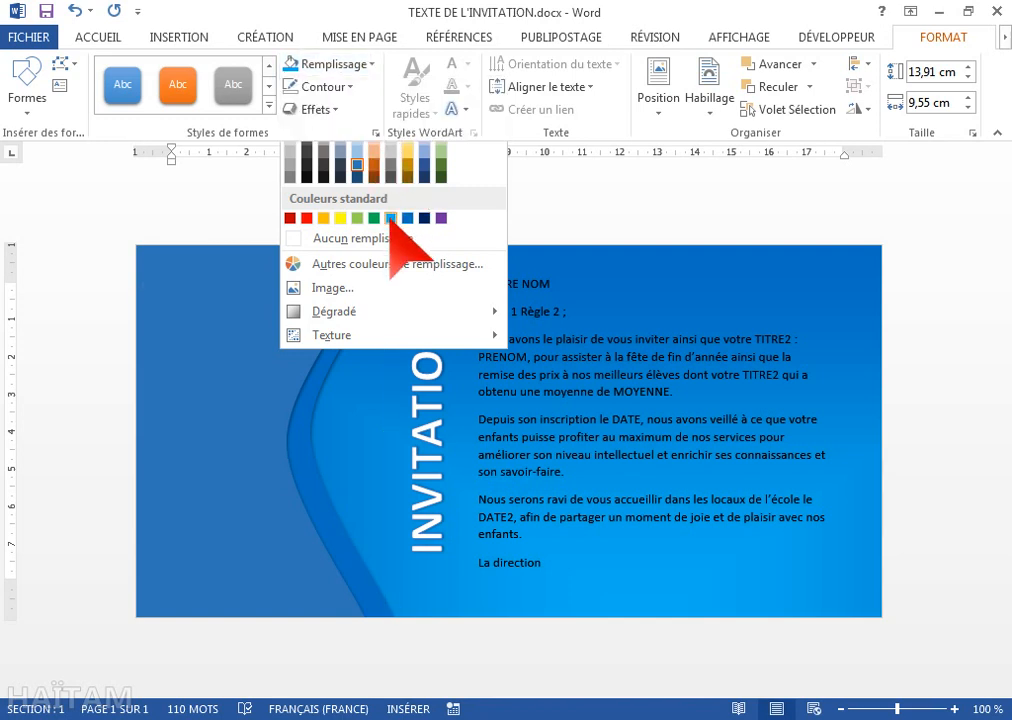
{"action": "left_click", "coordinate": [390, 218]}
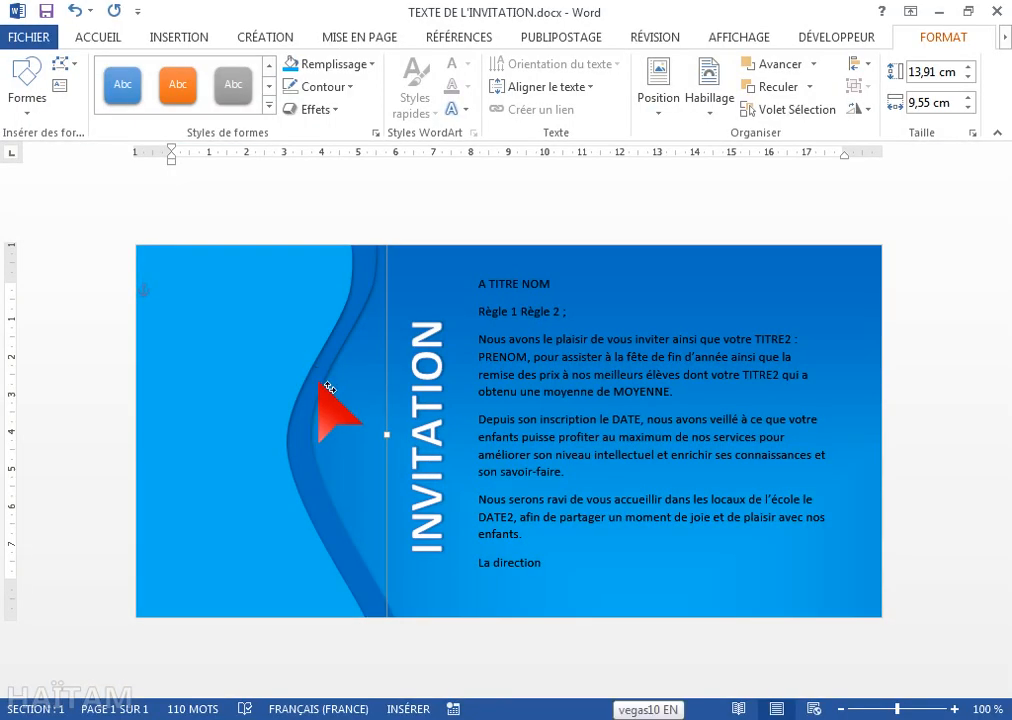
- Fill the front wavy shape with standard dark blue
{"action": "left_click", "coordinate": [343, 64]}
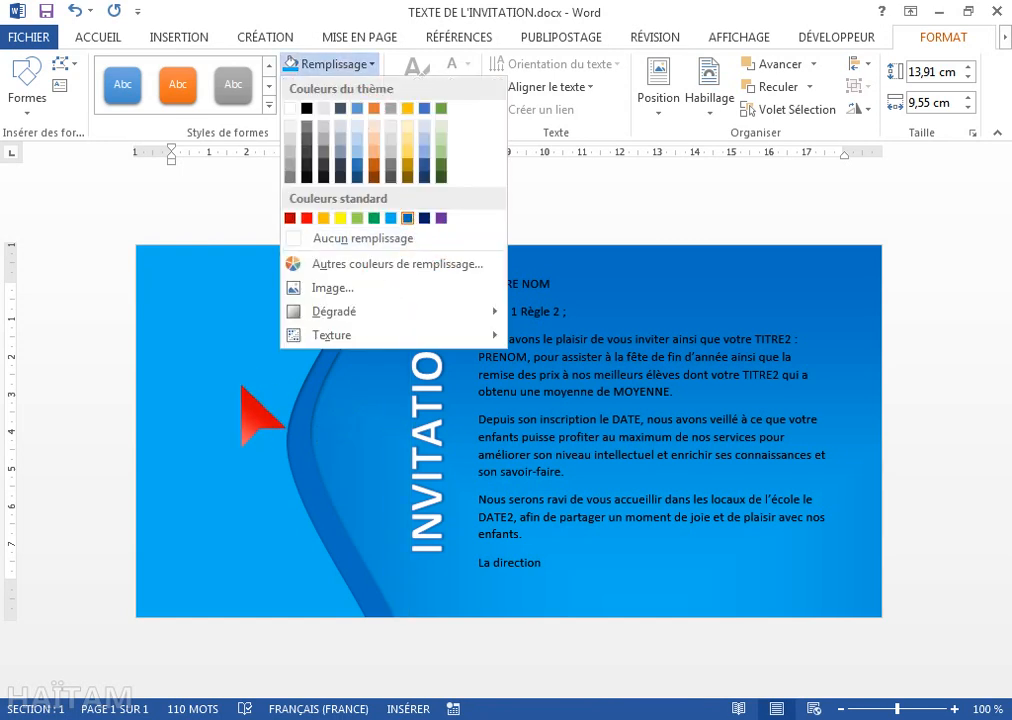
{"action": "left_click", "coordinate": [260, 378]}
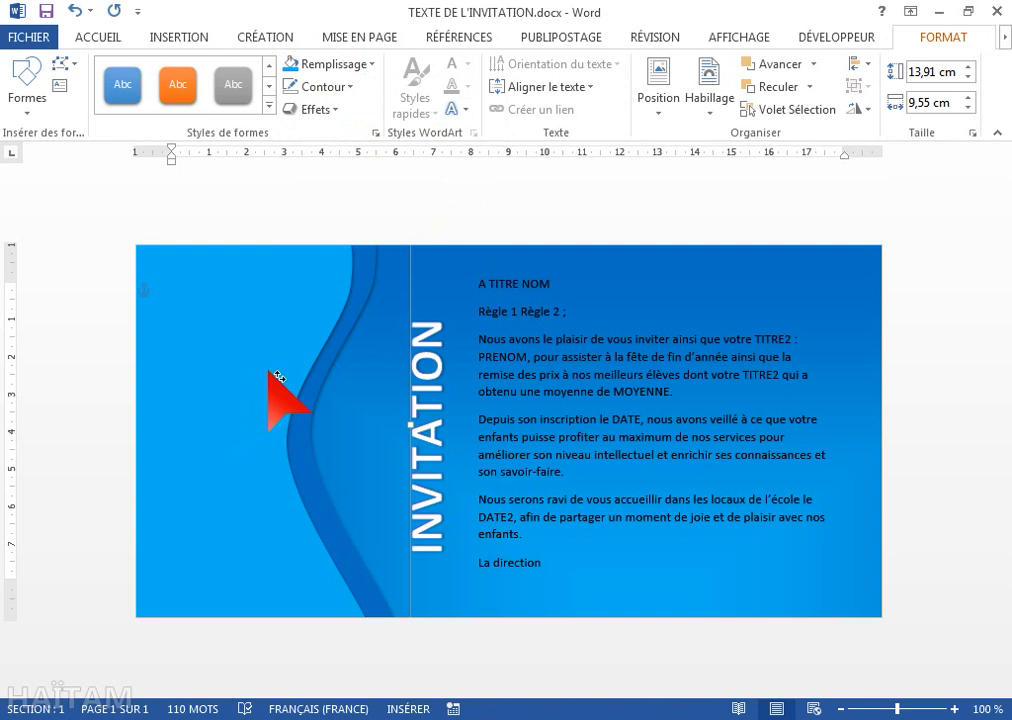
{"action": "left_click", "coordinate": [330, 66]}
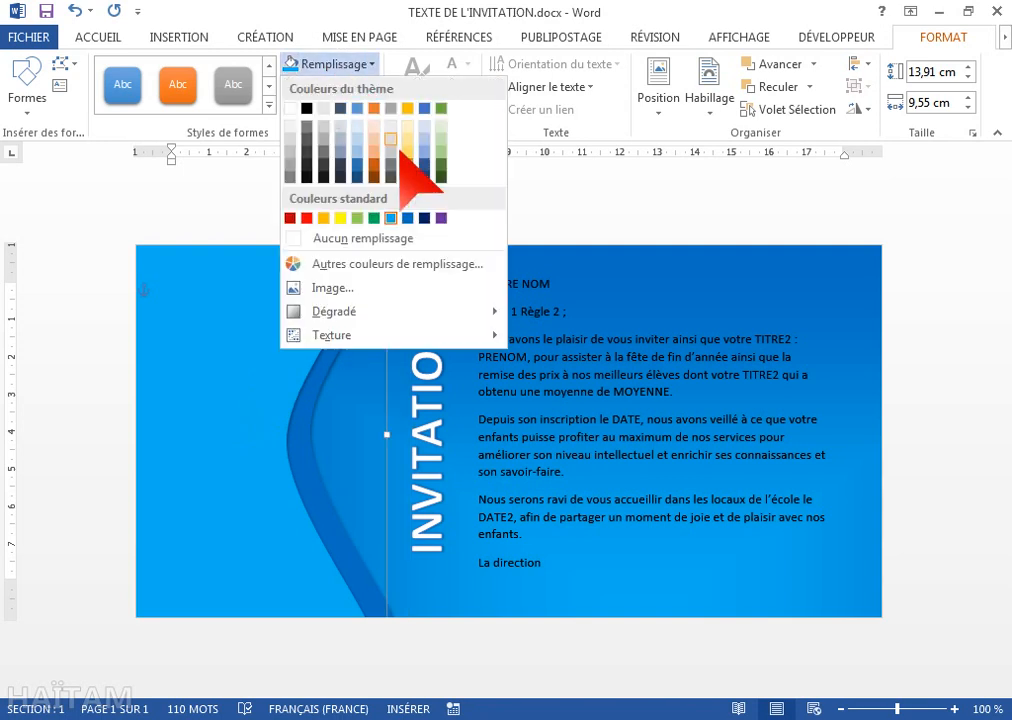
{"action": "left_click", "coordinate": [424, 219]}
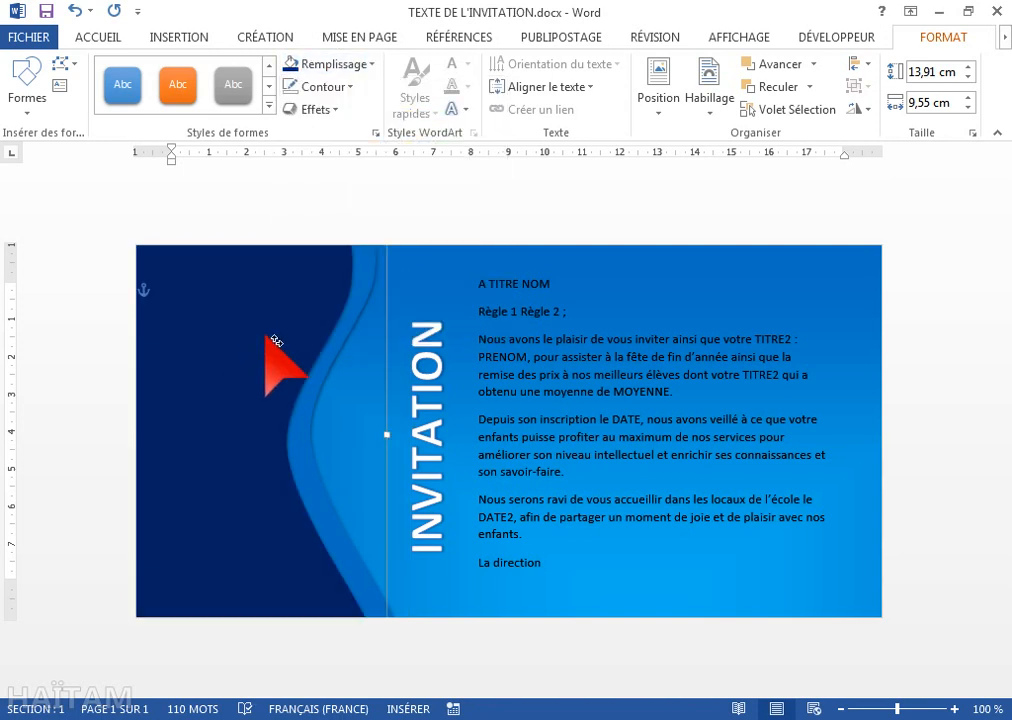
- Paste another copy of the wavy shape slightly further left and fill it with a light shade of the theme blue
{"action": "left_click", "coordinate": [97, 37]}
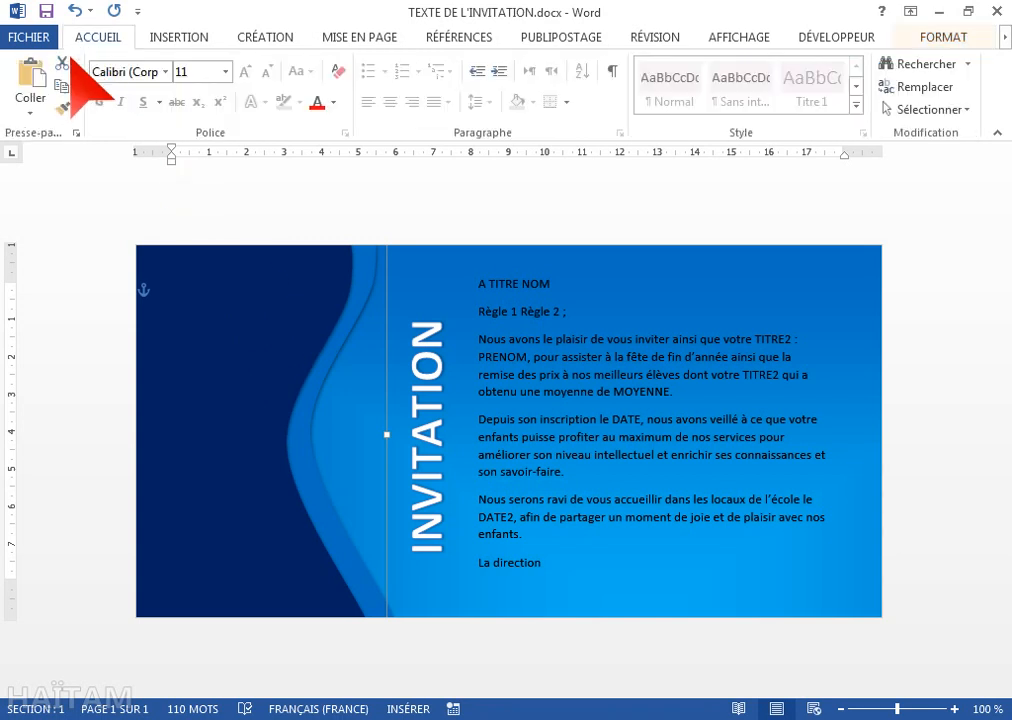
{"action": "left_click", "coordinate": [28, 80]}
{"action": "left_click_drag", "start_coordinate": [334, 311], "coordinate": [302, 296]}
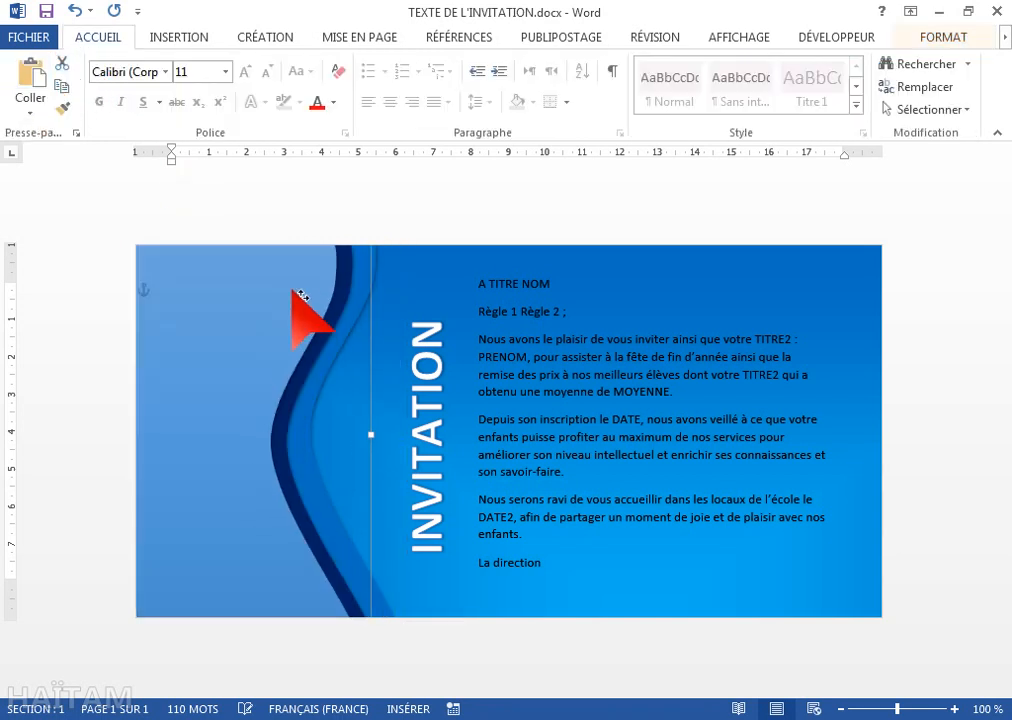
{"action": "left_click", "coordinate": [922, 38]}
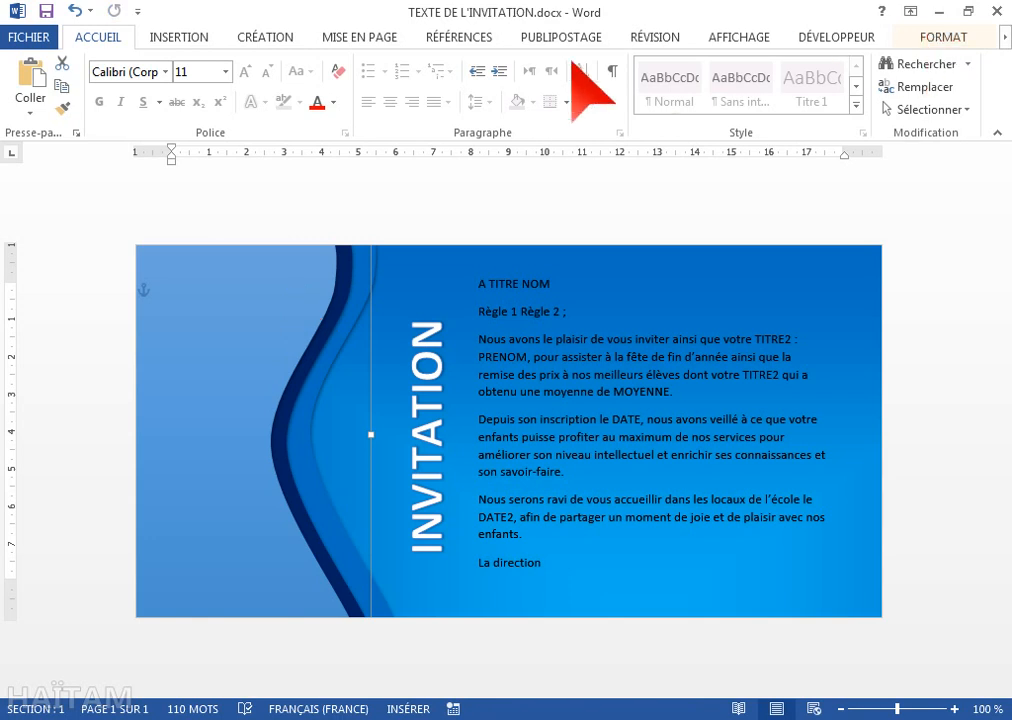
{"action": "left_click", "coordinate": [343, 64]}
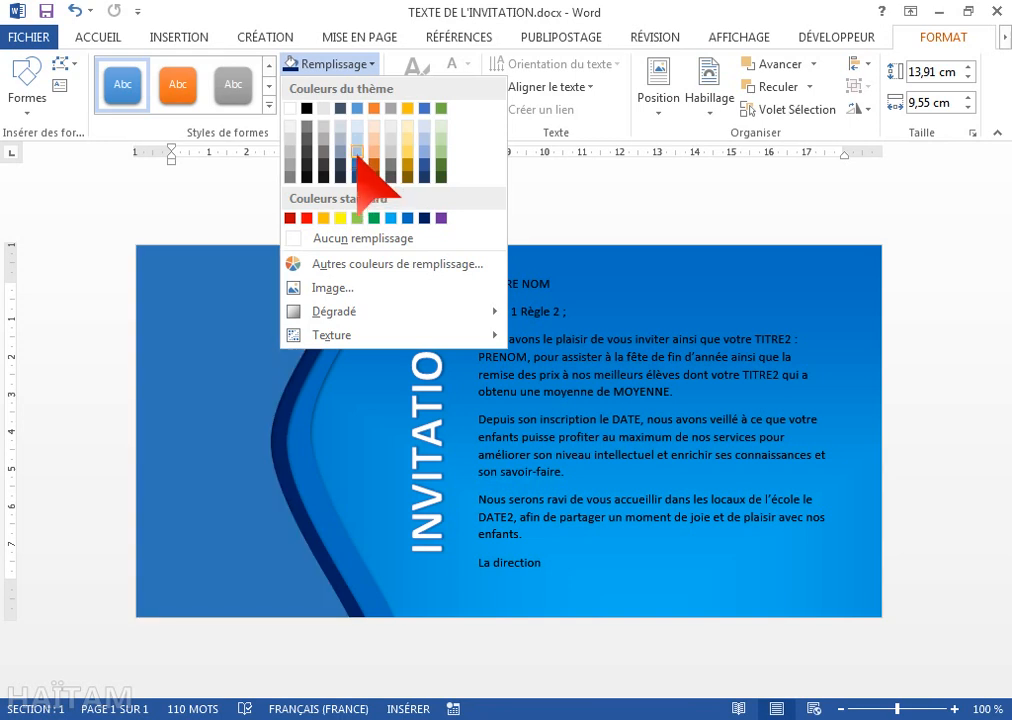
{"action": "left_click", "coordinate": [357, 151]}
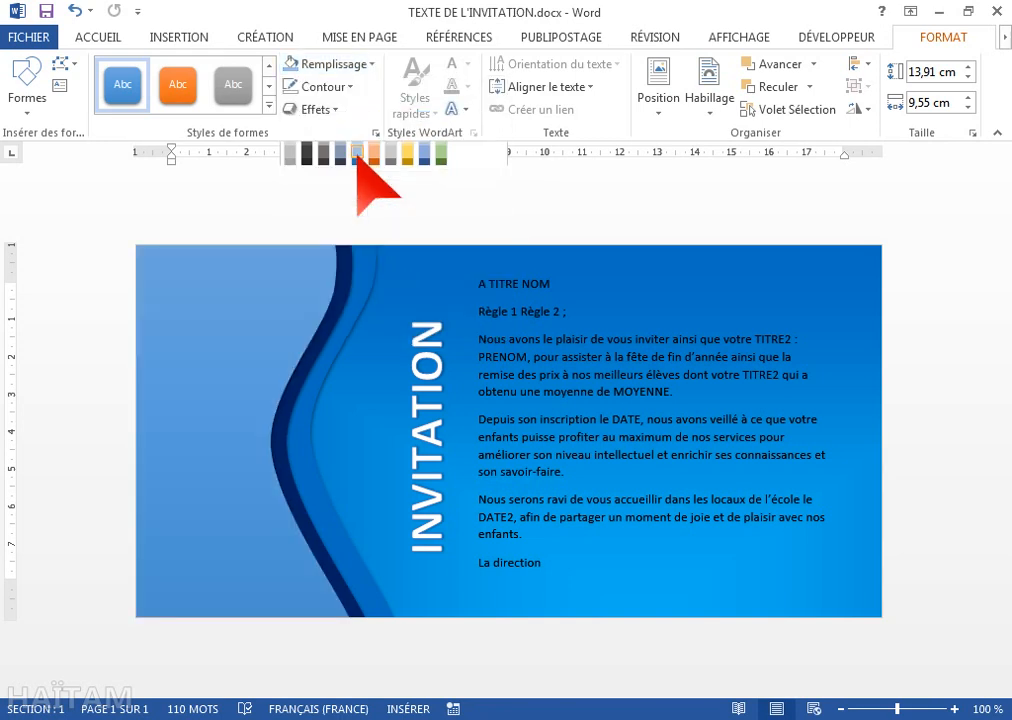
- Copy the dark blue wavy shape and place the pasted copy slightly to the left of the light blue one
{"action": "key", "text": "Right"}
{"action": "key", "text": "Right"}
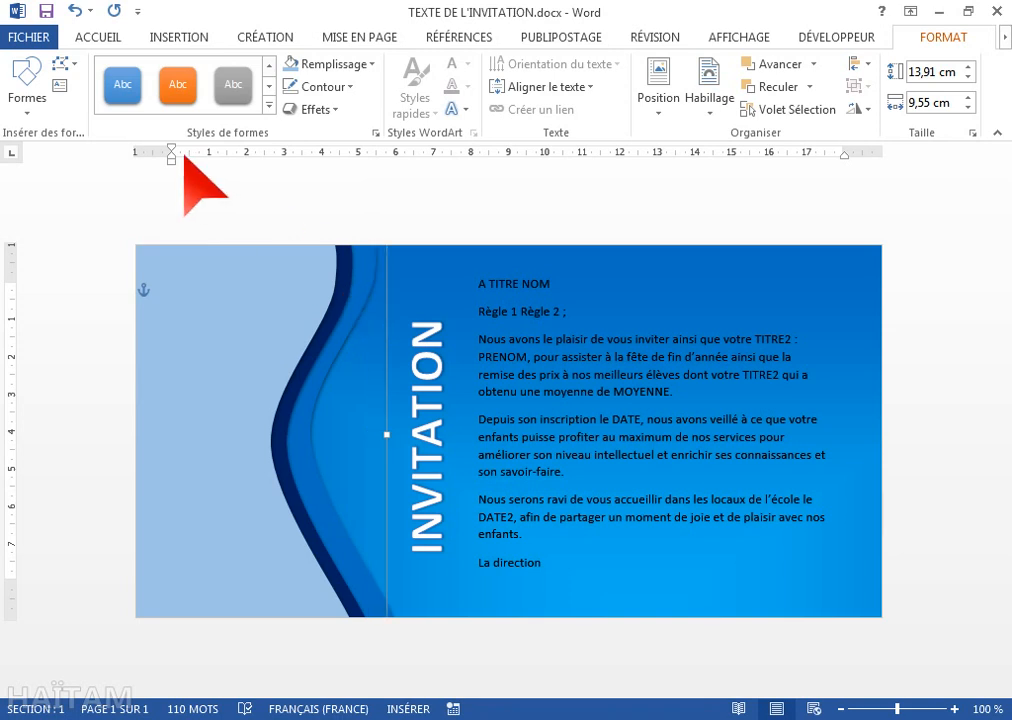
{"action": "left_click", "coordinate": [98, 37]}
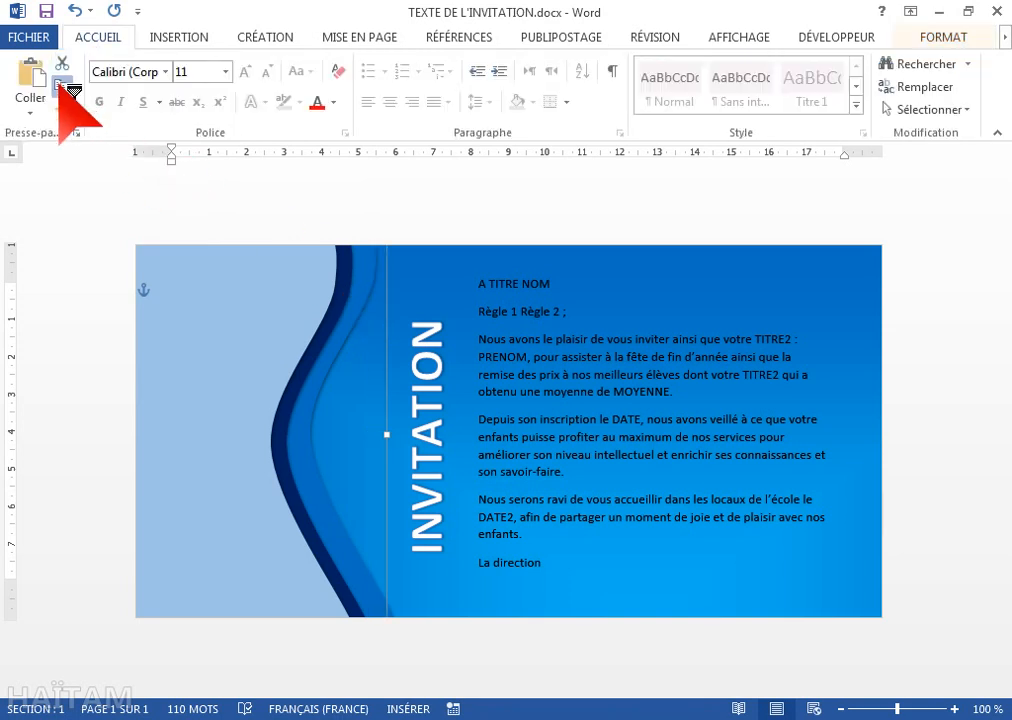
{"action": "left_click", "coordinate": [31, 80]}
{"action": "left_click_drag", "start_coordinate": [294, 289], "coordinate": [275, 286]}
{"action": "left_click_drag", "start_coordinate": [273, 285], "coordinate": [251, 270]}
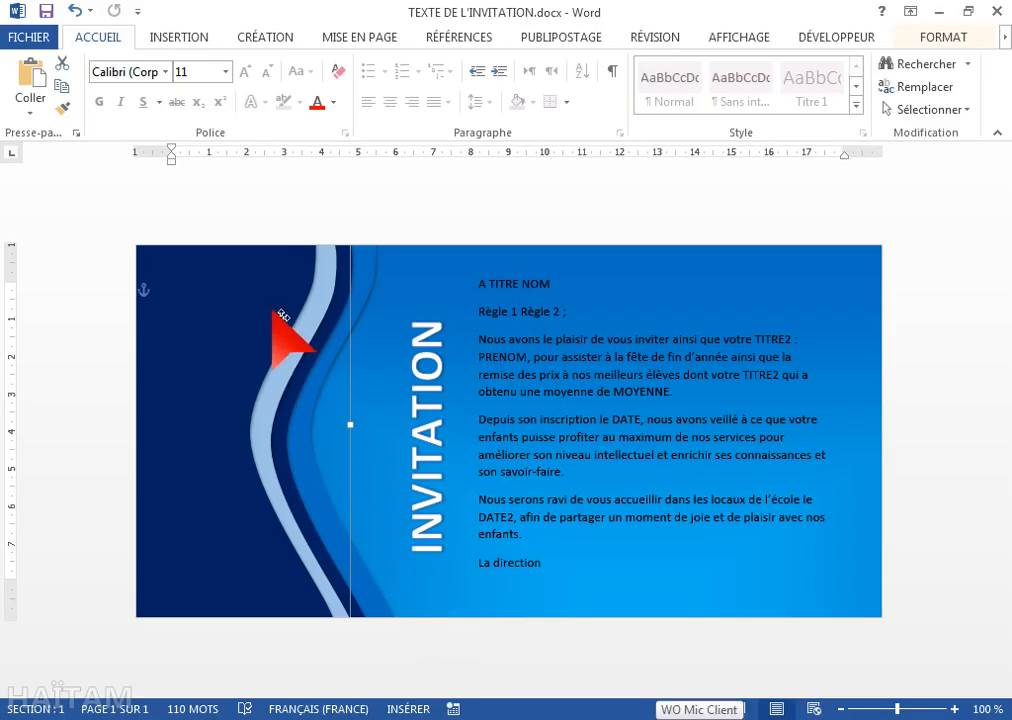
- Give the frontmost dark blue wavy shape a white outline with a 2¼ pt weight
{"action": "left_click", "coordinate": [930, 38]}
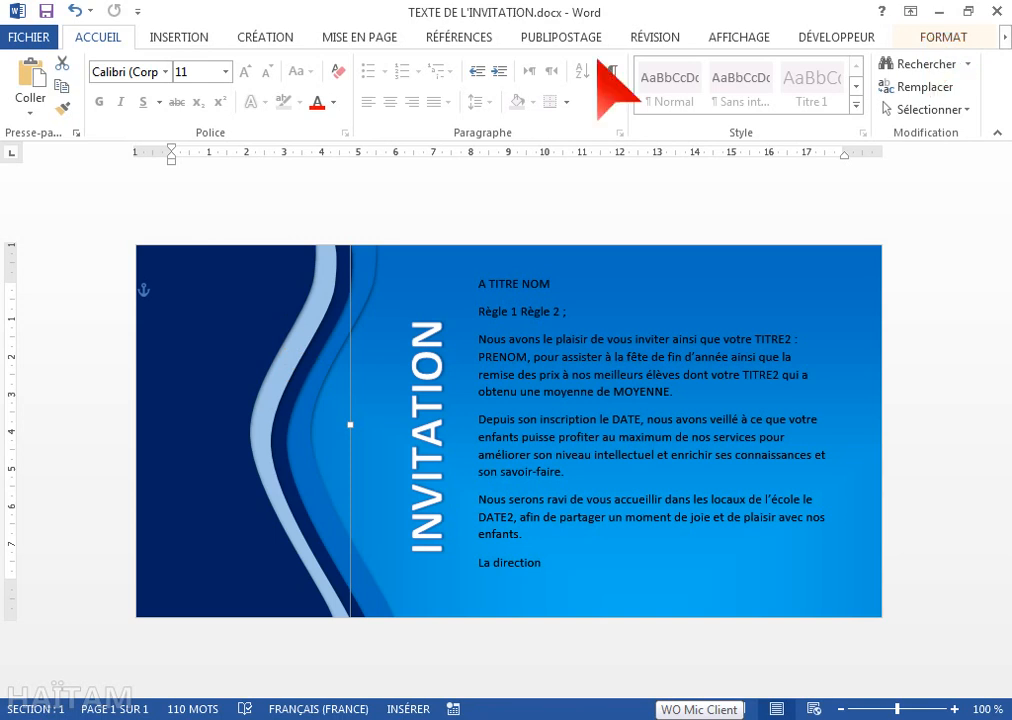
{"action": "left_click", "coordinate": [307, 88]}
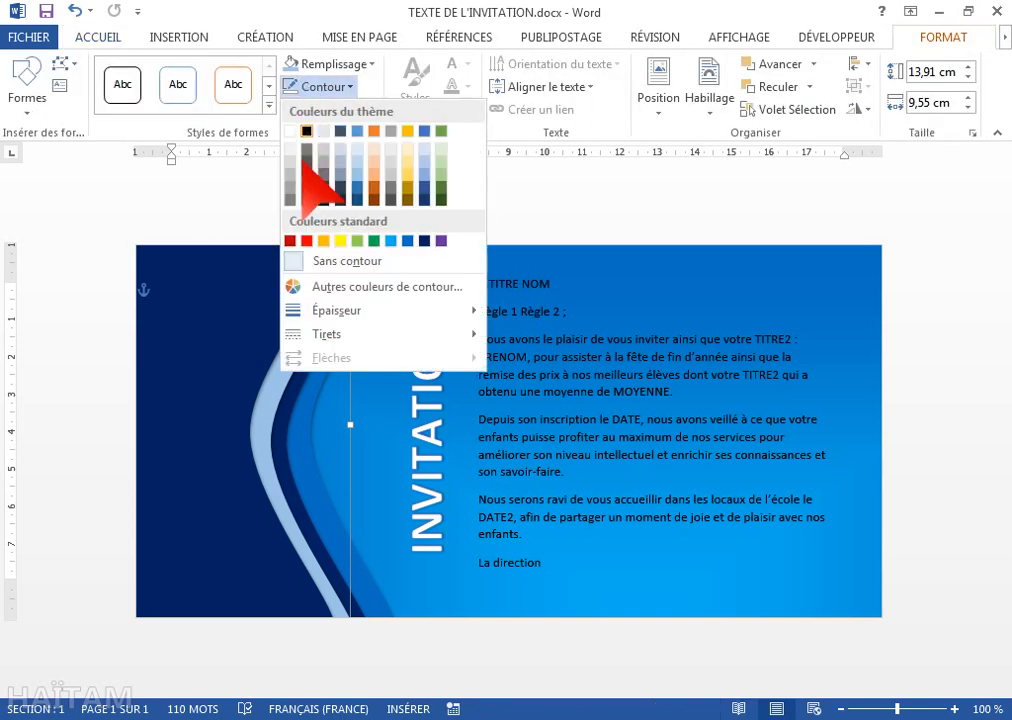
{"action": "left_click", "coordinate": [289, 130]}
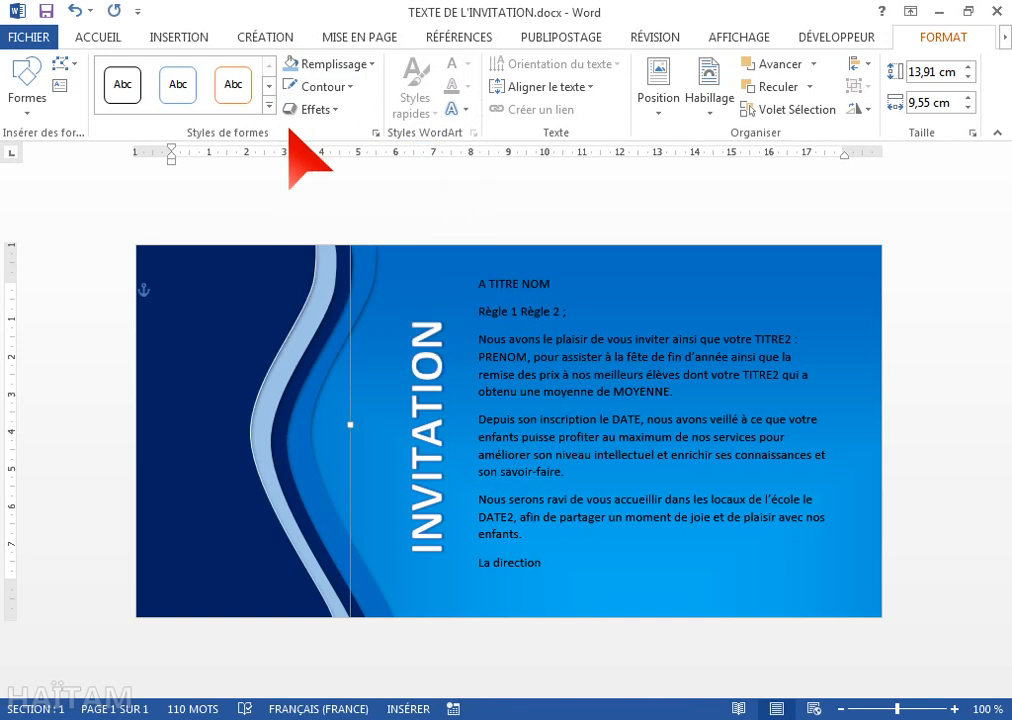
{"action": "left_click", "coordinate": [318, 87]}
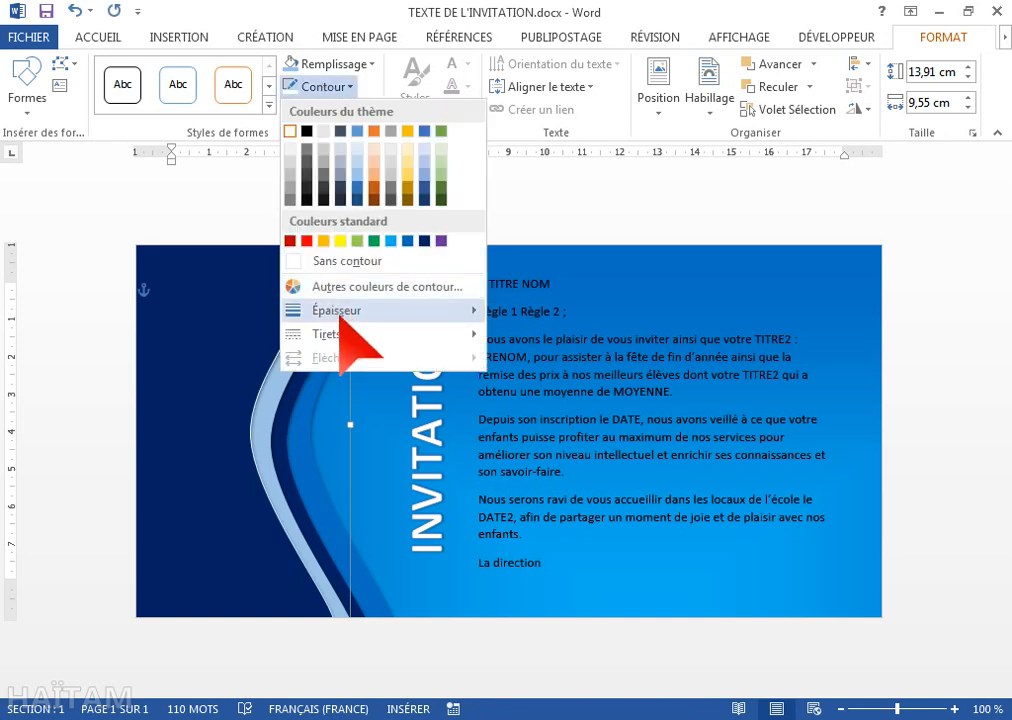
{"action": "mouse_move", "coordinate": [340, 311]}
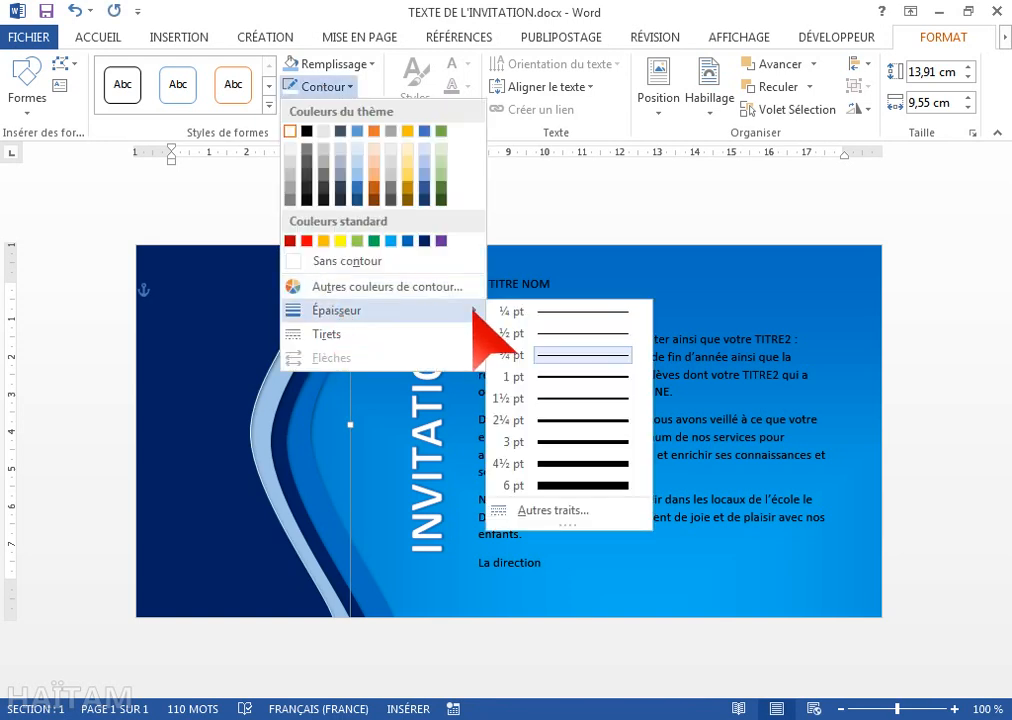
{"action": "left_click", "coordinate": [553, 425]}
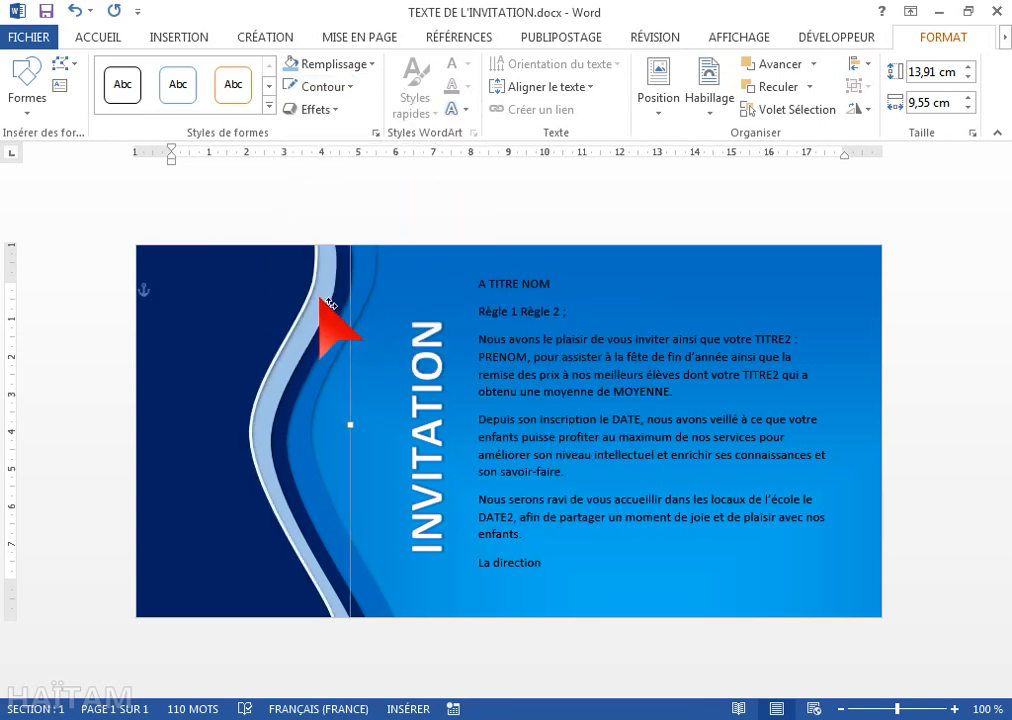
- Outline the light blue wavy shape in white with a 2¼ pt line
{"action": "left_click", "coordinate": [324, 87]}
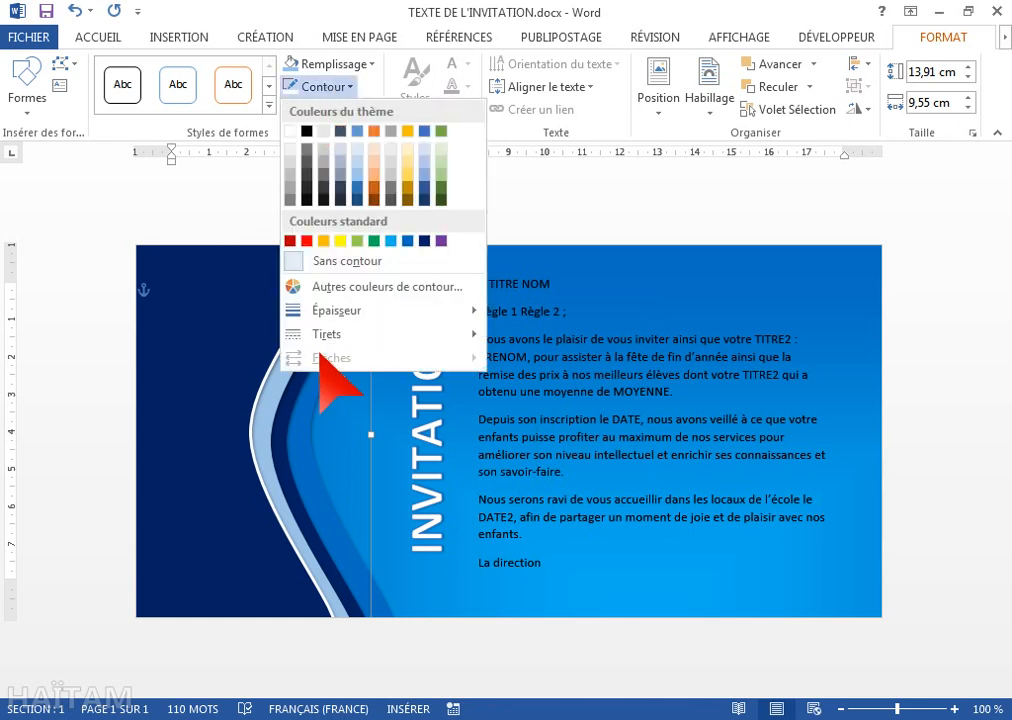
{"action": "mouse_move", "coordinate": [318, 311]}
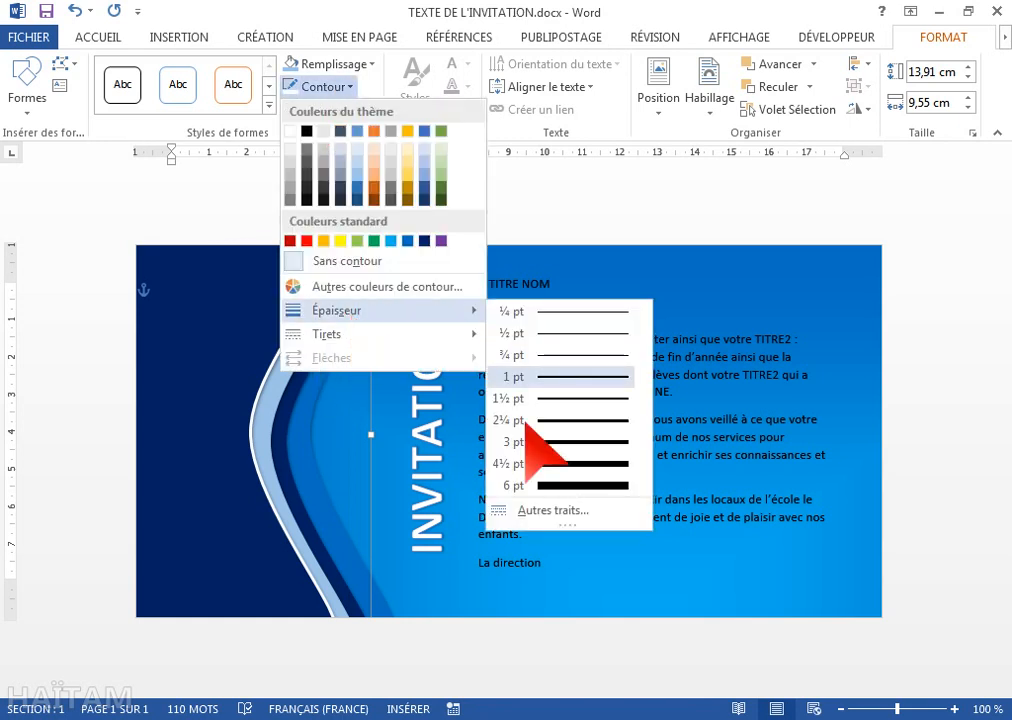
{"action": "left_click", "coordinate": [318, 82]}
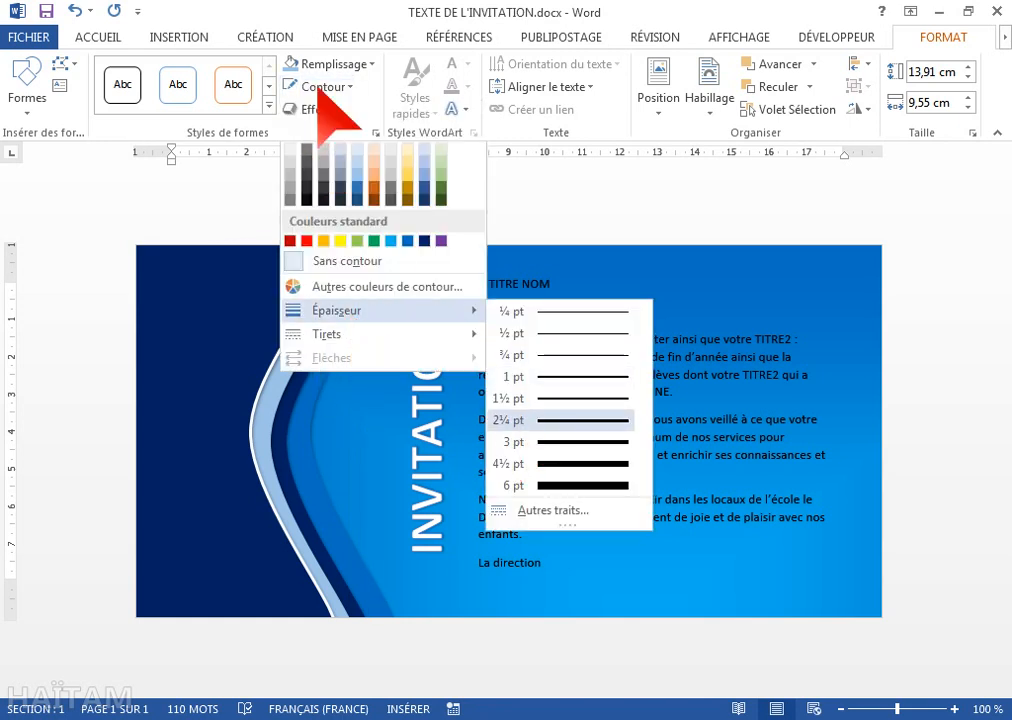
{"action": "left_click", "coordinate": [325, 87]}
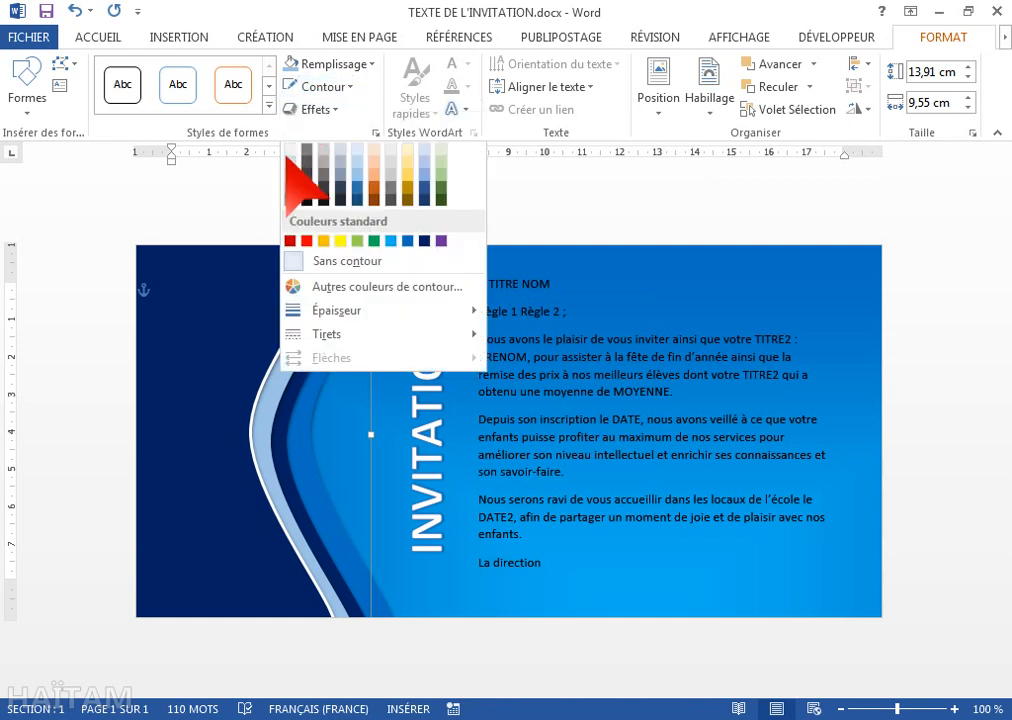
- Apply a white 2¼ pt outline to the dark blue wavy shape behind the light blue one
{"action": "left_click", "coordinate": [305, 380]}
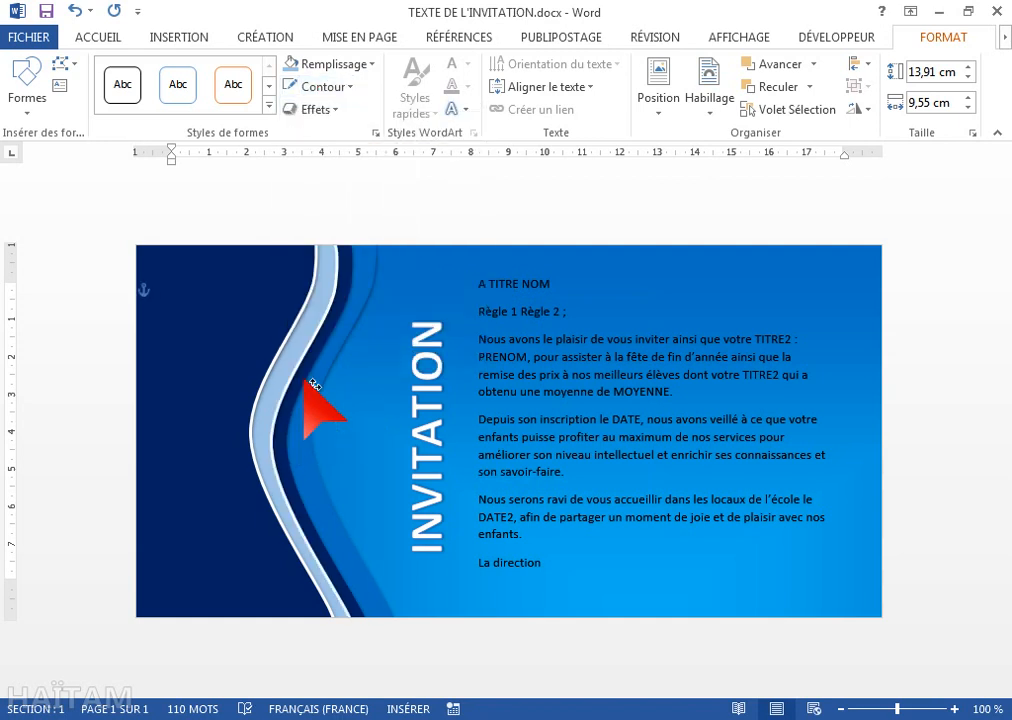
{"action": "left_click", "coordinate": [355, 96]}
{"action": "mouse_move", "coordinate": [358, 312]}
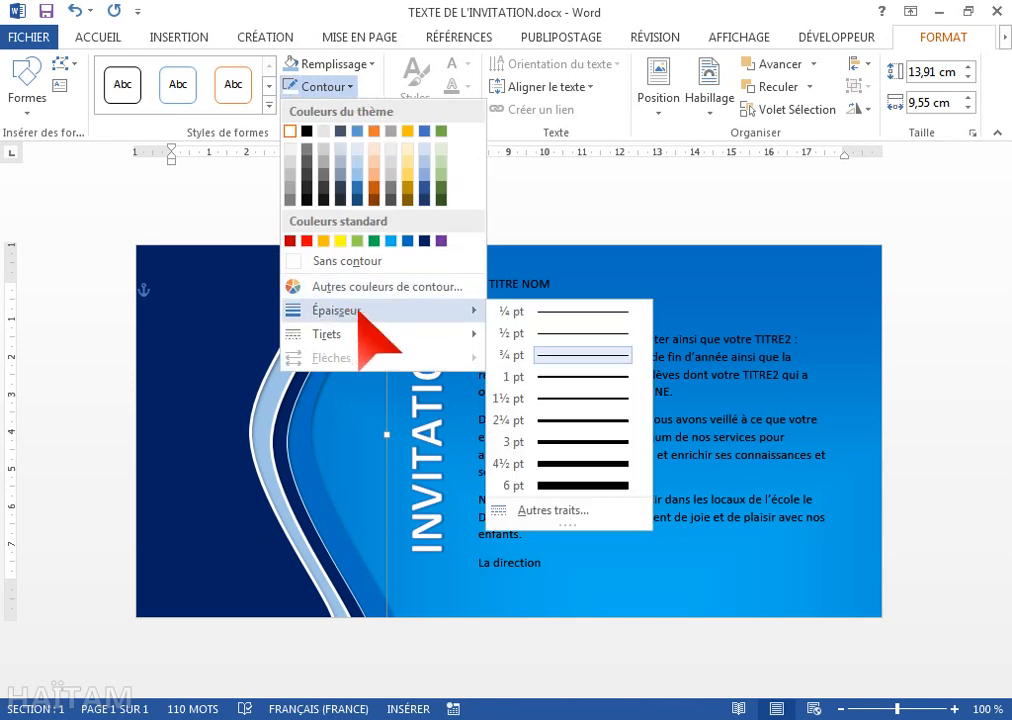
{"action": "left_click", "coordinate": [520, 420]}
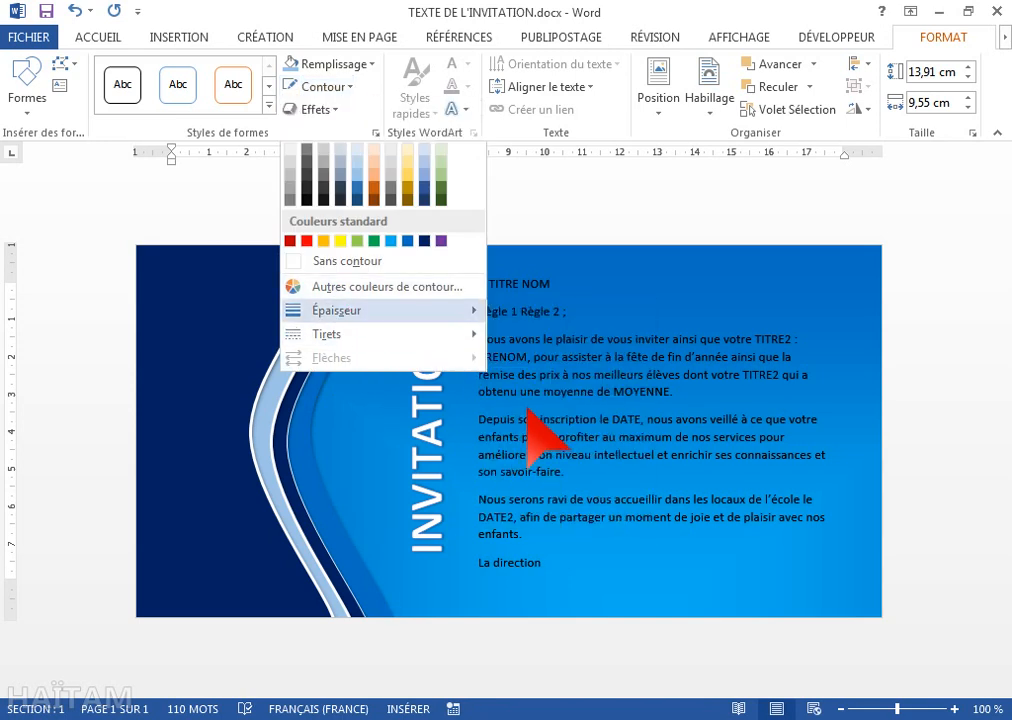
- Give the rearmost standard blue wavy shape a thick white outline matching the other waves
{"action": "left_click", "coordinate": [335, 365]}
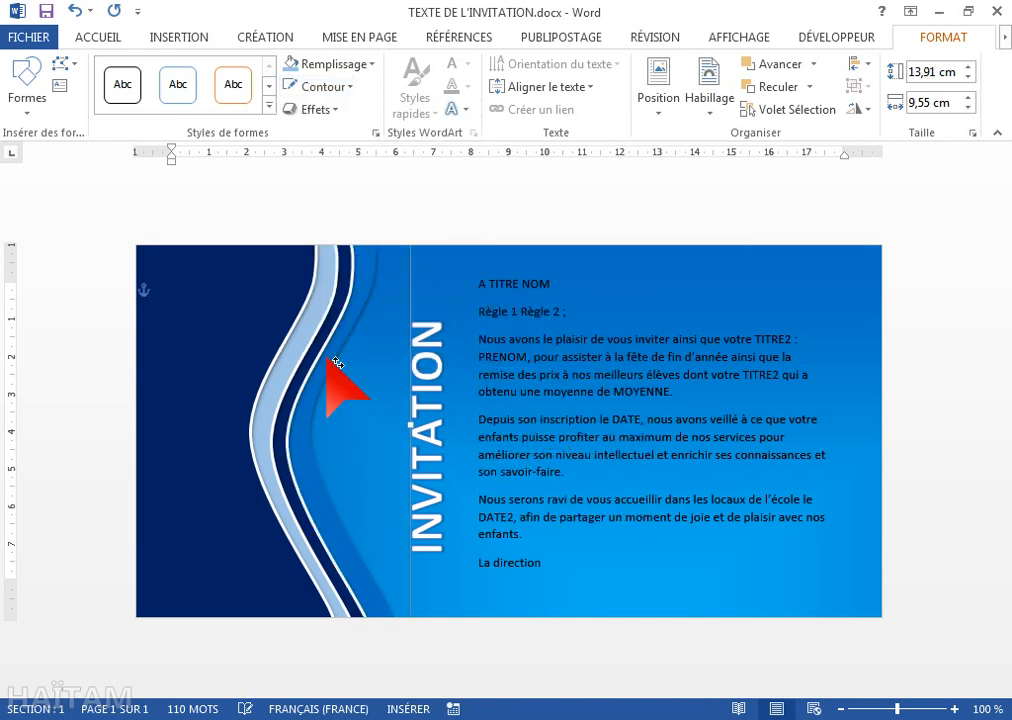
{"action": "left_click", "coordinate": [322, 87]}
{"action": "mouse_move", "coordinate": [334, 311]}
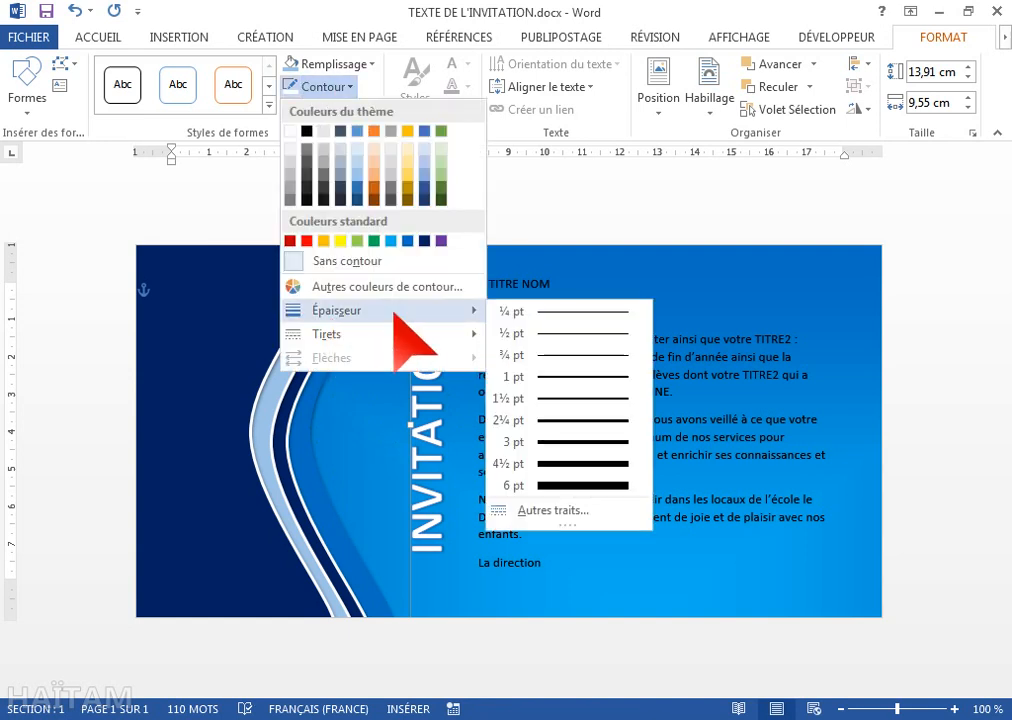
{"action": "left_click", "coordinate": [490, 396]}
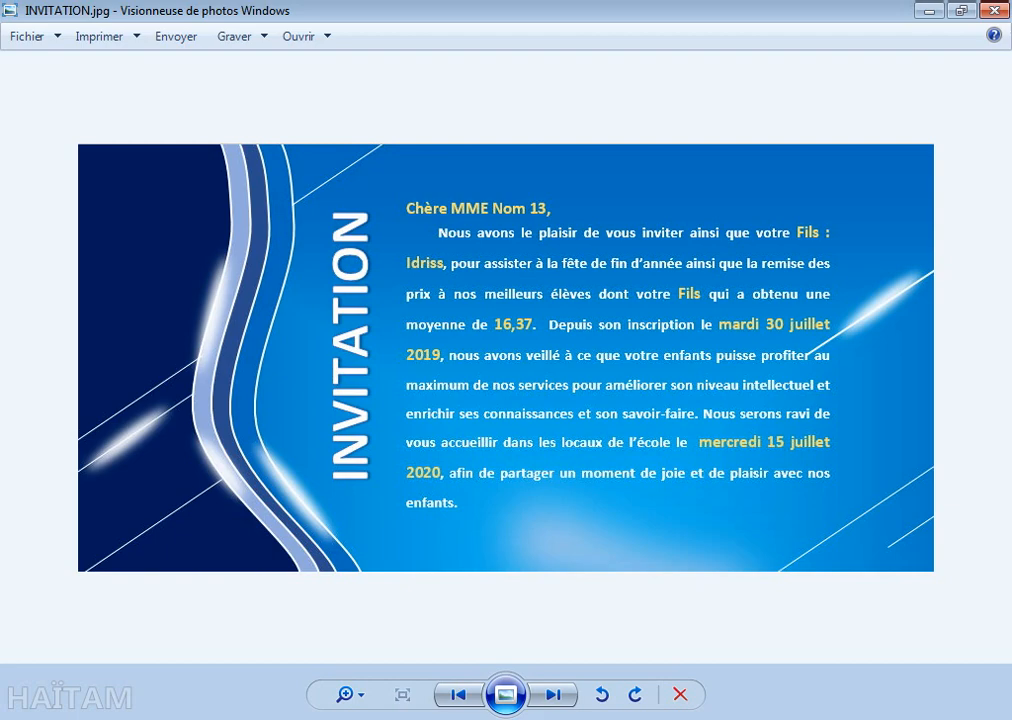
- Close the INVITATION.jpg reference picture and draw a thin vertical ellipse, about 3.47 cm by 0.45 cm, on the card's dark blue area
{"action": "key", "text": "alt+F4"}
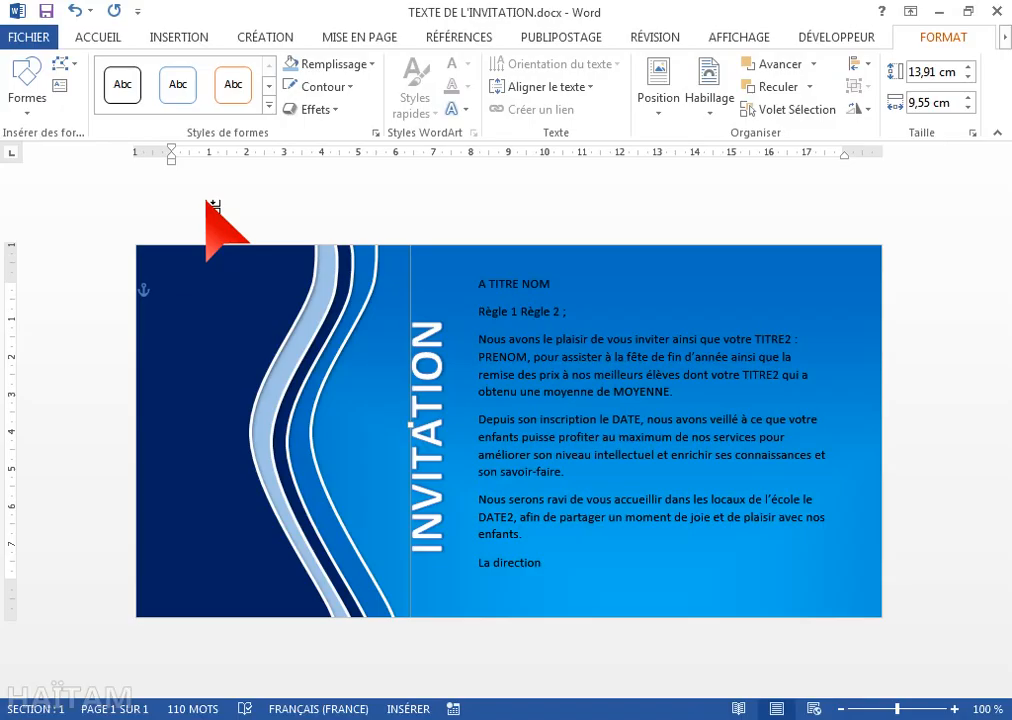
{"action": "left_click", "coordinate": [168, 37]}
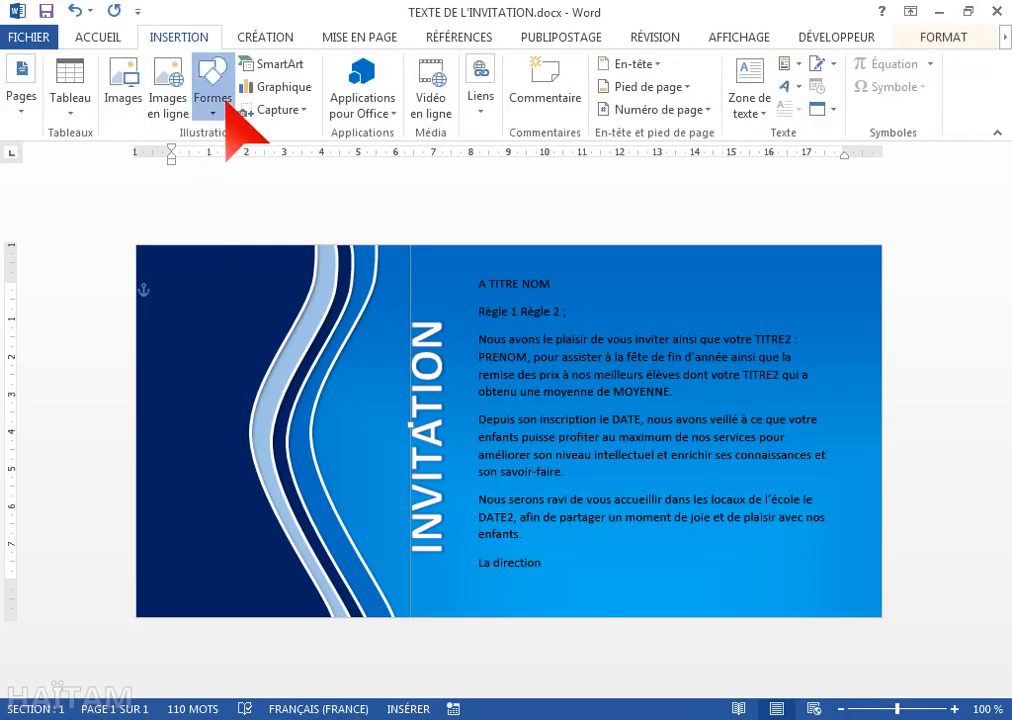
{"action": "left_click", "coordinate": [214, 102]}
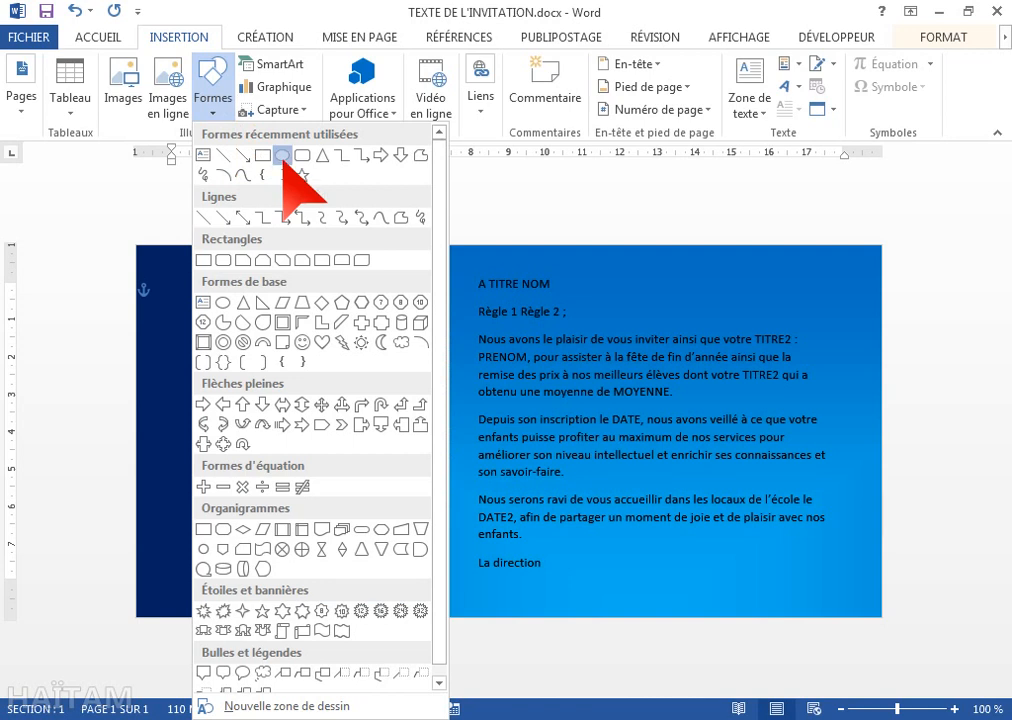
{"action": "left_click", "coordinate": [284, 157]}
{"action": "left_click_drag", "start_coordinate": [191, 312], "coordinate": [208, 441]}
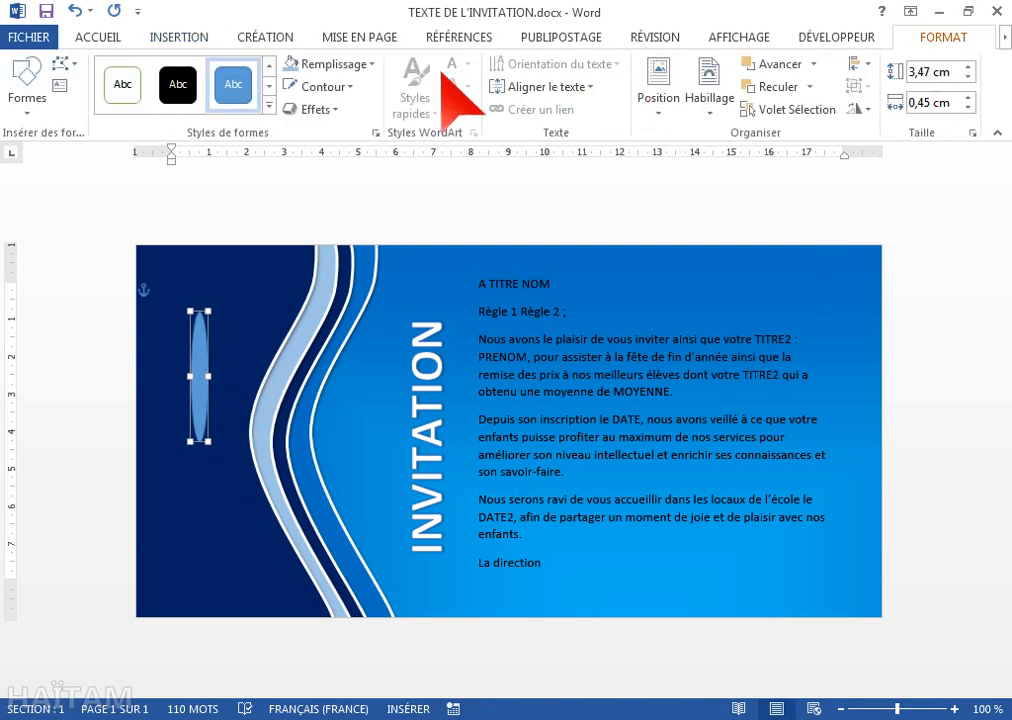
- Remove the thin ellipse's outline and fill it with white
{"action": "left_click", "coordinate": [335, 88]}
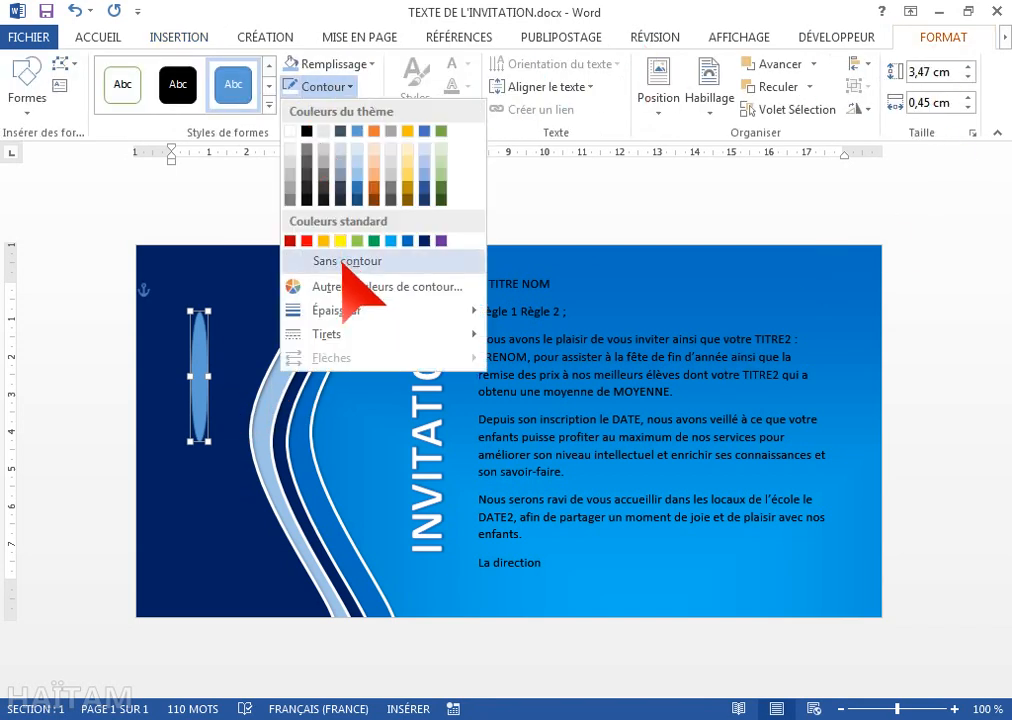
{"action": "left_click", "coordinate": [290, 256]}
{"action": "left_click", "coordinate": [340, 66]}
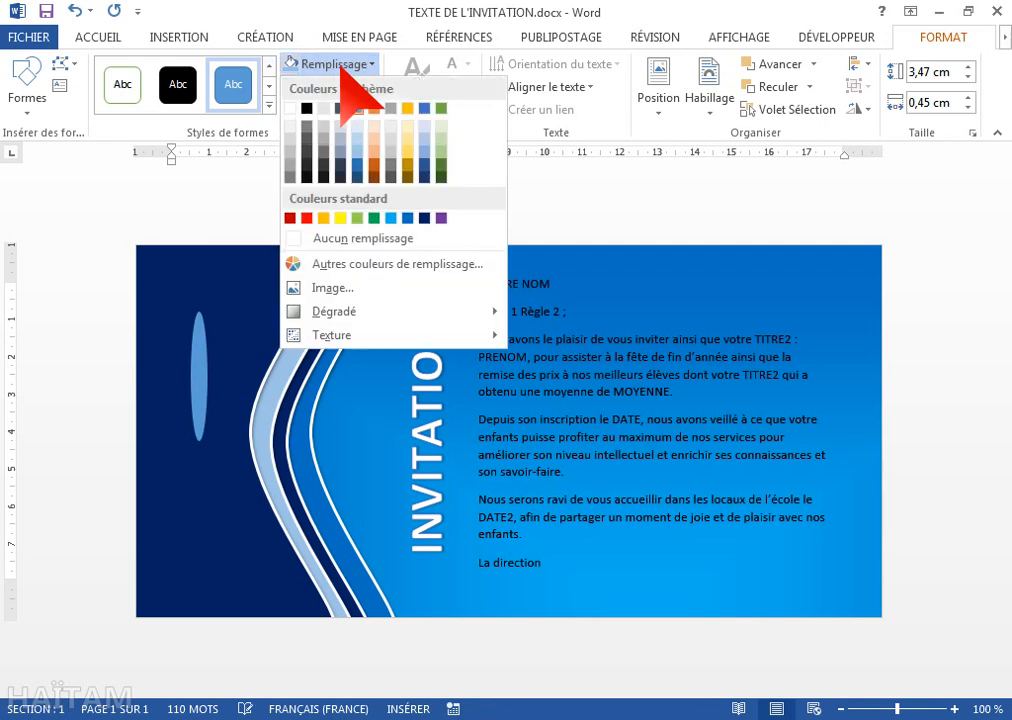
{"action": "left_click", "coordinate": [290, 108]}
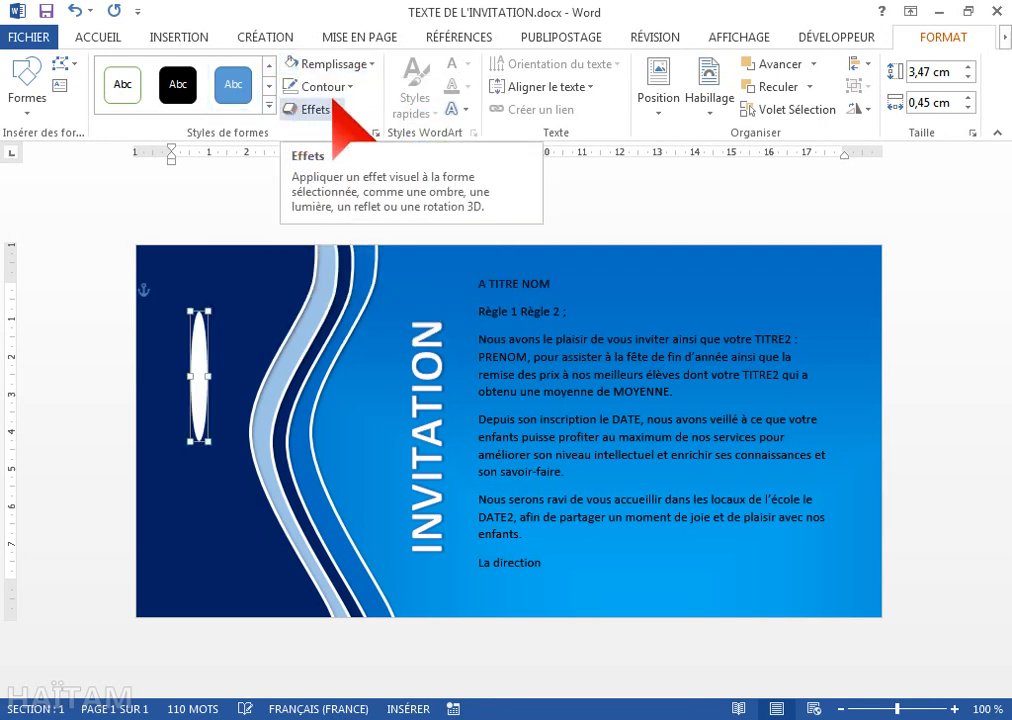
- Apply 5-point soft edges to the white ellipse and widen it to about 0.85 cm
{"action": "left_click", "coordinate": [330, 109]}
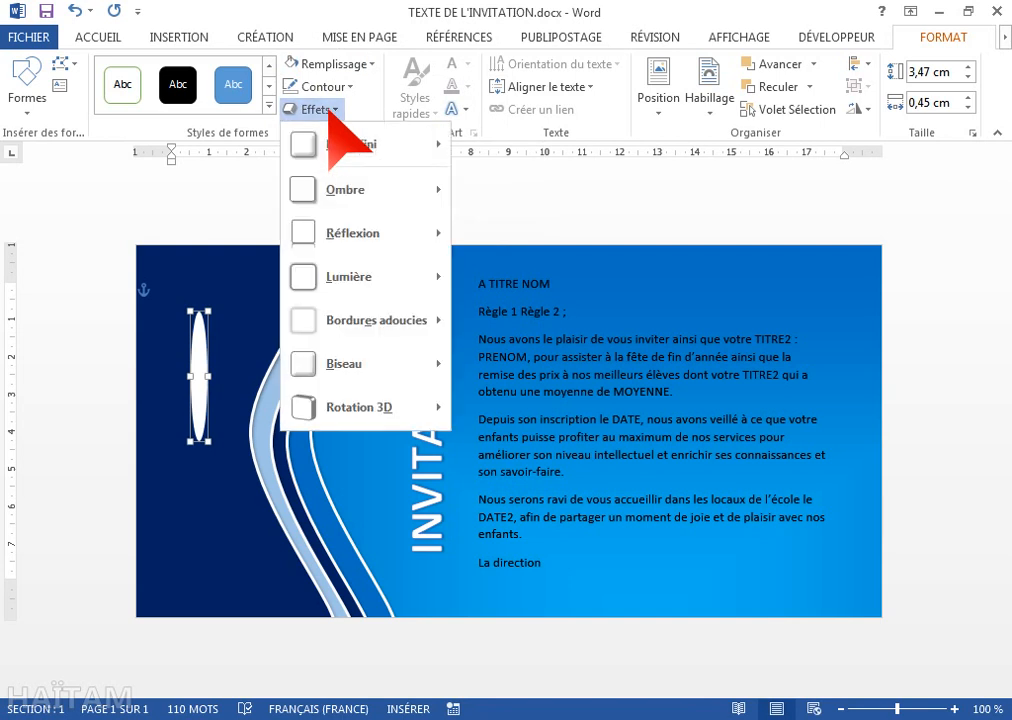
{"action": "mouse_move", "coordinate": [370, 322]}
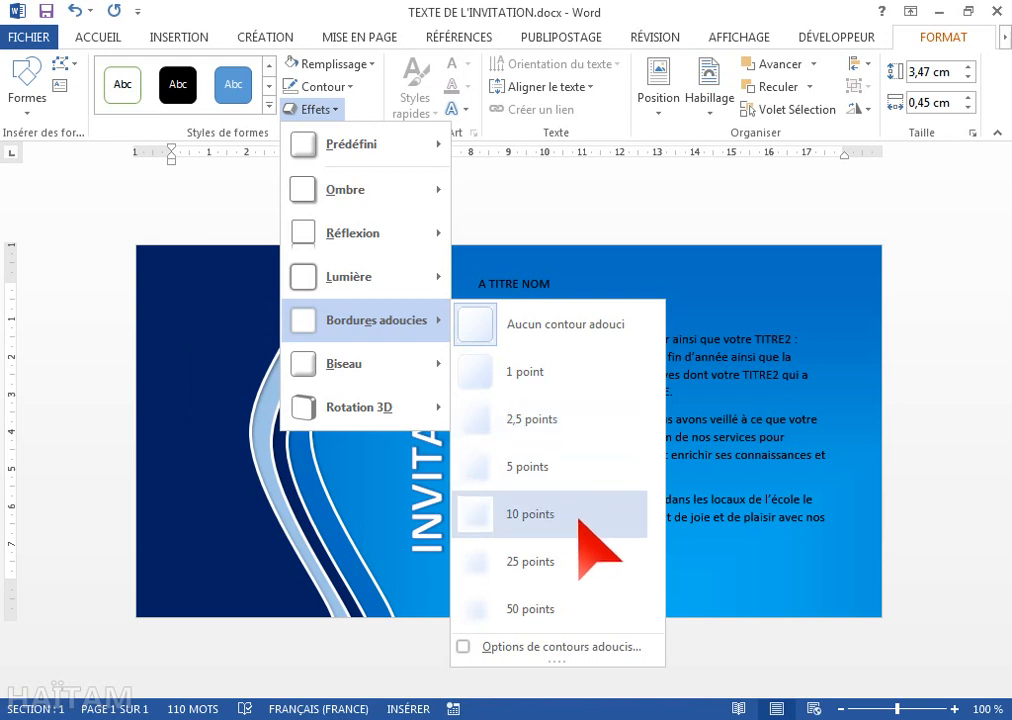
{"action": "left_click", "coordinate": [562, 466]}
{"action": "left_click", "coordinate": [225, 398]}
{"action": "left_click_drag", "start_coordinate": [231, 391], "coordinate": [243, 385]}
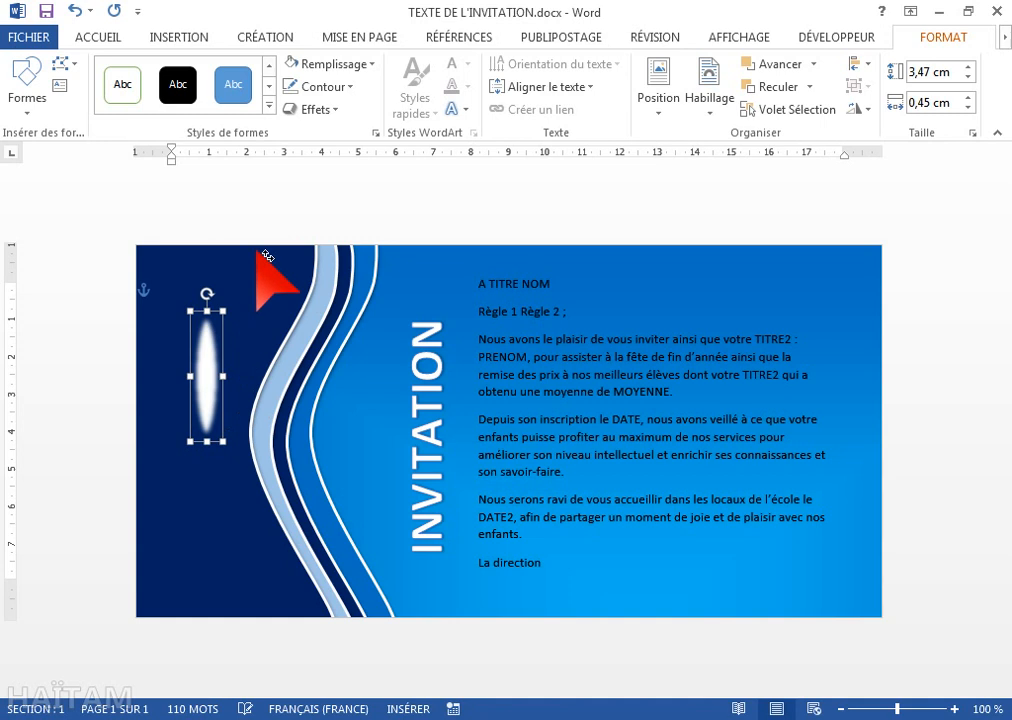
- Set the white ellipse's soft edges to 10 points and enlarge it to about 4.15 cm by 0.98 cm
{"action": "left_click", "coordinate": [318, 109]}
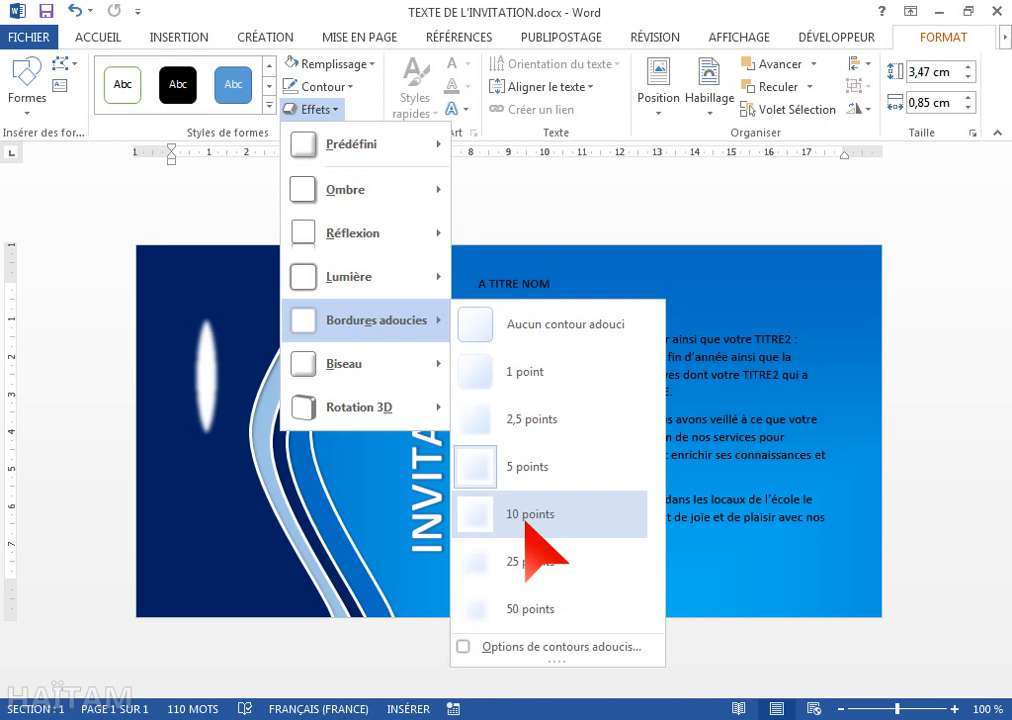
{"action": "left_click", "coordinate": [527, 520]}
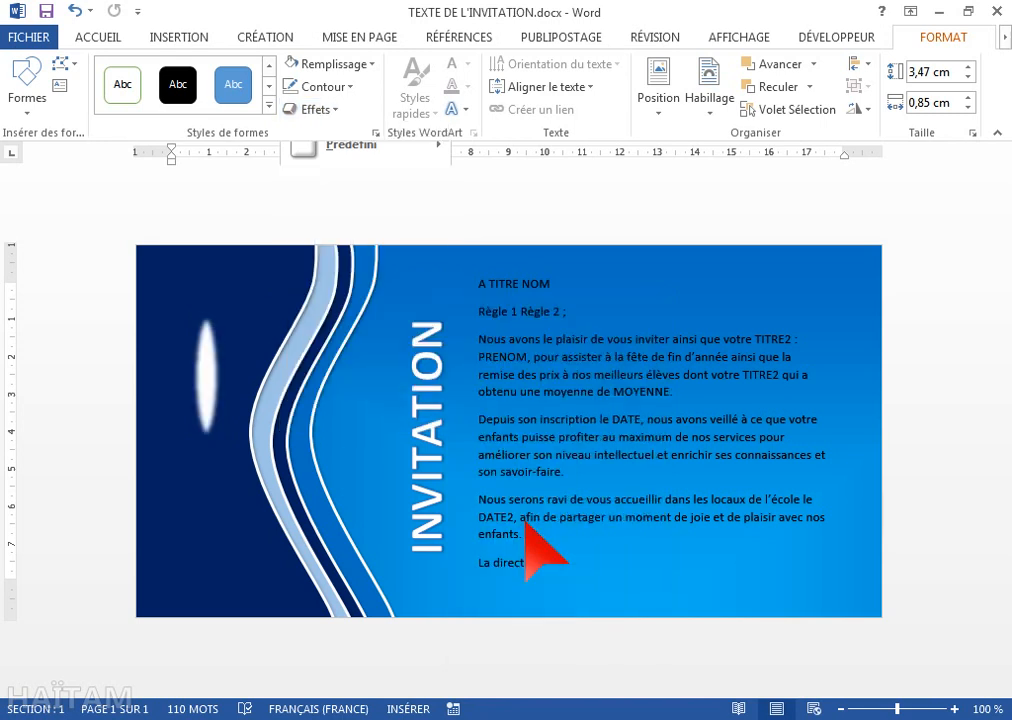
{"action": "left_click_drag", "start_coordinate": [224, 443], "coordinate": [240, 472]}
- Move the soft white ellipse onto the lower part of the rightmost wavy line and rotate it to follow the curve
{"action": "left_click_drag", "start_coordinate": [218, 405], "coordinate": [352, 525]}
{"action": "left_click_drag", "start_coordinate": [343, 413], "coordinate": [303, 422]}
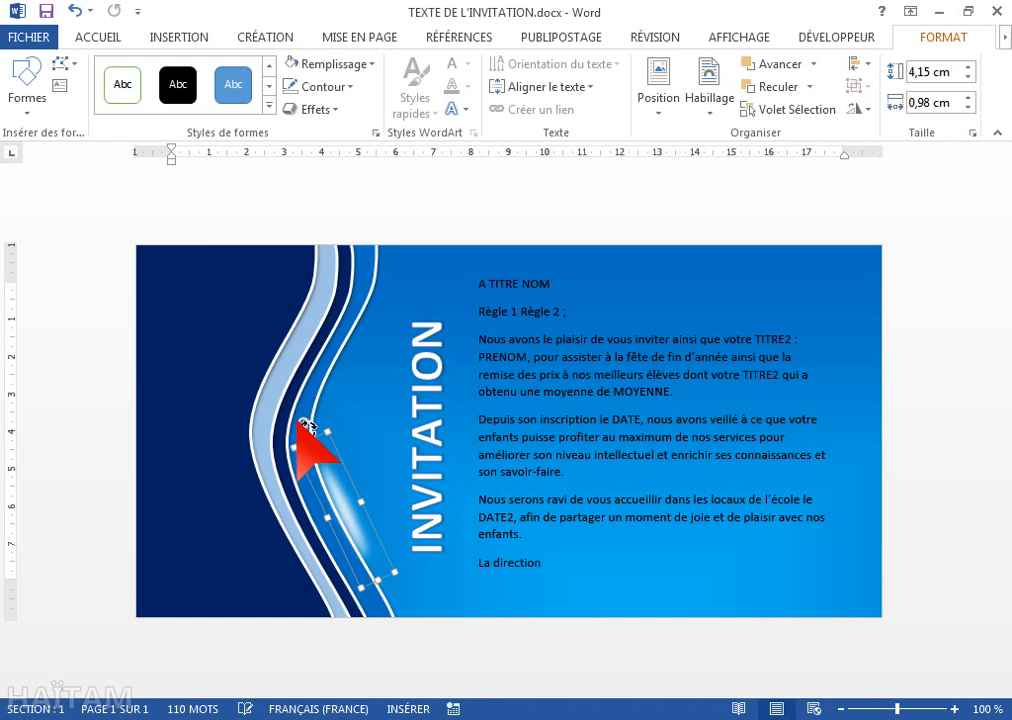
{"action": "left_click_drag", "start_coordinate": [386, 519], "coordinate": [352, 522]}
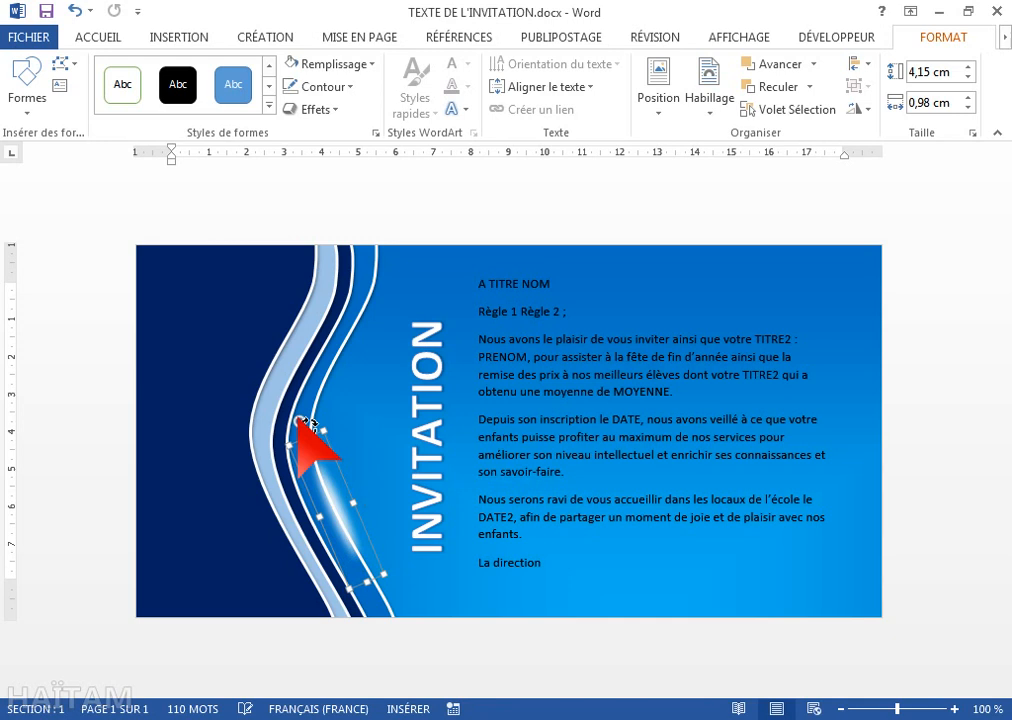
{"action": "left_click_drag", "start_coordinate": [308, 424], "coordinate": [303, 424]}
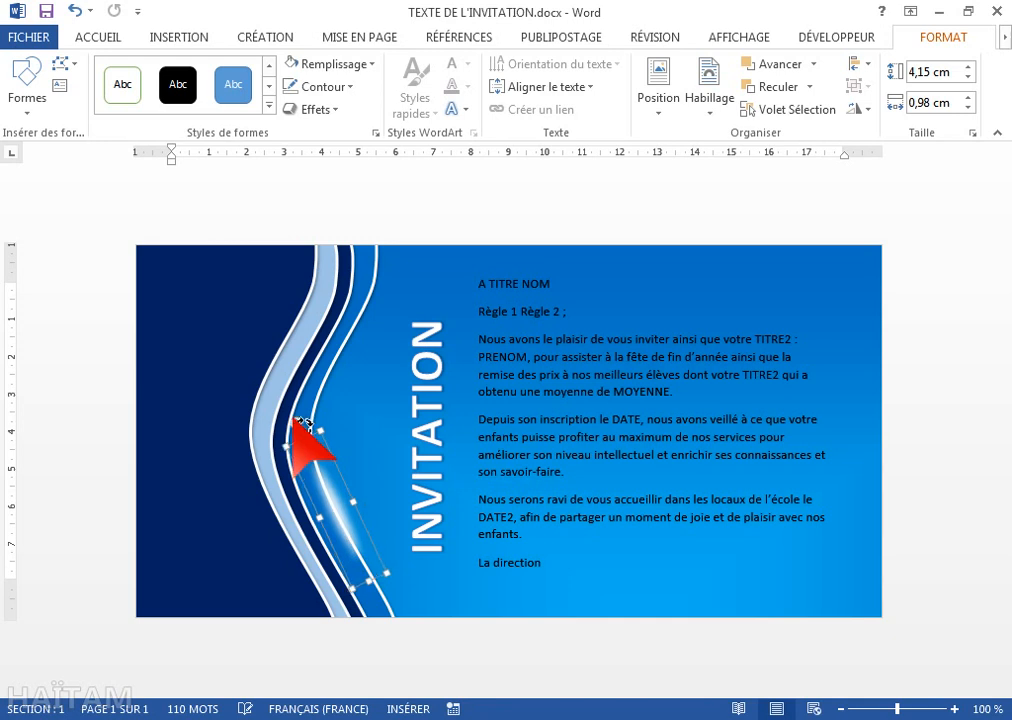
- Duplicate the glow ellipse and place the copy along the light blue wave's upper left edge, rotated to match its slope
{"action": "left_click", "coordinate": [95, 38]}
{"action": "left_click", "coordinate": [60, 85]}
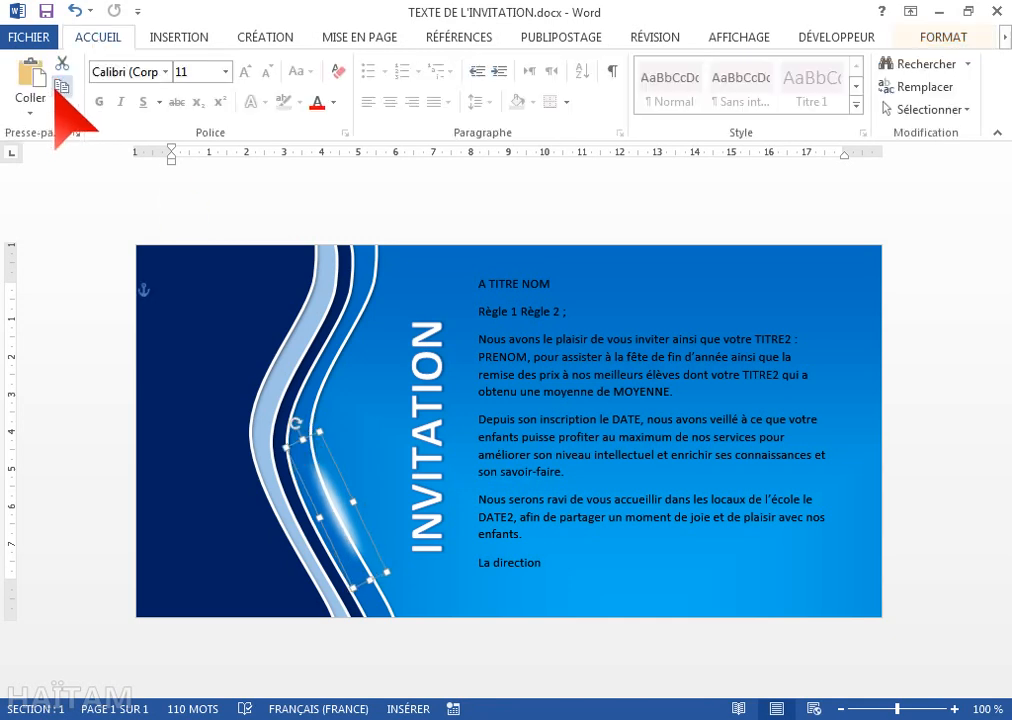
{"action": "left_click", "coordinate": [258, 326]}
{"action": "key", "text": "ctrl+v"}
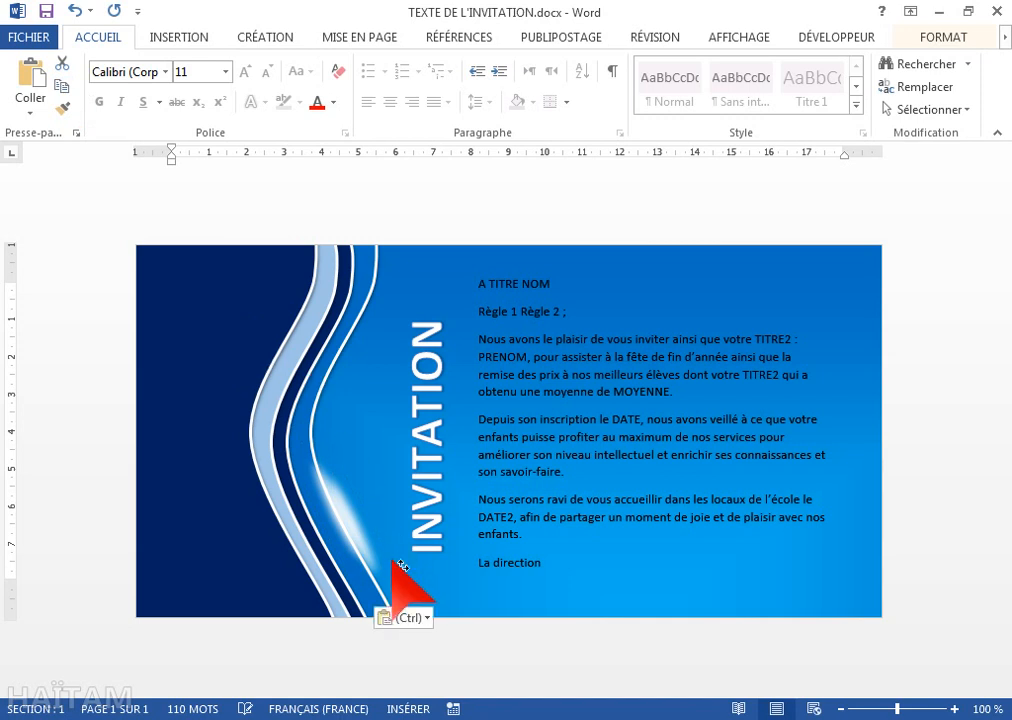
{"action": "left_click_drag", "start_coordinate": [357, 520], "coordinate": [320, 264]}
{"action": "left_click_drag", "start_coordinate": [296, 330], "coordinate": [299, 342]}
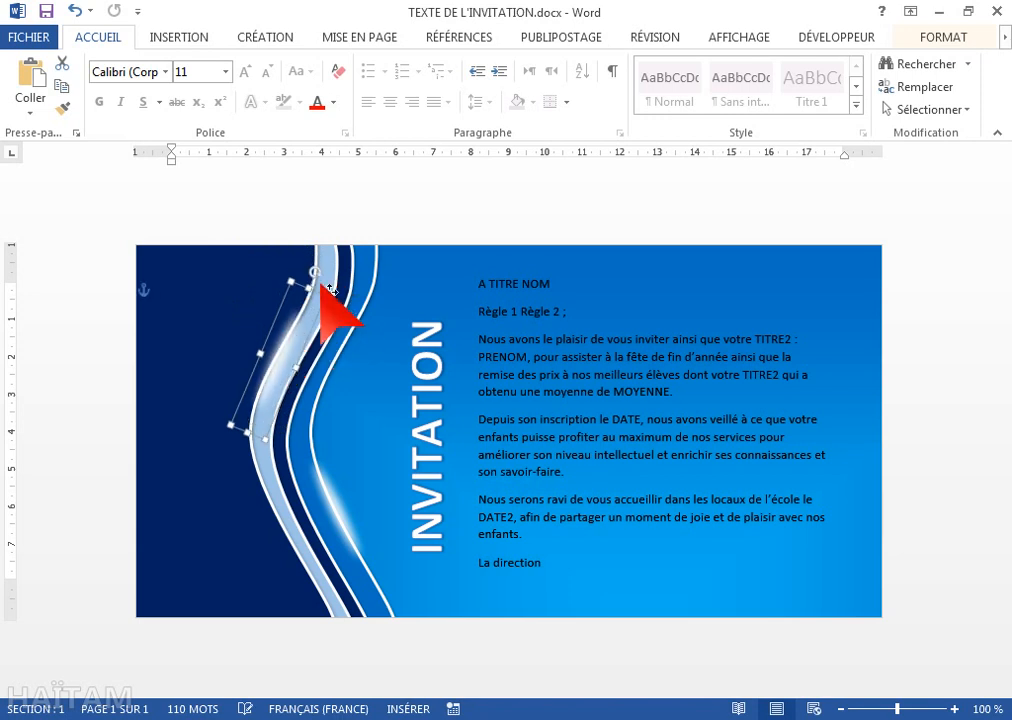
{"action": "left_click_drag", "start_coordinate": [332, 278], "coordinate": [327, 280]}
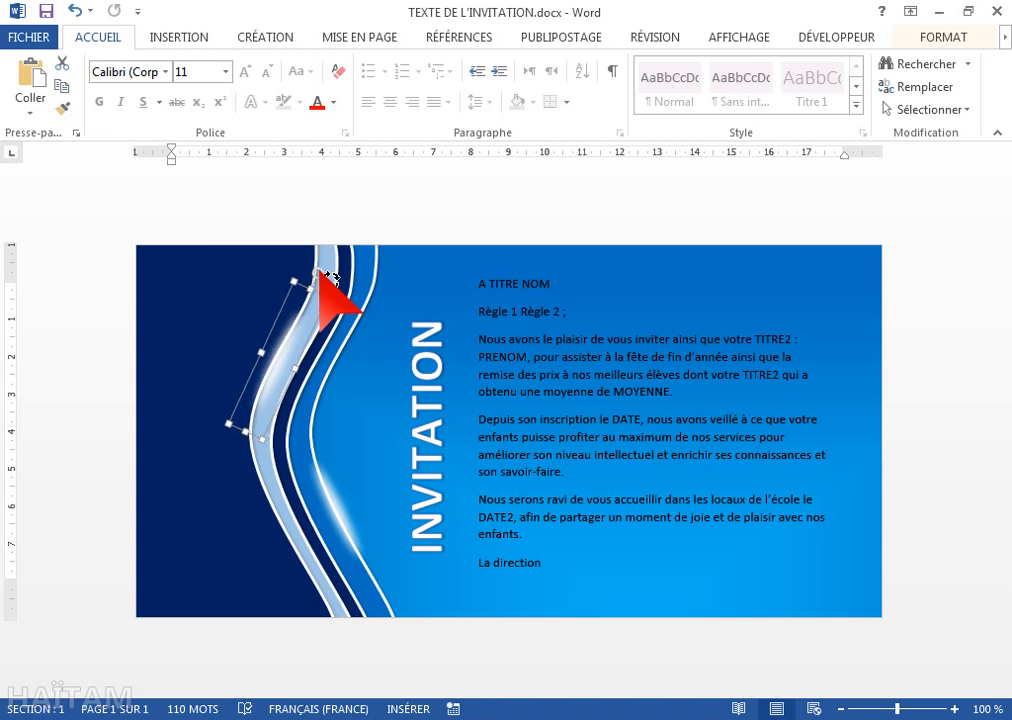
- Paste another glow along the light blue wave's lower left edge and fine-tune the placement of both lower glows
{"action": "left_click", "coordinate": [31, 78]}
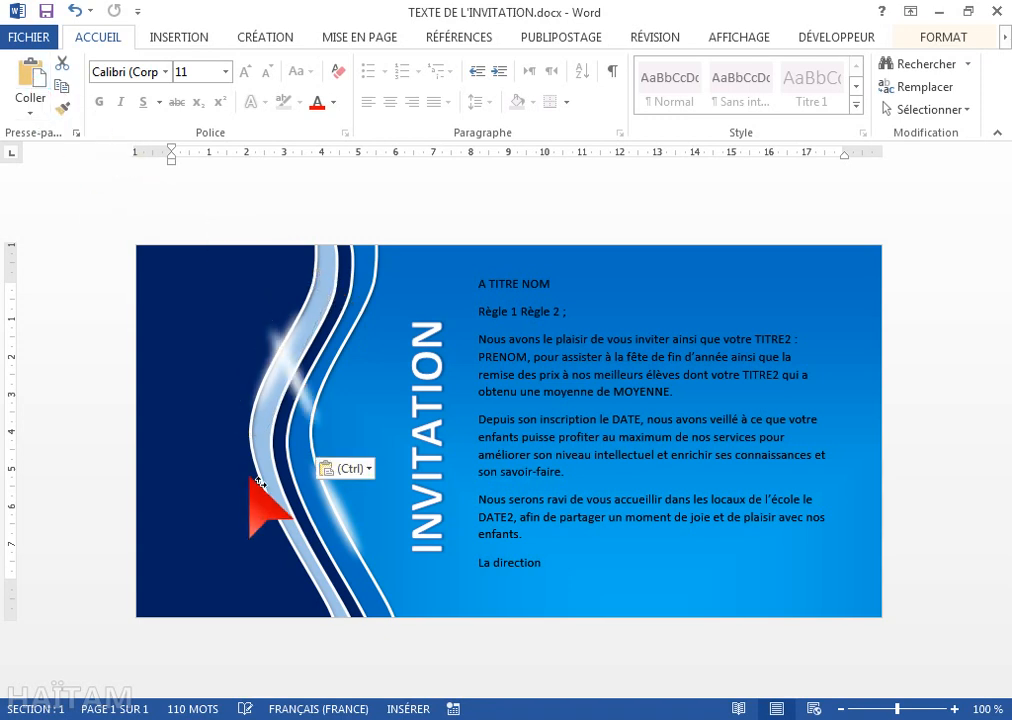
{"action": "left_click_drag", "start_coordinate": [328, 418], "coordinate": [328, 580]}
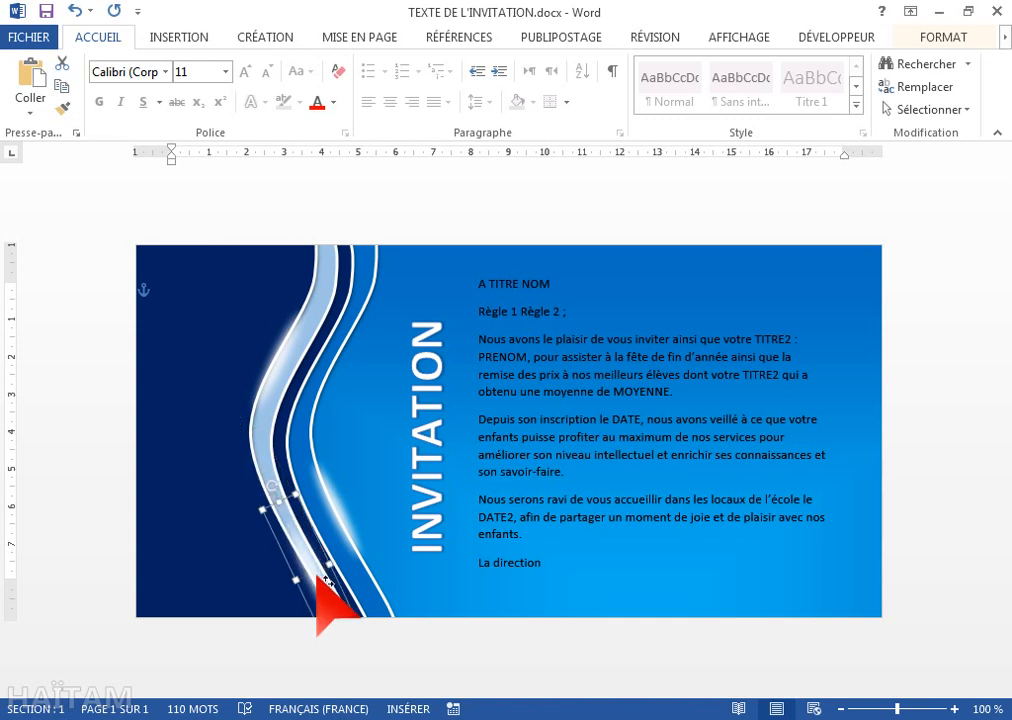
{"action": "left_click_drag", "start_coordinate": [325, 580], "coordinate": [306, 410]}
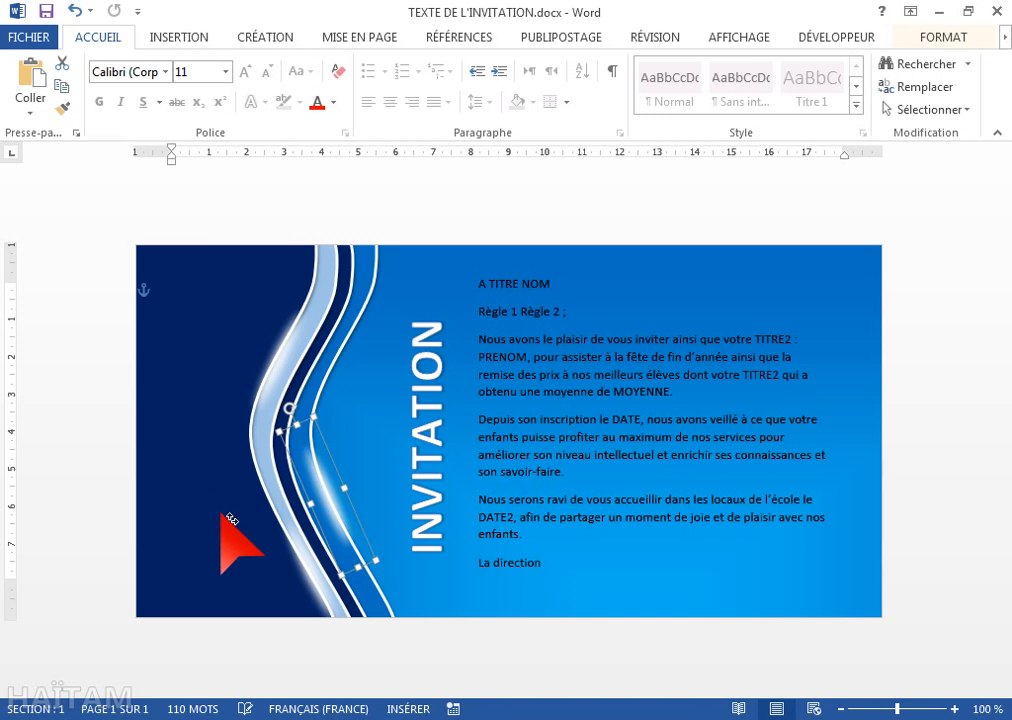
{"action": "key", "text": "Tab"}
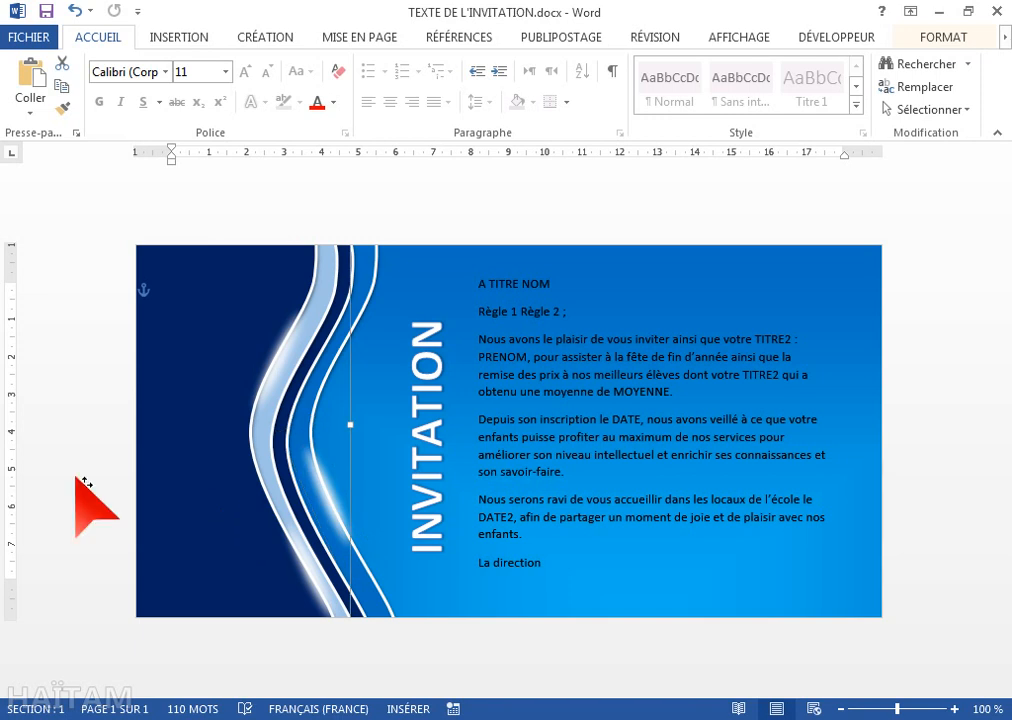
{"action": "left_click", "coordinate": [312, 578]}
{"action": "left_click_drag", "start_coordinate": [312, 578], "coordinate": [274, 497]}
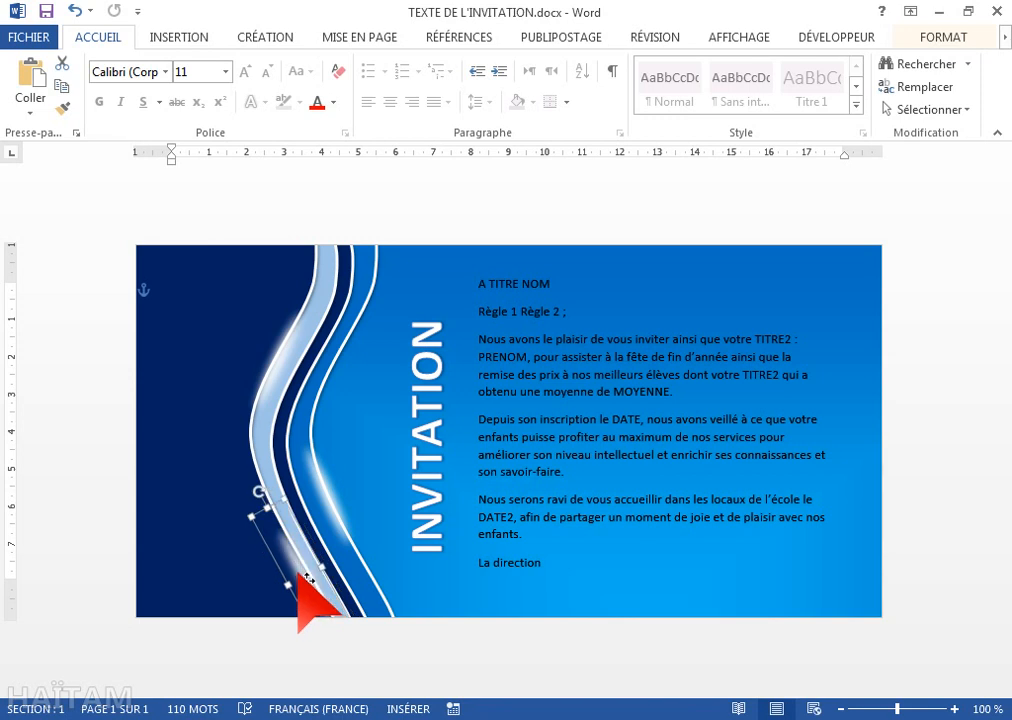
{"action": "left_click", "coordinate": [213, 468]}
- Check the INVITATION.jpg reference and draw a diagonal line, about 3.25 cm by 2.2 cm, from the card's left edge up to the light blue wave
{"action": "key", "text": "alt+Tab"}
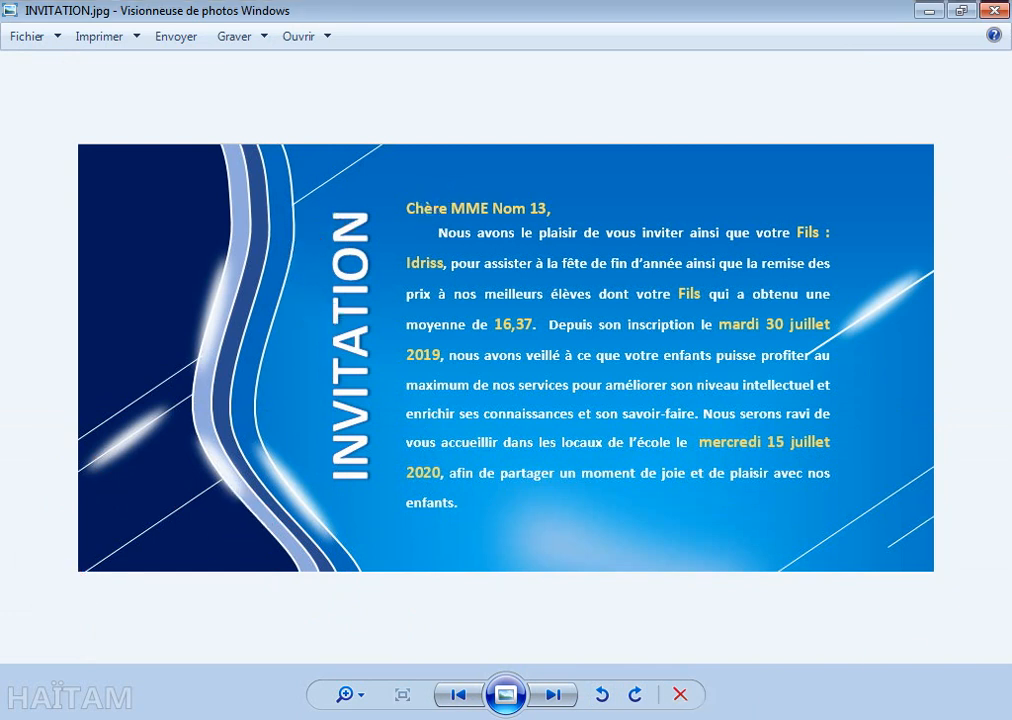
{"action": "key", "text": "alt+Tab"}
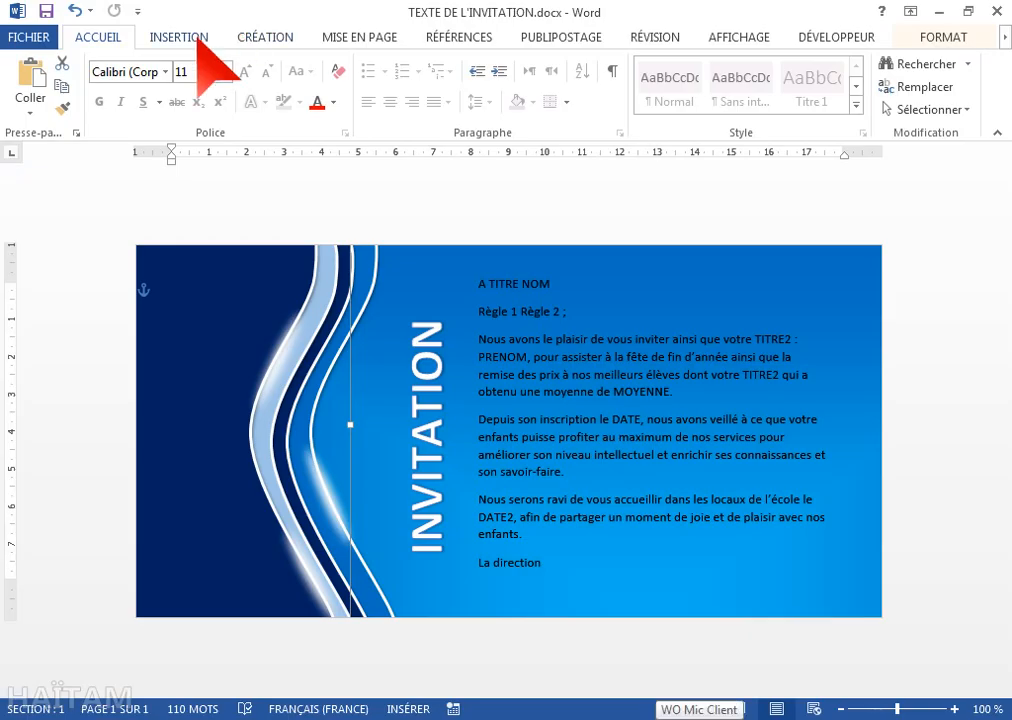
{"action": "left_click", "coordinate": [195, 38]}
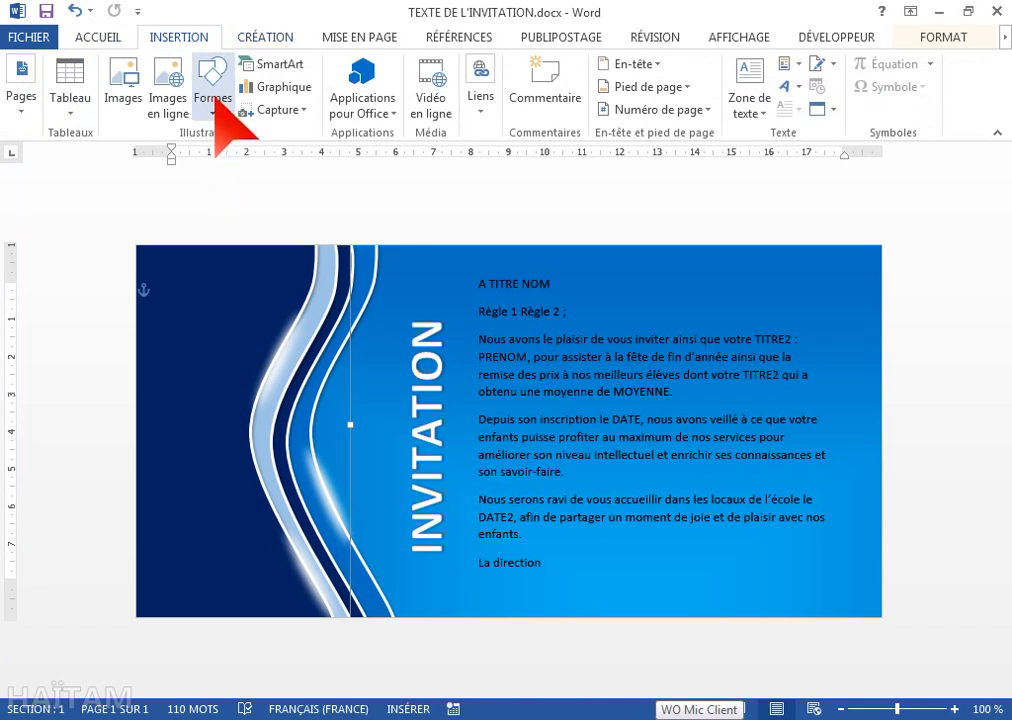
{"action": "left_click", "coordinate": [213, 100]}
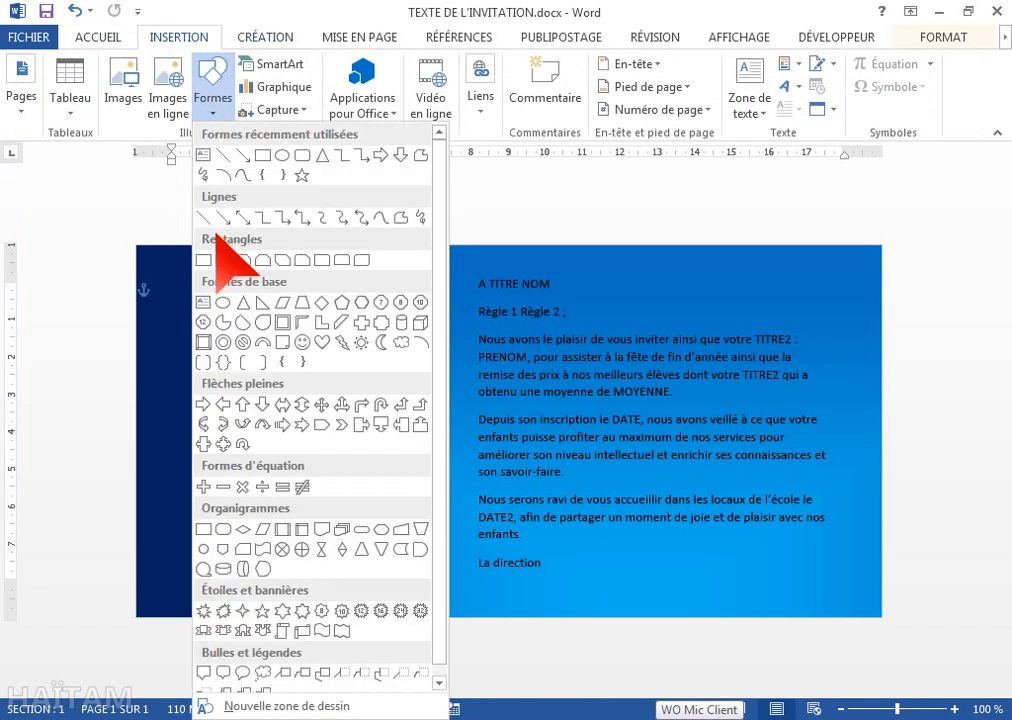
{"action": "left_click", "coordinate": [225, 156]}
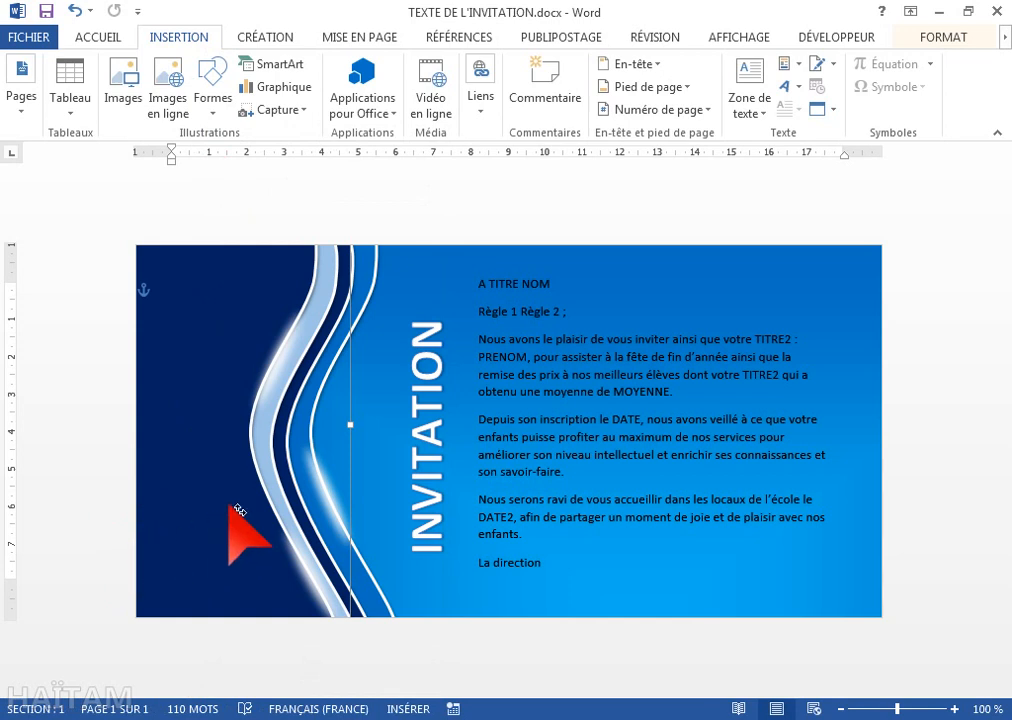
{"action": "left_click", "coordinate": [207, 90]}
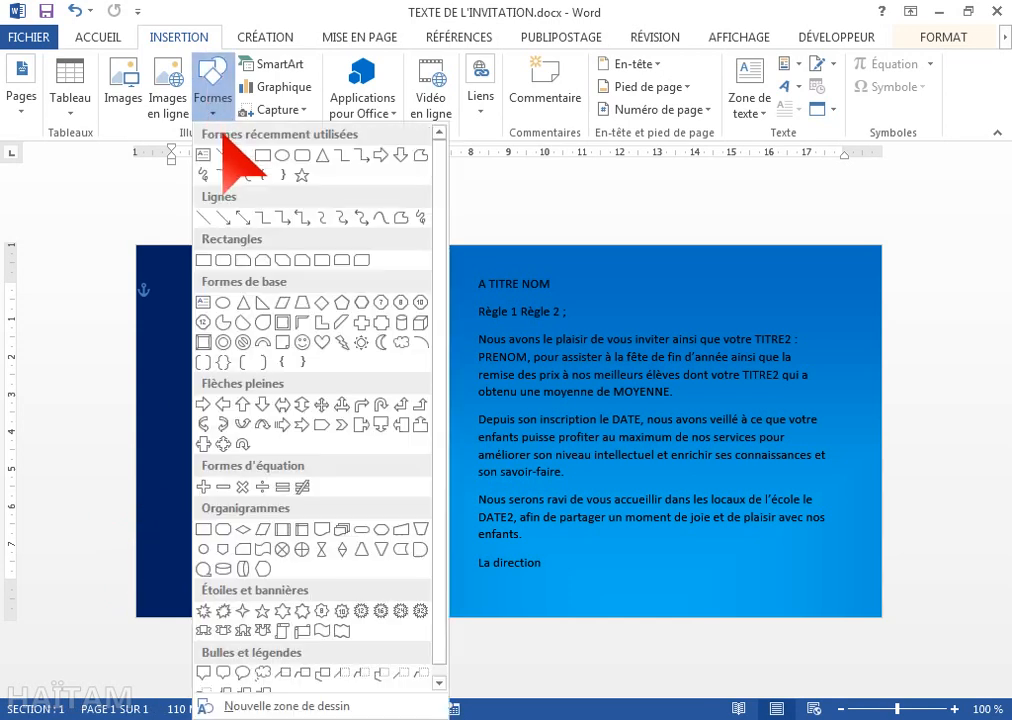
{"action": "left_click", "coordinate": [225, 156]}
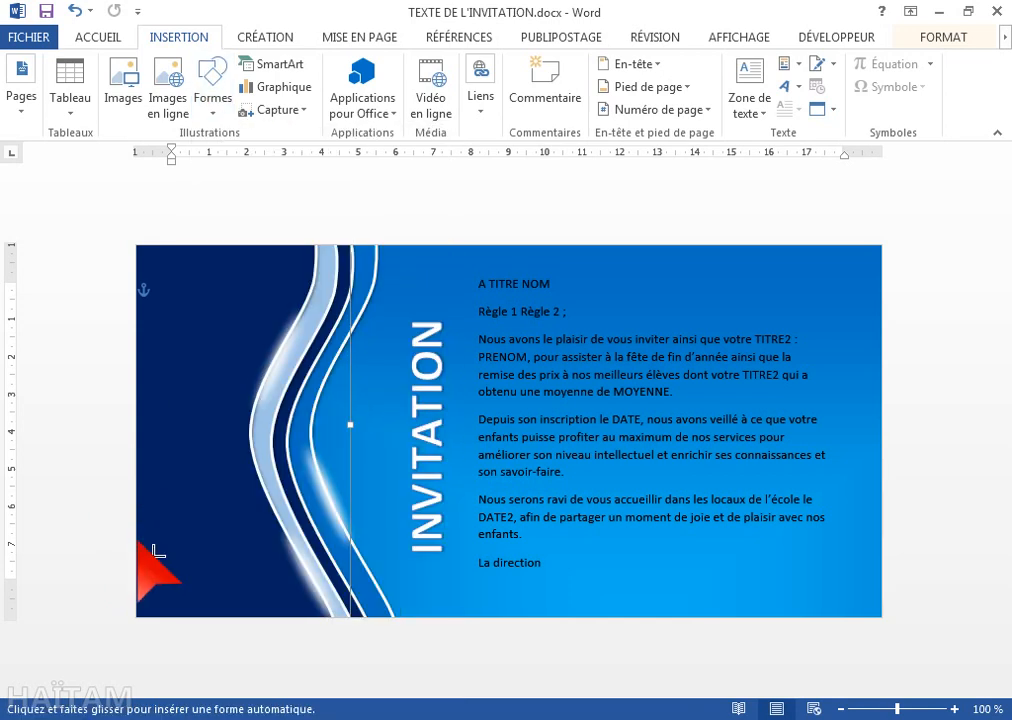
{"action": "left_click_drag", "start_coordinate": [136, 558], "coordinate": [258, 478]}
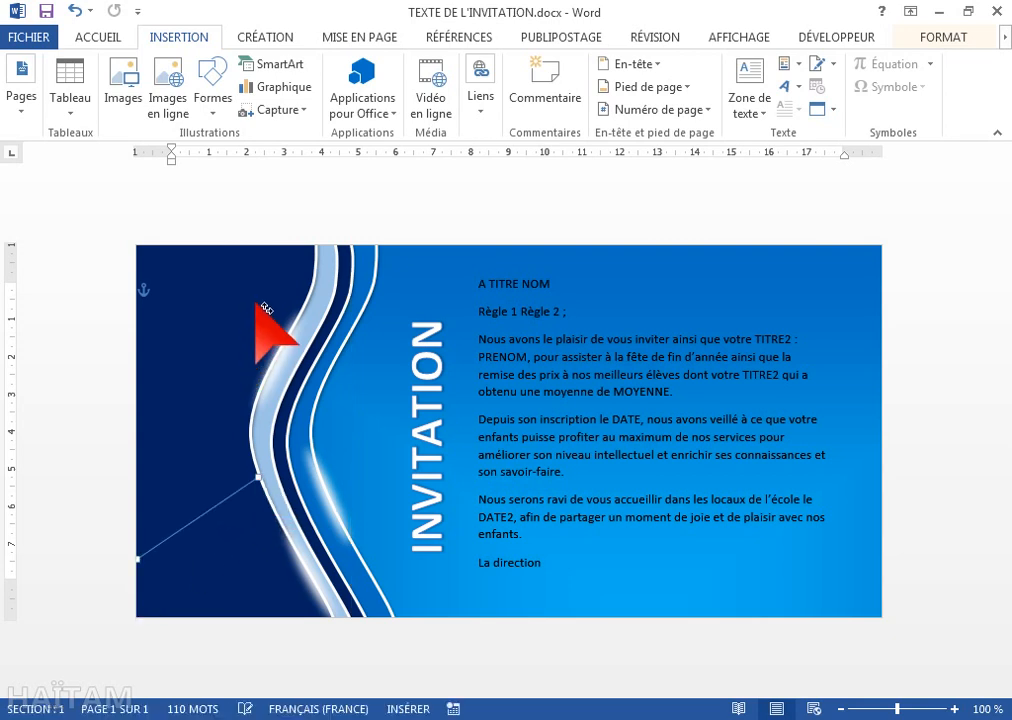
- Make the diagonal line white with a 1½ pt thickness
{"action": "left_click", "coordinate": [325, 88]}
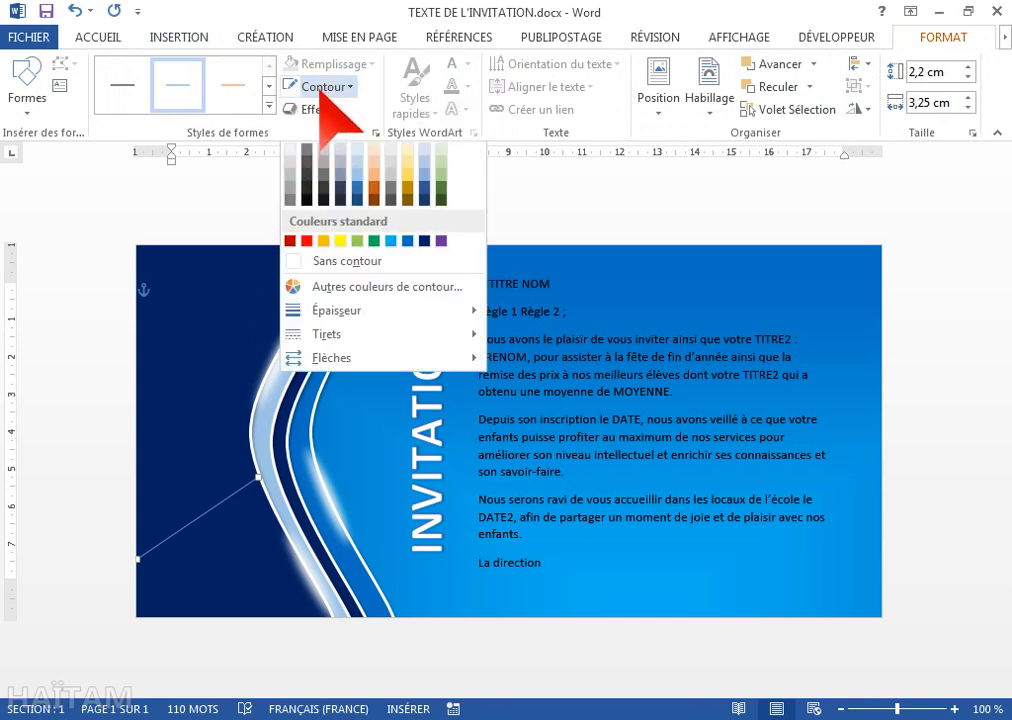
{"action": "left_click", "coordinate": [321, 88]}
{"action": "left_click", "coordinate": [322, 89]}
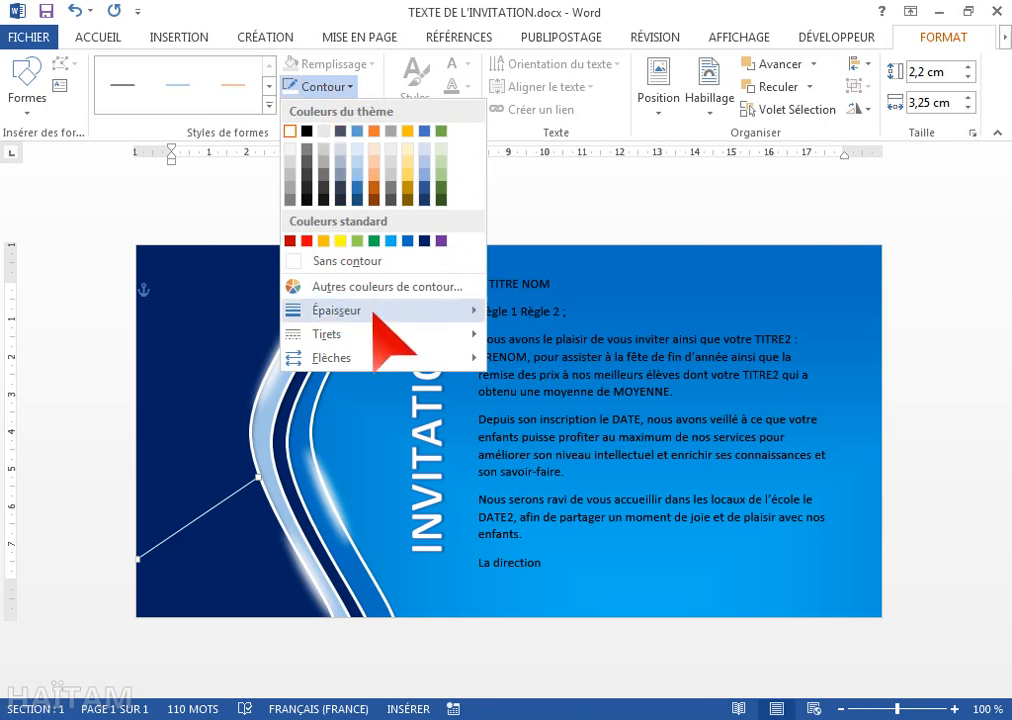
{"action": "mouse_move", "coordinate": [373, 316]}
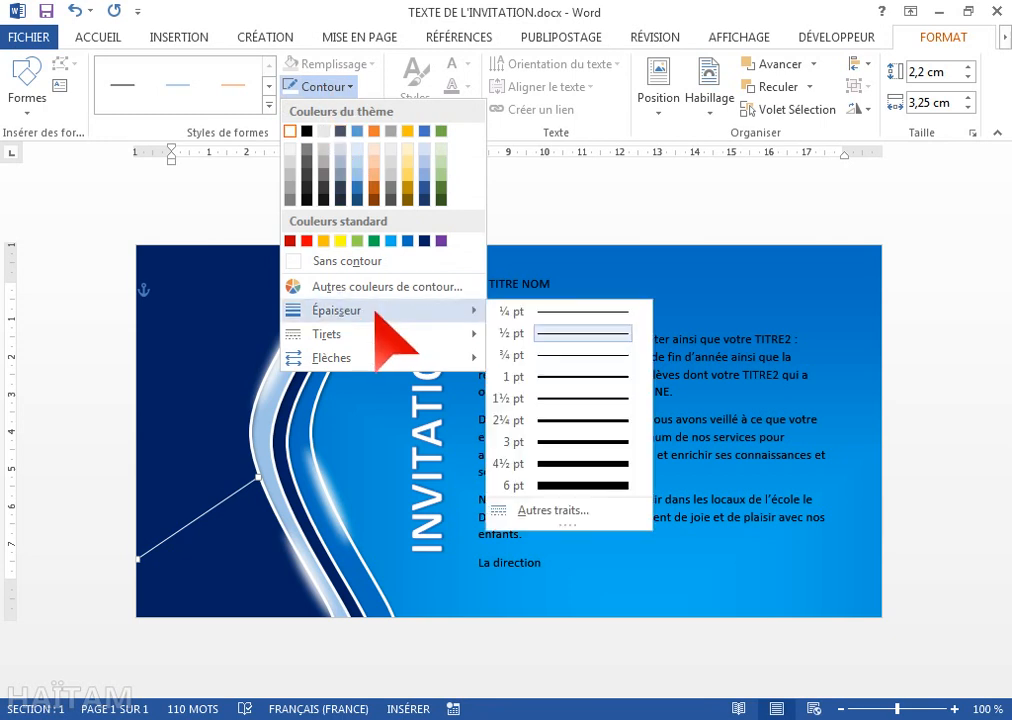
{"action": "left_click", "coordinate": [548, 399]}
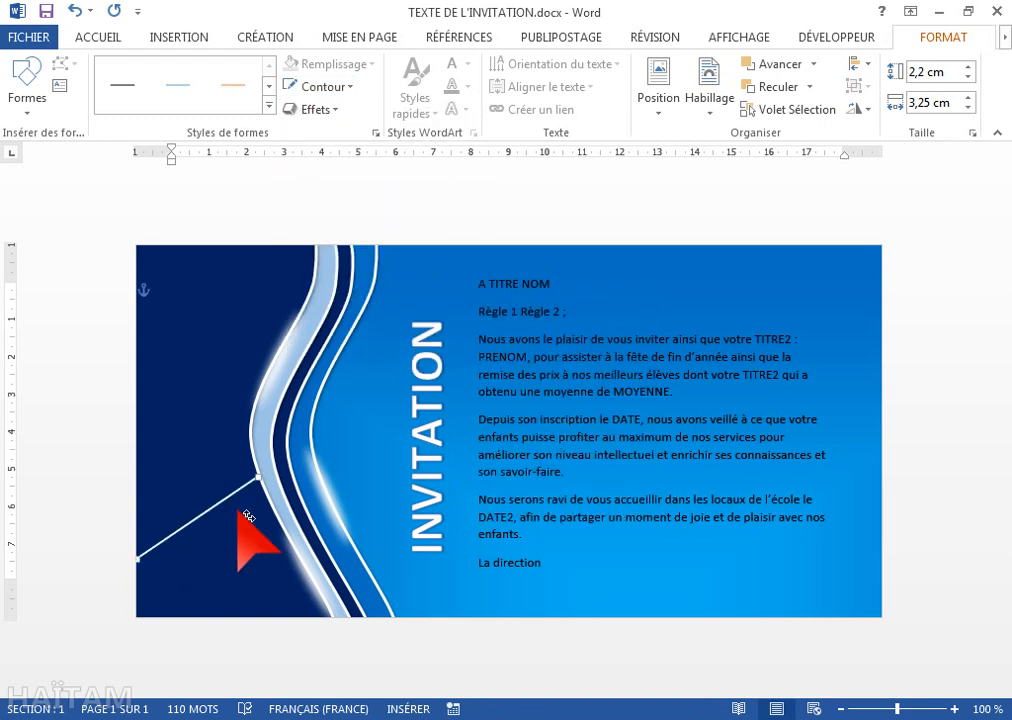
- Duplicate the light blue wave's lower glow and rotate the copy to lie along the white diagonal line
{"action": "left_click", "coordinate": [290, 576]}
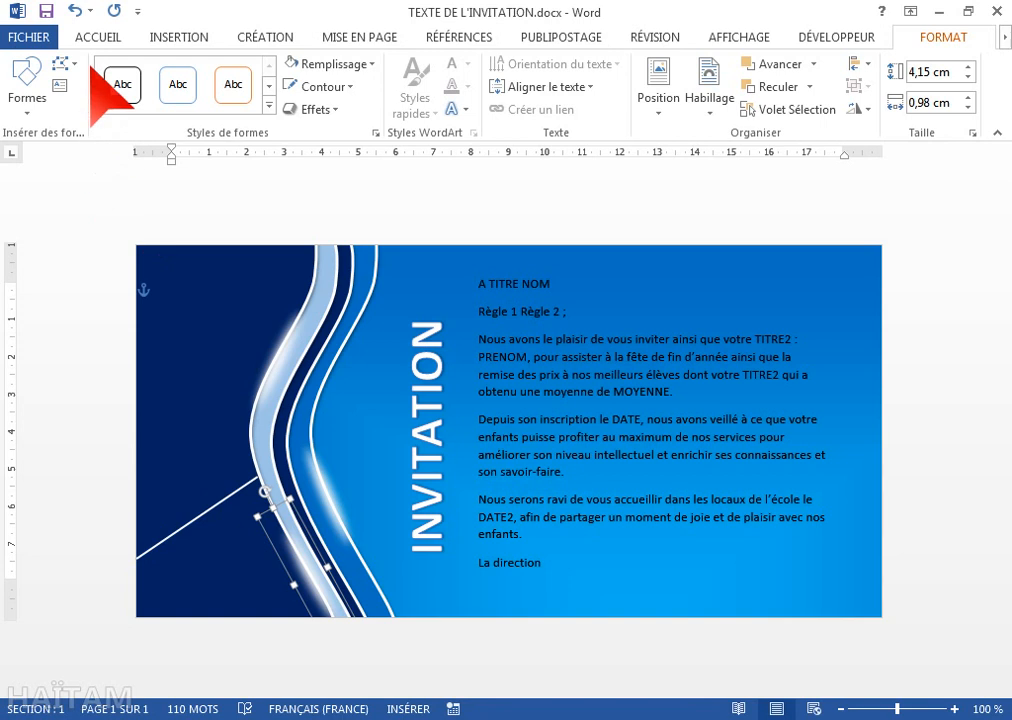
{"action": "left_click", "coordinate": [100, 38]}
{"action": "left_click", "coordinate": [61, 86]}
{"action": "left_click", "coordinate": [32, 76]}
{"action": "left_click_drag", "start_coordinate": [315, 582], "coordinate": [275, 472]}
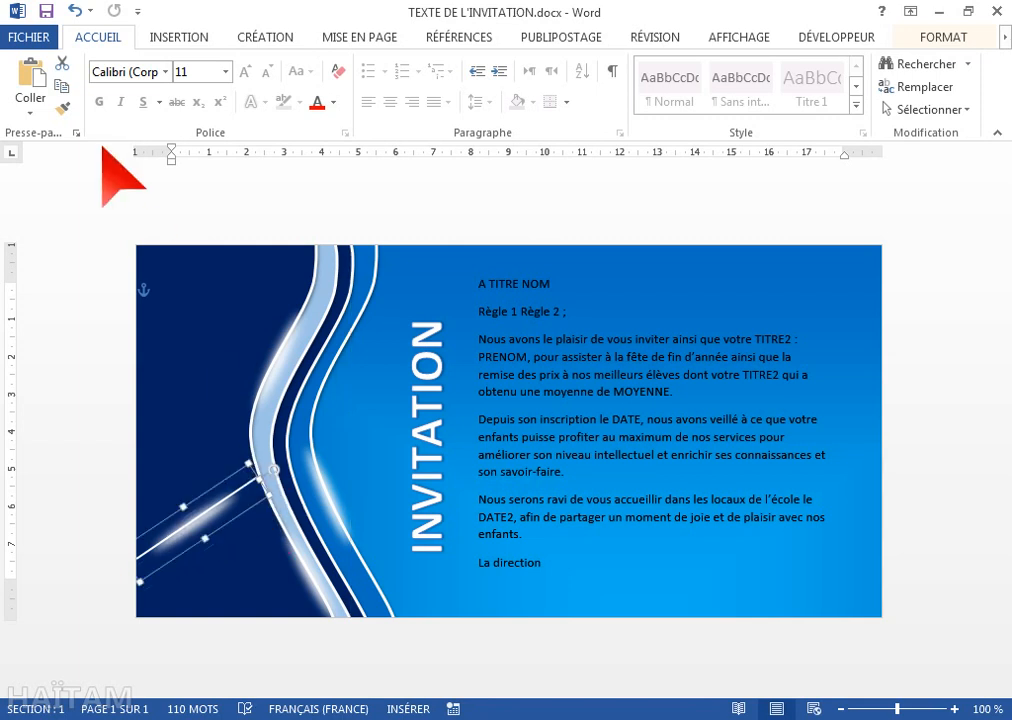
- Undo the extra glow paste and move the diagonal glow above the white line
{"action": "left_click", "coordinate": [34, 74]}
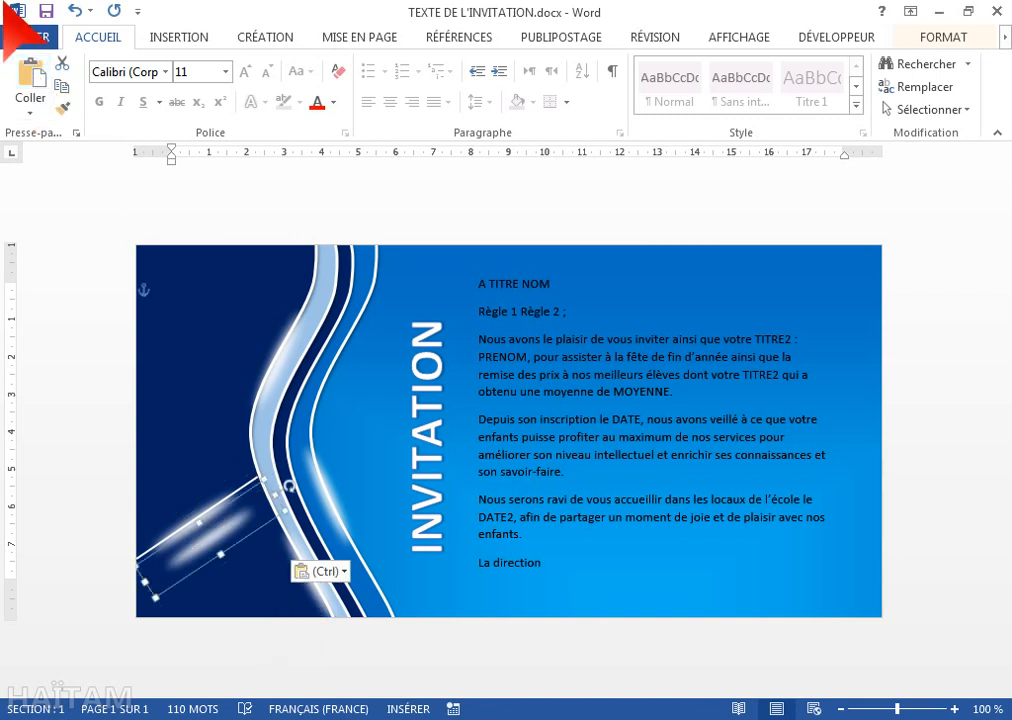
{"action": "left_click", "coordinate": [75, 10]}
{"action": "left_click_drag", "start_coordinate": [206, 523], "coordinate": [228, 522]}
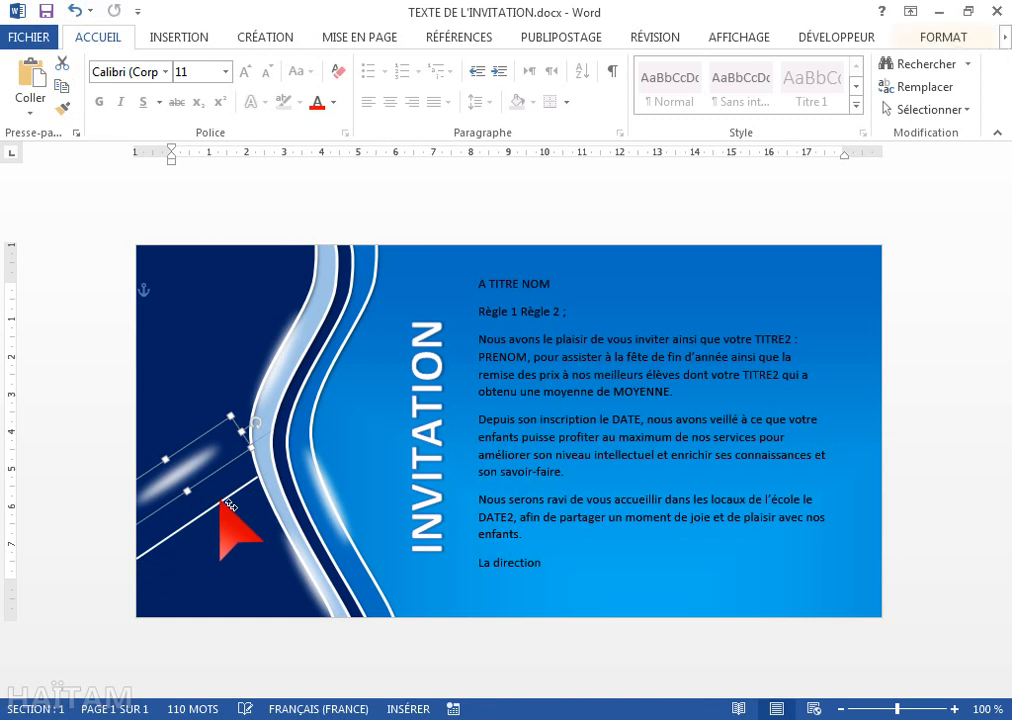
- Duplicate the white diagonal line and place the copy parallel below it, ending at the light blue wave's lower left edge
{"action": "left_click", "coordinate": [61, 86]}
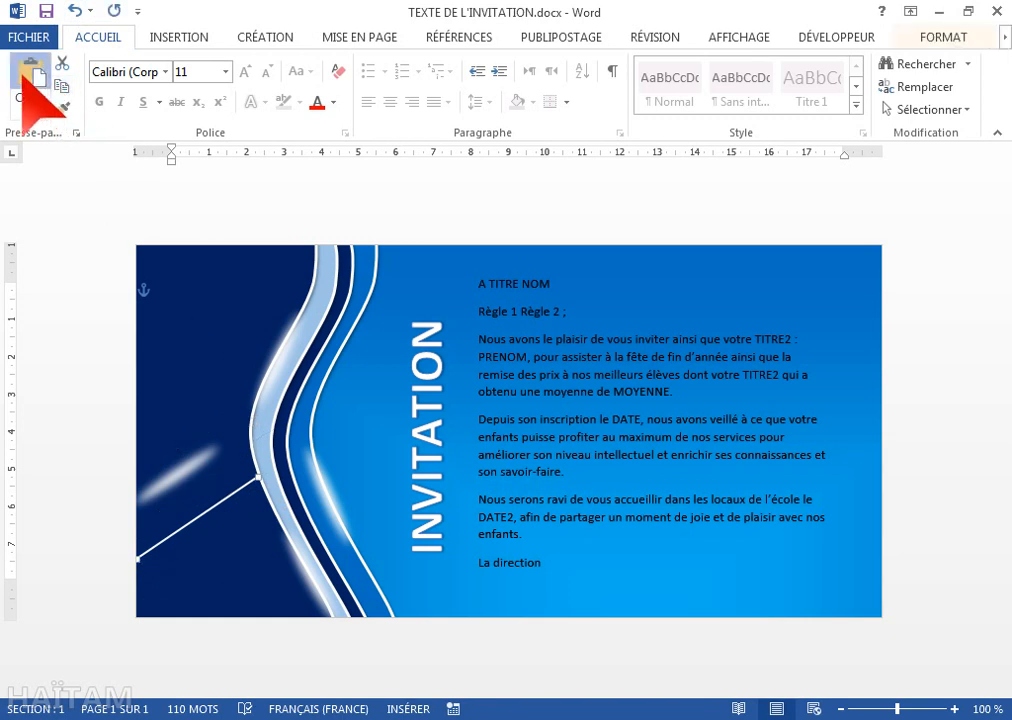
{"action": "left_click", "coordinate": [30, 75]}
{"action": "left_click_drag", "start_coordinate": [231, 541], "coordinate": [237, 588]}
{"action": "mouse_move", "coordinate": [296, 548]}
{"action": "left_mouse_down"}
{"action": "mouse_move", "coordinate": [306, 546]}
{"action": "mouse_move", "coordinate": [288, 534]}
{"action": "left_mouse_up"}
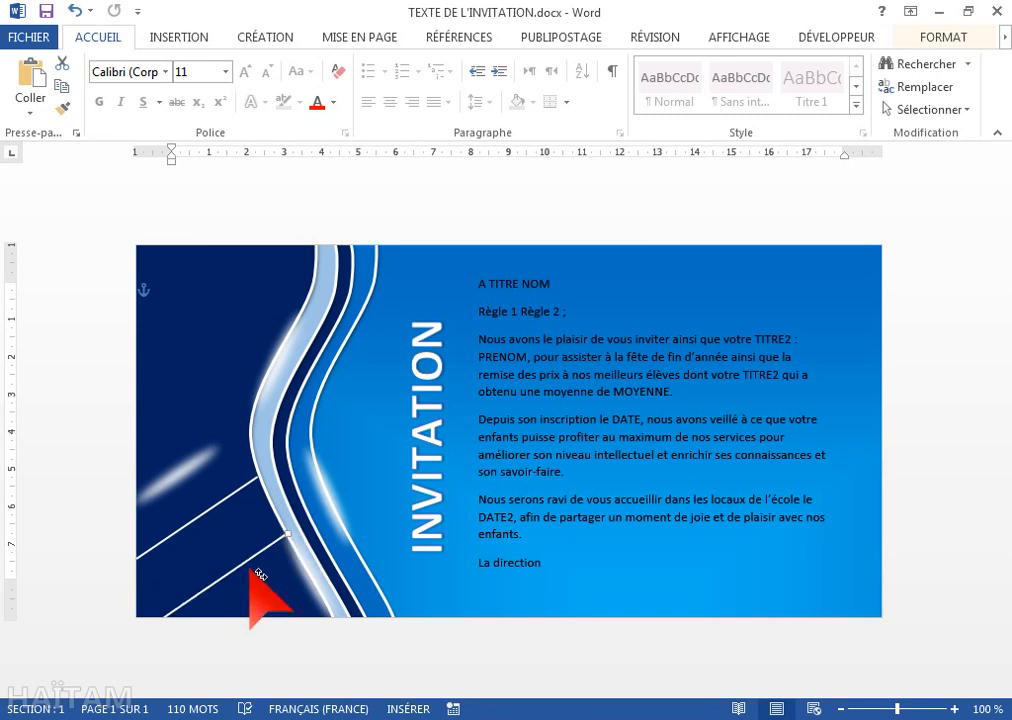
- Paste another copy of the white diagonal line parallel above the other two and align the diagonal glow along it
{"action": "key", "text": "ctrl+v"}
{"action": "left_click_drag", "start_coordinate": [200, 618], "coordinate": [203, 473]}
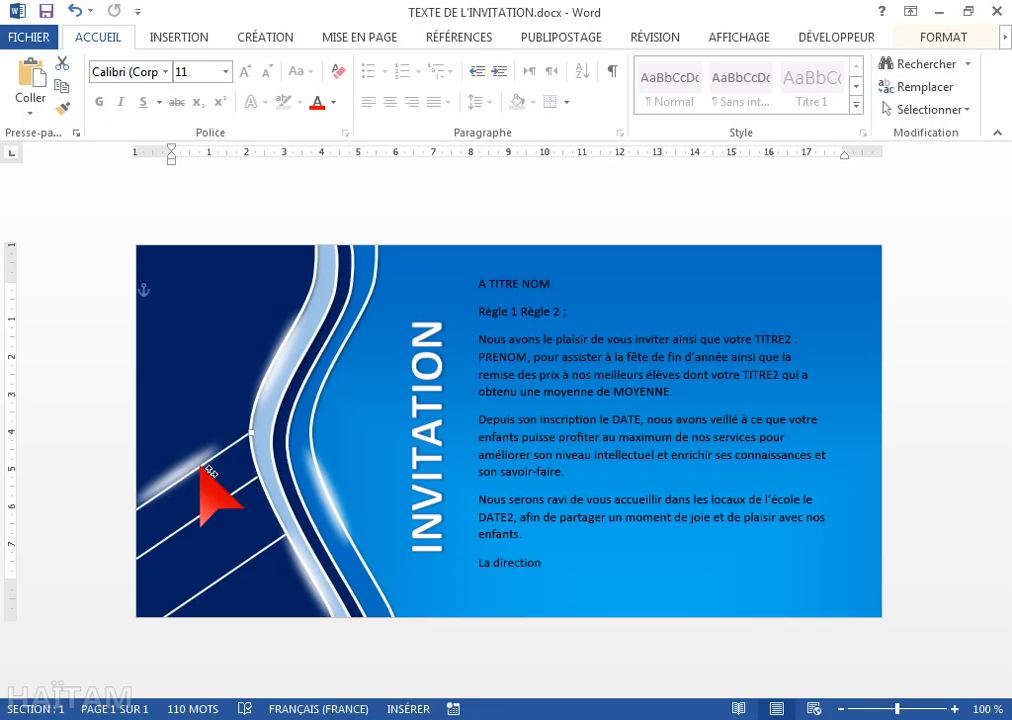
{"action": "left_click_drag", "start_coordinate": [210, 470], "coordinate": [210, 492]}
{"action": "key", "text": "ctrl+z"}
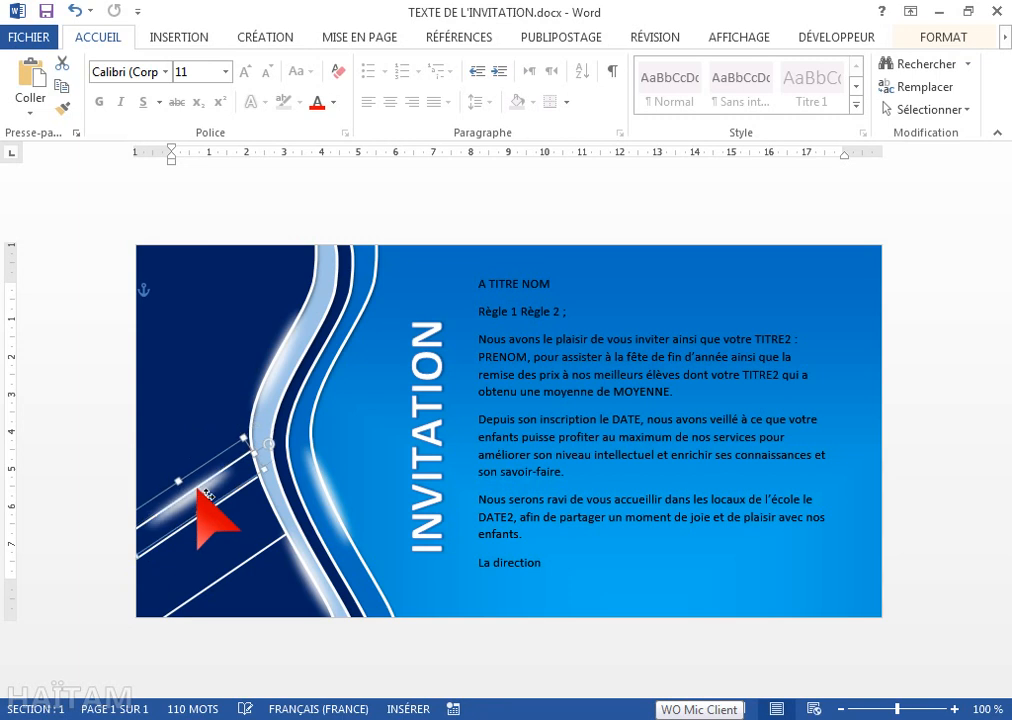
{"action": "left_click_drag", "start_coordinate": [207, 493], "coordinate": [209, 489]}
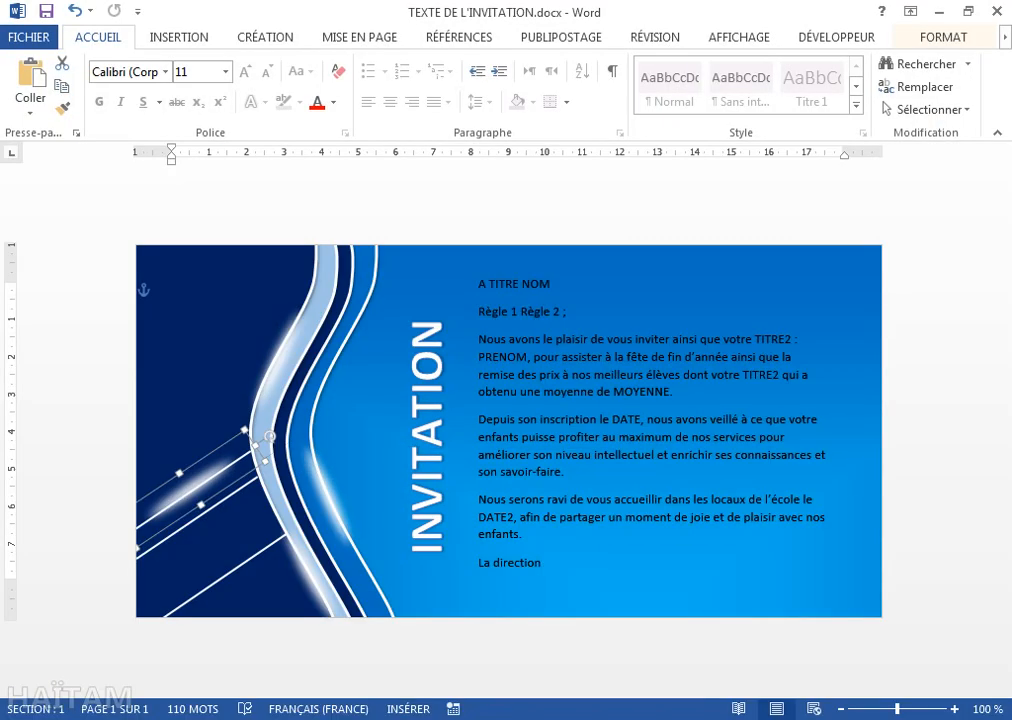
- Paste three more white diagonal lines: one from the outer wave to the card's top edge, one across the lower right corner, one at the upper right edge
{"action": "left_click", "coordinate": [35, 80]}
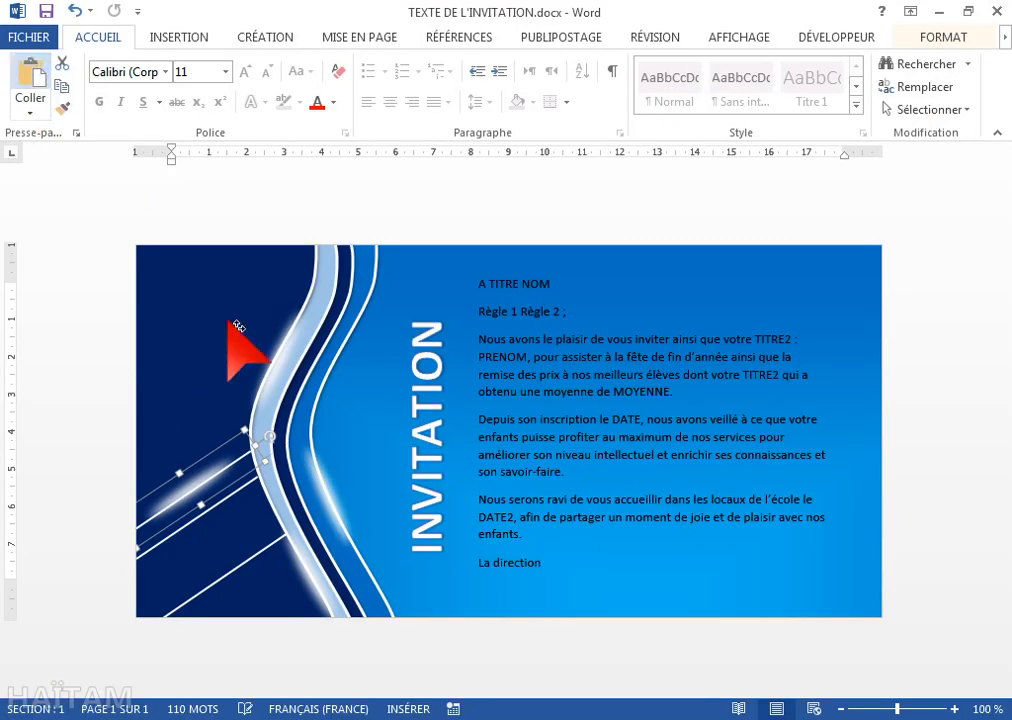
{"action": "left_click_drag", "start_coordinate": [239, 425], "coordinate": [445, 250]}
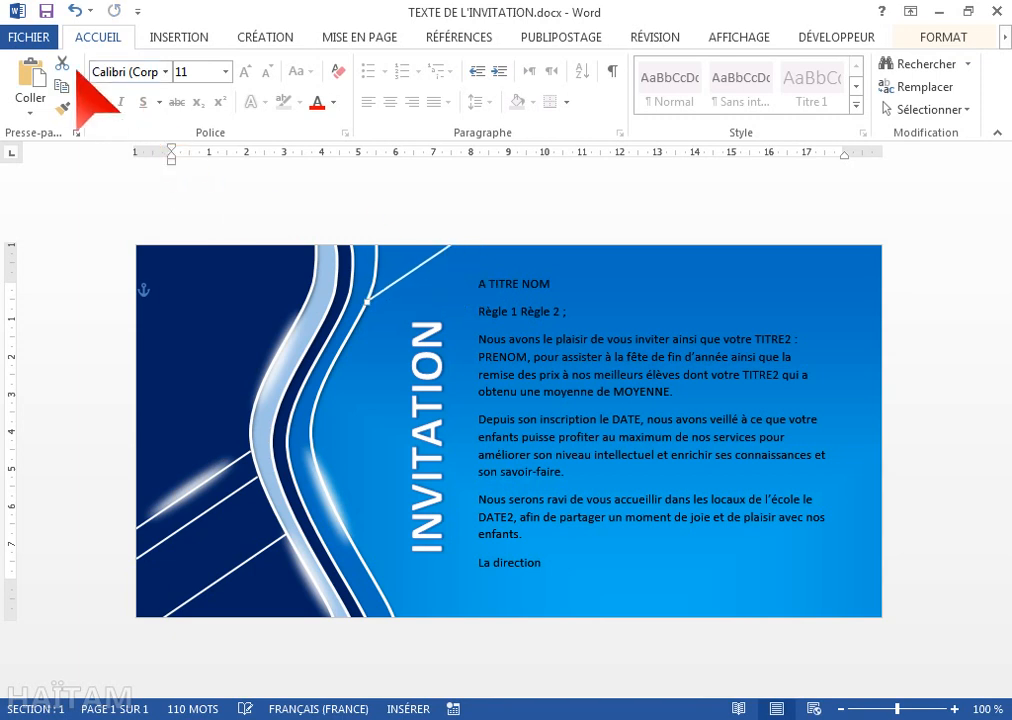
{"action": "left_click", "coordinate": [35, 85]}
{"action": "left_click_drag", "start_coordinate": [432, 300], "coordinate": [832, 606]}
{"action": "left_click", "coordinate": [60, 86]}
{"action": "left_click", "coordinate": [32, 84]}
{"action": "left_click_drag", "start_coordinate": [871, 606], "coordinate": [888, 297]}
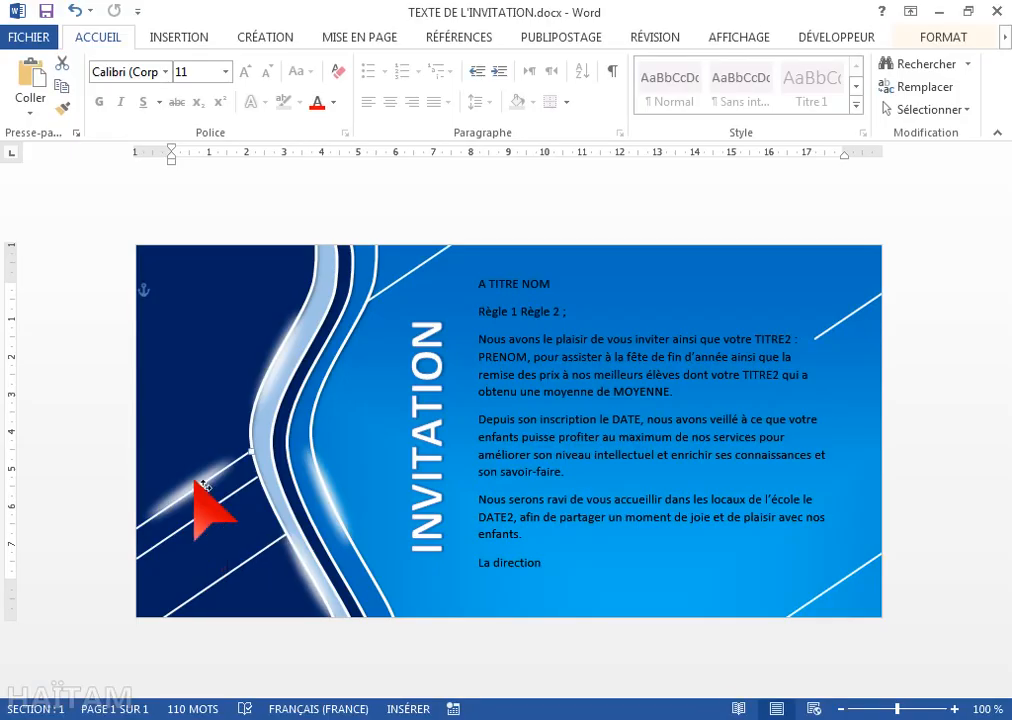
- Duplicate the diagonal glow and place the copy on the white line at the card's upper right edge
{"action": "left_click", "coordinate": [205, 486]}
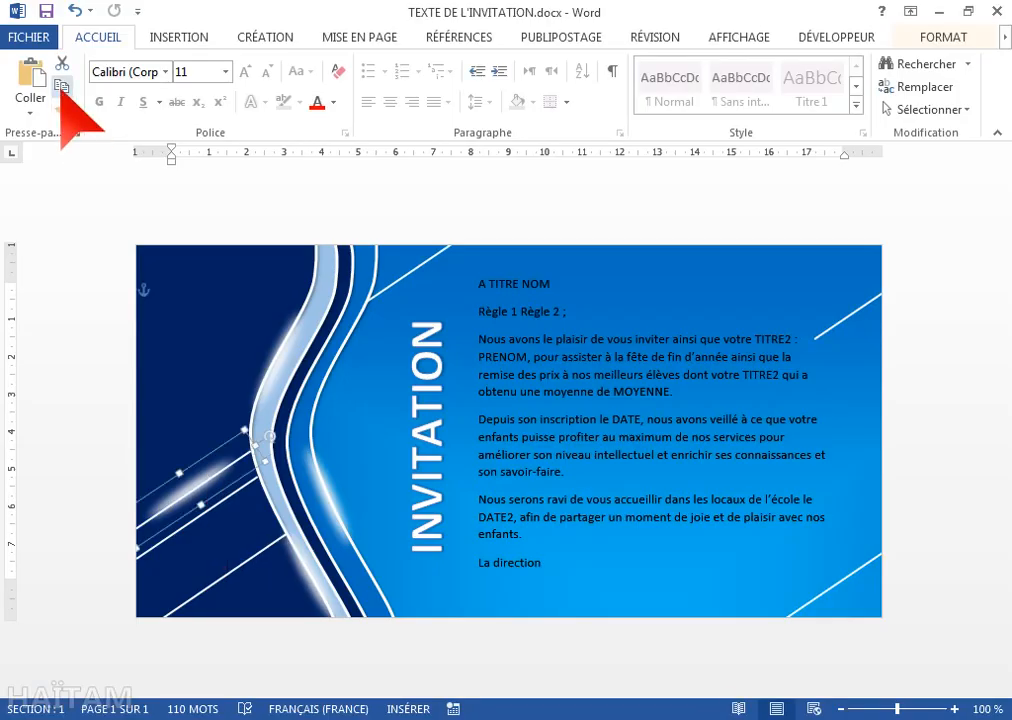
{"action": "left_click", "coordinate": [22, 66]}
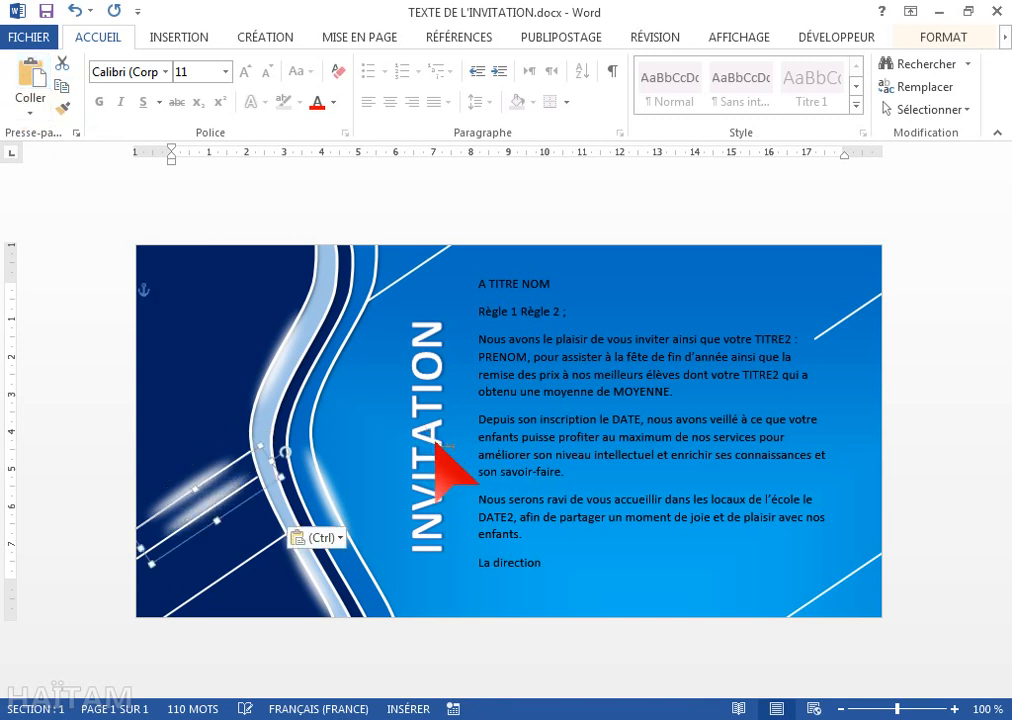
{"action": "left_click_drag", "start_coordinate": [760, 387], "coordinate": [884, 294]}
{"action": "left_click", "coordinate": [974, 394]}
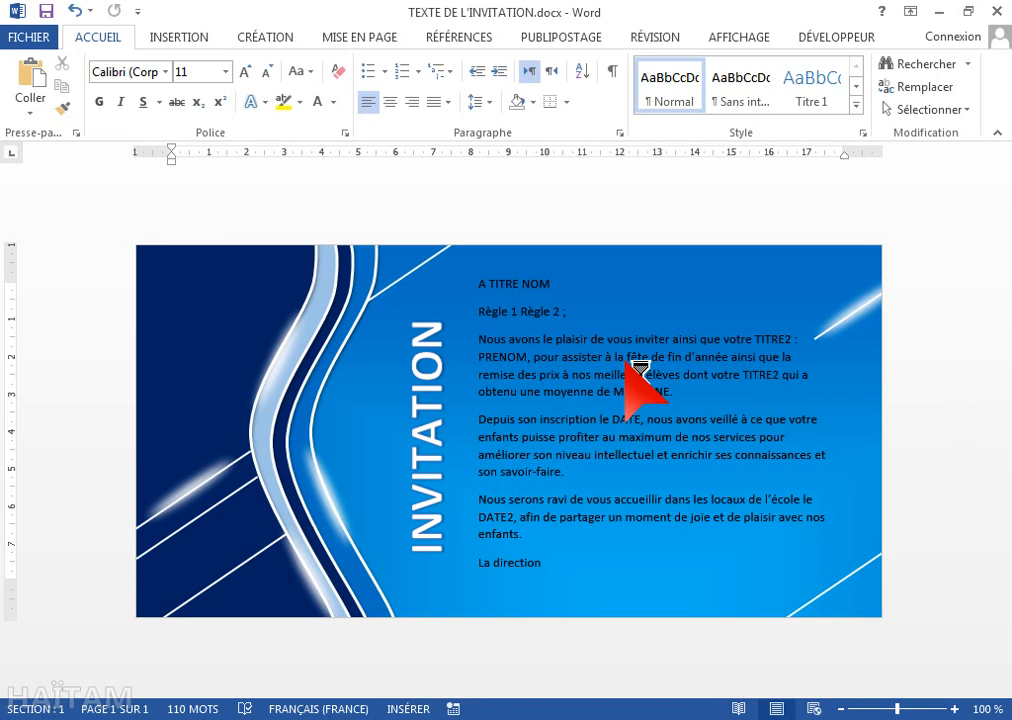
- Save the document as INVITATION.docx in the PUBLIPOSTAGE folder of the Documents library
{"action": "key", "text": "F12"}
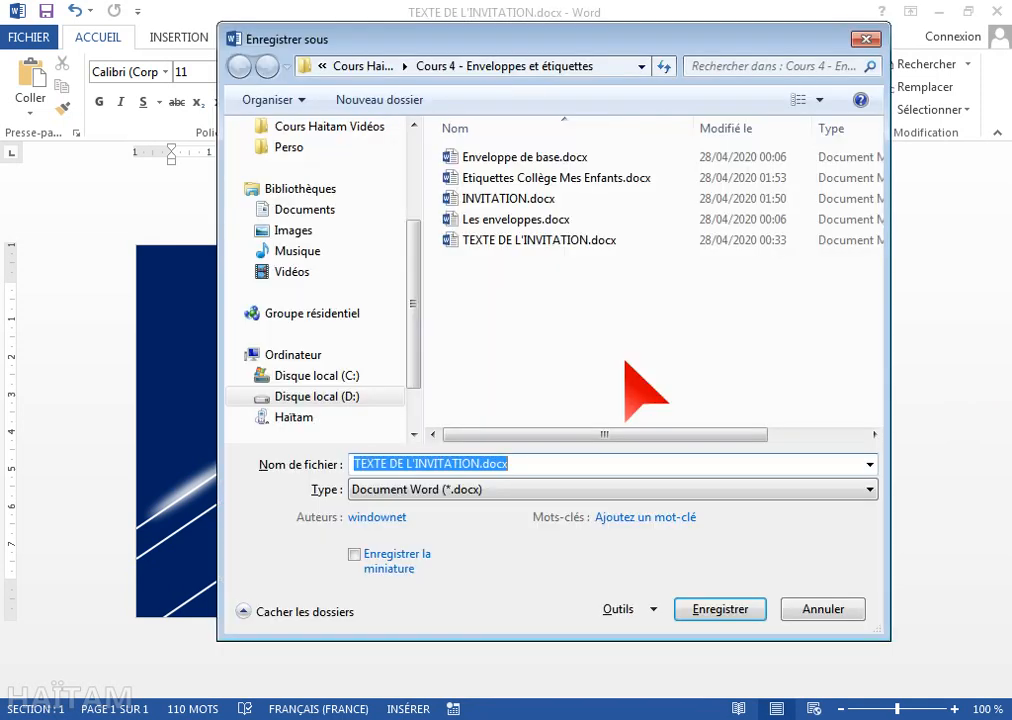
{"action": "left_click_drag", "start_coordinate": [620, 45], "coordinate": [551, 58]}
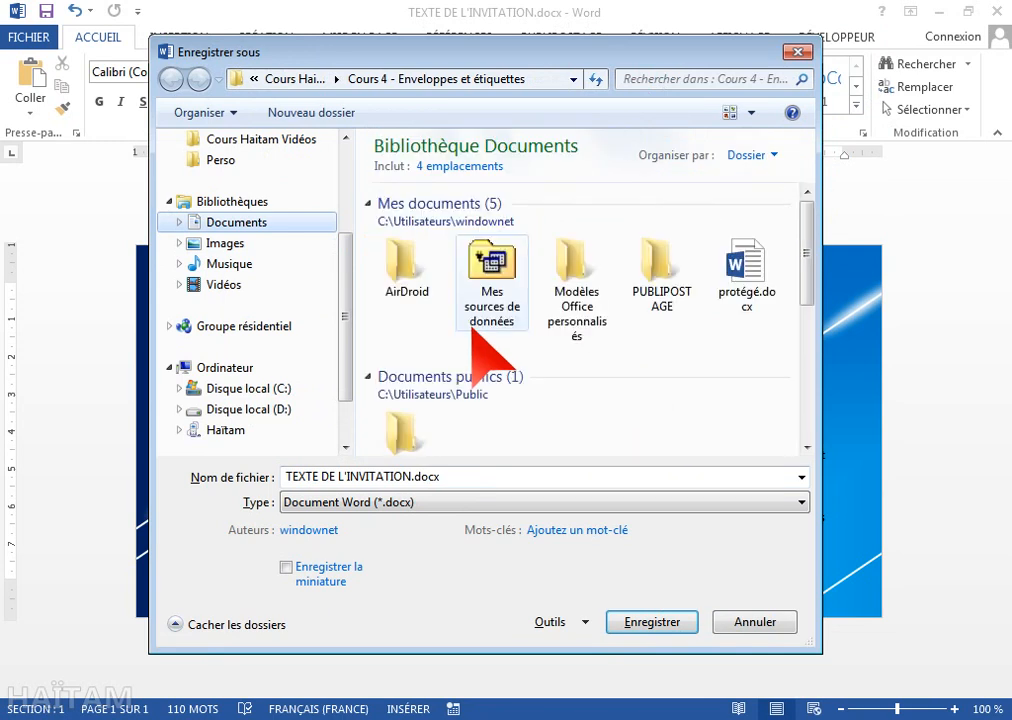
{"action": "double_click", "coordinate": [655, 250]}
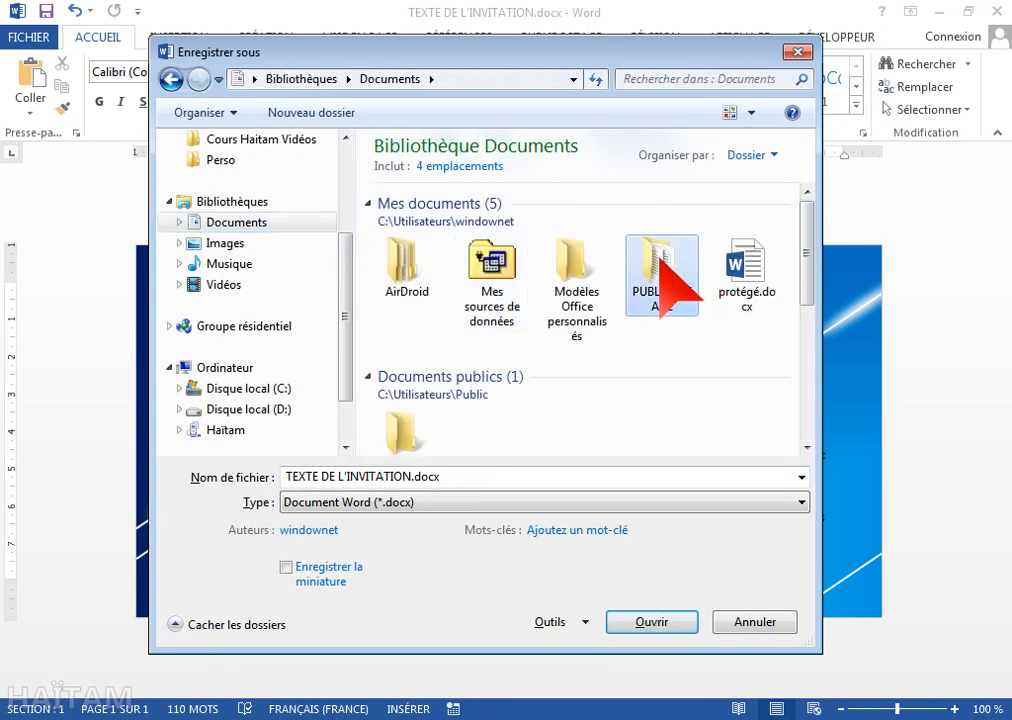
{"action": "left_click", "coordinate": [478, 477]}
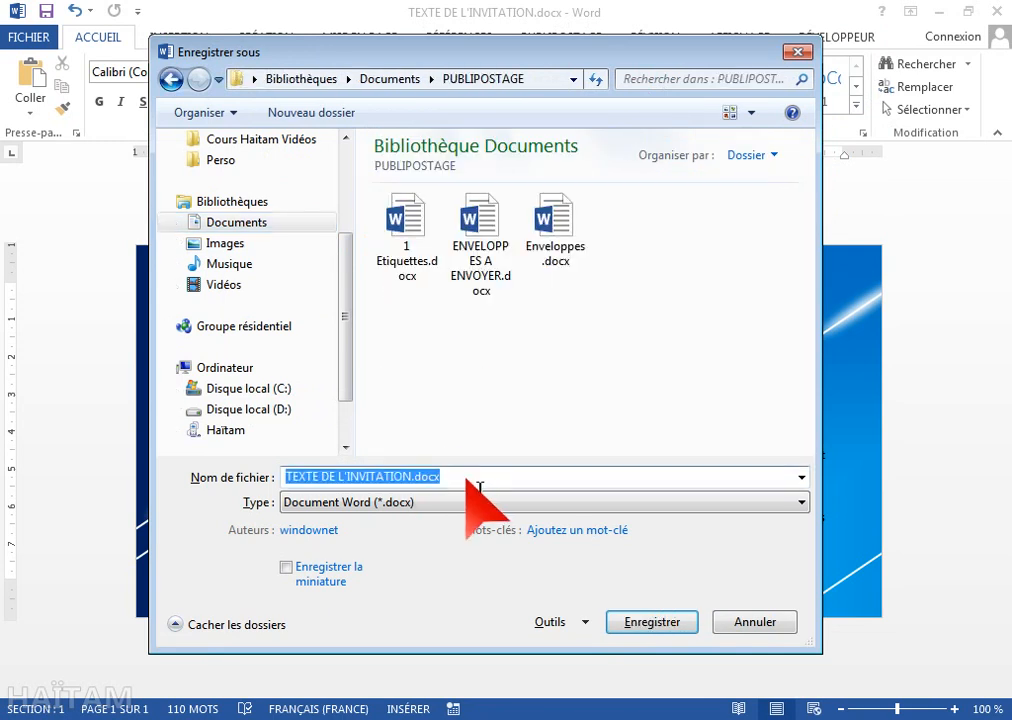
{"action": "left_click", "coordinate": [318, 477]}
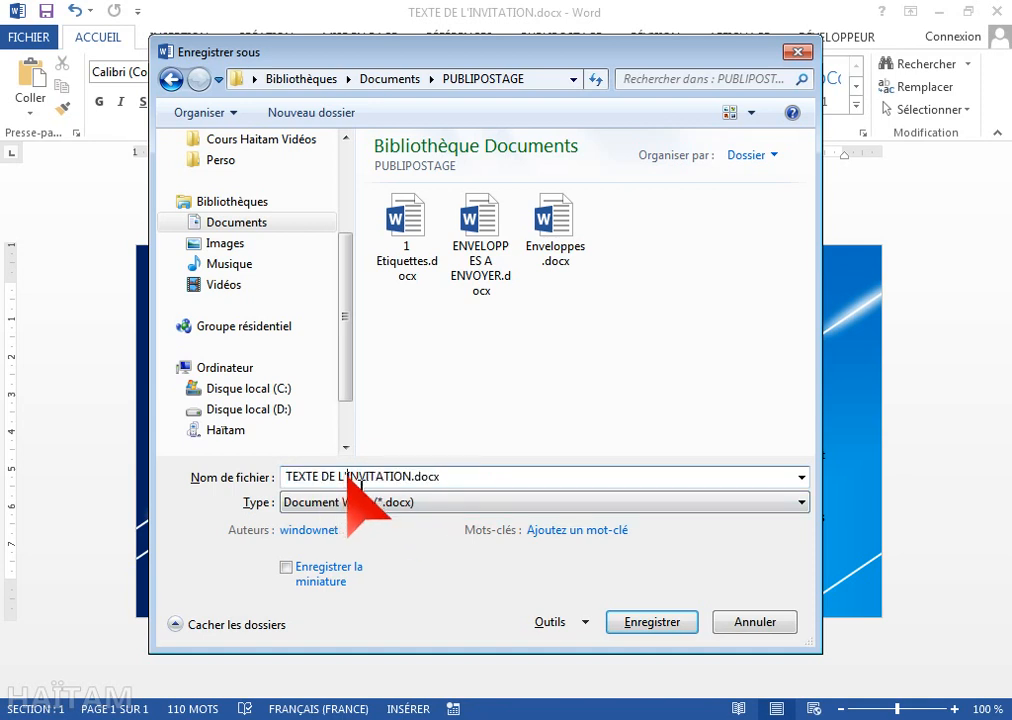
{"action": "left_click_drag", "start_coordinate": [349, 477], "coordinate": [282, 476]}
{"action": "key", "text": "BackSpace"}
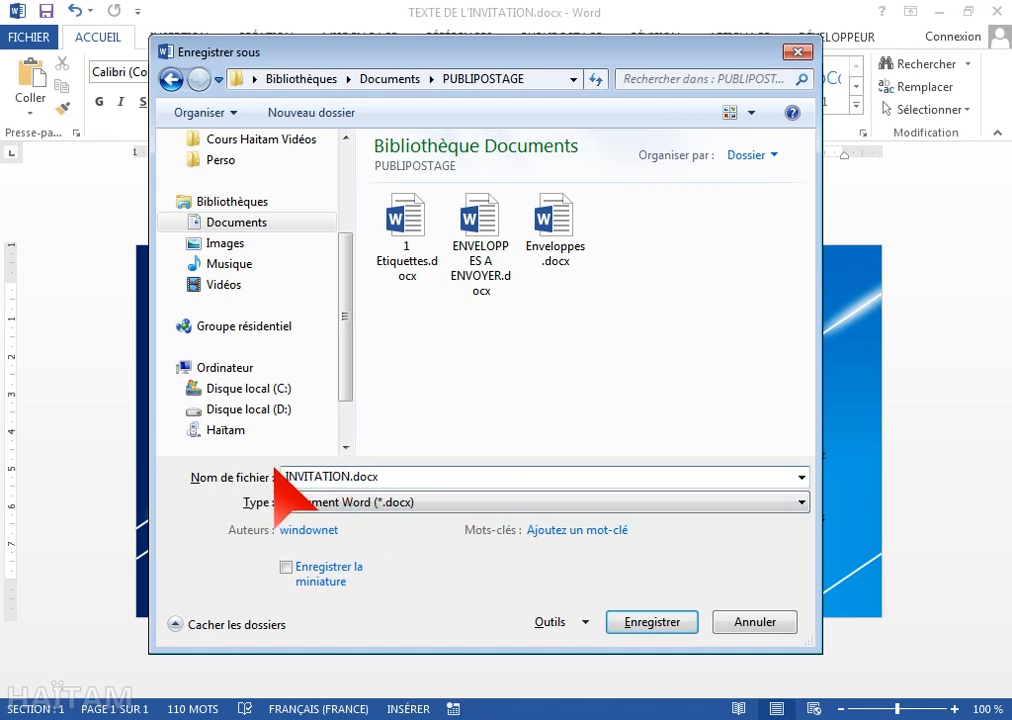
{"action": "left_click", "coordinate": [668, 621]}
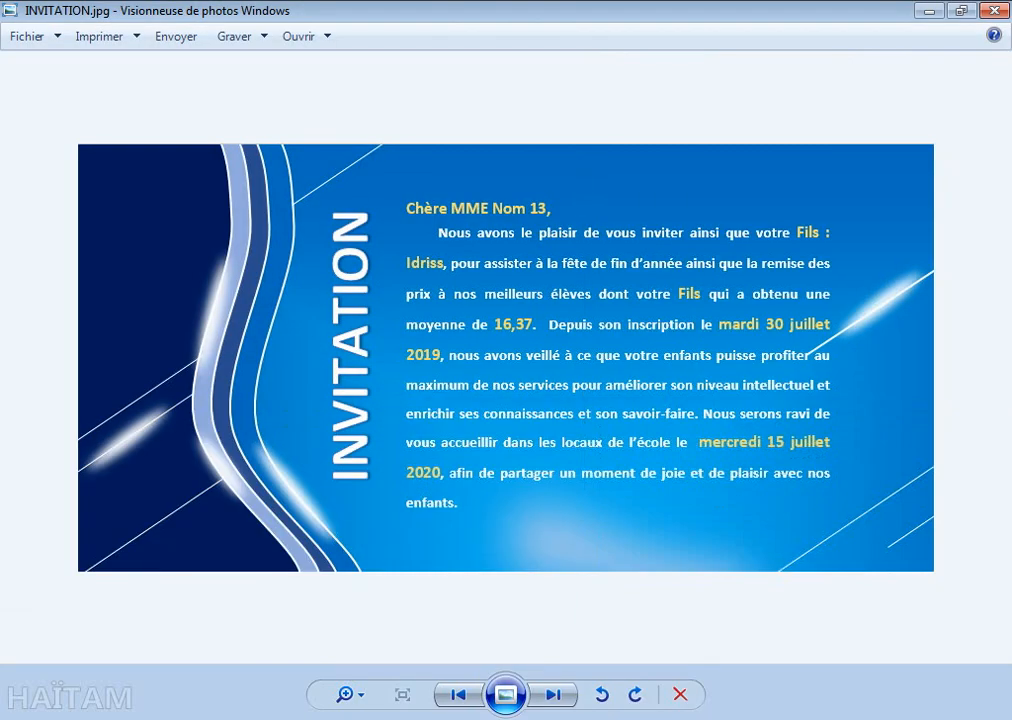
- Close the INVITATION.jpg reference picture and right-align the "La direction" line in the invitation text box
{"action": "key", "text": "alt+F4"}
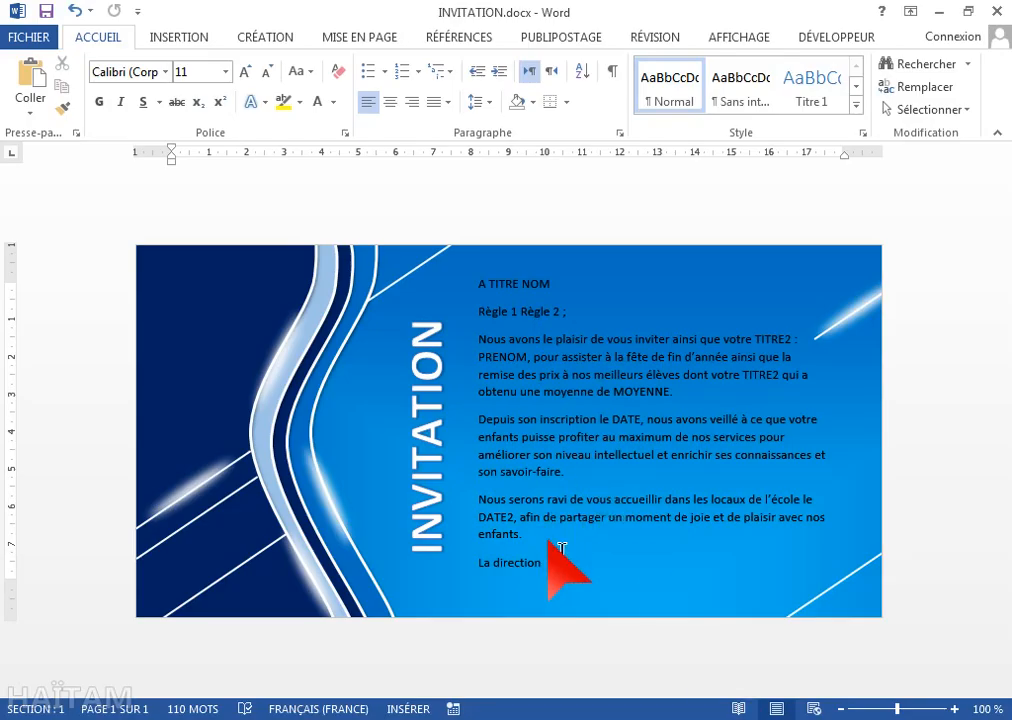
{"action": "left_click_drag", "start_coordinate": [566, 572], "coordinate": [462, 572]}
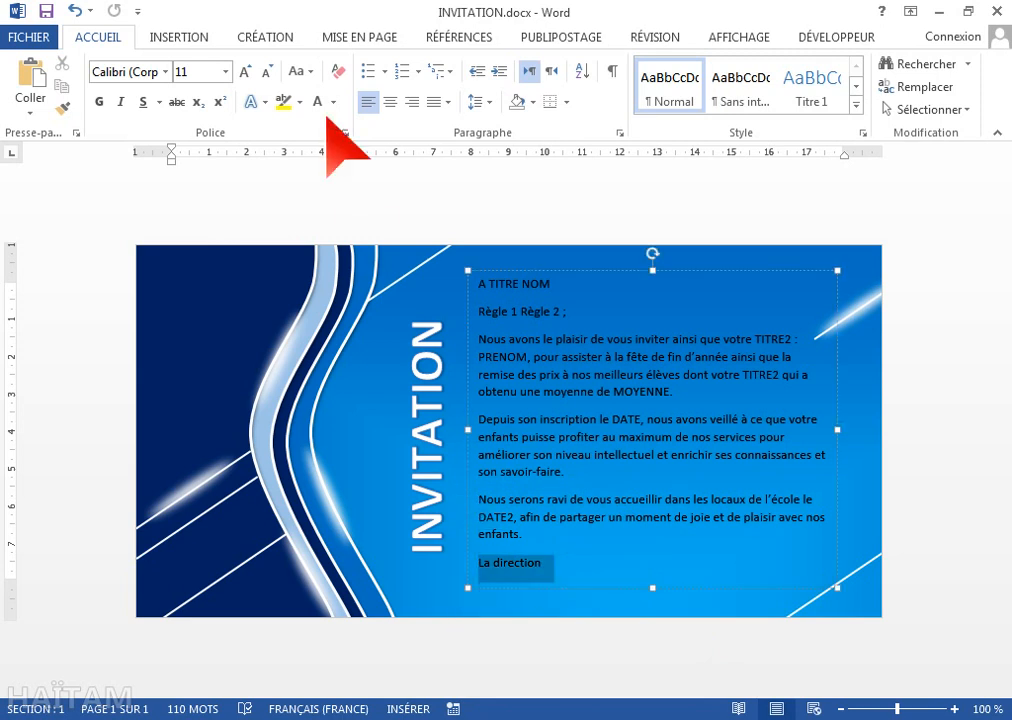
{"action": "left_click", "coordinate": [412, 101]}
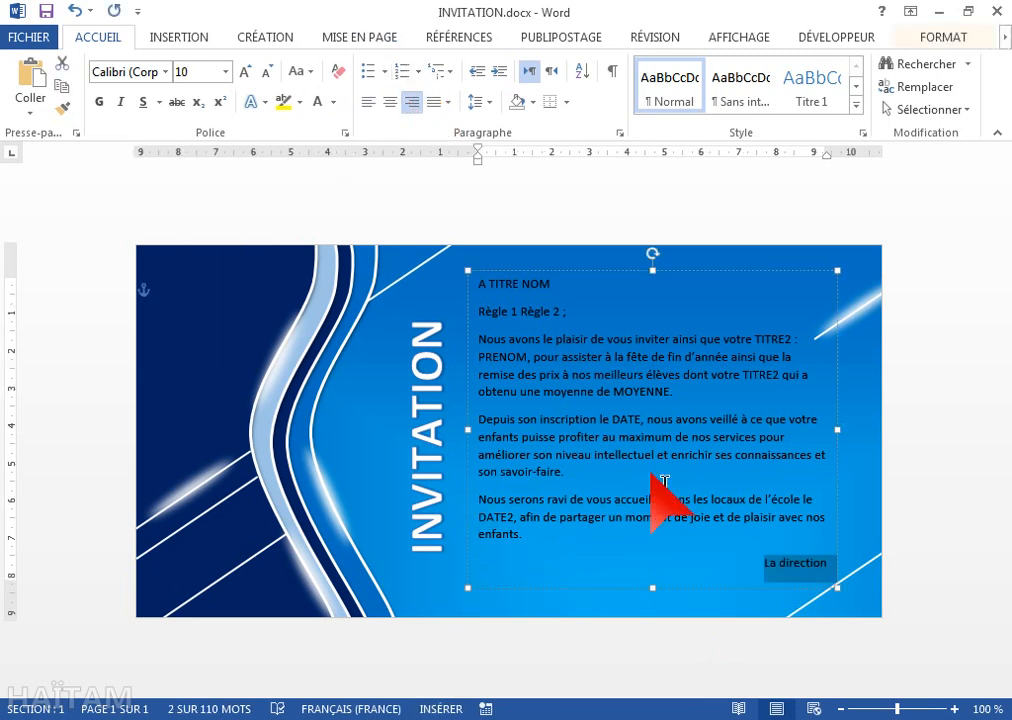
- Change the font color of all the invitation text in the text box to white
{"action": "left_click", "coordinate": [692, 522]}
{"action": "left_click_drag", "start_coordinate": [692, 522], "coordinate": [345, 130]}
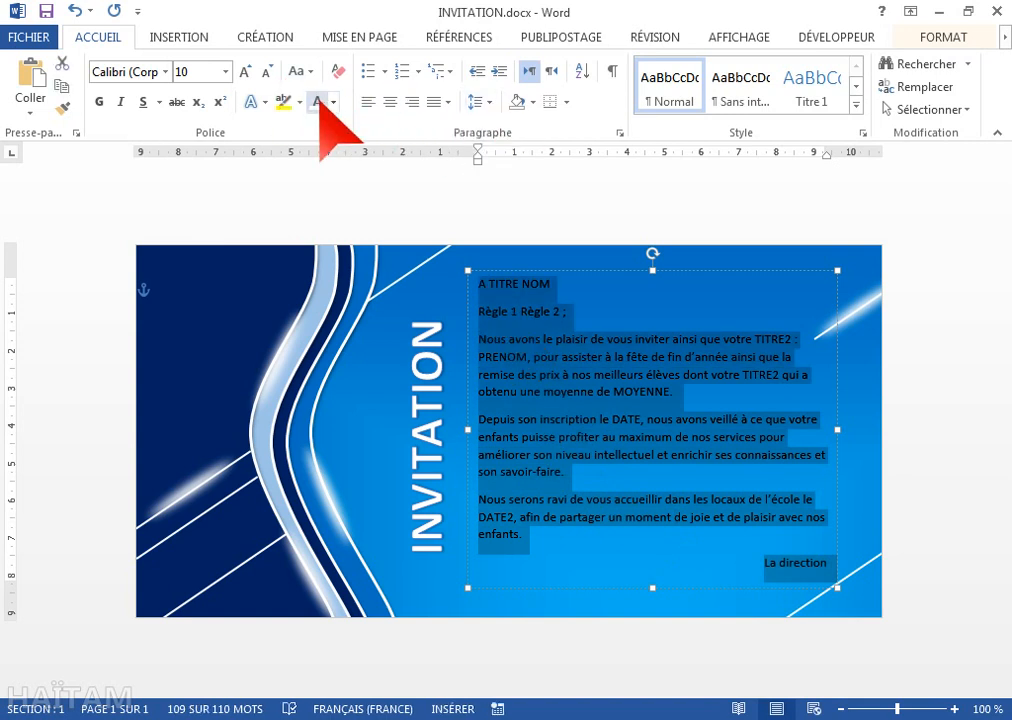
{"action": "left_click", "coordinate": [321, 102]}
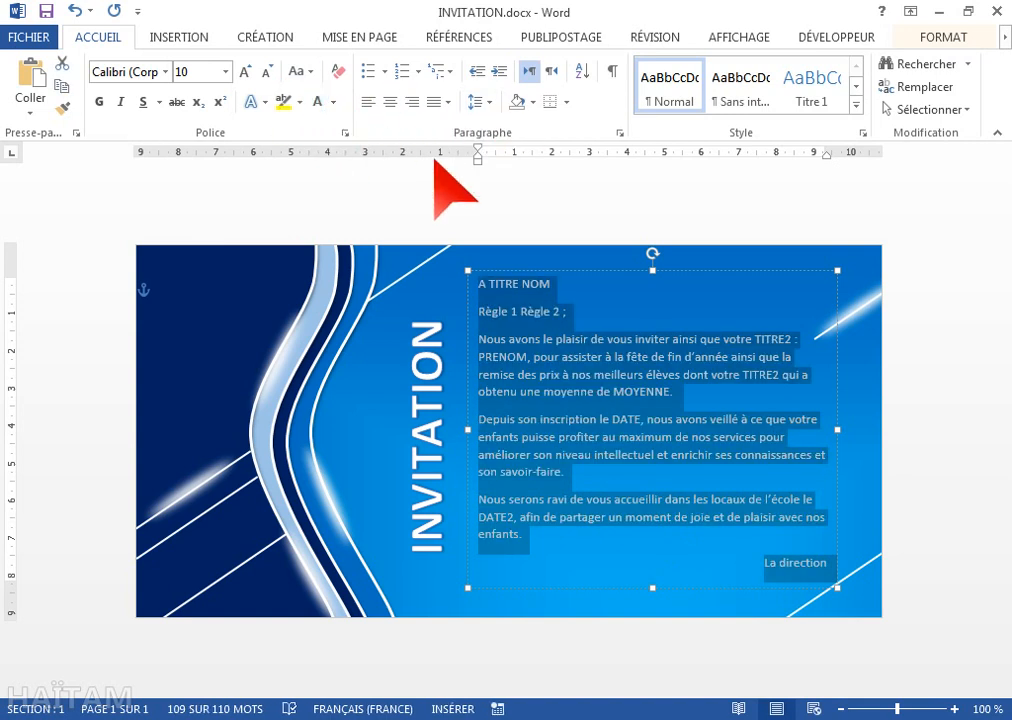
{"action": "left_click", "coordinate": [562, 378]}
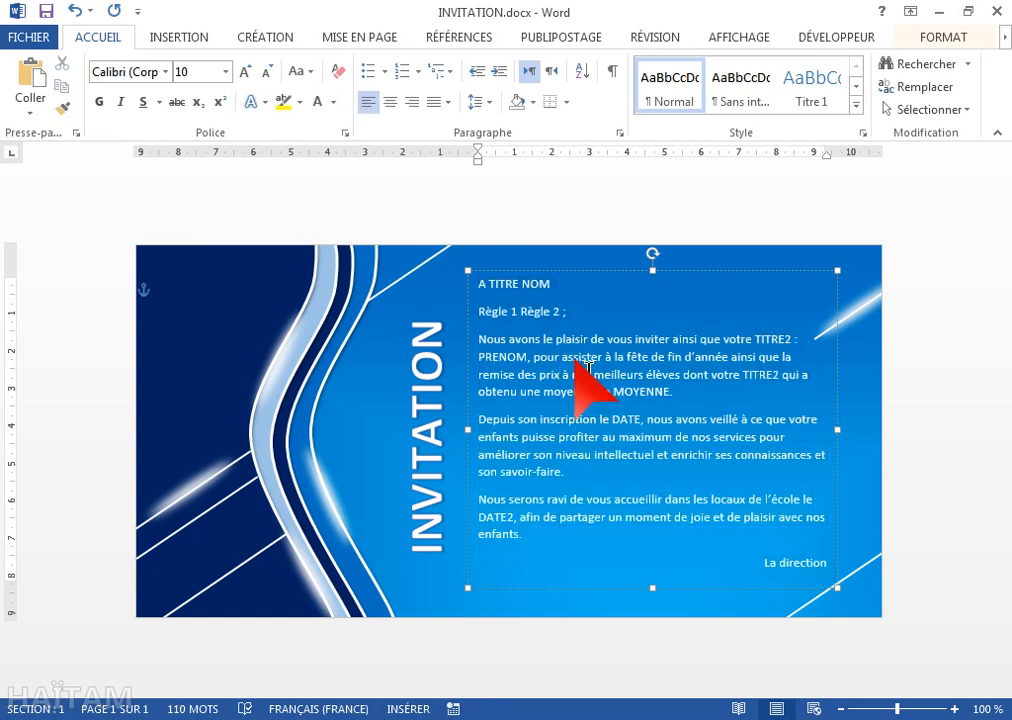
- Start a mail merge of the Lettres type for the invitation
{"action": "left_click", "coordinate": [556, 34]}
{"action": "left_click", "coordinate": [276, 63]}
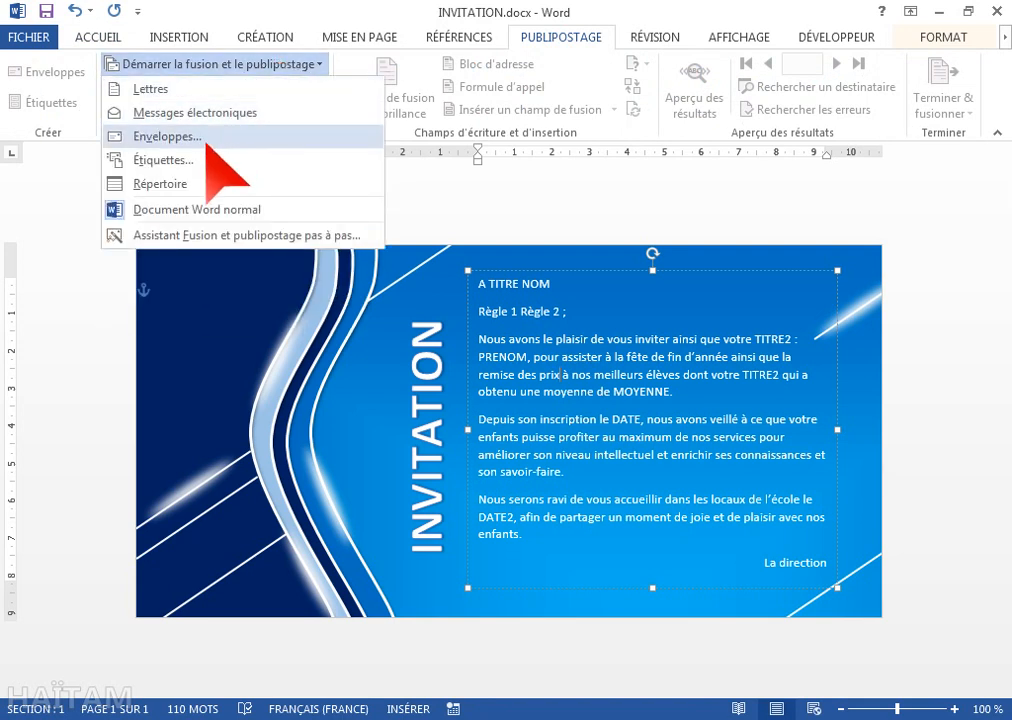
{"action": "left_click", "coordinate": [200, 91]}
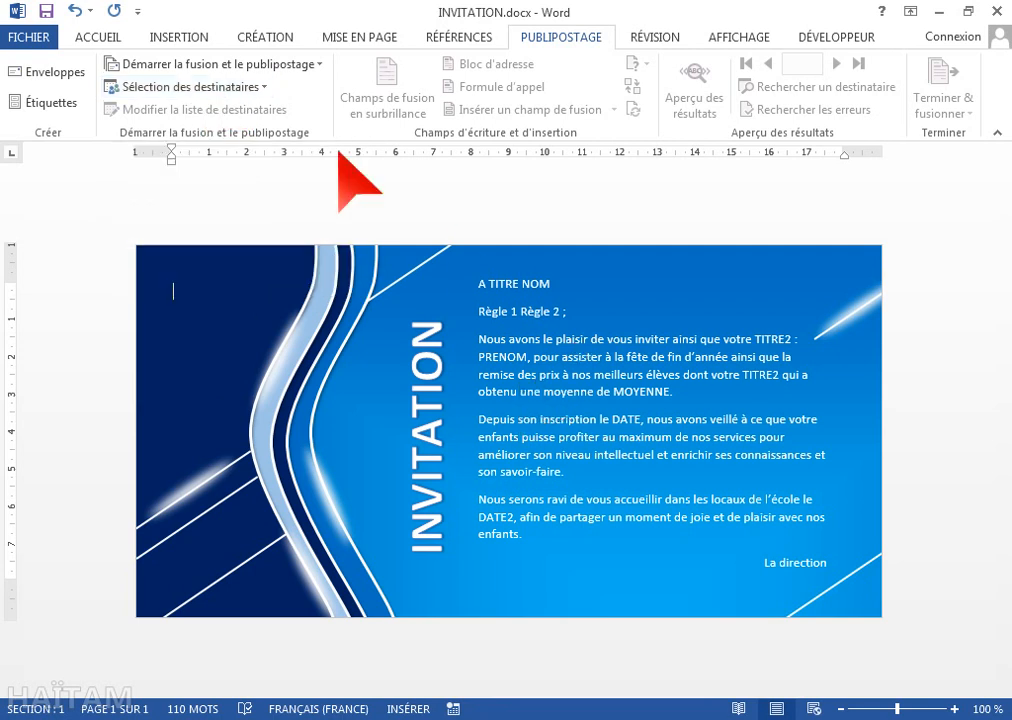
- Use the 'Liste des élèves$' table of Base de données.xlsx, from the Cours 4 - Enveloppes et étiquettes folder, as the existing recipient list
{"action": "left_click", "coordinate": [253, 89]}
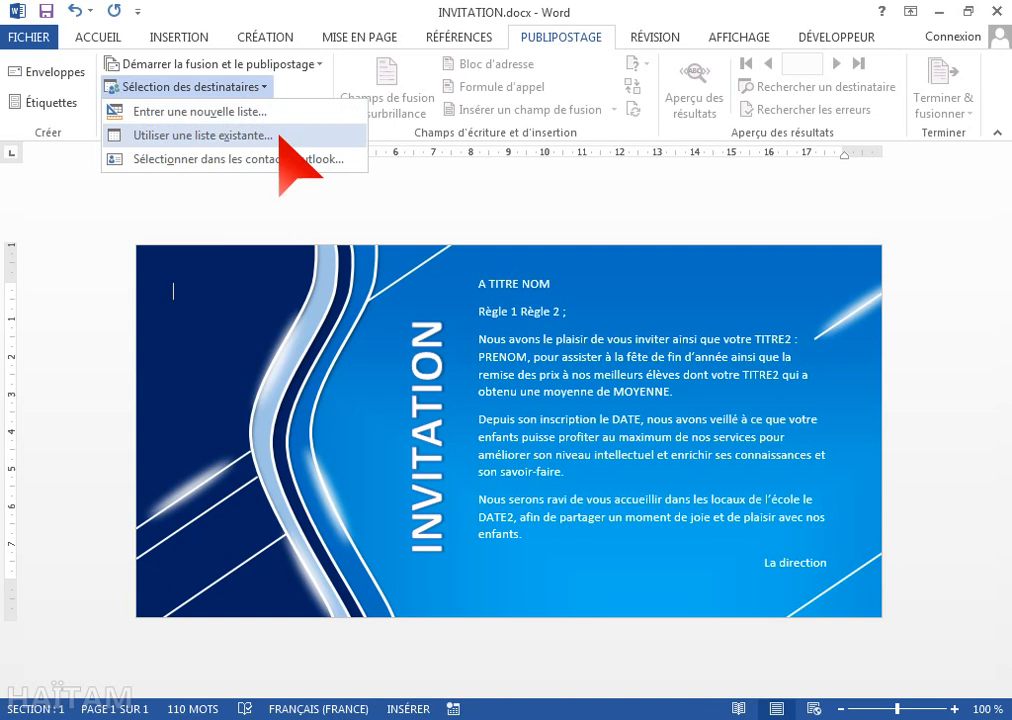
{"action": "left_click", "coordinate": [280, 137]}
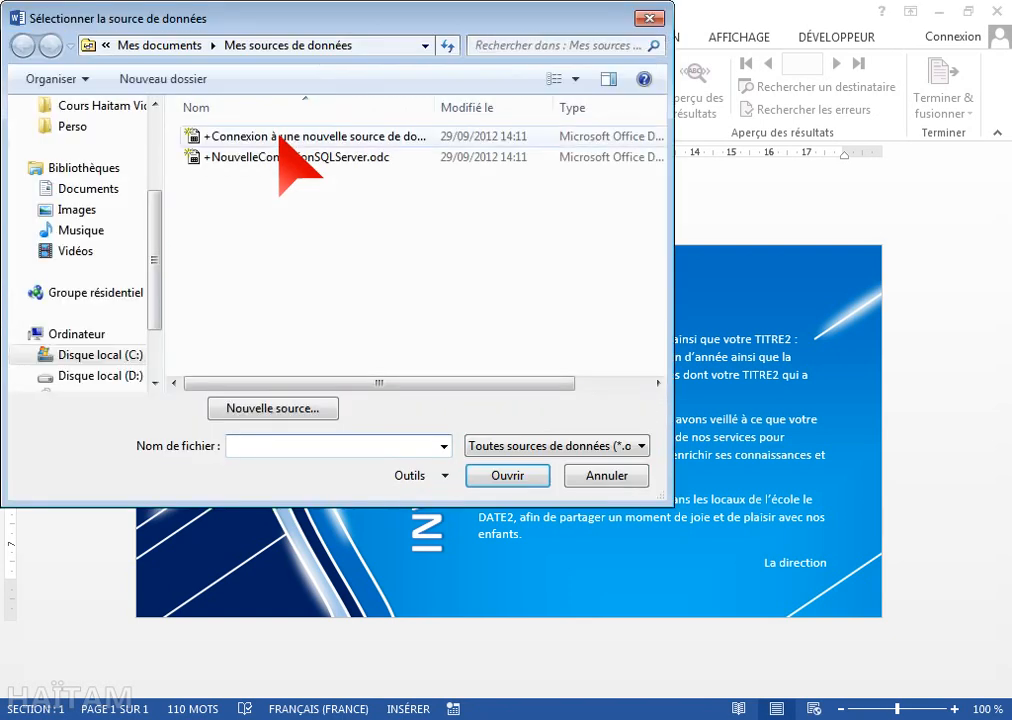
{"action": "left_click", "coordinate": [106, 110]}
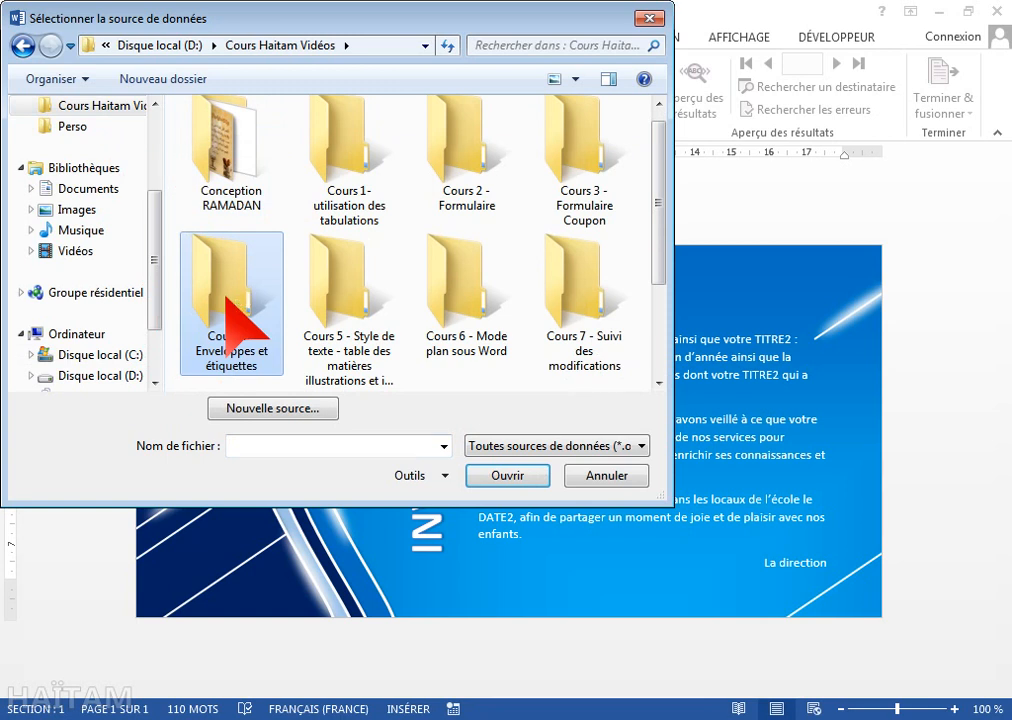
{"action": "double_click", "coordinate": [227, 300]}
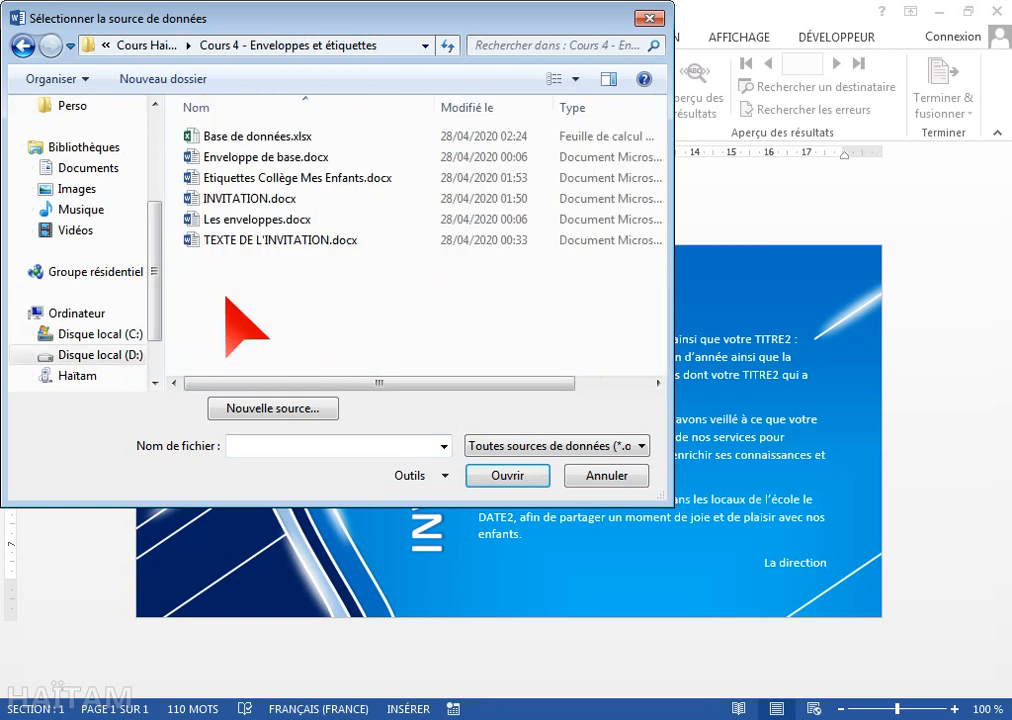
{"action": "double_click", "coordinate": [258, 136]}
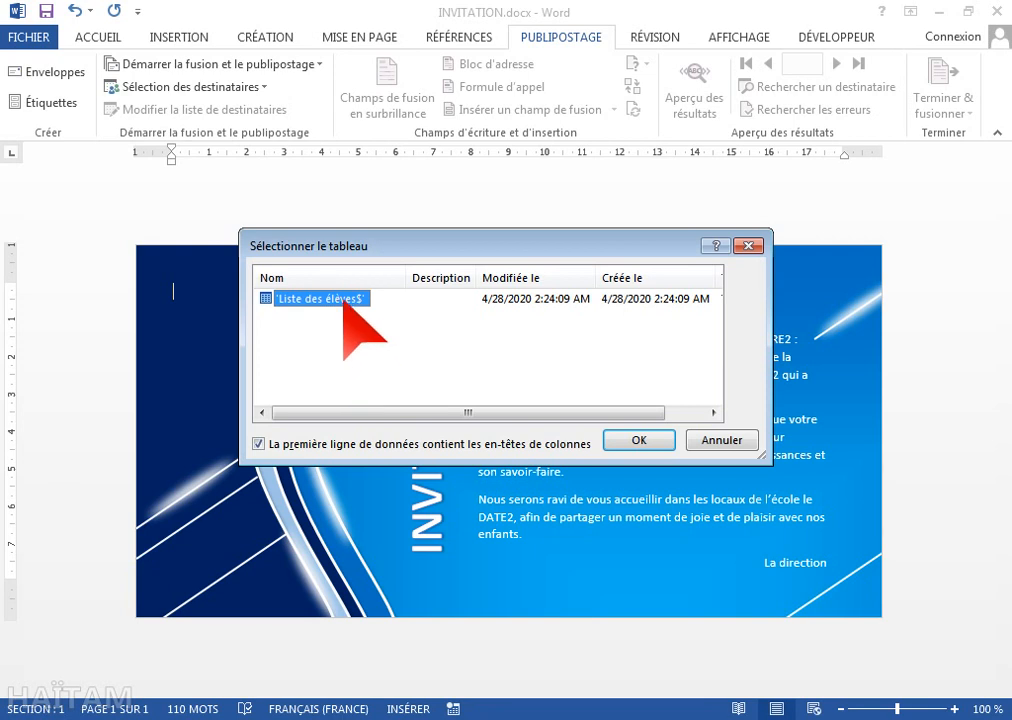
{"action": "left_click", "coordinate": [637, 440]}
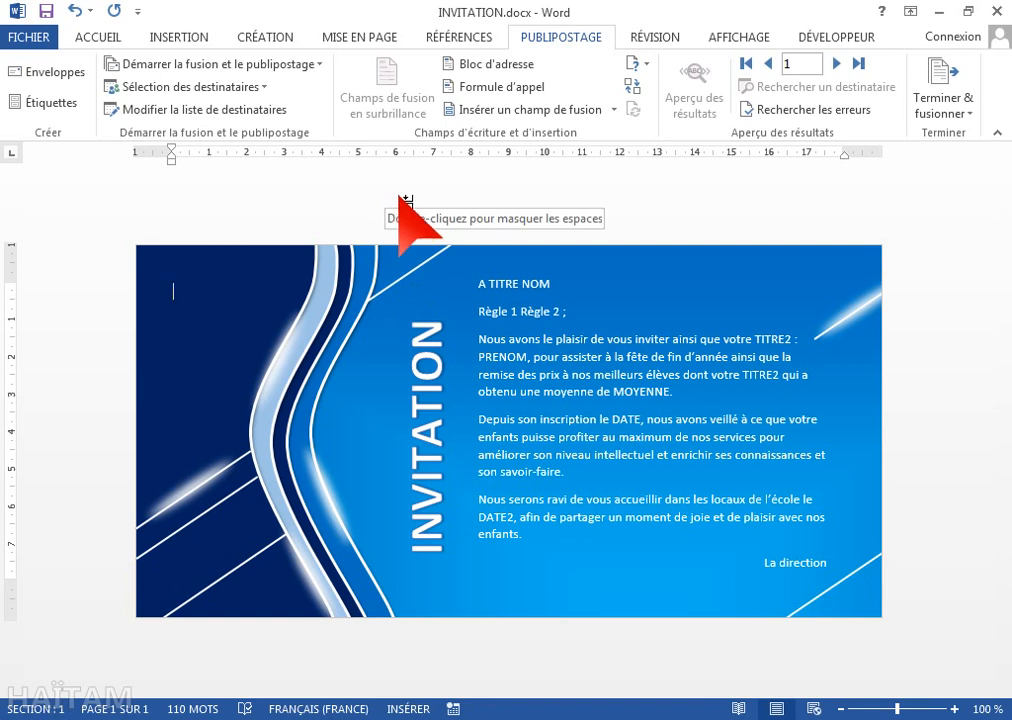
- Insert a greeting line before "A TITRE NOM" in the format Cher, M. Martin, followed by a comma
{"action": "left_click", "coordinate": [568, 286]}
{"action": "left_click_drag", "start_coordinate": [568, 286], "coordinate": [476, 284]}
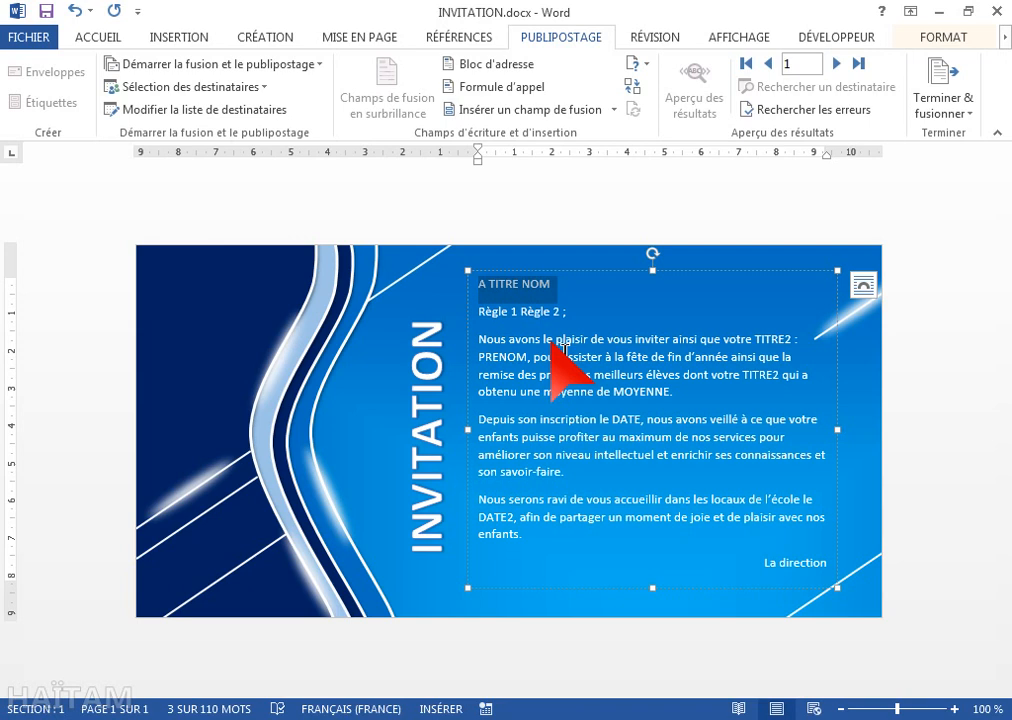
{"action": "left_click", "coordinate": [606, 322]}
{"action": "left_click_drag", "start_coordinate": [606, 322], "coordinate": [480, 285]}
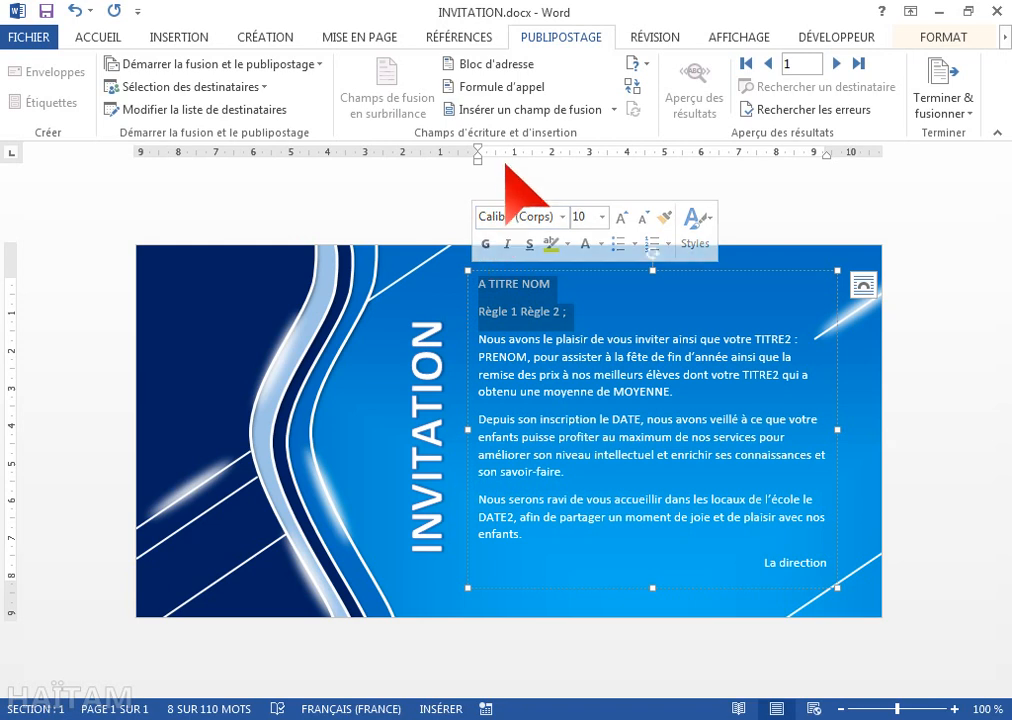
{"action": "left_click", "coordinate": [515, 95]}
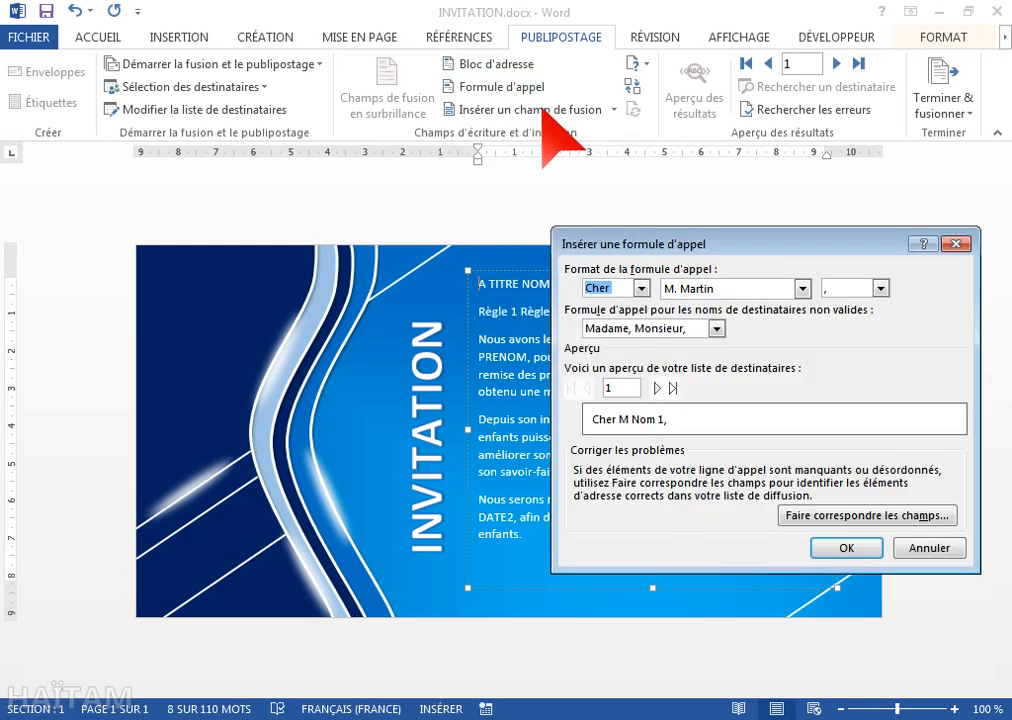
{"action": "left_click_drag", "start_coordinate": [556, 243], "coordinate": [343, 258]}
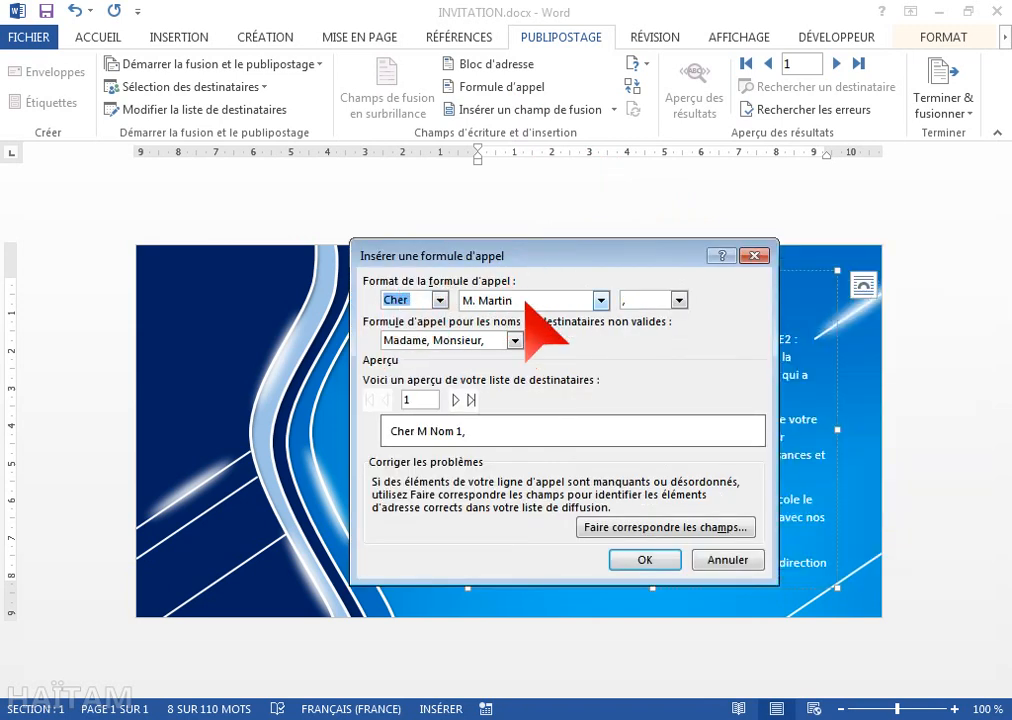
{"action": "left_click", "coordinate": [601, 300]}
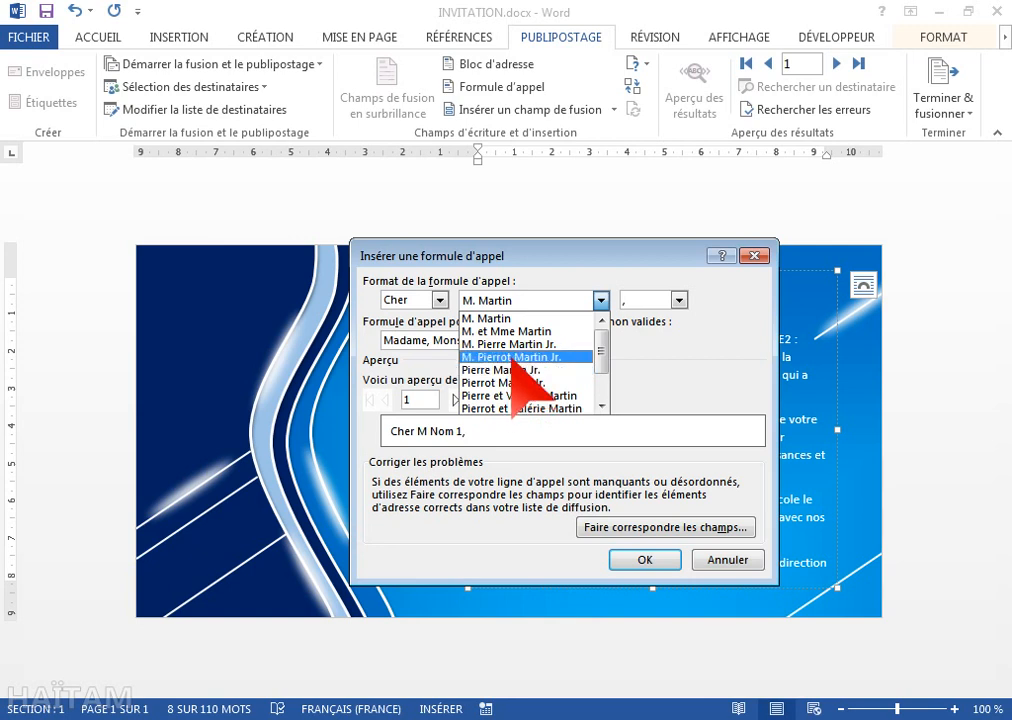
{"action": "left_click", "coordinate": [485, 318]}
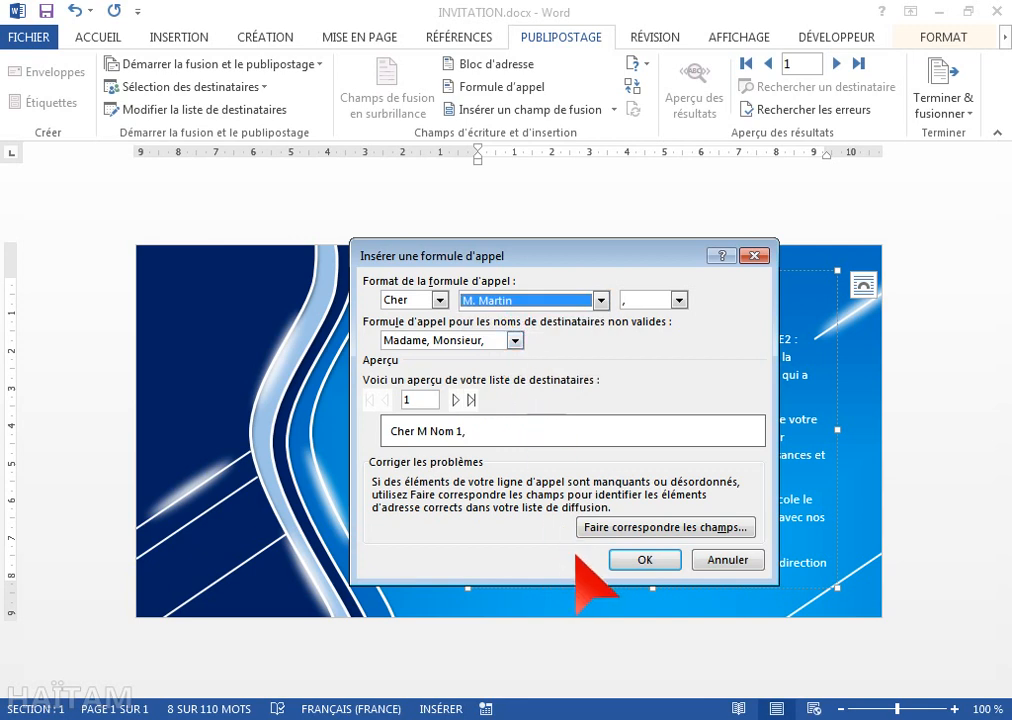
{"action": "left_click", "coordinate": [647, 560]}
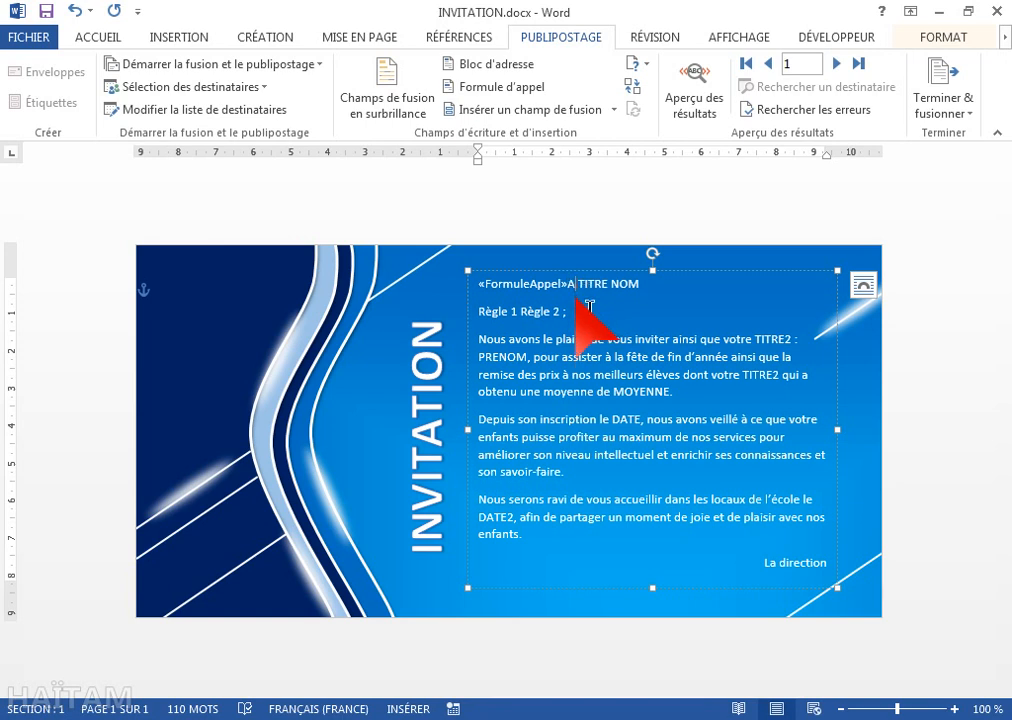
- Delete the "A TITRE NOM" and "Règle 1 Règle 2 ;" placeholders and briefly preview the merged greeting line
{"action": "triple_click", "coordinate": [578, 311]}
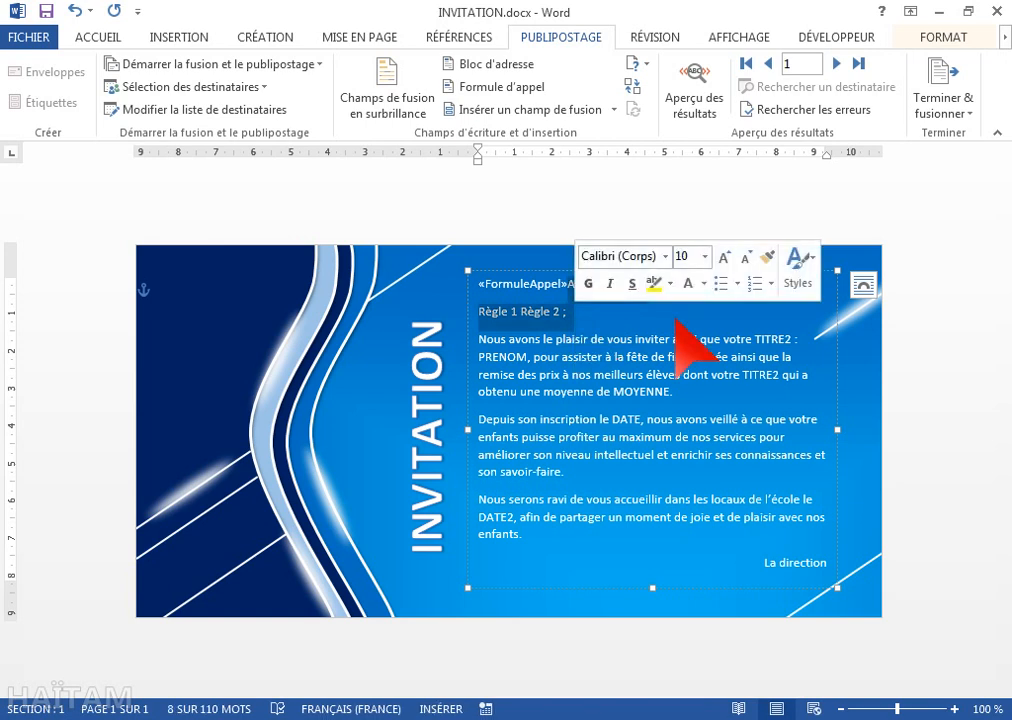
{"action": "key", "text": "Delete"}
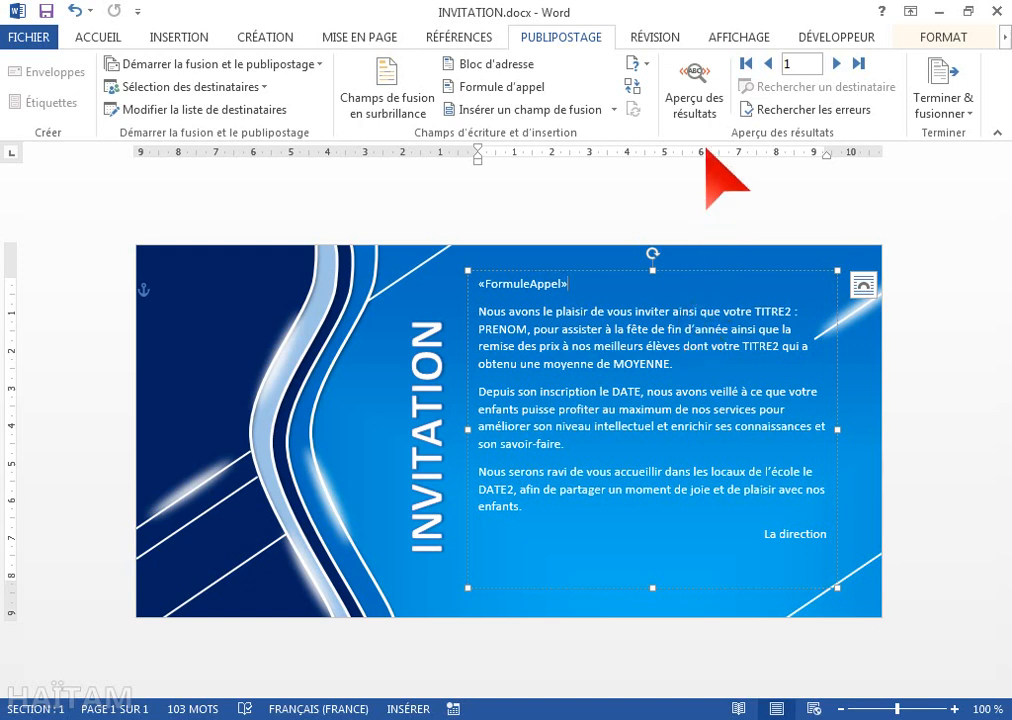
{"action": "left_click", "coordinate": [696, 74]}
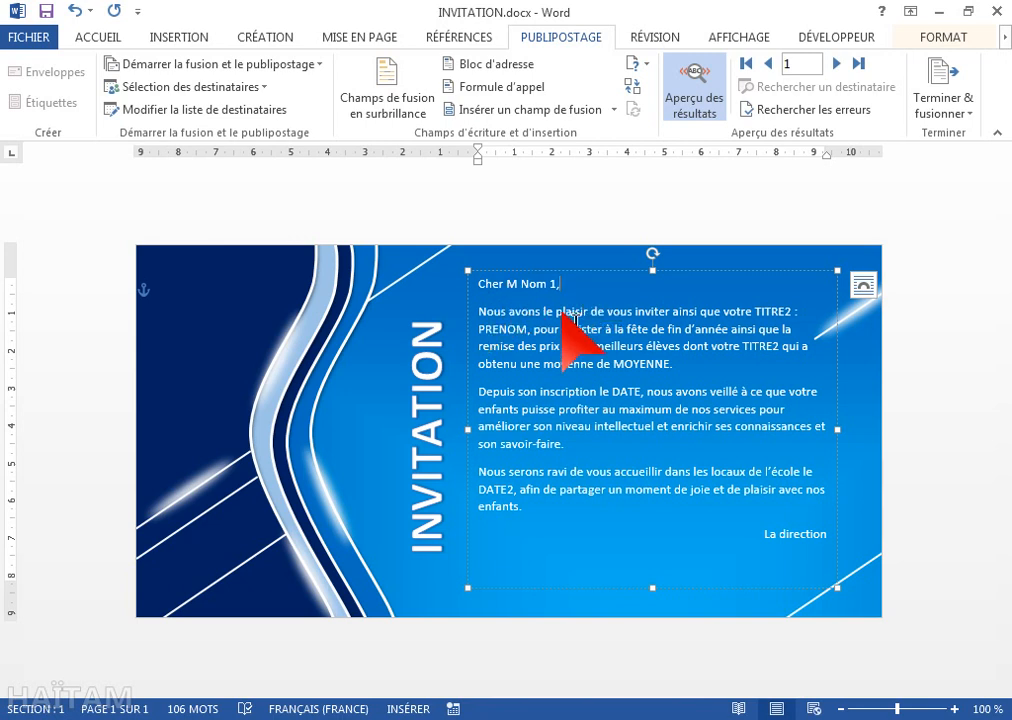
{"action": "key", "text": "alt+shift+k"}
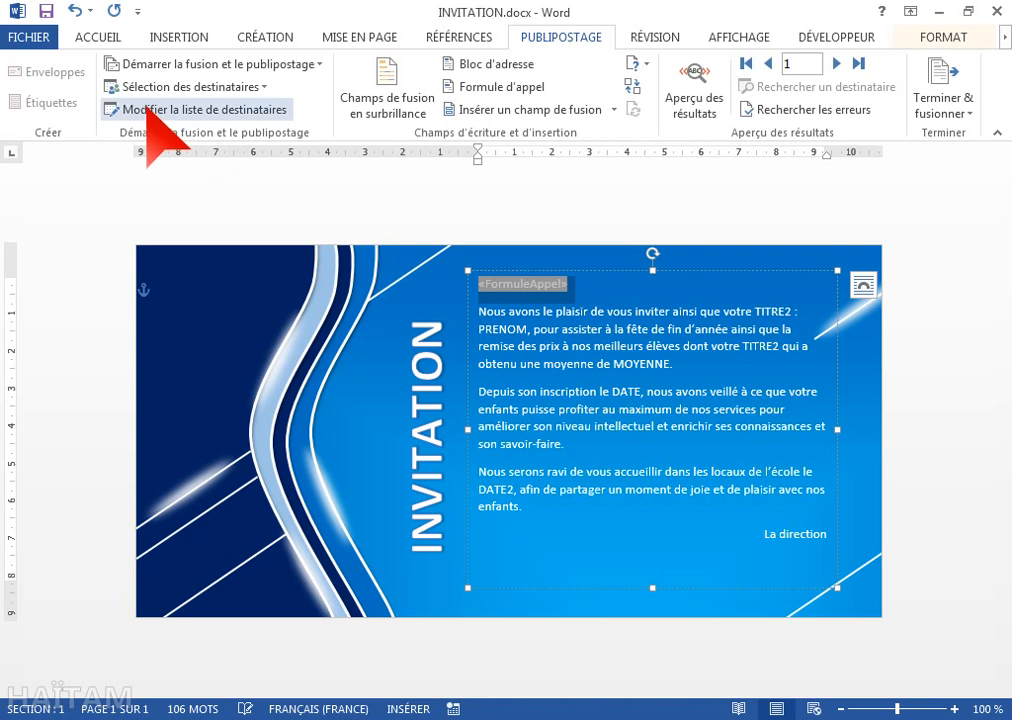
- Format the greeting line field in bold, without italics, at 11 pt
{"action": "left_click", "coordinate": [85, 37]}
{"action": "left_click", "coordinate": [99, 101]}
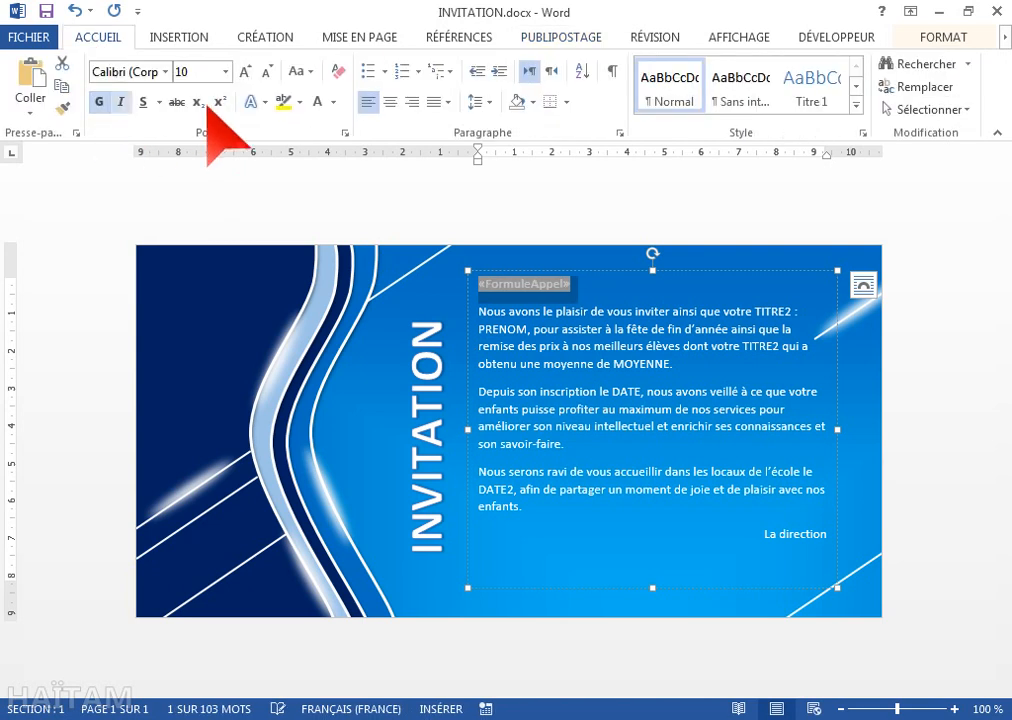
{"action": "left_click", "coordinate": [244, 71]}
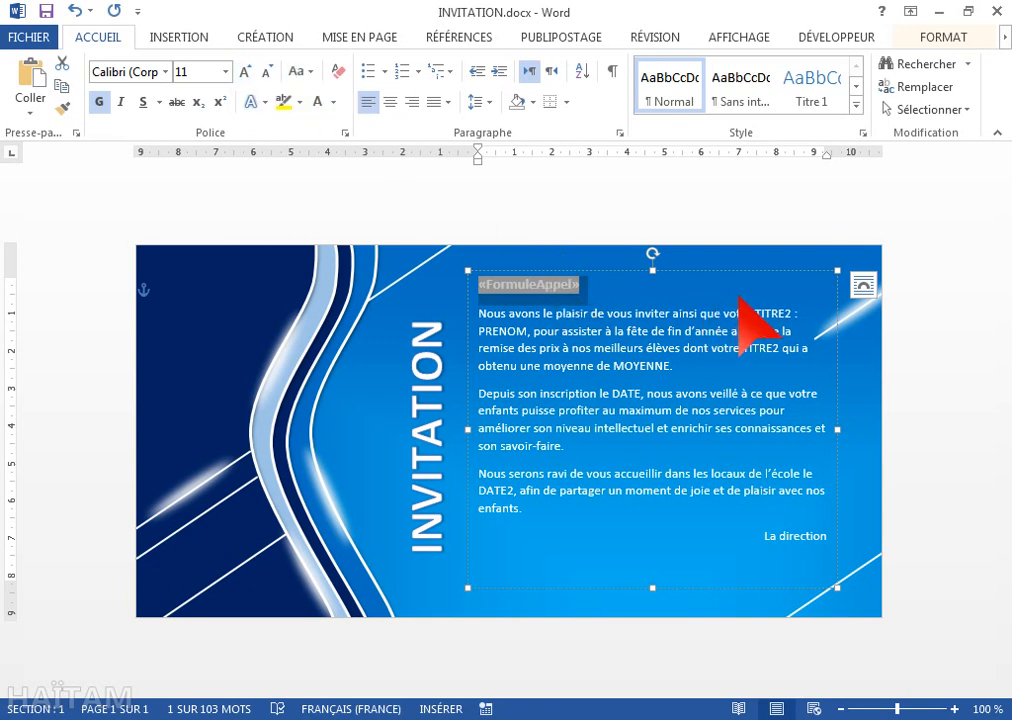
- Replace the first TITRE2 placeholder with the Titre_2 merge field and PRENOM with the Prénom merge field
{"action": "left_click", "coordinate": [560, 40]}
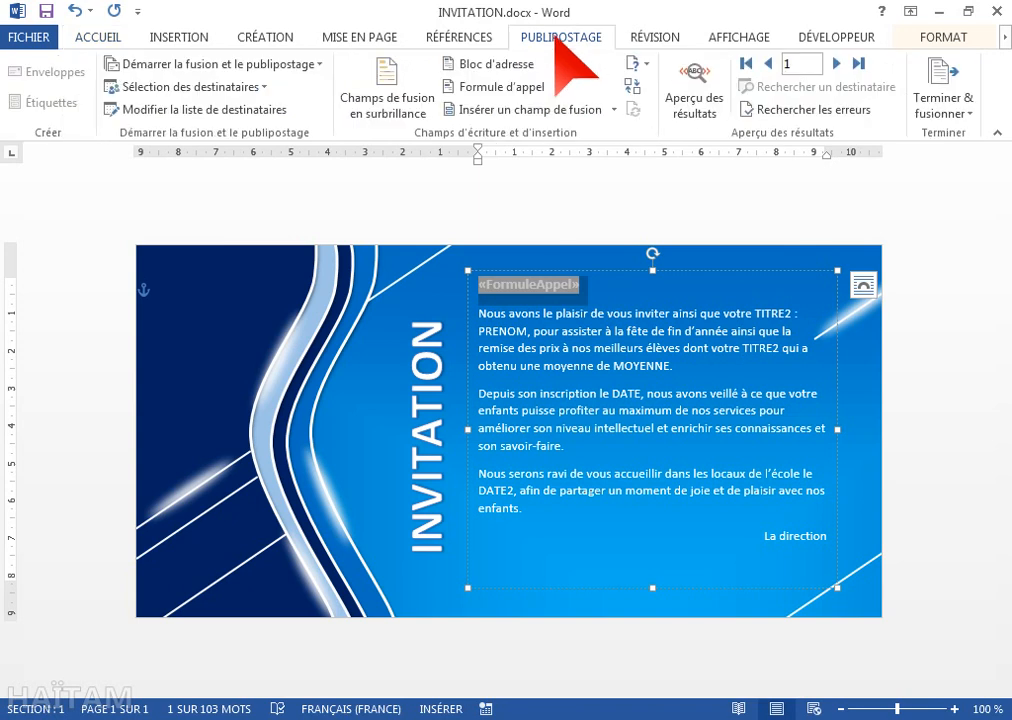
{"action": "left_click", "coordinate": [787, 318]}
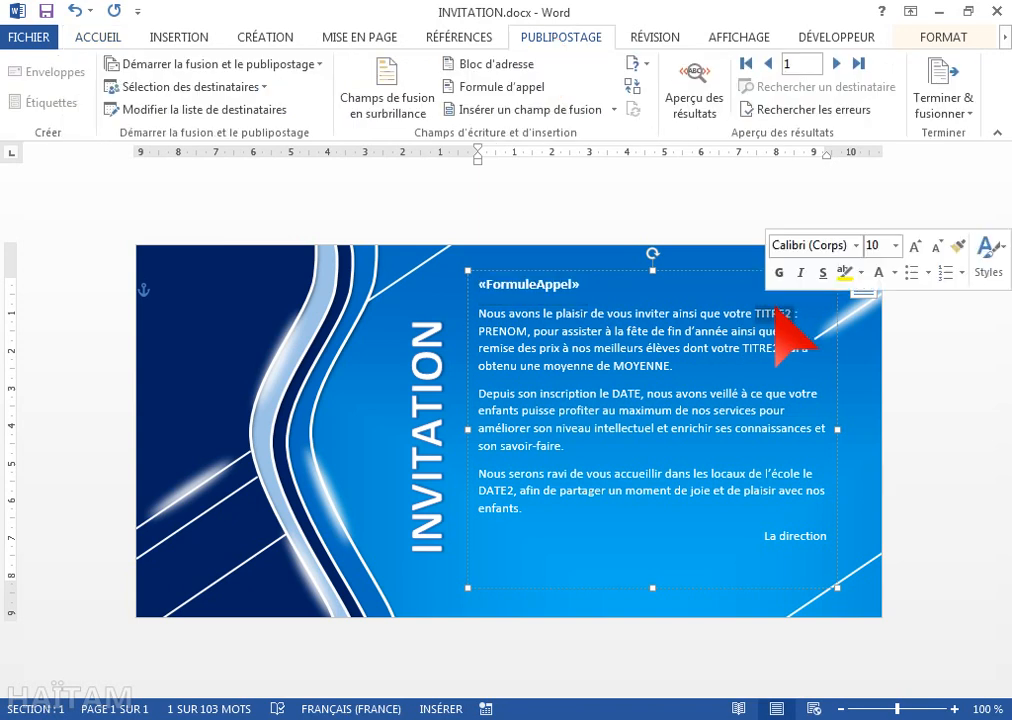
{"action": "left_click", "coordinate": [610, 110]}
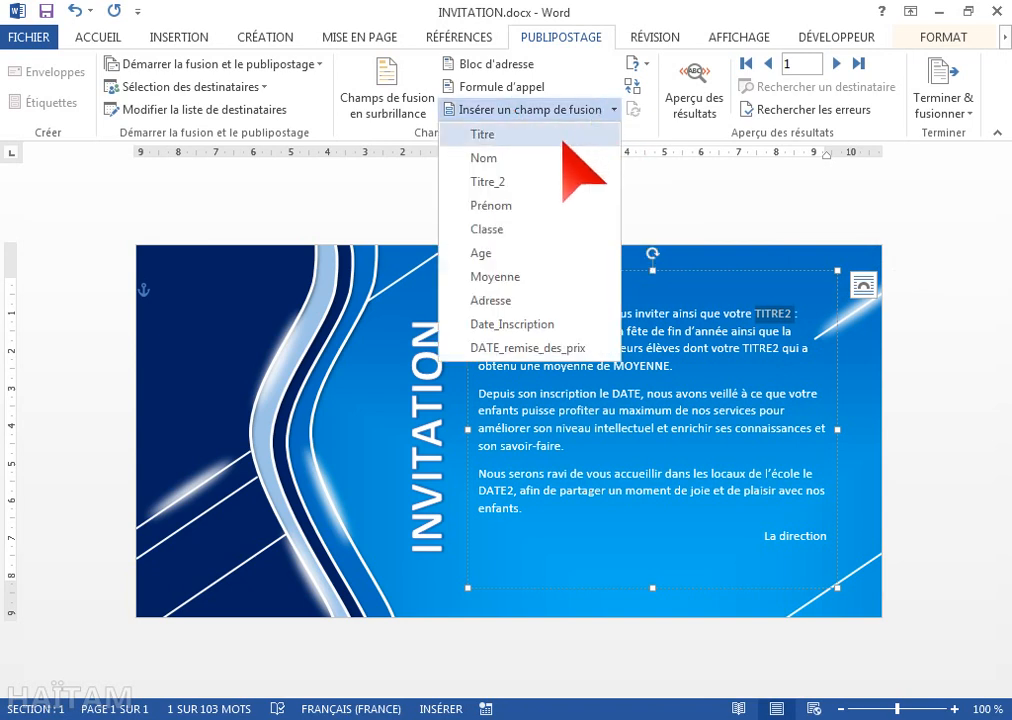
{"action": "left_click", "coordinate": [538, 181]}
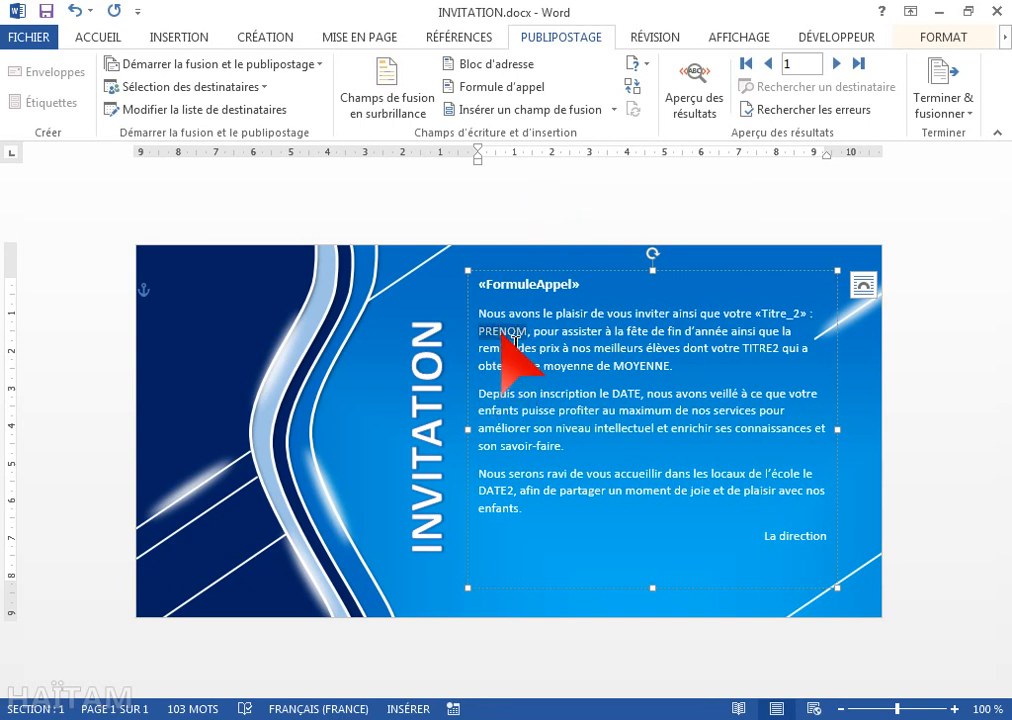
{"action": "left_click", "coordinate": [613, 110]}
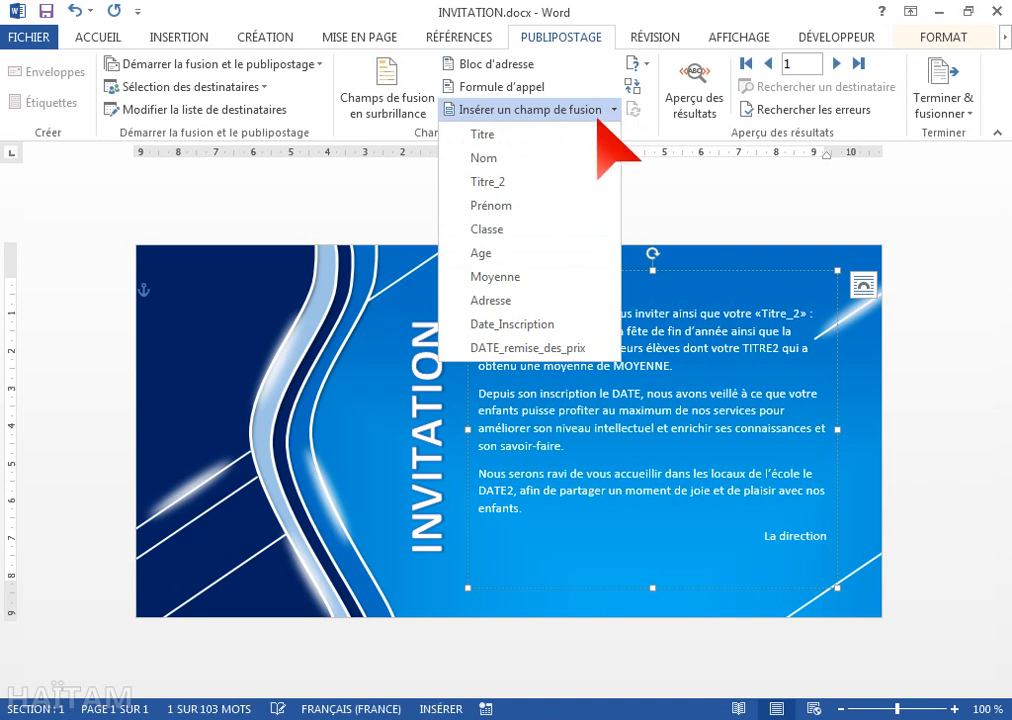
{"action": "left_click", "coordinate": [545, 205]}
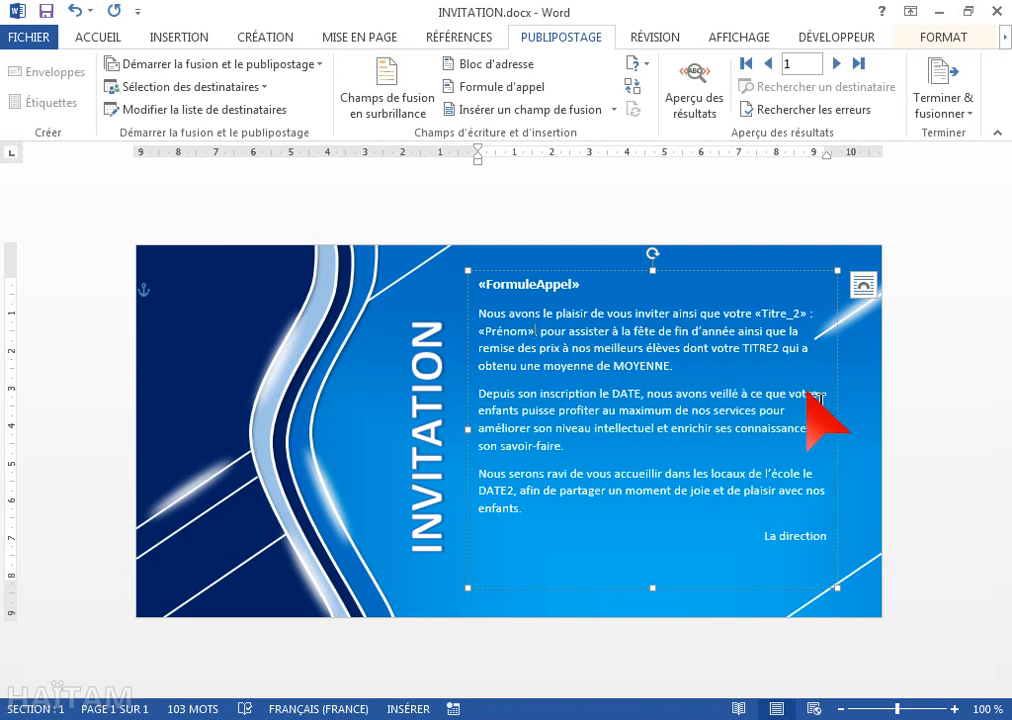
- Replace the remaining TITRE2 placeholder with the Titre_2 merge field and MOYENNE with the Moyenne merge field
{"action": "double_click", "coordinate": [772, 355]}
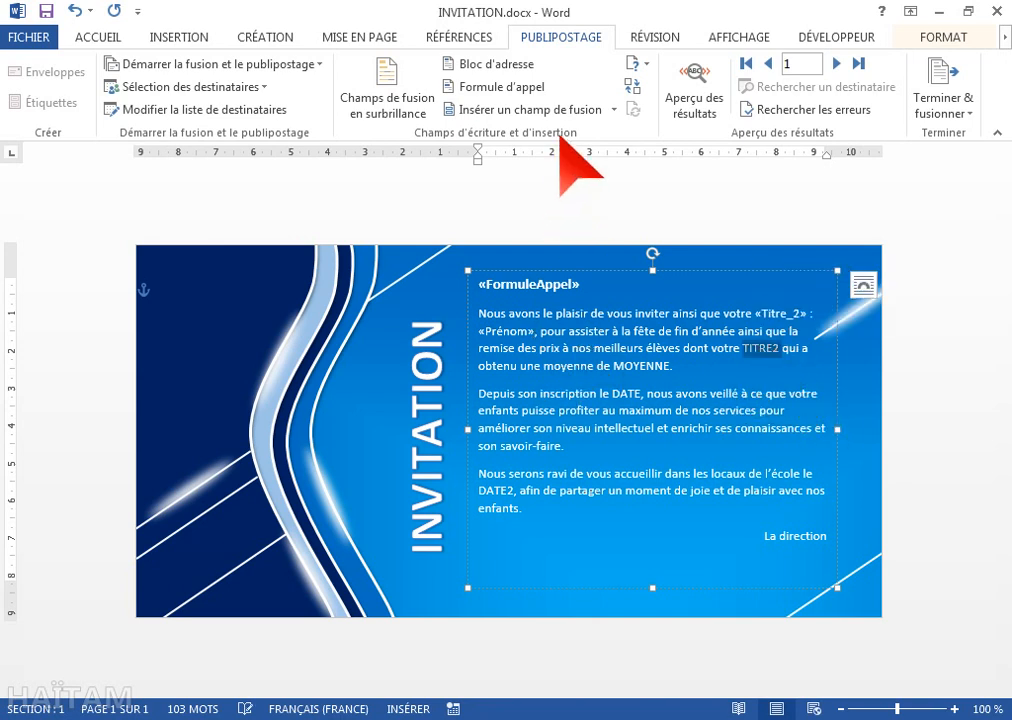
{"action": "left_click", "coordinate": [614, 109]}
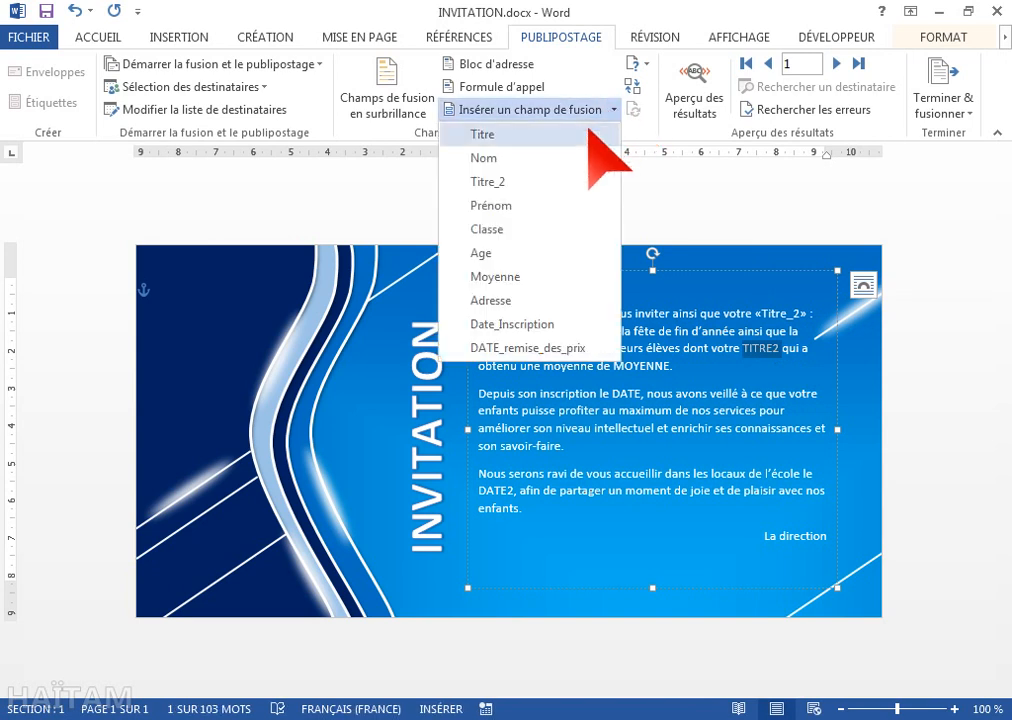
{"action": "left_click", "coordinate": [531, 184]}
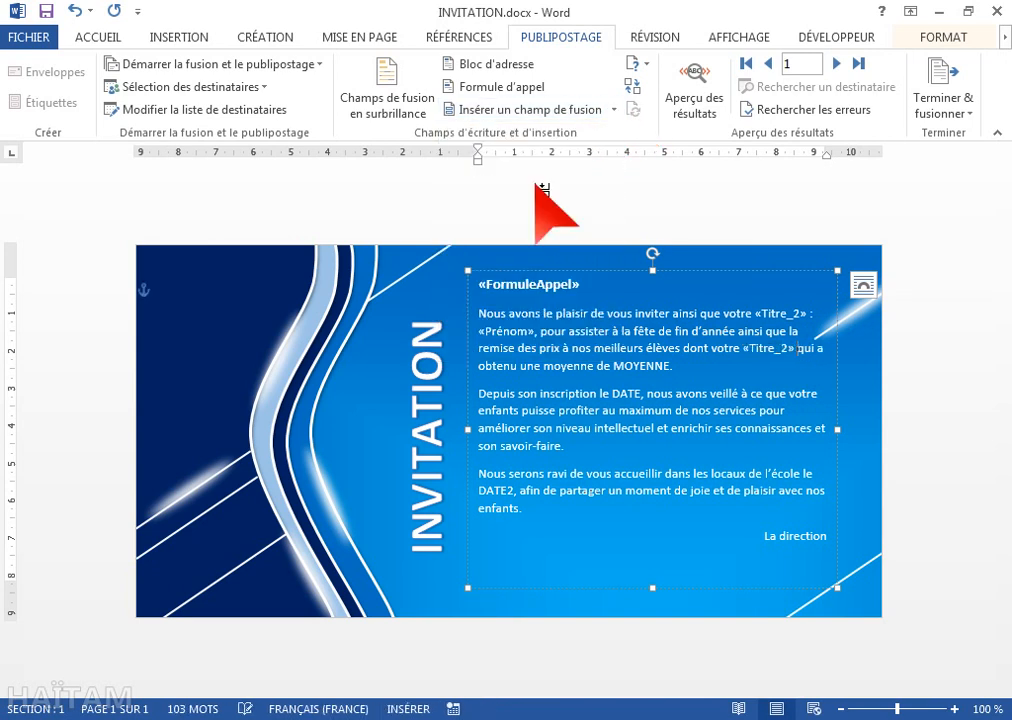
{"action": "double_click", "coordinate": [636, 367]}
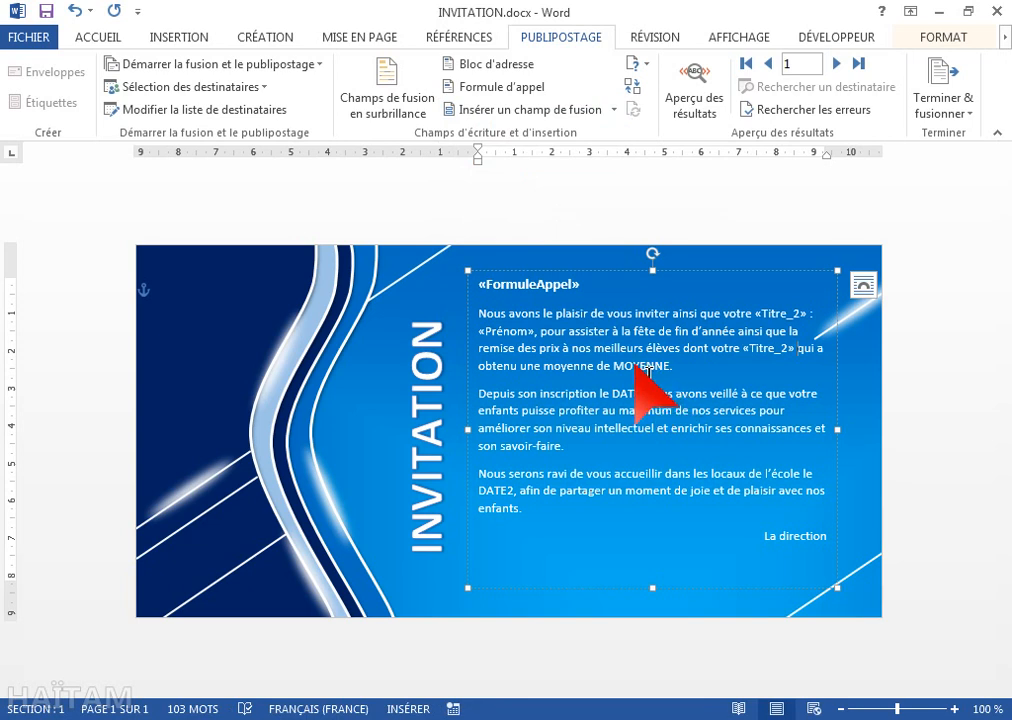
{"action": "left_click", "coordinate": [613, 109]}
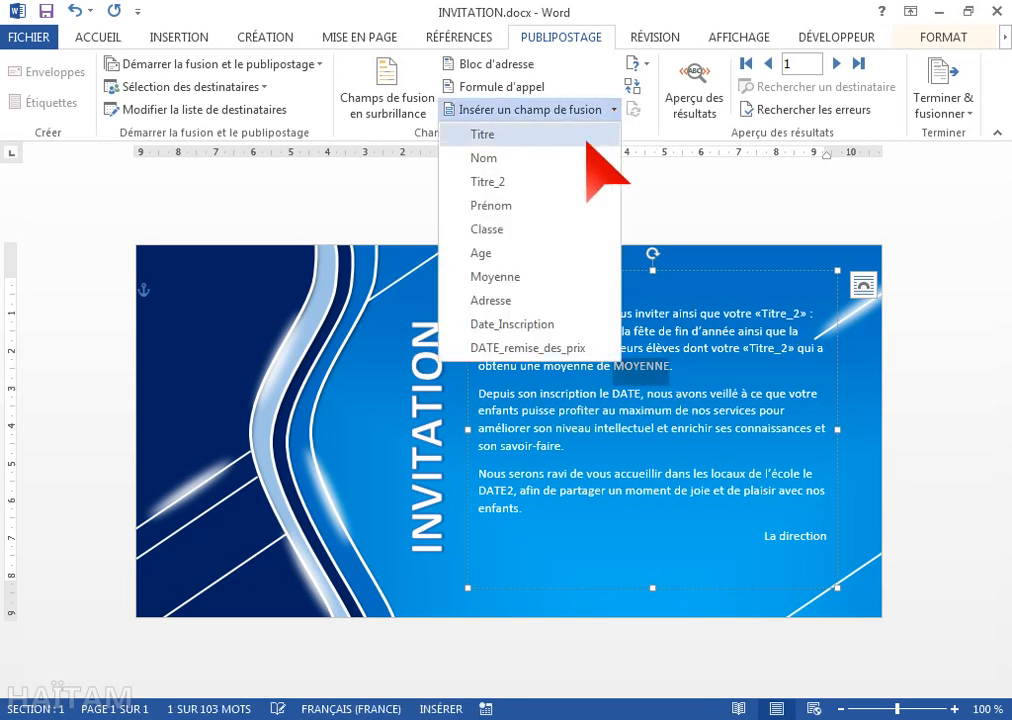
{"action": "left_click", "coordinate": [556, 274]}
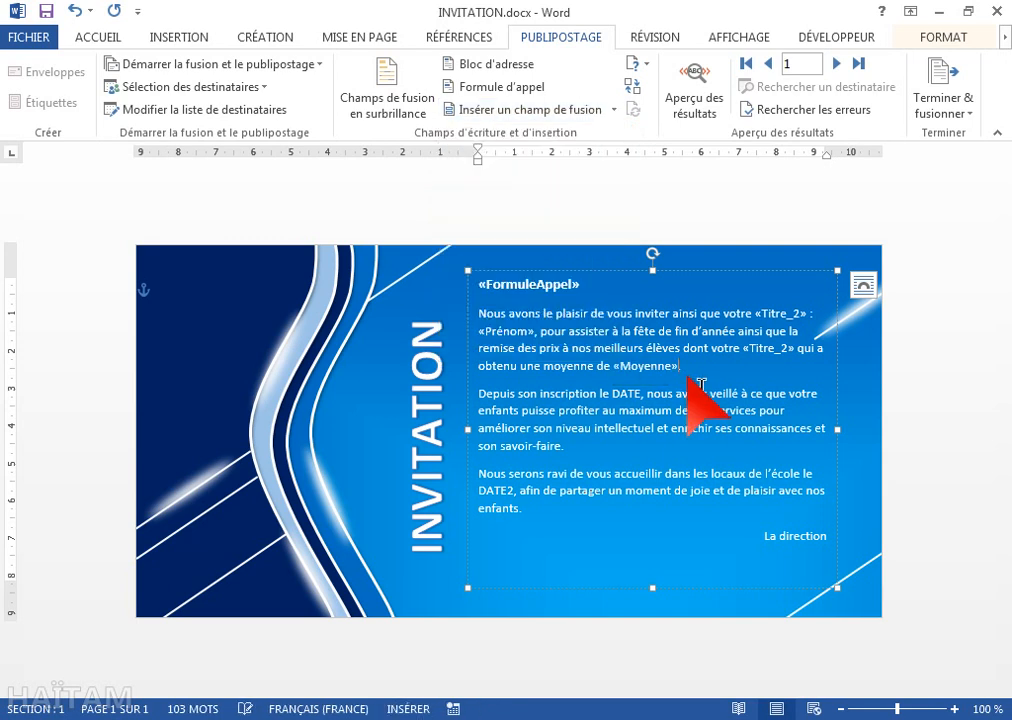
- Replace the DATE placeholder in the enrolment sentence with the Date_Inscription merge field
{"action": "double_click", "coordinate": [627, 394]}
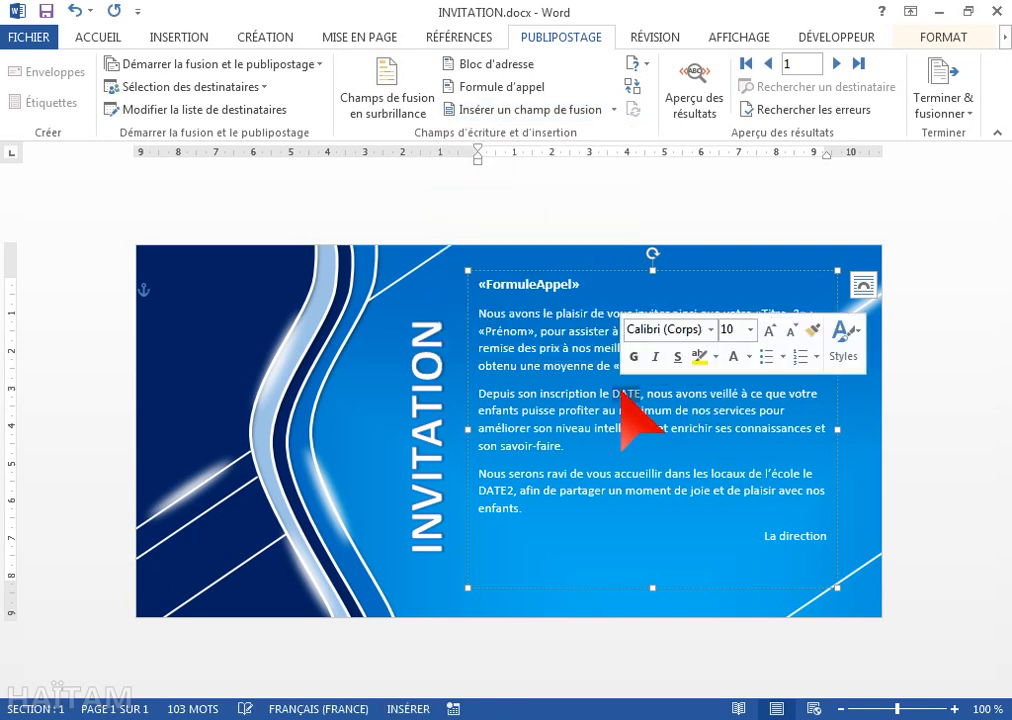
{"action": "scroll", "coordinate": [615, 117], "scroll_direction": "up", "scroll_amount": 1}
{"action": "left_click", "coordinate": [615, 110]}
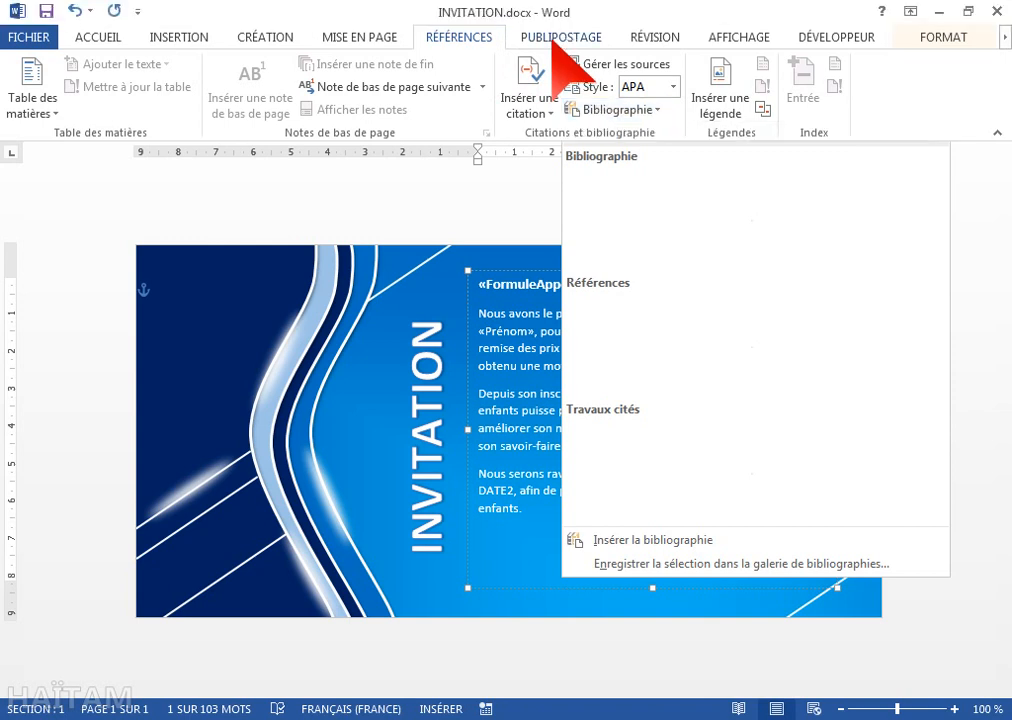
{"action": "left_click", "coordinate": [572, 40]}
{"action": "left_click", "coordinate": [614, 110]}
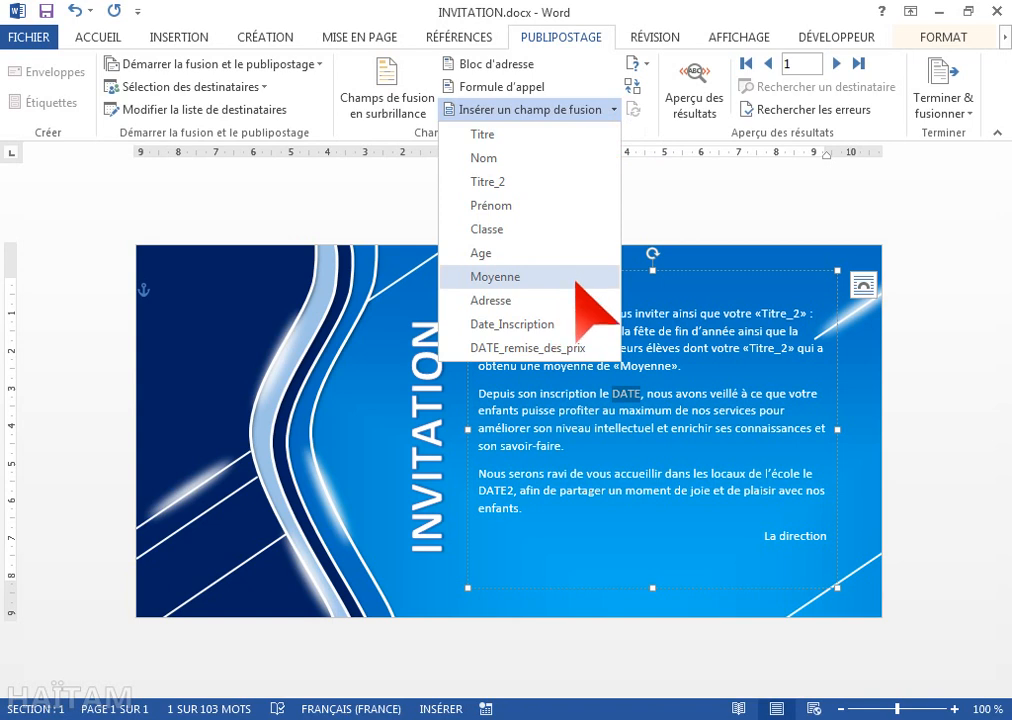
{"action": "left_click", "coordinate": [569, 323]}
{"action": "left_click", "coordinate": [570, 330]}
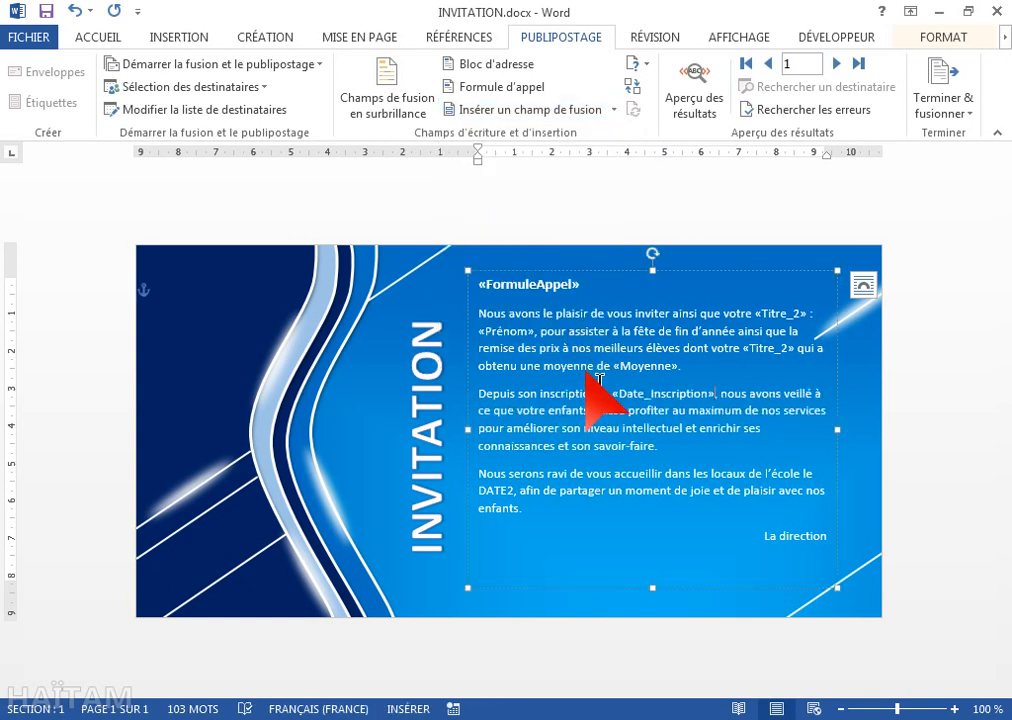
- Replace the DATE2 placeholder in the last paragraph with the DATE_remise_des_prix merge field
{"action": "double_click", "coordinate": [507, 496]}
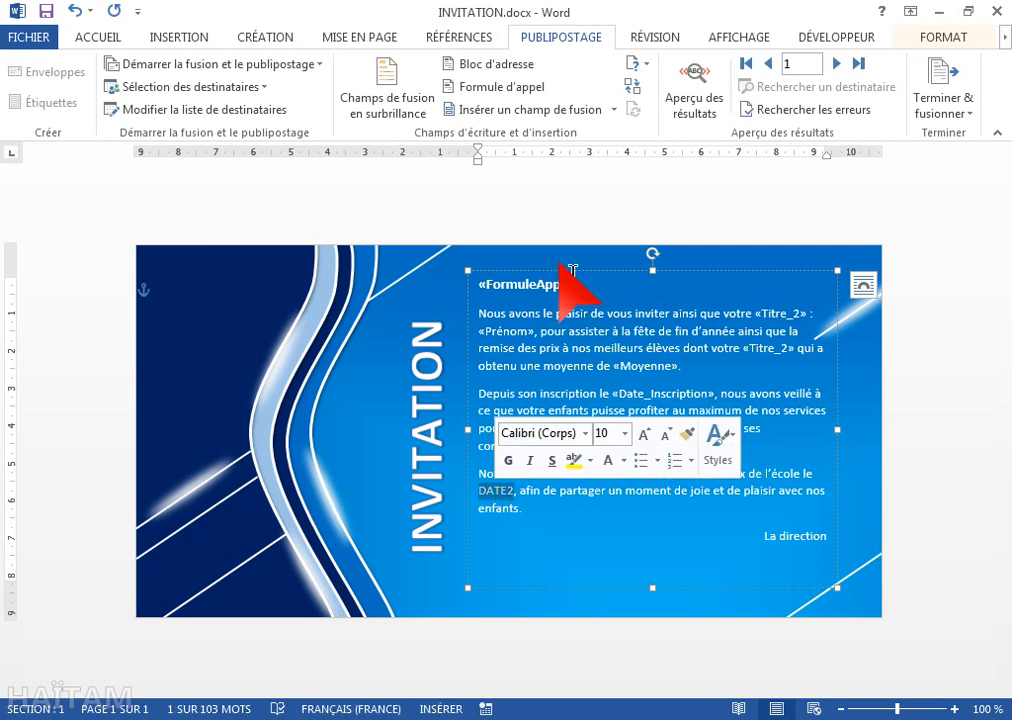
{"action": "left_click", "coordinate": [614, 110]}
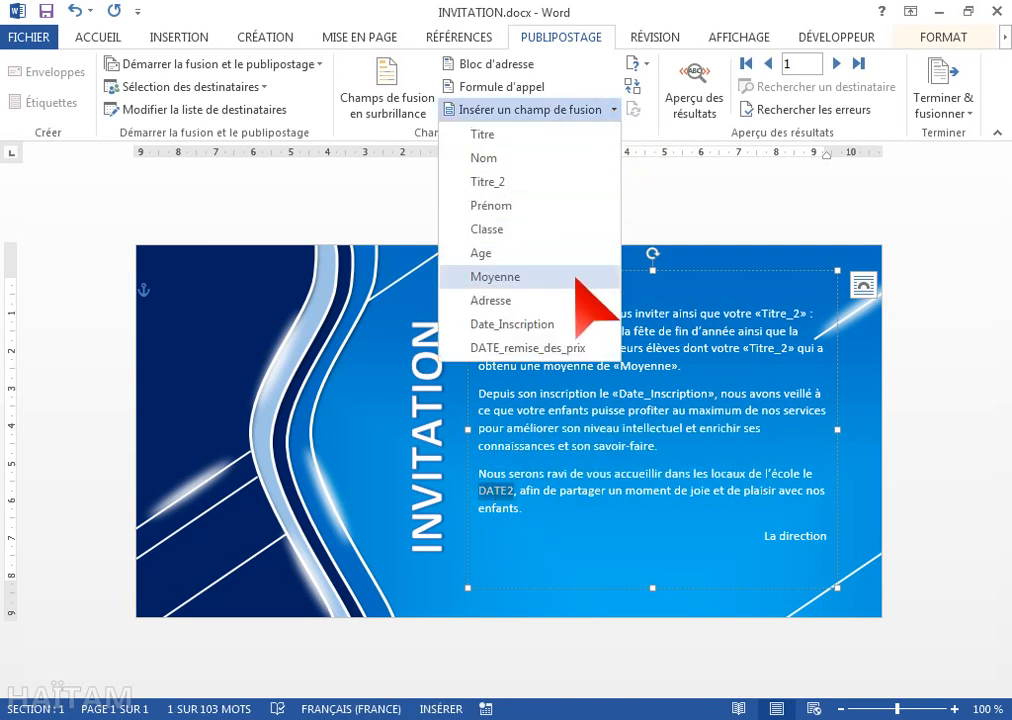
{"action": "left_click", "coordinate": [594, 349]}
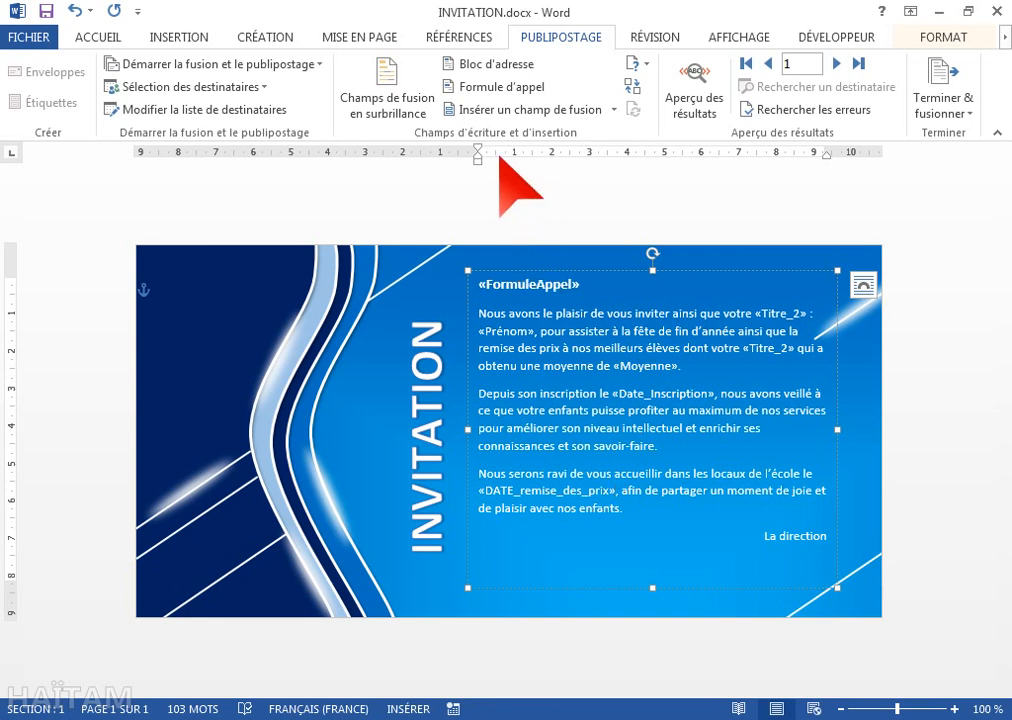
- Turn on merge field highlighting and change the font color of the greeting line field to a dark gold theme color
{"action": "left_click", "coordinate": [408, 102]}
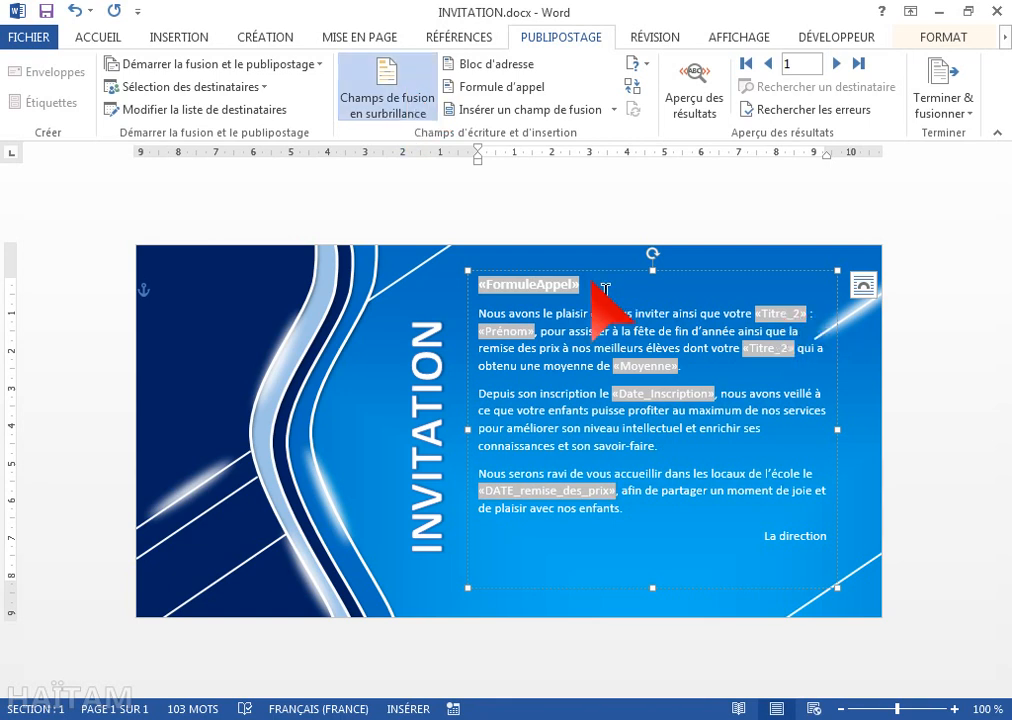
{"action": "left_click", "coordinate": [111, 38]}
{"action": "left_click", "coordinate": [334, 102]}
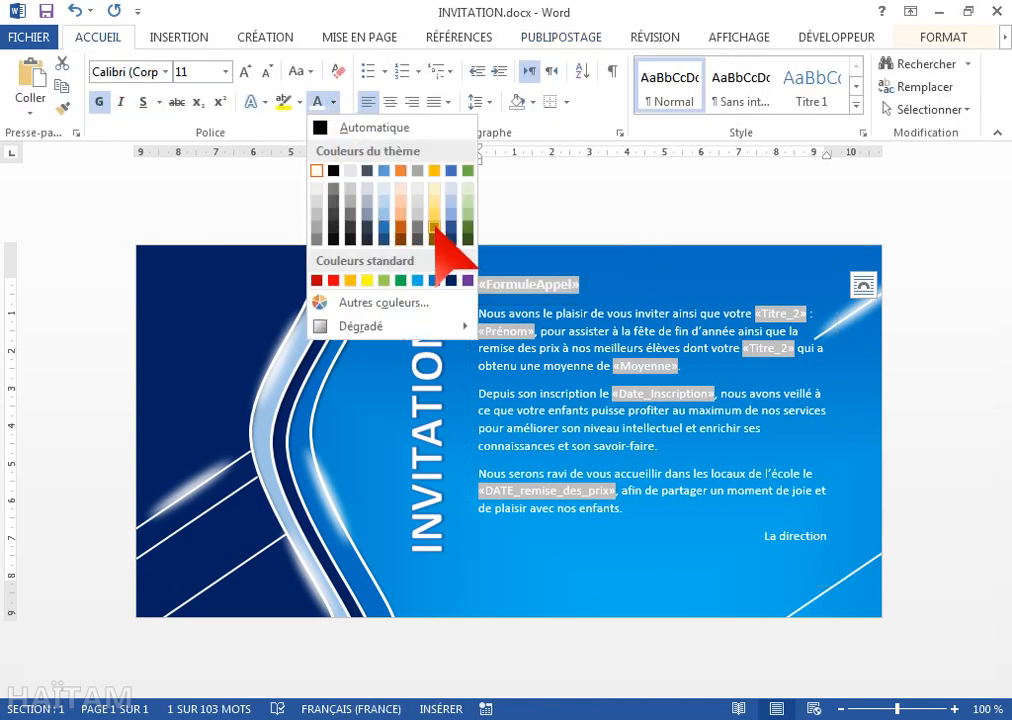
{"action": "left_click", "coordinate": [435, 216]}
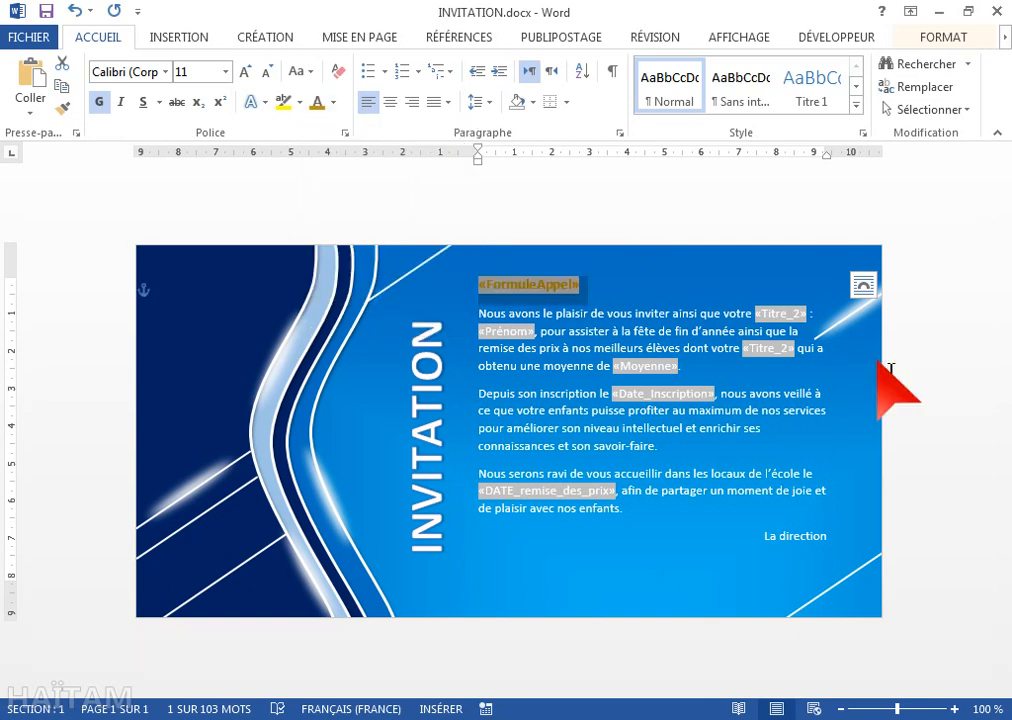
- Apply the dark gold font color to the first Titre_2 field, the Prénom field and the Moyenne field
{"action": "left_click", "coordinate": [798, 316]}
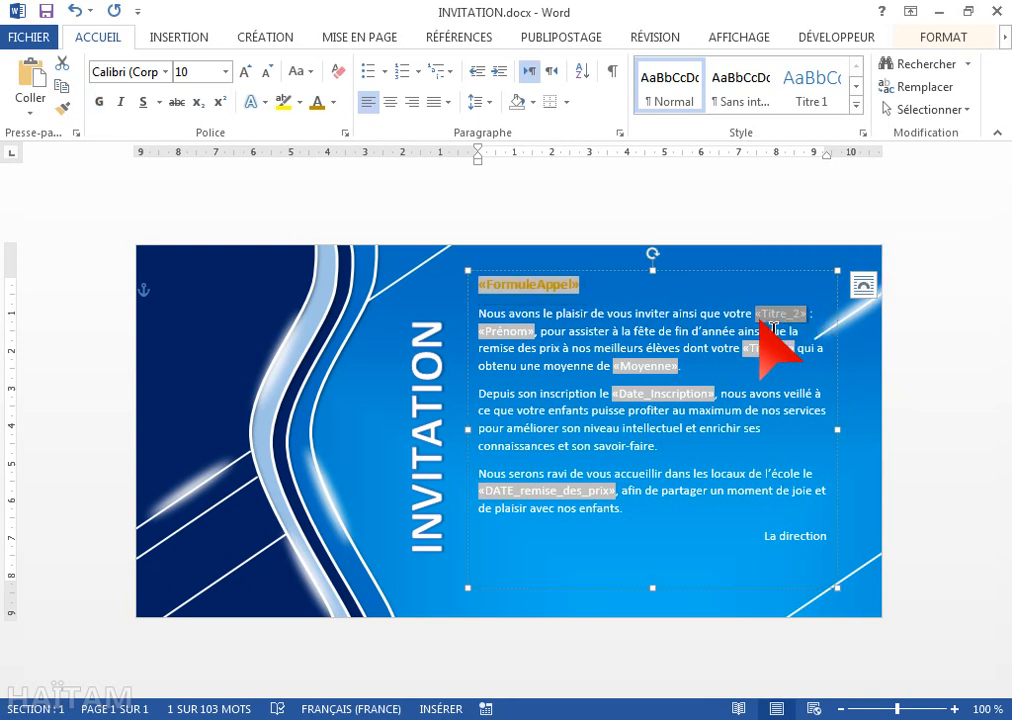
{"action": "left_click", "coordinate": [538, 288]}
{"action": "left_click", "coordinate": [492, 334]}
{"action": "left_click", "coordinate": [317, 102]}
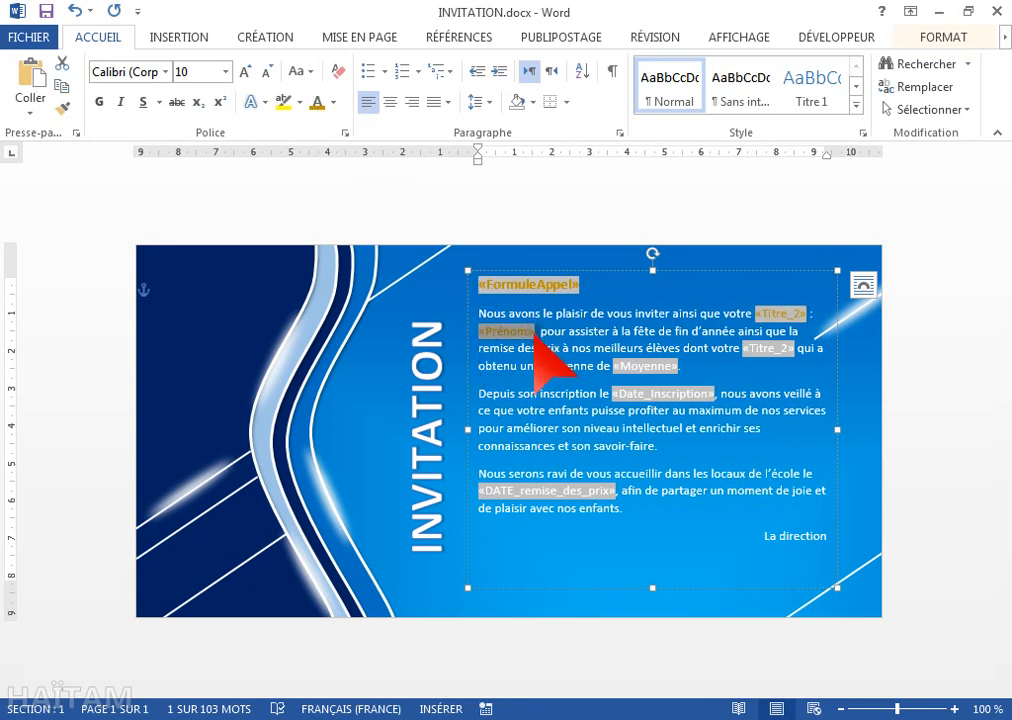
{"action": "left_click", "coordinate": [683, 372]}
{"action": "double_click", "coordinate": [640, 366]}
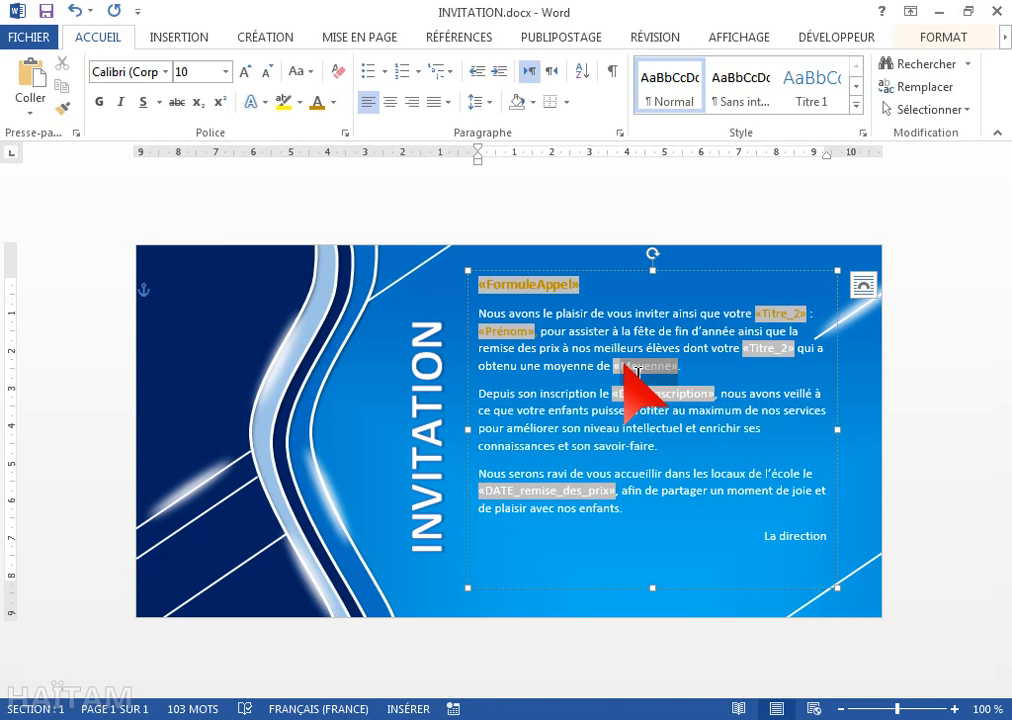
{"action": "left_click", "coordinate": [320, 108]}
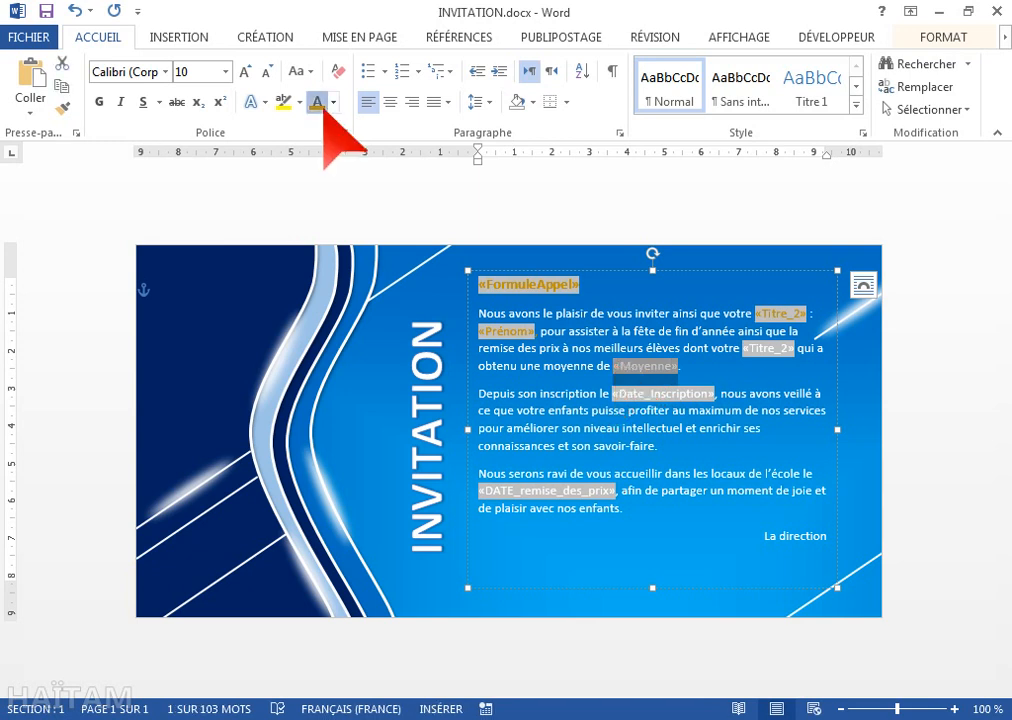
- Apply the dark gold font color to the Date_Inscription and DATE_remise_des_prix merge fields
{"action": "left_click", "coordinate": [702, 397]}
{"action": "left_click_drag", "start_coordinate": [703, 398], "coordinate": [622, 401]}
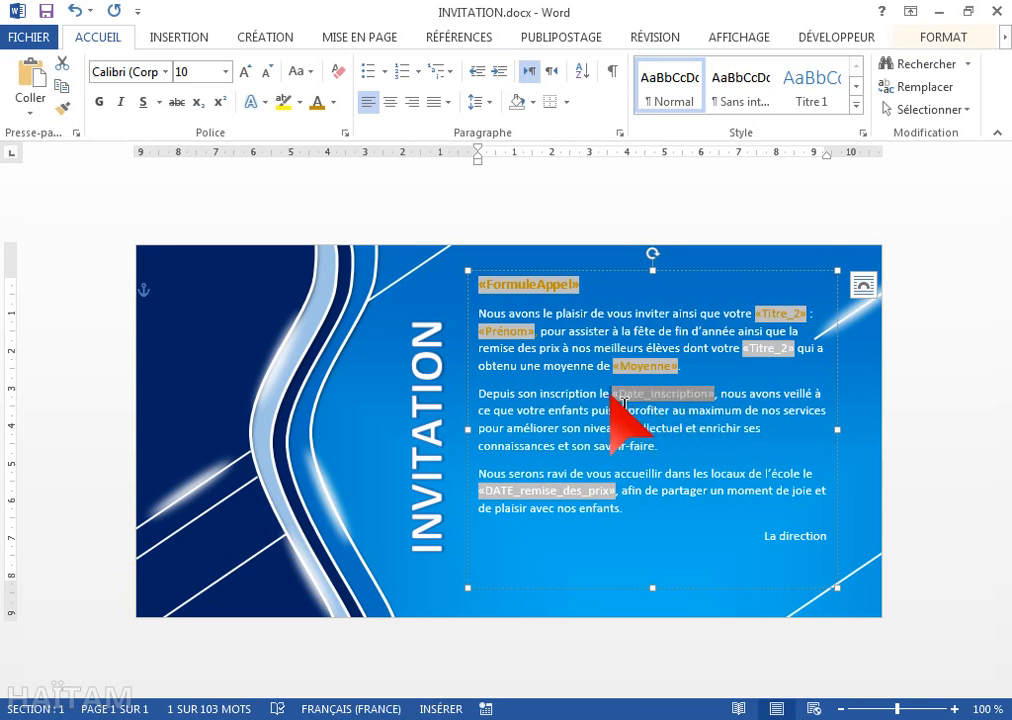
{"action": "left_click", "coordinate": [318, 102]}
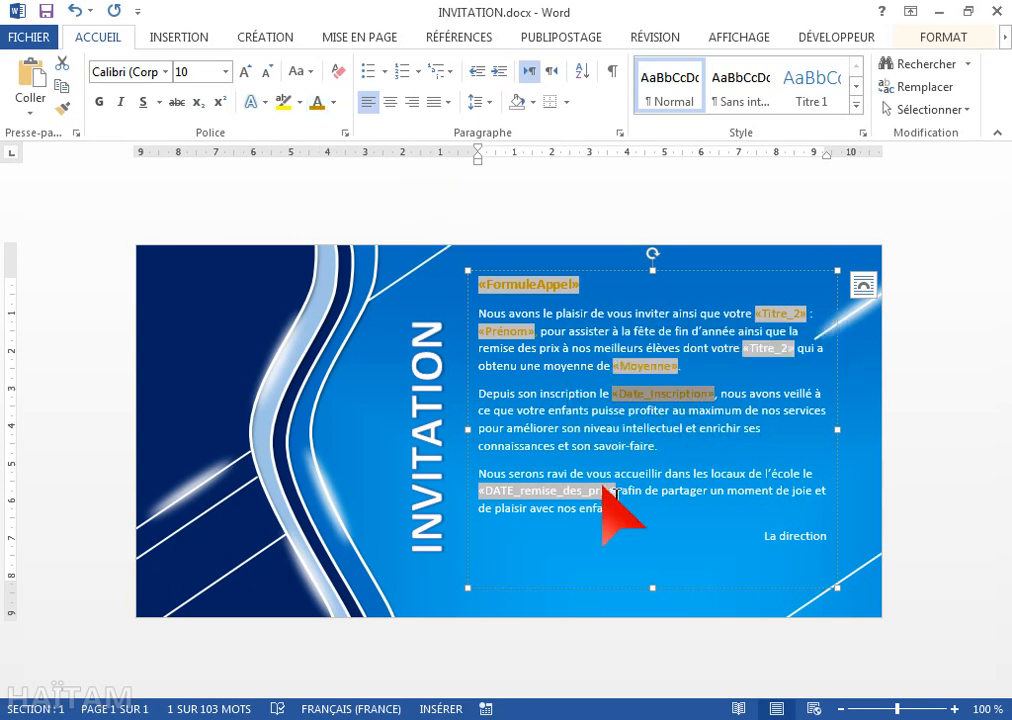
{"action": "left_click_drag", "start_coordinate": [613, 491], "coordinate": [514, 496]}
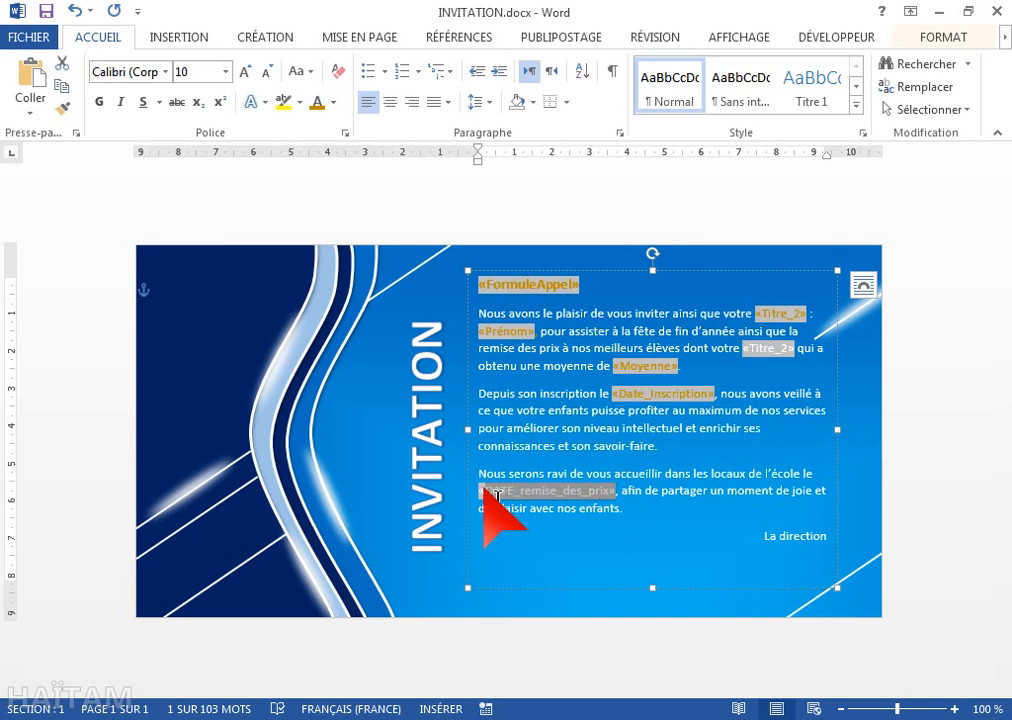
{"action": "left_click", "coordinate": [316, 103]}
- Make the DATE_remise_des_prix, Prénom, Moyenne and first Titre_2 merge fields bold
{"action": "left_click", "coordinate": [98, 102]}
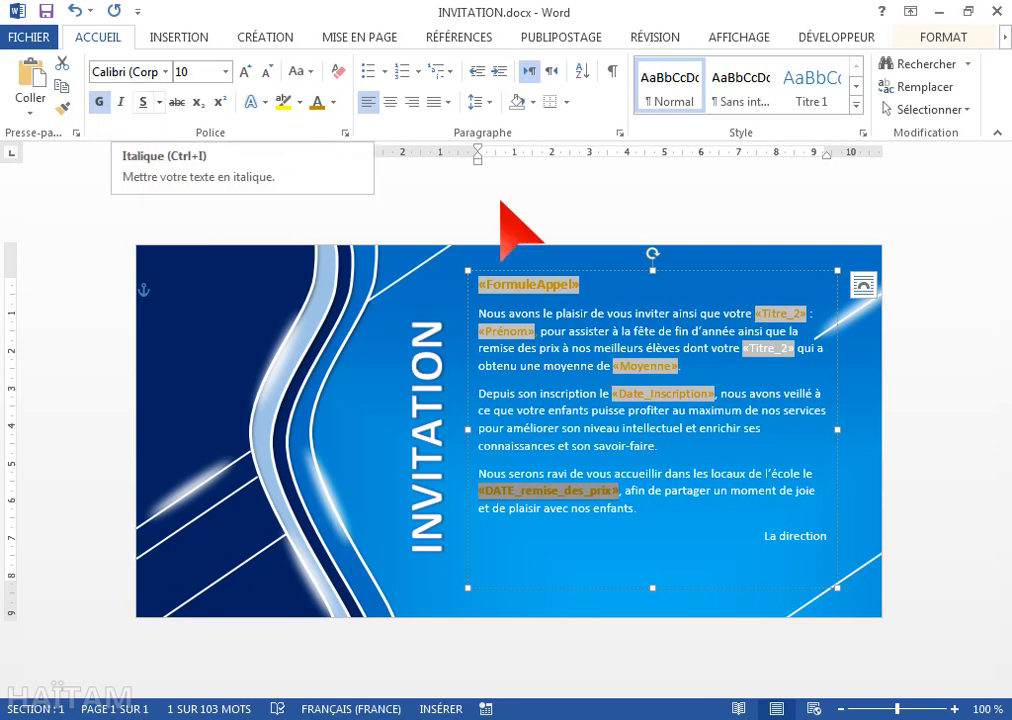
{"action": "left_click", "coordinate": [505, 331]}
{"action": "left_click", "coordinate": [98, 102]}
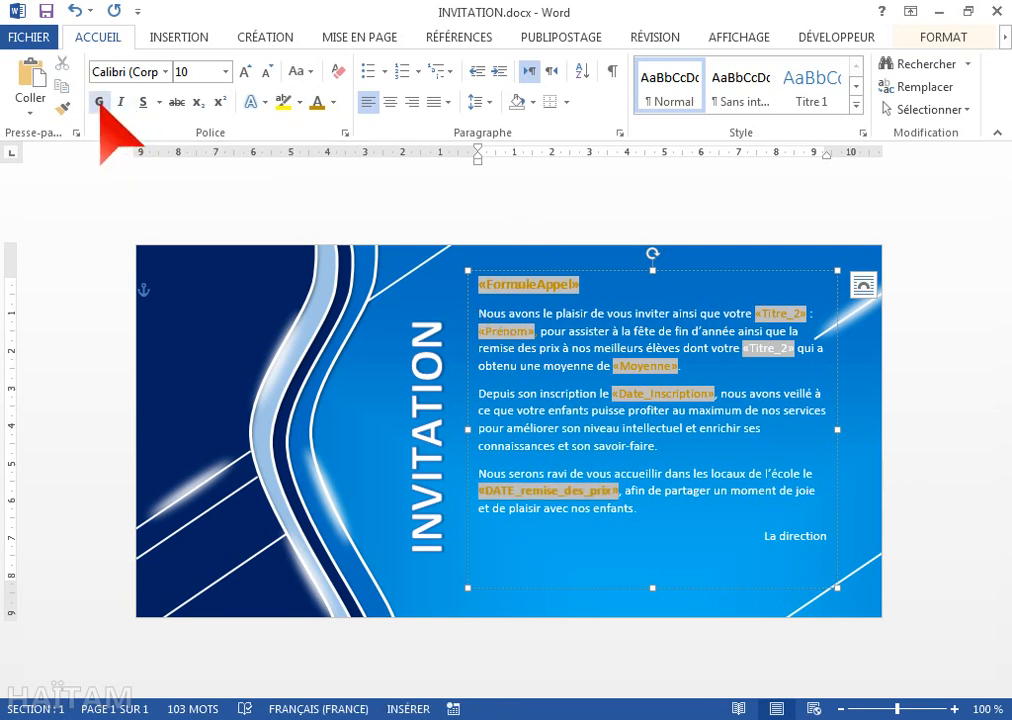
{"action": "left_click", "coordinate": [662, 367]}
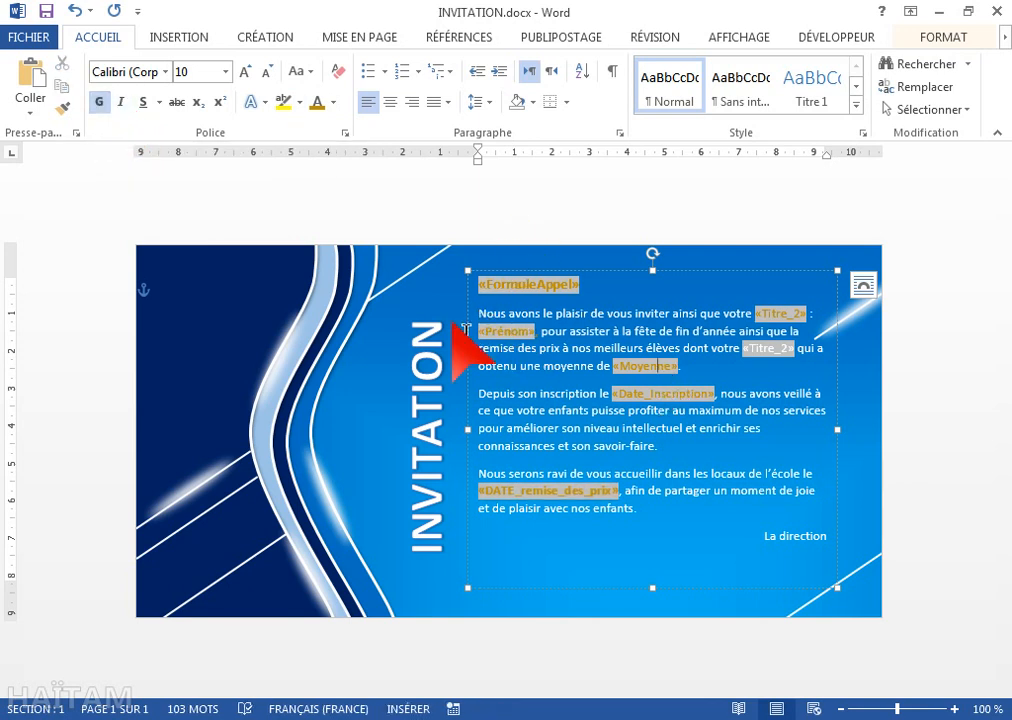
{"action": "left_click", "coordinate": [98, 102]}
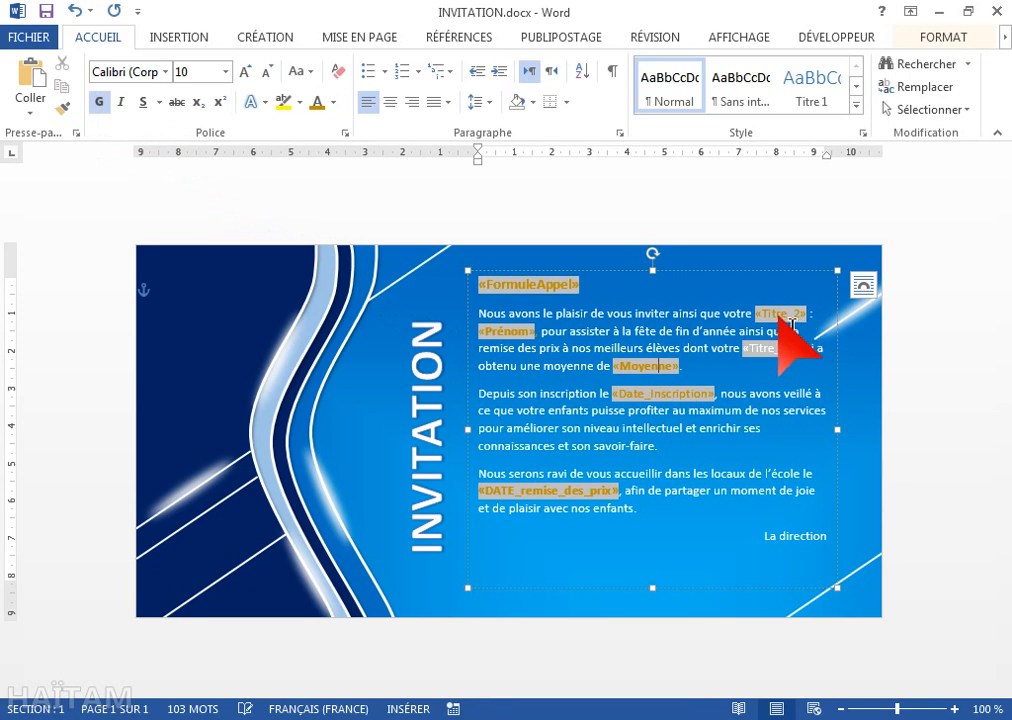
{"action": "left_click", "coordinate": [98, 102]}
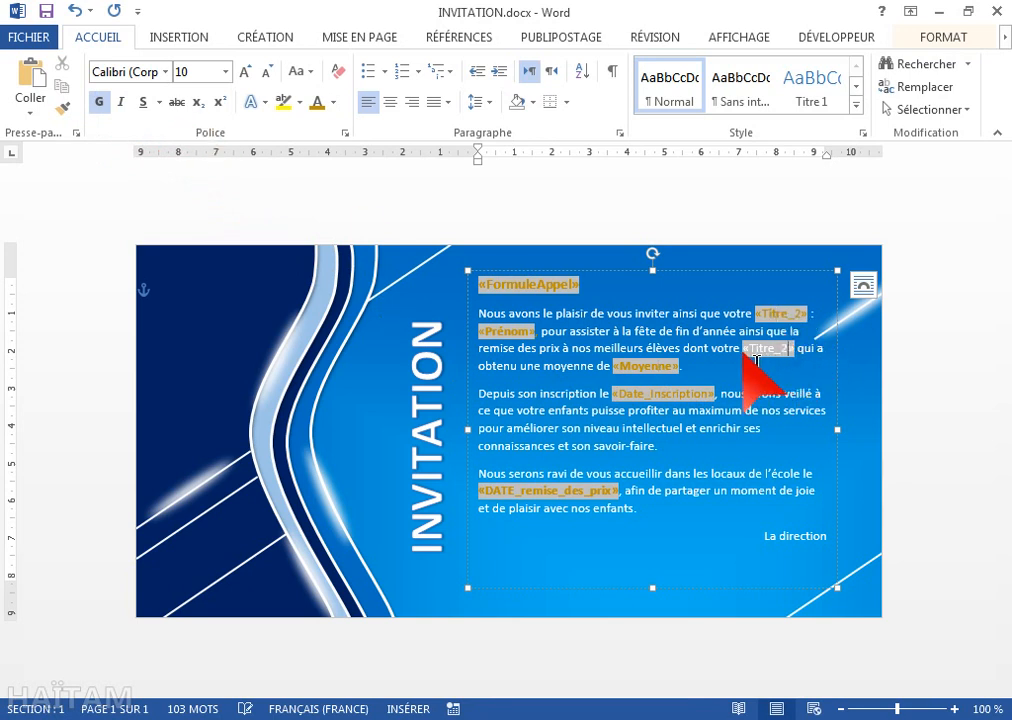
- Format the second Titre_2 field, before "qui a obtenu", in bold with the dark gold font color
{"action": "left_click", "coordinate": [808, 362]}
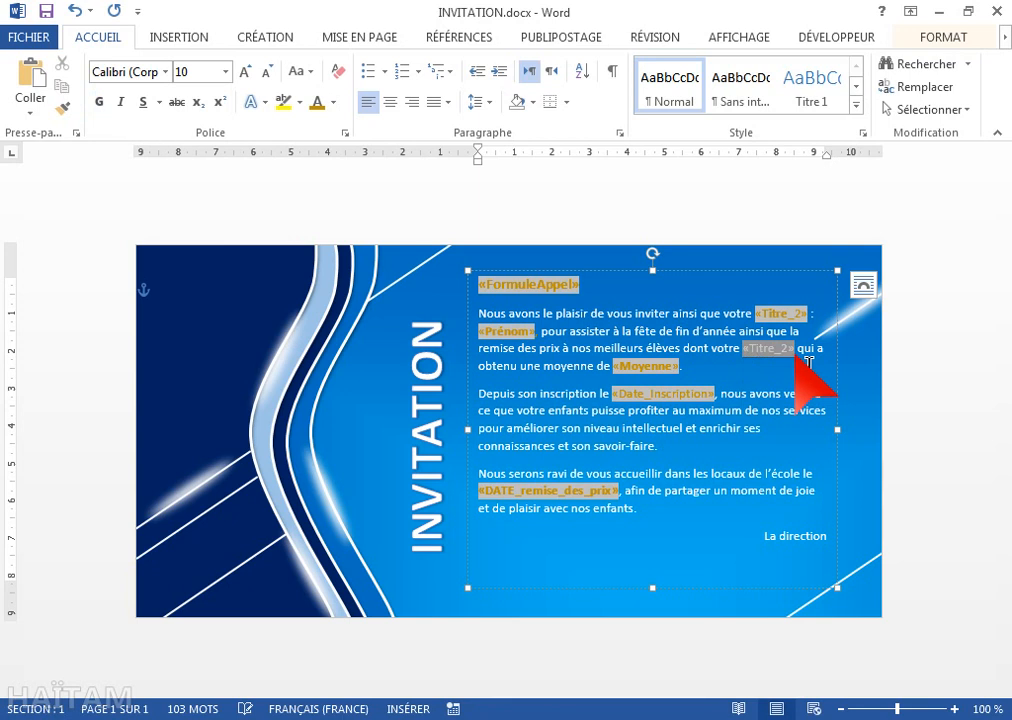
{"action": "double_click", "coordinate": [790, 350]}
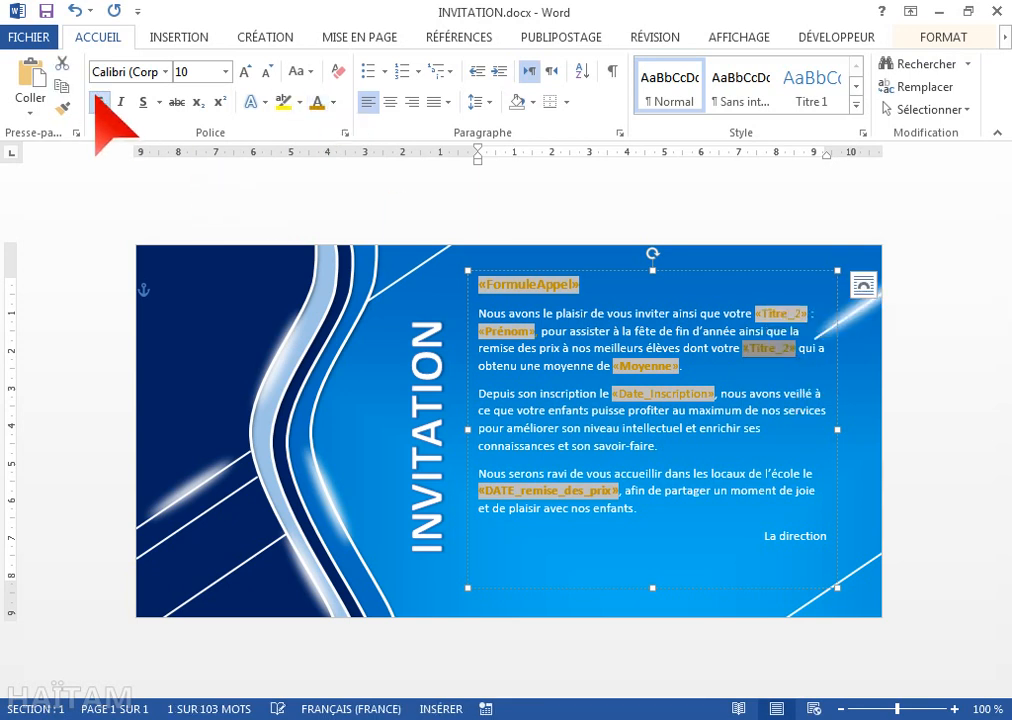
{"action": "left_click", "coordinate": [772, 323]}
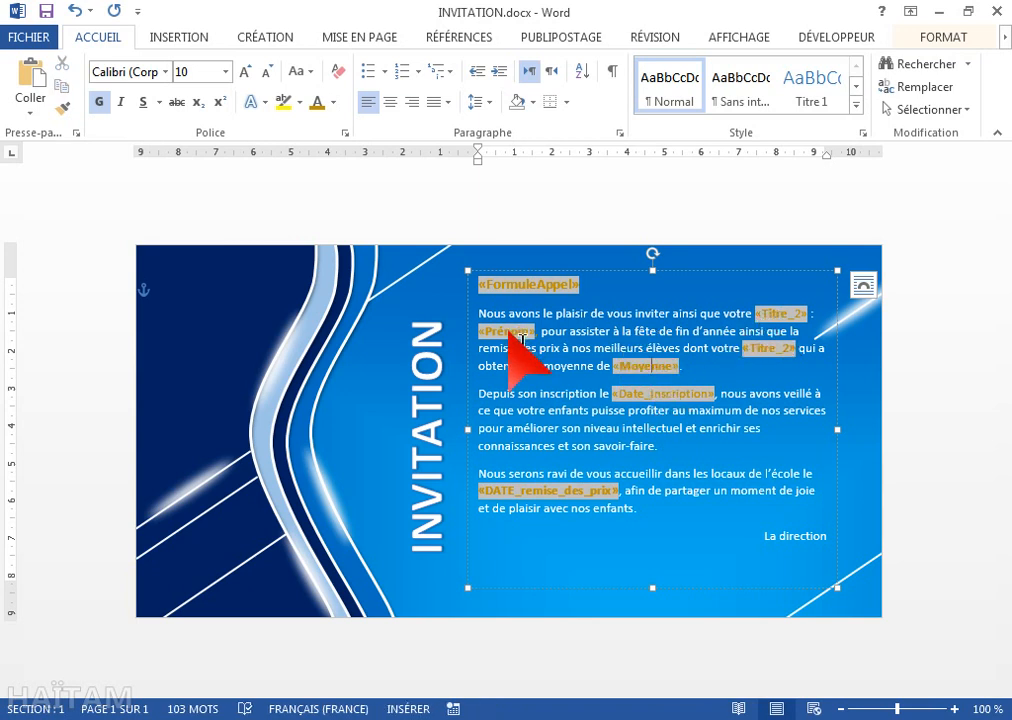
- Turn off merge field highlighting and set the font color of the greeting line field to standard yellow
{"action": "left_click", "coordinate": [582, 37]}
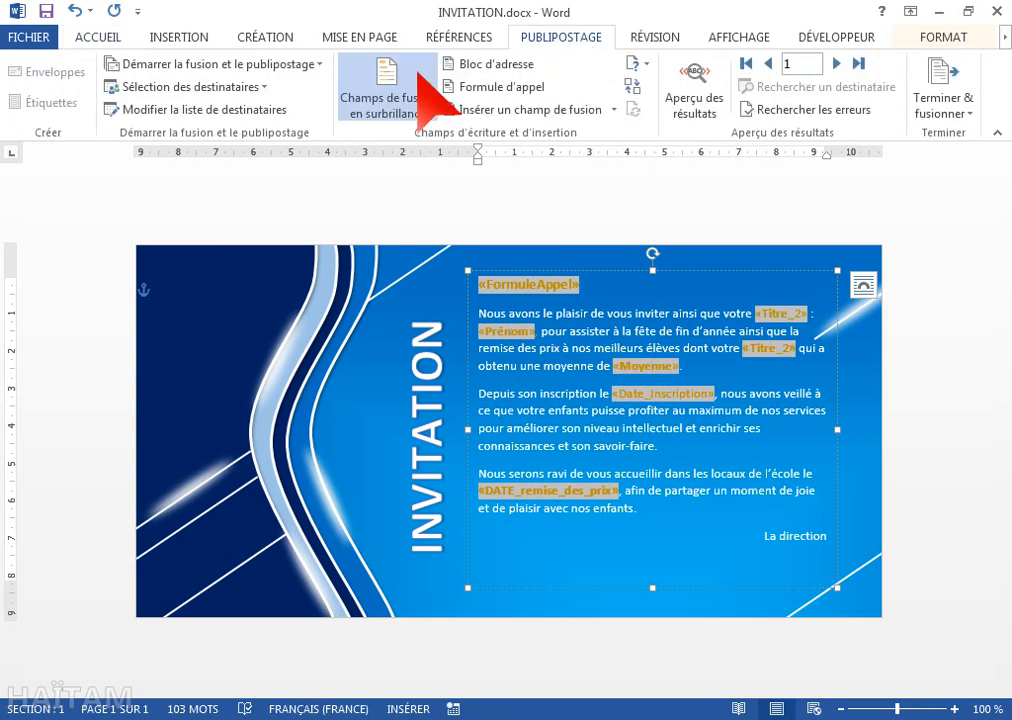
{"action": "left_click", "coordinate": [420, 73]}
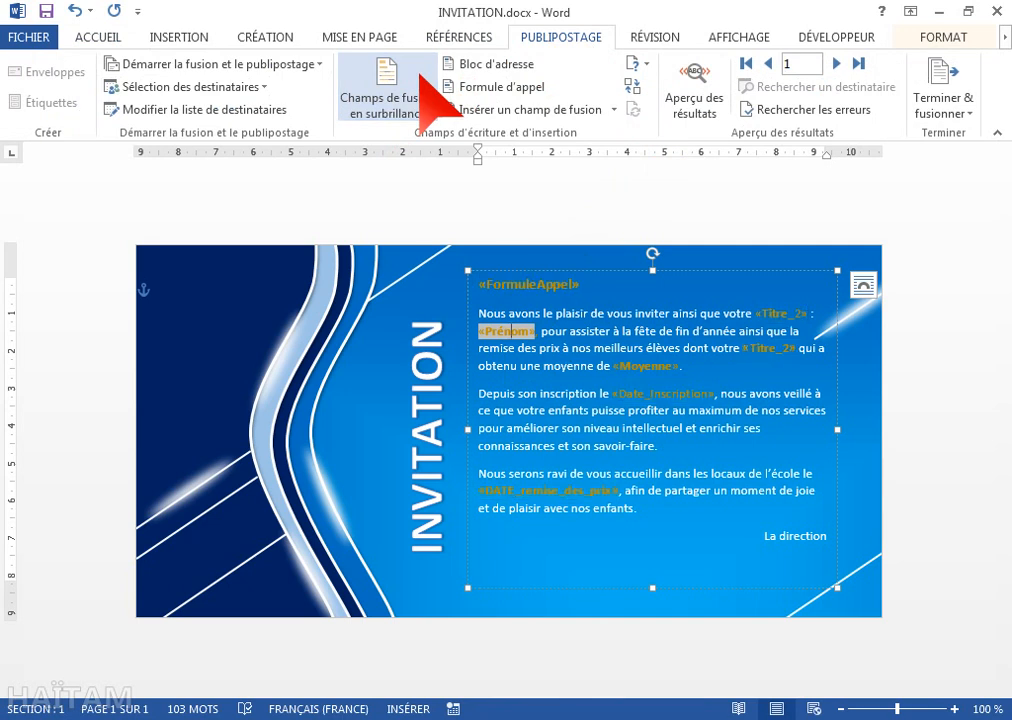
{"action": "left_click", "coordinate": [612, 292]}
{"action": "left_click_drag", "start_coordinate": [610, 293], "coordinate": [460, 278]}
{"action": "left_click", "coordinate": [122, 40]}
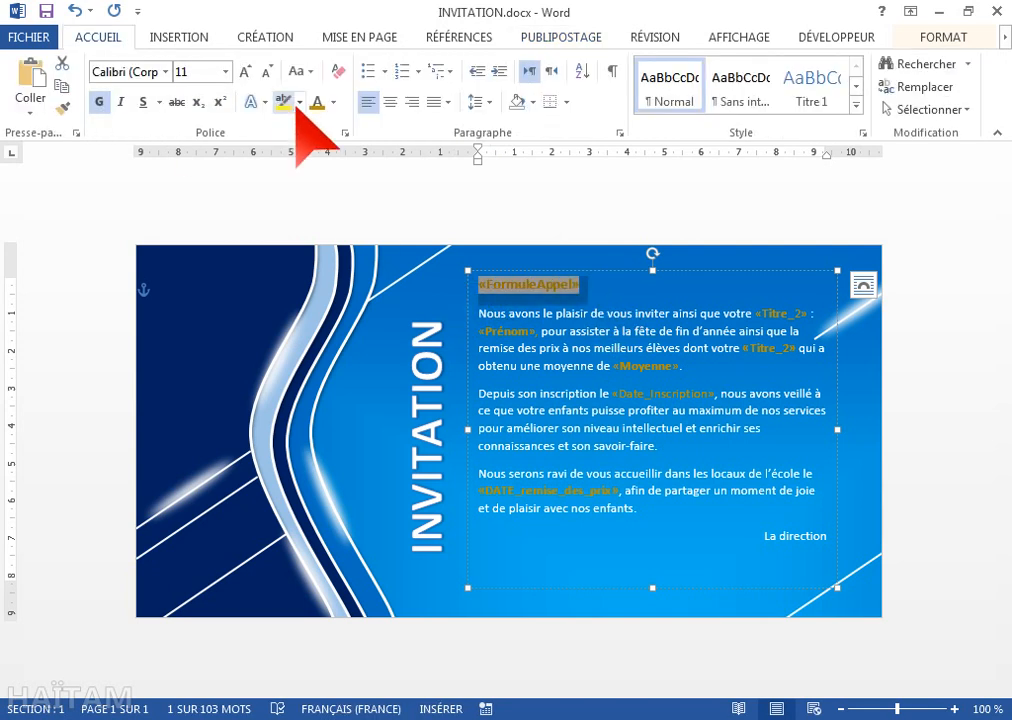
{"action": "left_click", "coordinate": [333, 102]}
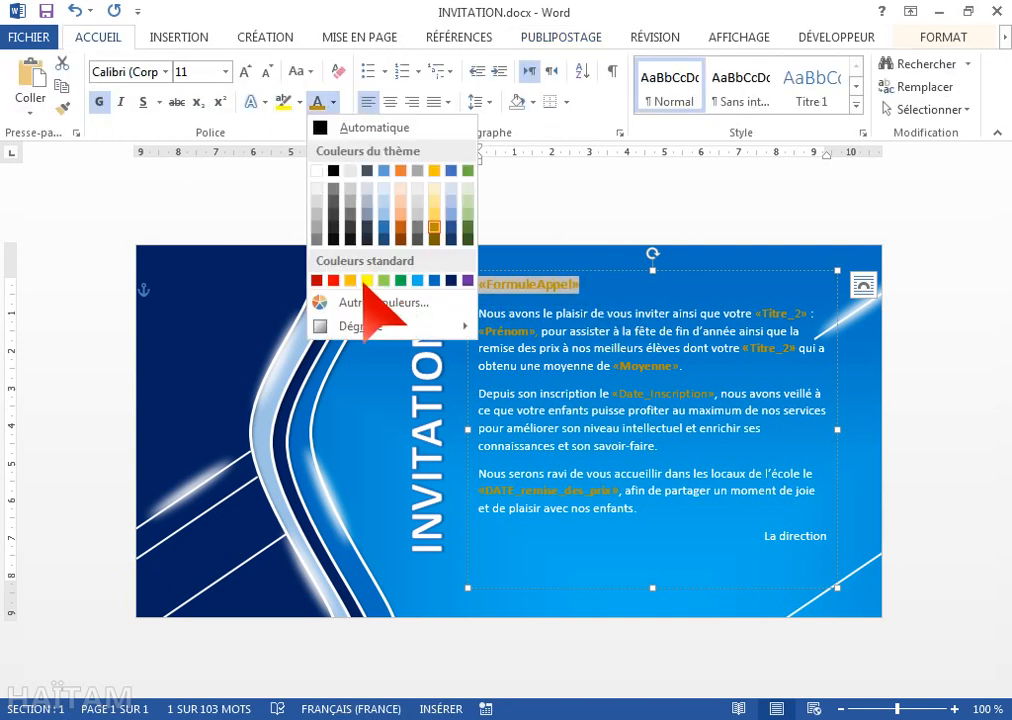
{"action": "left_click", "coordinate": [366, 281]}
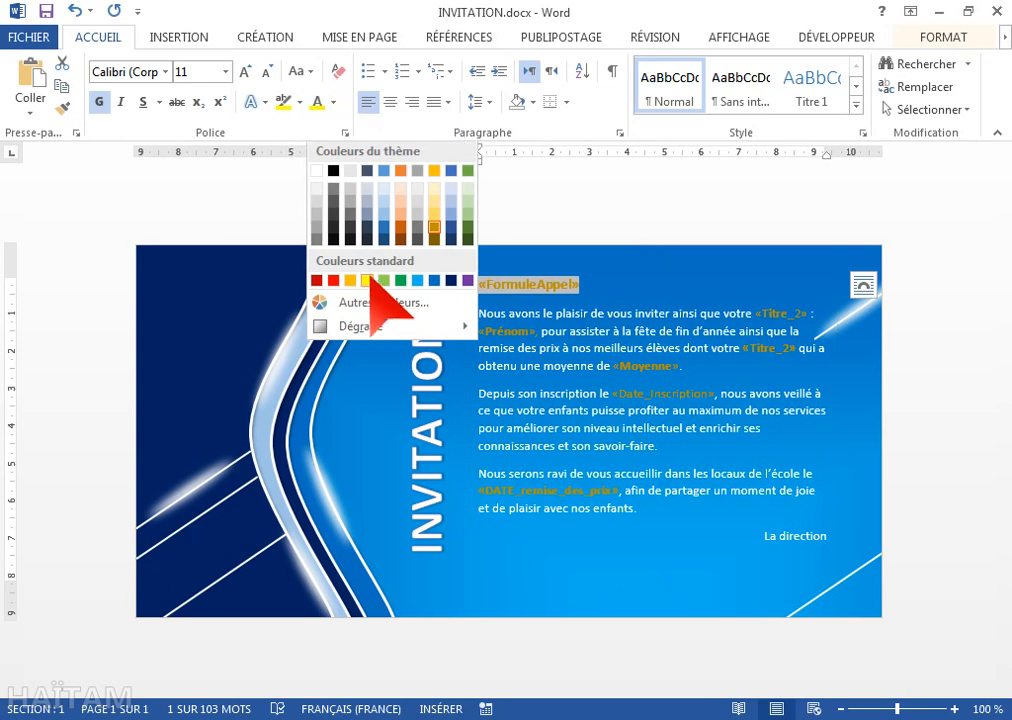
{"action": "left_click", "coordinate": [640, 268]}
- Apply the yellow font color to the first Titre_2 field, the Prénom field and the Moyenne field
{"action": "left_click", "coordinate": [798, 316]}
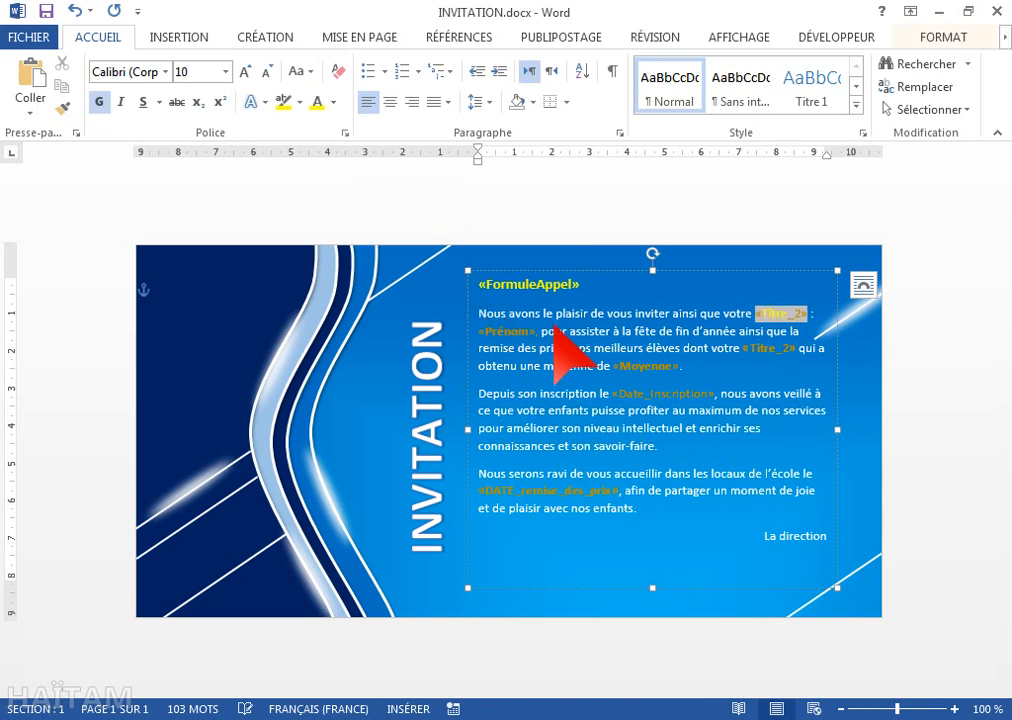
{"action": "double_click", "coordinate": [806, 316]}
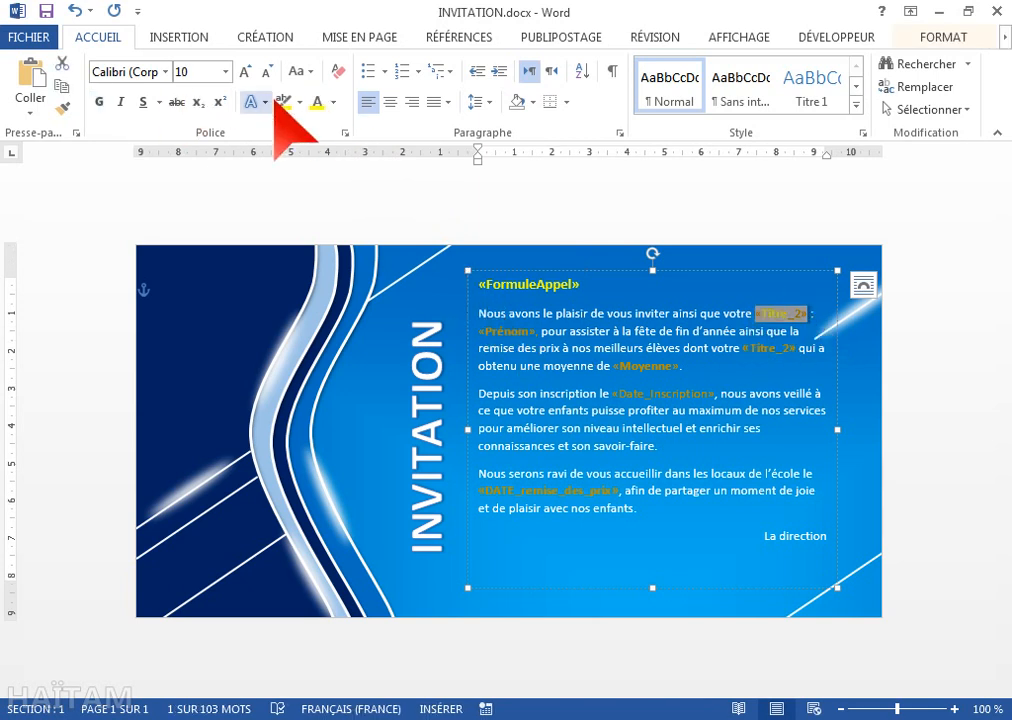
{"action": "double_click", "coordinate": [515, 331]}
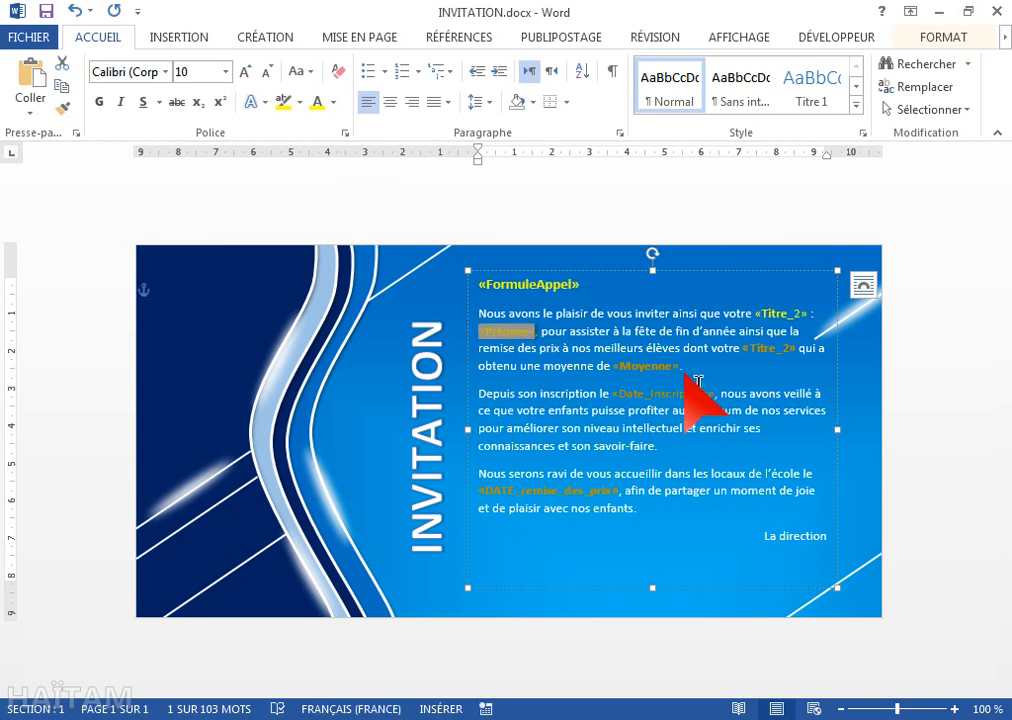
{"action": "double_click", "coordinate": [631, 368]}
{"action": "left_click", "coordinate": [316, 101]}
- Apply the yellow font color to the Date_Inscription and DATE_remise_des_prix fields and reapply it to the Moyenne field
{"action": "double_click", "coordinate": [630, 393]}
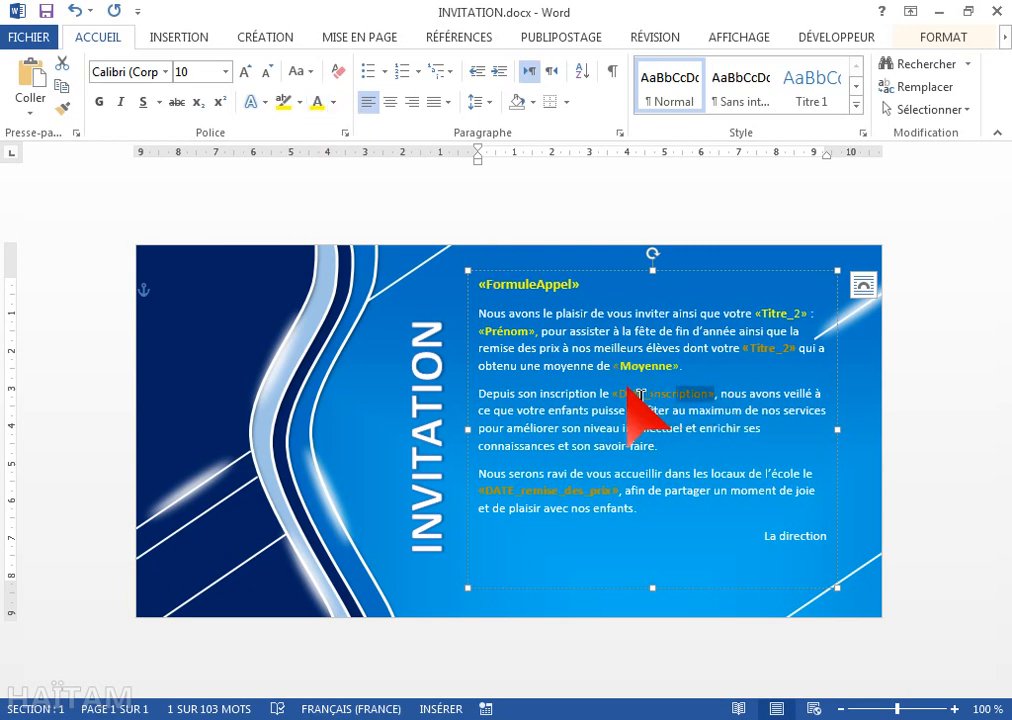
{"action": "left_click", "coordinate": [314, 102]}
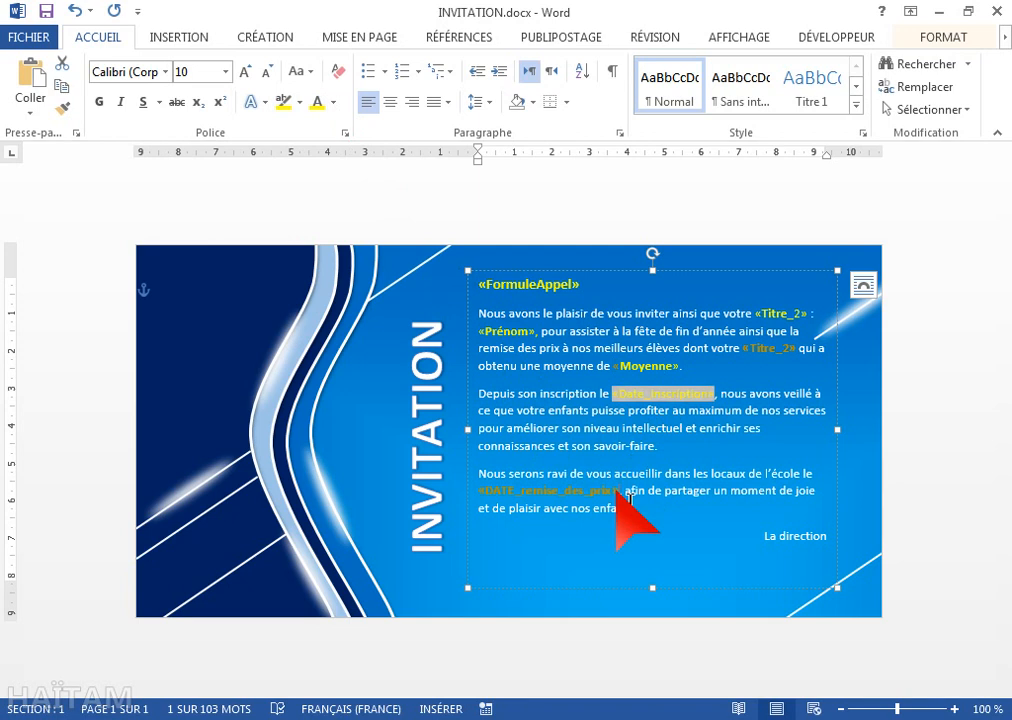
{"action": "double_click", "coordinate": [497, 494]}
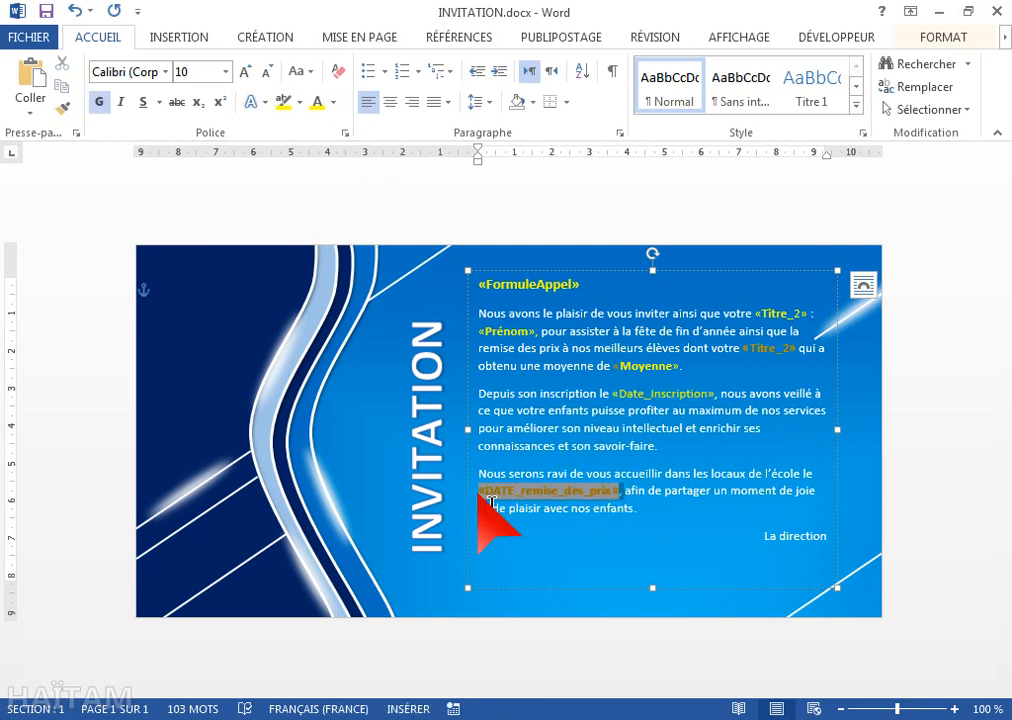
{"action": "double_click", "coordinate": [630, 366]}
{"action": "left_click", "coordinate": [317, 101]}
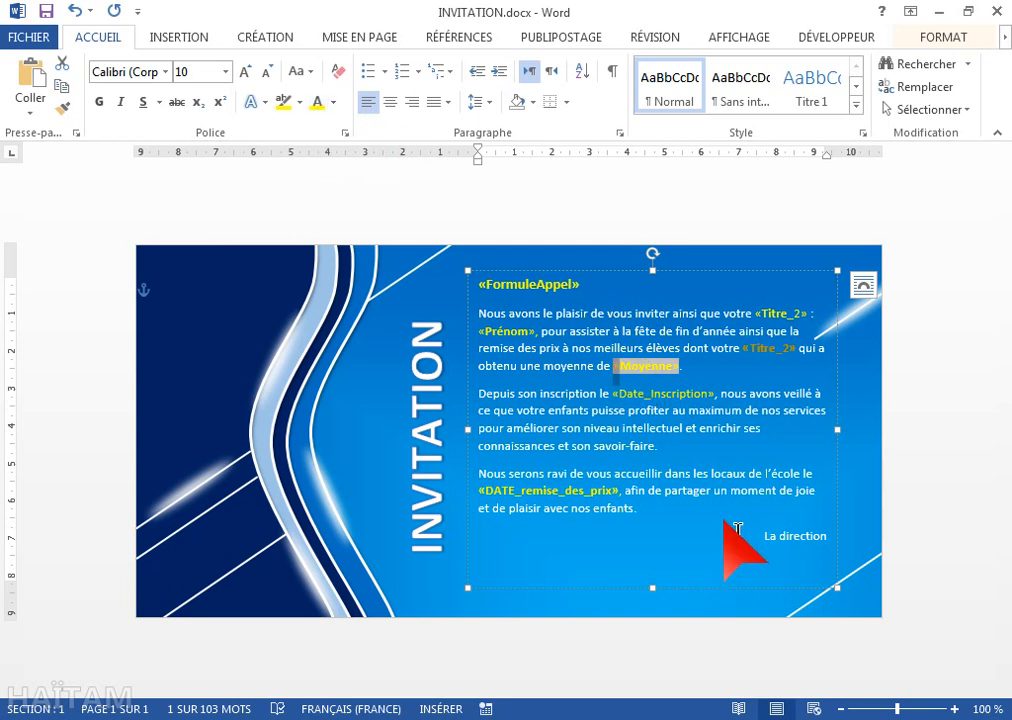
- Change the font color of the second Titre_2 field, before "qui a obtenu", to yellow
{"action": "left_click", "coordinate": [777, 357]}
{"action": "mouse_move", "coordinate": [757, 349]}
{"action": "left_mouse_down"}
{"action": "mouse_move", "coordinate": [820, 338]}
{"action": "mouse_move", "coordinate": [808, 348]}
{"action": "left_mouse_up"}
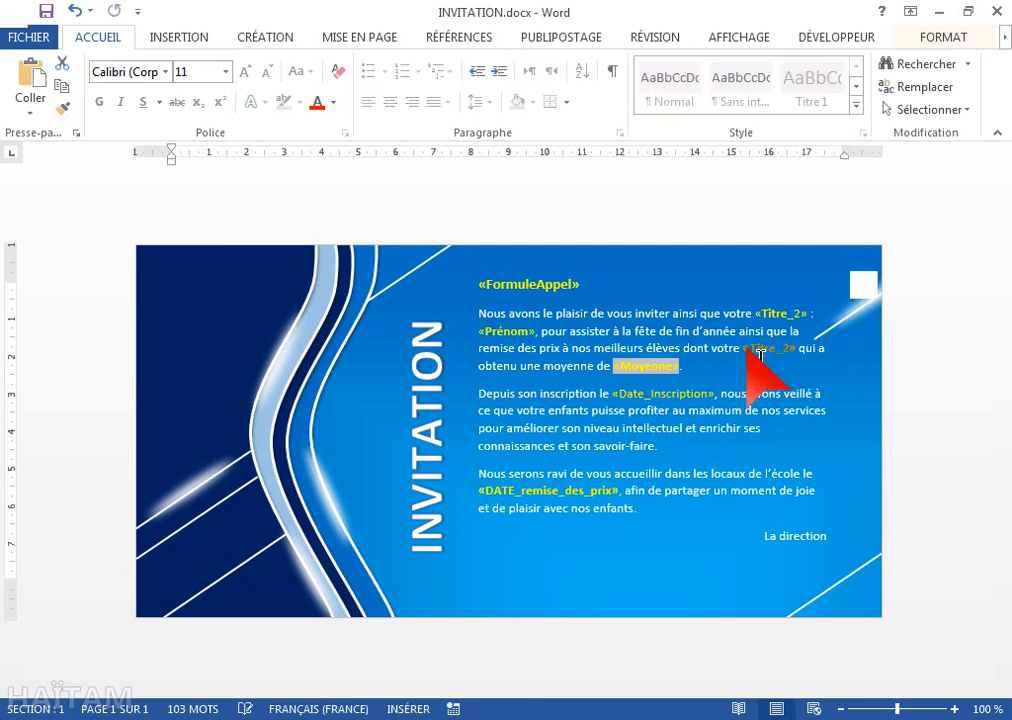
{"action": "left_click", "coordinate": [768, 350]}
{"action": "double_click", "coordinate": [788, 349]}
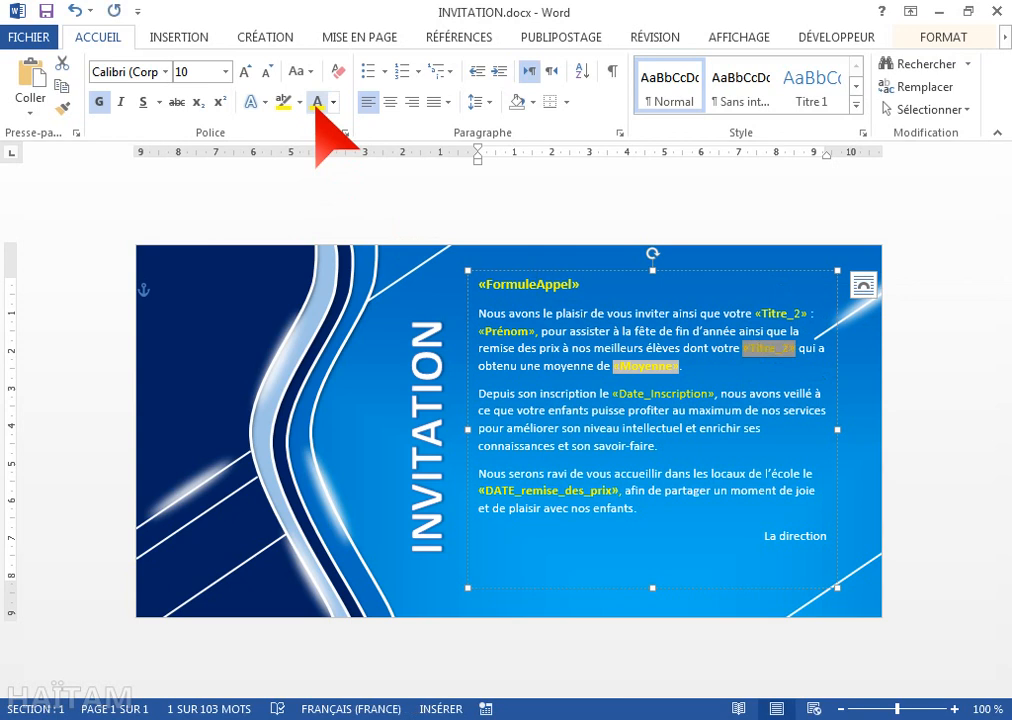
{"action": "left_click", "coordinate": [688, 367]}
- Preview the merge results and make the average value in the first paragraph yellow and bold
{"action": "left_click", "coordinate": [560, 37]}
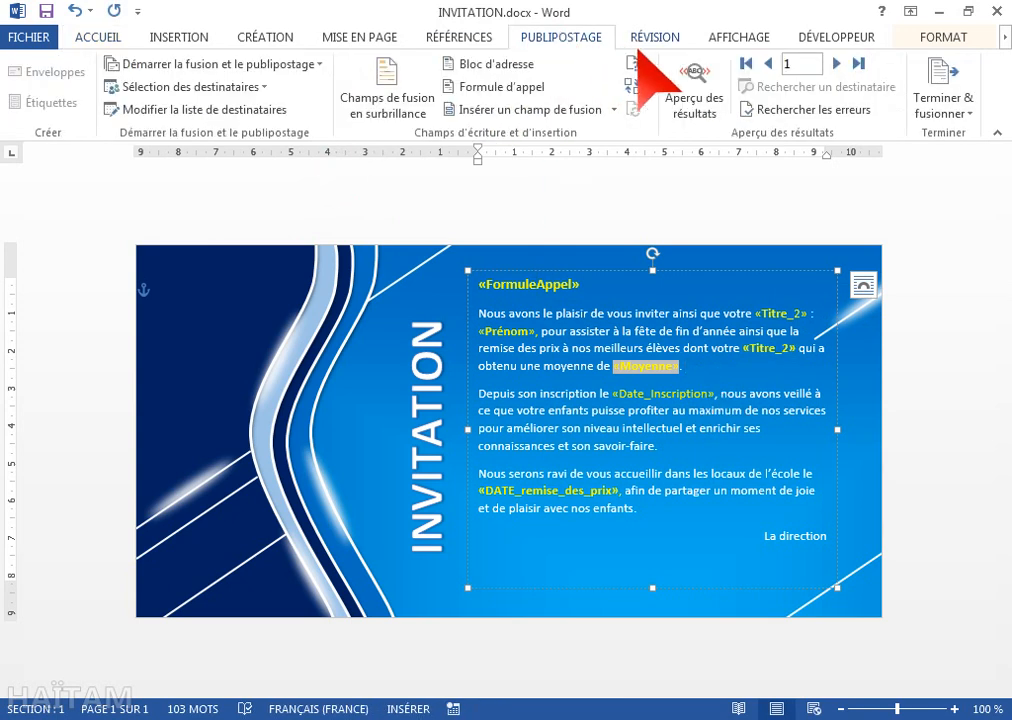
{"action": "left_click", "coordinate": [699, 84]}
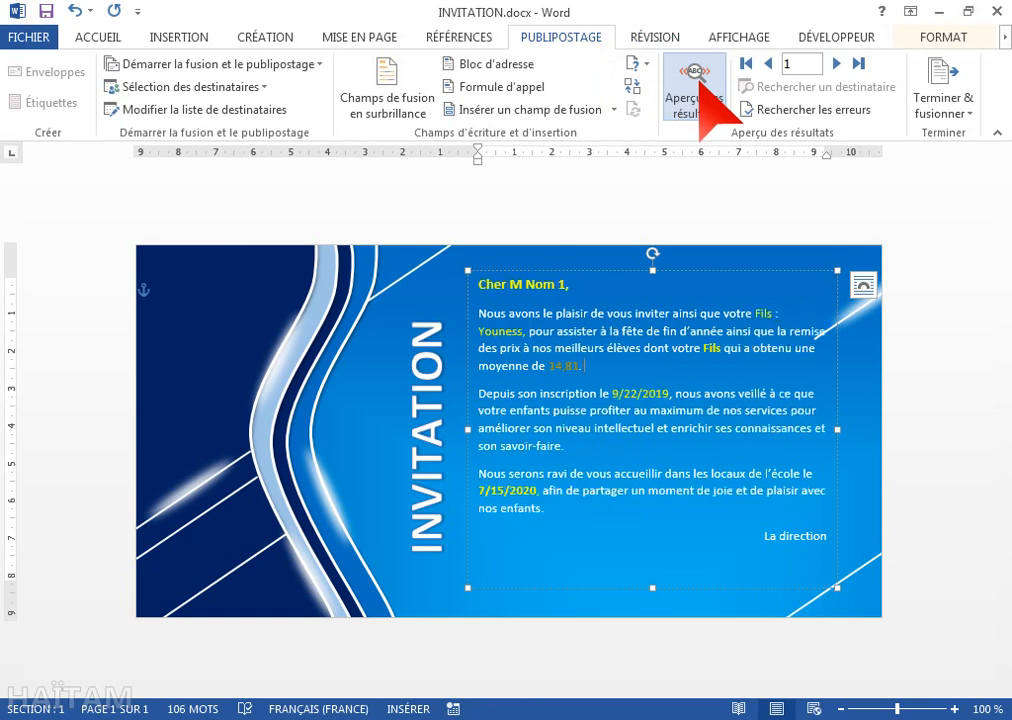
{"action": "left_click", "coordinate": [562, 369]}
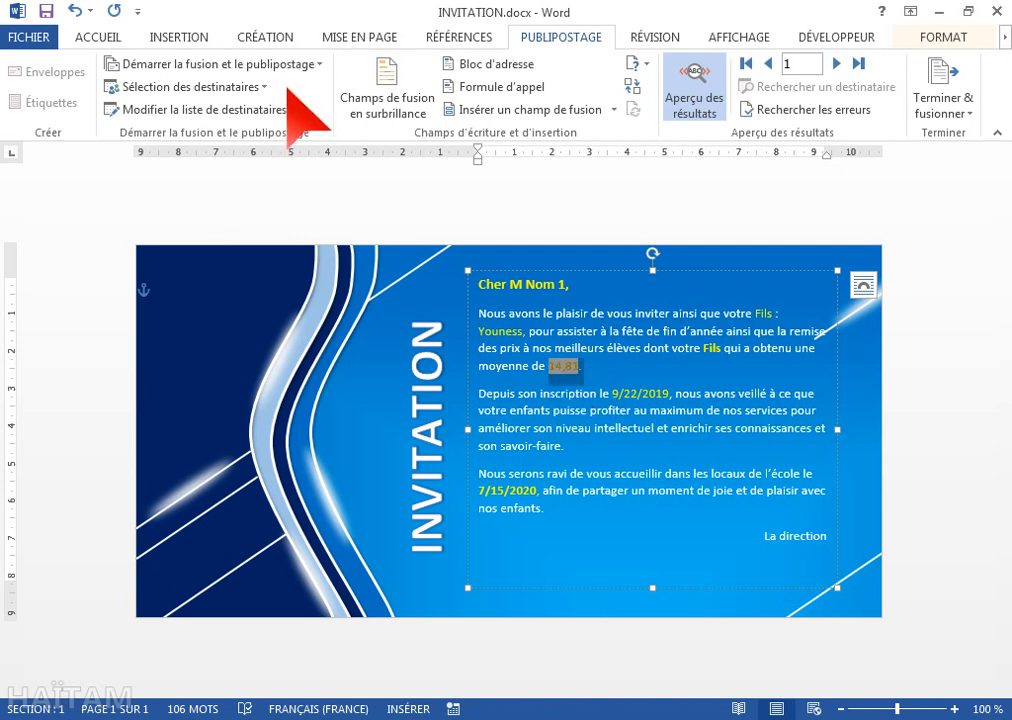
{"action": "left_click", "coordinate": [105, 37]}
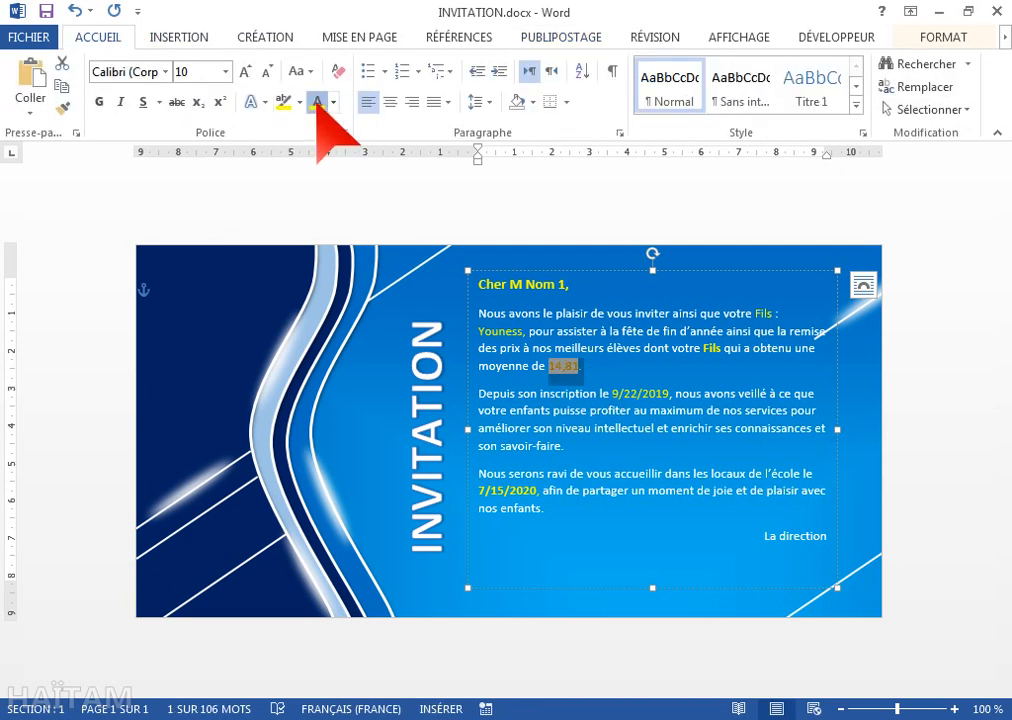
{"action": "left_click", "coordinate": [99, 102]}
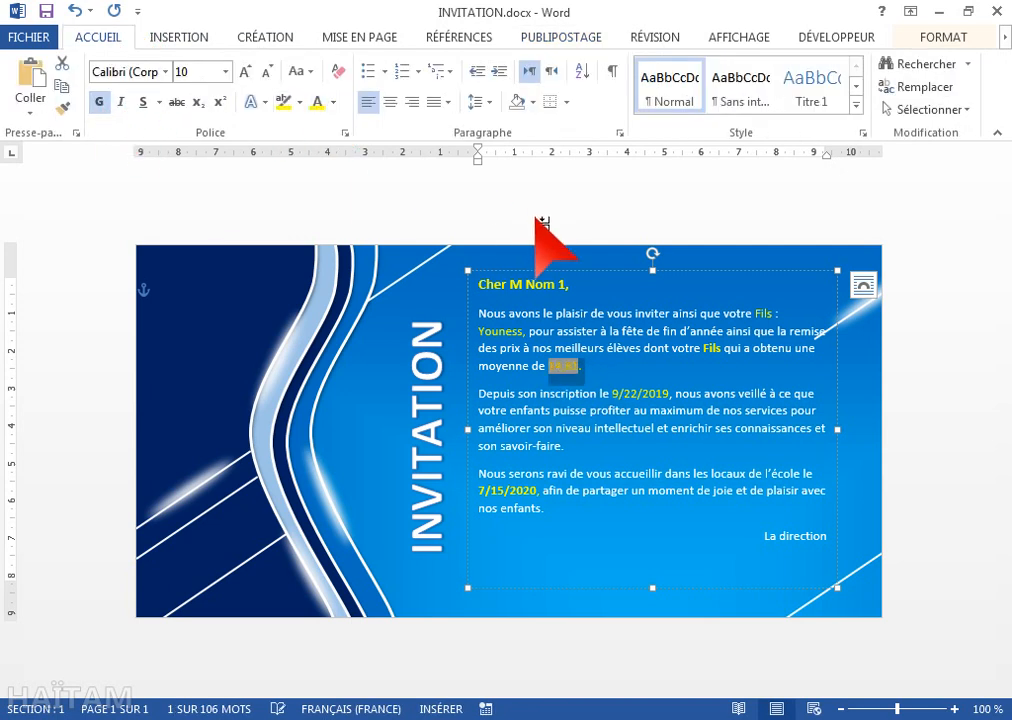
- Make the Prénom field and the first Titre_2 field, after "ainsi que votre", bold
{"action": "left_click", "coordinate": [490, 332]}
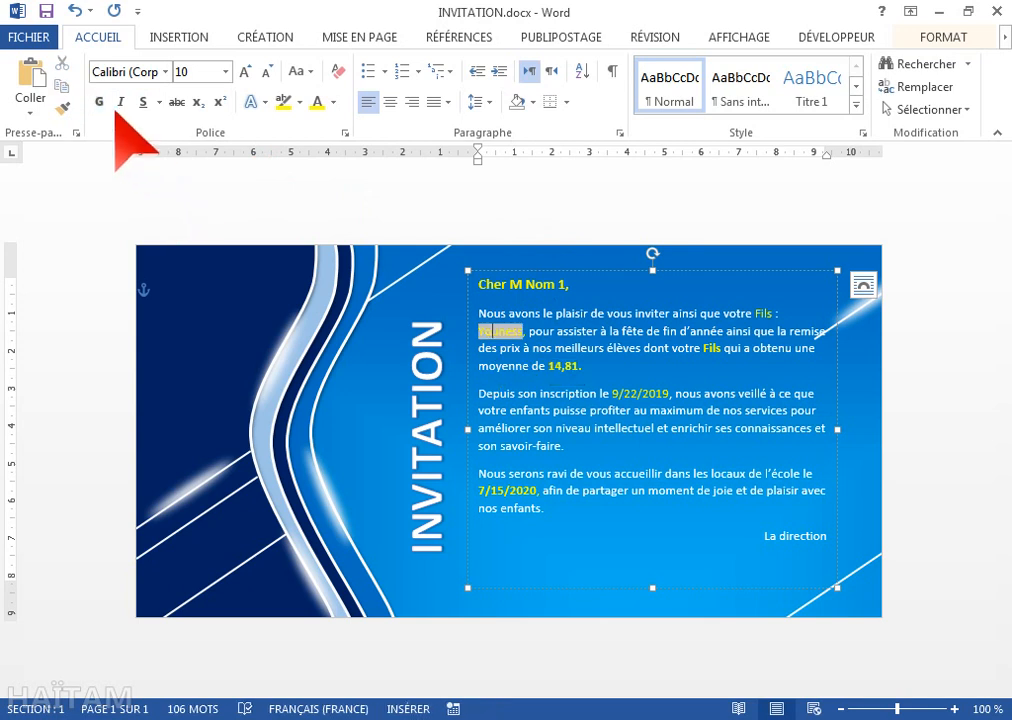
{"action": "left_click", "coordinate": [640, 395]}
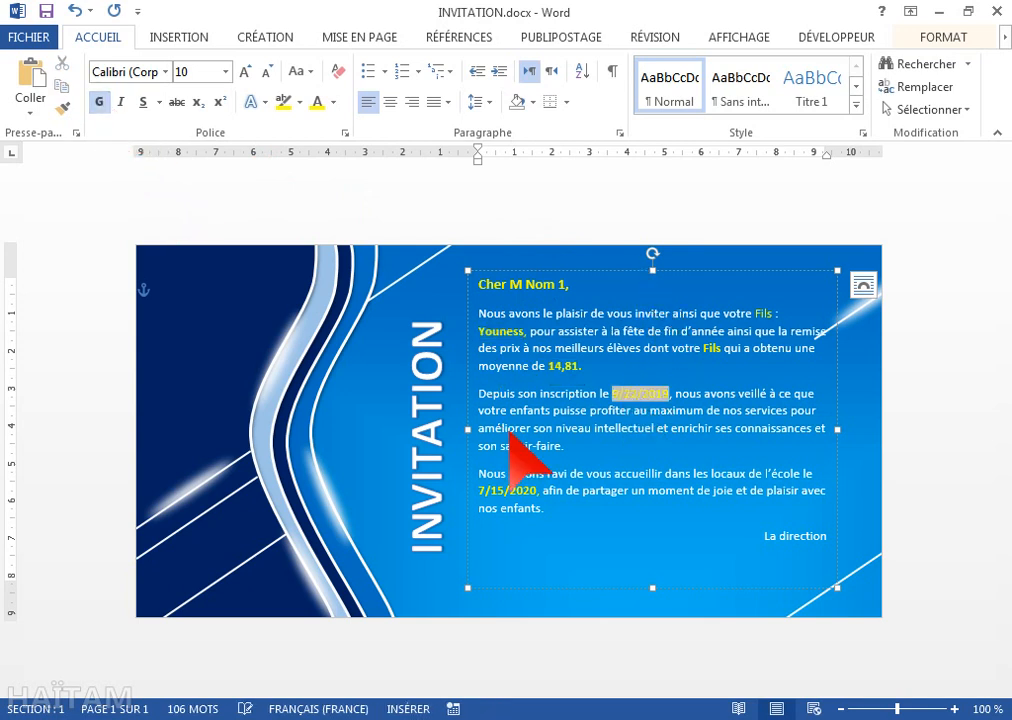
{"action": "left_click", "coordinate": [518, 490]}
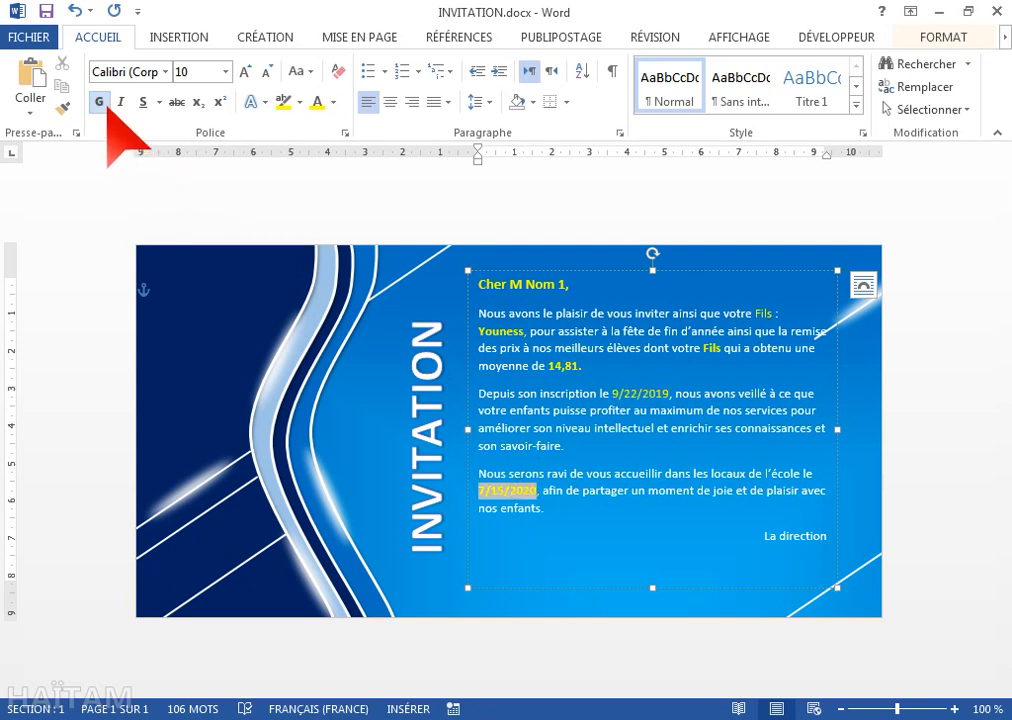
{"action": "left_click_drag", "start_coordinate": [812, 556], "coordinate": [666, 518]}
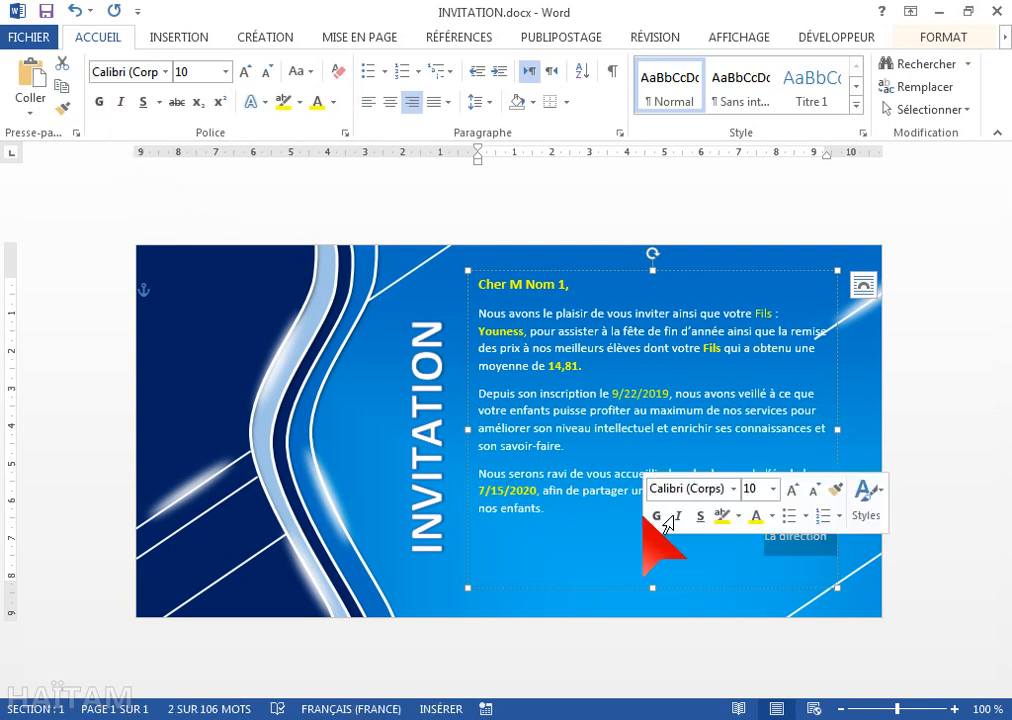
{"action": "left_click", "coordinate": [765, 268]}
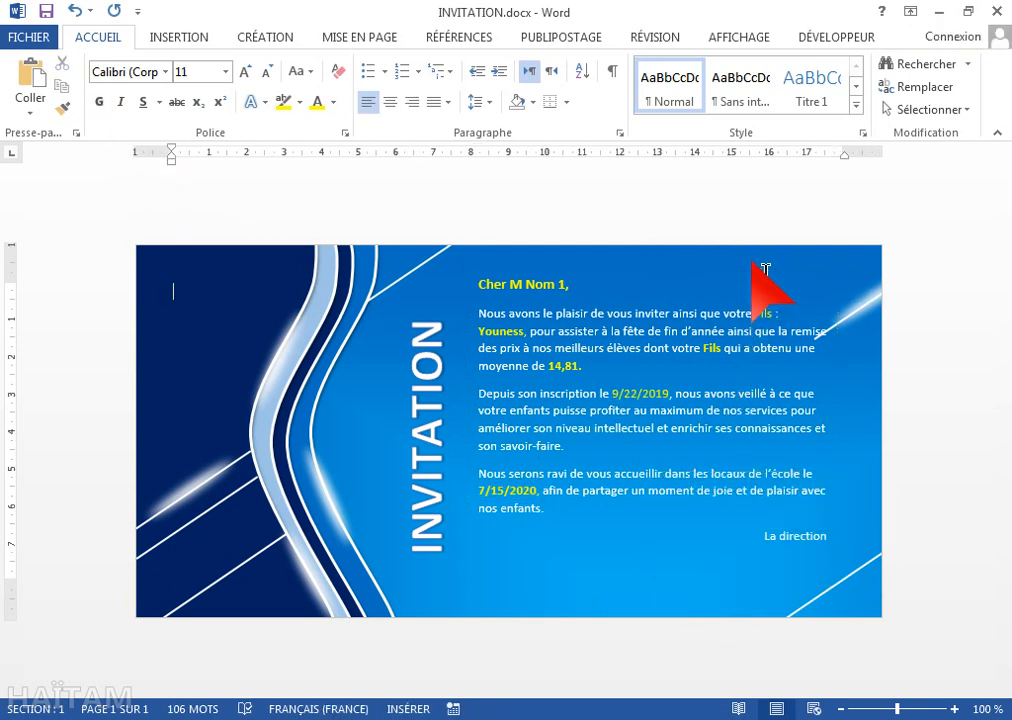
{"action": "left_click", "coordinate": [776, 316]}
{"action": "double_click", "coordinate": [768, 318]}
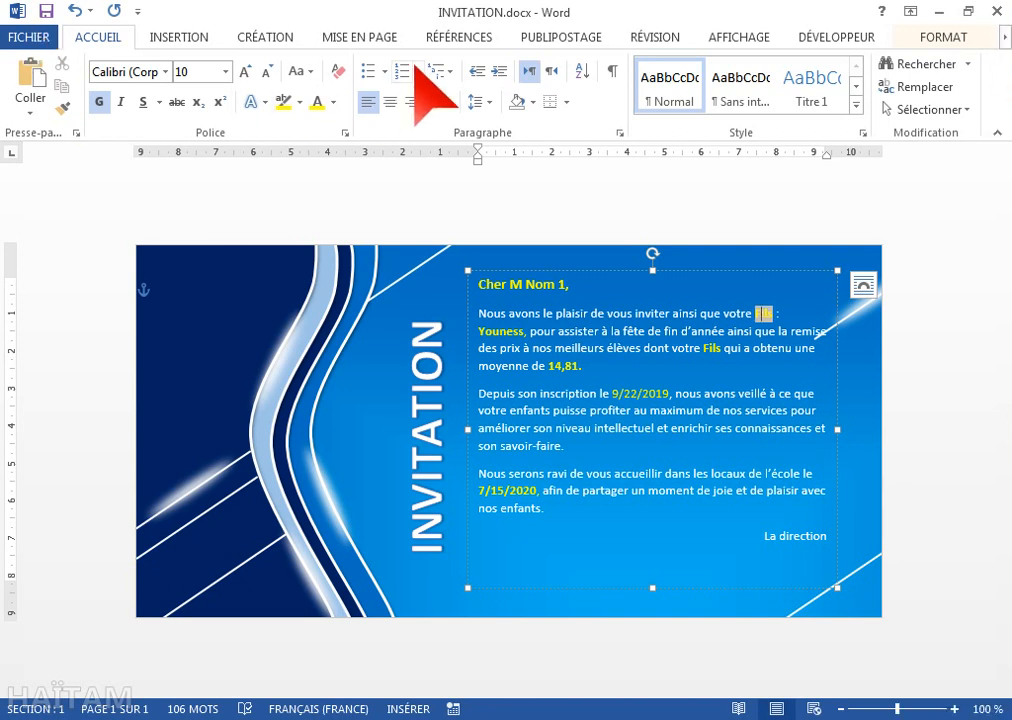
- Preview the merged invitation for records 2 and 3
{"action": "left_click", "coordinate": [565, 38]}
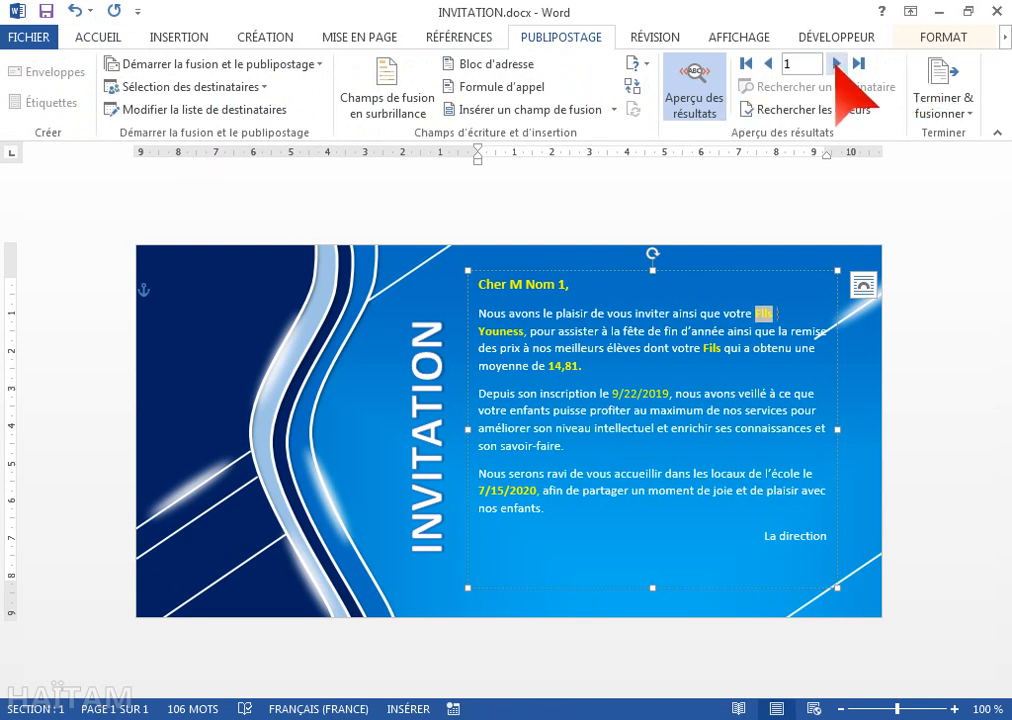
{"action": "left_click", "coordinate": [836, 63]}
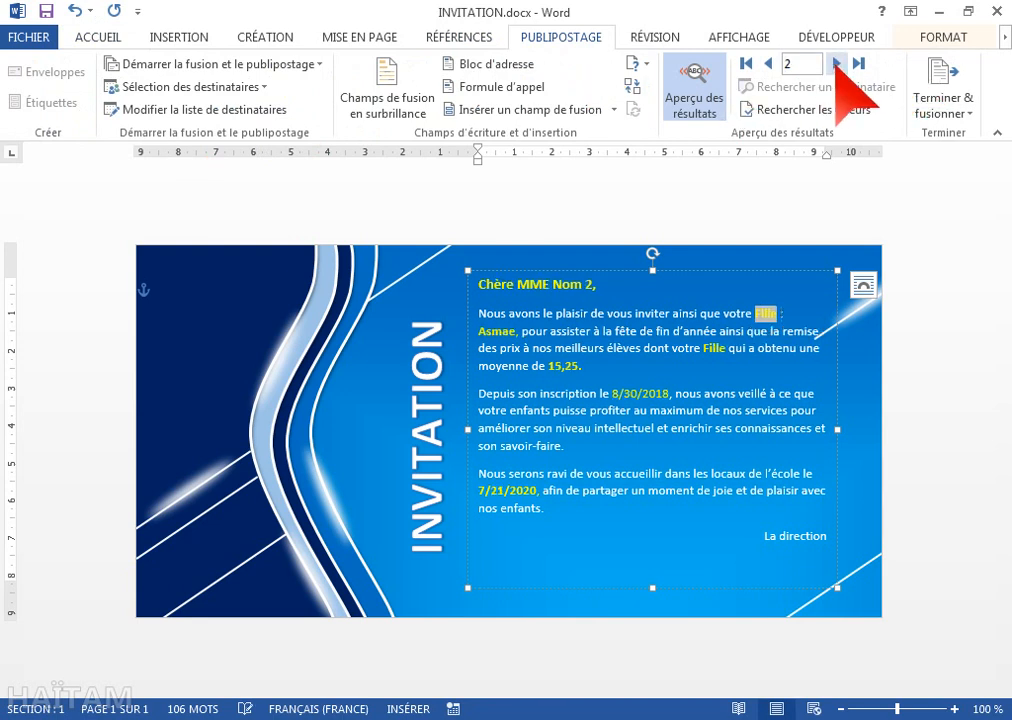
{"action": "left_click", "coordinate": [836, 63]}
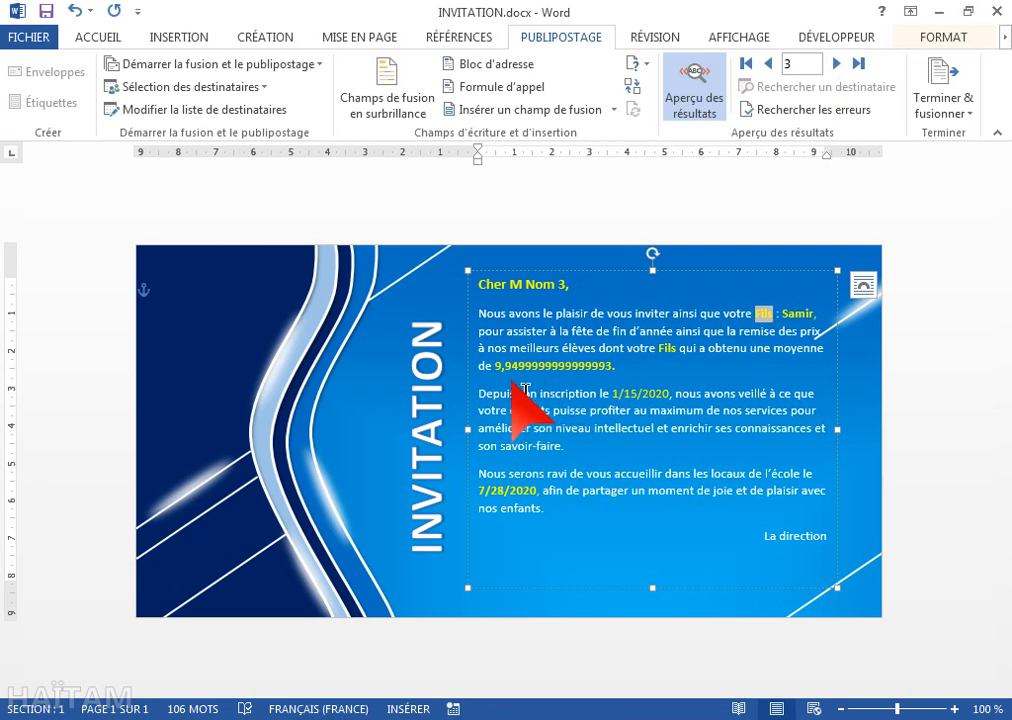
- Show the field code of Date_Inscription and add the date format switch \@ "dddd dd MMMM yyyy" to it
{"action": "left_click", "coordinate": [648, 400]}
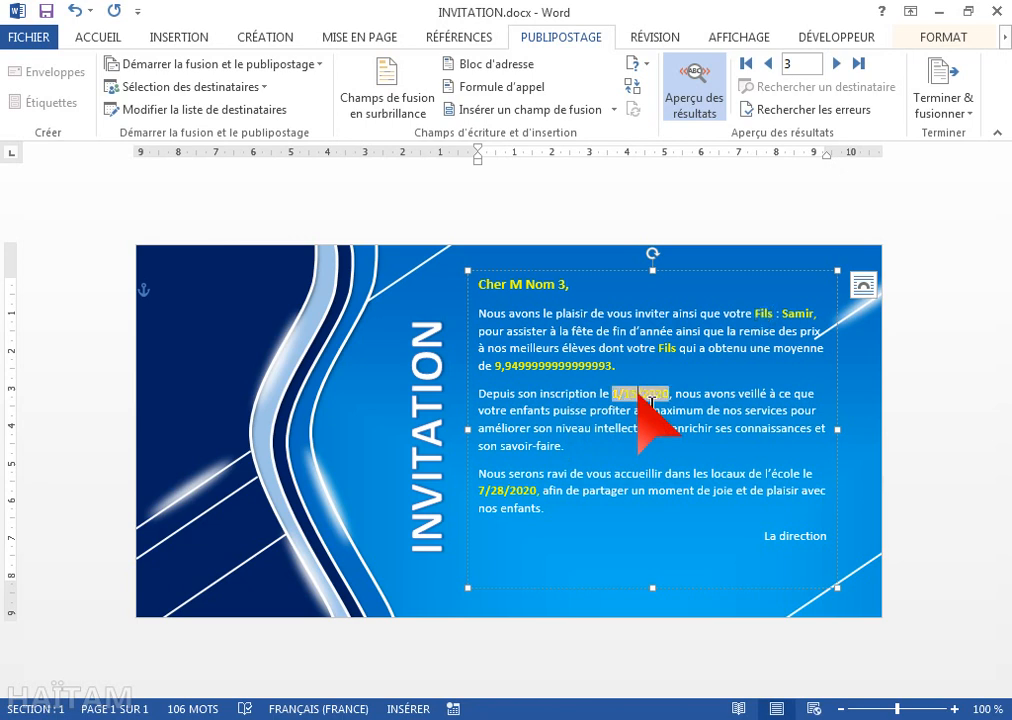
{"action": "right_click", "coordinate": [642, 396]}
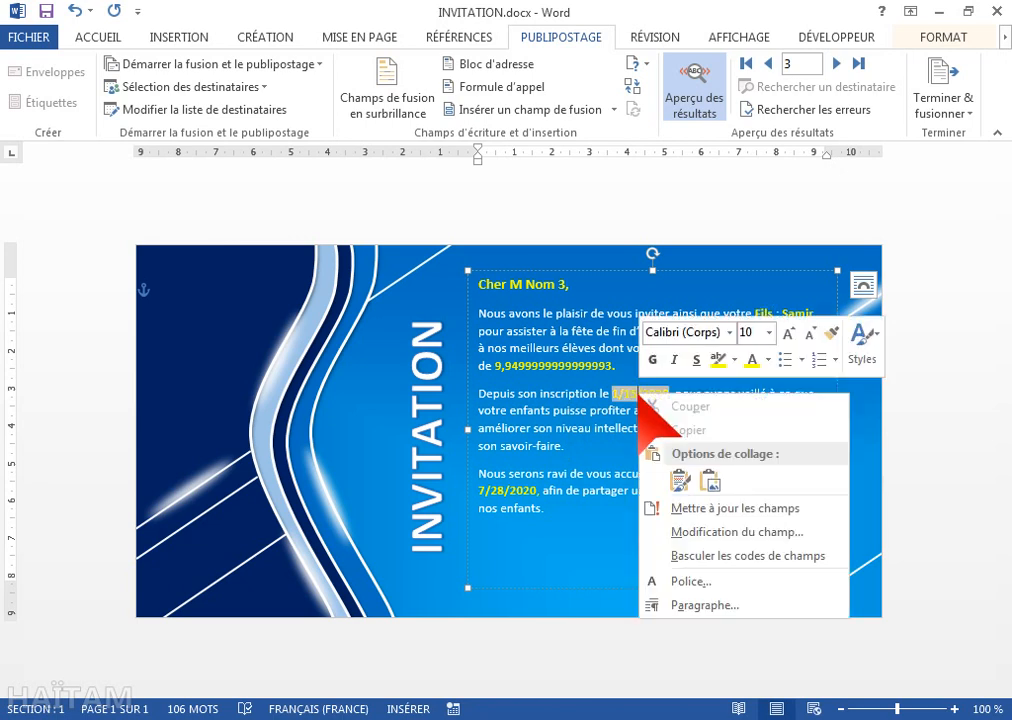
{"action": "left_click", "coordinate": [690, 556]}
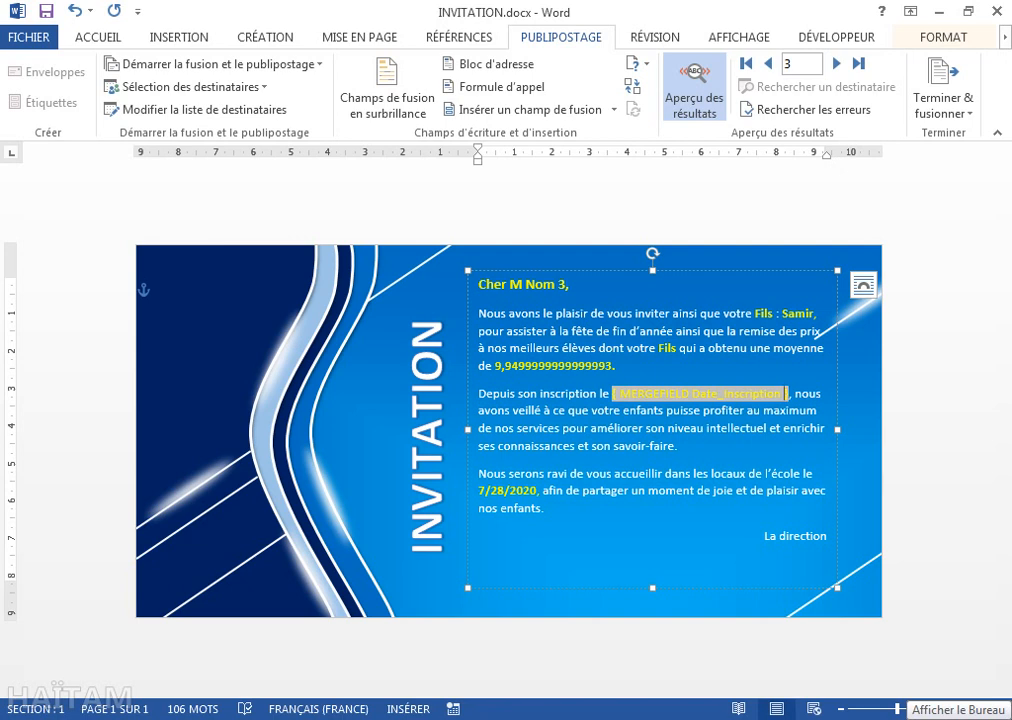
{"action": "type", "text": "\\"}
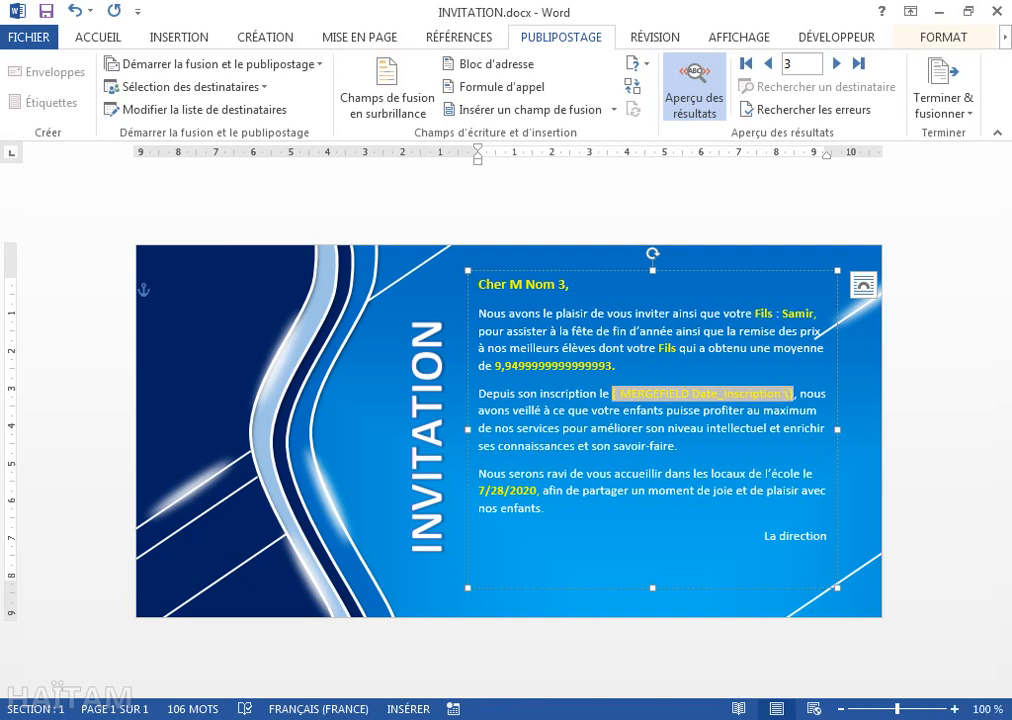
{"action": "type", "text": "@"}
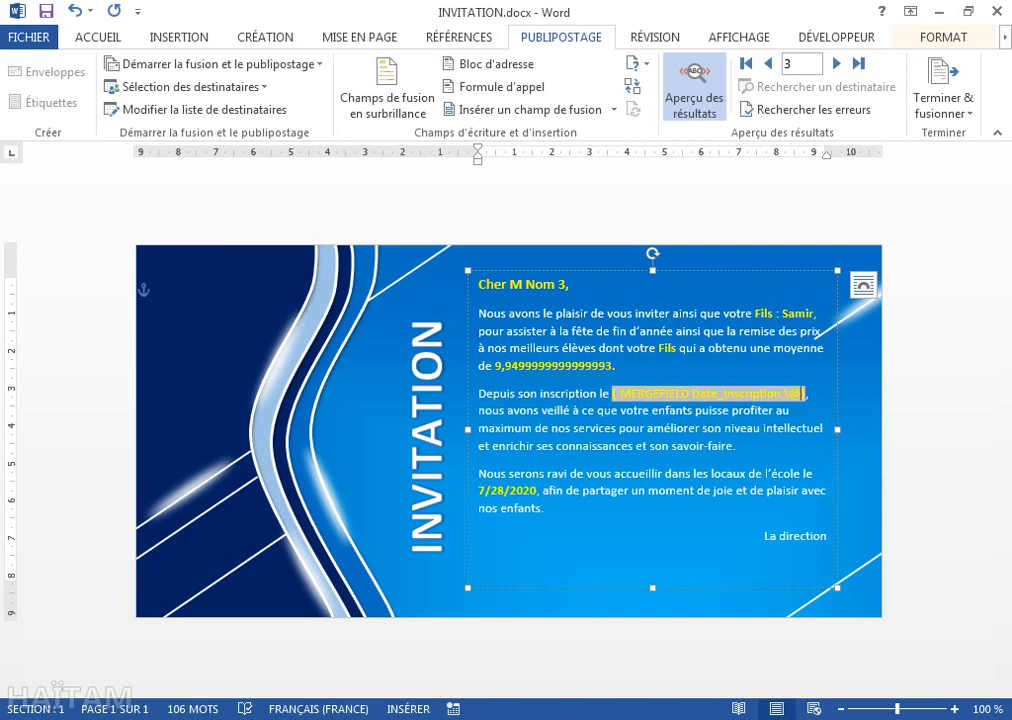
{"action": "type", "text": " \""}
{"action": "key", "text": "BackSpace"}
{"action": "type", "text": "\"ddd"}
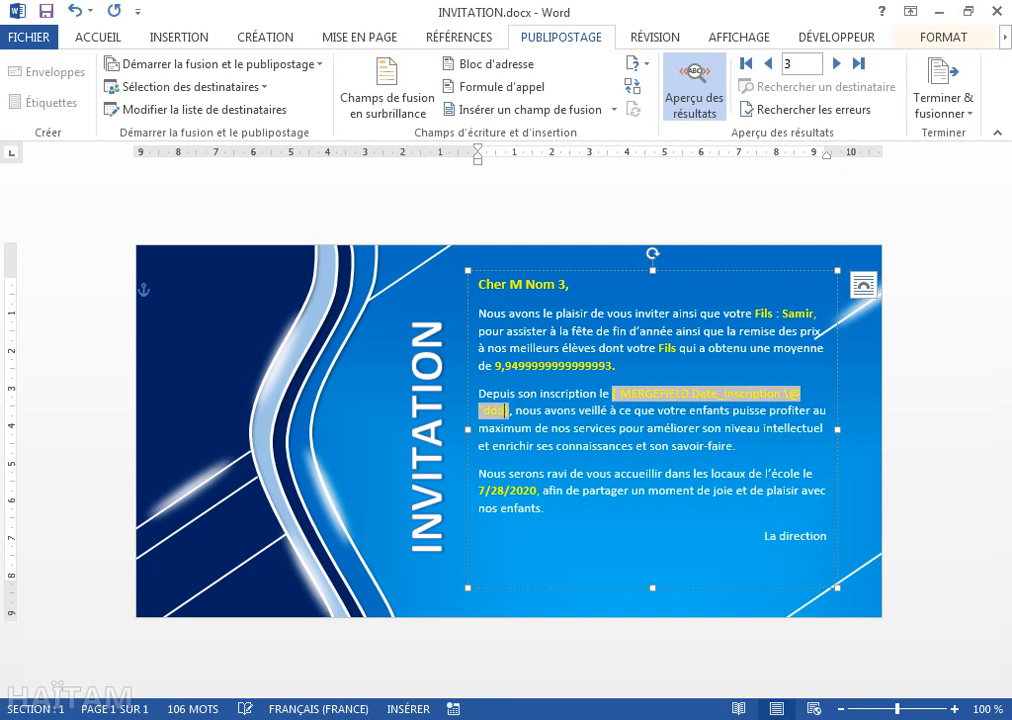
{"action": "type", "text": "d d"}
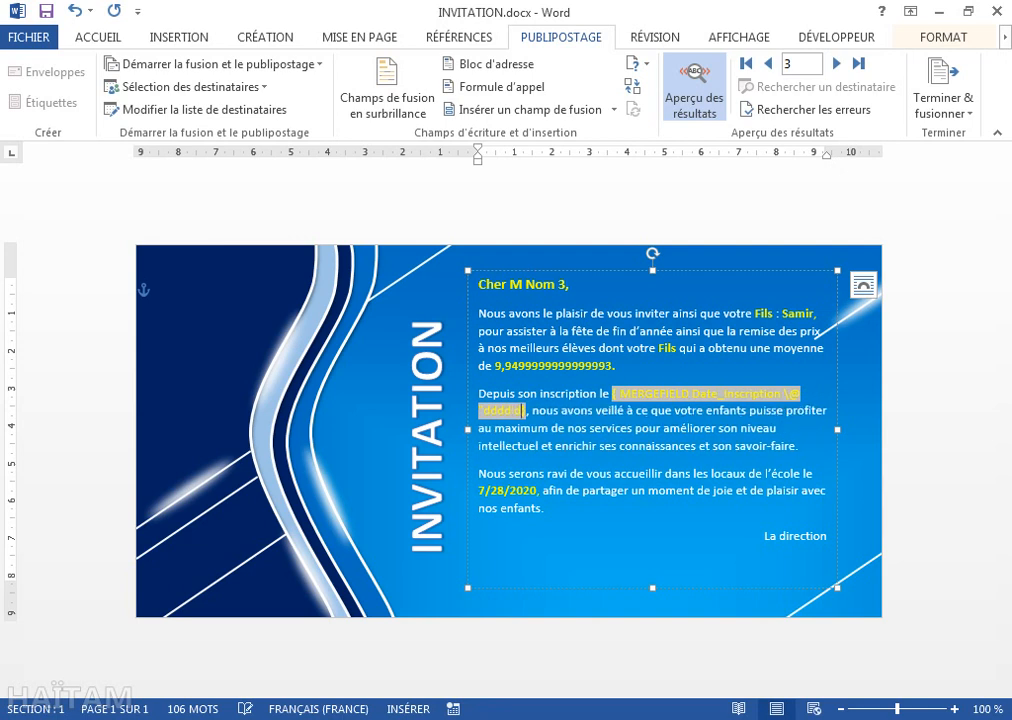
{"action": "type", "text": "d MMMM"}
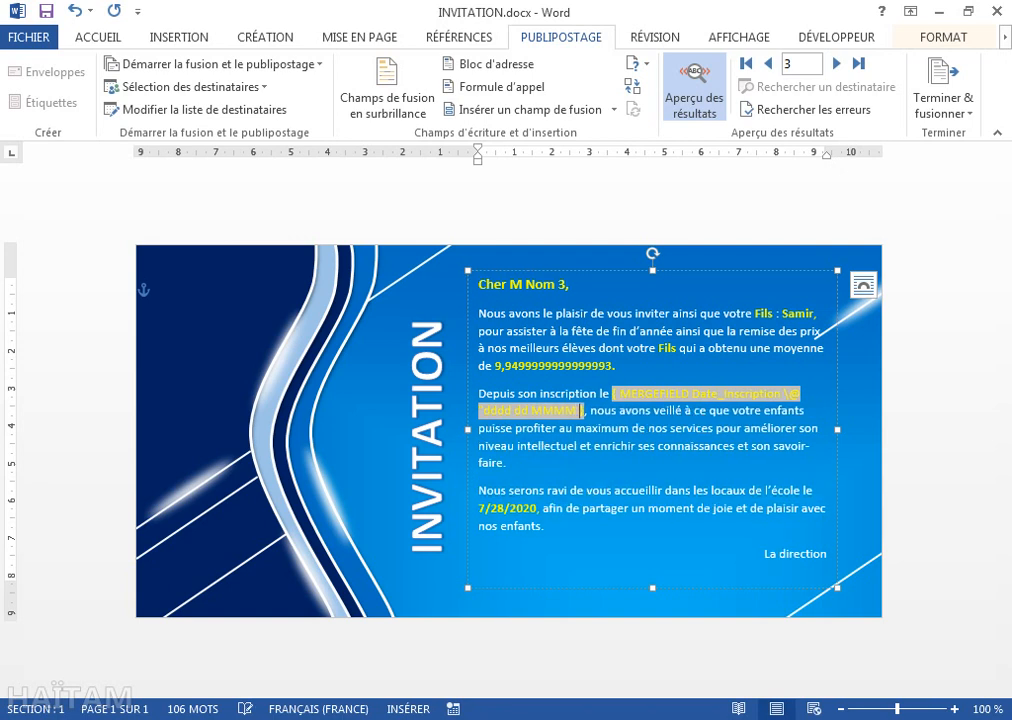
{"action": "type", "text": " yy"}
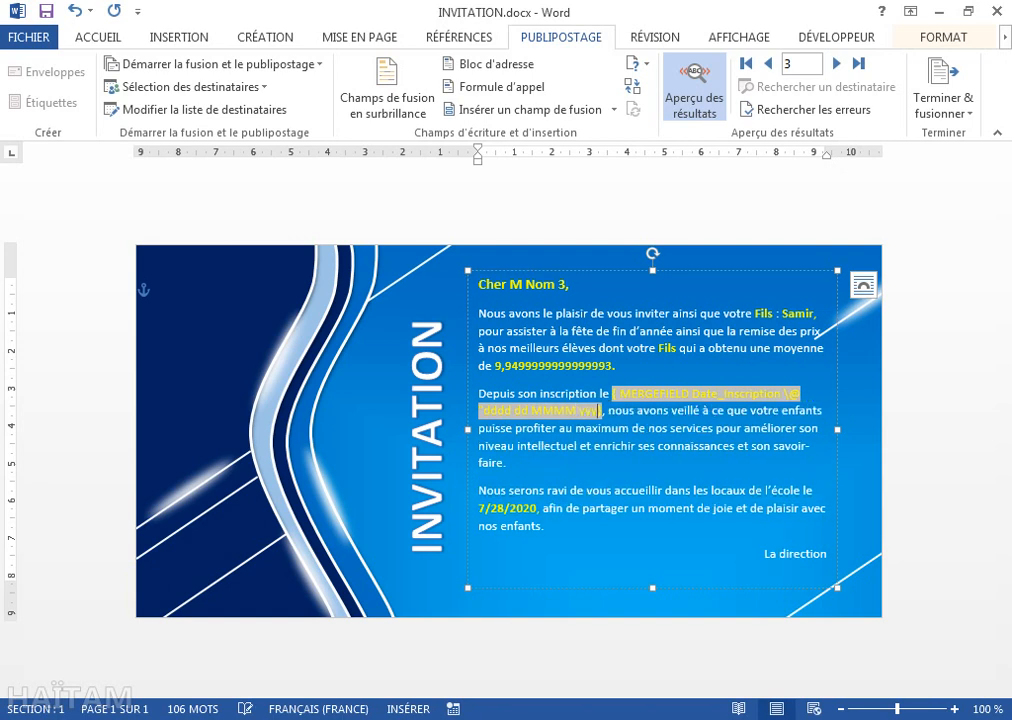
{"action": "type", "text": "yy\""}
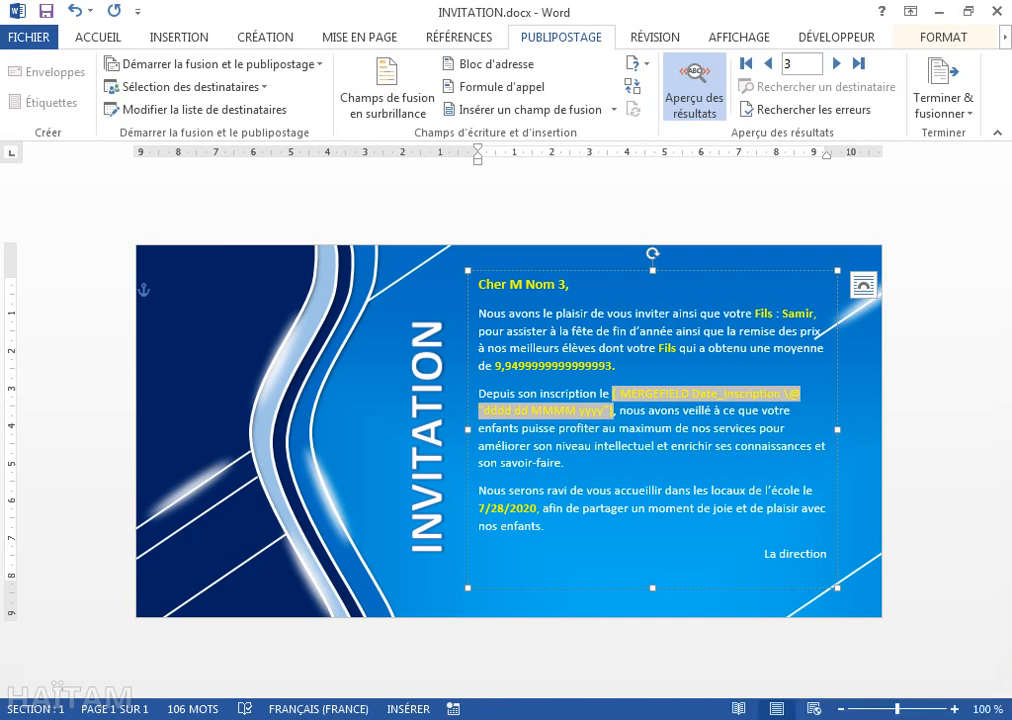
- Show the field code of DATE_remise_des_prix and add the date format switch \@ "dddd dd MMMM yyyy" to it
{"action": "right_click", "coordinate": [527, 514]}
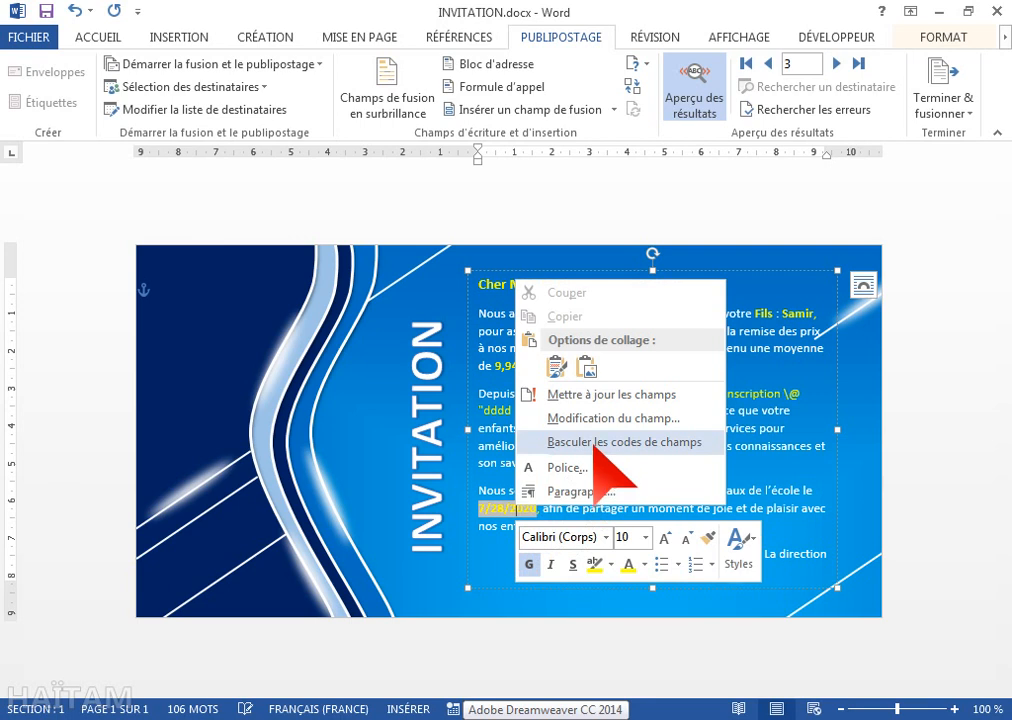
{"action": "left_click", "coordinate": [594, 445]}
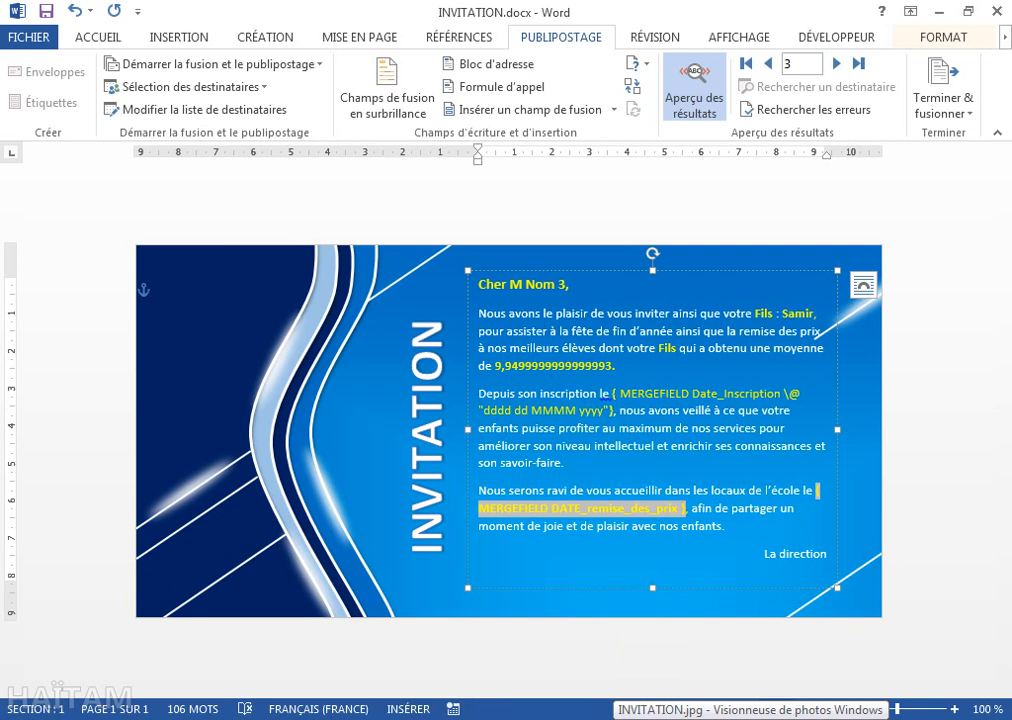
{"action": "type", "text": "\\ "}
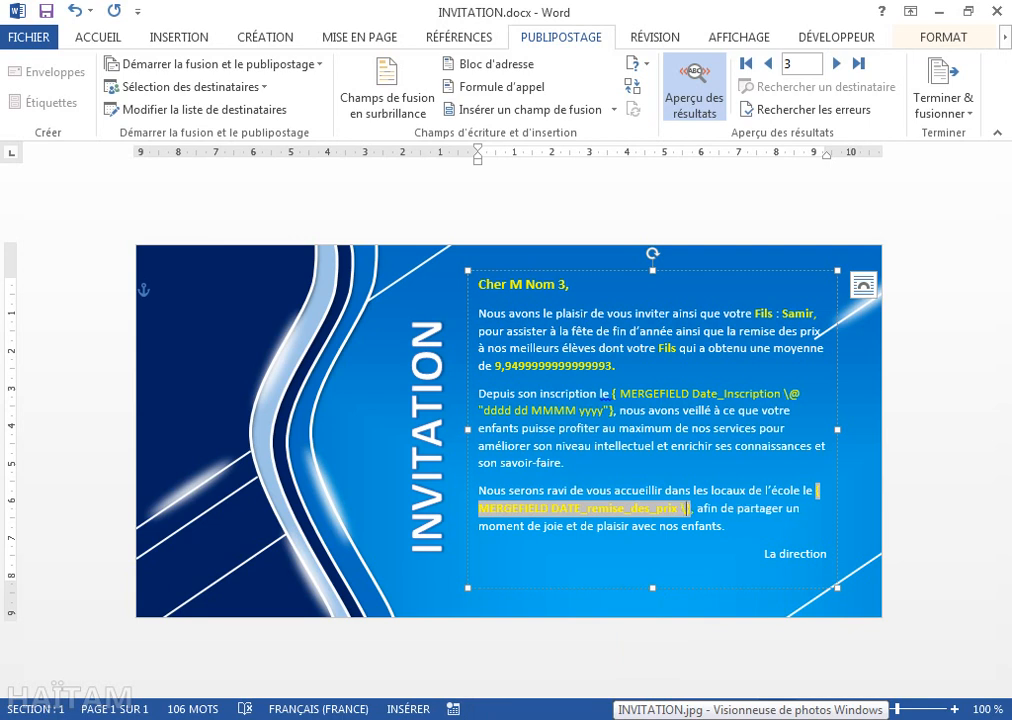
{"action": "type", "text": "@"}
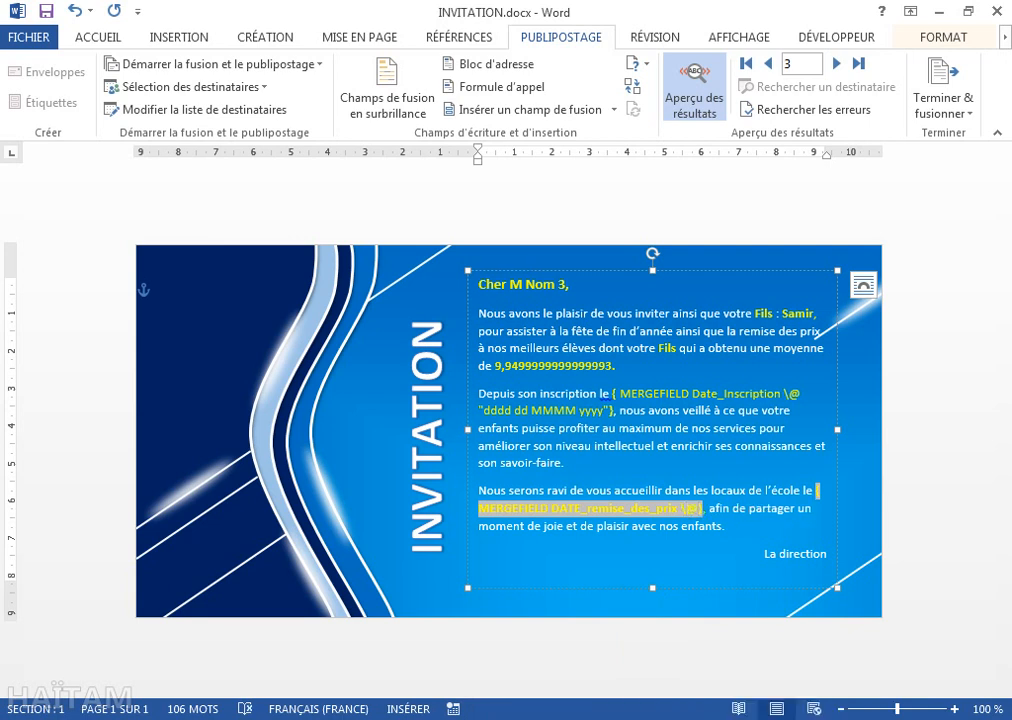
{"action": "type", "text": " d"}
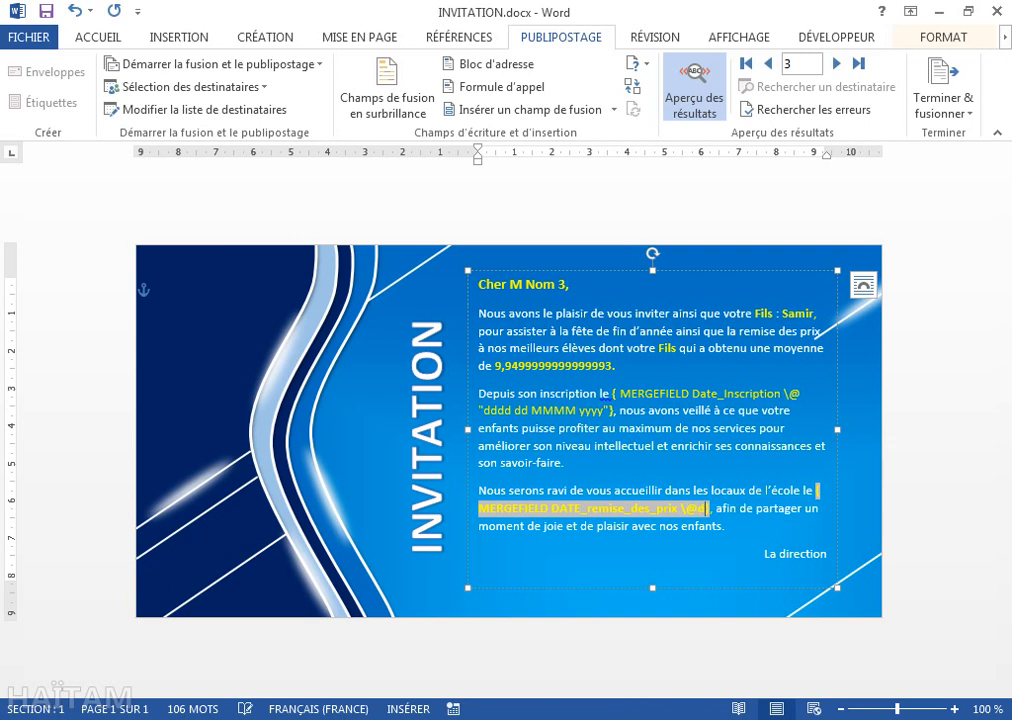
{"action": "type", "text": "ddd"}
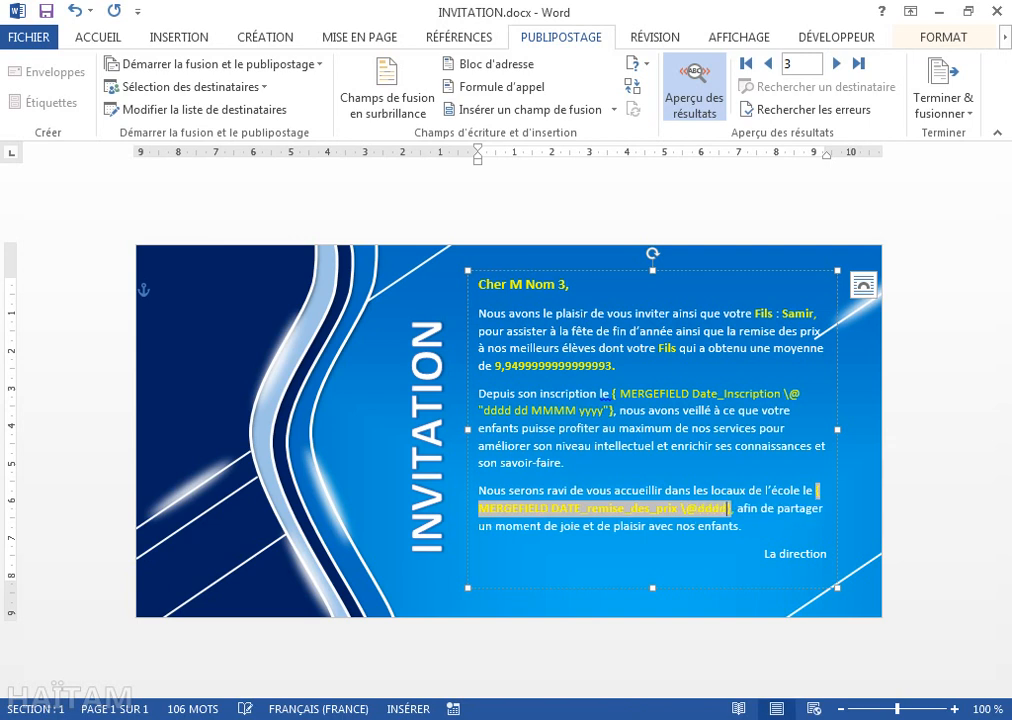
{"action": "key", "text": "BackSpace"}
{"action": "key", "text": "BackSpace"}
{"action": "key", "text": "BackSpace"}
{"action": "key", "text": "BackSpace"}
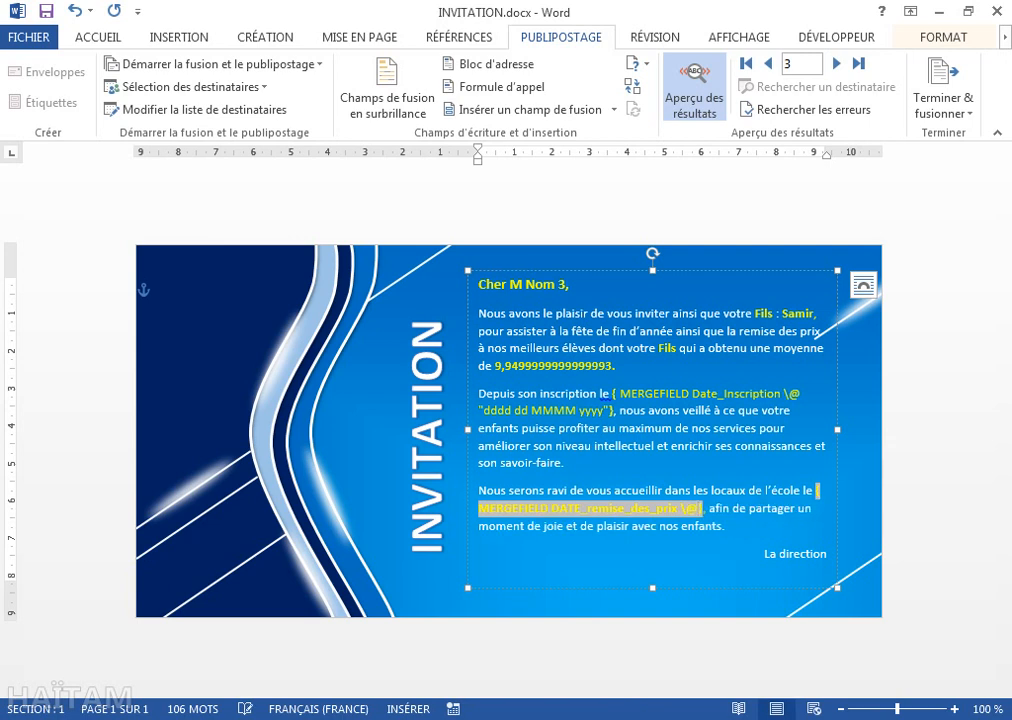
{"action": "type", "text": "\""}
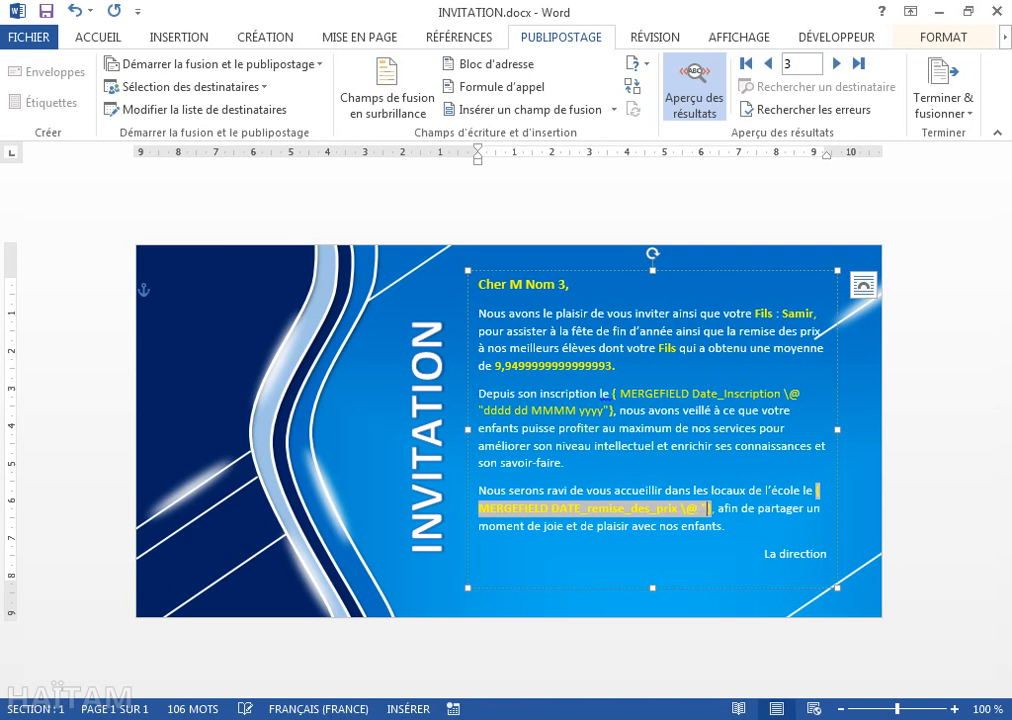
{"action": "type", "text": "dddd d"}
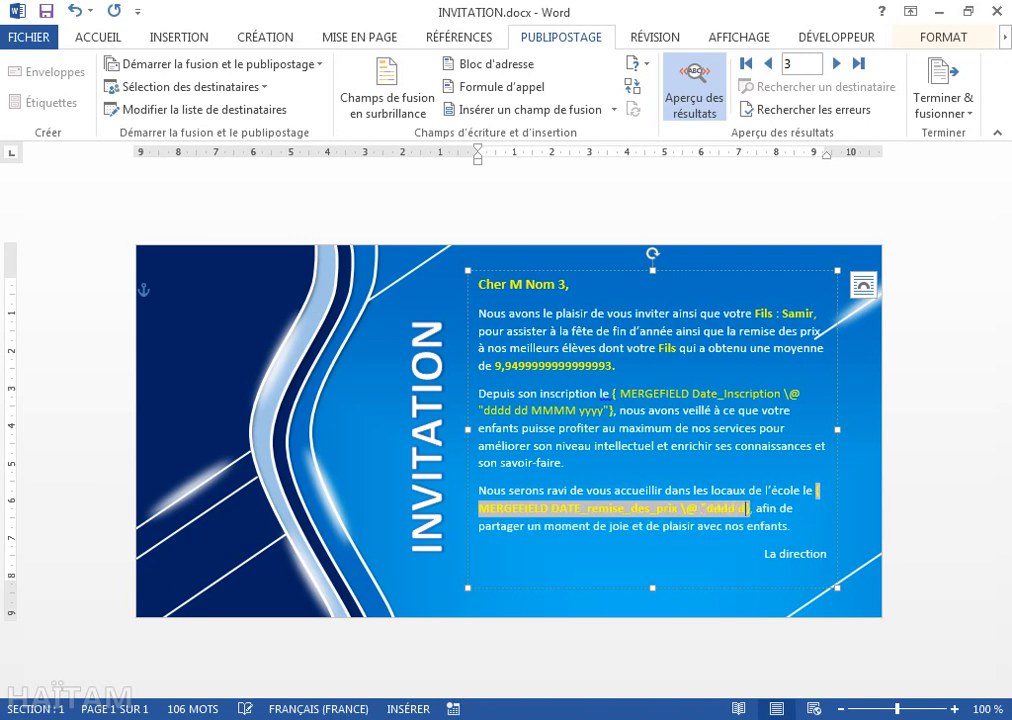
{"action": "type", "text": "d MMMM yyyy"}
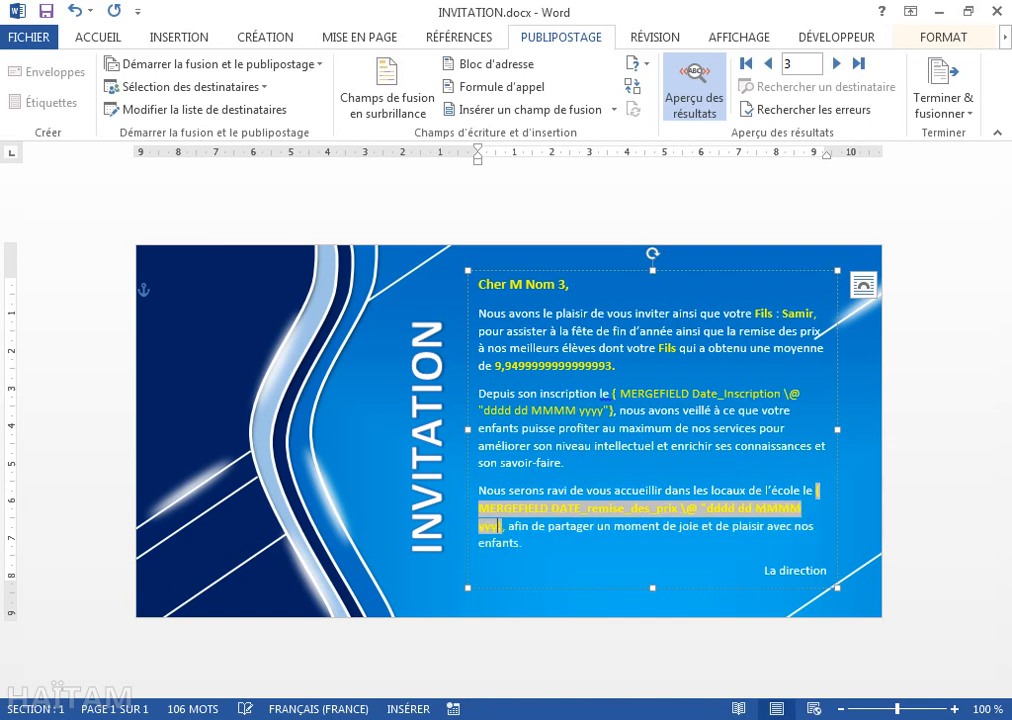
{"action": "type", "text": "\""}
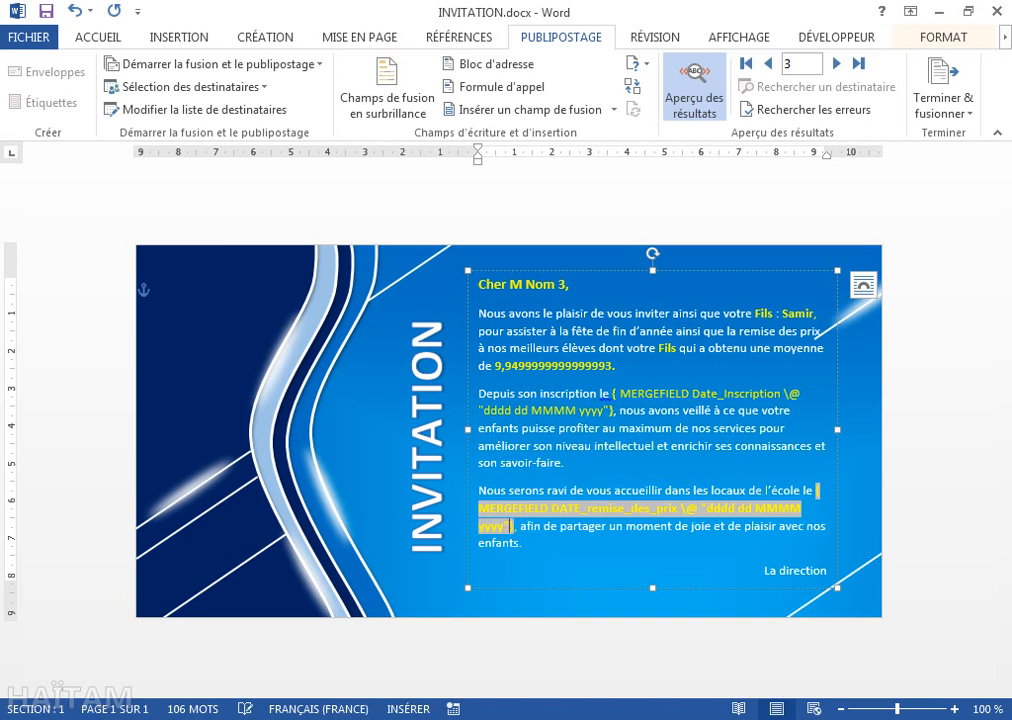
- Switch the DATE_remise_des_prix and Date_Inscription fields from their field codes back to their results
{"action": "right_click", "coordinate": [643, 521]}
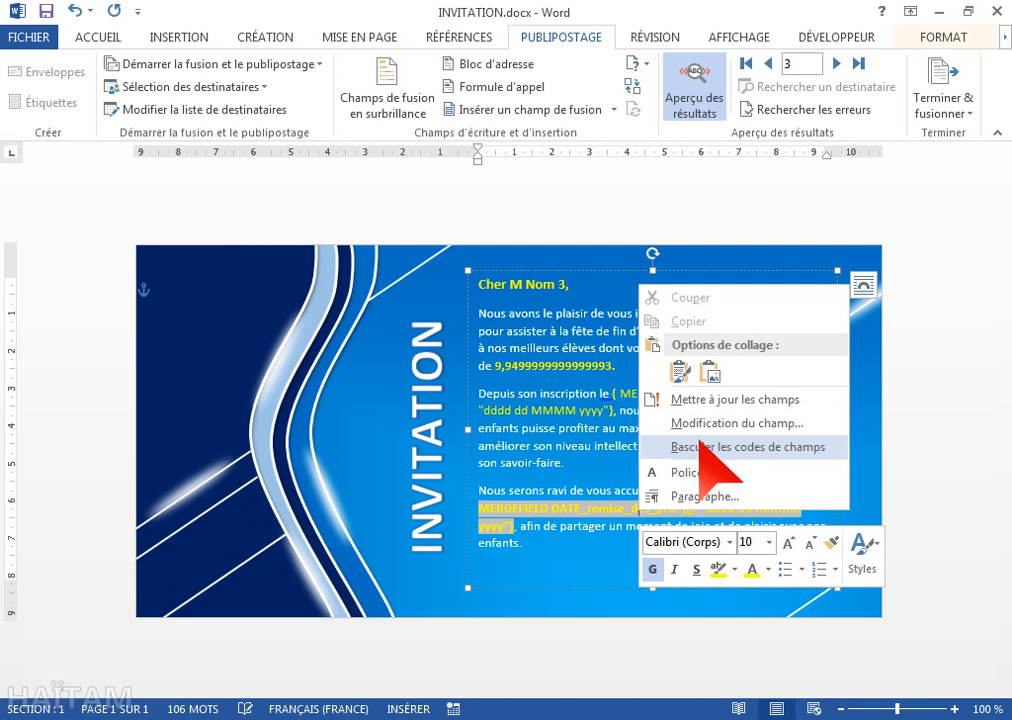
{"action": "left_click", "coordinate": [700, 445]}
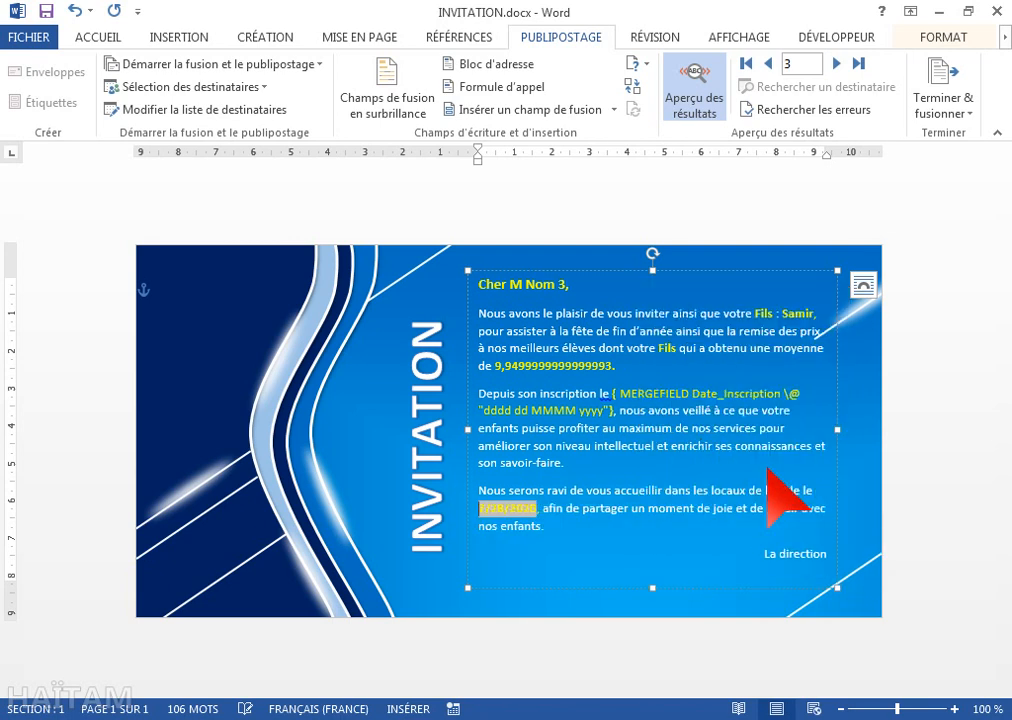
{"action": "right_click", "coordinate": [578, 414]}
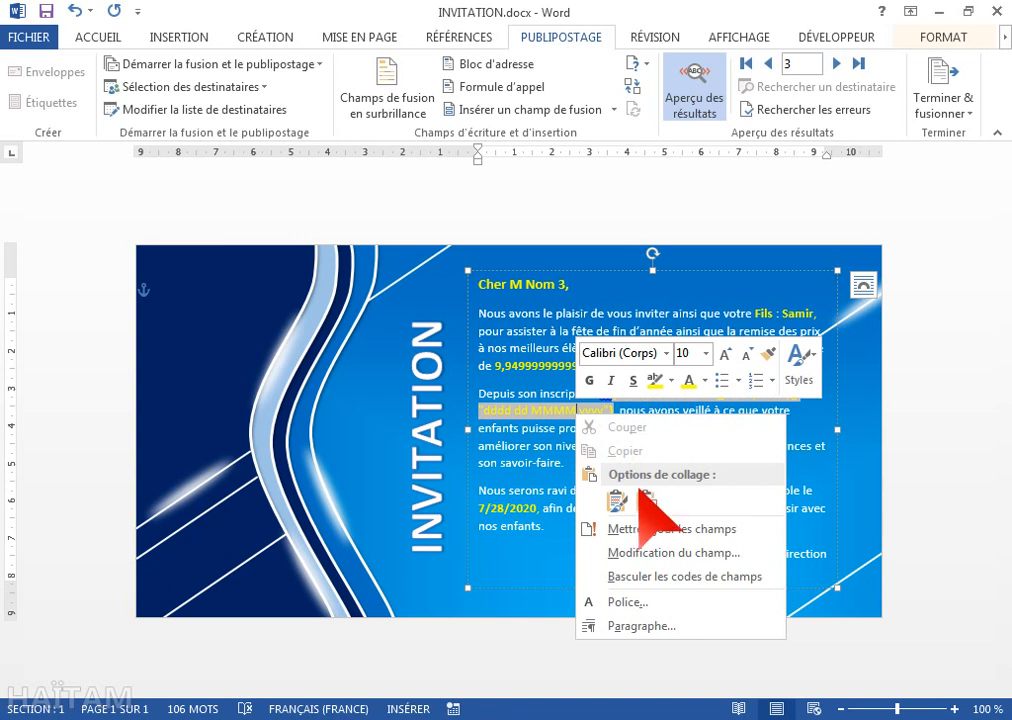
{"action": "left_click", "coordinate": [640, 578]}
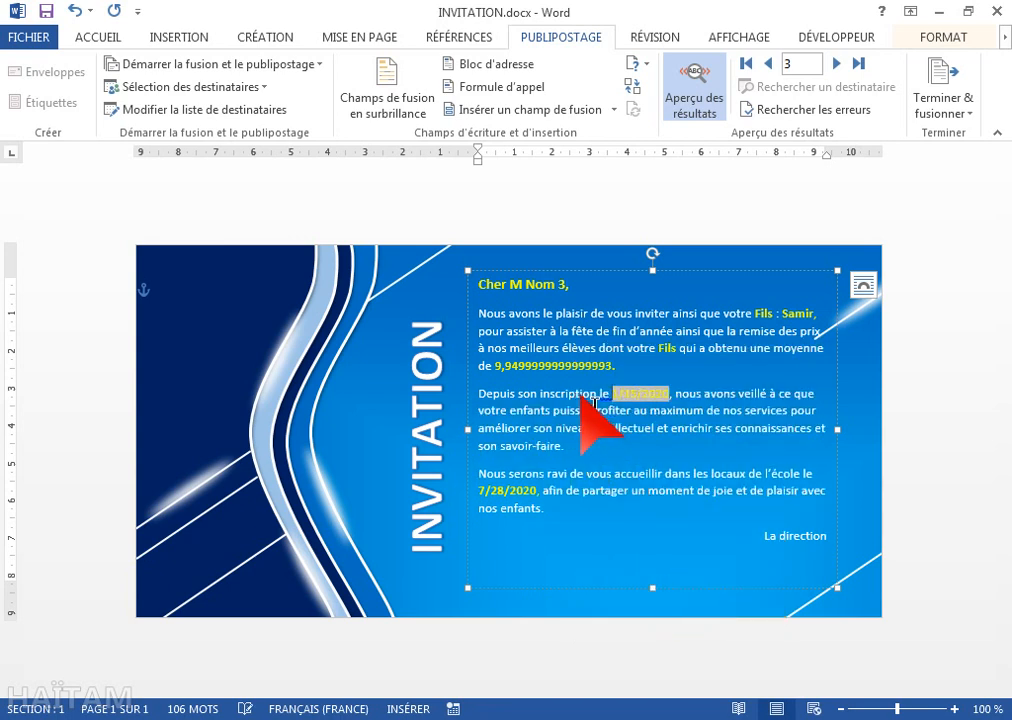
- Show the field code of Moyenne, add the numeric format switch \#00,00 to it, and switch the field back to its result
{"action": "right_click", "coordinate": [566, 366]}
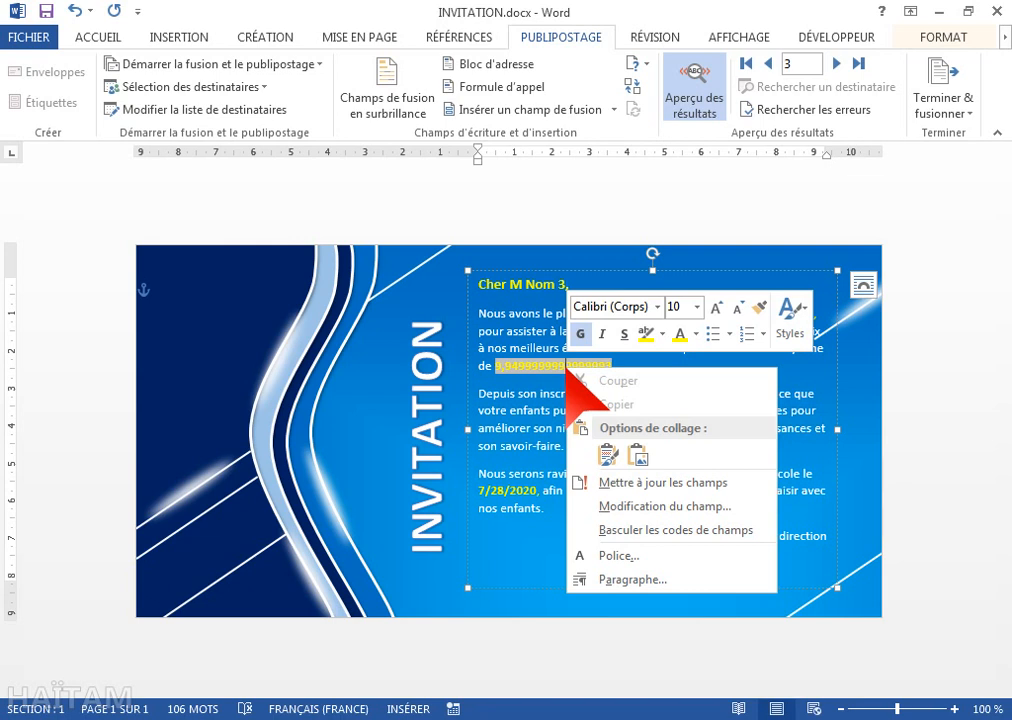
{"action": "left_click", "coordinate": [663, 534]}
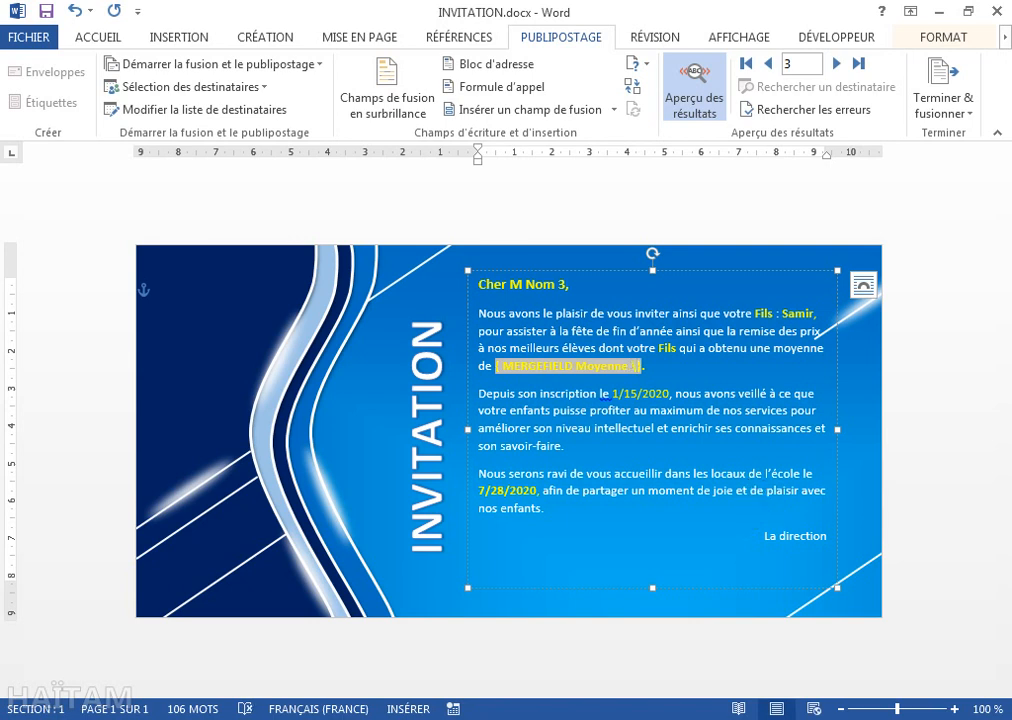
{"action": "type", "text": "# 00,00"}
{"action": "right_click", "coordinate": [600, 366]}
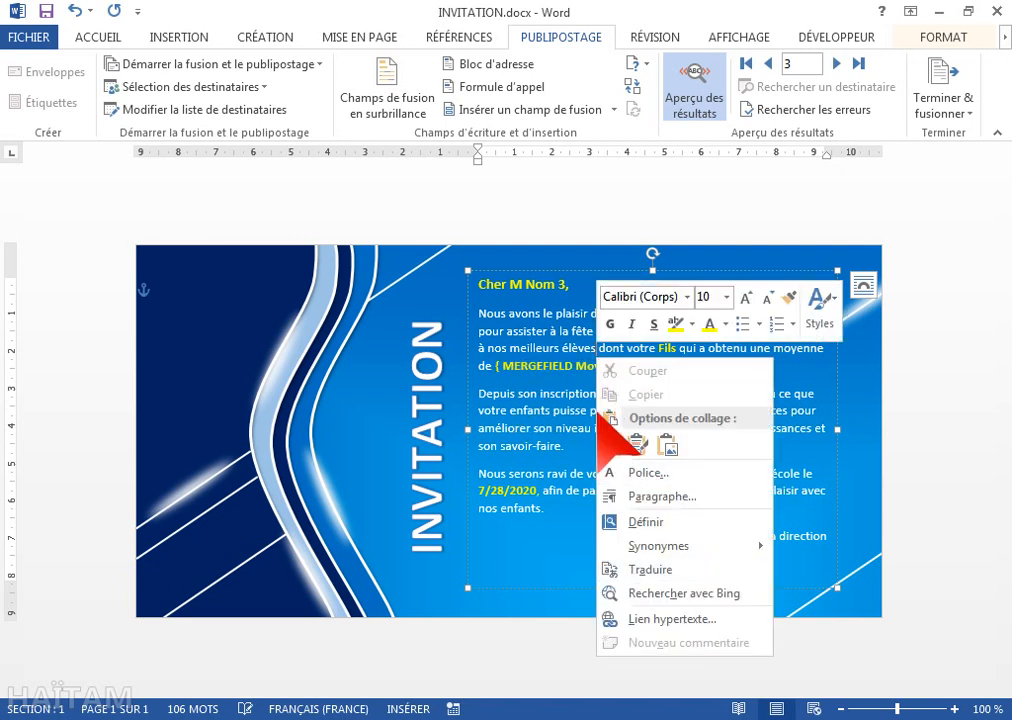
{"action": "right_click", "coordinate": [578, 362]}
{"action": "left_click", "coordinate": [578, 370]}
{"action": "right_click", "coordinate": [574, 368]}
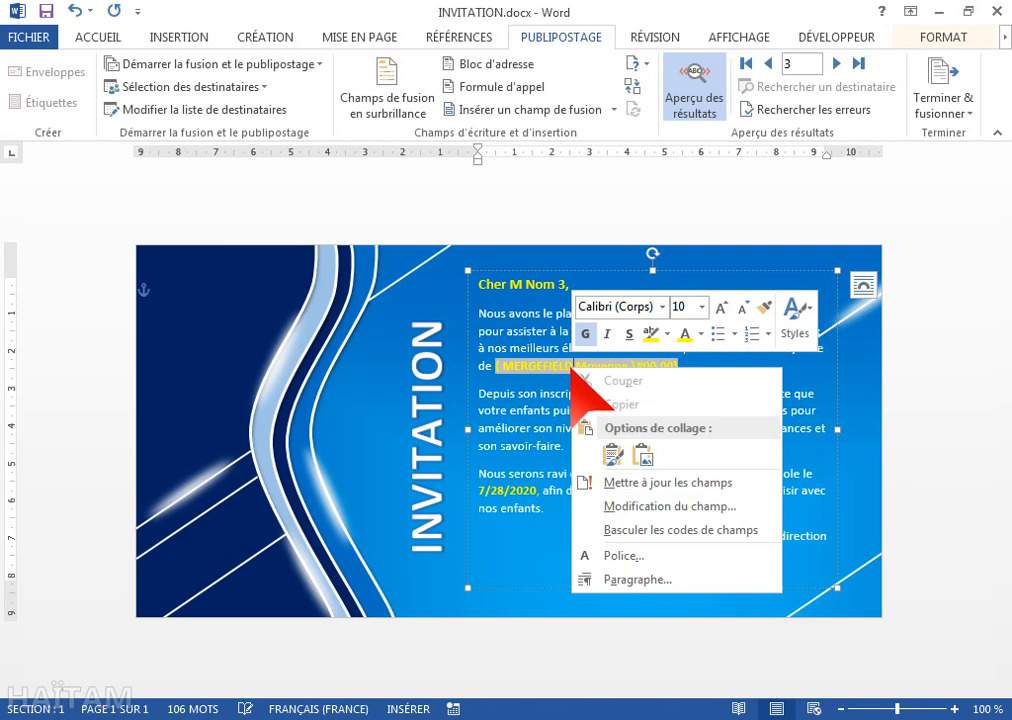
{"action": "left_click", "coordinate": [676, 531]}
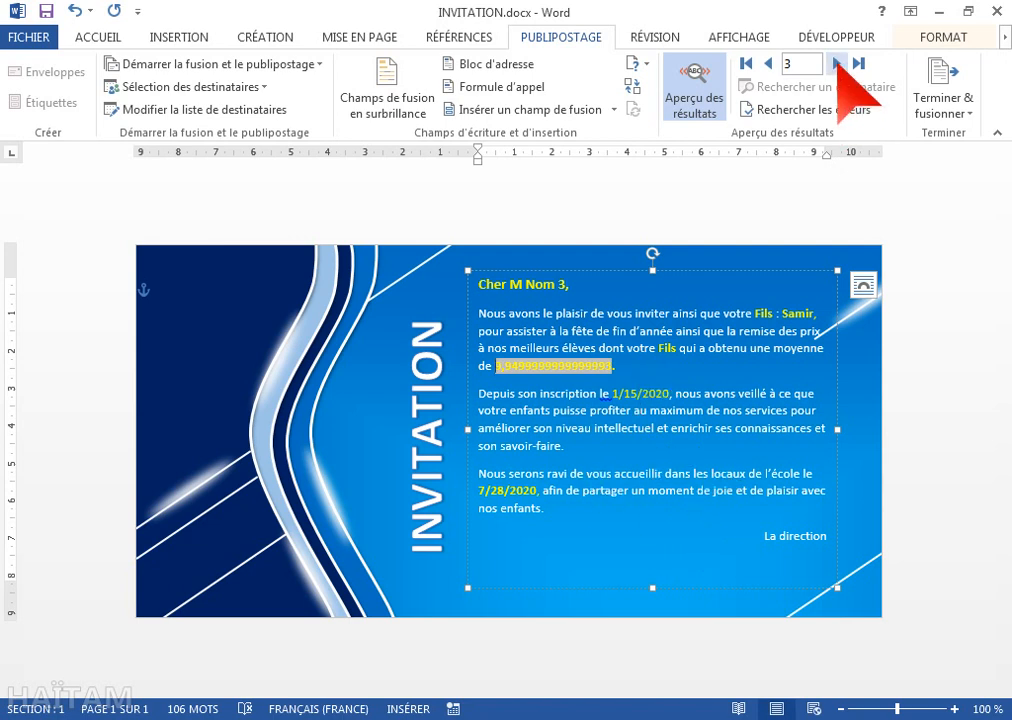
- Preview the merged invitation for record 4, go back to record 3, and continue forward to record 7
{"action": "left_click", "coordinate": [837, 63]}
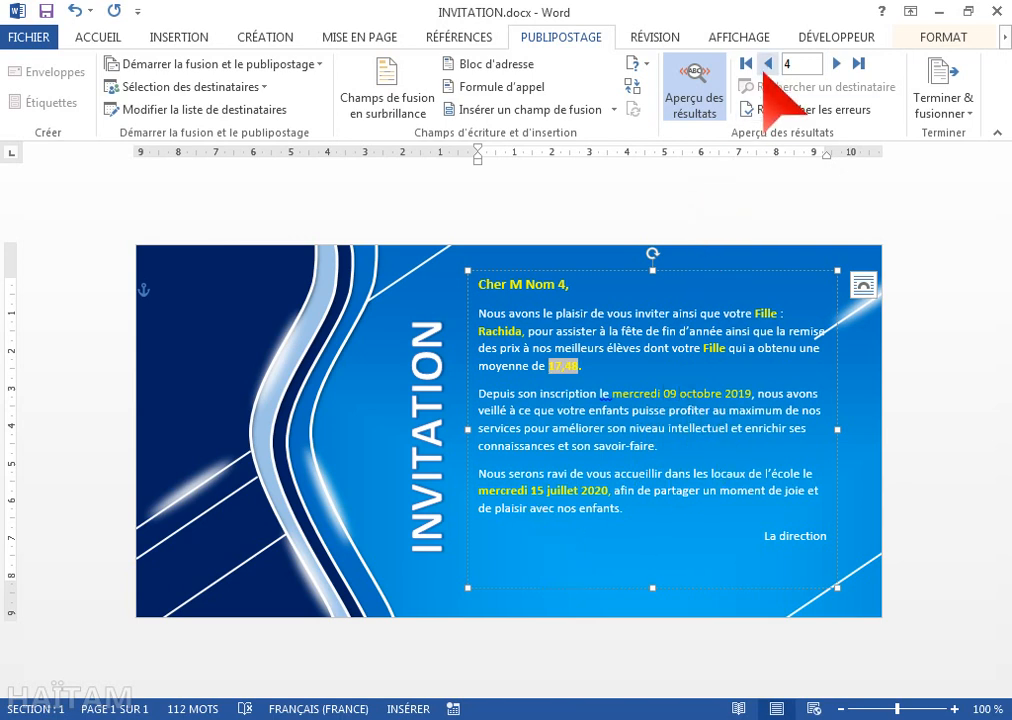
{"action": "left_click", "coordinate": [768, 63]}
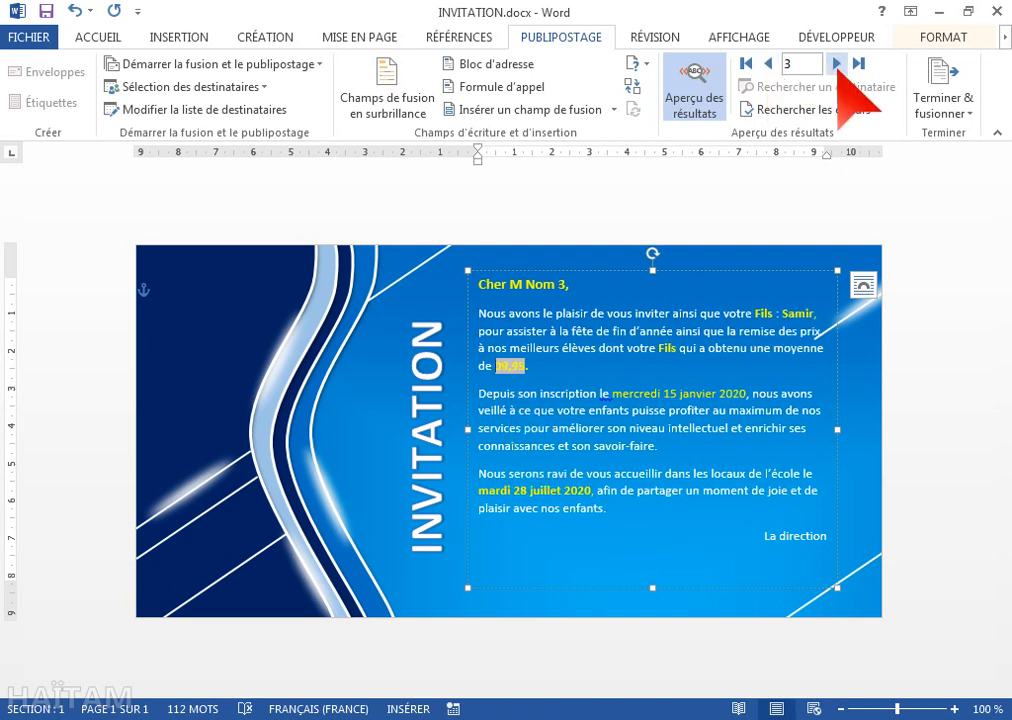
{"action": "left_click", "coordinate": [836, 63]}
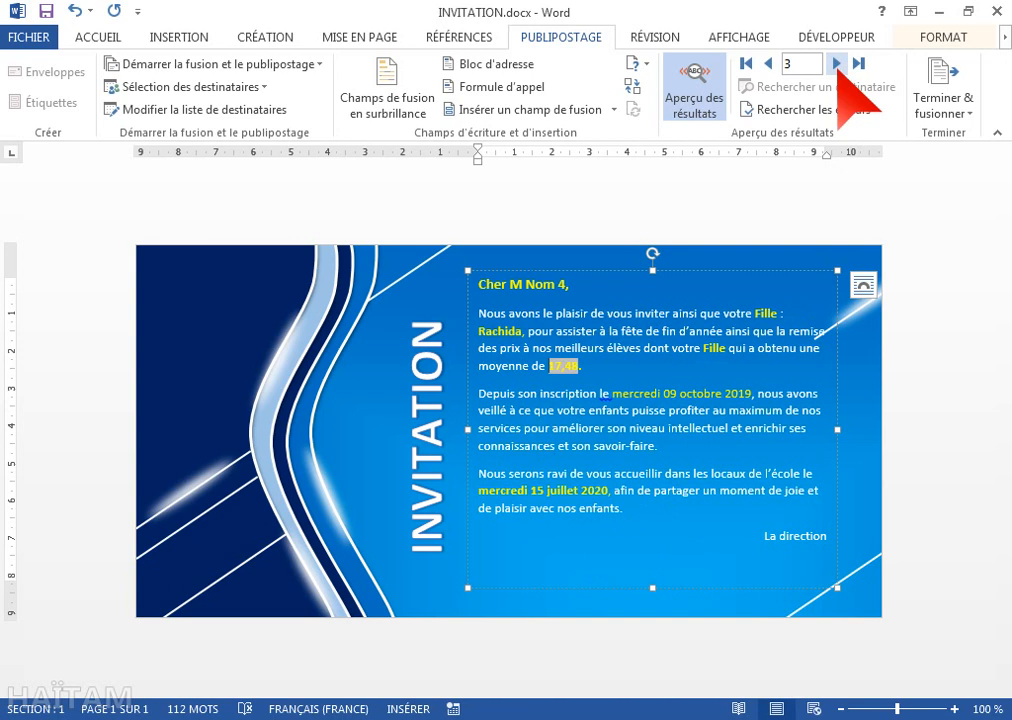
{"action": "left_click", "coordinate": [836, 64]}
{"action": "left_click", "coordinate": [836, 64]}
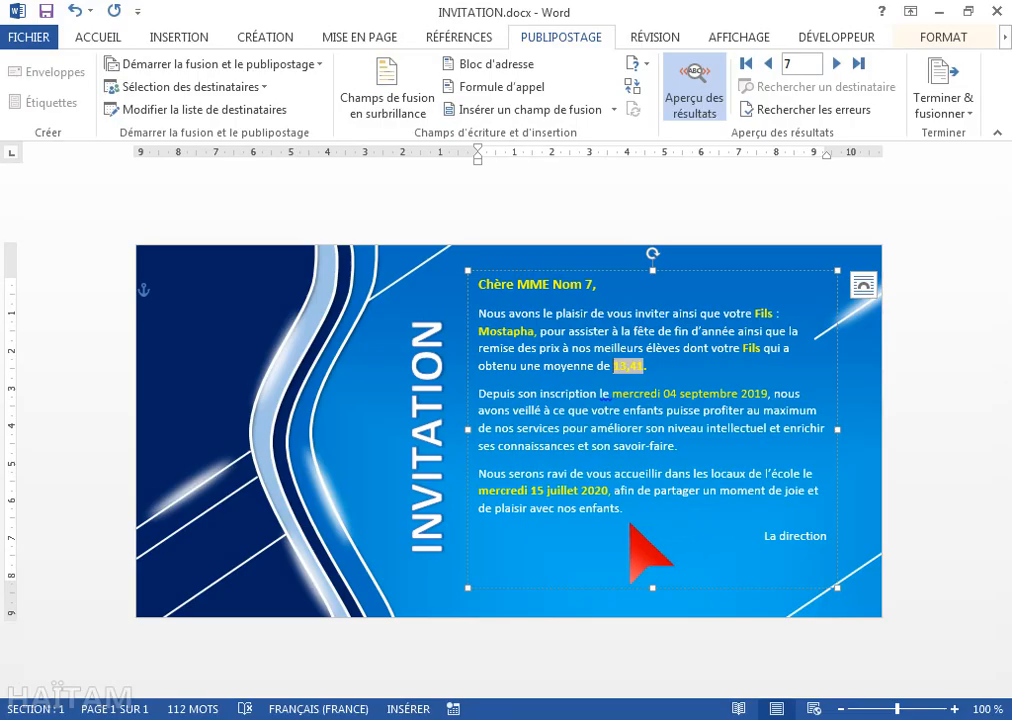
- Join the three body paragraphs of the invitation into a single paragraph by removing the paragraph breaks between them
{"action": "left_click", "coordinate": [711, 453]}
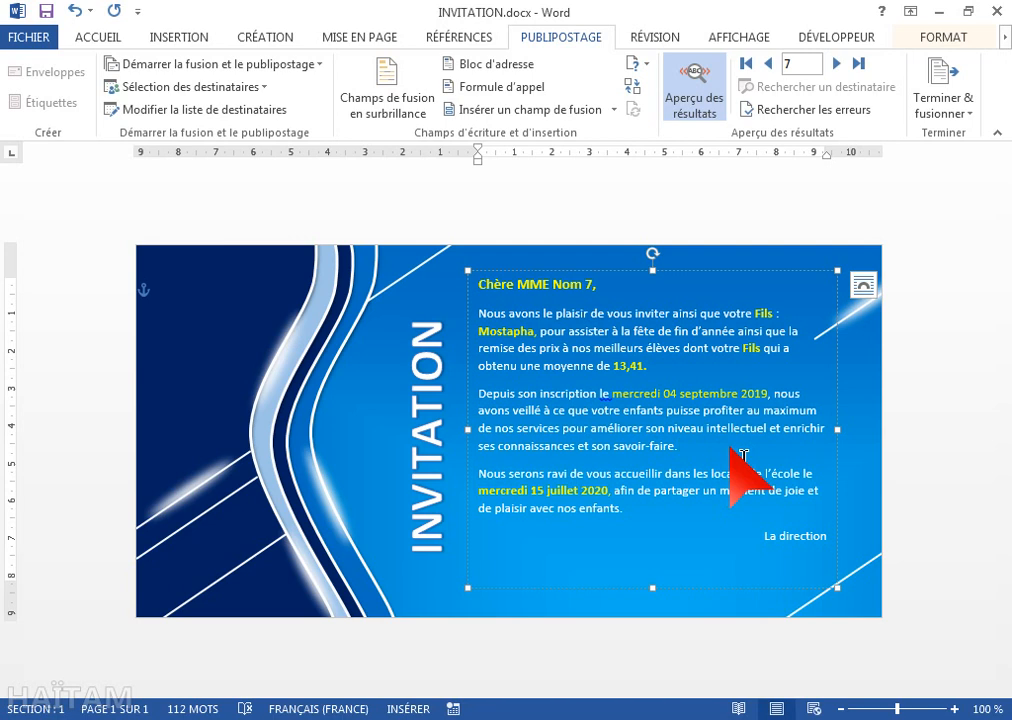
{"action": "key", "text": "Delete"}
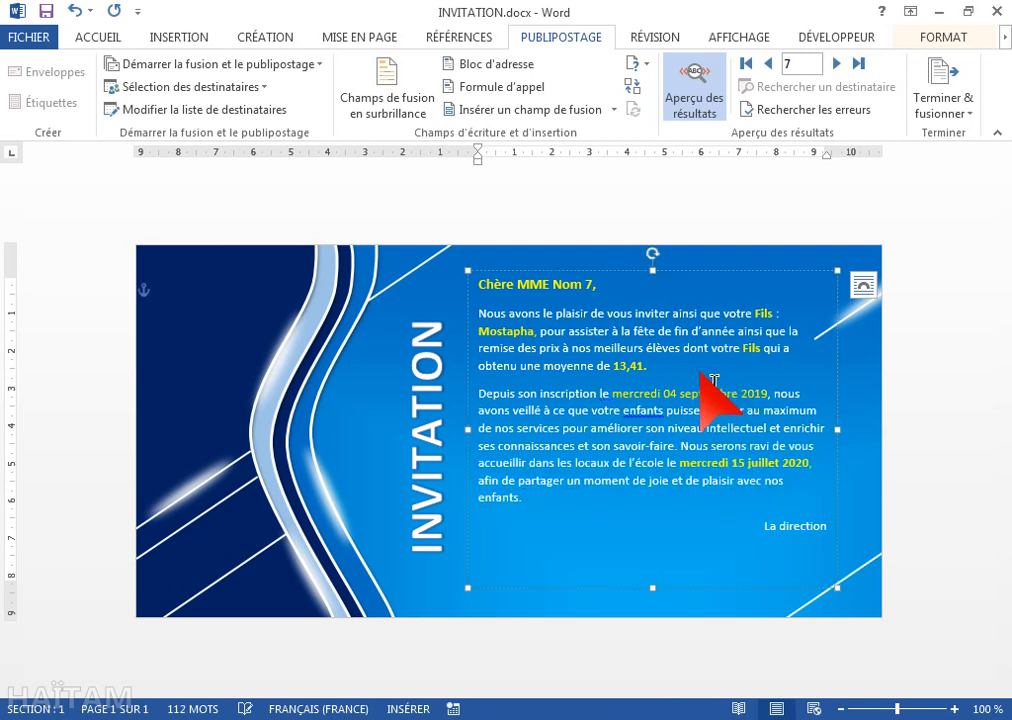
{"action": "key", "text": "Delete"}
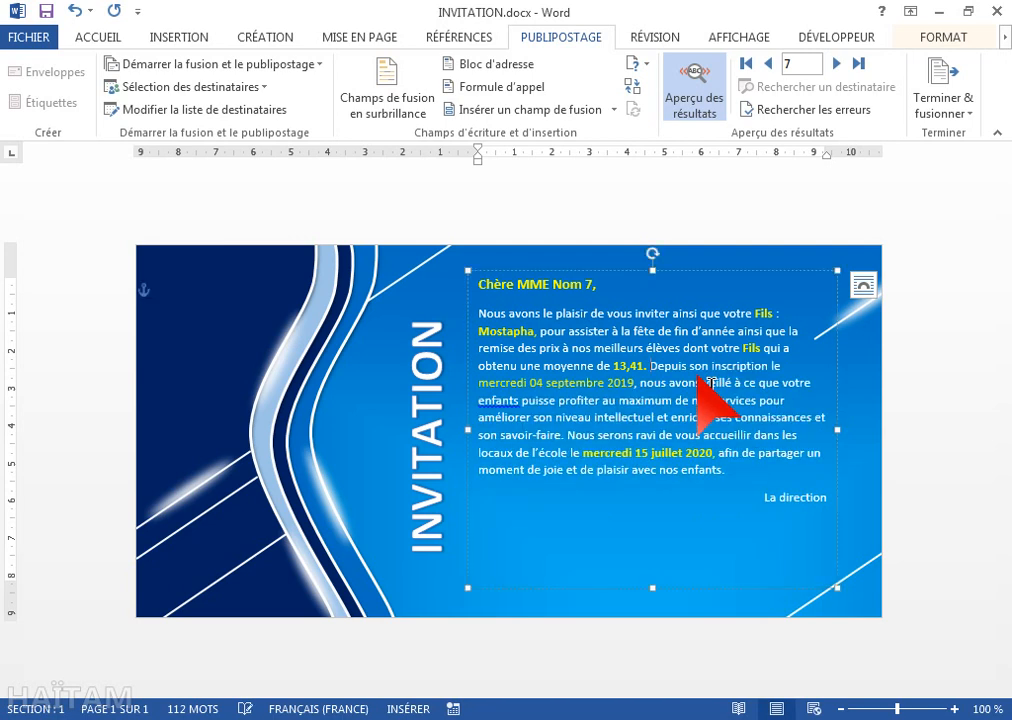
- Justify the invitation's body paragraph and set its line spacing to 1,5
{"action": "left_click_drag", "start_coordinate": [727, 478], "coordinate": [434, 248]}
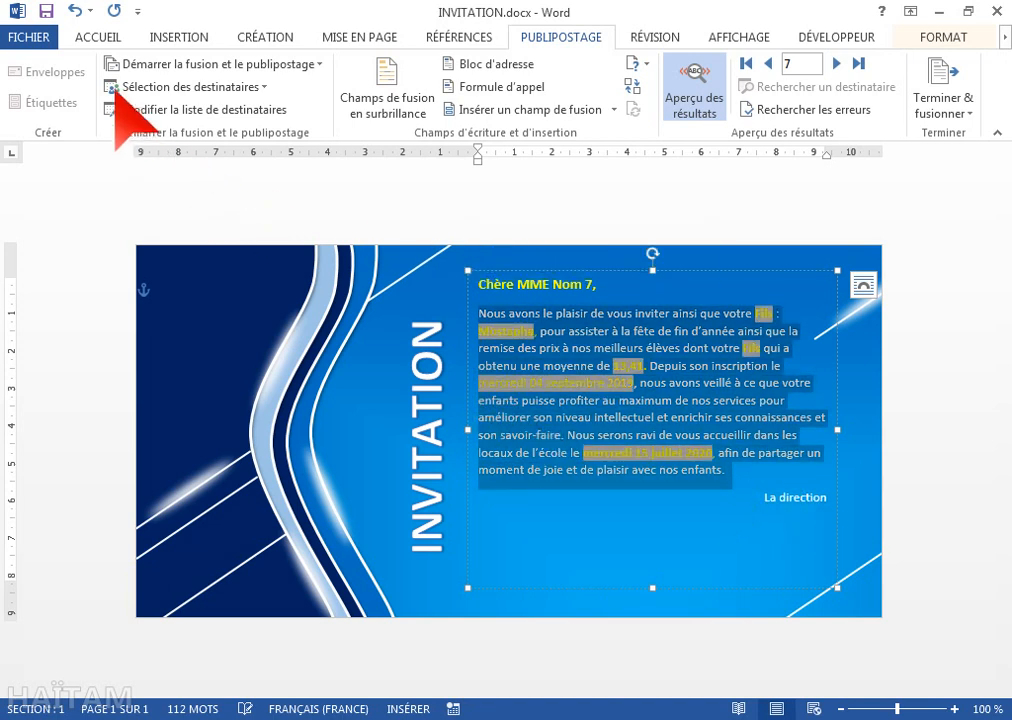
{"action": "left_click", "coordinate": [97, 37]}
{"action": "left_click", "coordinate": [447, 101]}
{"action": "left_click", "coordinate": [470, 127]}
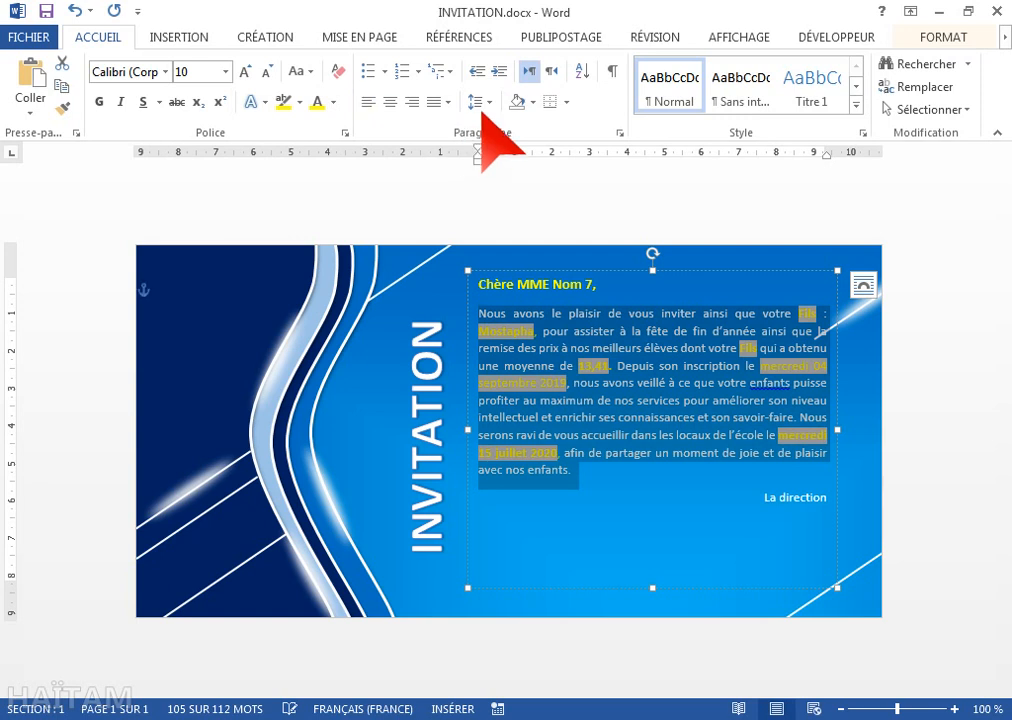
{"action": "left_click", "coordinate": [477, 102]}
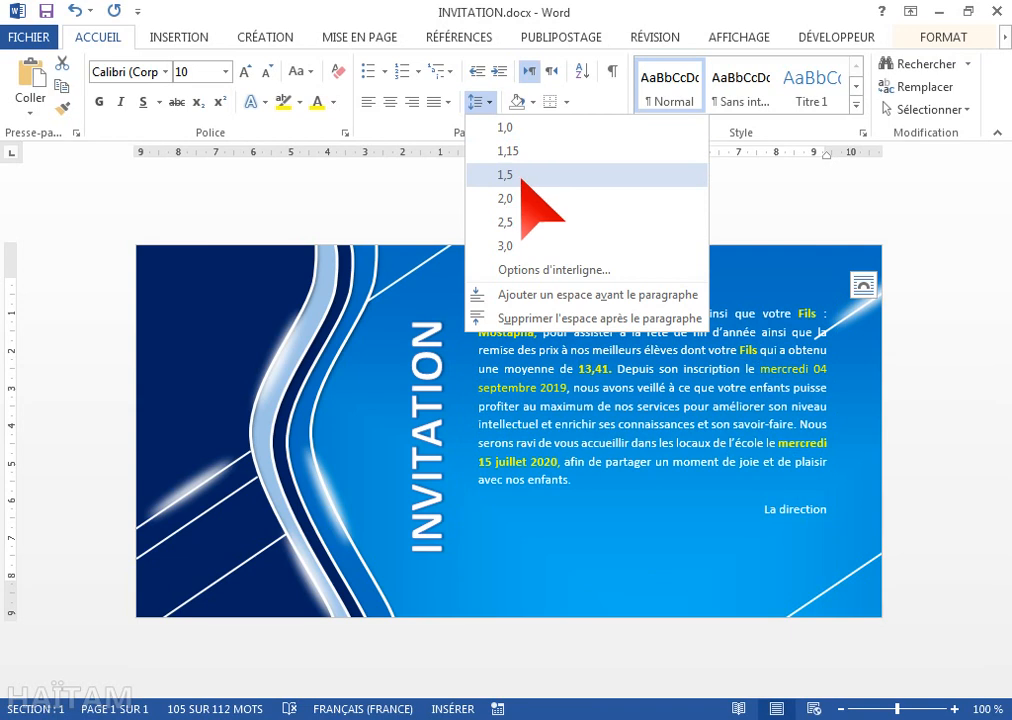
{"action": "left_click", "coordinate": [521, 175]}
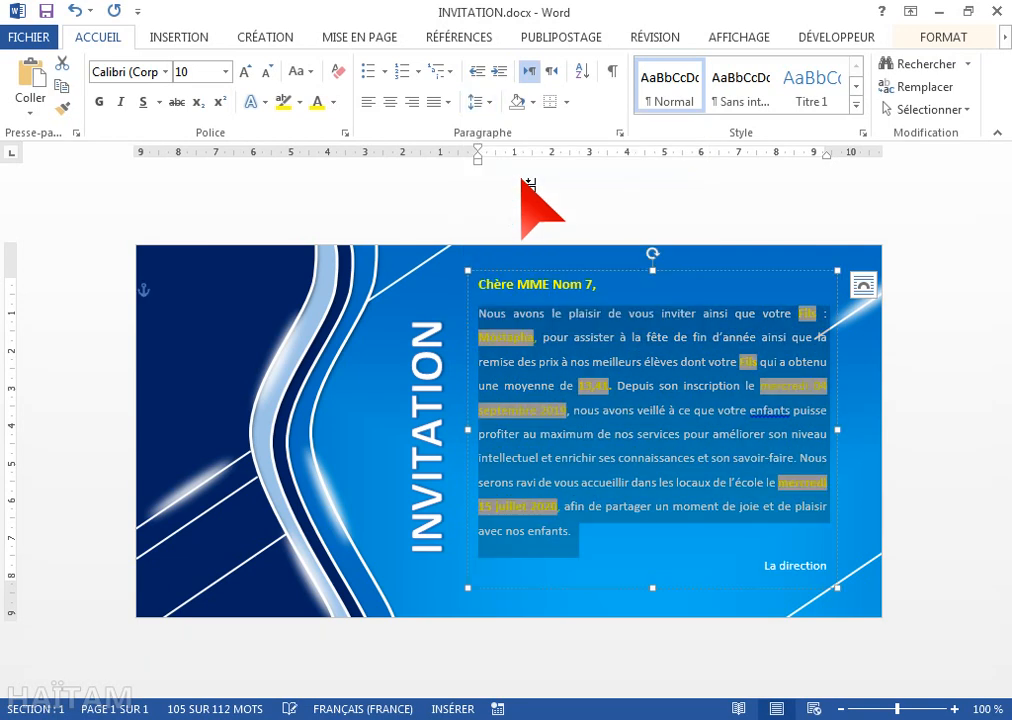
{"action": "left_click", "coordinate": [450, 292]}
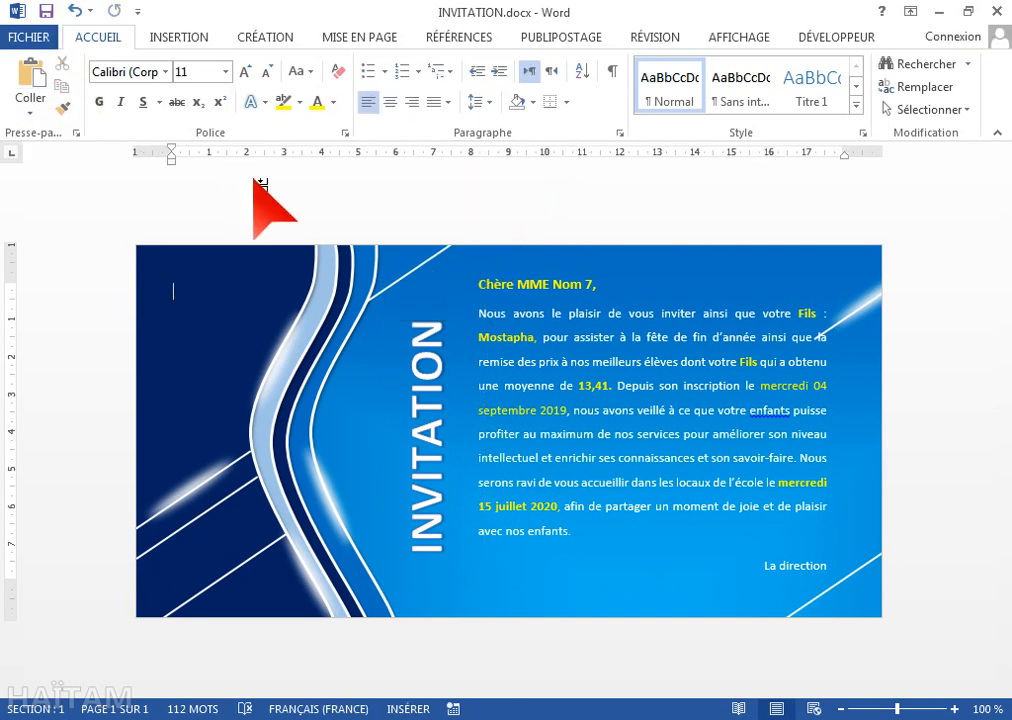
- Finish the merge by generating individual invitations for all records in a new document
{"action": "left_click", "coordinate": [566, 42]}
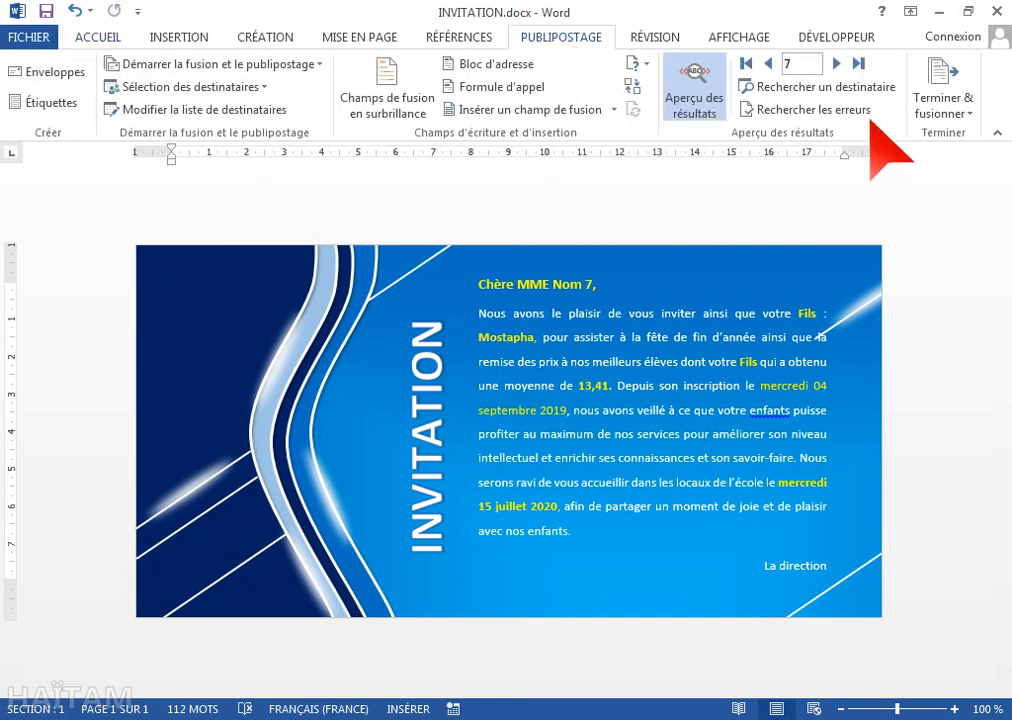
{"action": "left_click", "coordinate": [937, 112]}
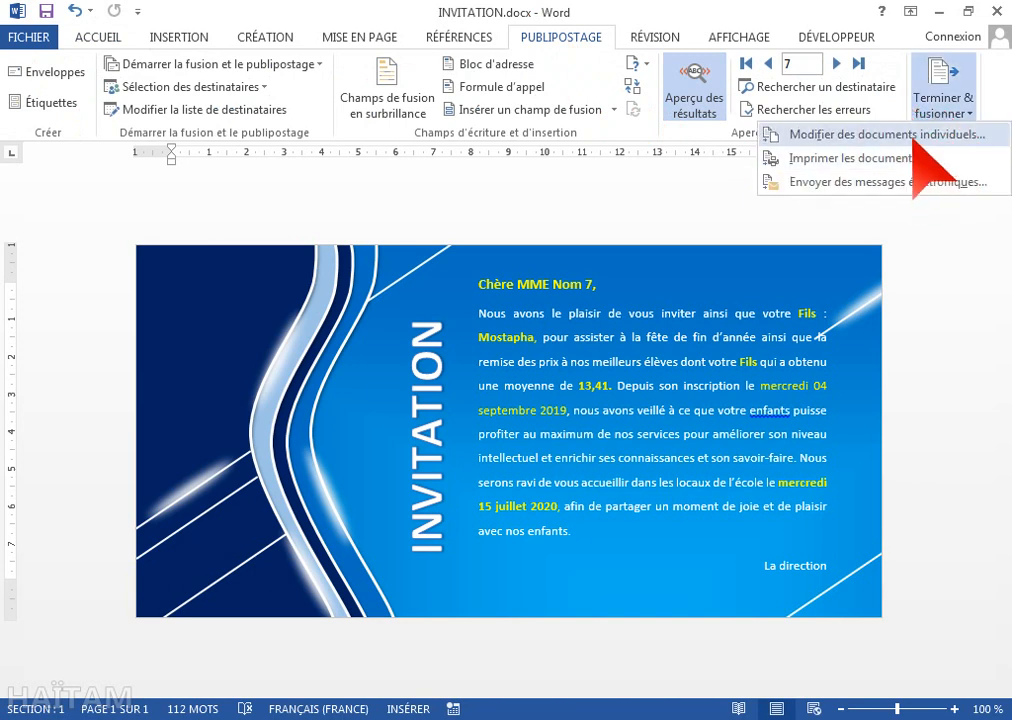
{"action": "left_click", "coordinate": [914, 138]}
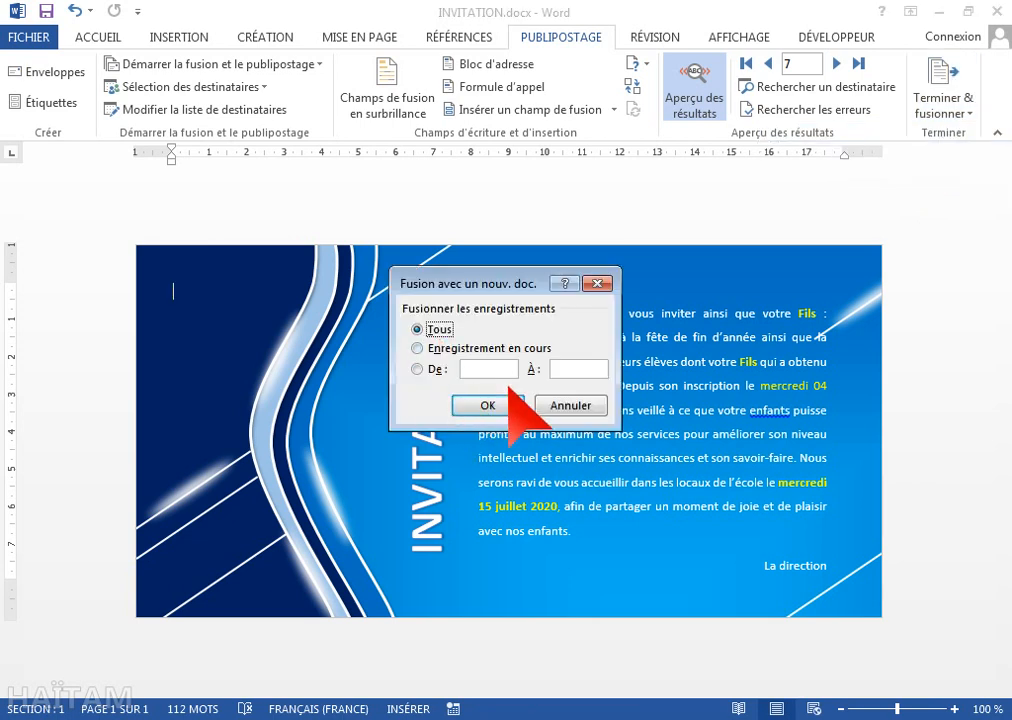
{"action": "left_click", "coordinate": [508, 405]}
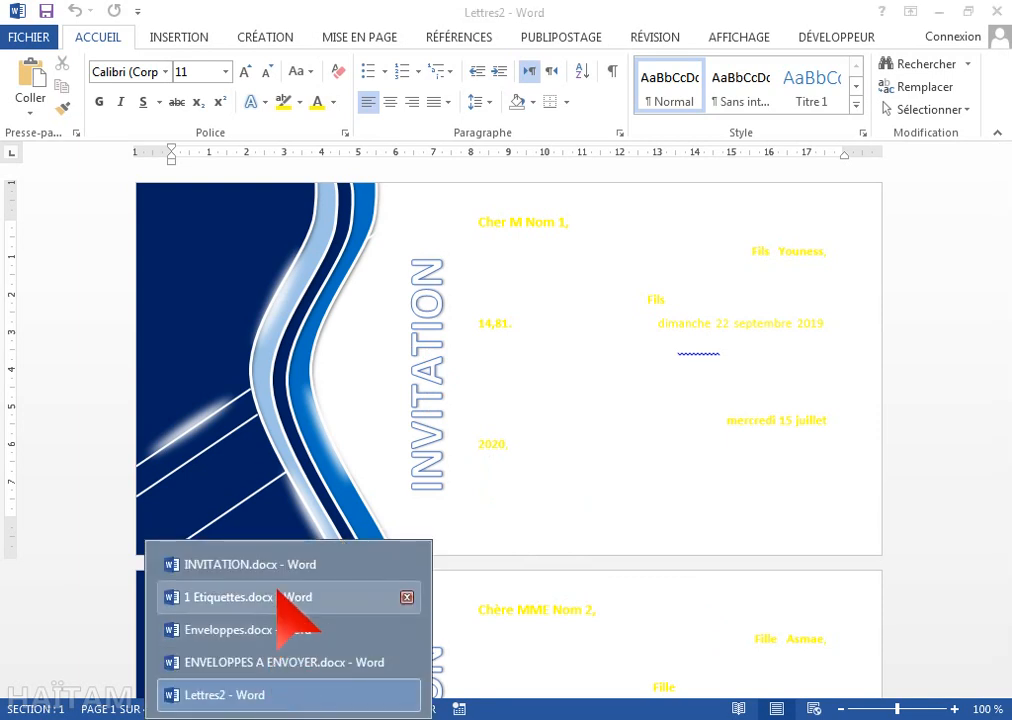
- Return to INVITATION.docx and enable printing of background colours and images in Word's display options
{"action": "left_click", "coordinate": [305, 568]}
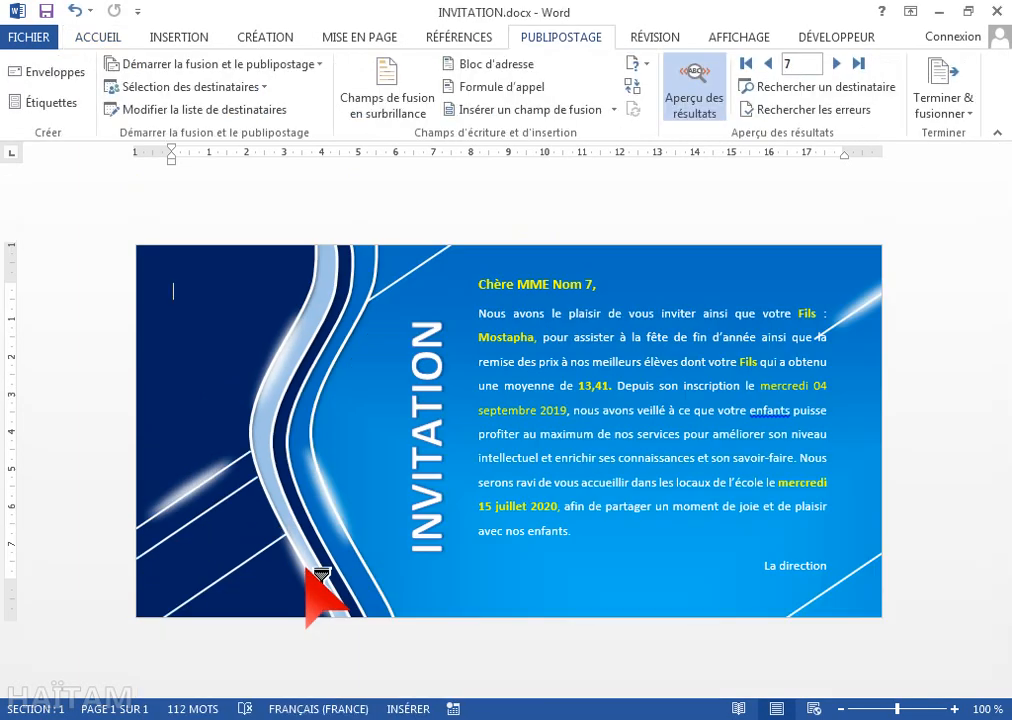
{"action": "left_click", "coordinate": [525, 590]}
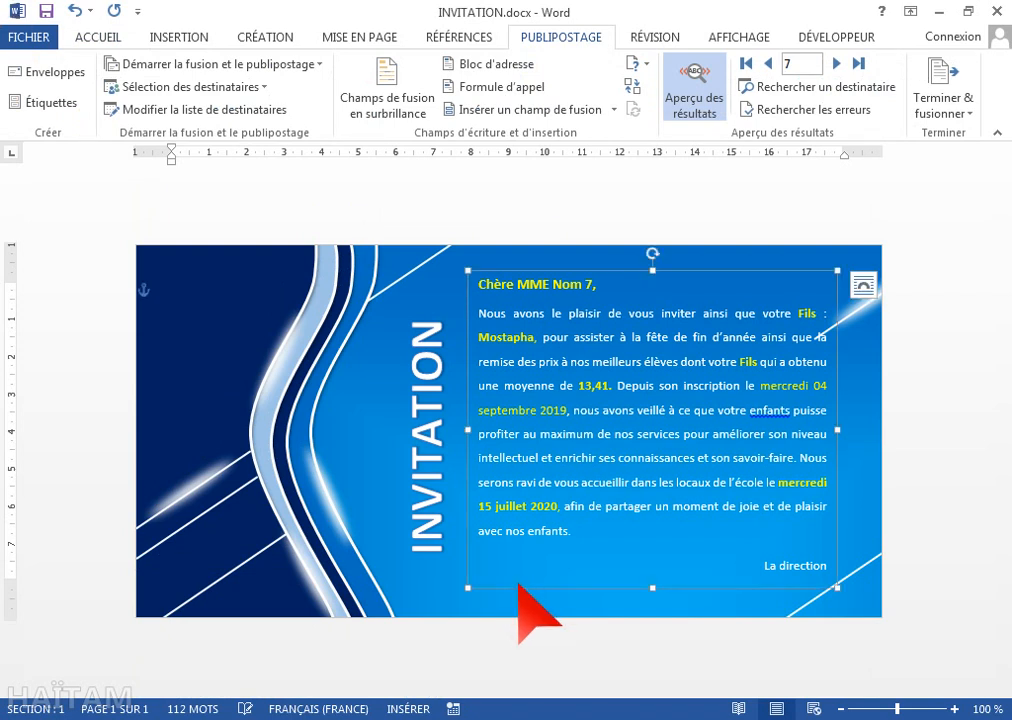
{"action": "left_click", "coordinate": [468, 284]}
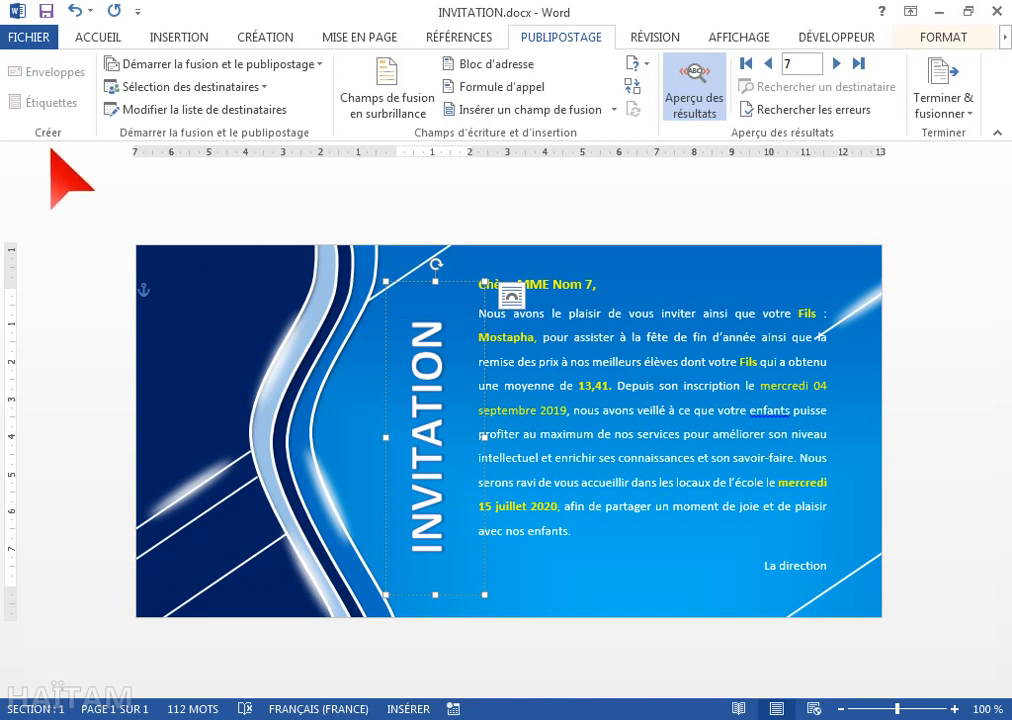
{"action": "left_click", "coordinate": [28, 37]}
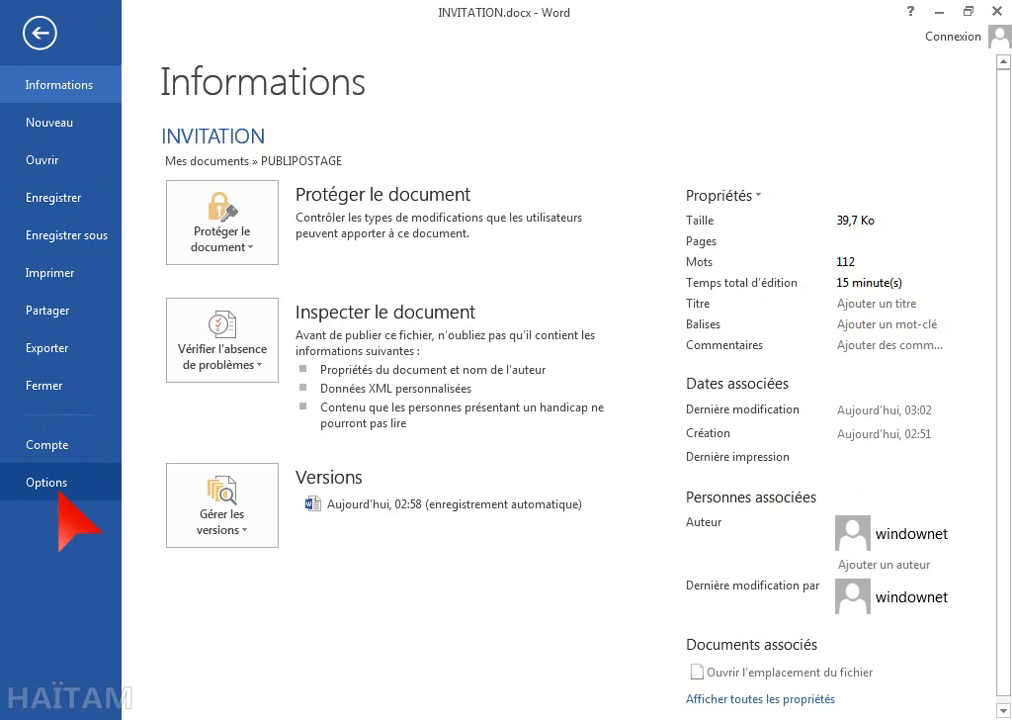
{"action": "key", "text": "Escape"}
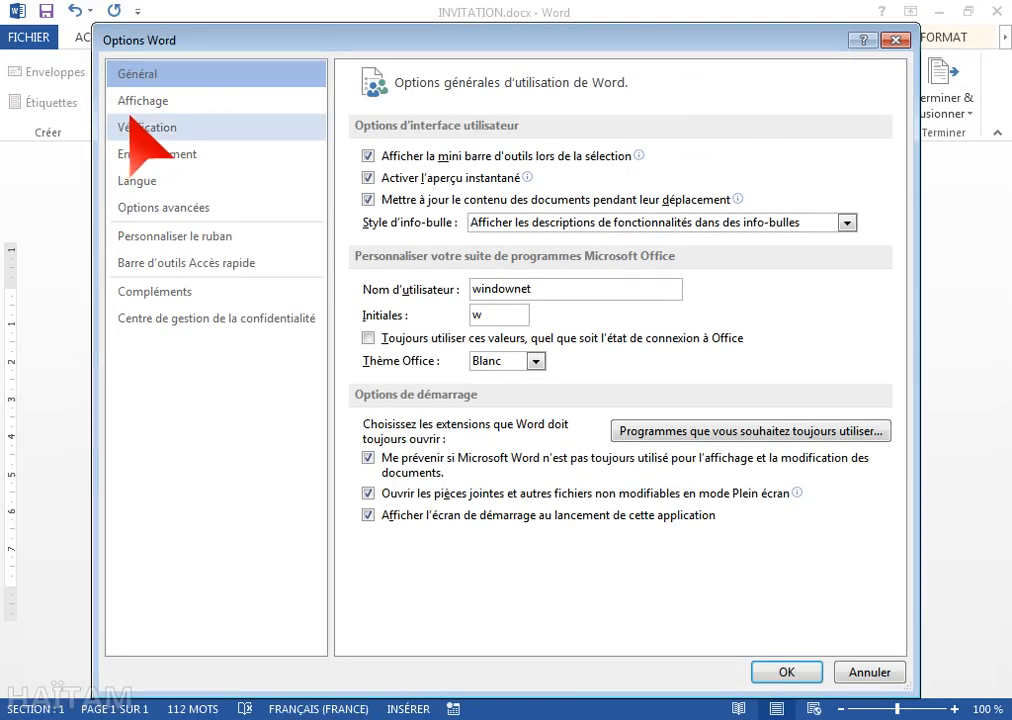
{"action": "left_click", "coordinate": [140, 101]}
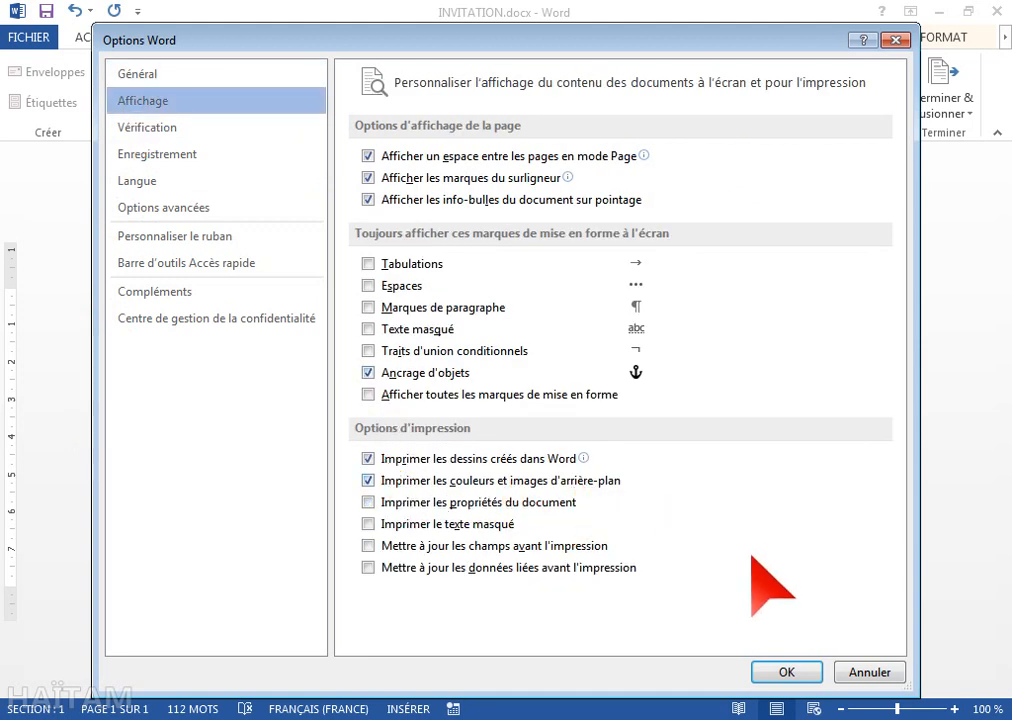
{"action": "left_click", "coordinate": [778, 673]}
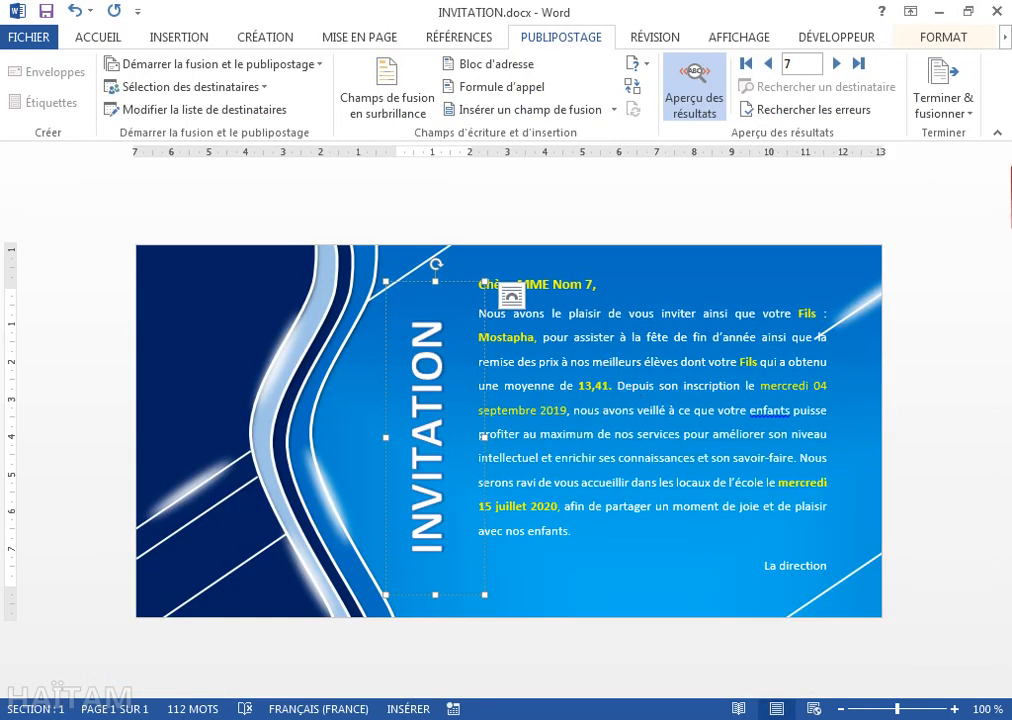
- Merge all records of INVITATION.docx once more into a new document of individual invitations
{"action": "left_click", "coordinate": [942, 104]}
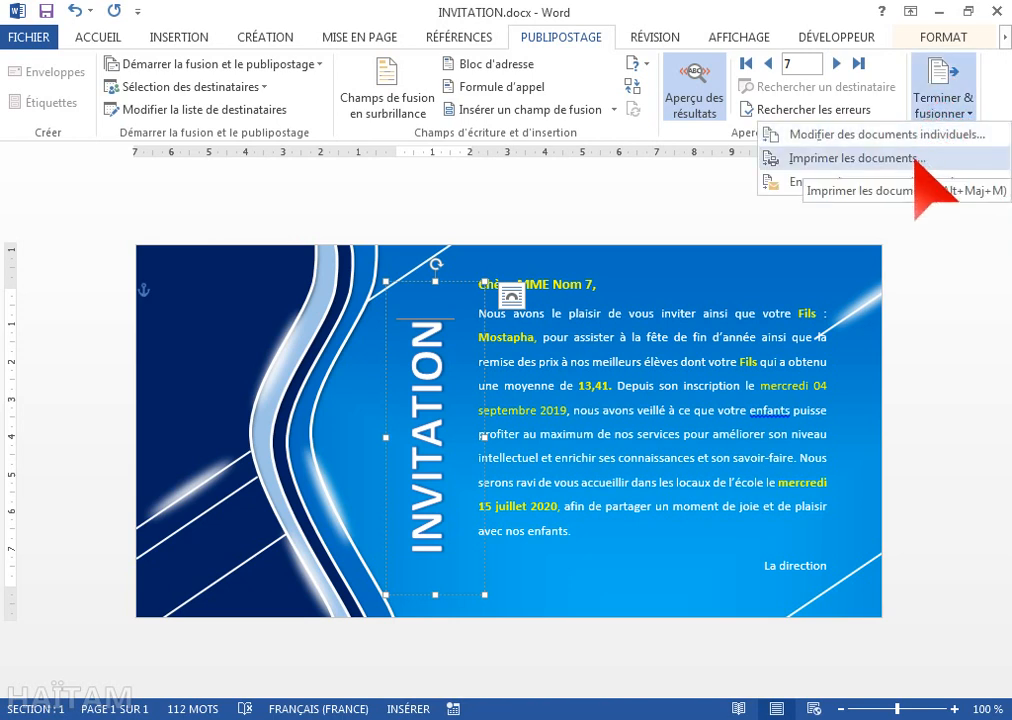
{"action": "left_click", "coordinate": [905, 134]}
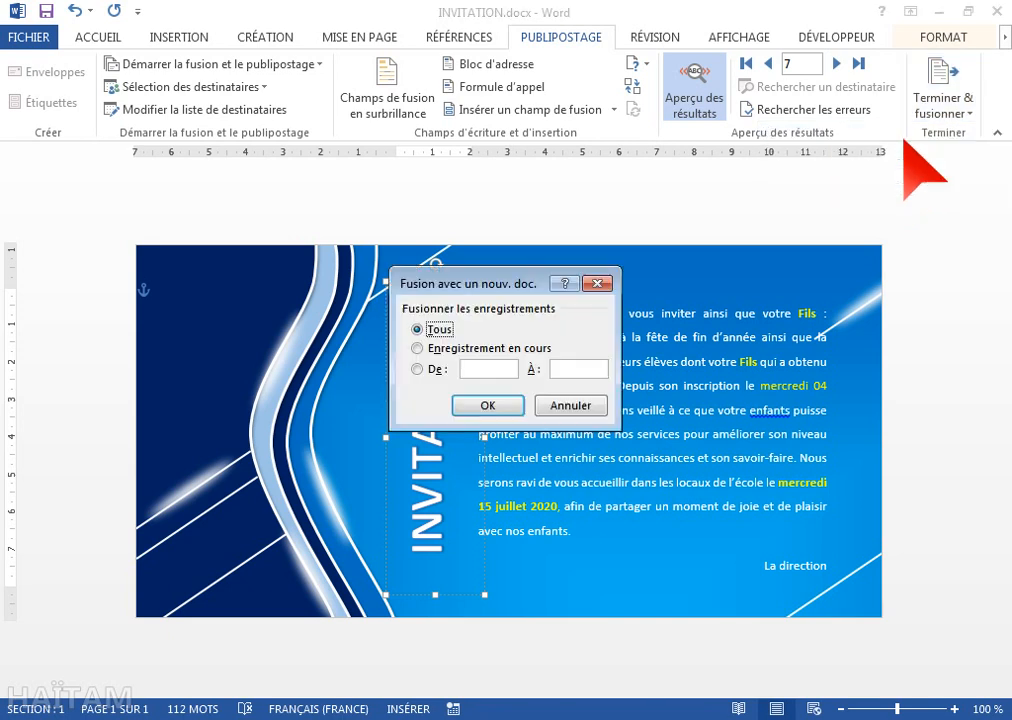
{"action": "left_click", "coordinate": [506, 403]}
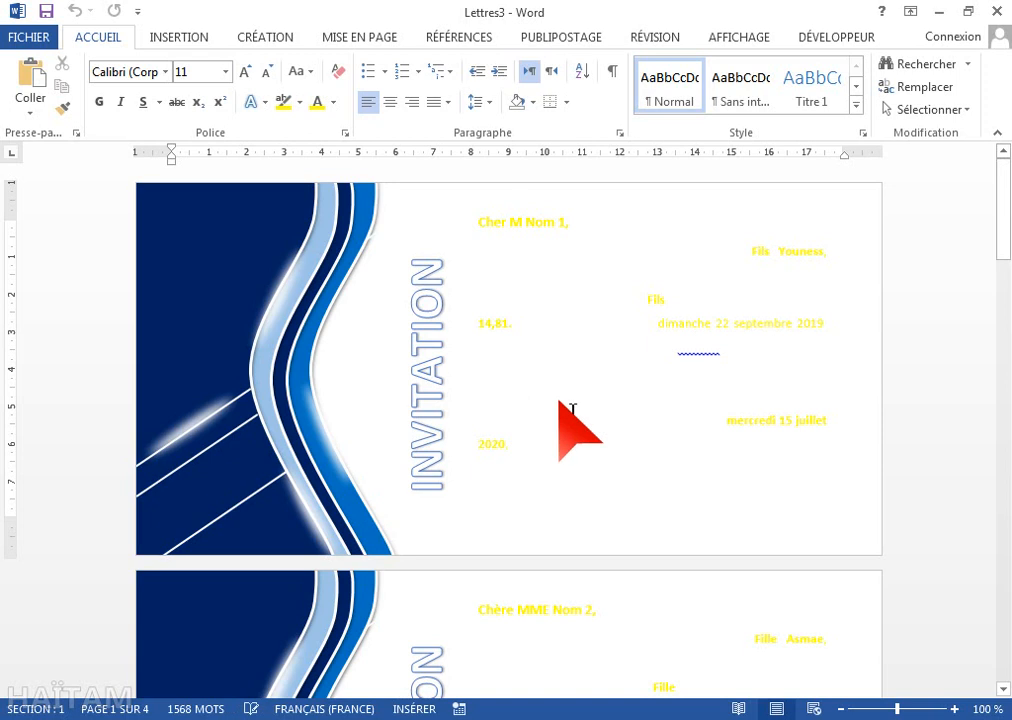
- Apply a two-colour page background gradient, light blue to darker blue from the centre, to the merged invitations
{"action": "scroll", "coordinate": [557, 404], "scroll_direction": "down", "scroll_amount": 5}
{"action": "scroll", "coordinate": [557, 404], "scroll_direction": "up", "scroll_amount": 3}
{"action": "left_click", "coordinate": [289, 42]}
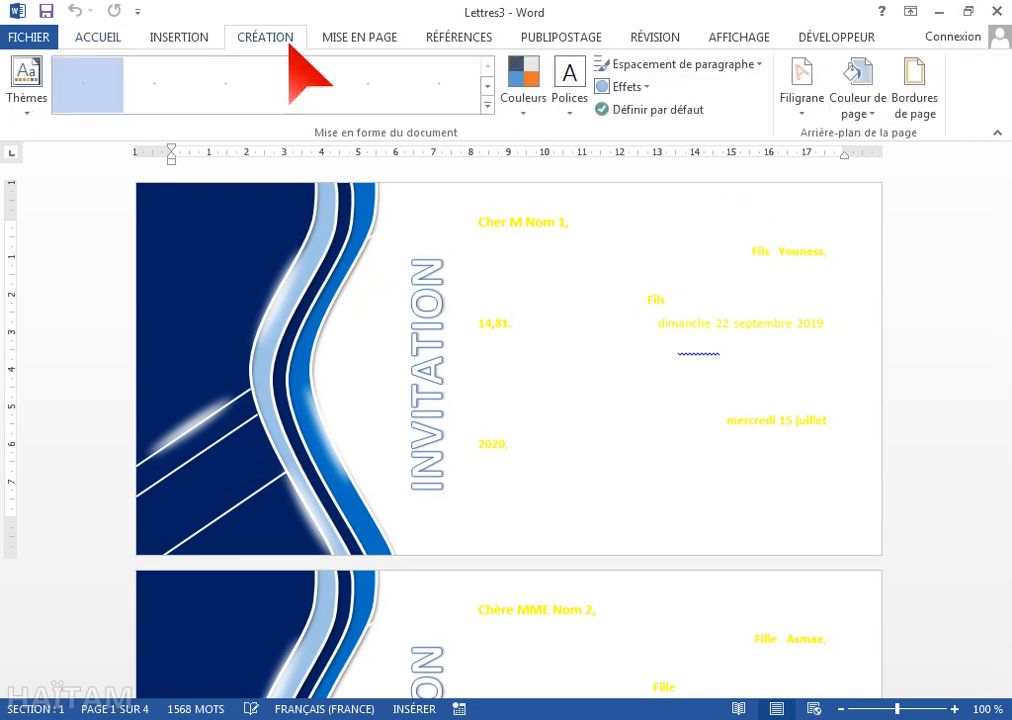
{"action": "left_click", "coordinate": [862, 95]}
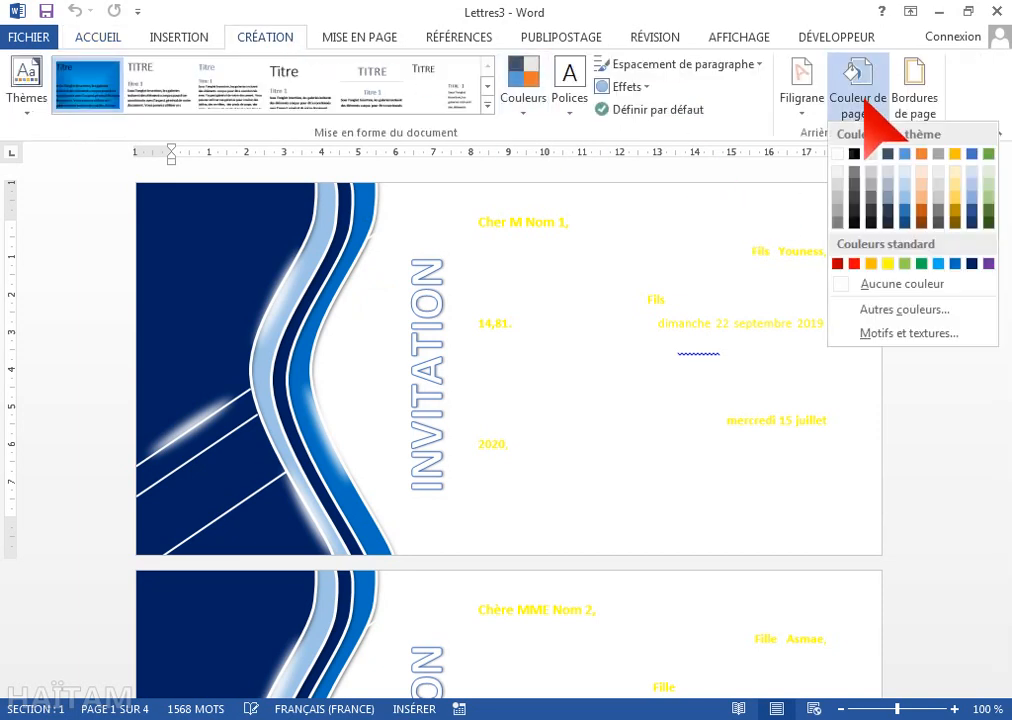
{"action": "left_click", "coordinate": [855, 336]}
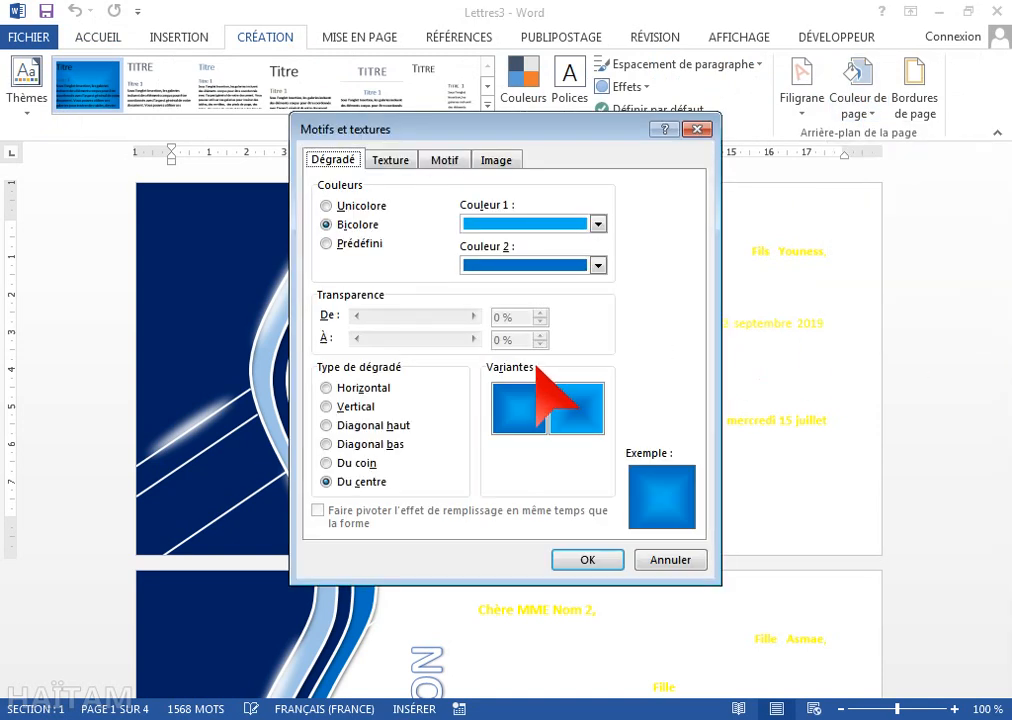
{"action": "left_click", "coordinate": [584, 559]}
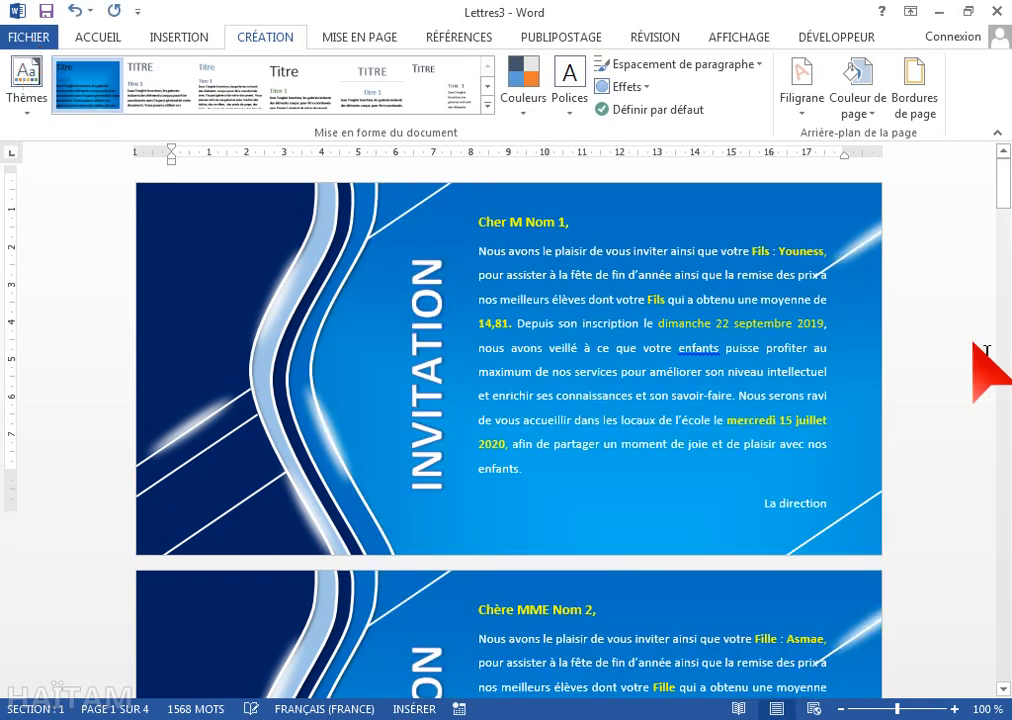
- Review the merged invitations one after another, checking each card's recipient, child, average, dates and blue background
{"action": "scroll", "coordinate": [985, 350], "scroll_direction": "down", "scroll_amount": 5}
{"action": "scroll", "coordinate": [985, 350], "scroll_direction": "down", "scroll_amount": 2}
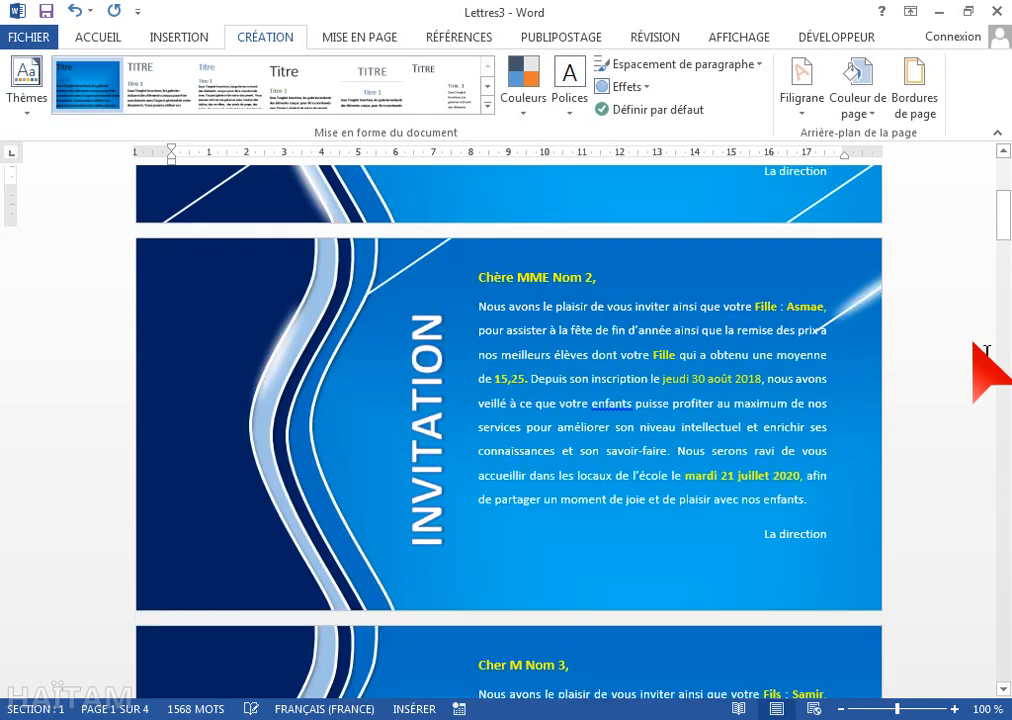
{"action": "scroll", "coordinate": [985, 350], "scroll_direction": "down", "scroll_amount": 8}
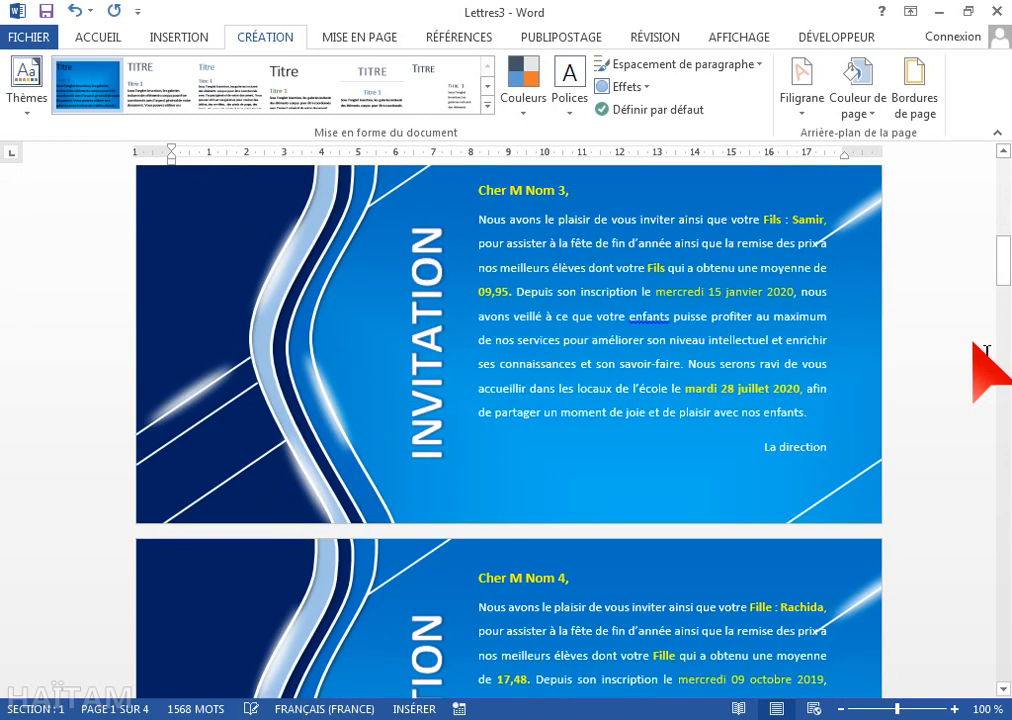
{"action": "scroll", "coordinate": [985, 350], "scroll_direction": "down", "scroll_amount": 8}
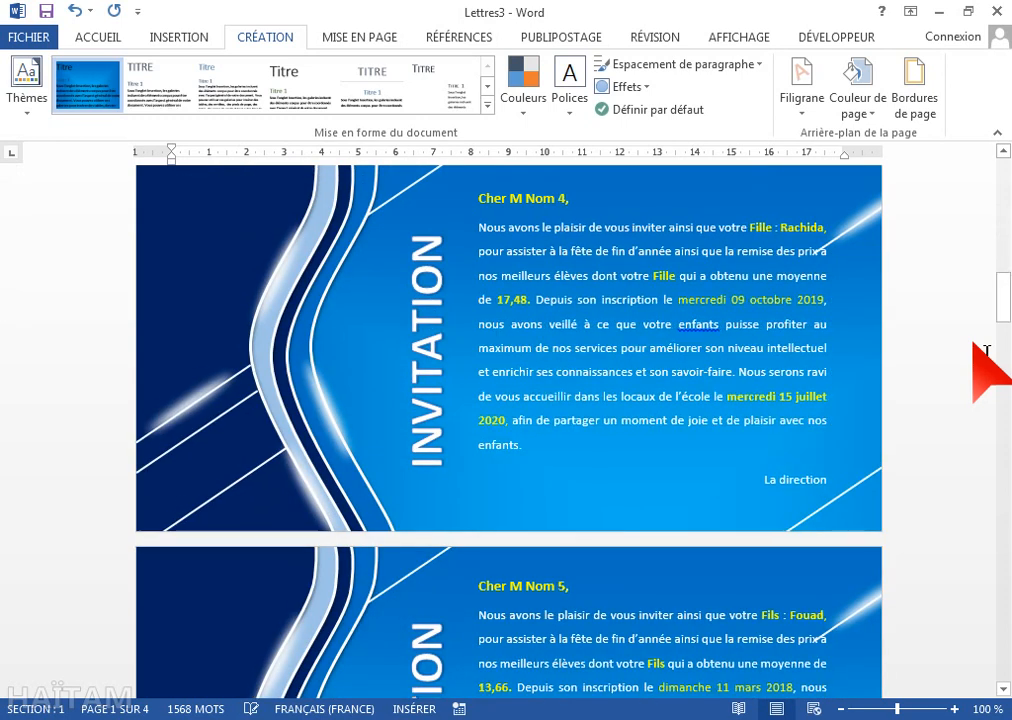
{"action": "scroll", "coordinate": [716, 510], "scroll_direction": "down", "scroll_amount": 7}
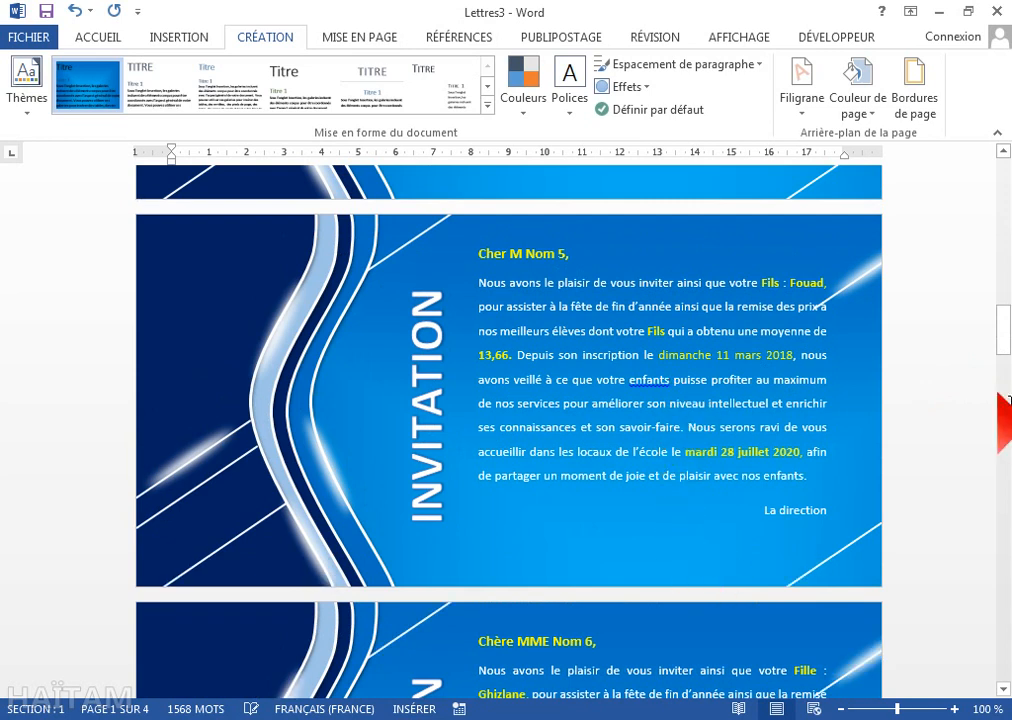
{"action": "scroll", "coordinate": [983, 395], "scroll_direction": "down", "scroll_amount": 5}
{"action": "scroll", "coordinate": [983, 395], "scroll_direction": "down", "scroll_amount": 4}
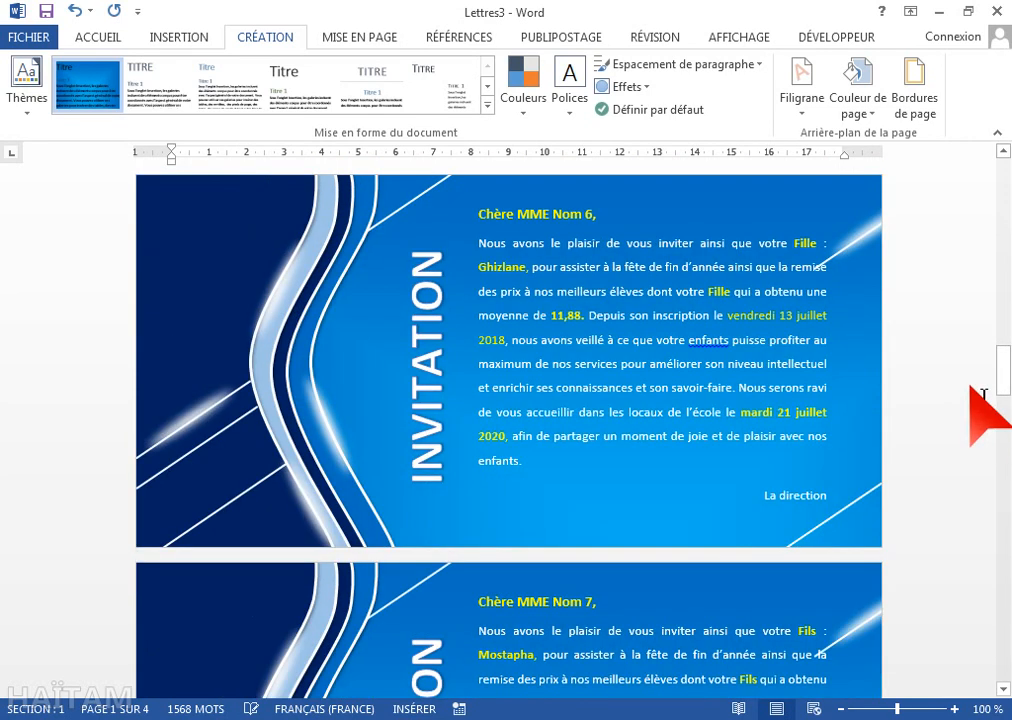
{"action": "scroll", "coordinate": [983, 395], "scroll_direction": "down", "scroll_amount": 3}
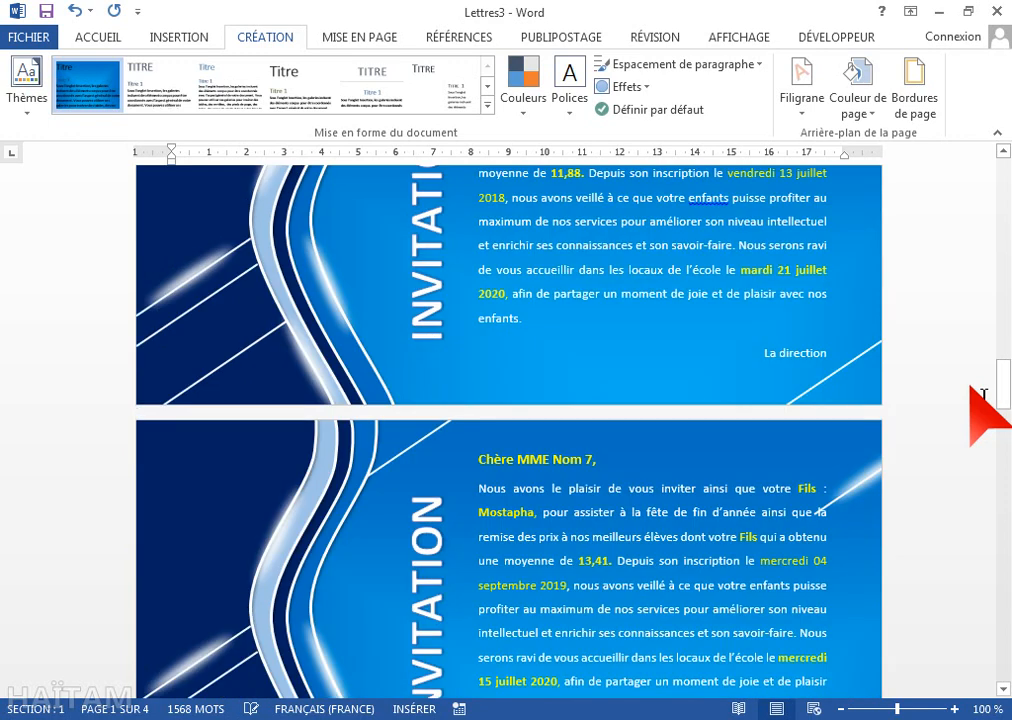
{"action": "scroll", "coordinate": [983, 395], "scroll_direction": "down", "scroll_amount": 14}
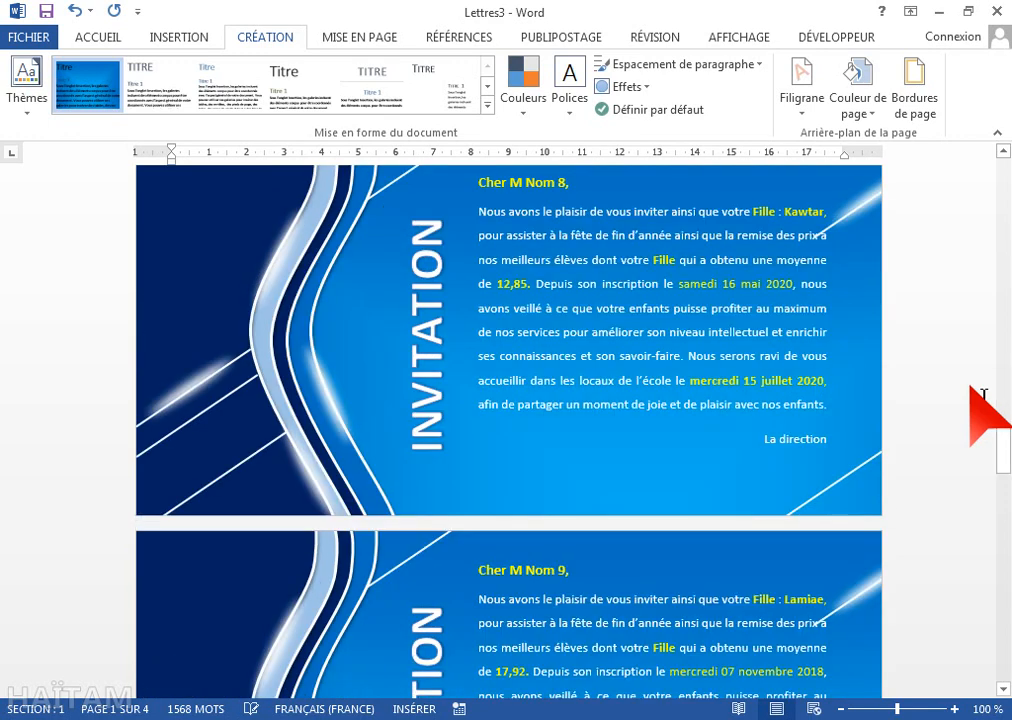
{"action": "scroll", "coordinate": [886, 548], "scroll_direction": "down", "scroll_amount": 12}
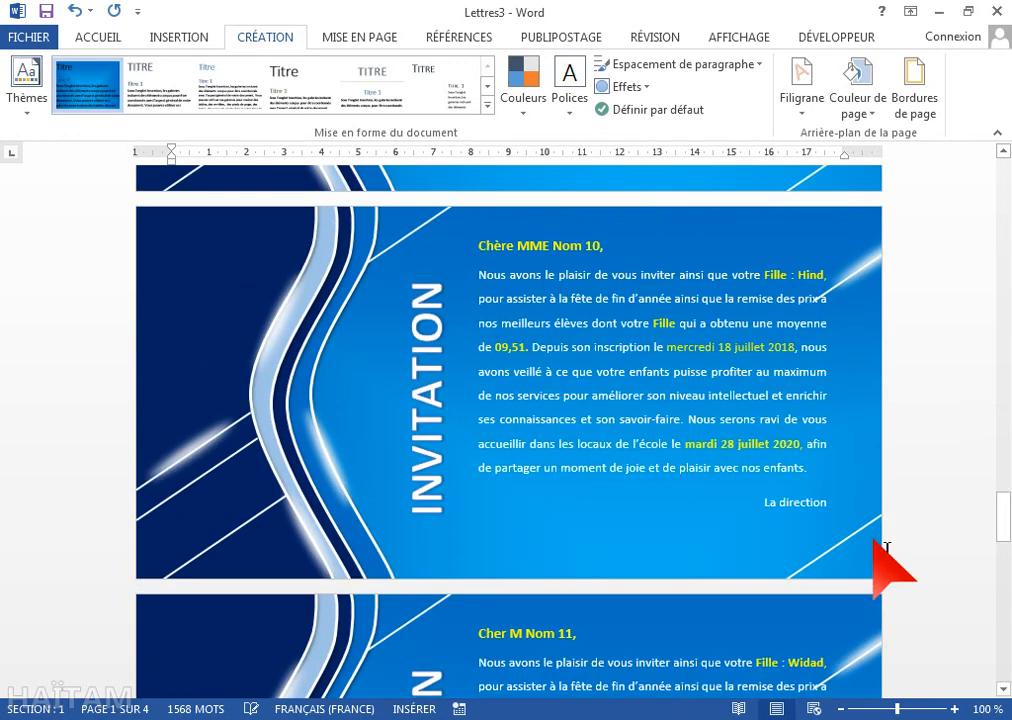
{"action": "scroll", "coordinate": [886, 548], "scroll_direction": "down", "scroll_amount": 10}
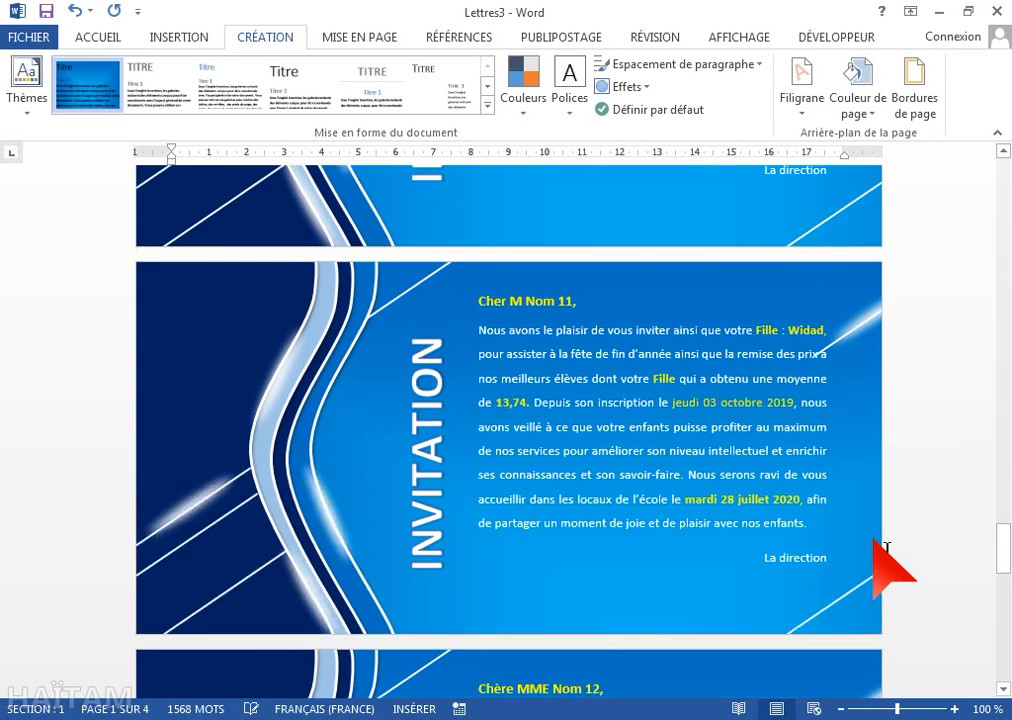